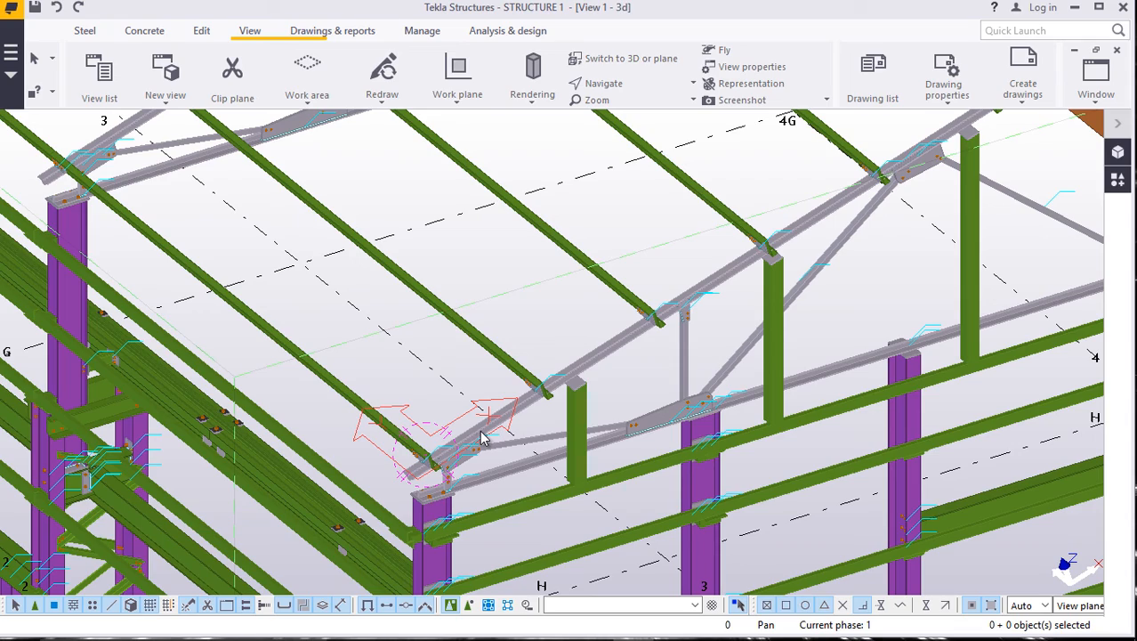
Set the work plane at the end of the lowest roof purlin, aligned with its top flange, using the Work plane tool.
scroll(447, 454, "up", 2)
scroll(419, 451, "down", 2)
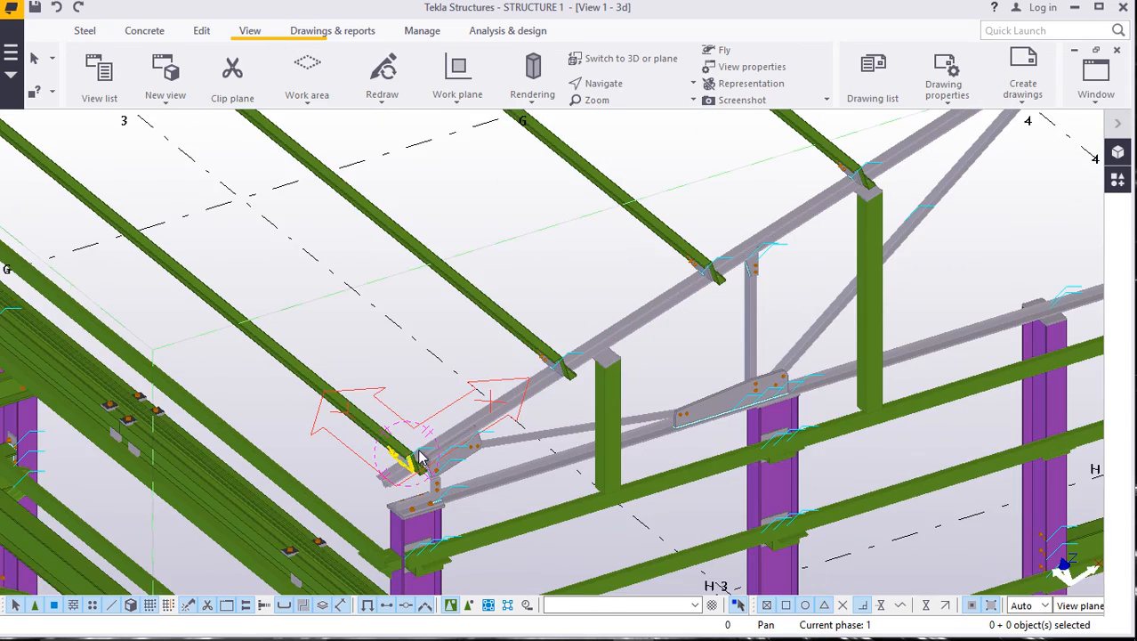
scroll(518, 416, "up", 3)
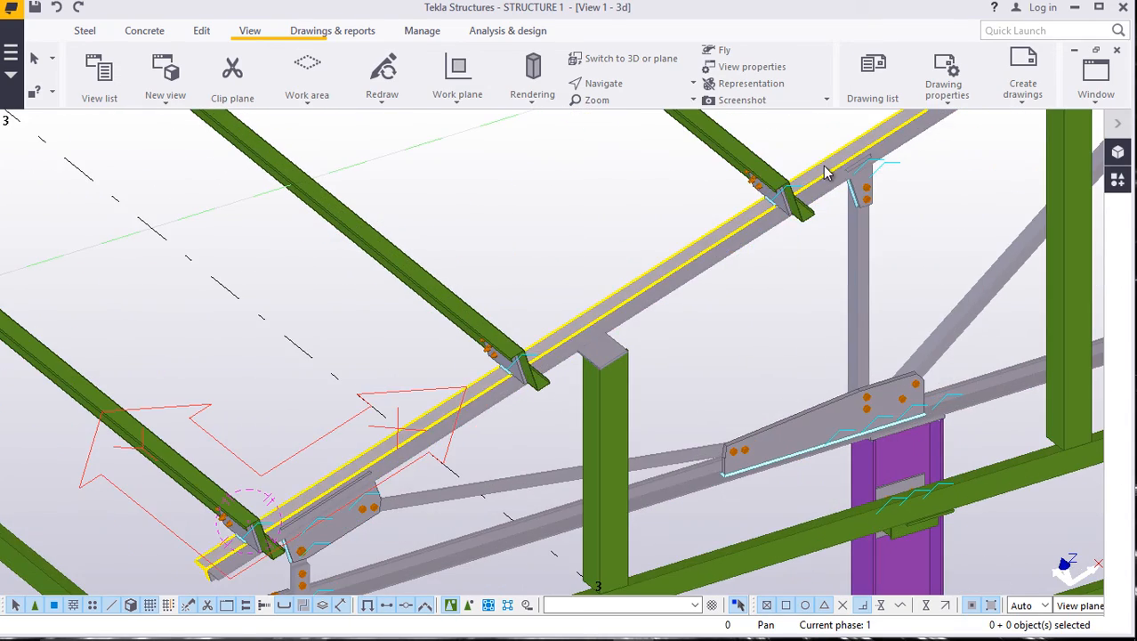
scroll(448, 421, "down", 5)
scroll(393, 445, "up", 4)
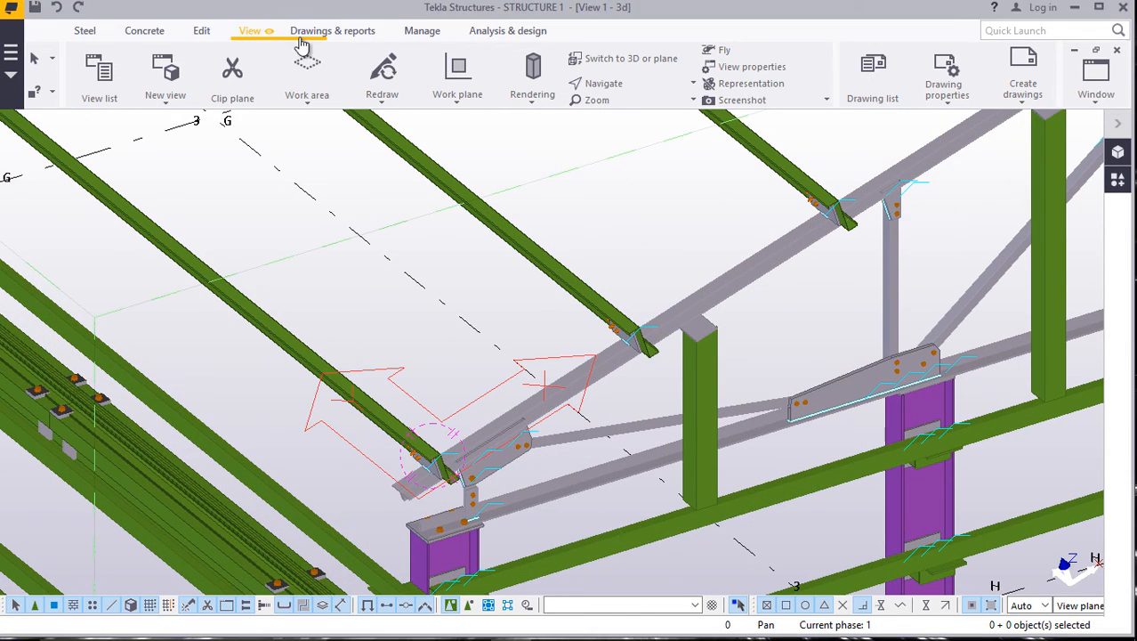
left_click(458, 84)
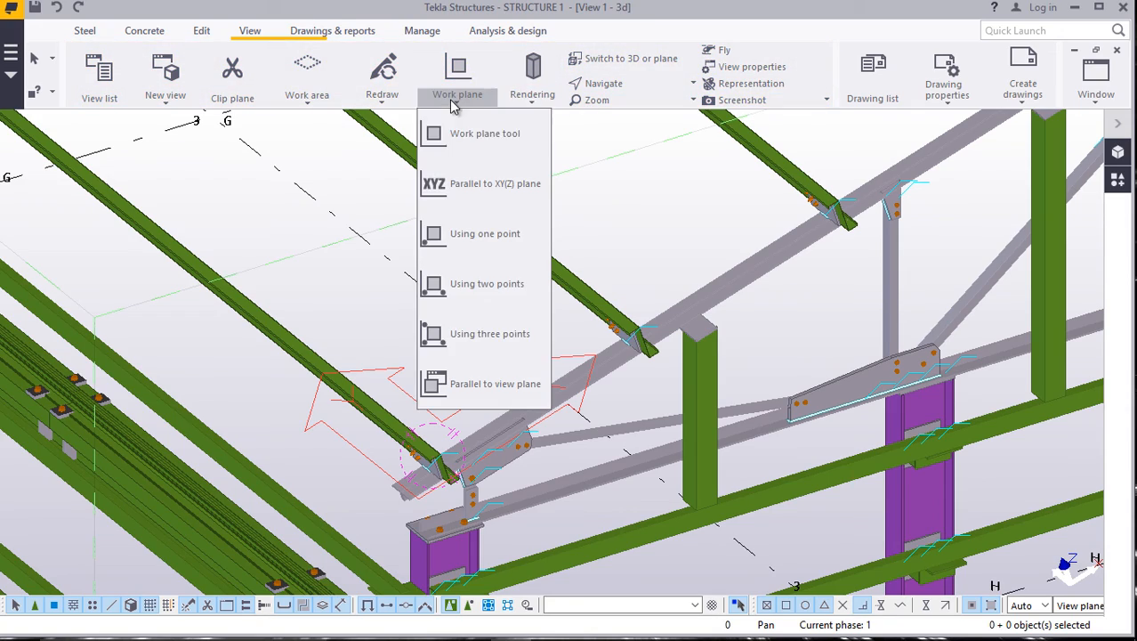
left_click(481, 135)
scroll(432, 492, "up", 2)
scroll(432, 492, "up", 8)
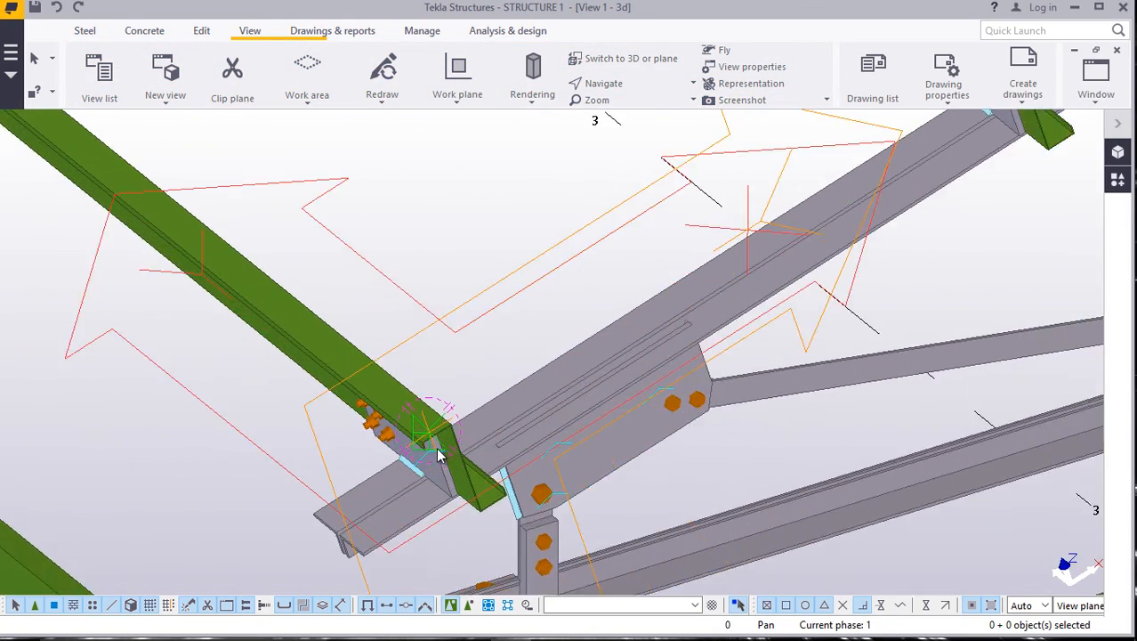
scroll(416, 445, "up", 4)
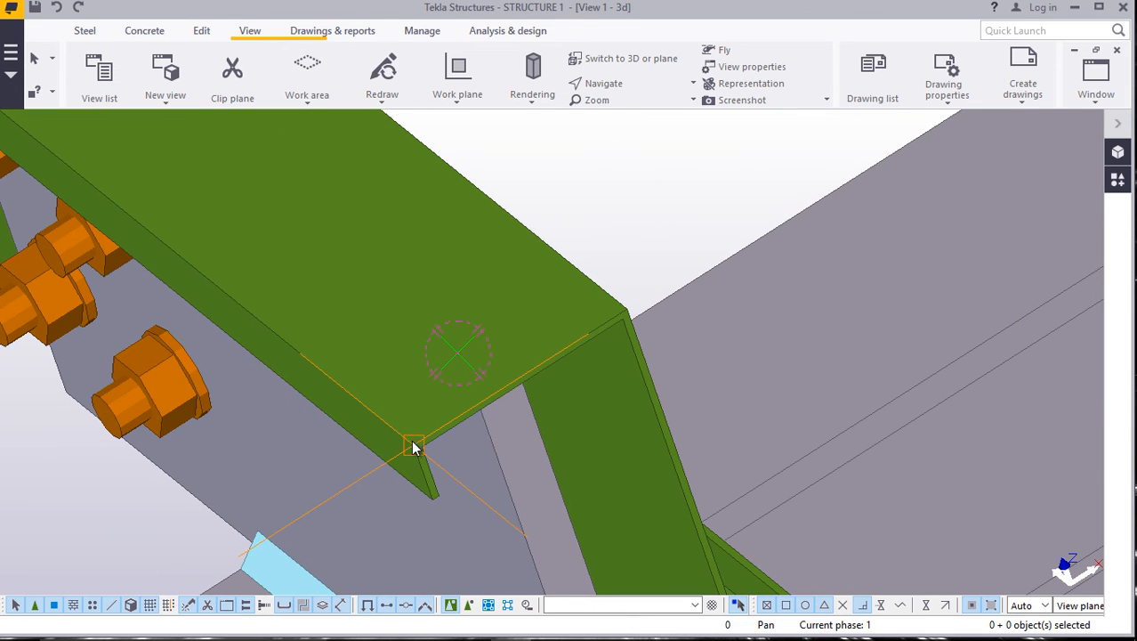
right_click(586, 182)
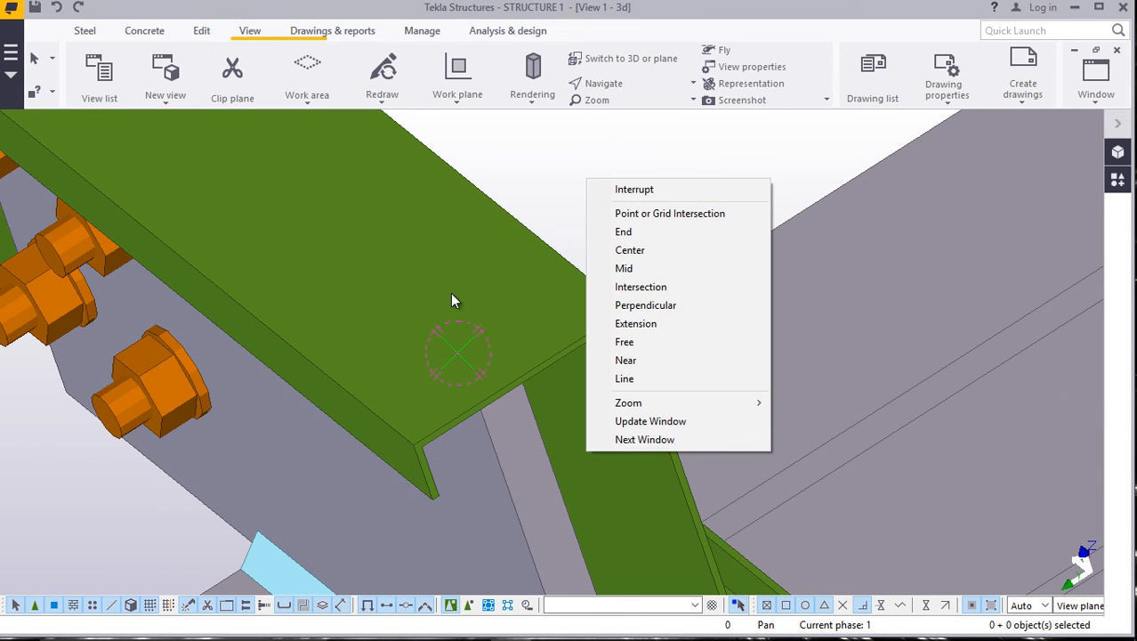
left_click(616, 190)
Examine the lowest purlin and its cleat connection on the truss top chord by rotating the model around the eave.
scroll(519, 281, "down", 2)
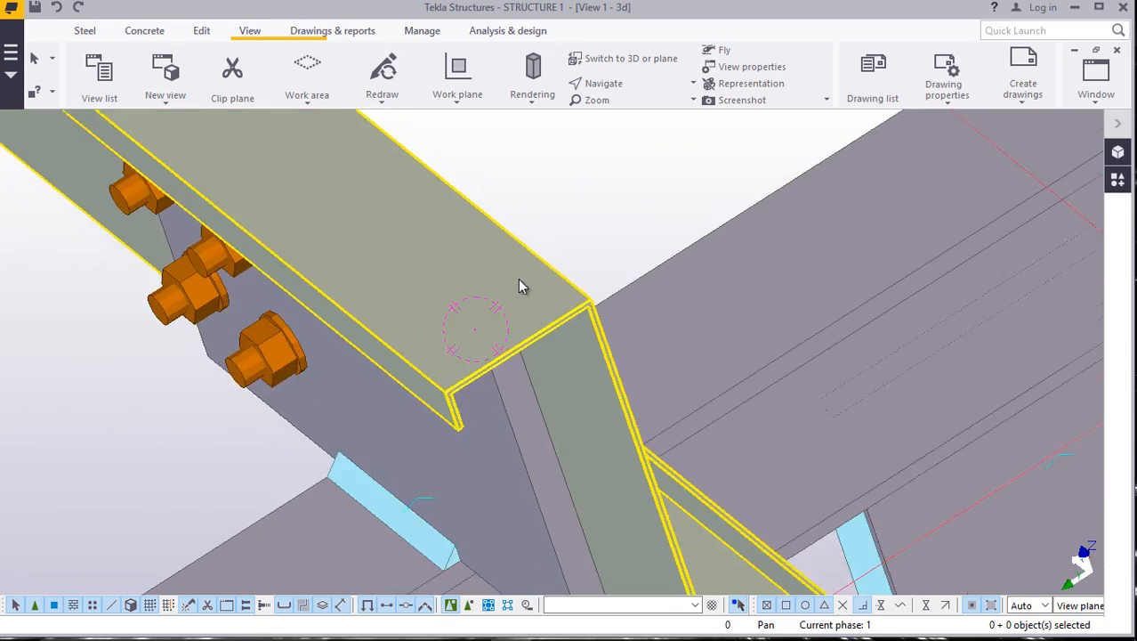
scroll(519, 281, "down", 5)
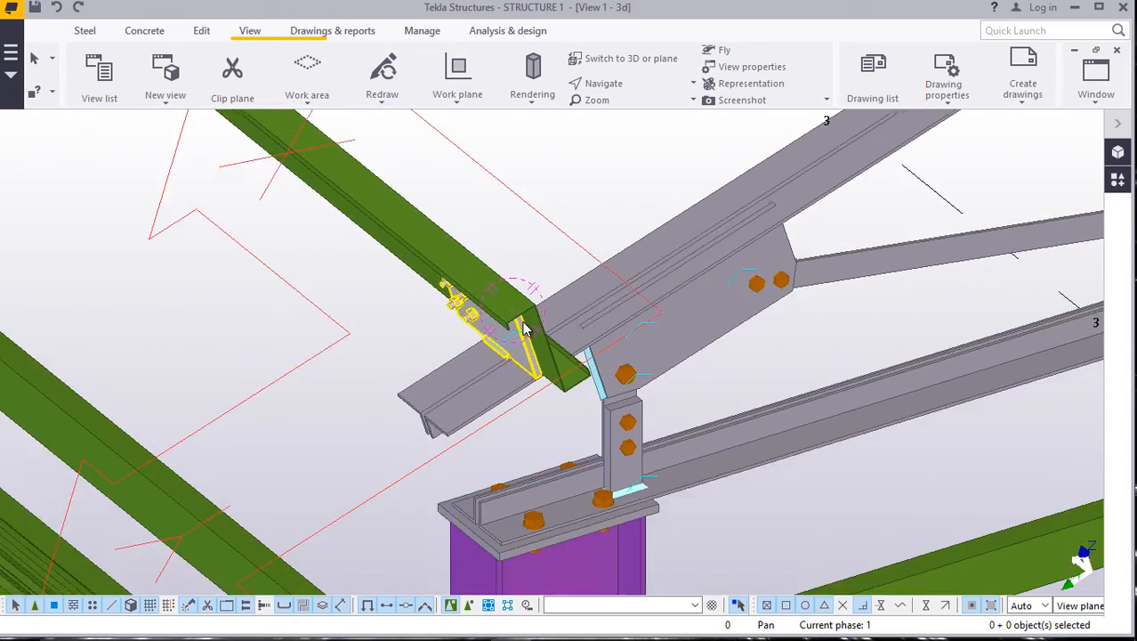
scroll(523, 330, "down", 5)
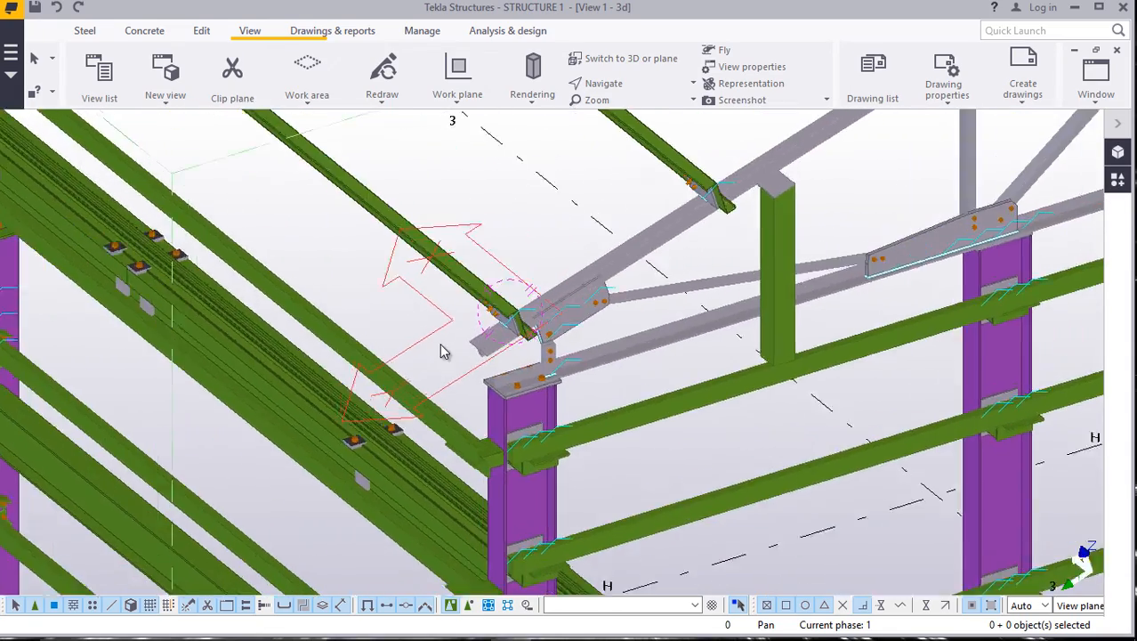
scroll(442, 351, "down", 5)
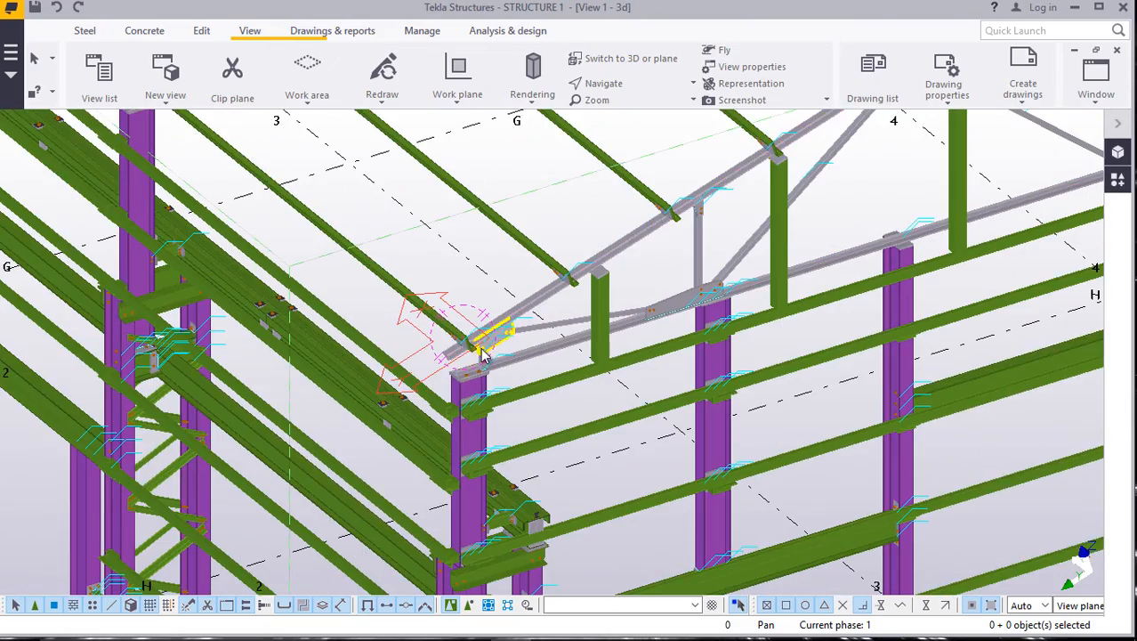
scroll(482, 350, "up", 2)
left_click(616, 87)
left_click(616, 141)
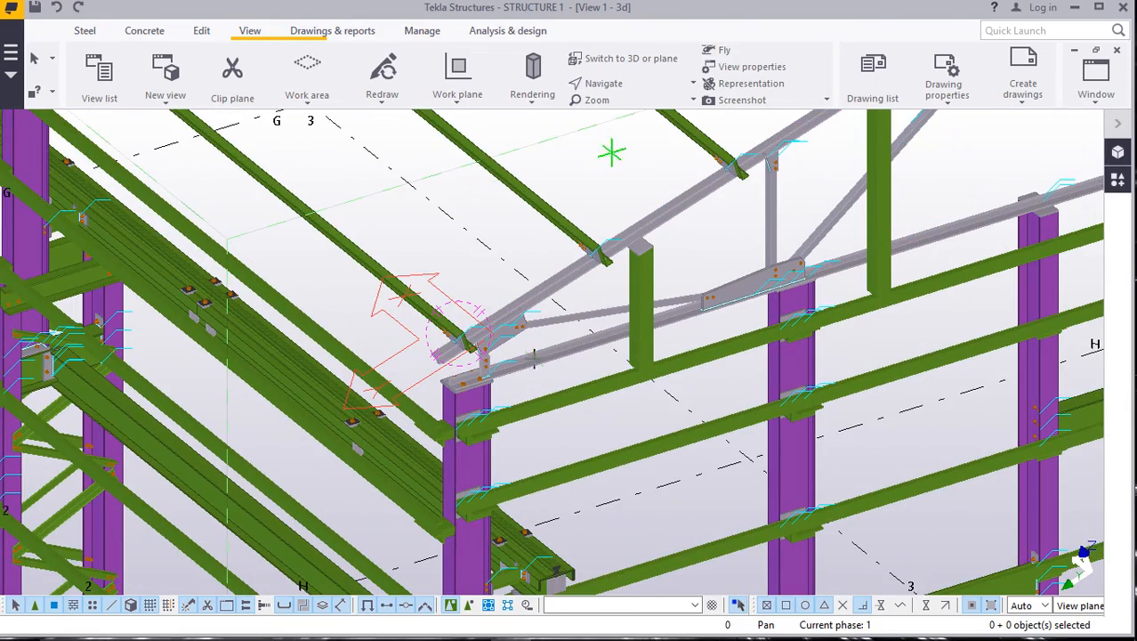
middle_click_drag(495, 347, 583, 253, "ctrl")
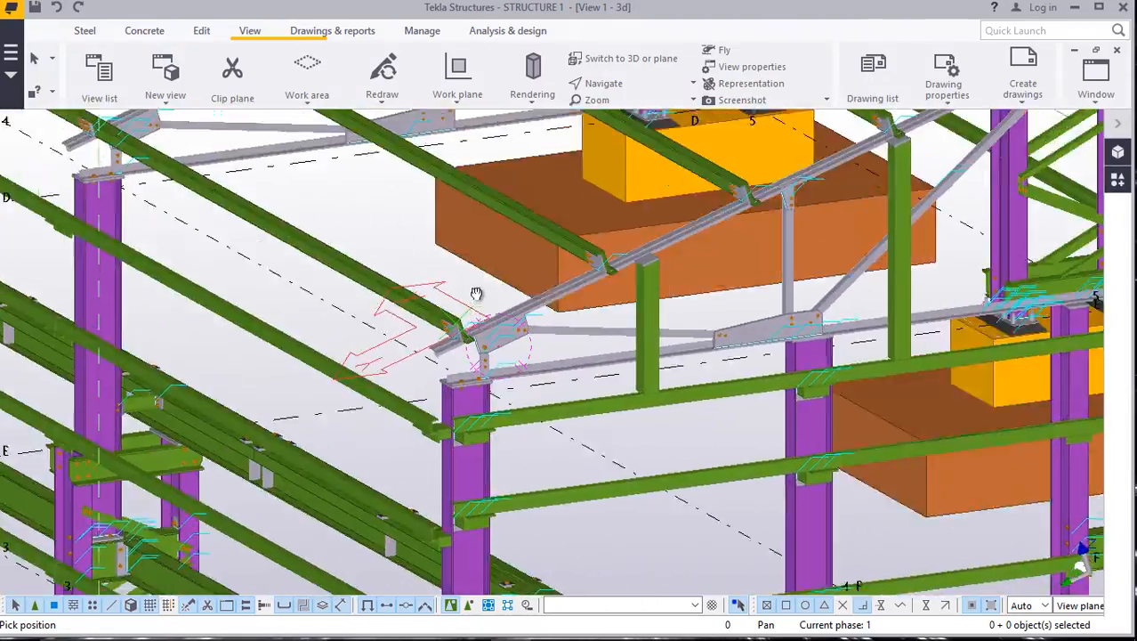
middle_click_drag(477, 294, 503, 312, "ctrl")
scroll(503, 313, "up", 5)
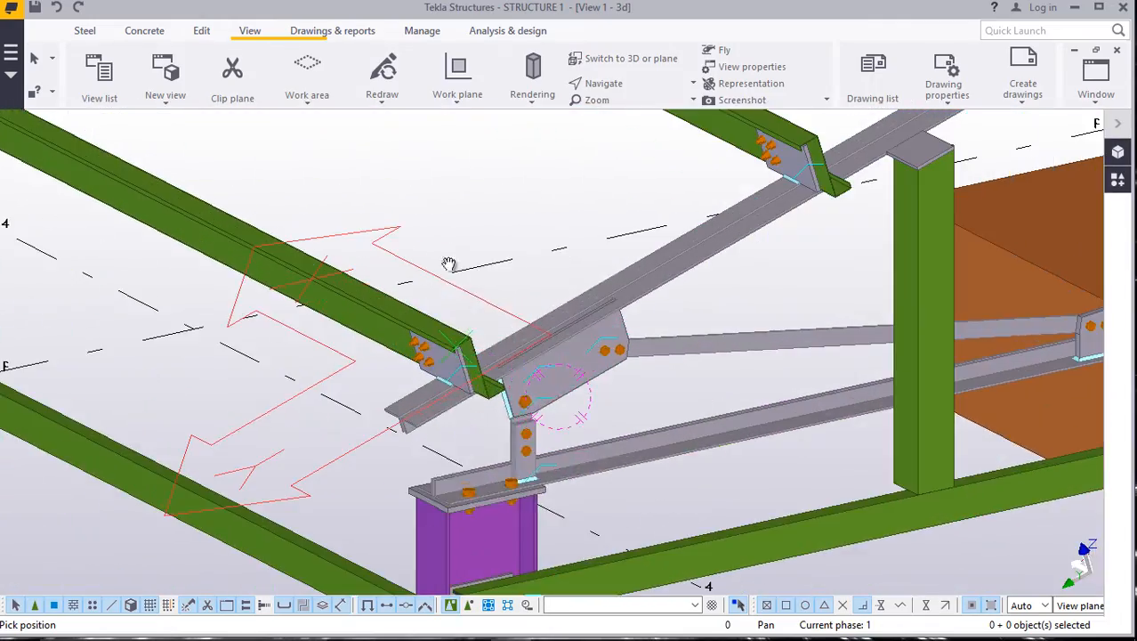
left_click(480, 251)
scroll(458, 329, "up", 5)
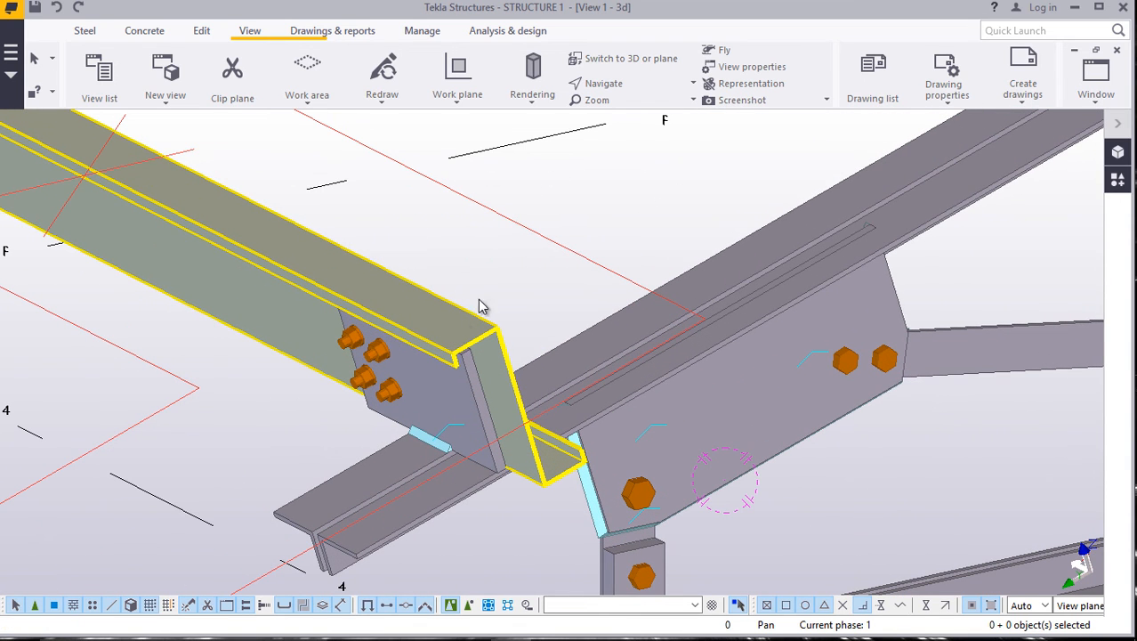
Place a steel beam about 2430 mm long up the roof slope, from the lowest purlin's top corner to the third purlin's top flange midpoint.
left_click(89, 36)
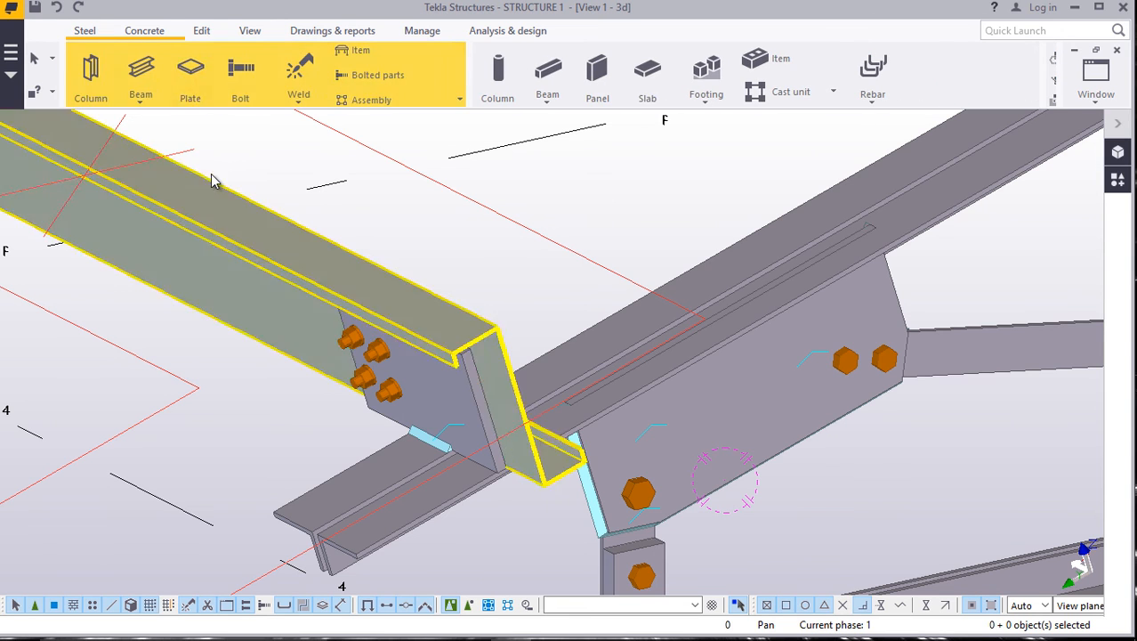
left_click(140, 105)
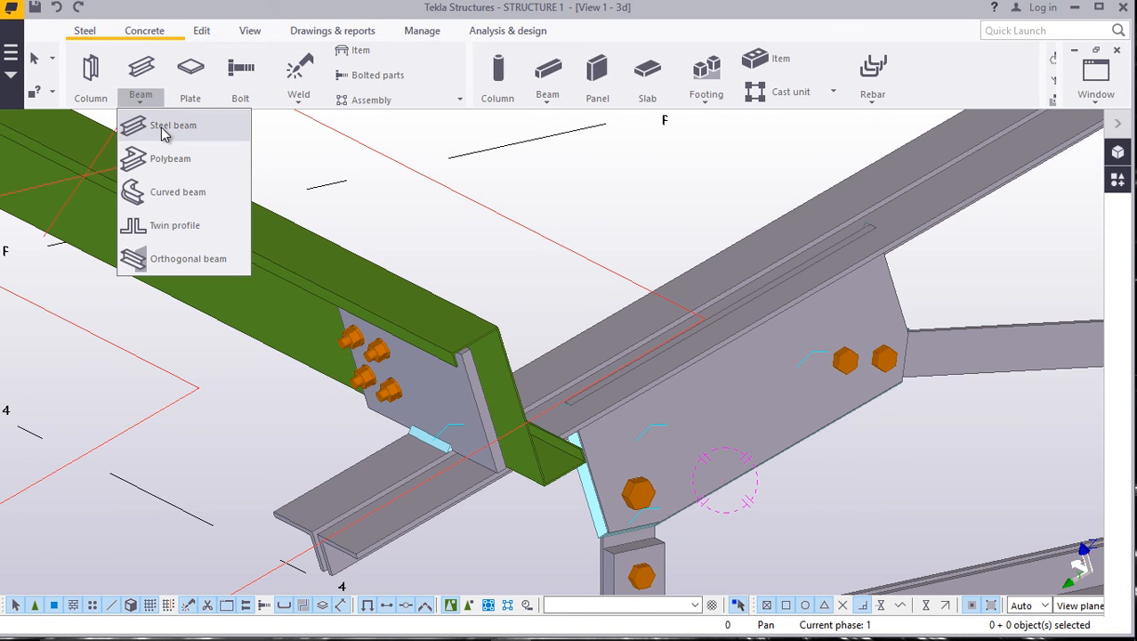
left_click(163, 127)
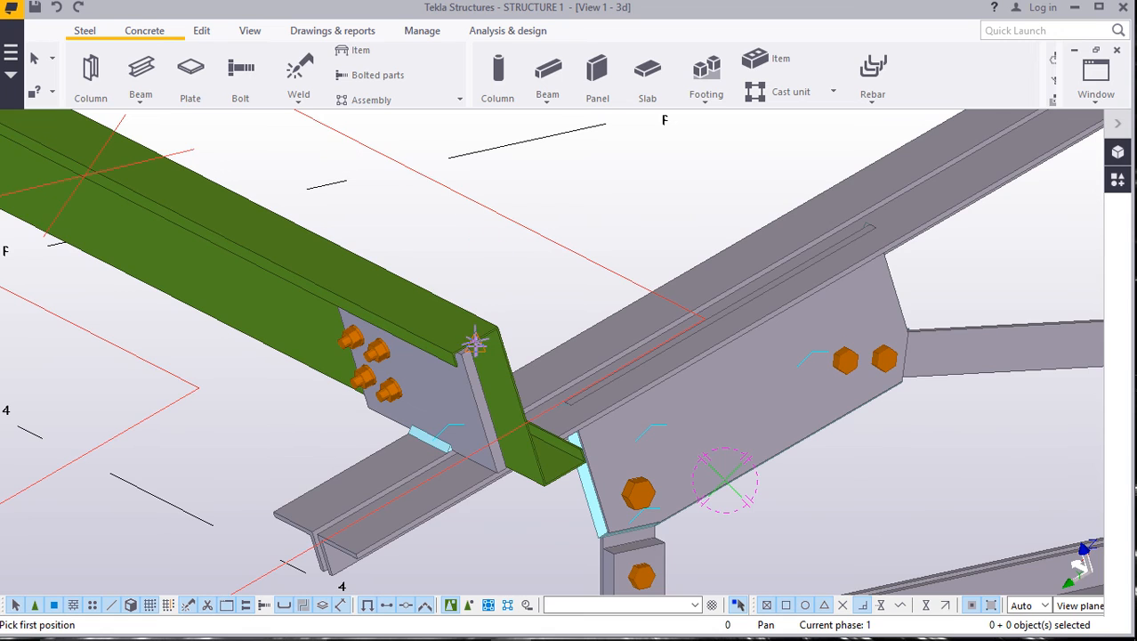
scroll(474, 343, "up", 6)
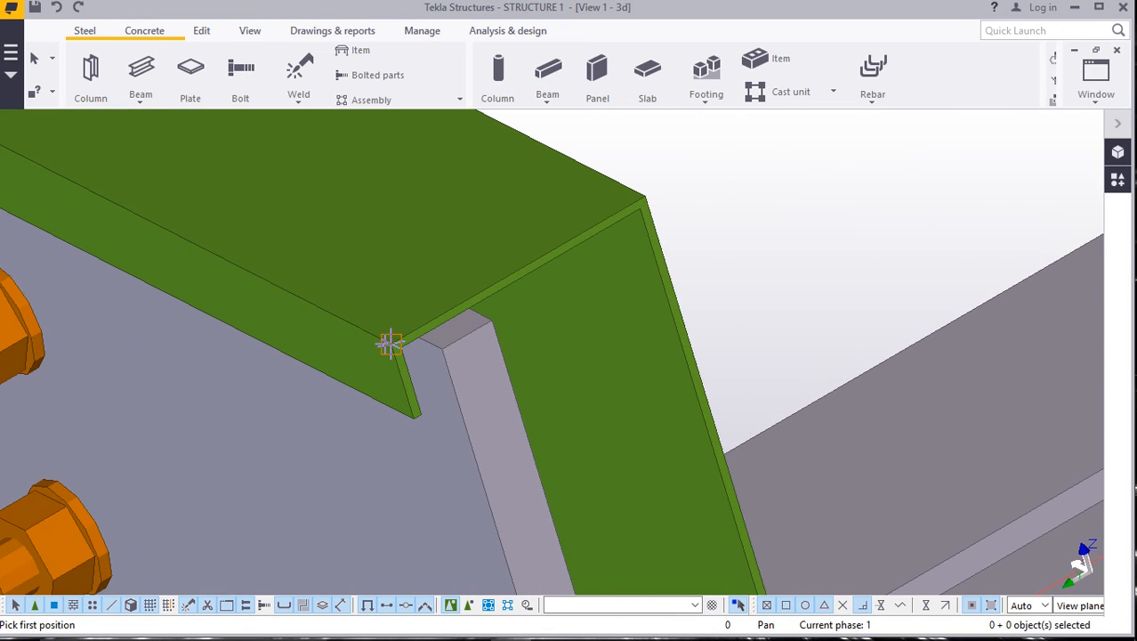
scroll(390, 344, "down", 8)
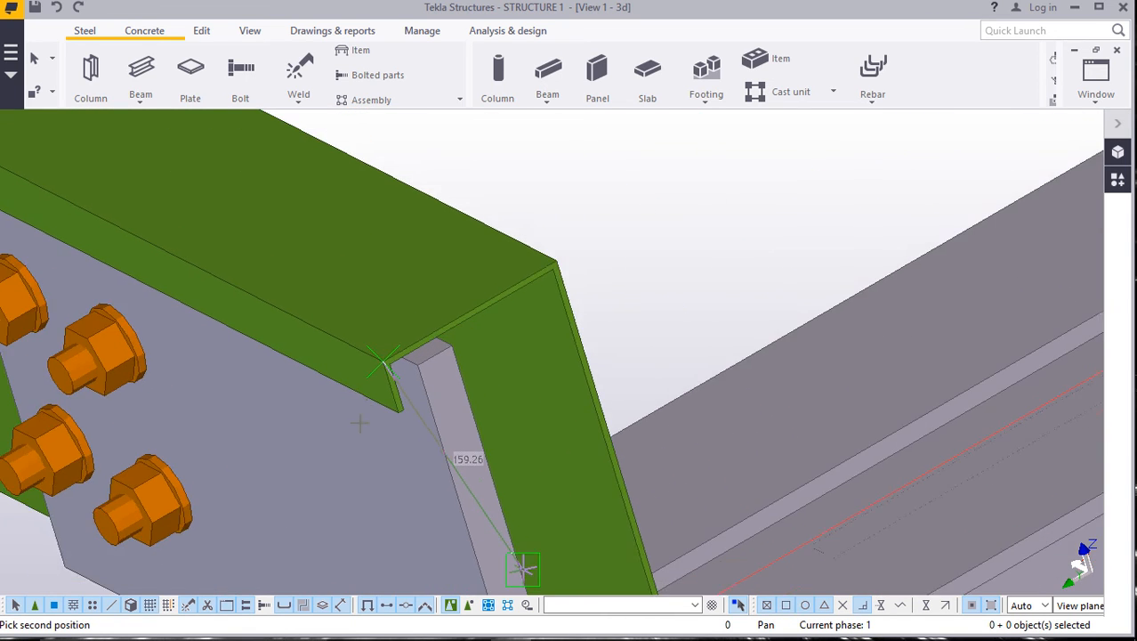
scroll(356, 411, "down", 8)
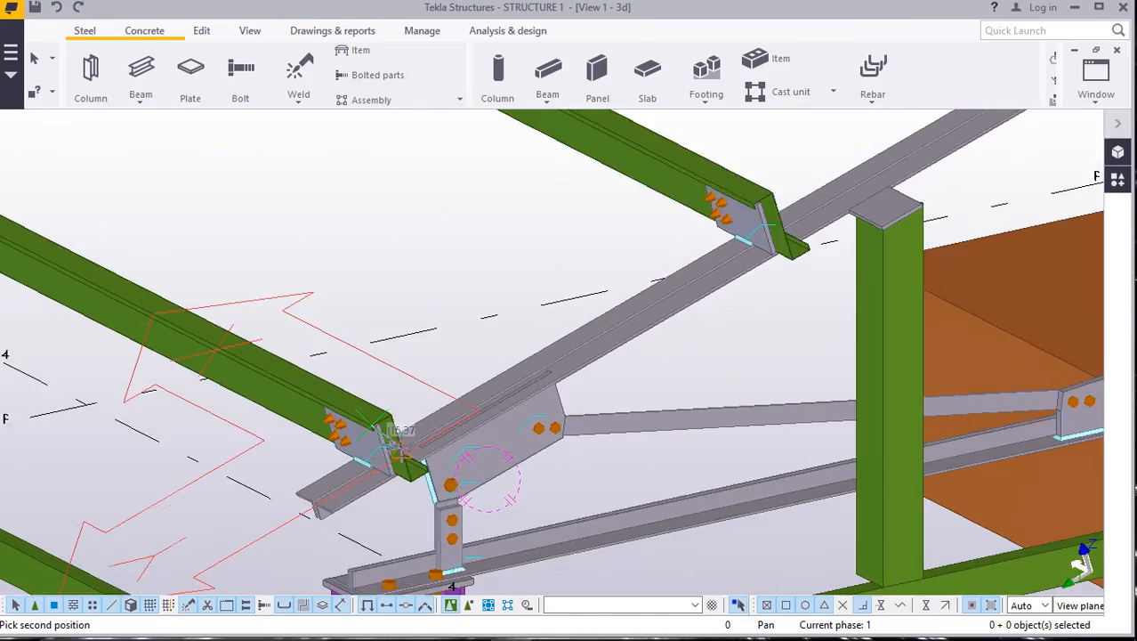
scroll(385, 427, "down", 2)
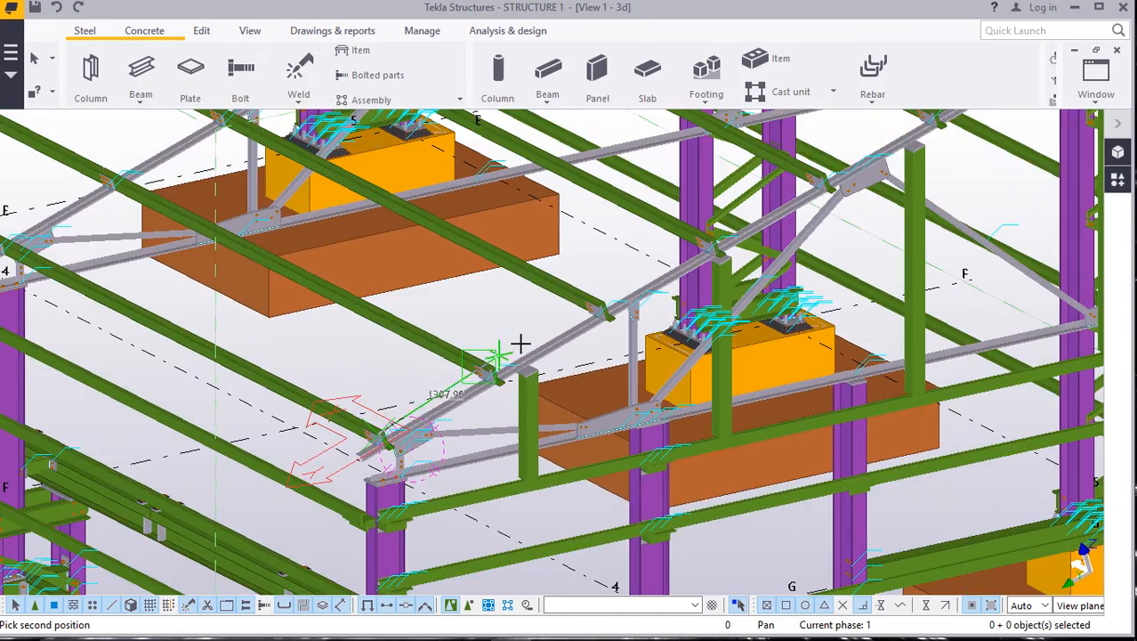
scroll(565, 310, "up", 8)
scroll(627, 293, "up", 10)
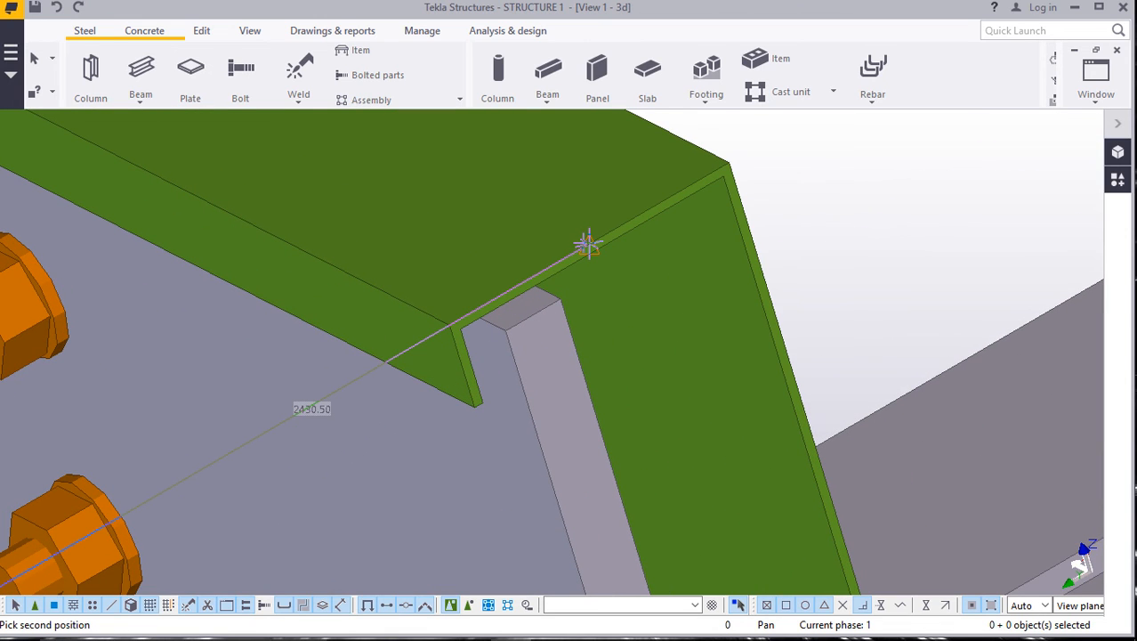
left_click(588, 244)
right_click(596, 204)
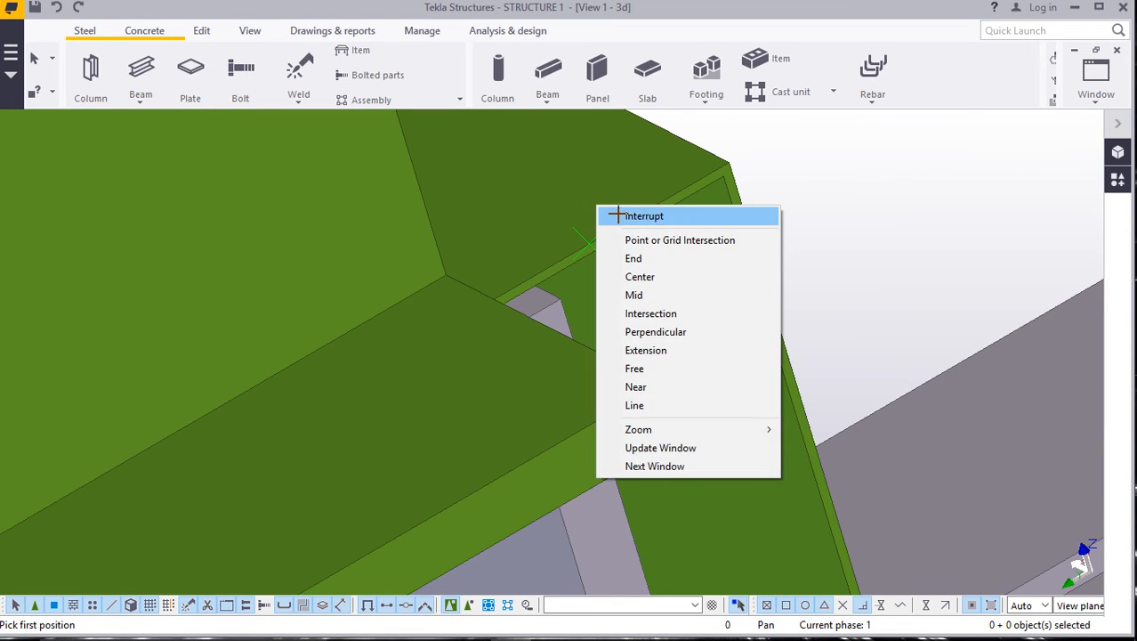
left_click(616, 214)
Inspect the new beam along the purlins and review its position settings and end offsets.
scroll(605, 274, "down", 6)
scroll(612, 252, "down", 10)
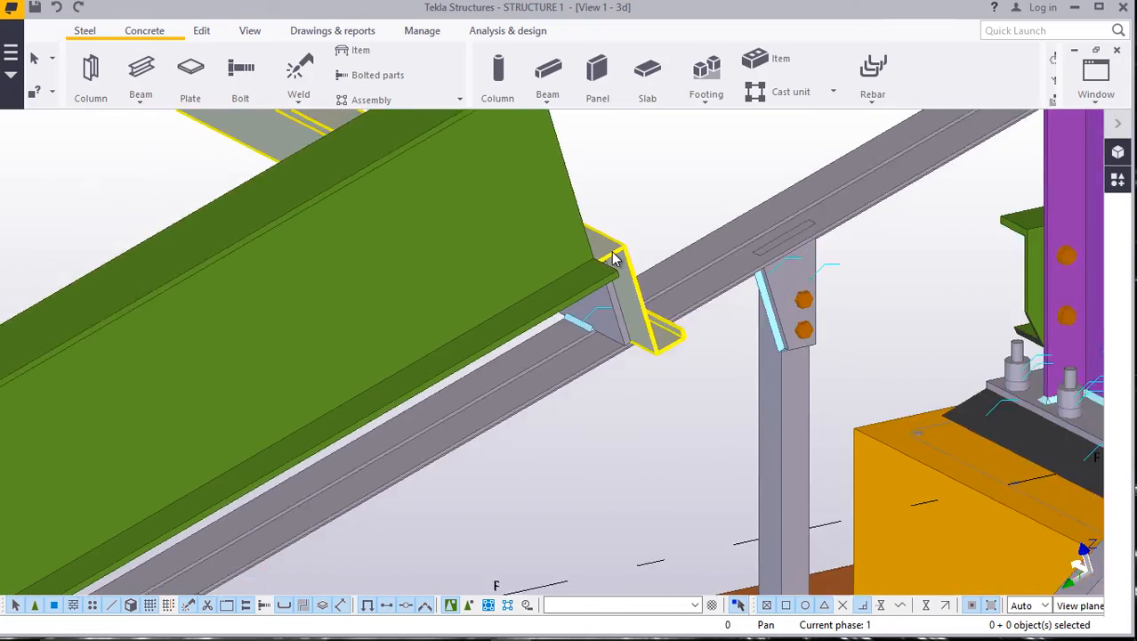
scroll(339, 431, "up", 10)
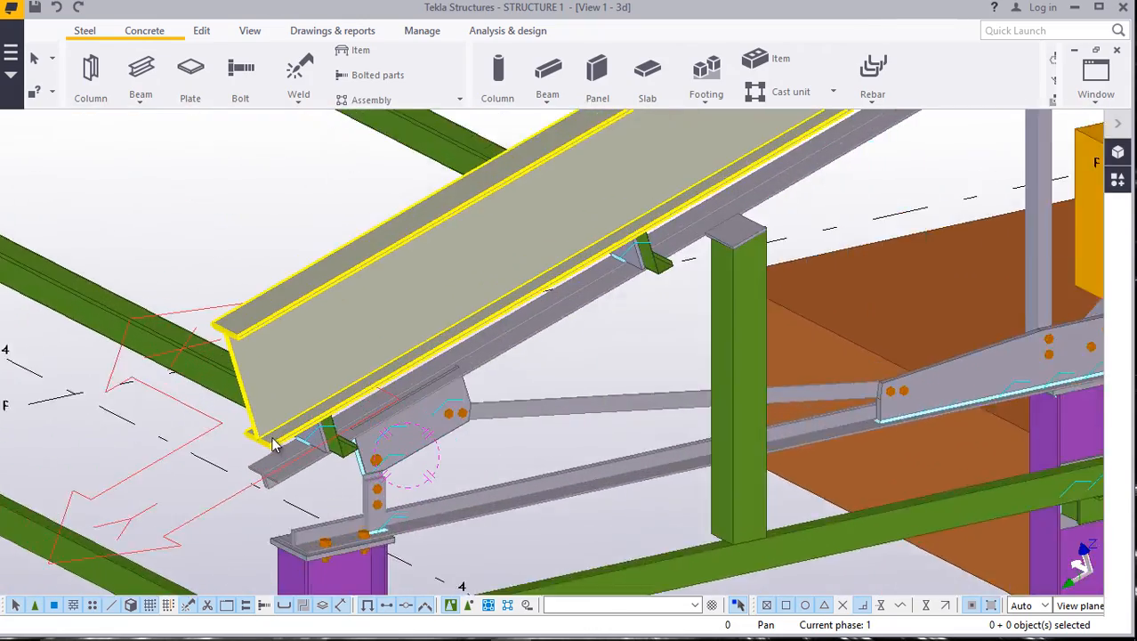
scroll(339, 442, "down", 5)
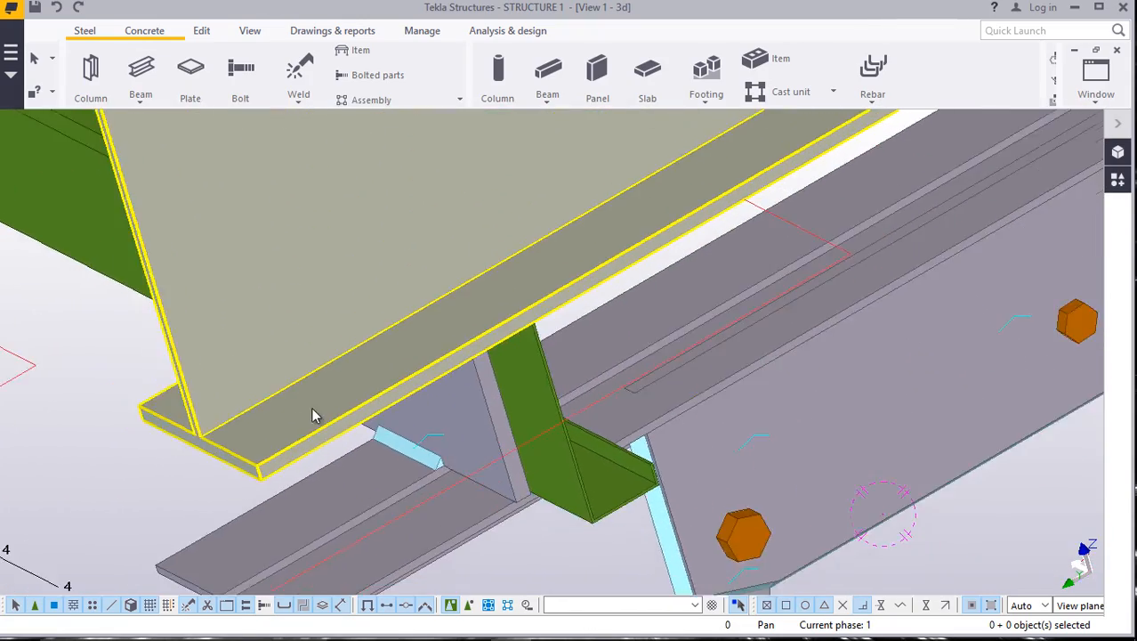
double_click(325, 312)
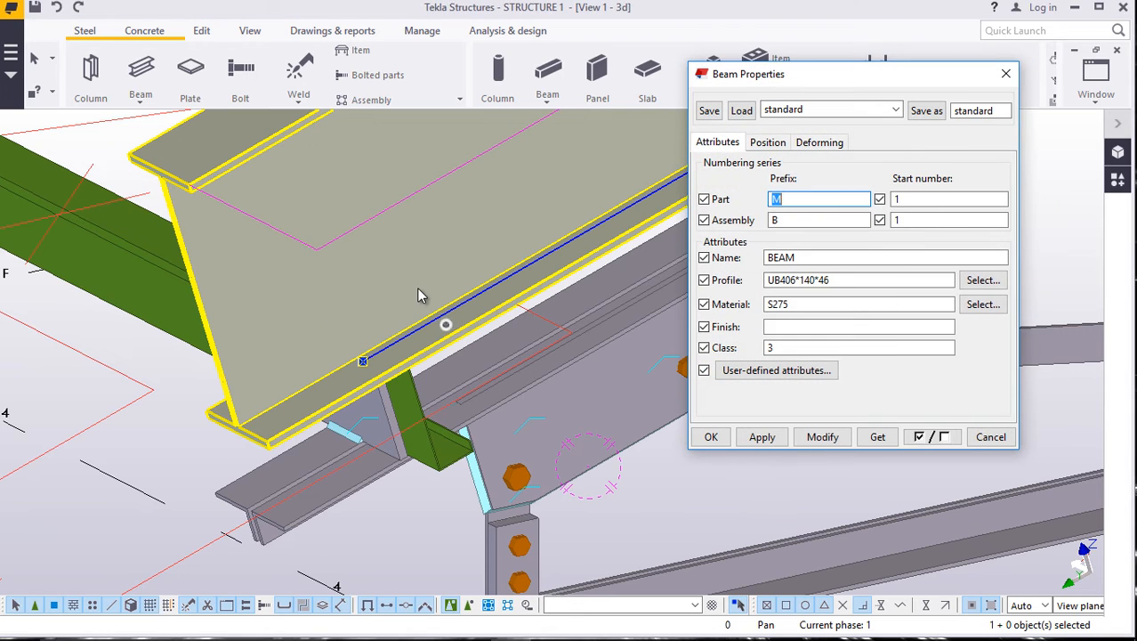
left_click(767, 144)
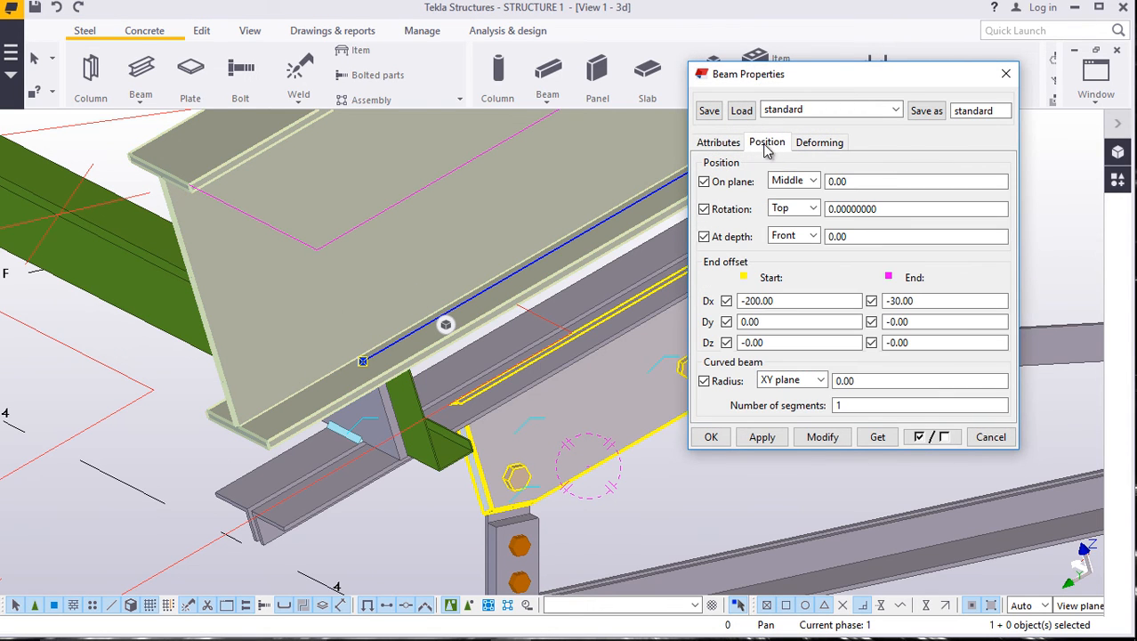
left_click(1003, 75)
scroll(304, 380, "down", 6)
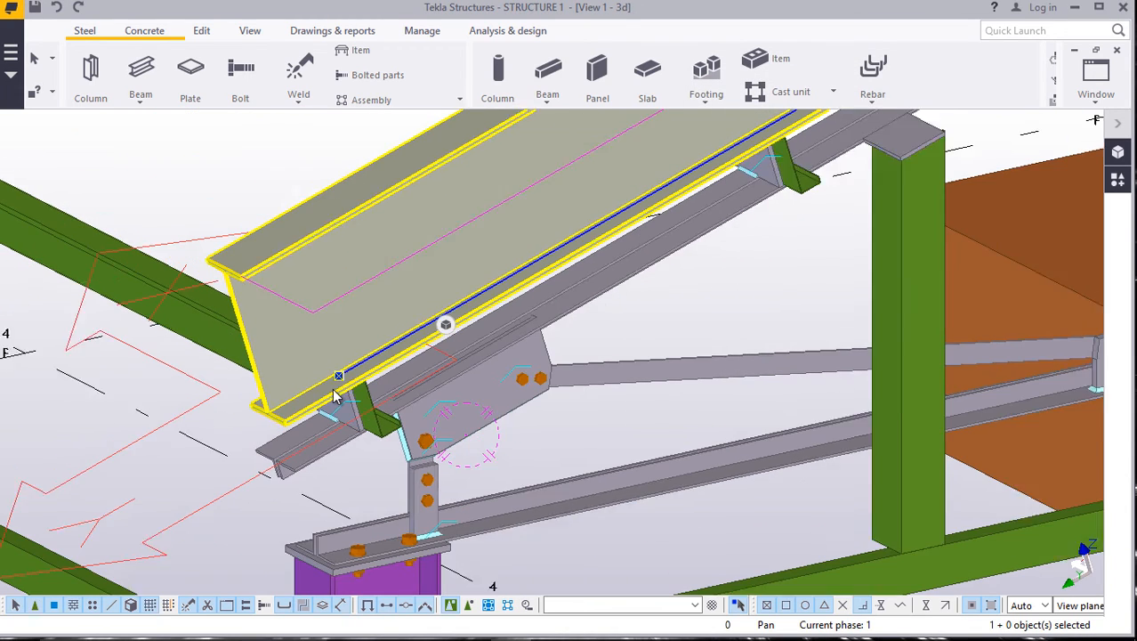
Rotate the model to the purlins' end faces and examine how the beam's bottom flange sits on their tops.
left_click(250, 32)
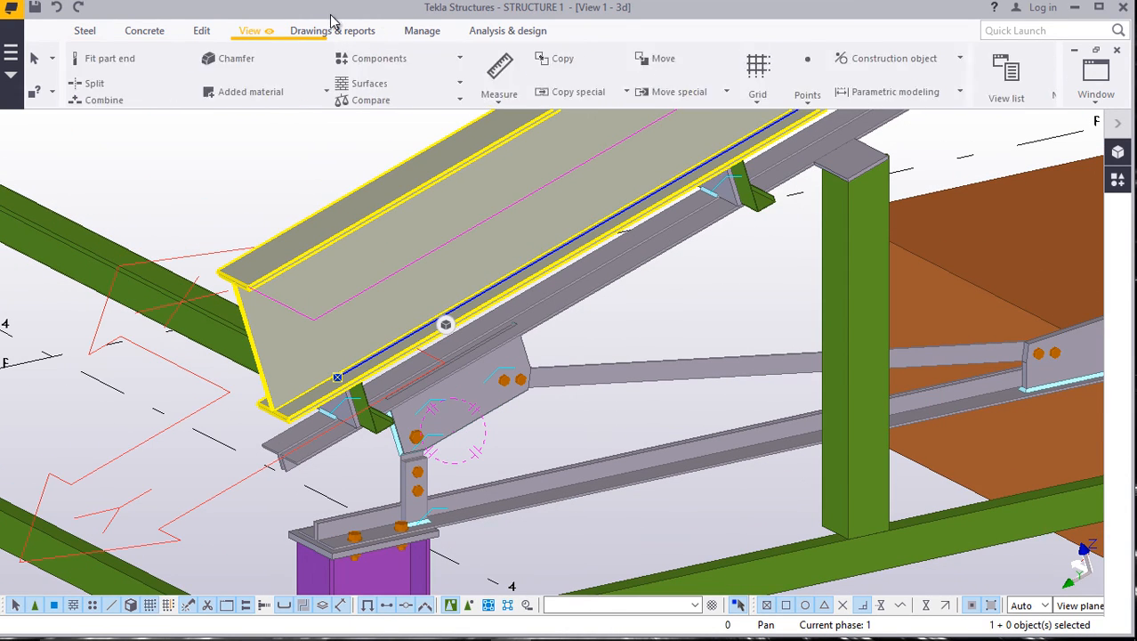
left_click(632, 83)
left_click(647, 112)
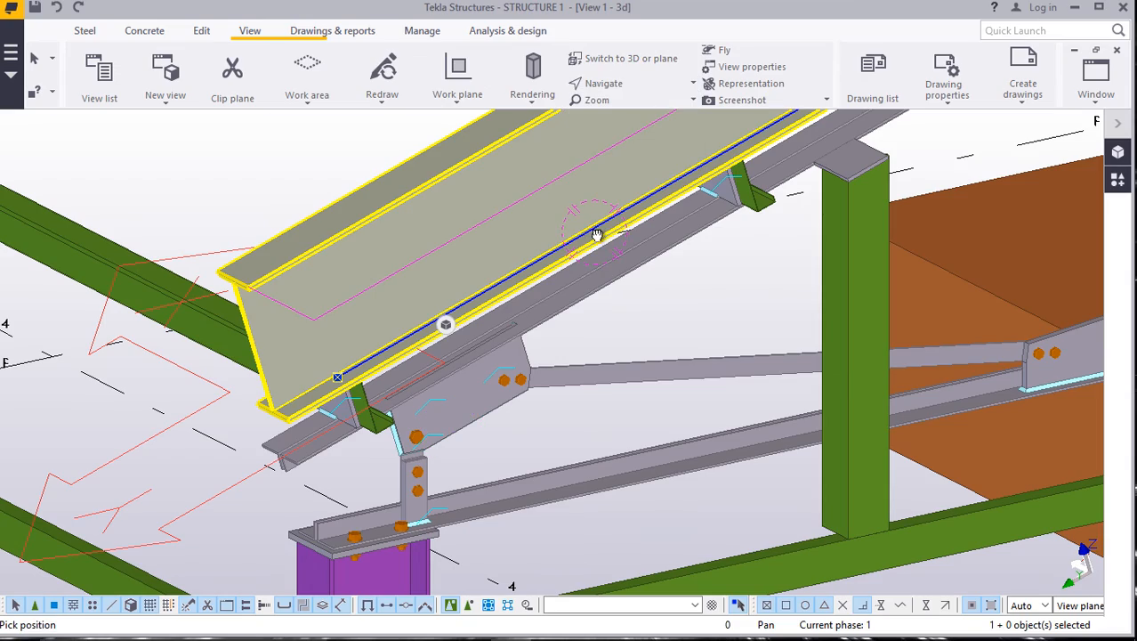
left_click_drag(597, 234, 276, 223)
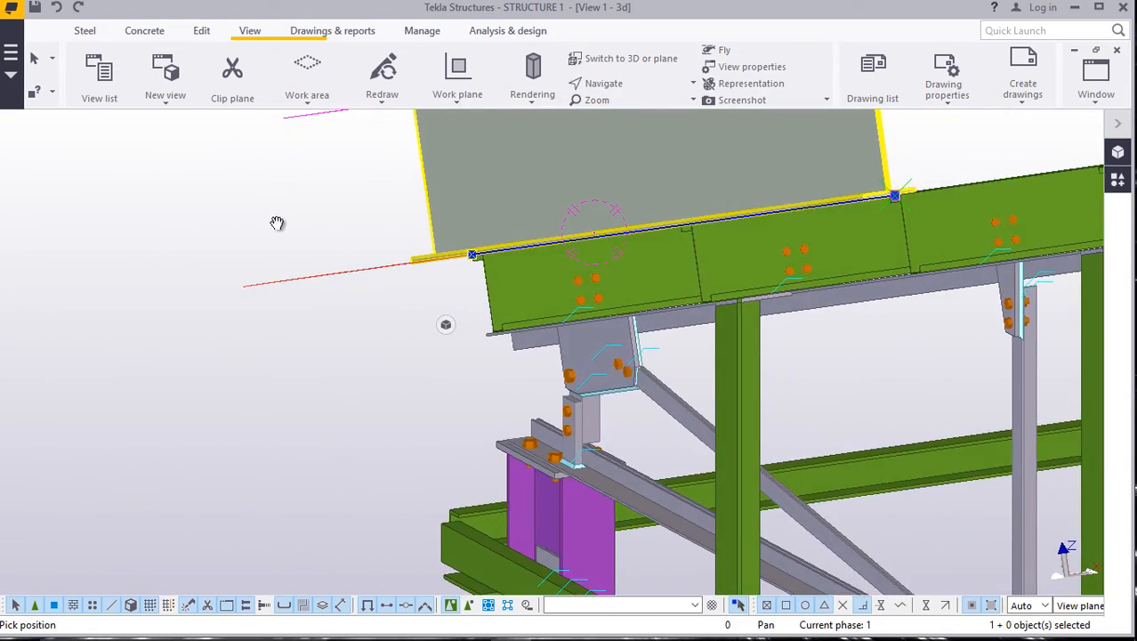
scroll(897, 188, "up", 6)
right_click(917, 176)
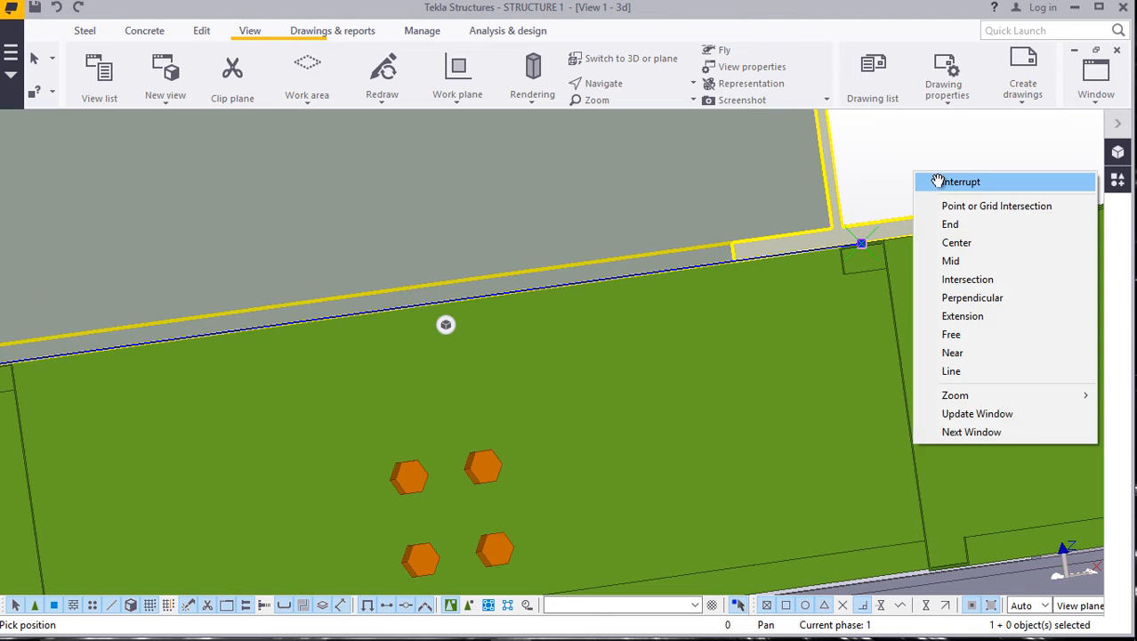
left_click(930, 181)
scroll(894, 236, "up", 2)
scroll(580, 320, "down", 3)
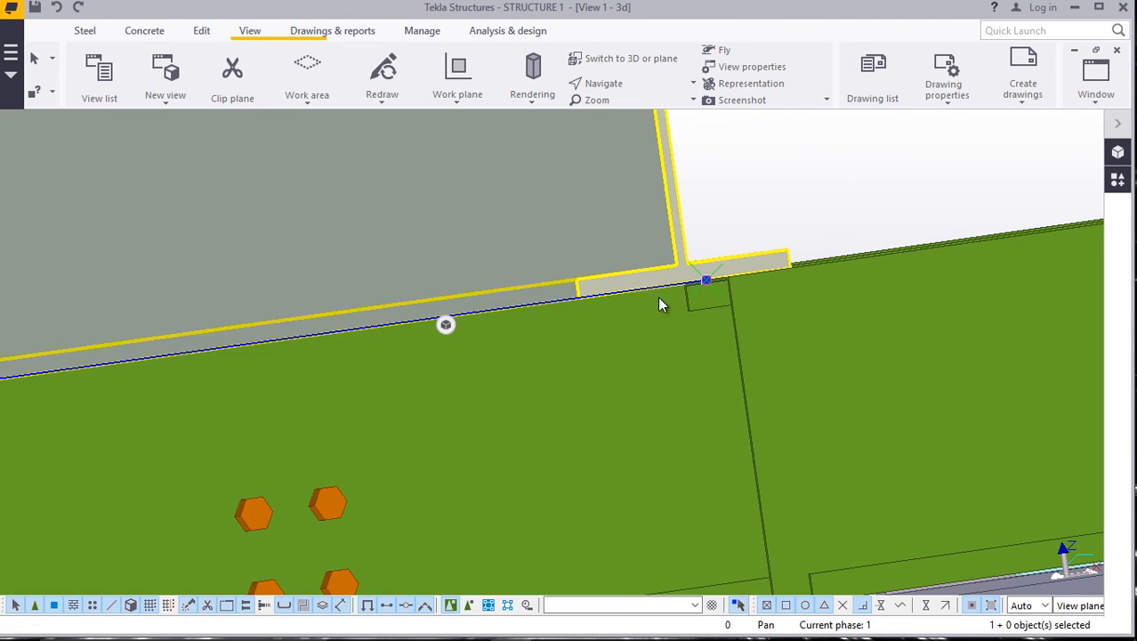
Move the beam about 71 mm, from its bottom flange's lower corner at the upper end to the third purlin's top flange corner.
left_click(646, 87)
left_click(634, 108)
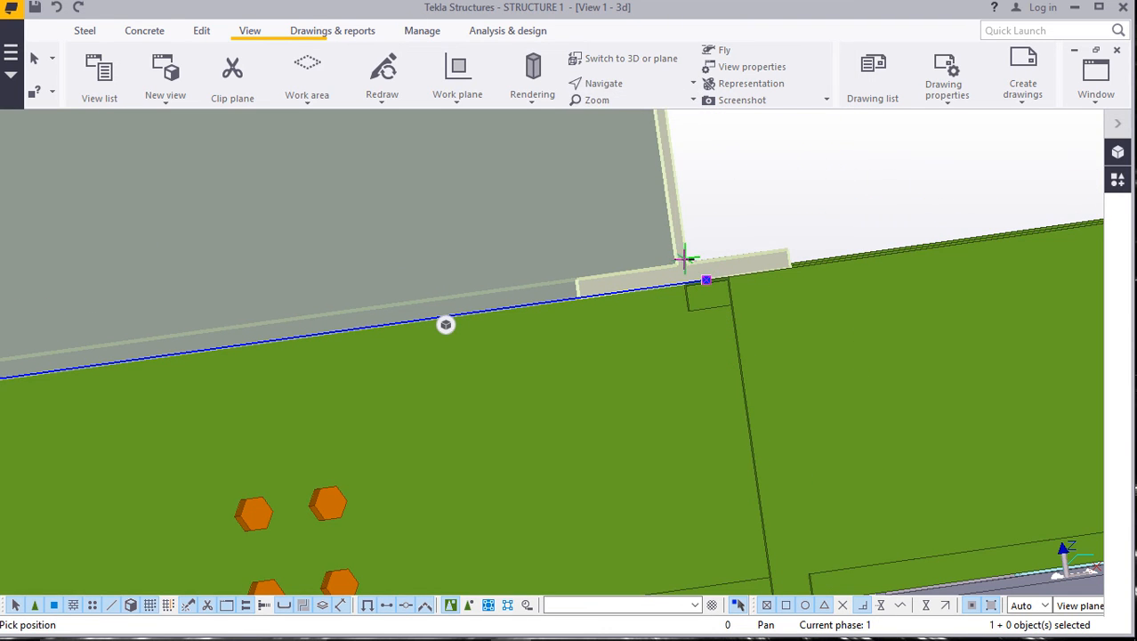
left_click_drag(690, 276, 699, 244)
right_click(788, 144)
left_click(826, 156)
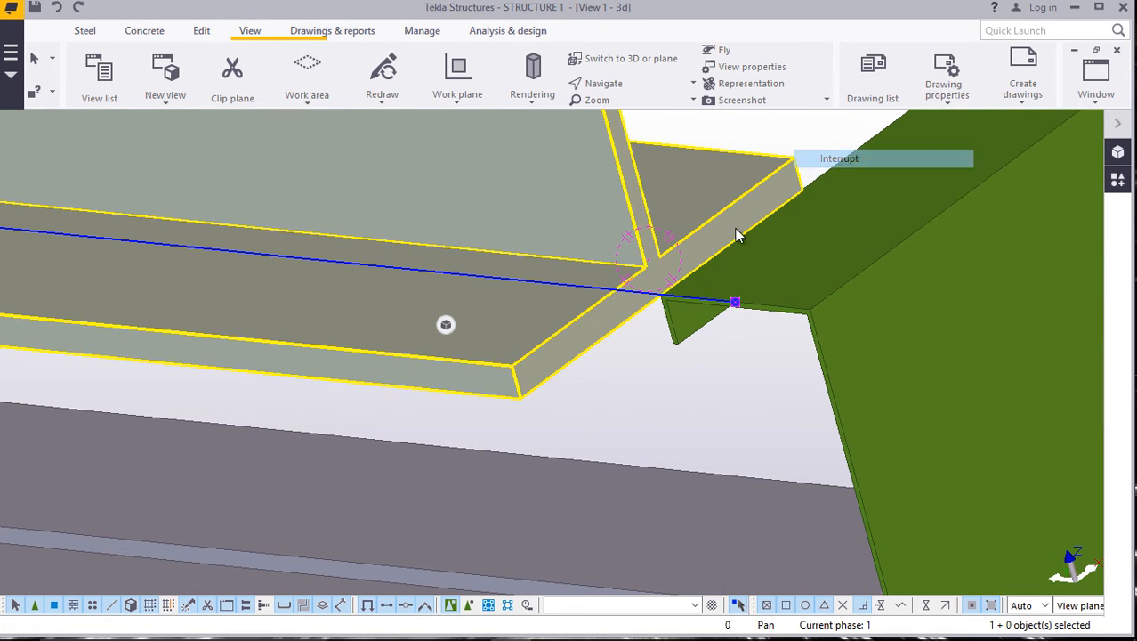
scroll(740, 263, "up", 1)
left_click(881, 265)
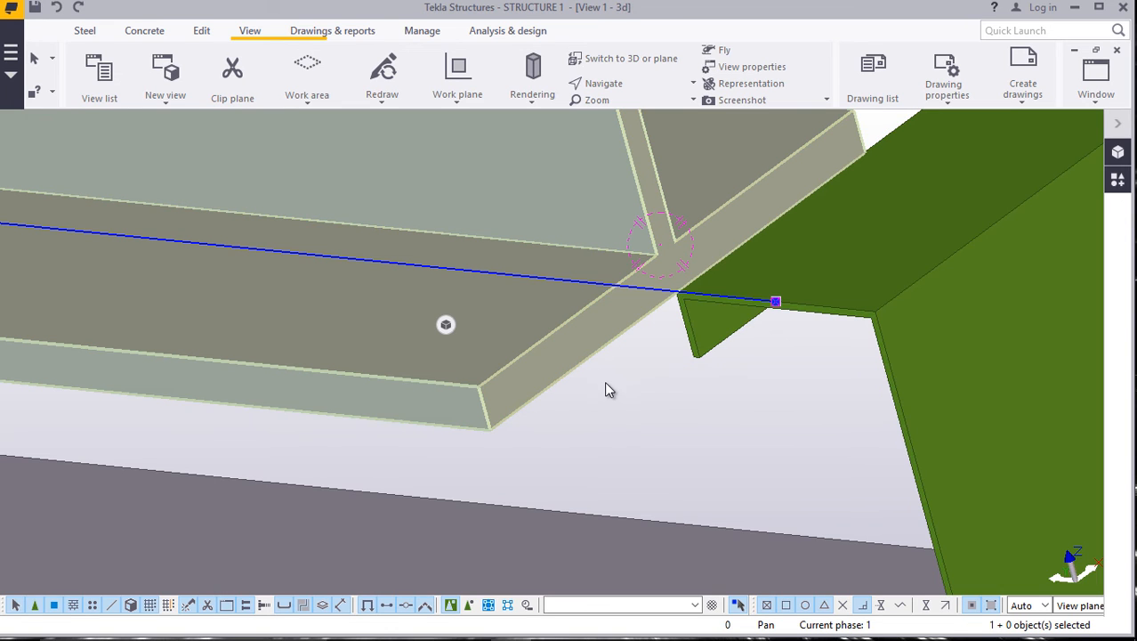
right_click(564, 363)
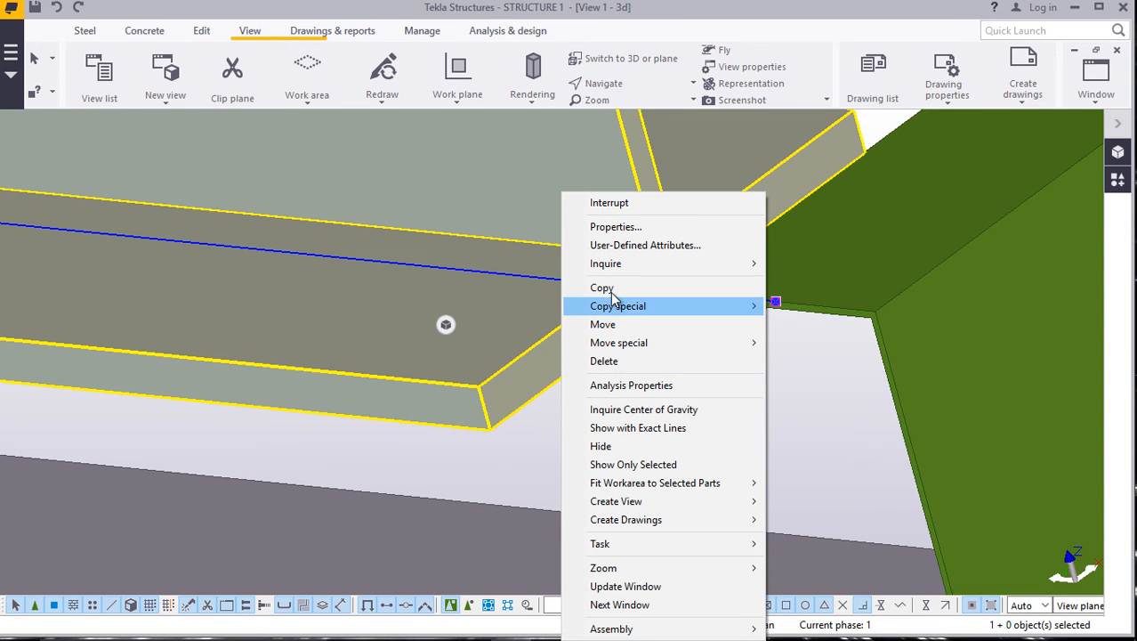
left_click(627, 324)
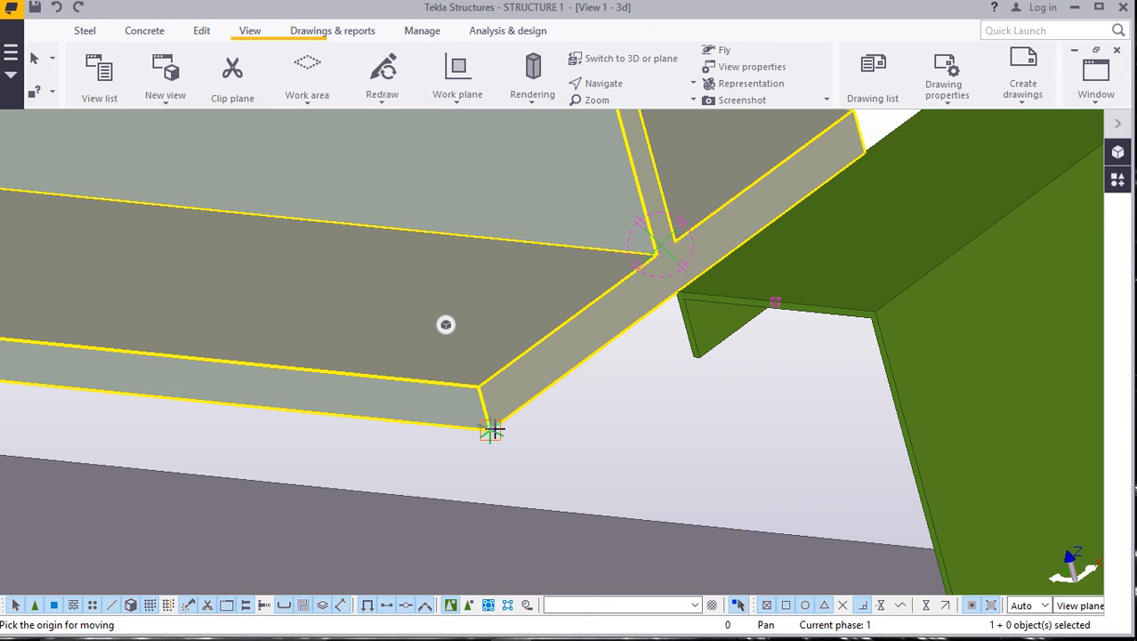
left_click(490, 431)
scroll(680, 317, "up", 5)
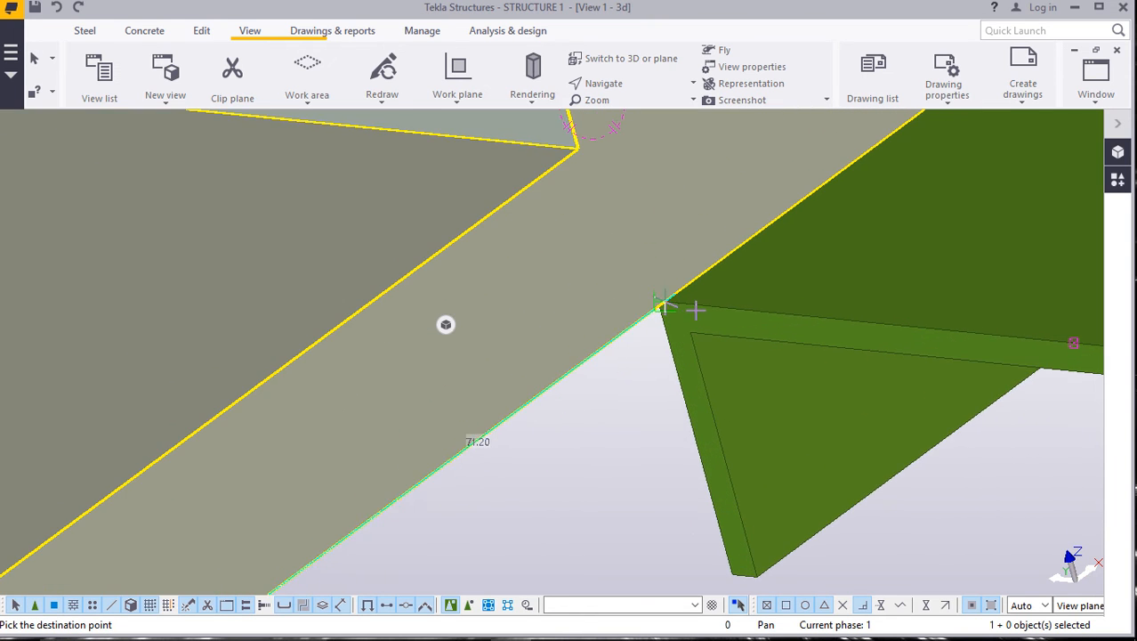
scroll(669, 313, "up", 1)
left_click(661, 295)
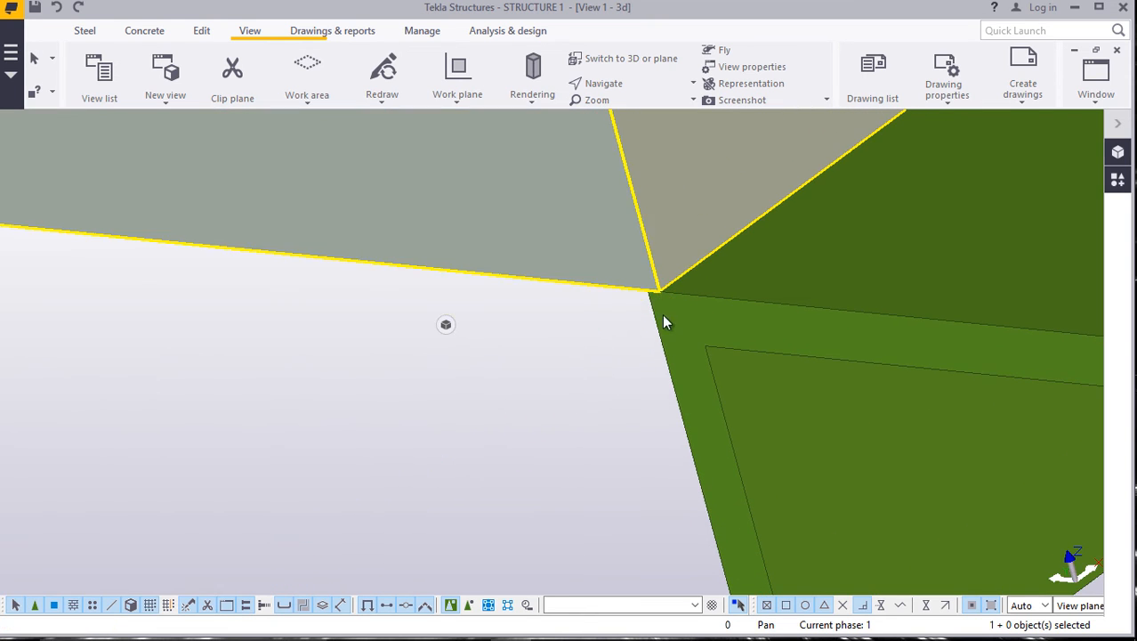
Move the beam up the slope, from the third purlin's top flange corner to the midpoint of that flange's end edge.
left_click(683, 323)
scroll(712, 331, "down", 5)
scroll(801, 305, "down", 6)
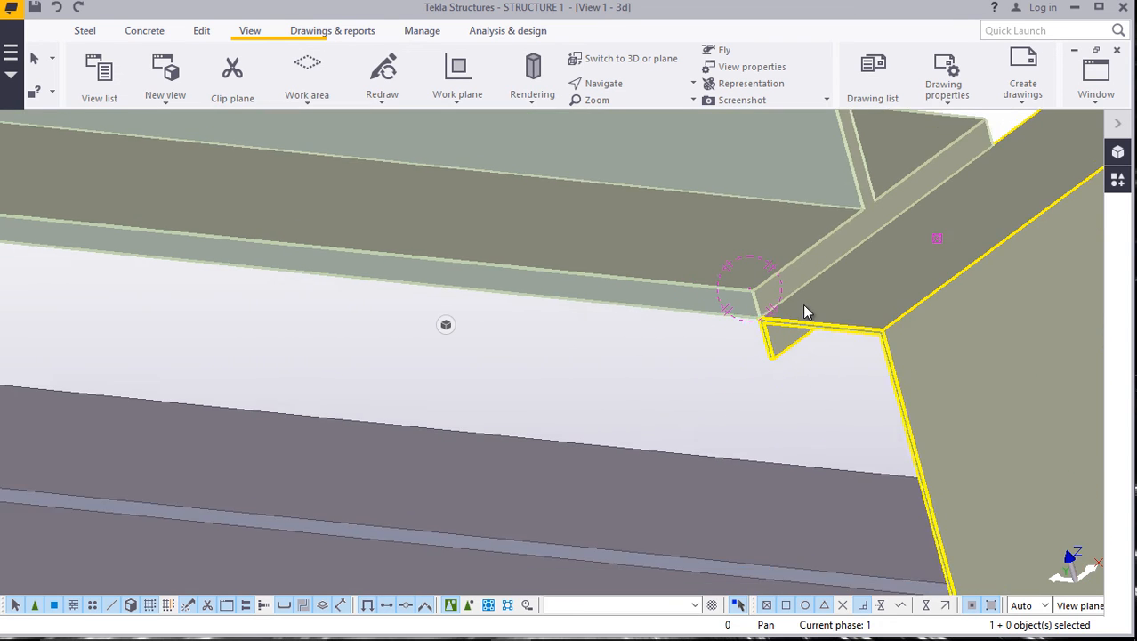
left_click(591, 88)
left_click(634, 106)
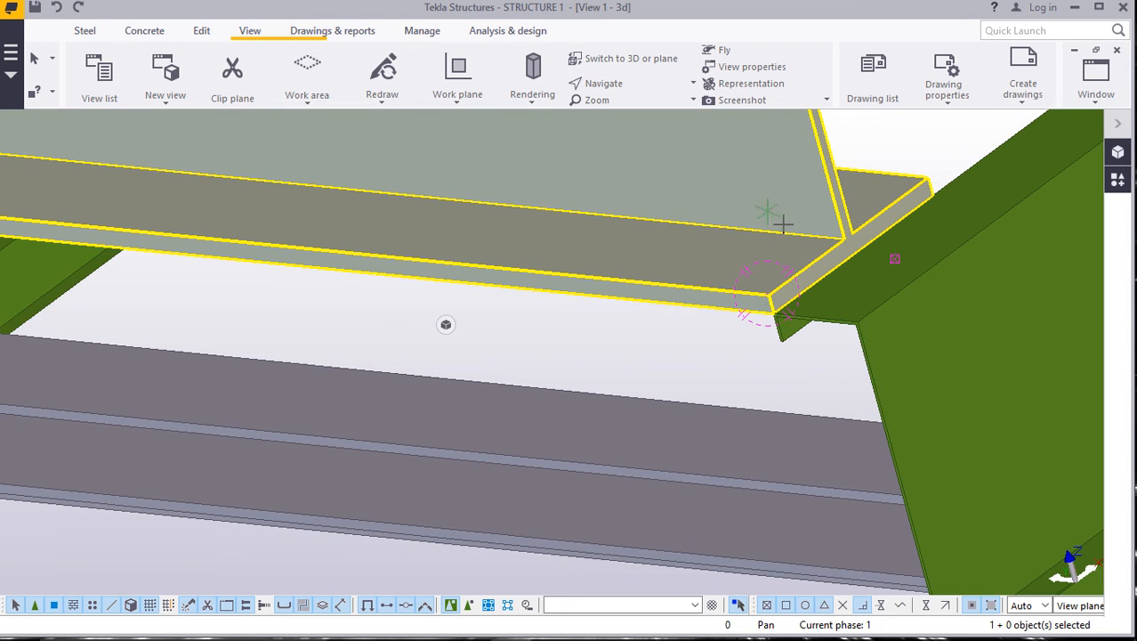
left_click_drag(794, 295, 1018, 163)
right_click(1048, 153)
left_click(1050, 161)
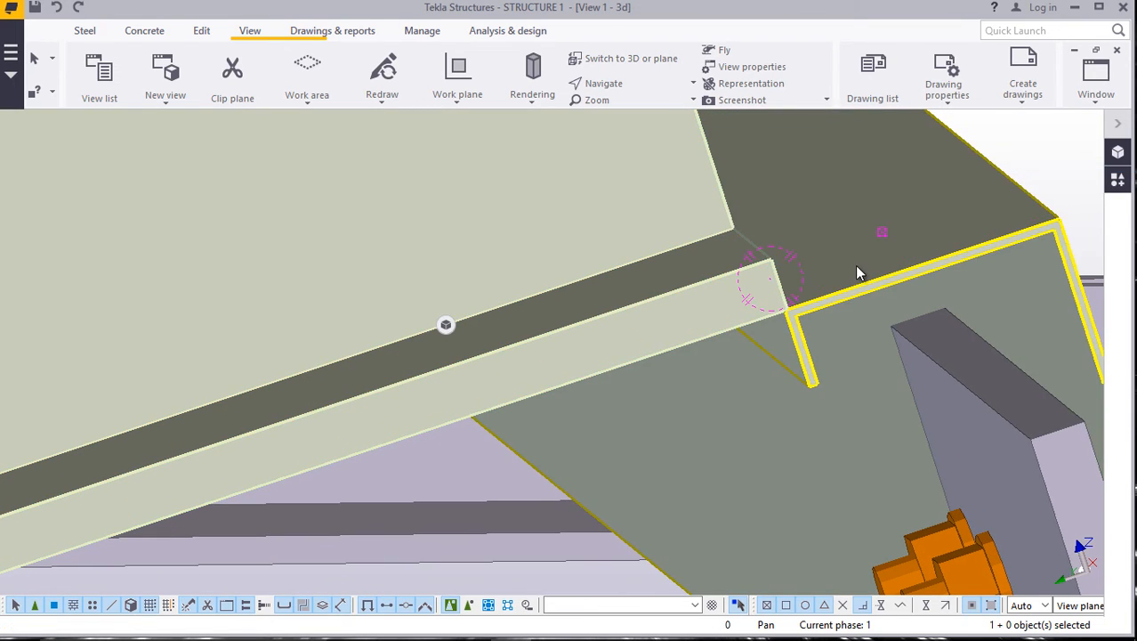
scroll(698, 321, "down", 1)
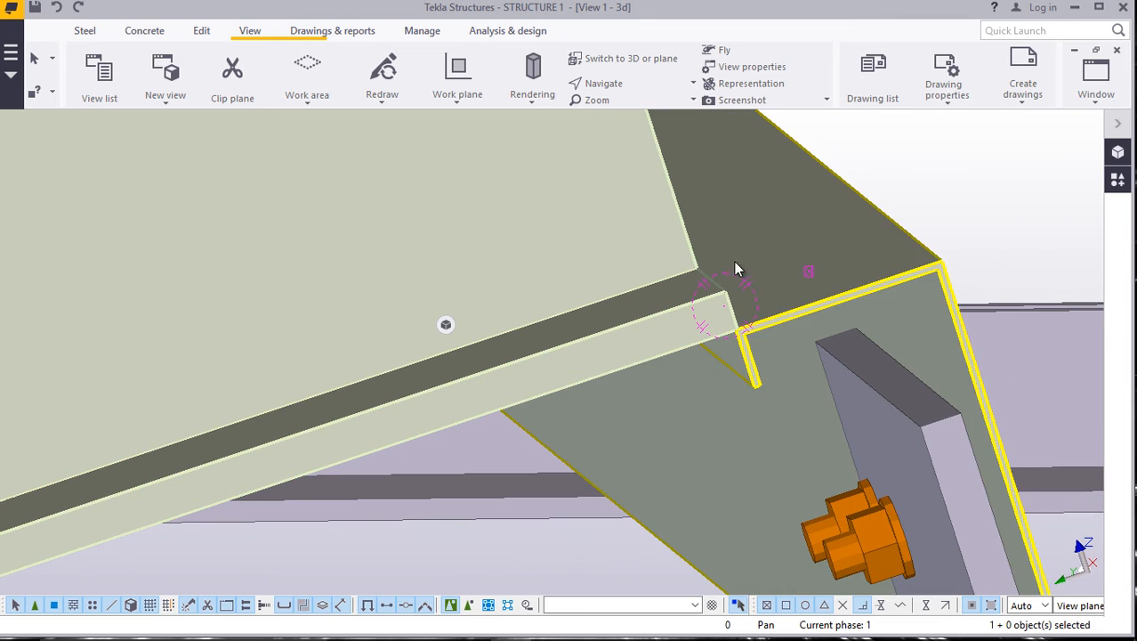
right_click(925, 146)
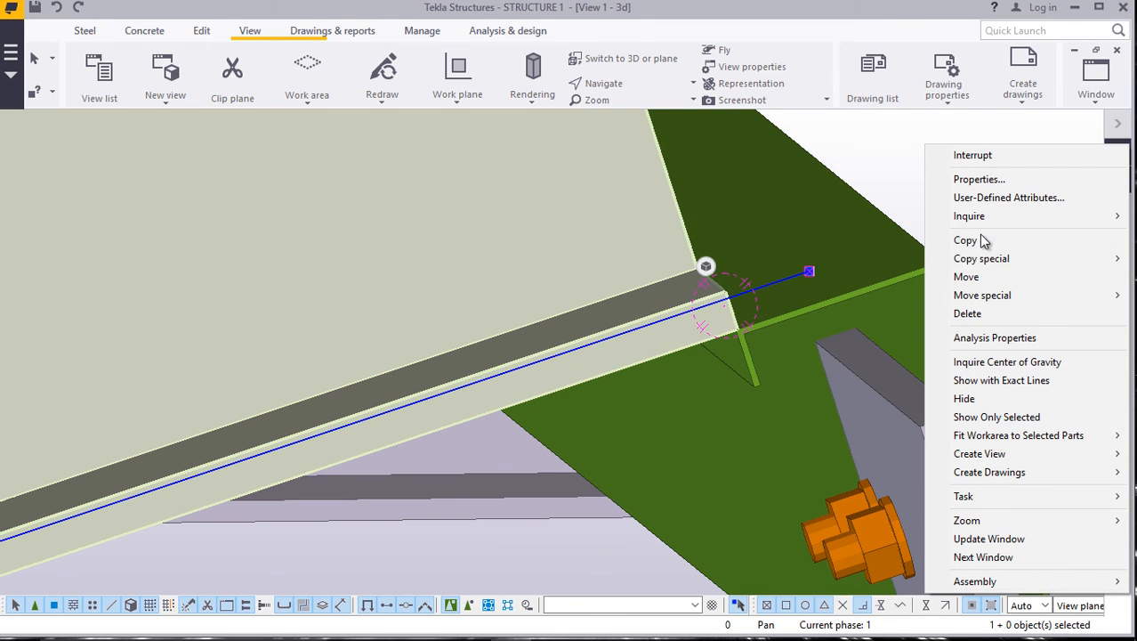
left_click(966, 277)
scroll(748, 361, "up", 4)
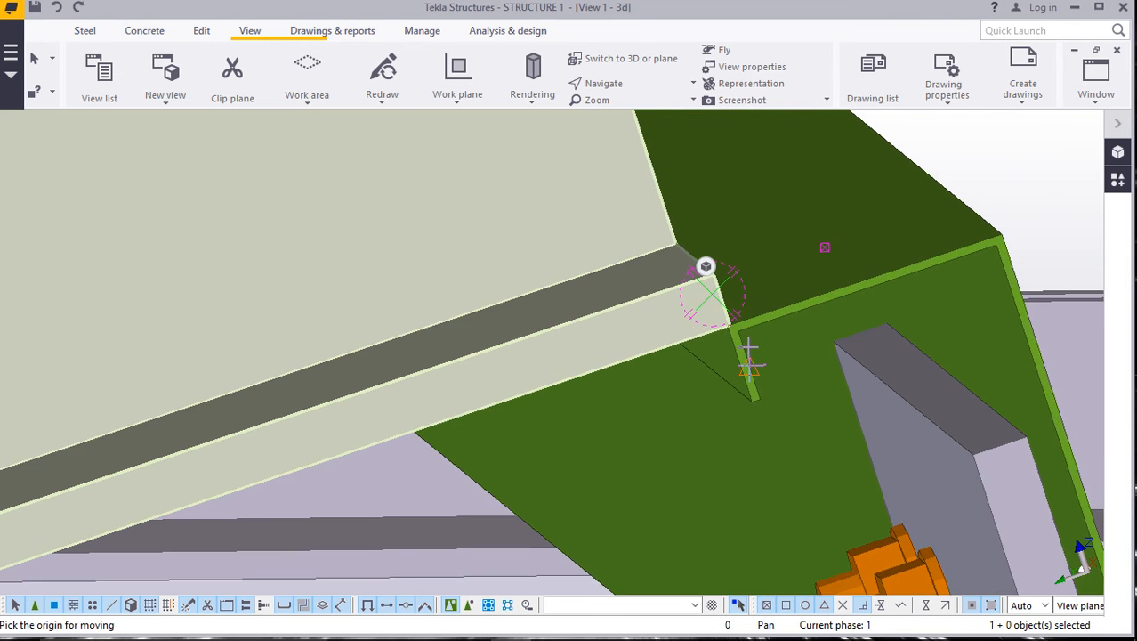
left_click(716, 306)
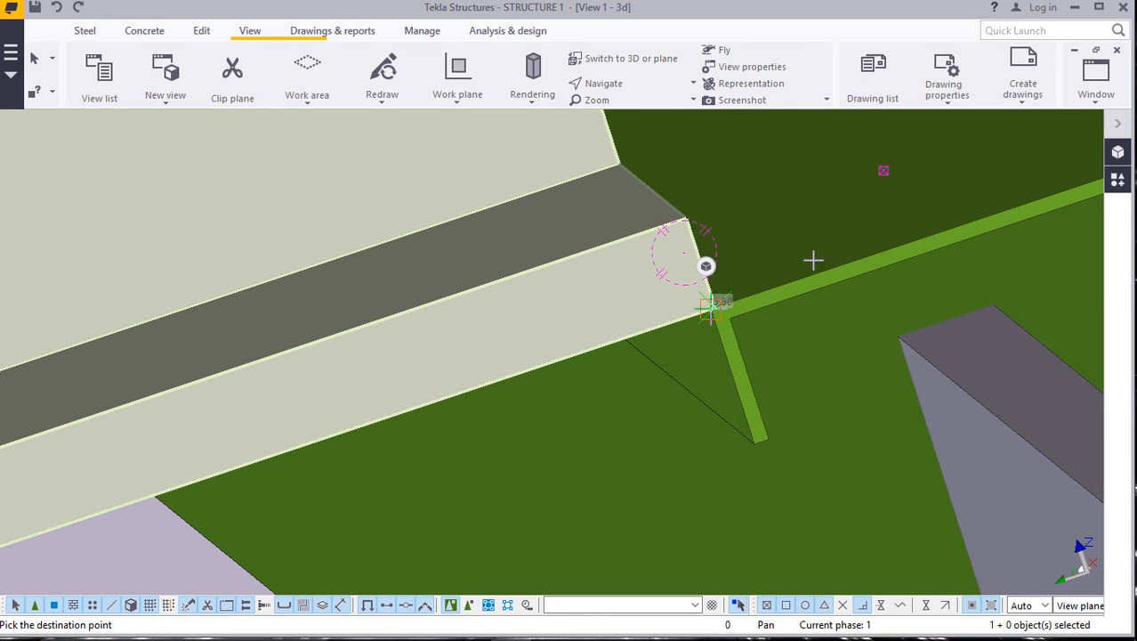
left_click(950, 228)
scroll(789, 292, "down", 4)
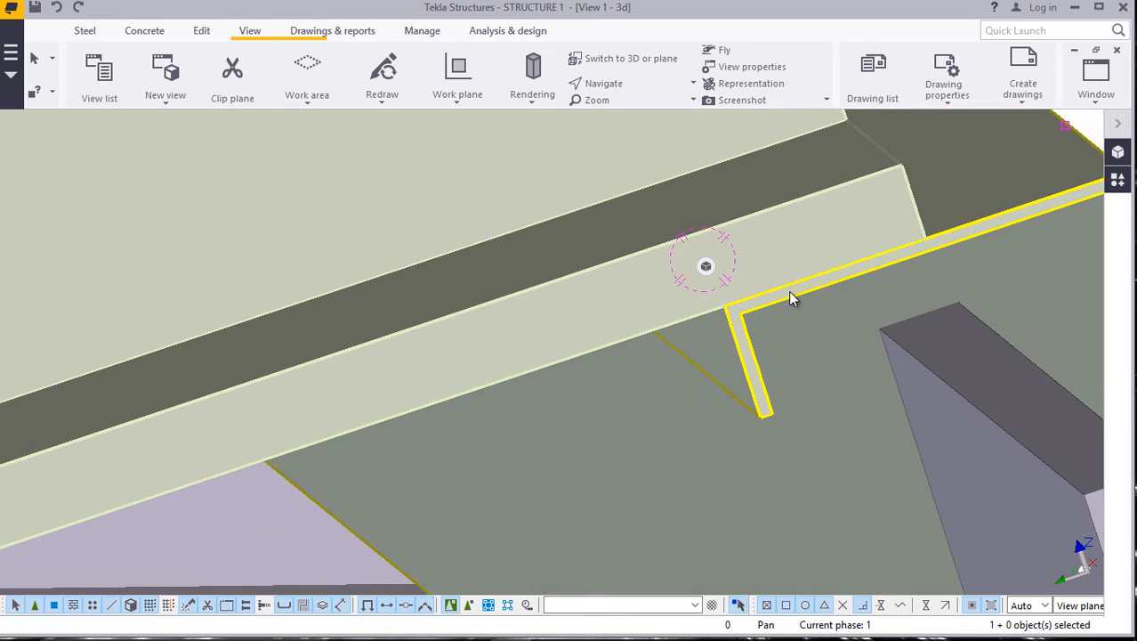
Examine how the moved beam rests on the three purlins, rotating the model around its lower end at the eave.
left_click(1002, 142)
scroll(916, 218, "down", 6)
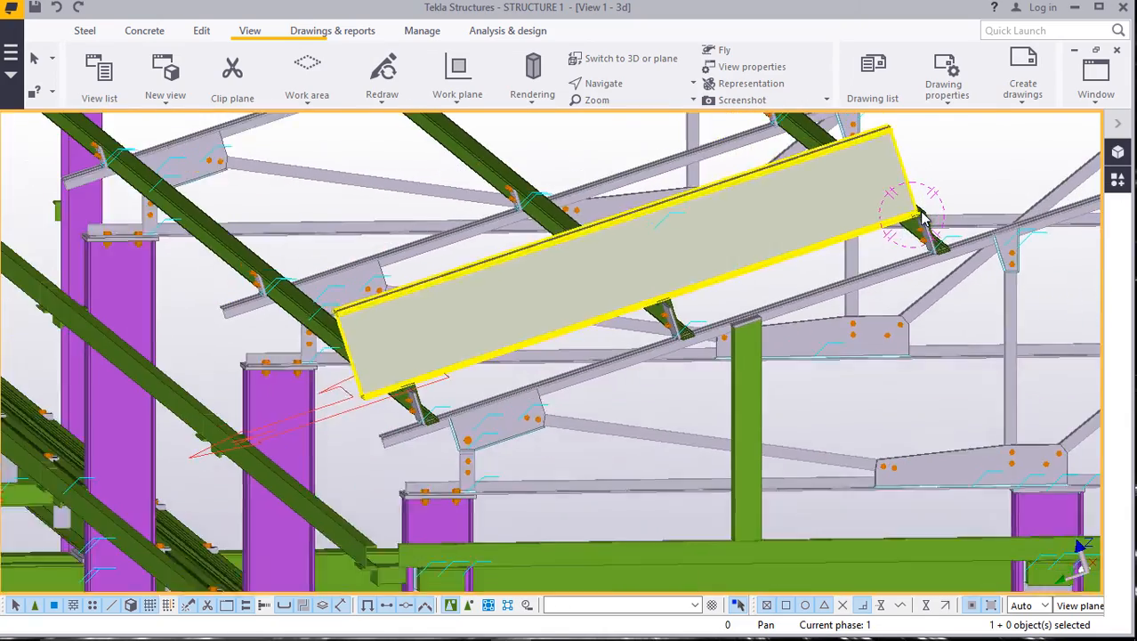
scroll(413, 383, "up", 6)
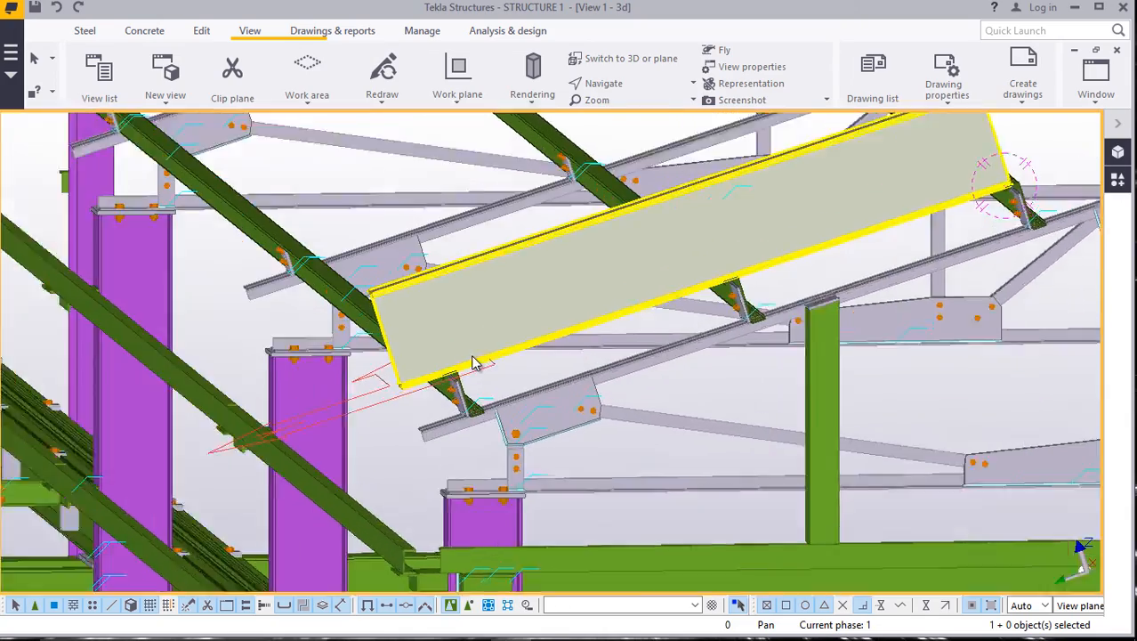
scroll(426, 376, "up", 2)
scroll(436, 363, "down", 3)
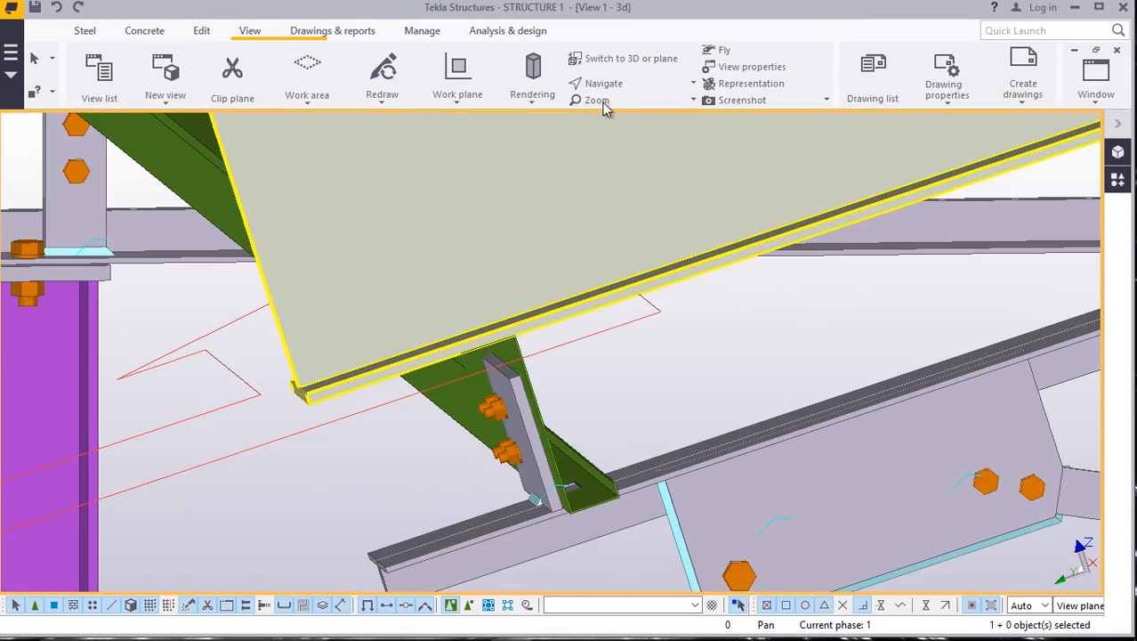
left_click(615, 85)
left_click(614, 142)
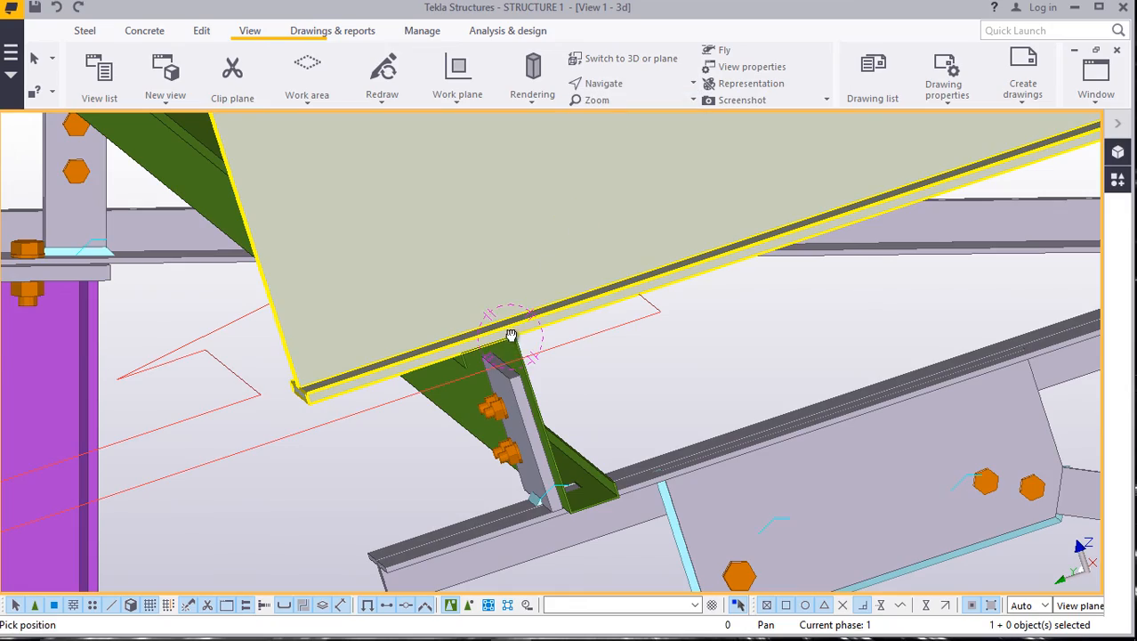
middle_click_drag(511, 335, 562, 234, "ctrl")
scroll(563, 233, "up", 3)
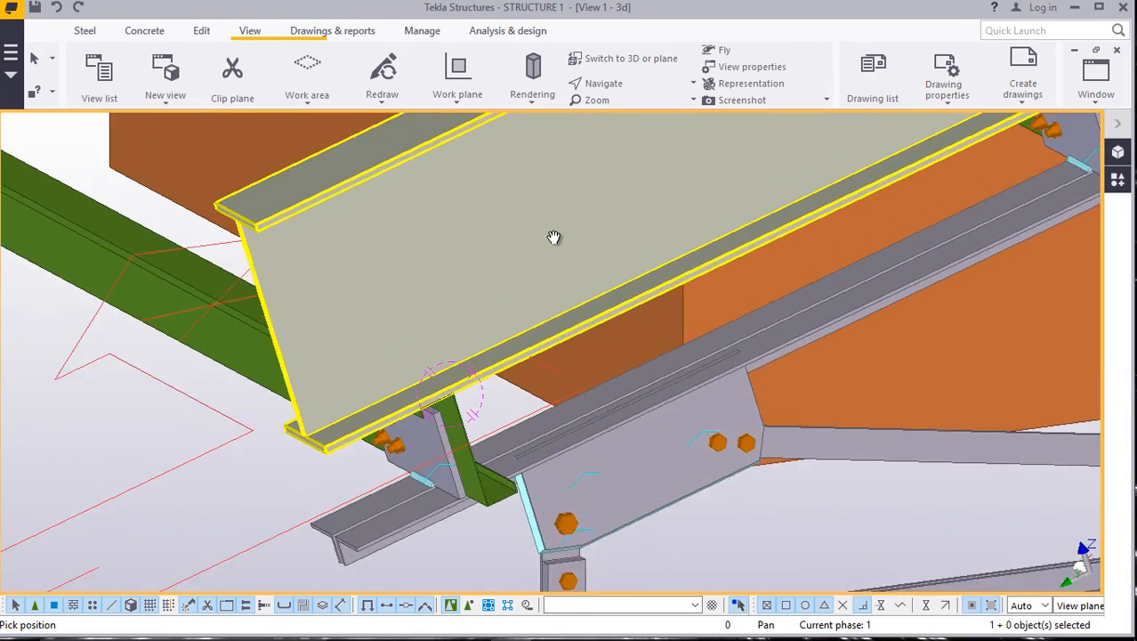
right_click(511, 239)
left_click(536, 250)
left_click(159, 134)
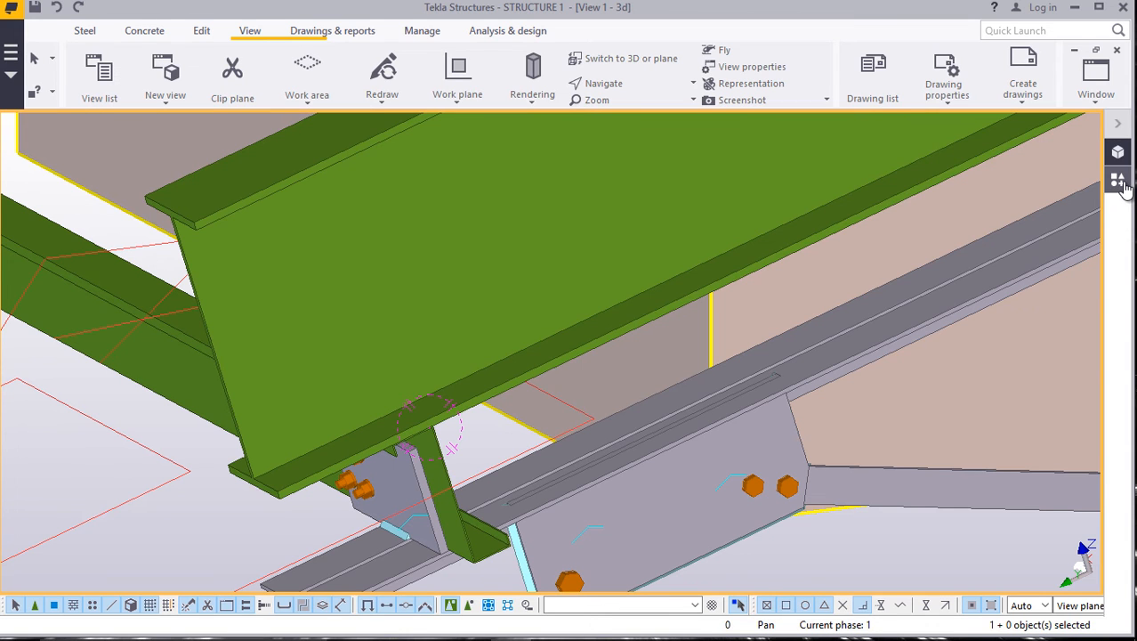
Search the component catalogue for 8 and start the Panel in database (8) component.
left_click(1119, 181)
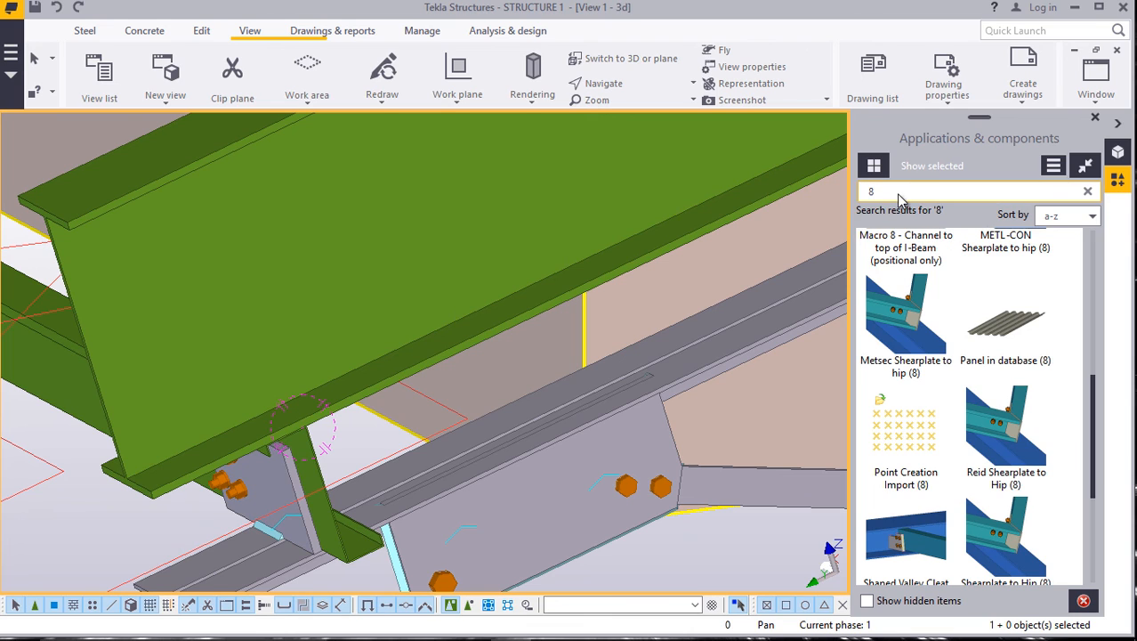
key("BackSpace")
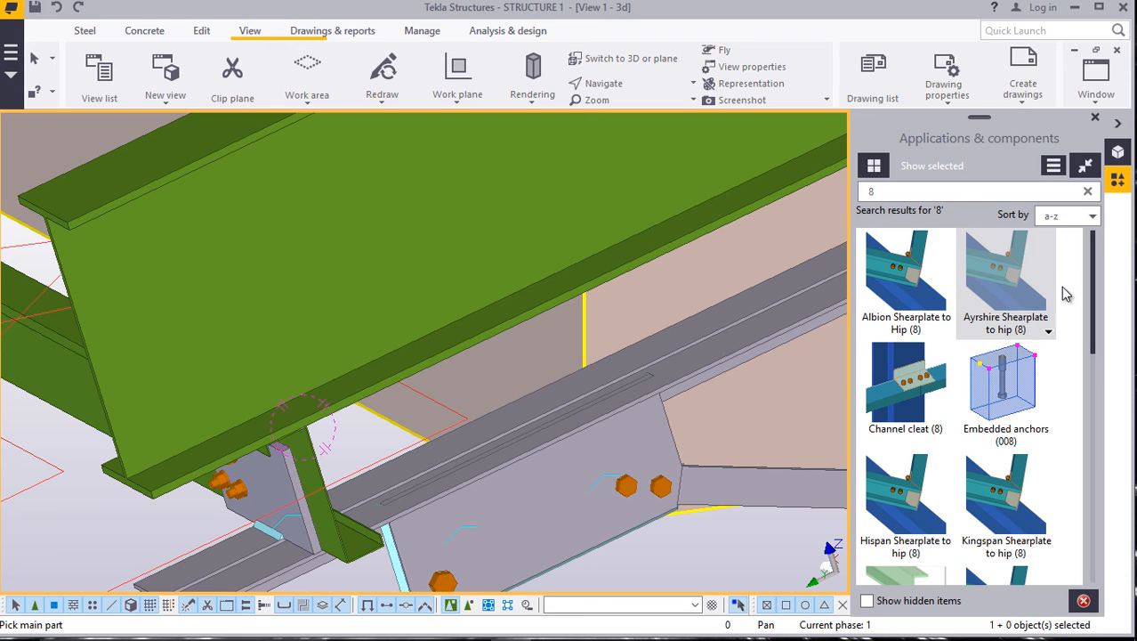
scroll(1044, 394, "down", 2)
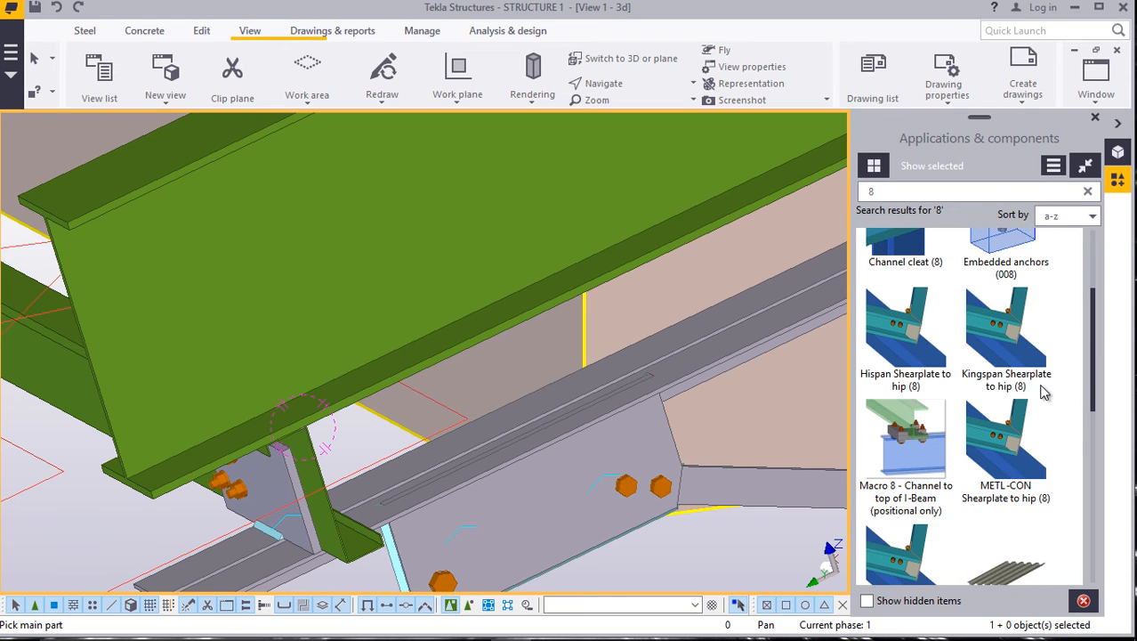
scroll(1033, 394, "down", 1)
scroll(1025, 451, "down", 1)
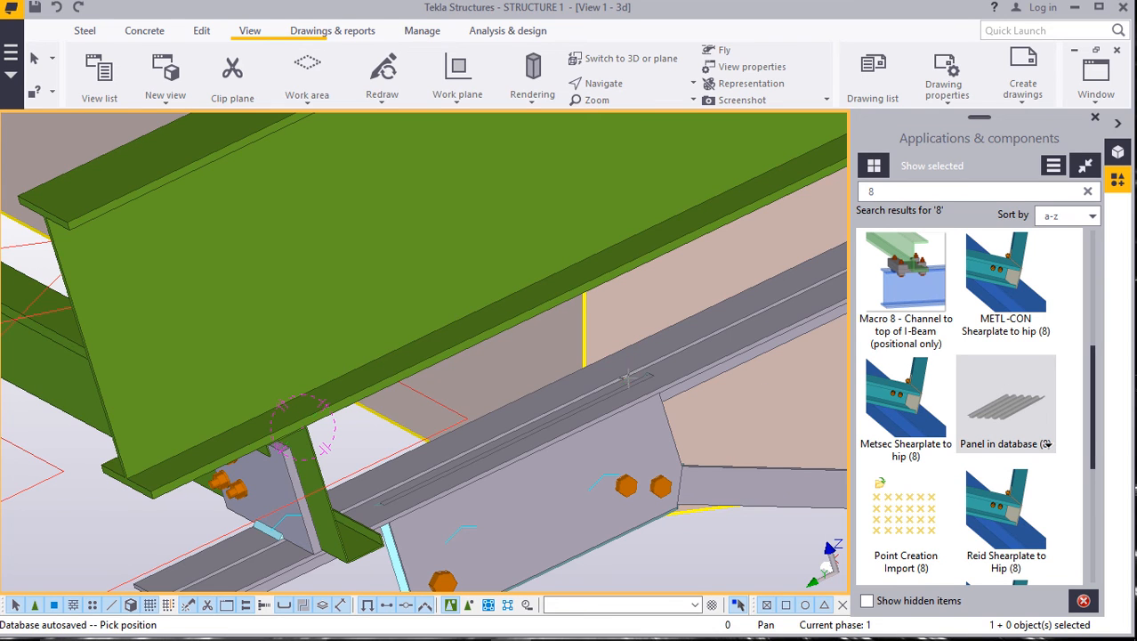
Place the roof panel on the purlins from the beam's lower-end bottom flange corner to its upper-end bottom flange corner.
scroll(587, 349, "down", 1)
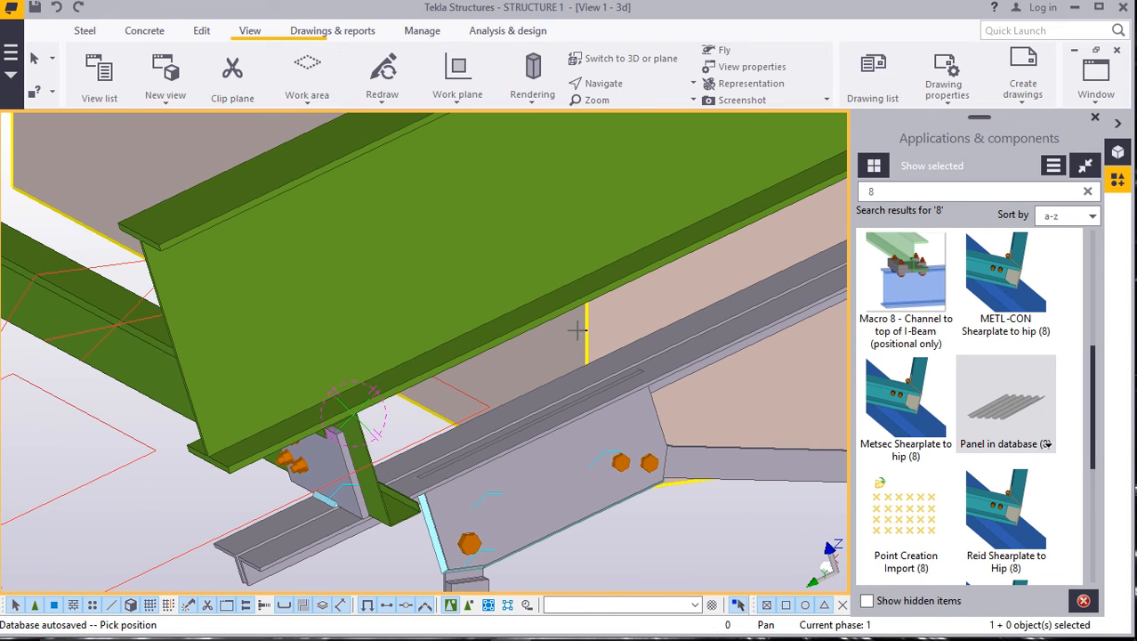
scroll(276, 472, "up", 2)
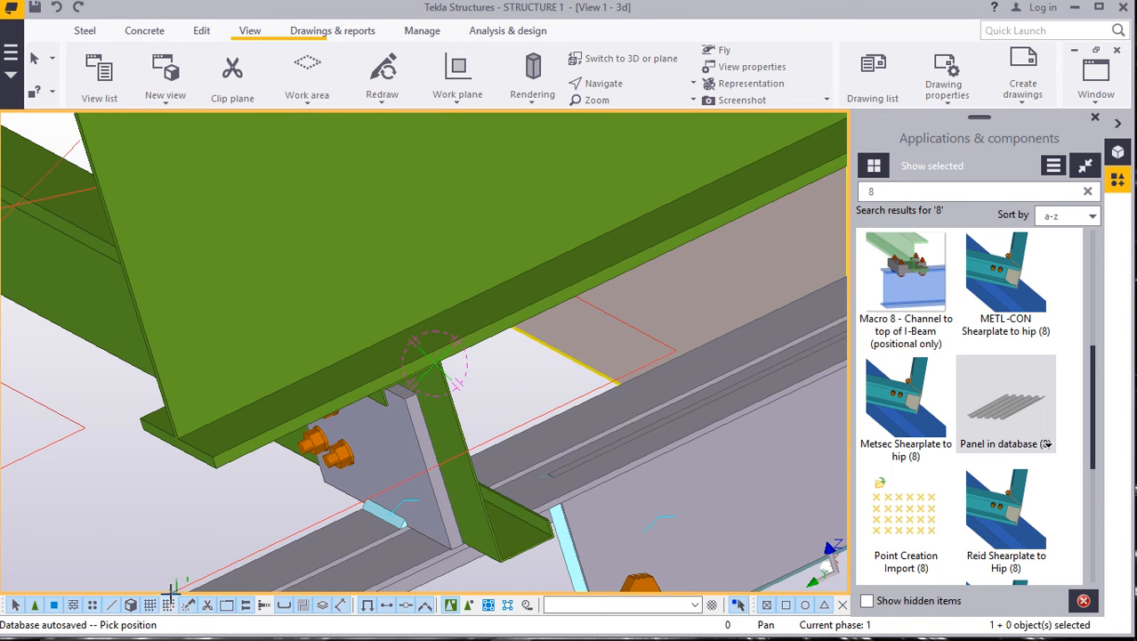
scroll(218, 461, "up", 3)
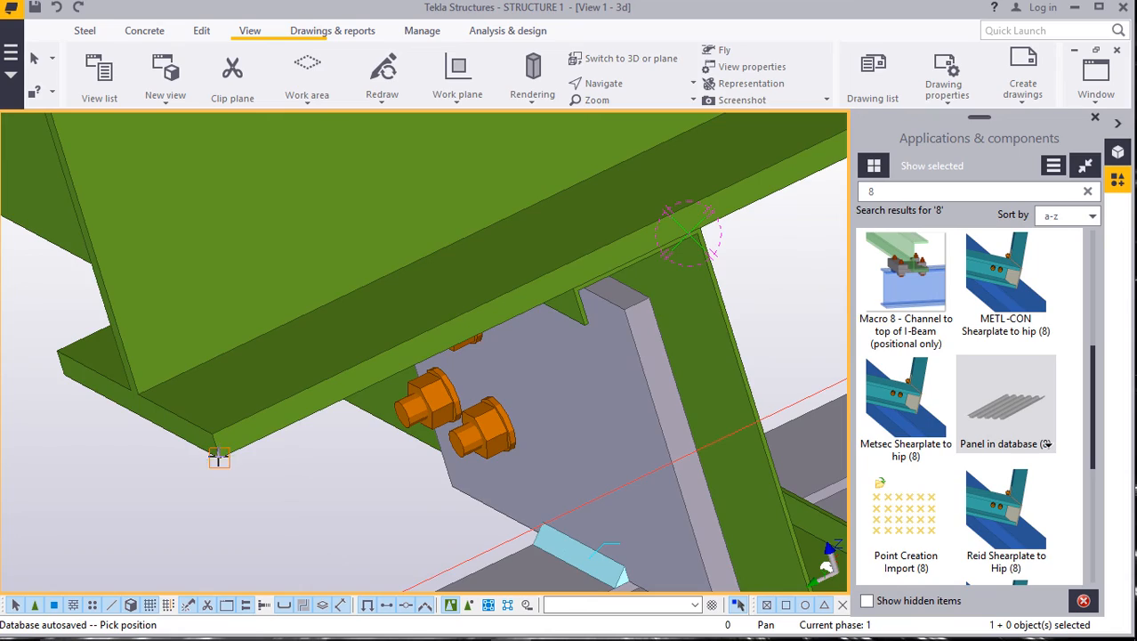
scroll(160, 481, "down", 6)
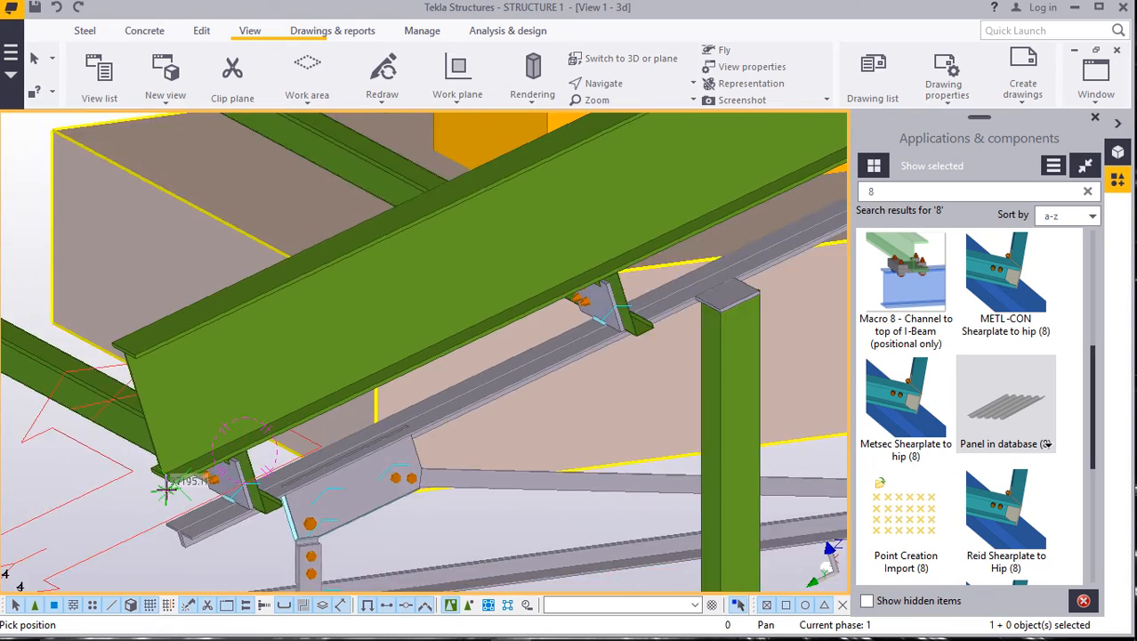
scroll(620, 392, "up", 8)
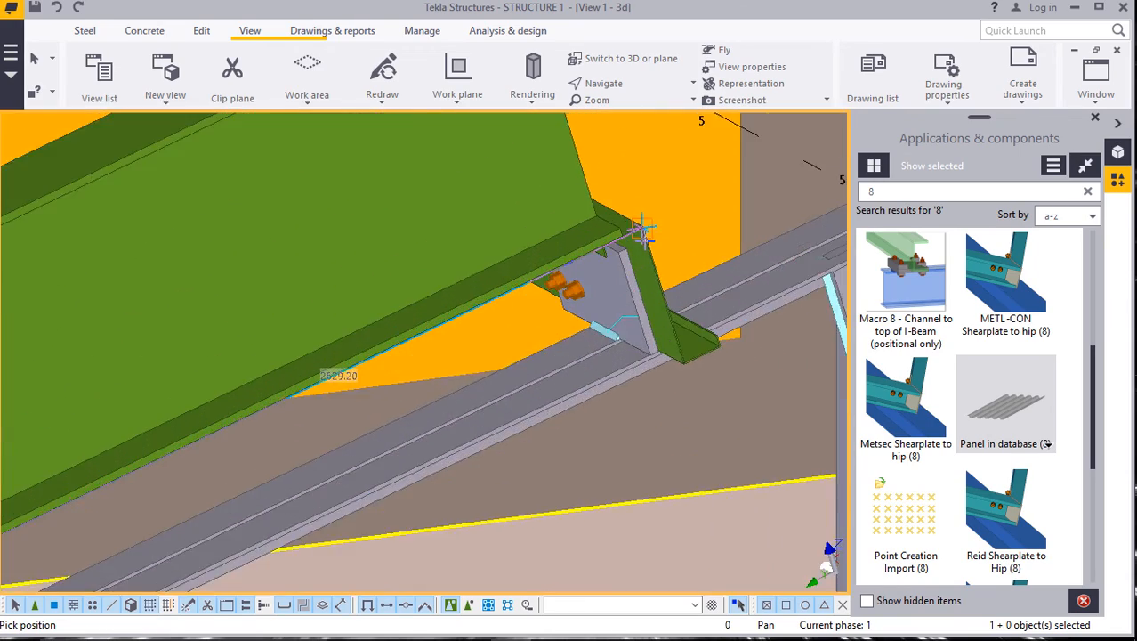
scroll(621, 249, "up", 6)
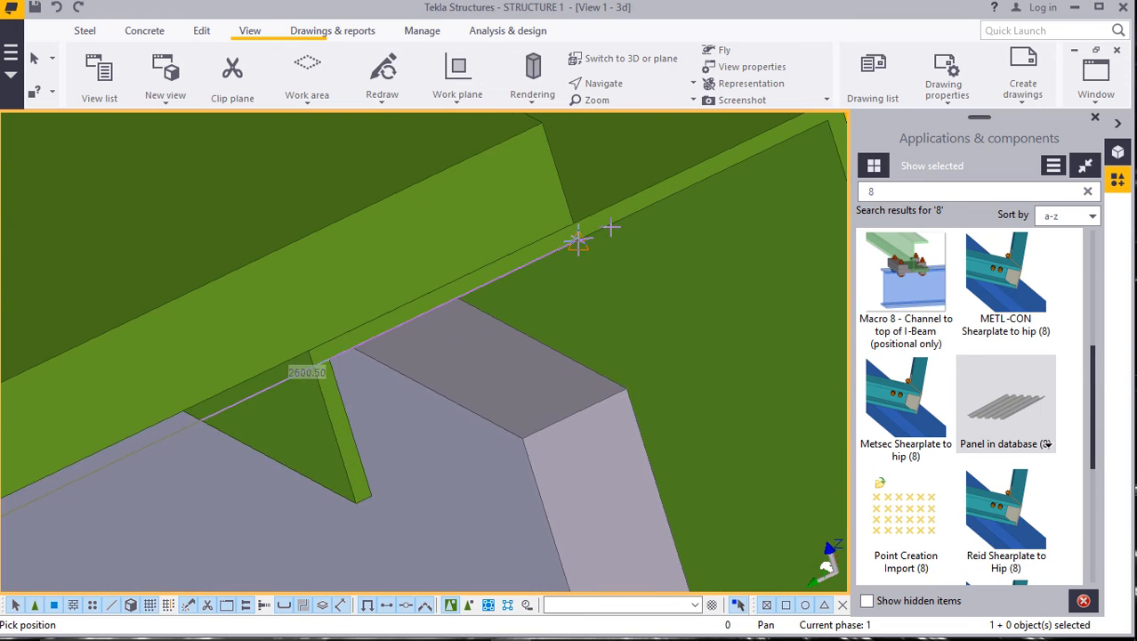
scroll(561, 222, "up", 2)
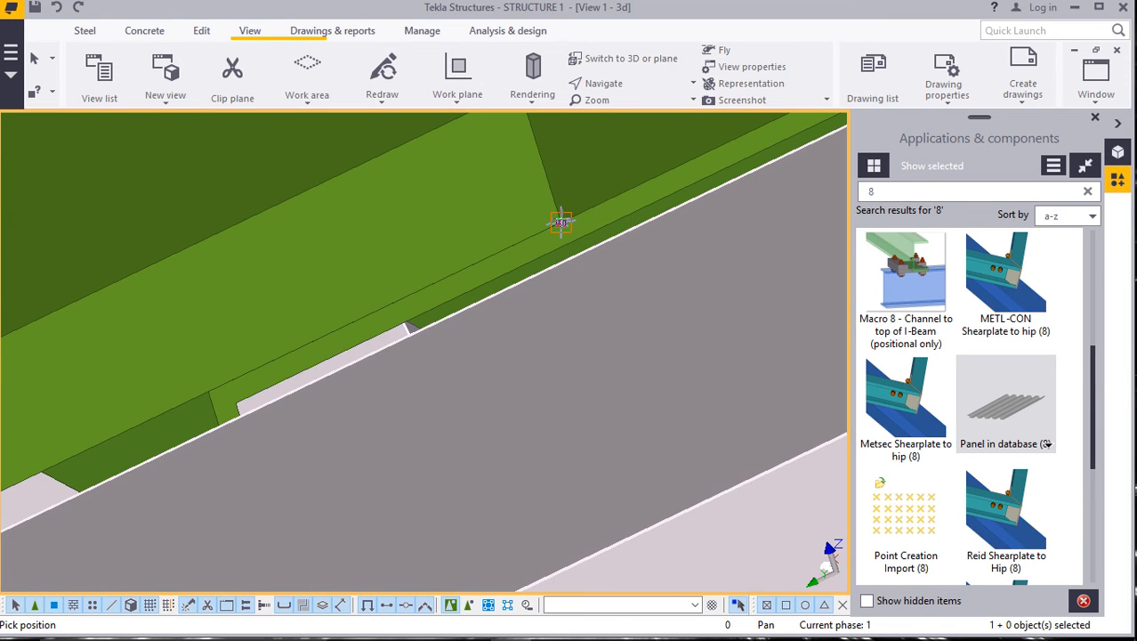
left_click(597, 236)
scroll(619, 266, "down", 6)
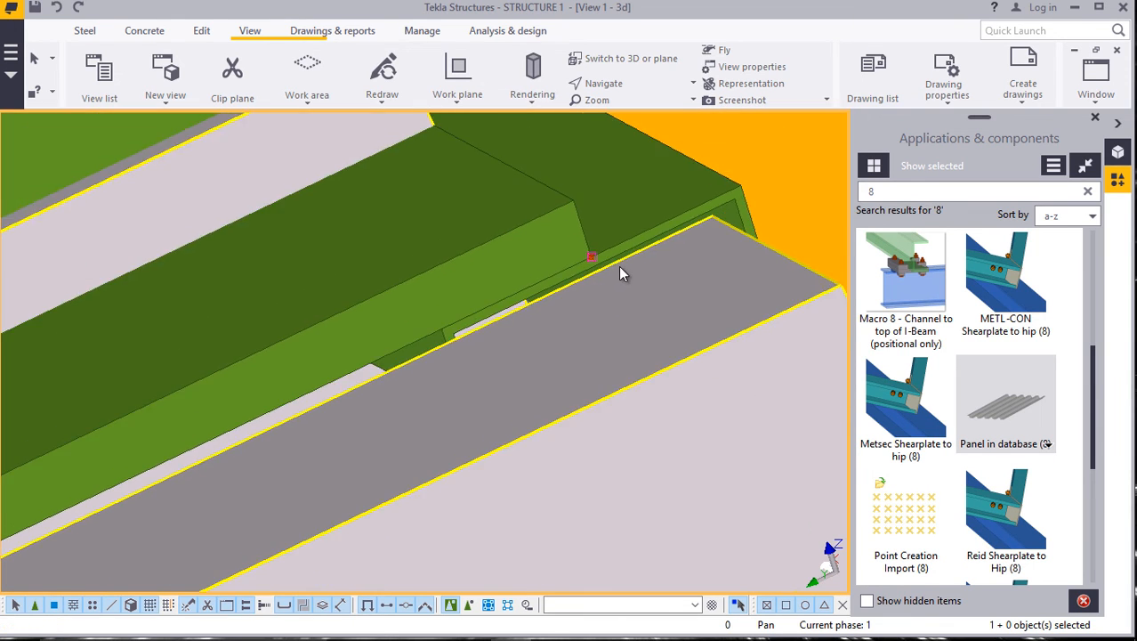
scroll(625, 261, "down", 8)
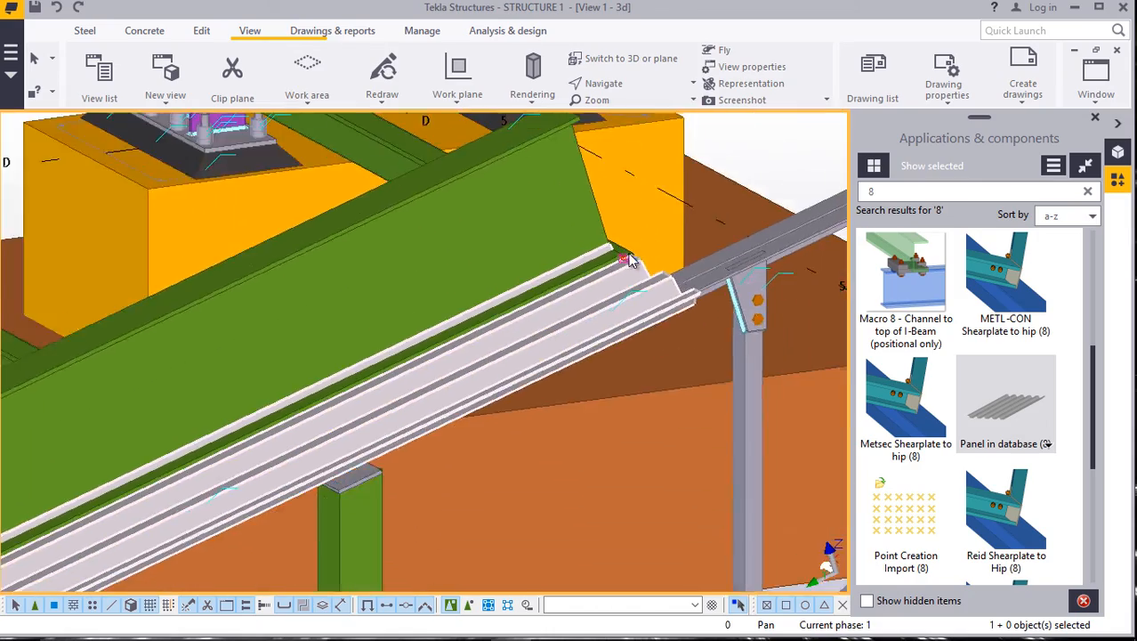
scroll(361, 425, "up", 6)
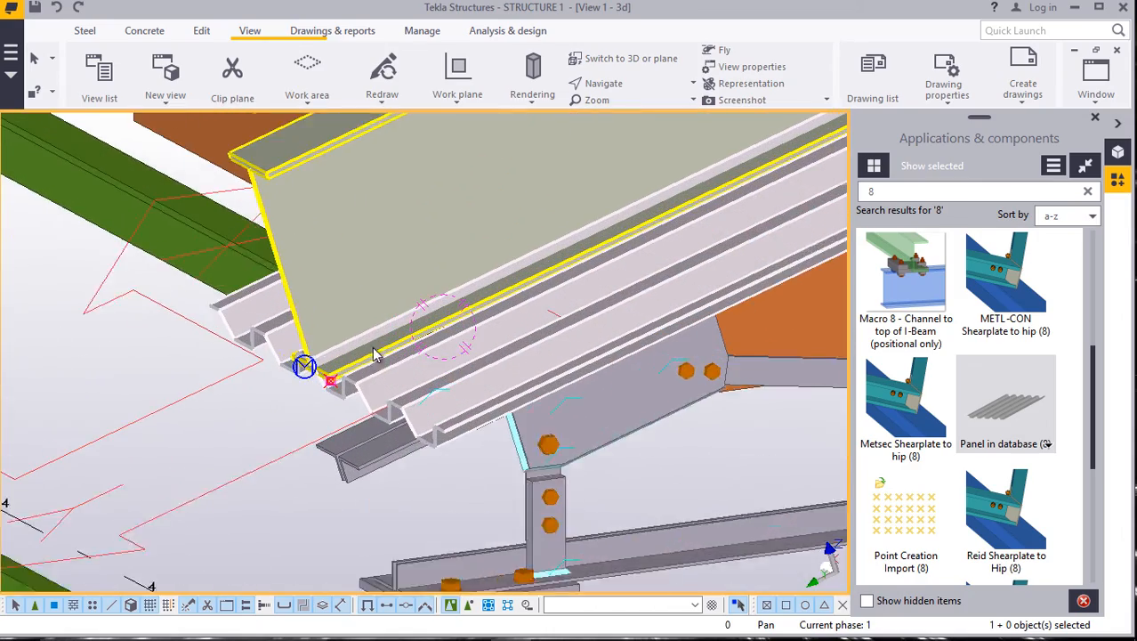
Delete the reference beam lying along the roof slope above the corrugated panel.
left_click(623, 113)
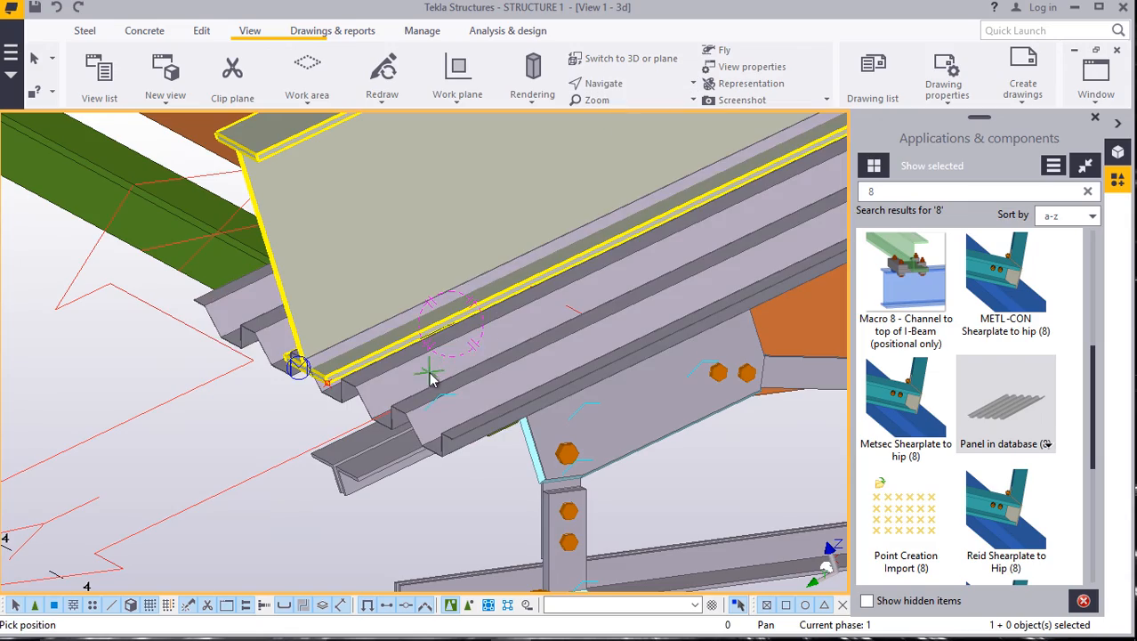
middle_click_drag(433, 372, 460, 287, "ctrl")
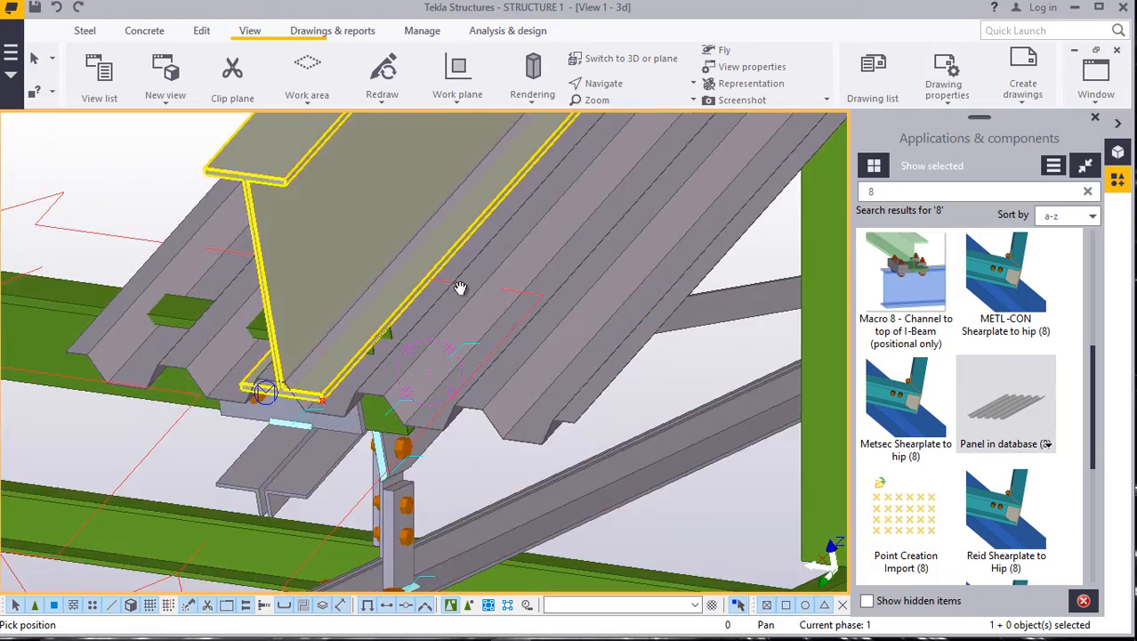
right_click(325, 195)
left_click(368, 359)
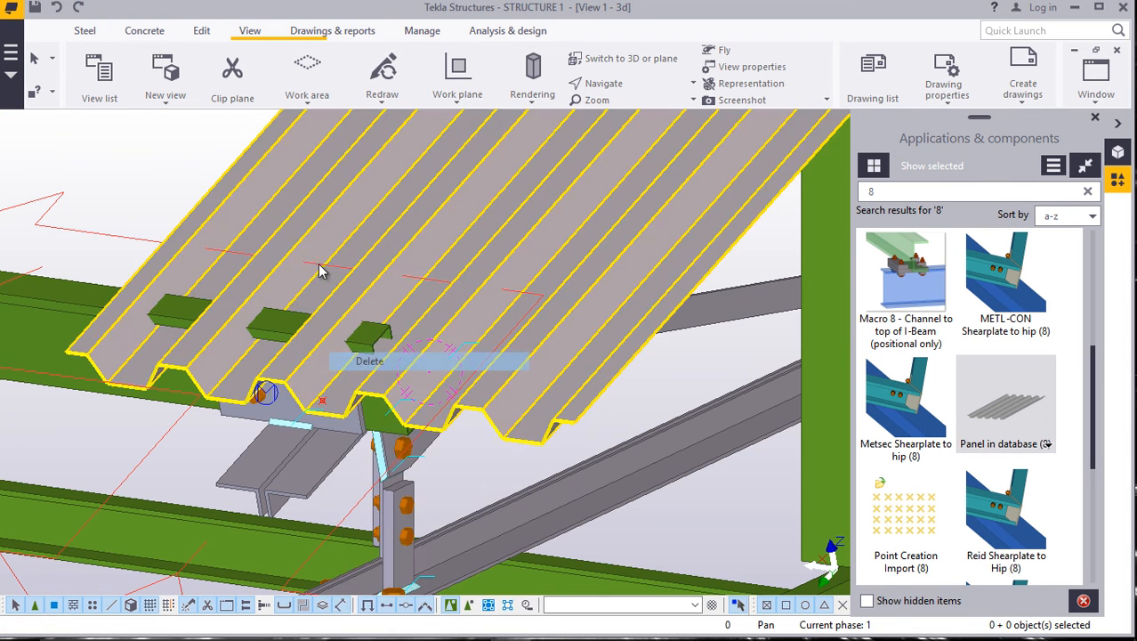
Examine how the corrugated panel cuts into the purlins, from the eave up to its upper end at the third purlin.
scroll(307, 295, "up", 3)
scroll(358, 355, "down", 5)
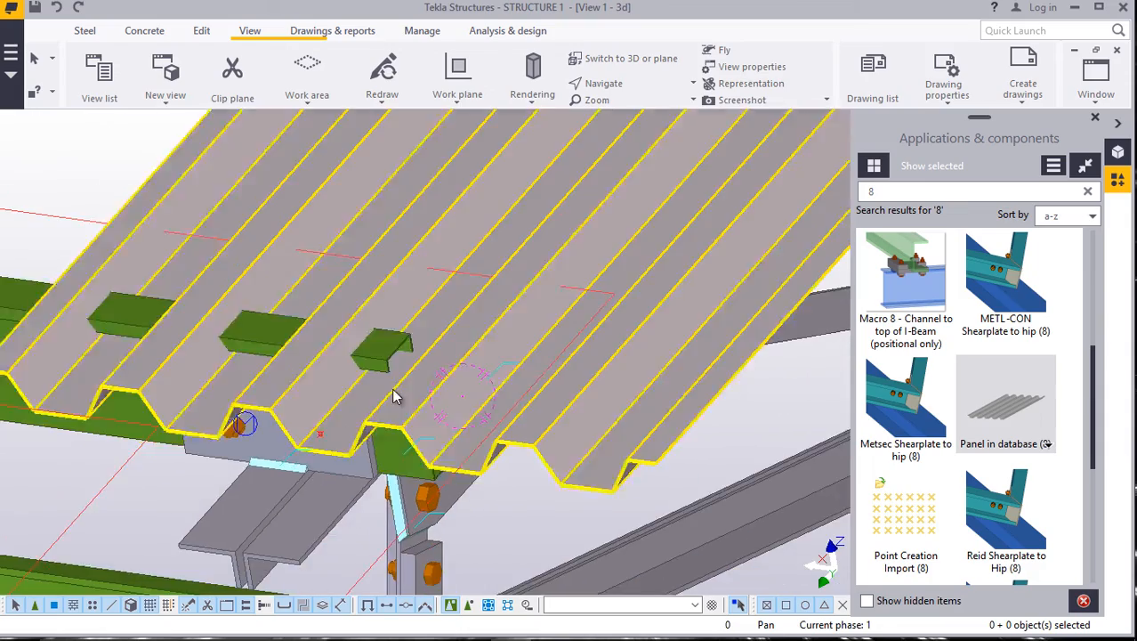
scroll(311, 432, "down", 2)
scroll(401, 409, "up", 1)
scroll(401, 436, "down", 4)
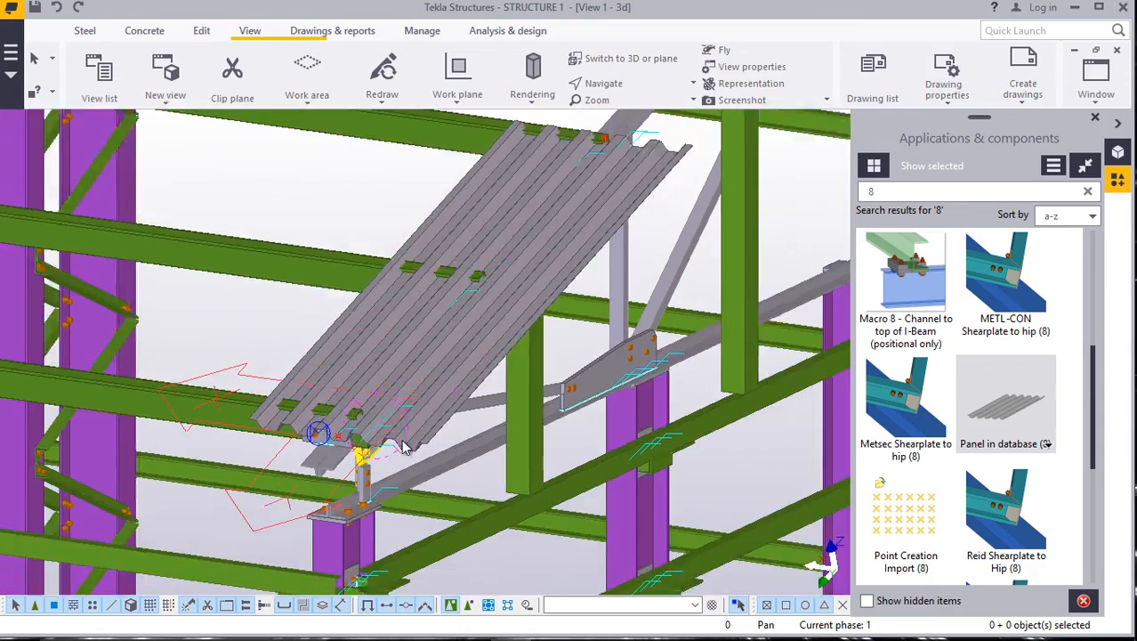
scroll(571, 178, "up", 8)
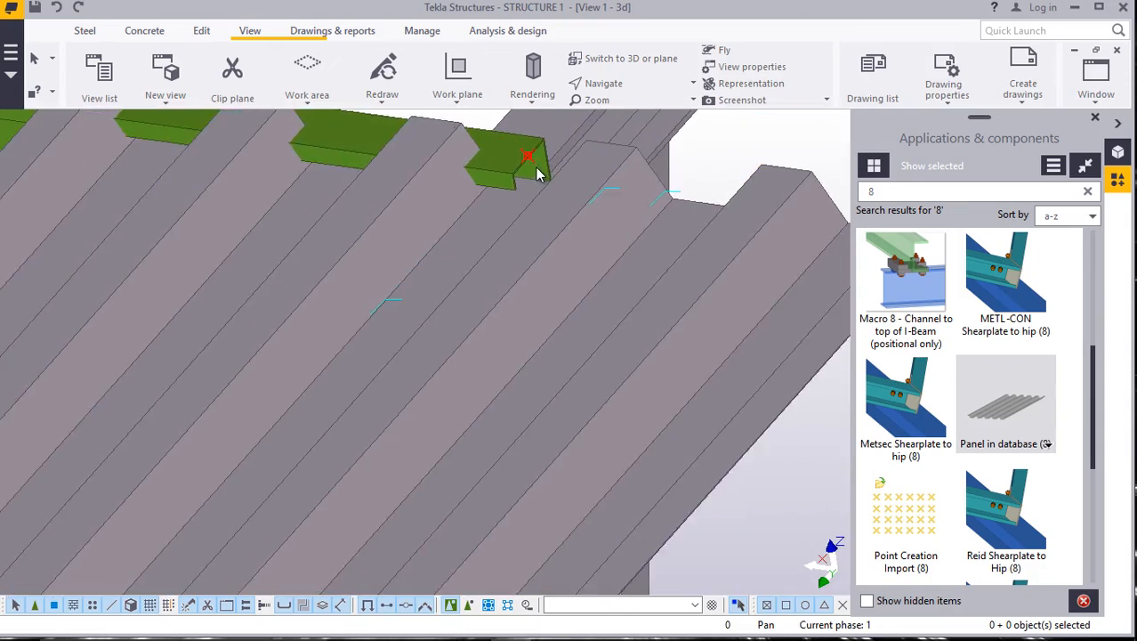
scroll(548, 183, "up", 1)
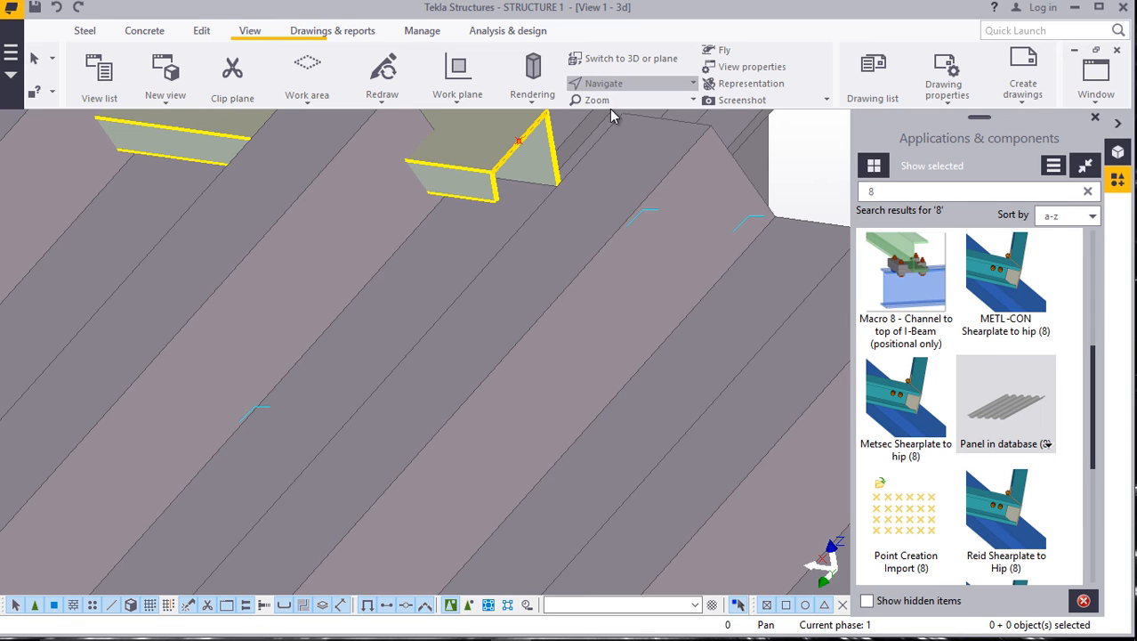
middle_click_drag(595, 205, 333, 302, "ctrl")
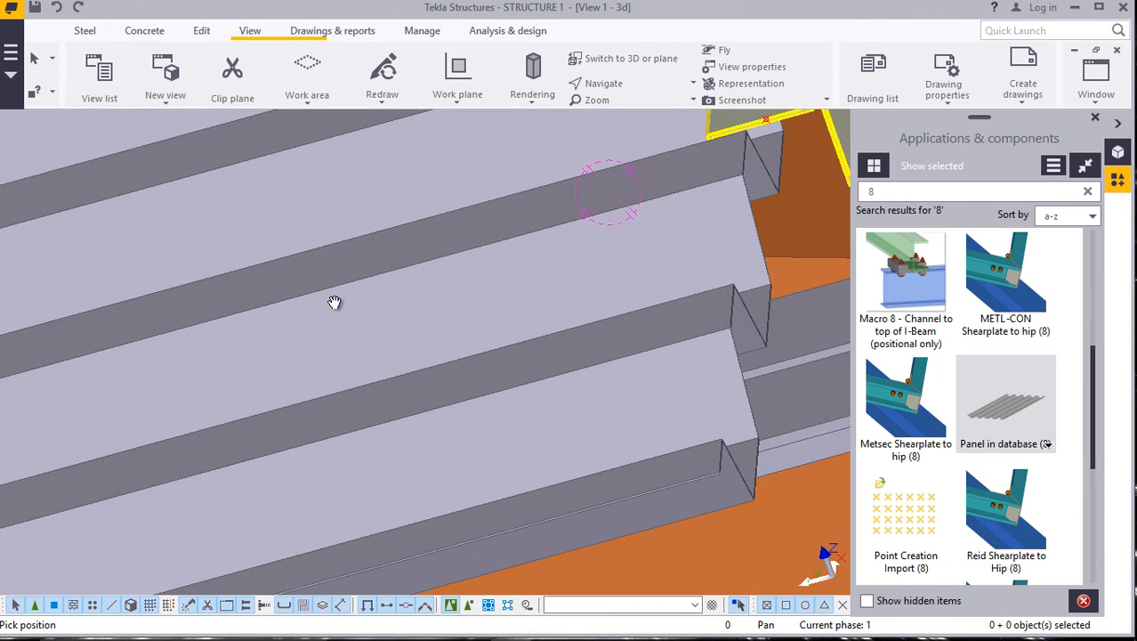
scroll(333, 302, "down", 3)
scroll(664, 218, "up", 2)
scroll(582, 491, "up", 4)
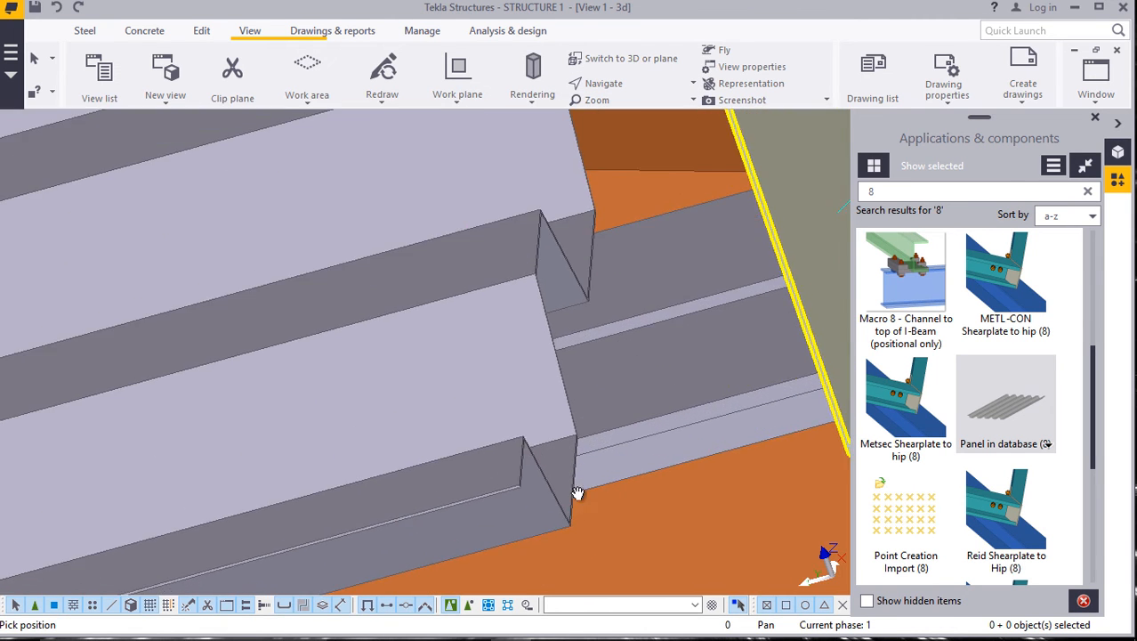
right_click(653, 188)
left_click(669, 189)
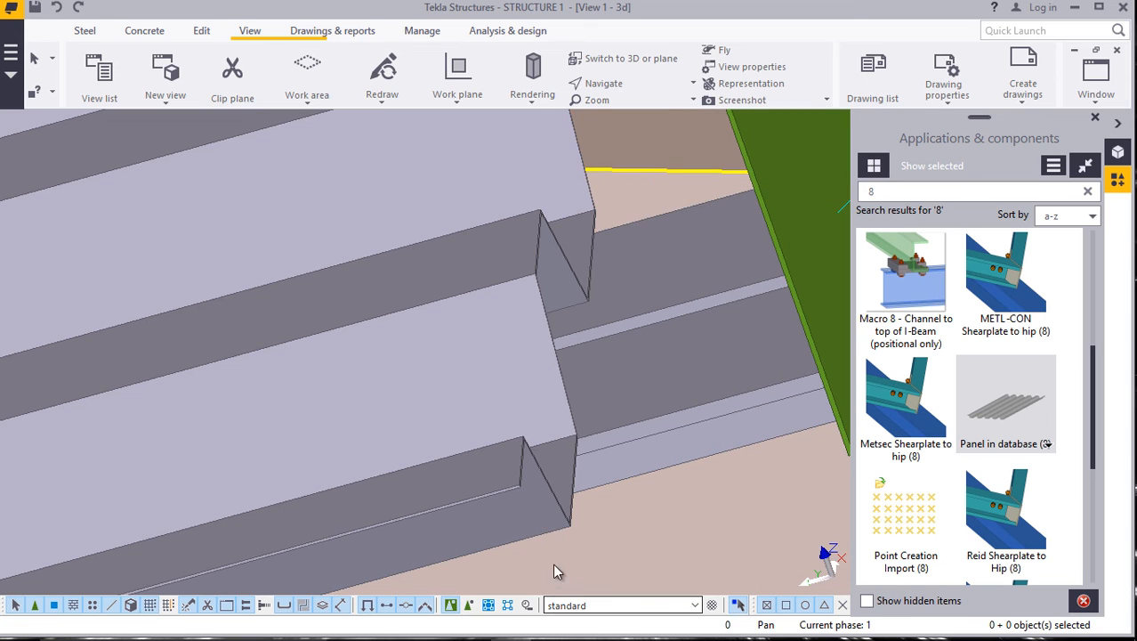
Move the roof panel from its outermost bottom rib corner at the upper end to the midpoint of the third purlin's top flange end edge; close the component catalogue.
scroll(562, 514, "up", 5)
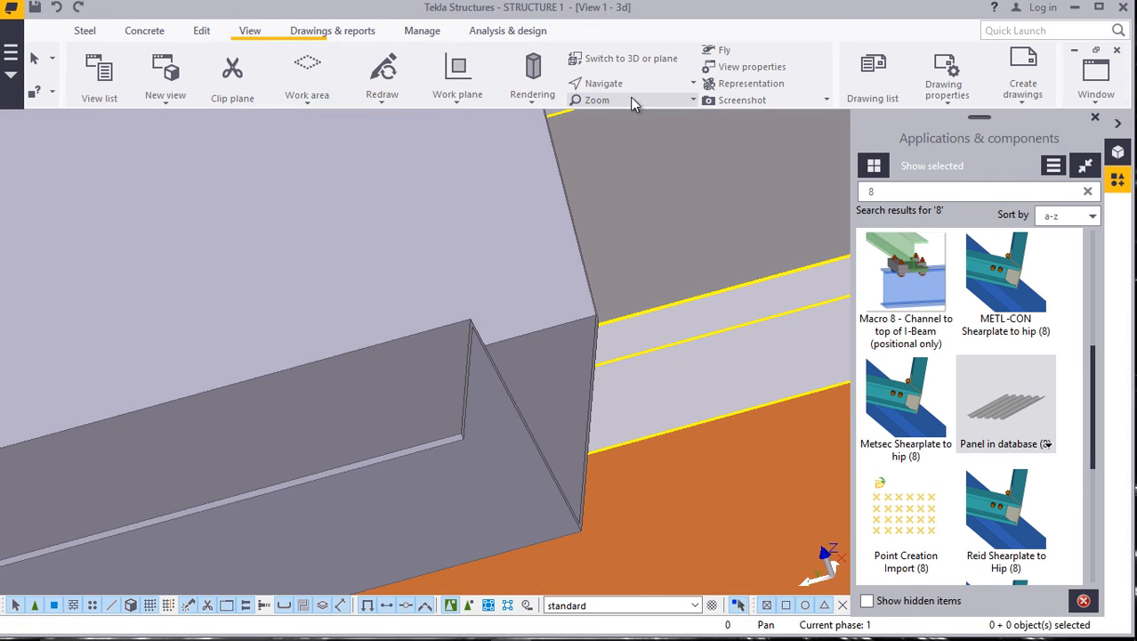
left_click(627, 83)
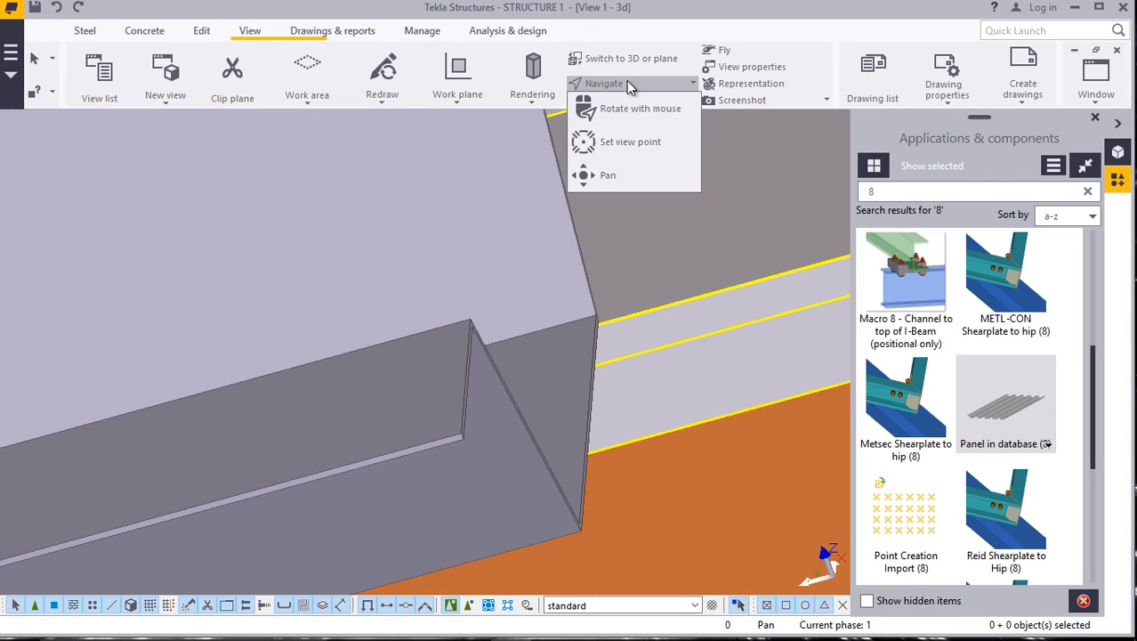
left_click(633, 109)
left_click_drag(581, 363, 515, 350)
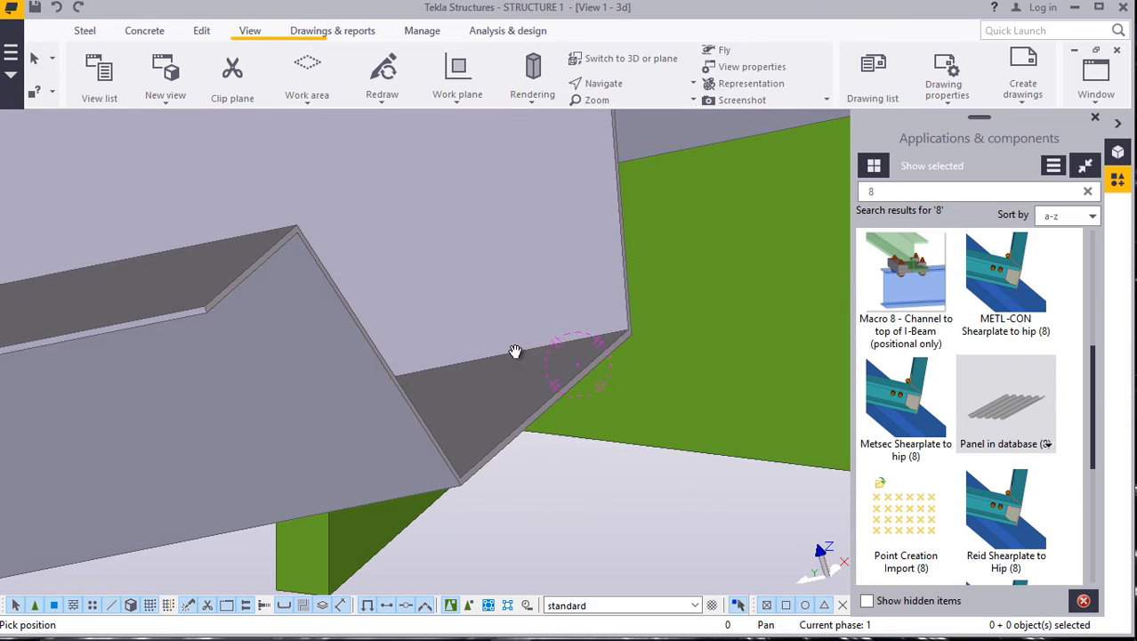
right_click(516, 347)
left_click(555, 353)
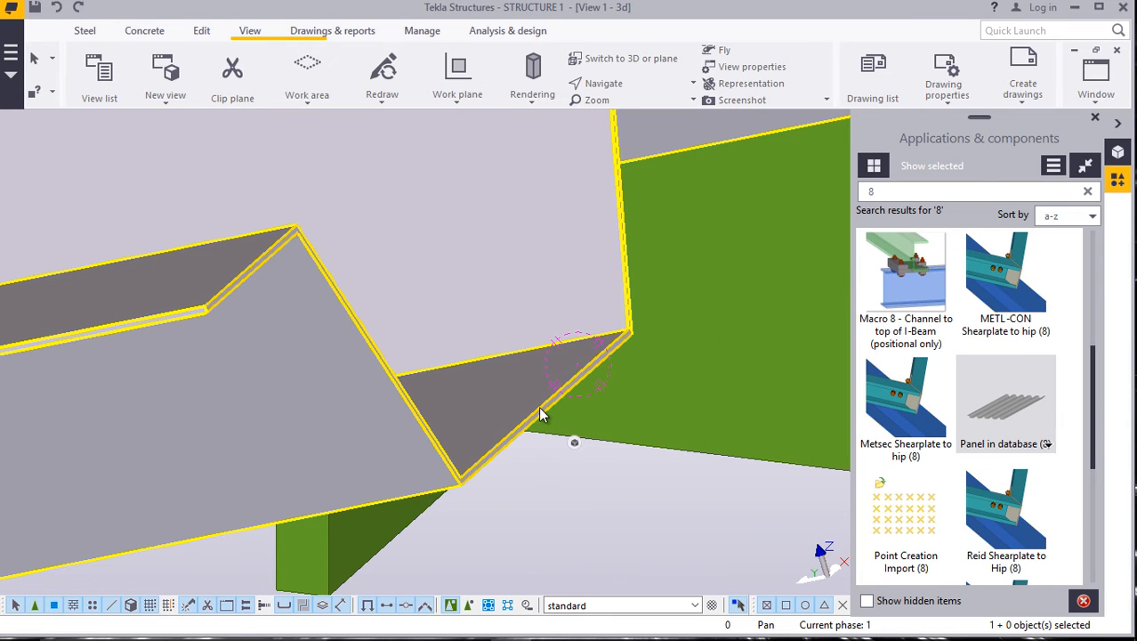
right_click(539, 411)
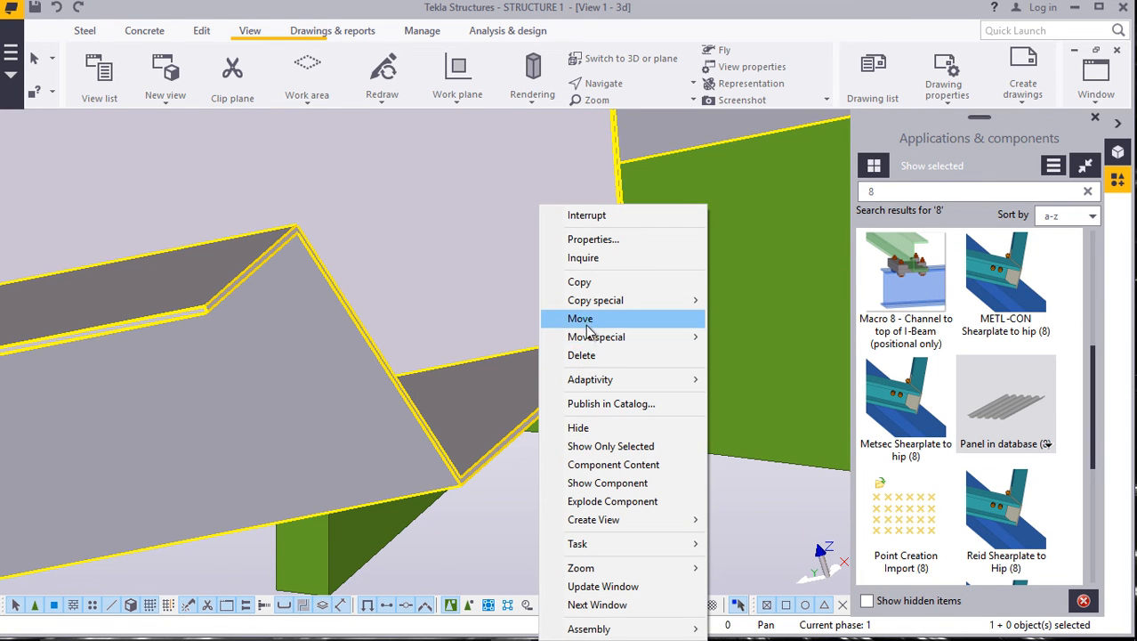
left_click(587, 323)
scroll(522, 446, "up", 3)
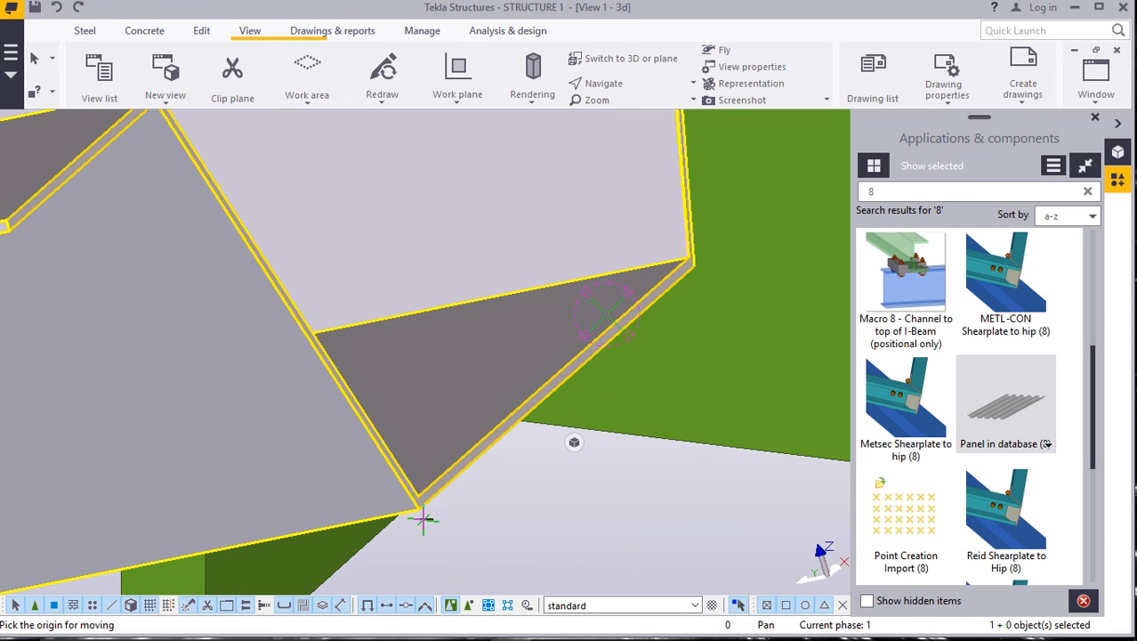
left_click(418, 512)
scroll(416, 503, "down", 5)
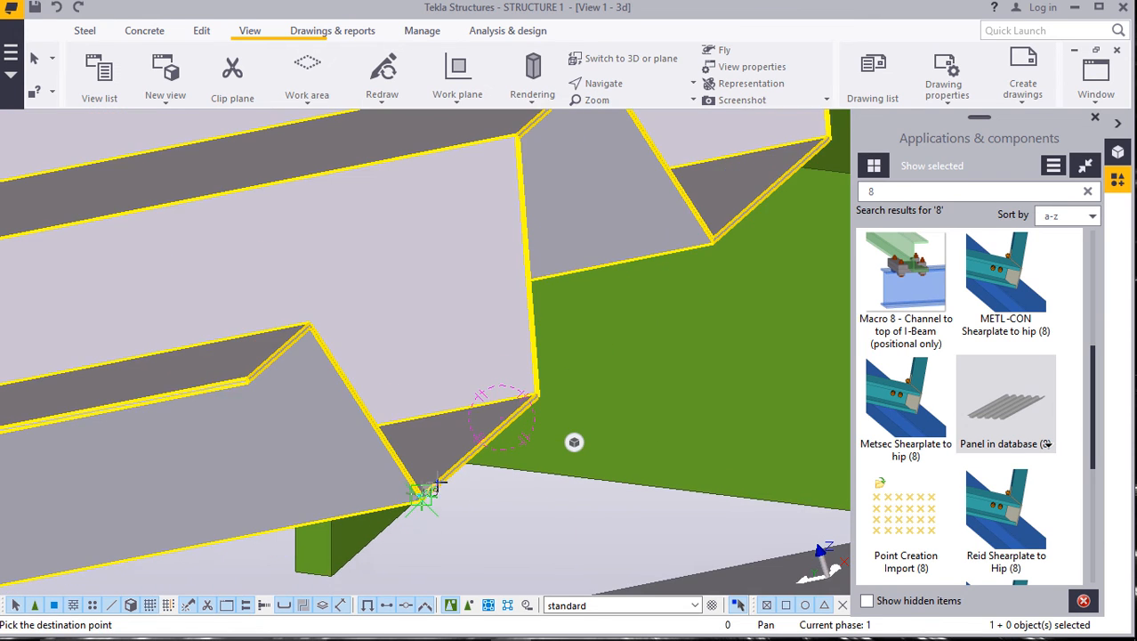
scroll(456, 477, "up", 2)
scroll(623, 254, "up", 5)
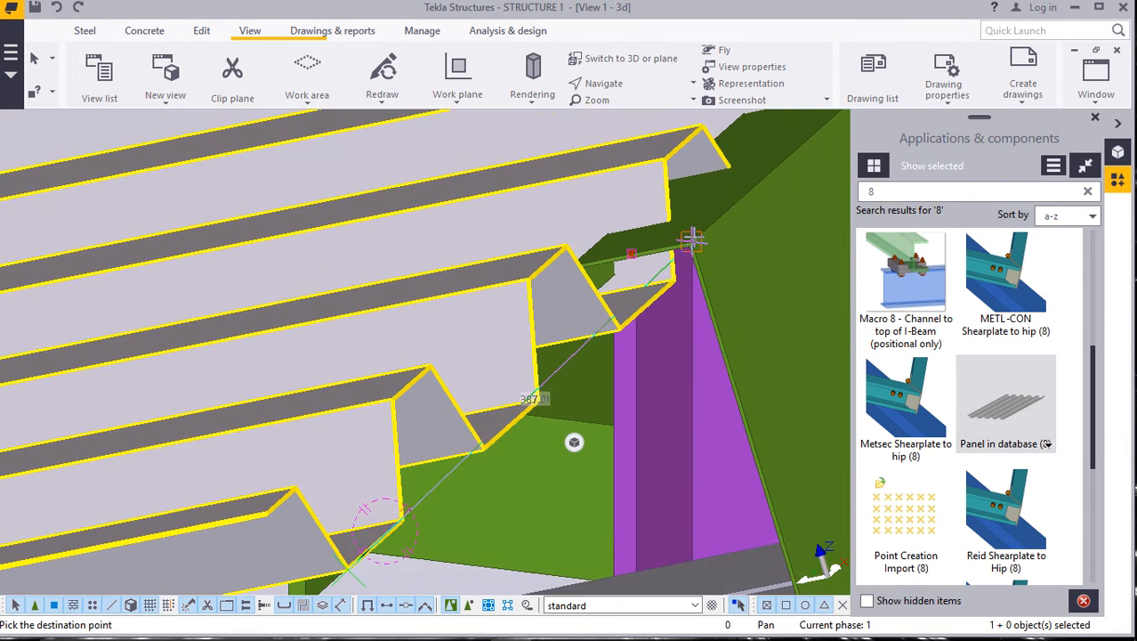
scroll(608, 249, "up", 4)
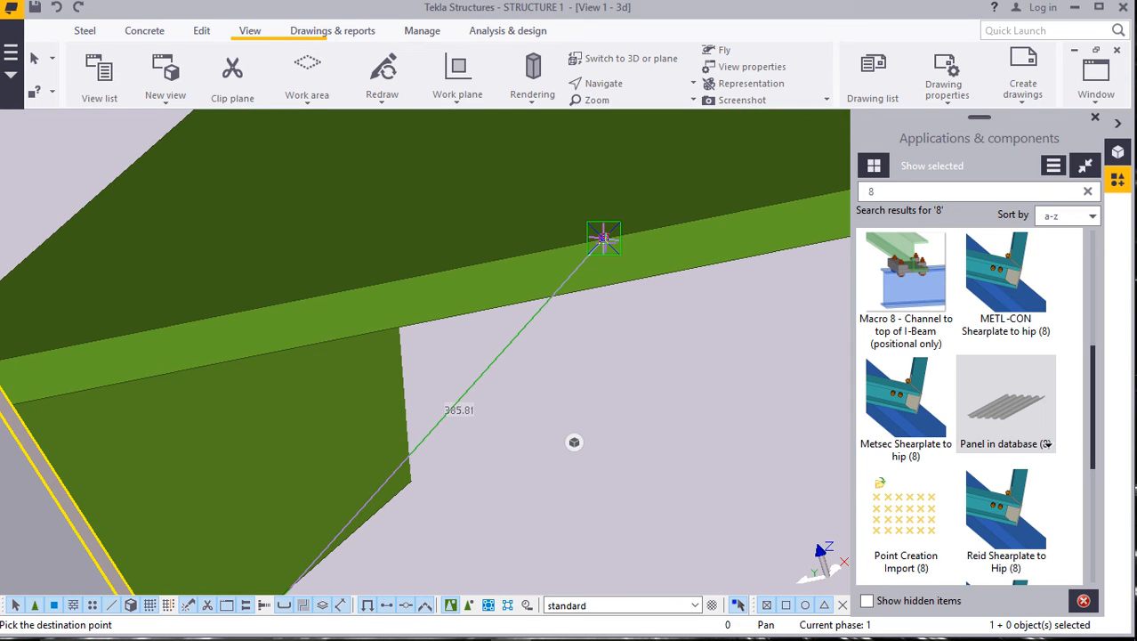
left_click(605, 244)
scroll(623, 276, "down", 4)
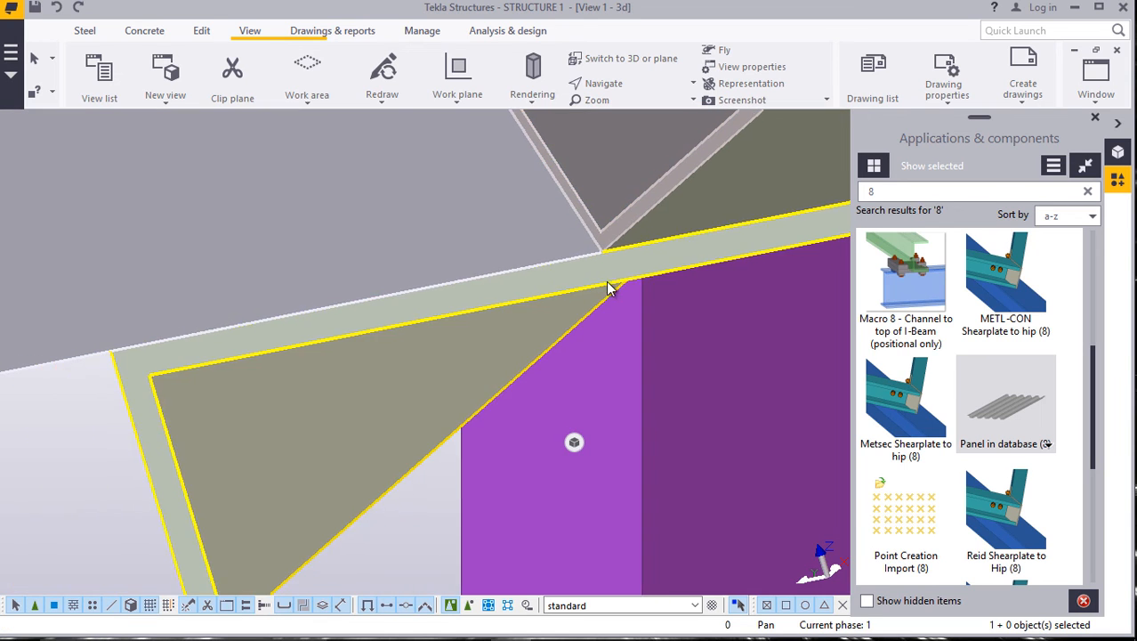
scroll(629, 296, "down", 6)
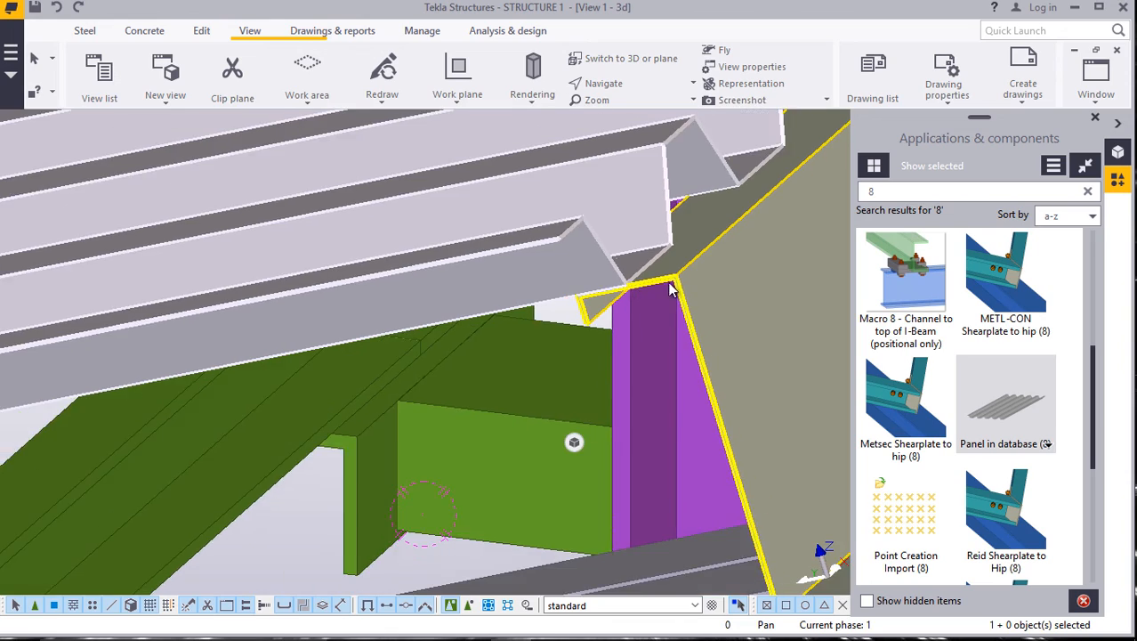
scroll(712, 267, "down", 2)
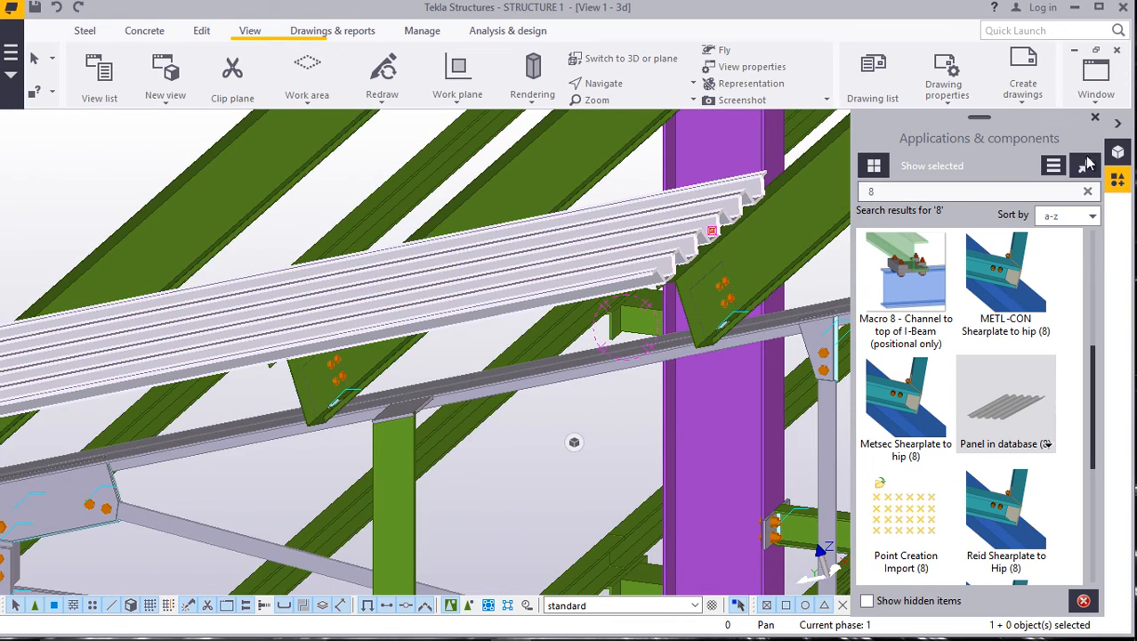
left_click(1096, 121)
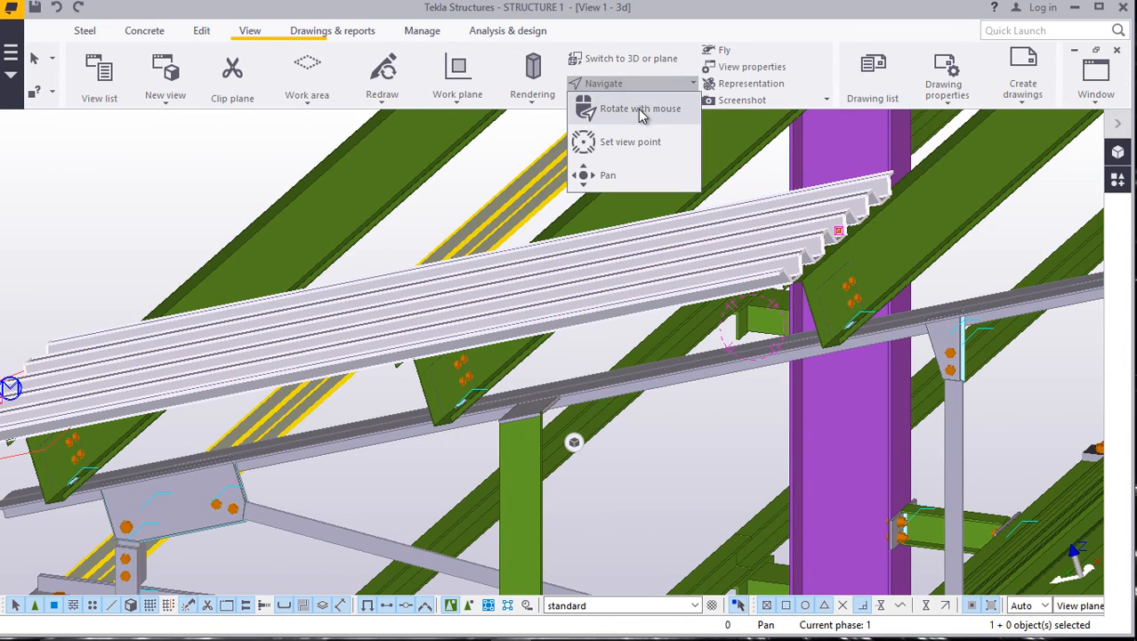
Examine how the moved roof panel lies across the three purlins, viewing it along the slope and from the eave.
scroll(589, 380, "up", 1)
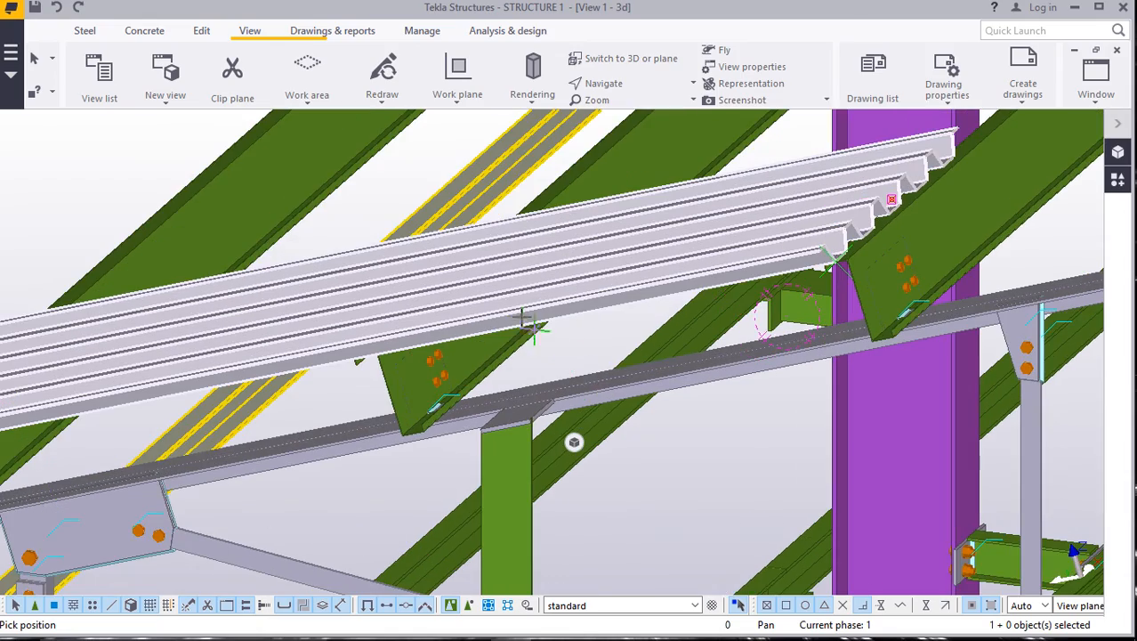
middle_click_drag(521, 314, 705, 284, "ctrl")
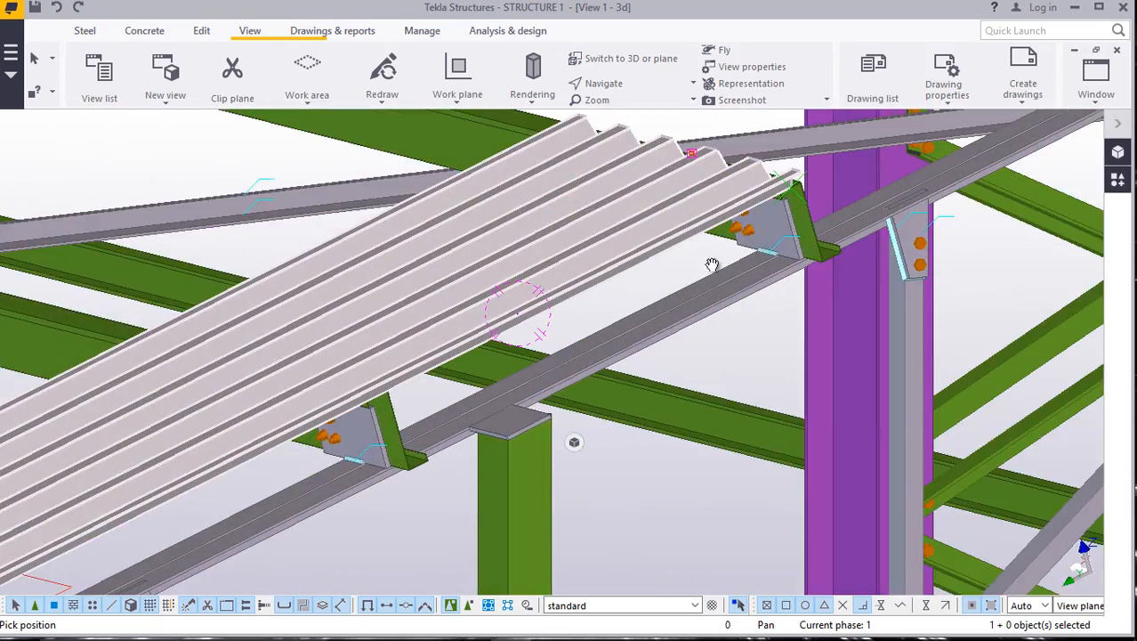
scroll(739, 227, "down", 3)
scroll(739, 222, "down", 1)
middle_click_drag(503, 322, 509, 394, "ctrl")
scroll(422, 351, "up", 3)
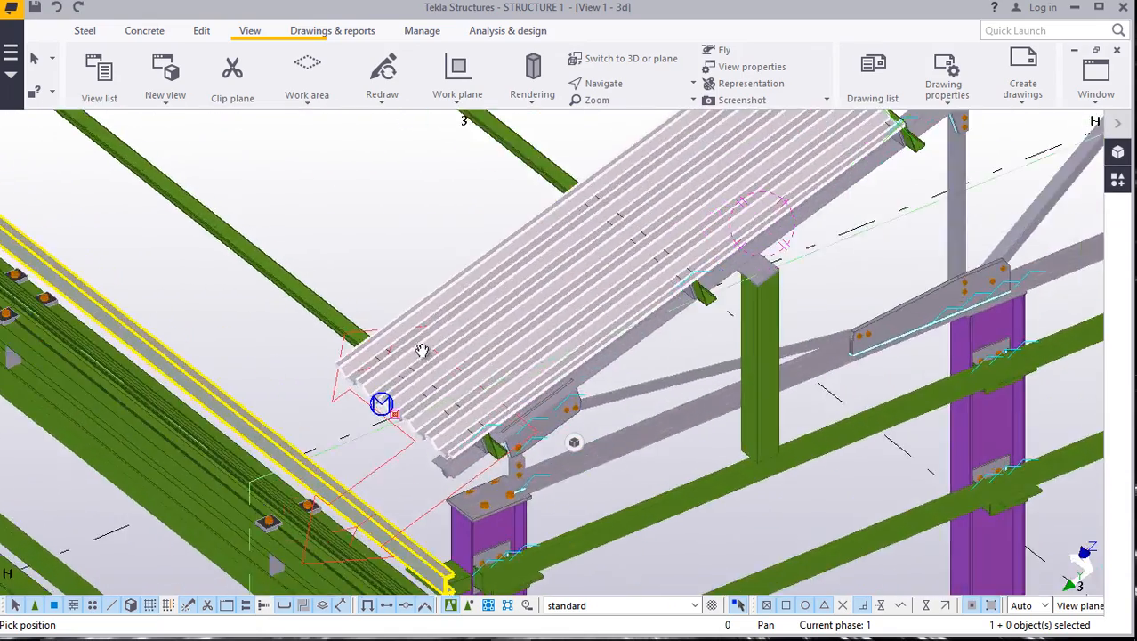
left_click(395, 141)
scroll(544, 277, "up", 2)
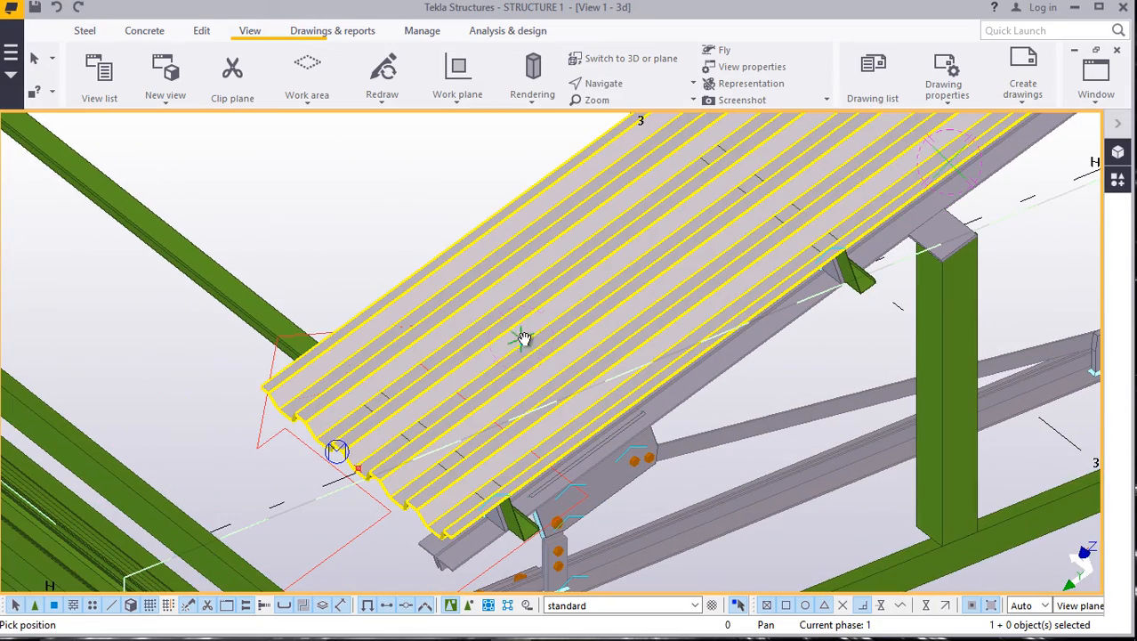
middle_click_drag(524, 338, 581, 362, "ctrl")
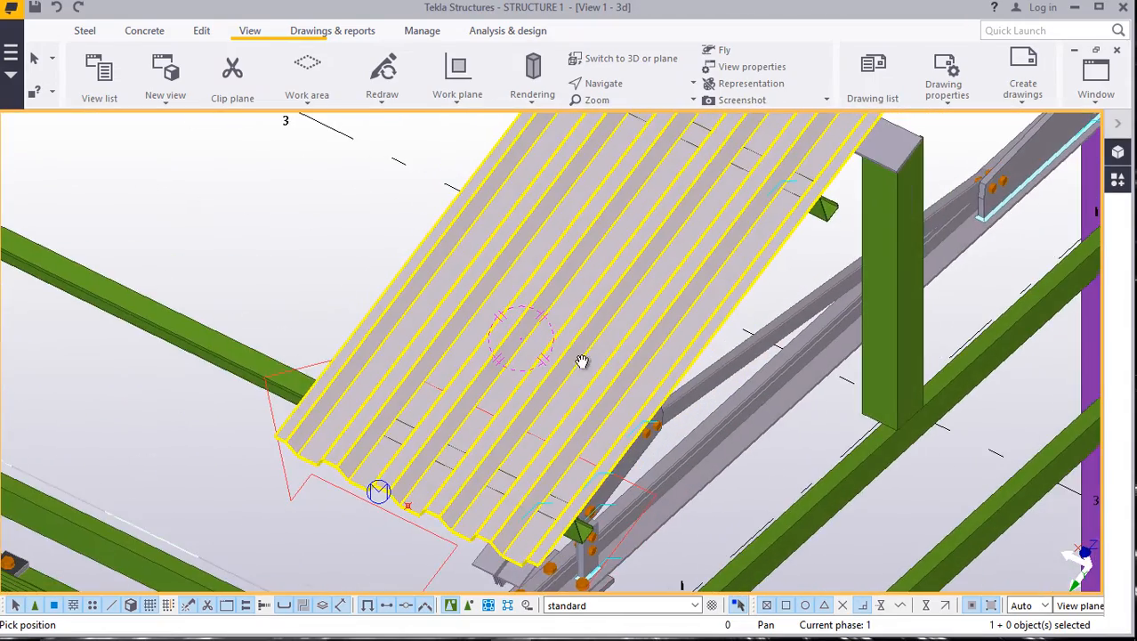
scroll(507, 514, "up", 6)
scroll(548, 326, "down", 4)
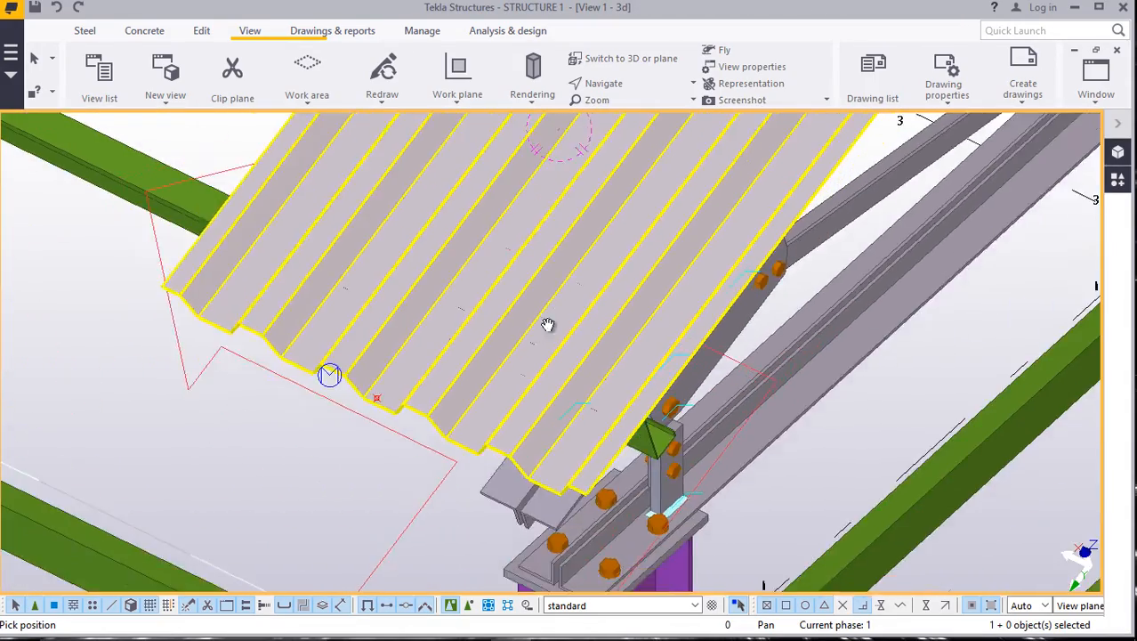
scroll(548, 326, "down", 5)
middle_click_drag(548, 326, 532, 208, "ctrl")
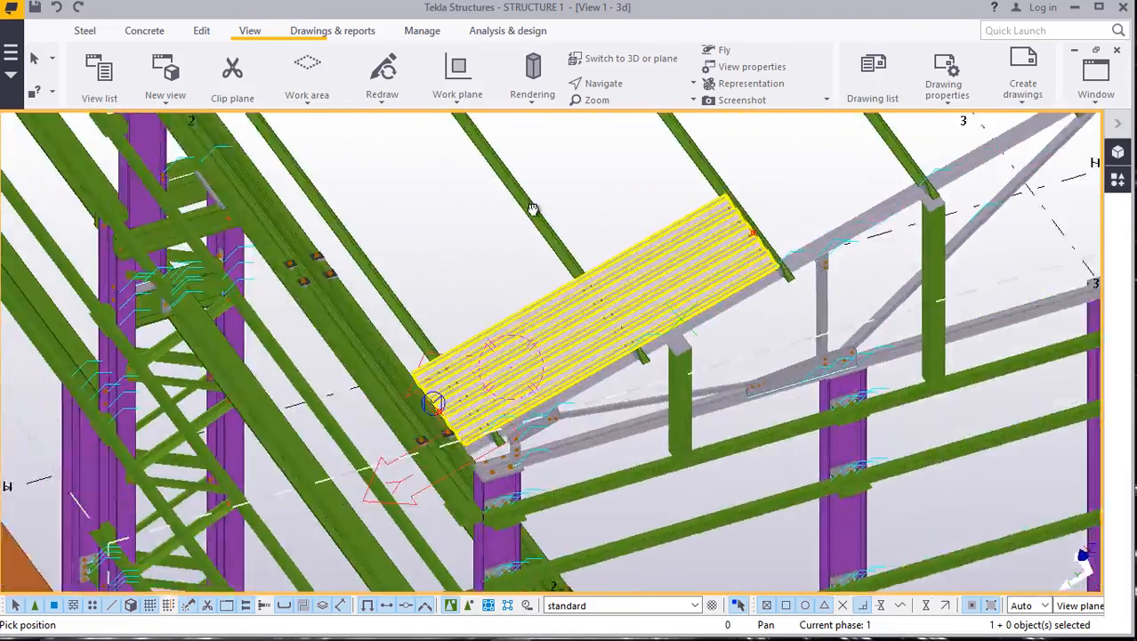
Examine the roof panel's eave end, checking how its ribs sit on the lowest purlin and where its side edge falls.
scroll(532, 209, "up", 8)
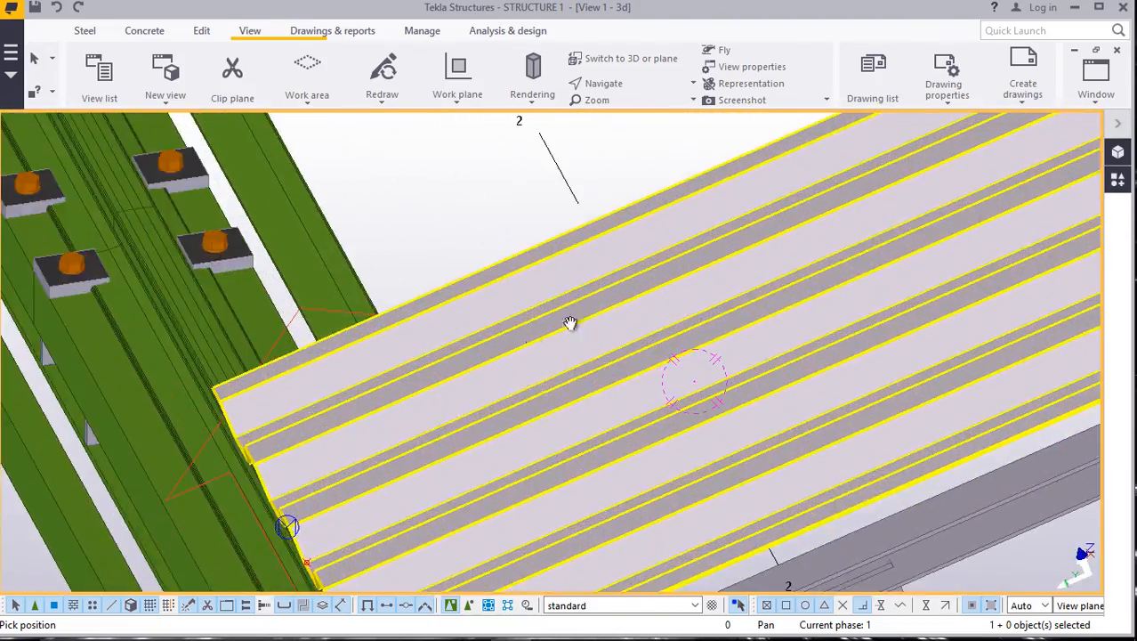
scroll(570, 323, "down", 4)
middle_click_drag(562, 403, 788, 382, "ctrl")
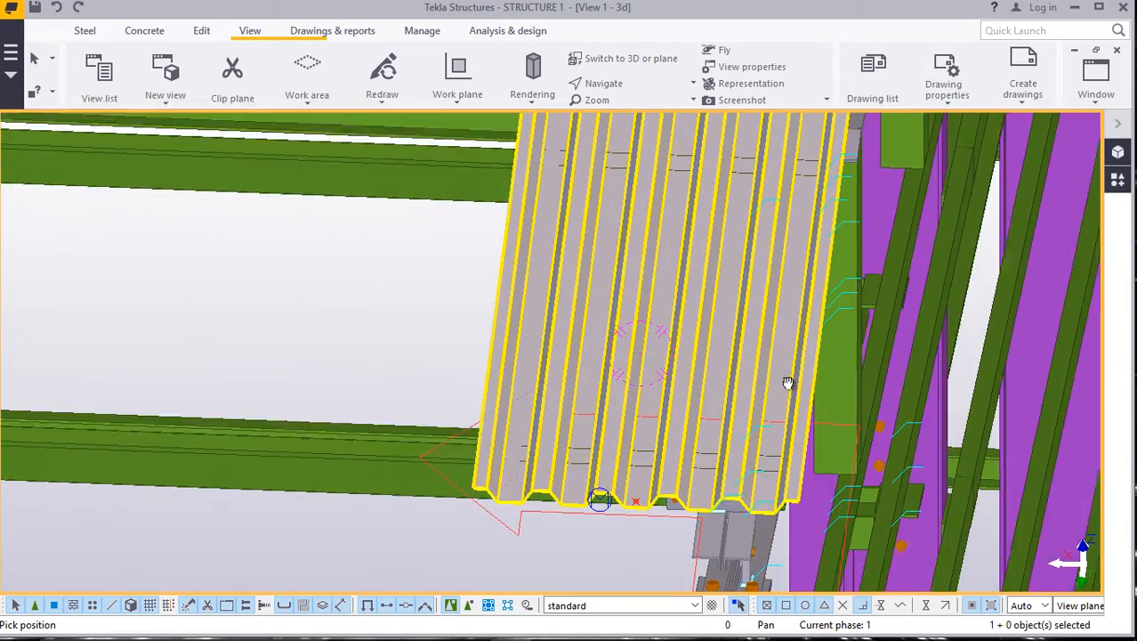
left_click(391, 286)
scroll(713, 527, "up", 7)
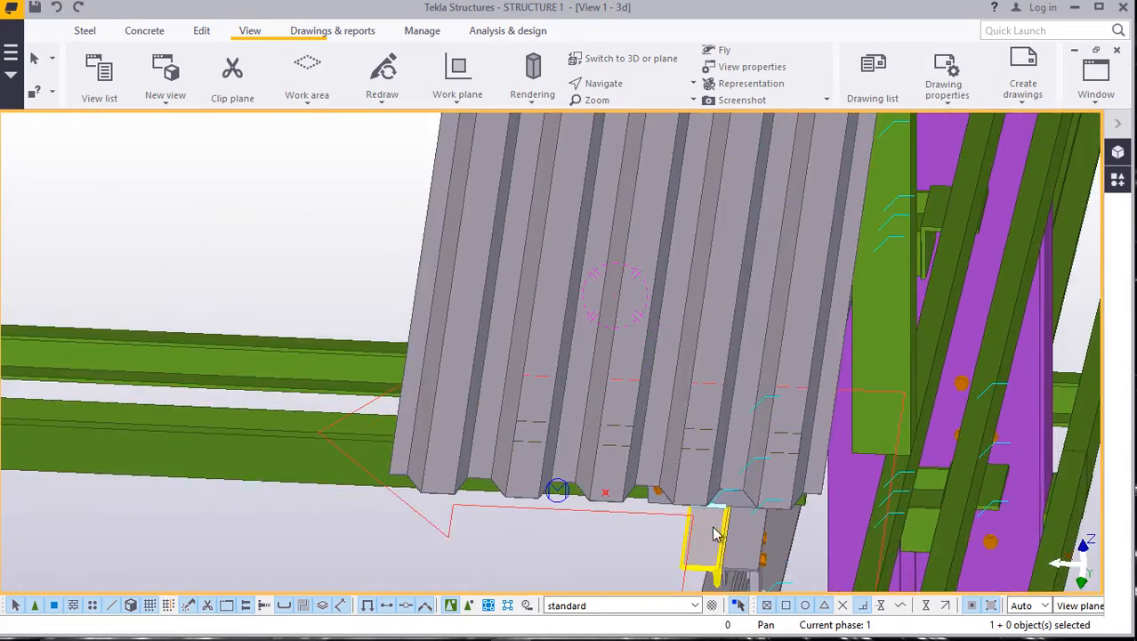
scroll(682, 485, "down", 3)
scroll(645, 426, "down", 3)
scroll(542, 458, "up", 2)
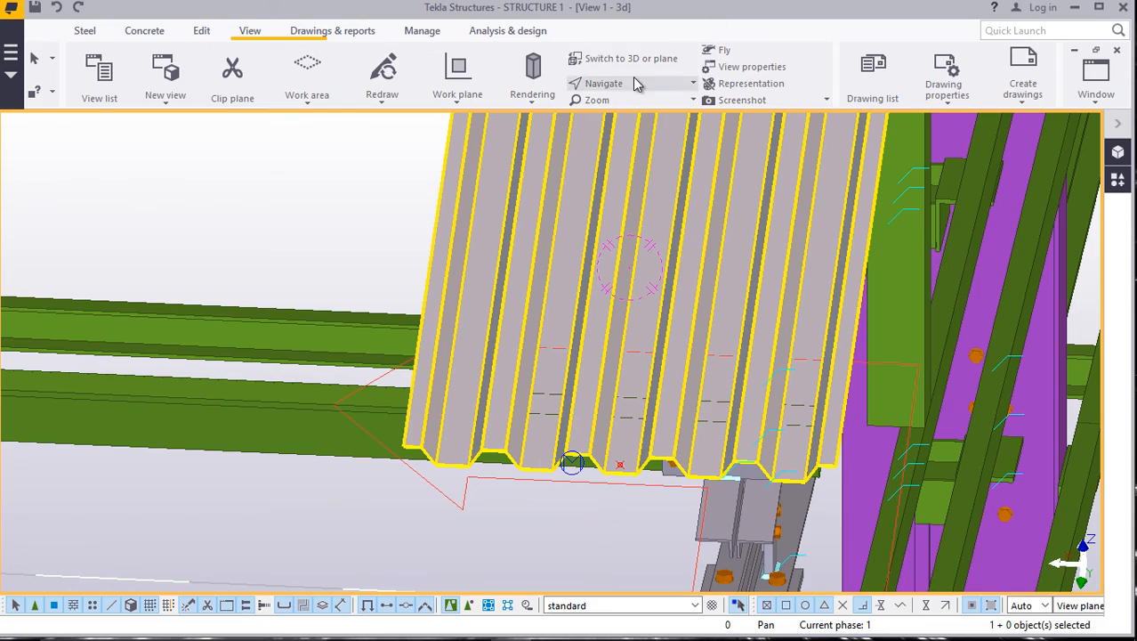
middle_click_drag(628, 397, 820, 433, "ctrl")
scroll(820, 433, "up", 8)
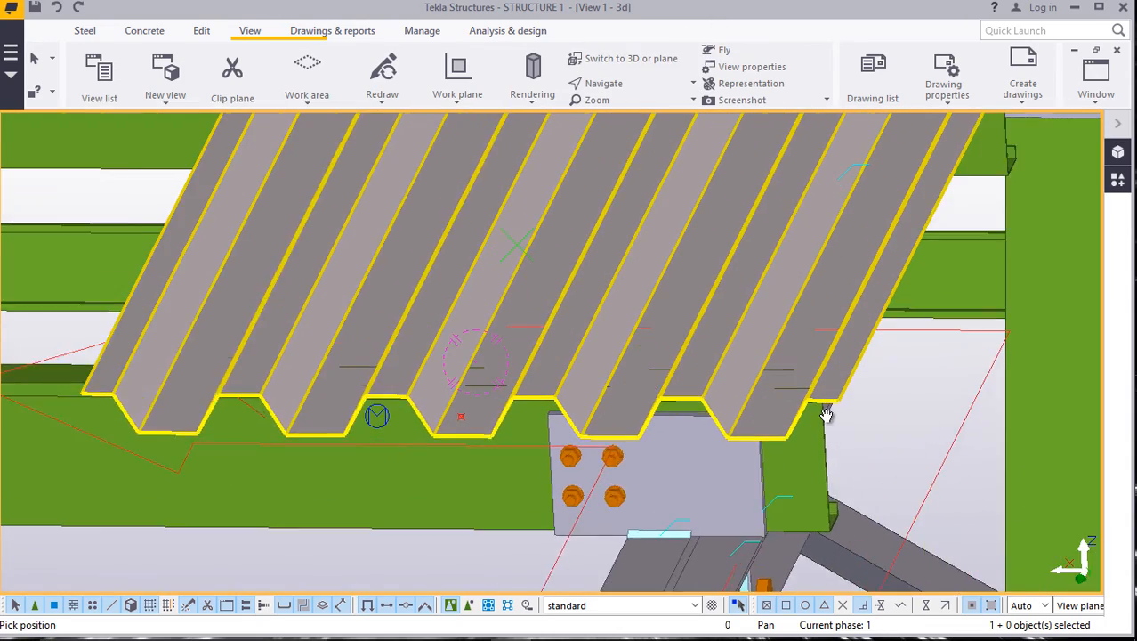
Examine the roof panel's eave profile along the lowest purlin, from the side near the purlin end across to the opposite side edge.
scroll(820, 366, "down", 5)
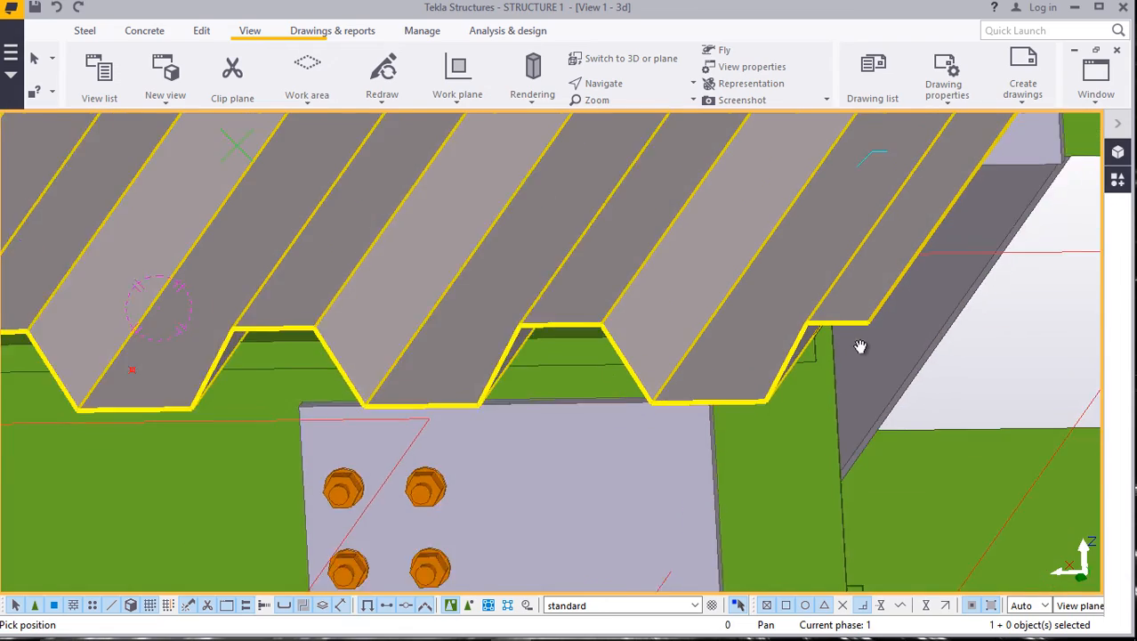
scroll(862, 335, "down", 2)
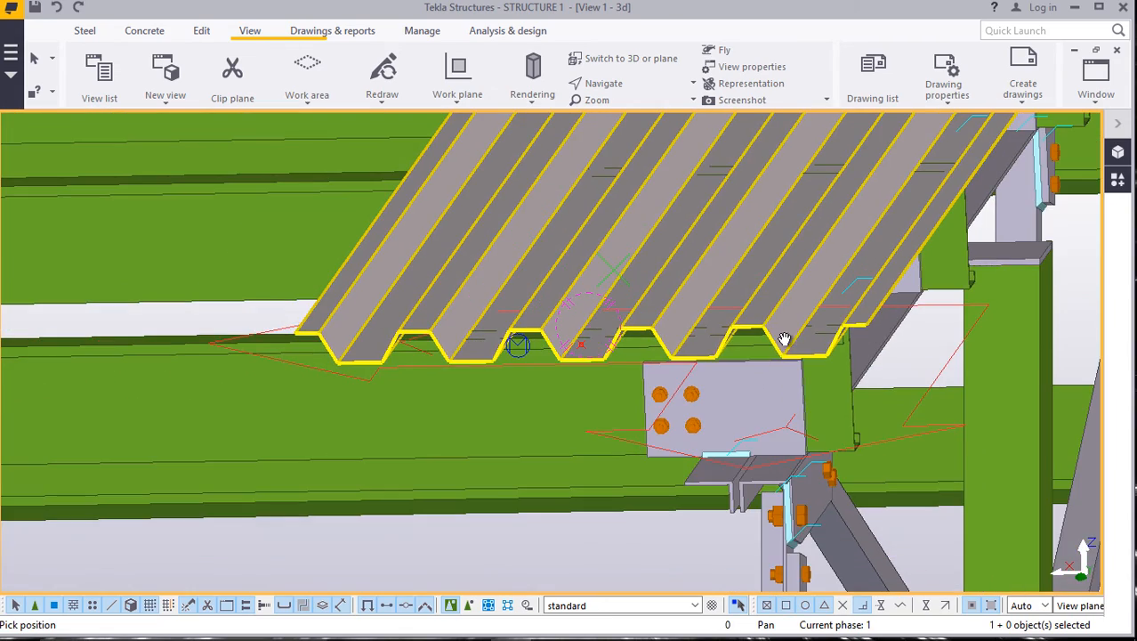
scroll(356, 349, "up", 3)
mouse_move(349, 340)
middle_mouse_down()
mouse_move(351, 321)
mouse_move(333, 344)
middle_mouse_up()
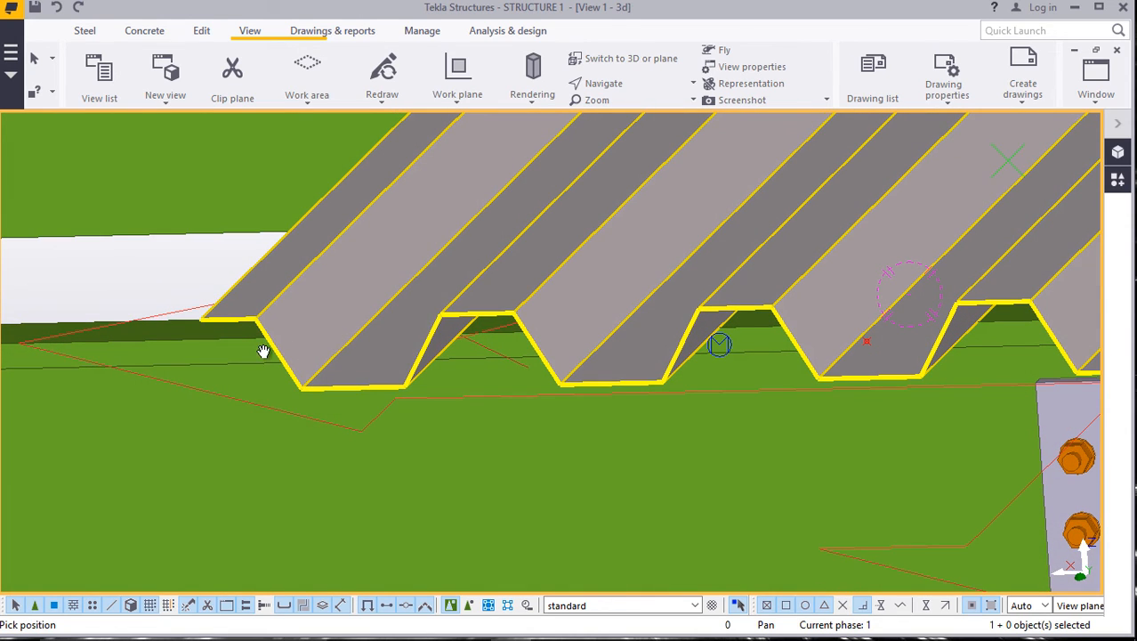
scroll(263, 352, "up", 6)
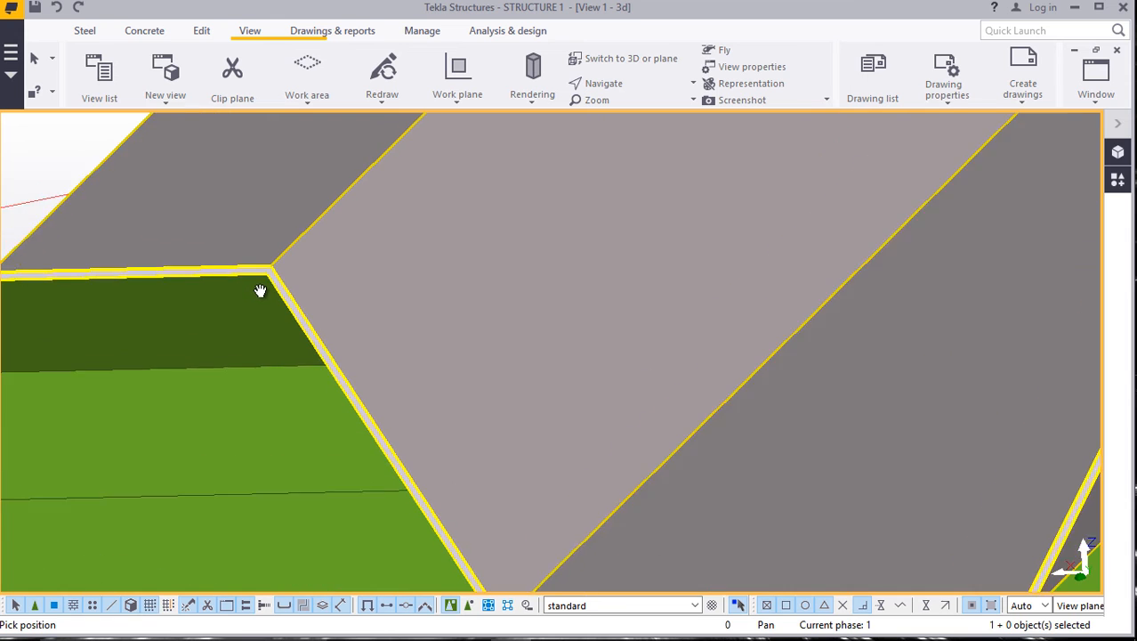
scroll(264, 289, "down", 5)
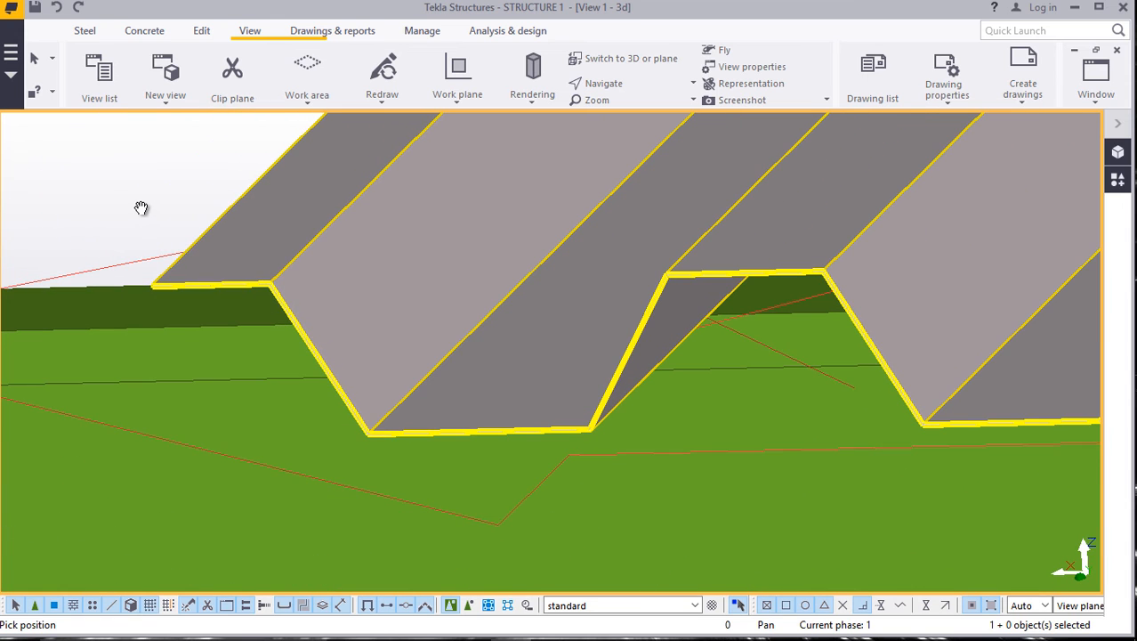
scroll(205, 236, "down", 3)
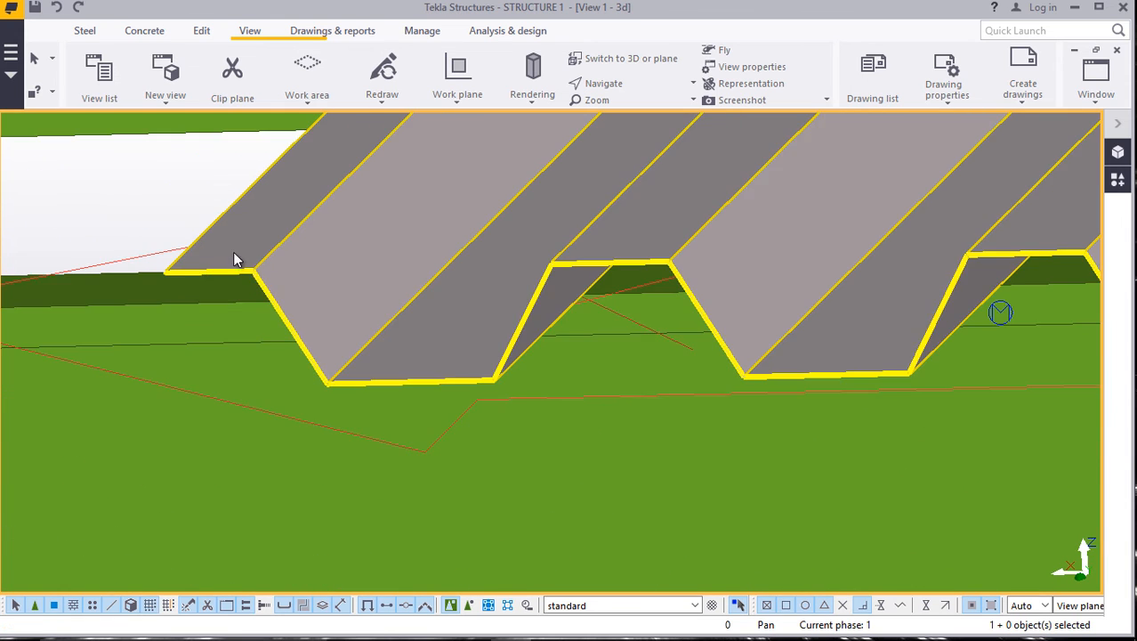
Copy the roof panel from the underside corner of its edge rib near the purlin end to the top corner of its opposite side edge.
right_click(375, 248)
left_click(416, 282)
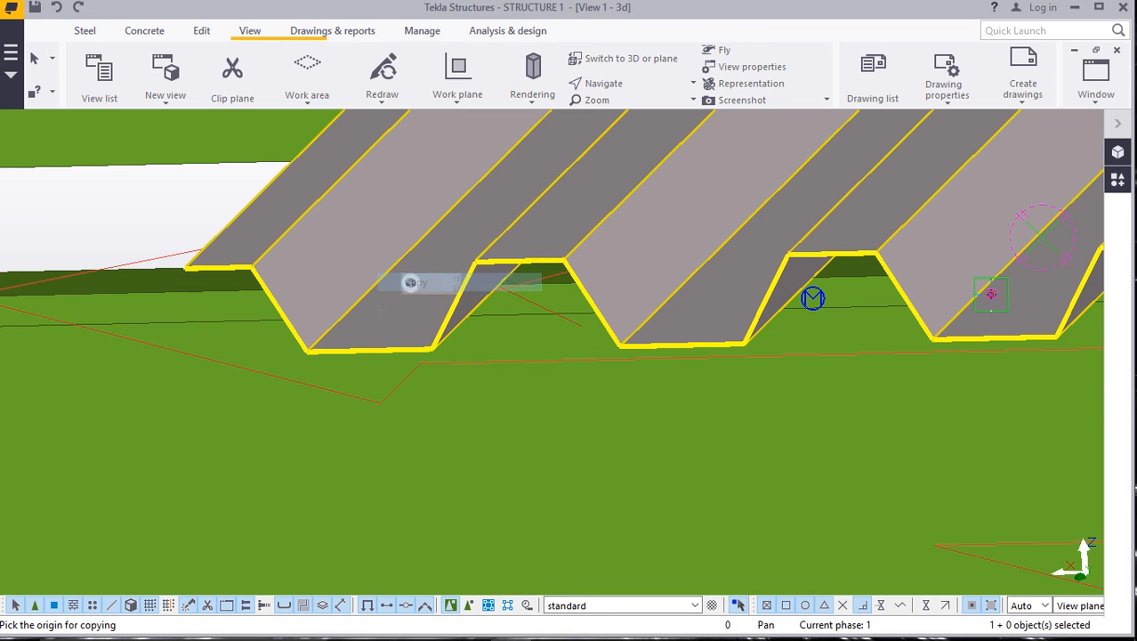
scroll(410, 283, "down", 3)
scroll(612, 347, "down", 3)
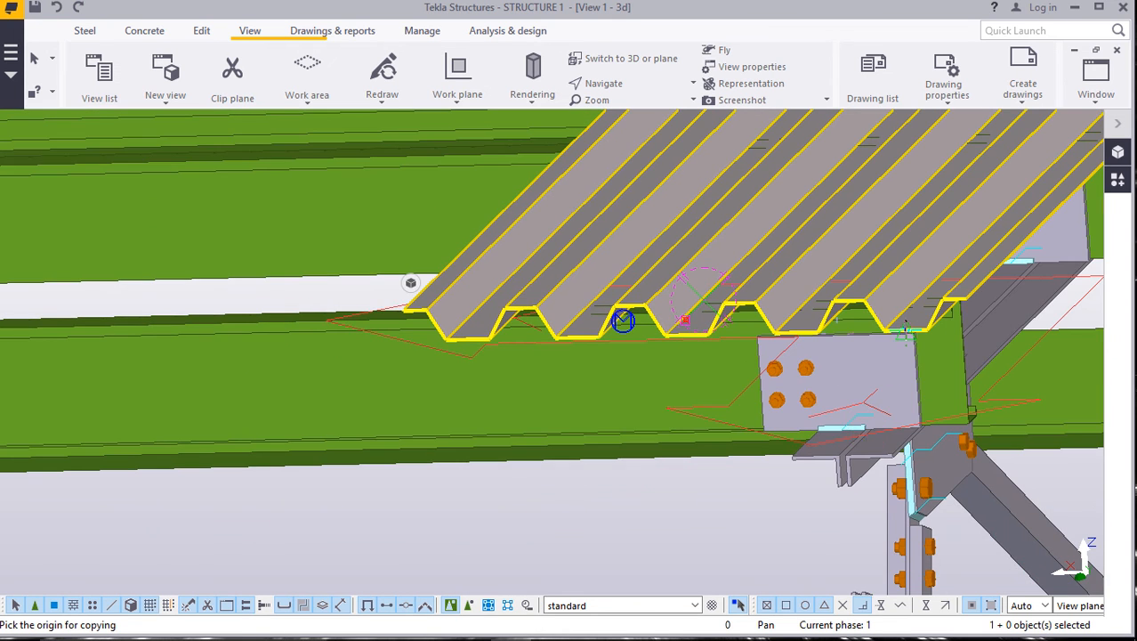
scroll(974, 301, "up", 5)
scroll(964, 297, "up", 6)
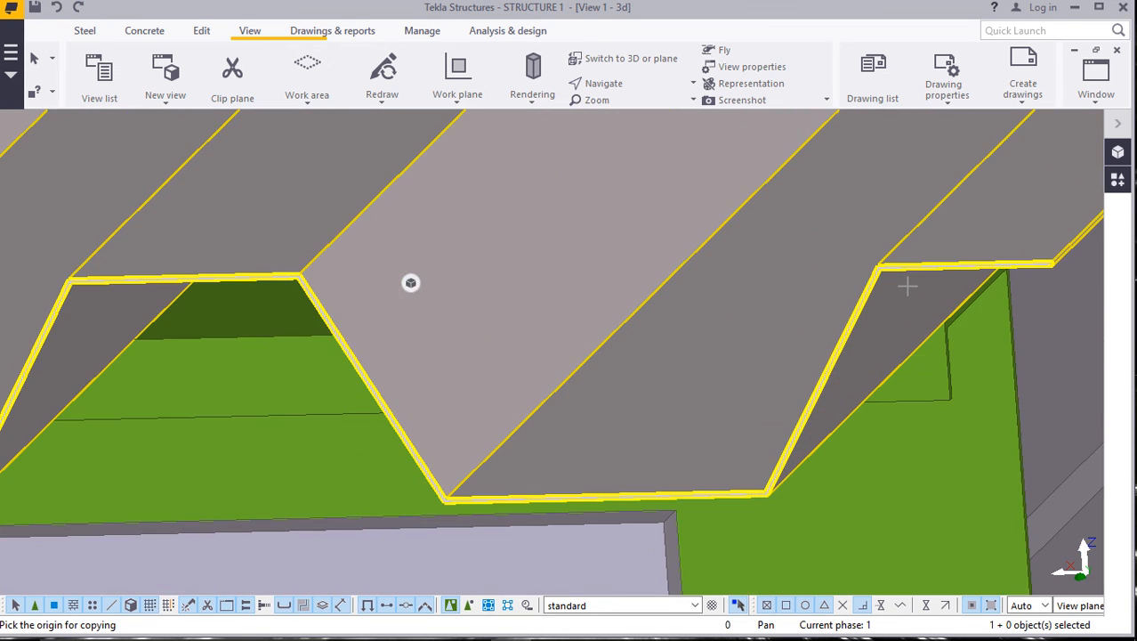
scroll(859, 258, "up", 3)
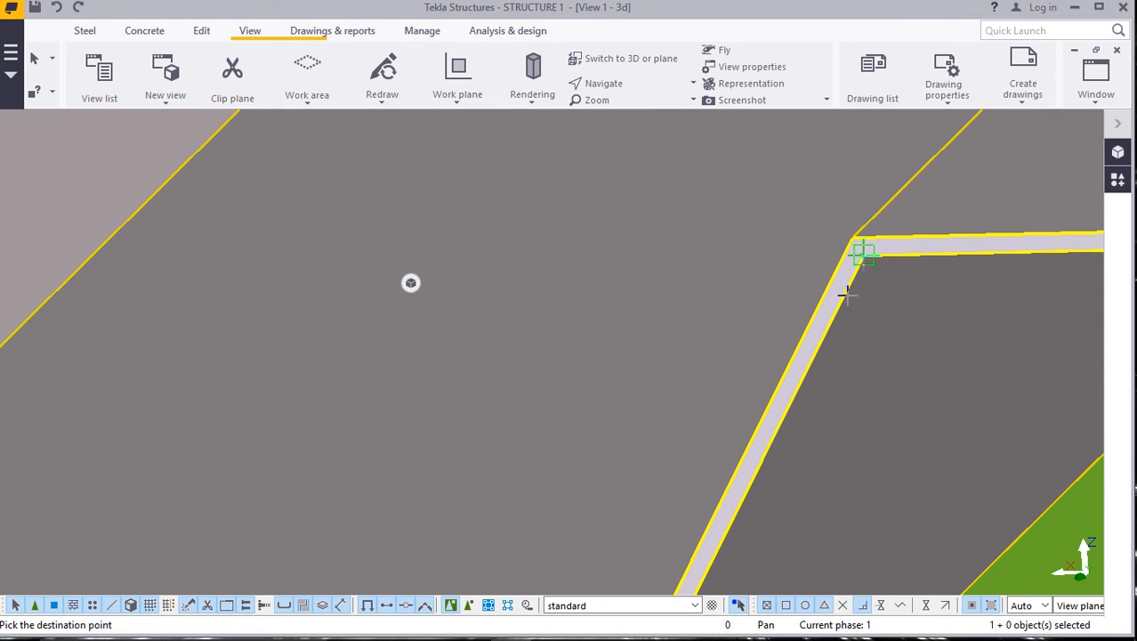
scroll(892, 294, "down", 8)
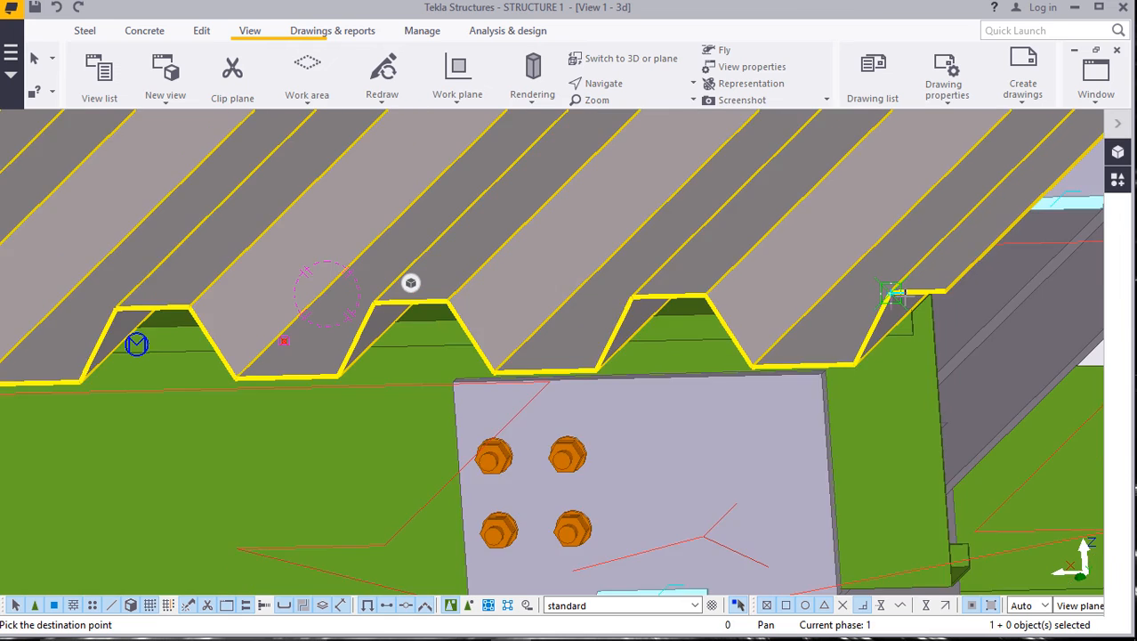
scroll(893, 294, "down", 6)
scroll(494, 320, "up", 8)
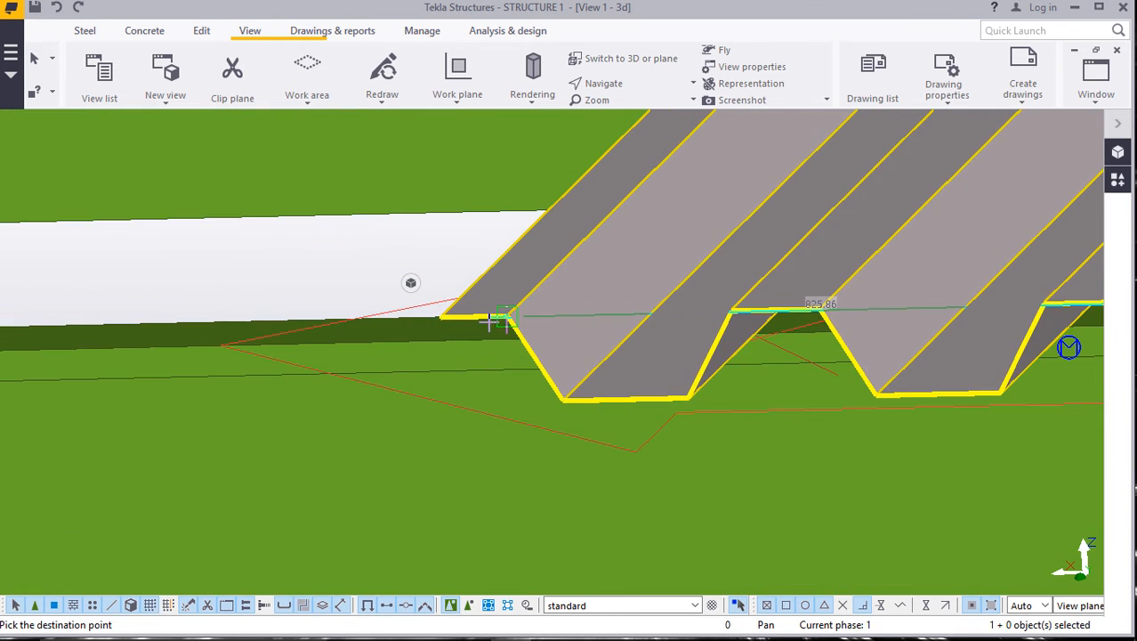
scroll(492, 322, "up", 10)
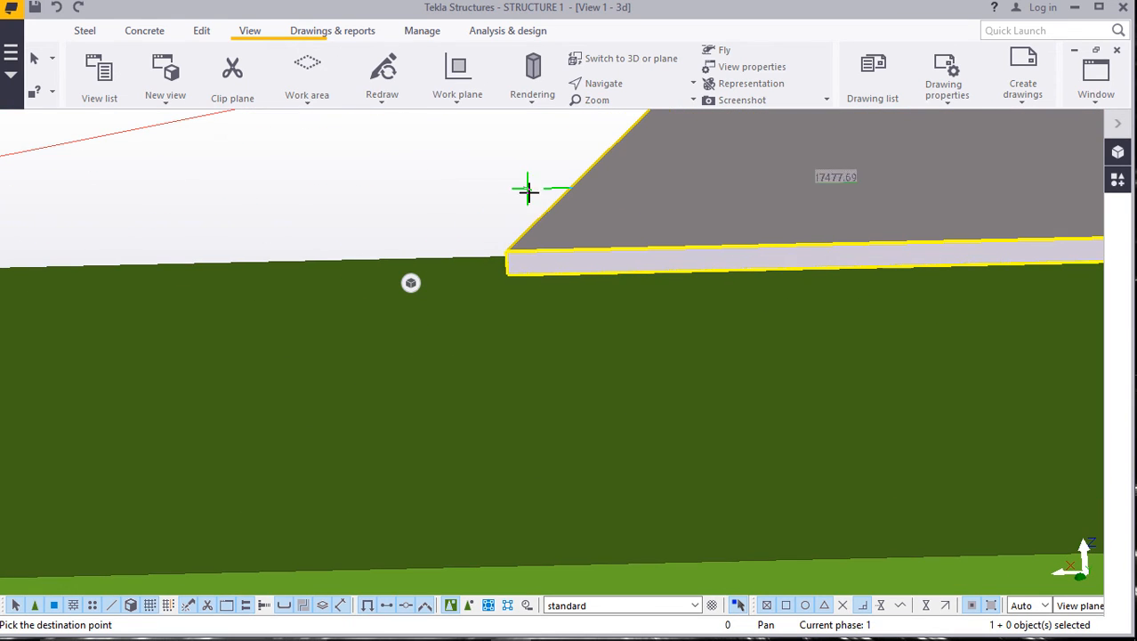
left_click(507, 252)
Place a second panel copy at the top corner of the first copy's free side edge, overlapping one rib flange, and end the copying.
scroll(634, 226, "down", 7)
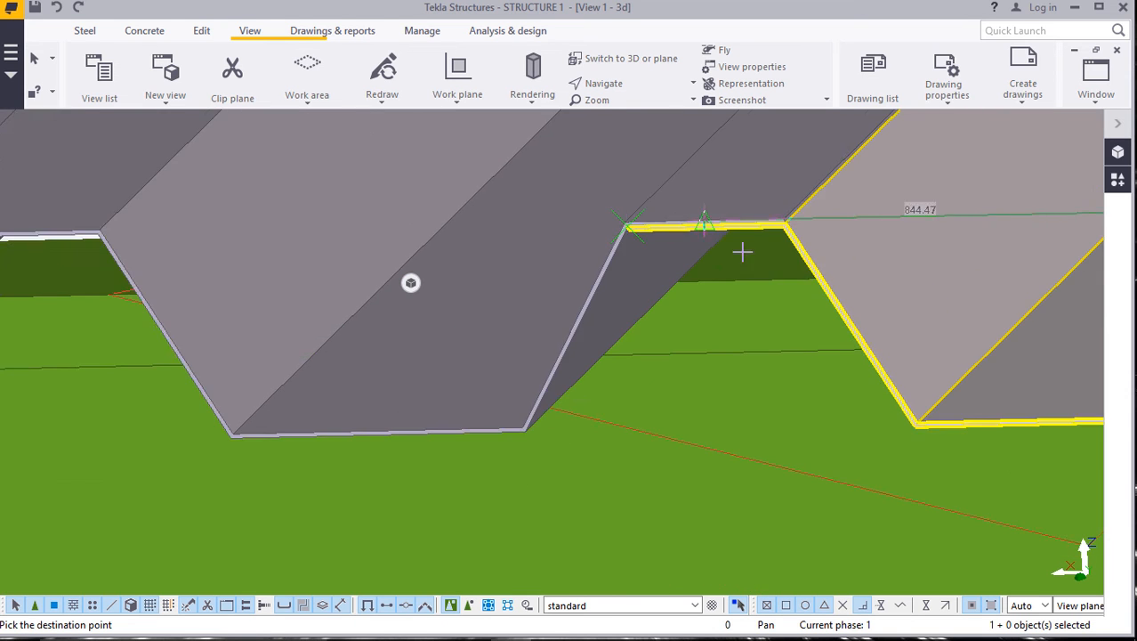
scroll(742, 252, "down", 8)
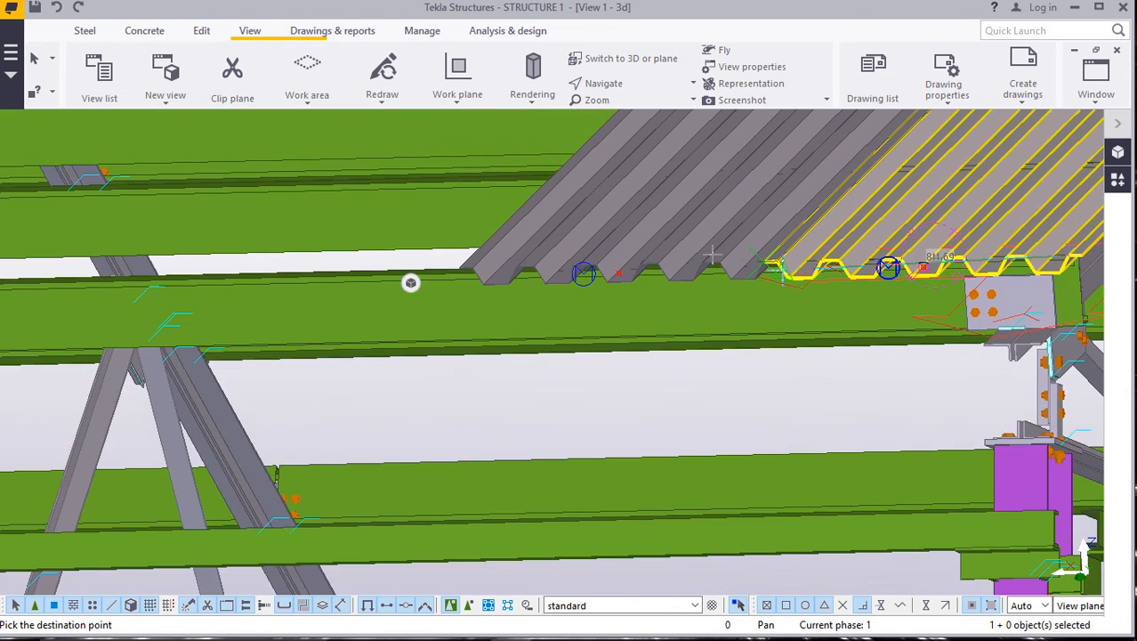
scroll(461, 258, "up", 8)
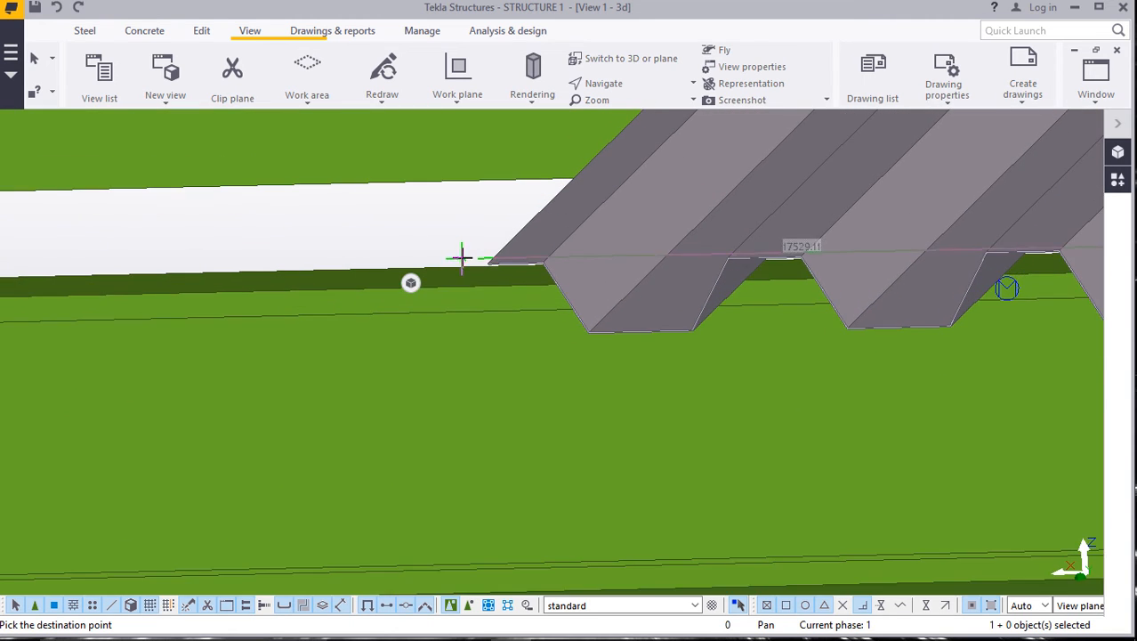
scroll(492, 273, "up", 6)
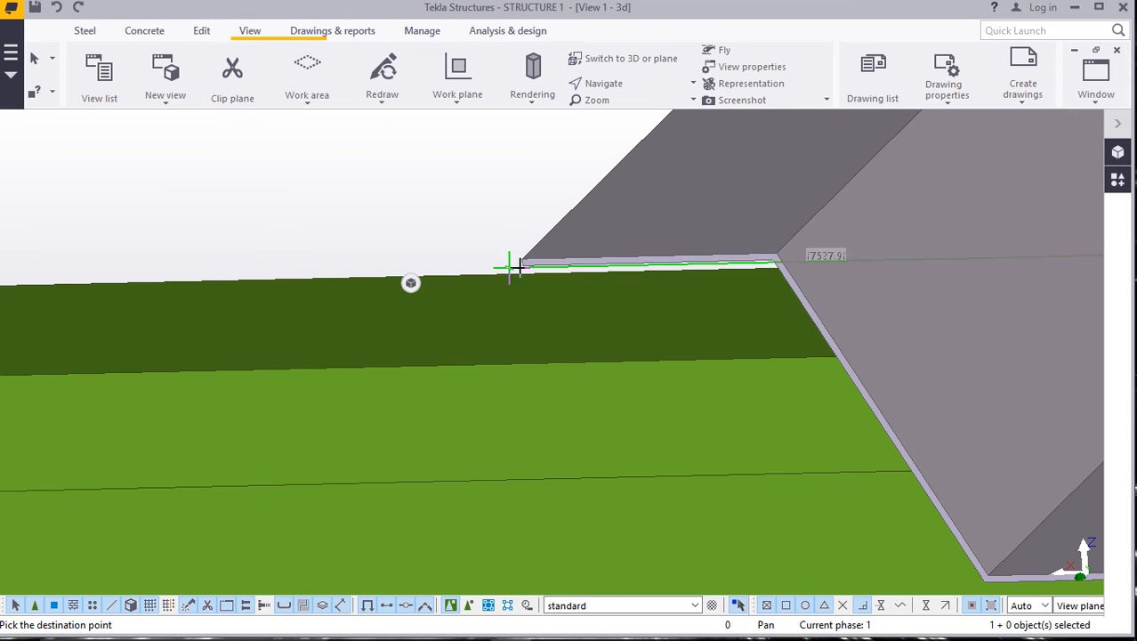
scroll(518, 266, "up", 4)
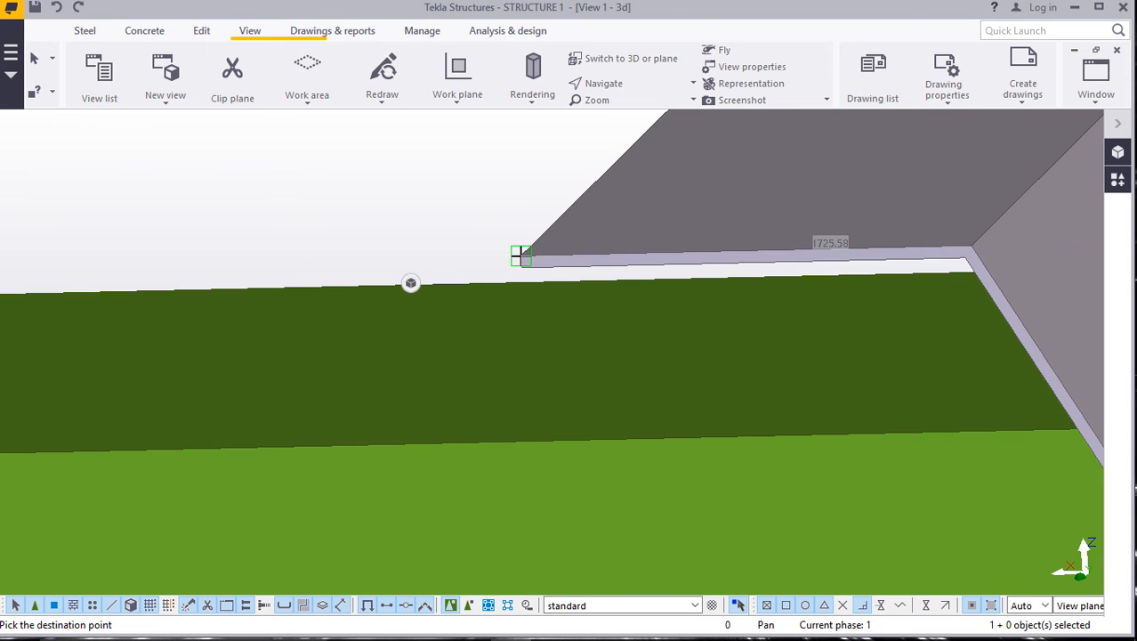
scroll(520, 255, "down", 10)
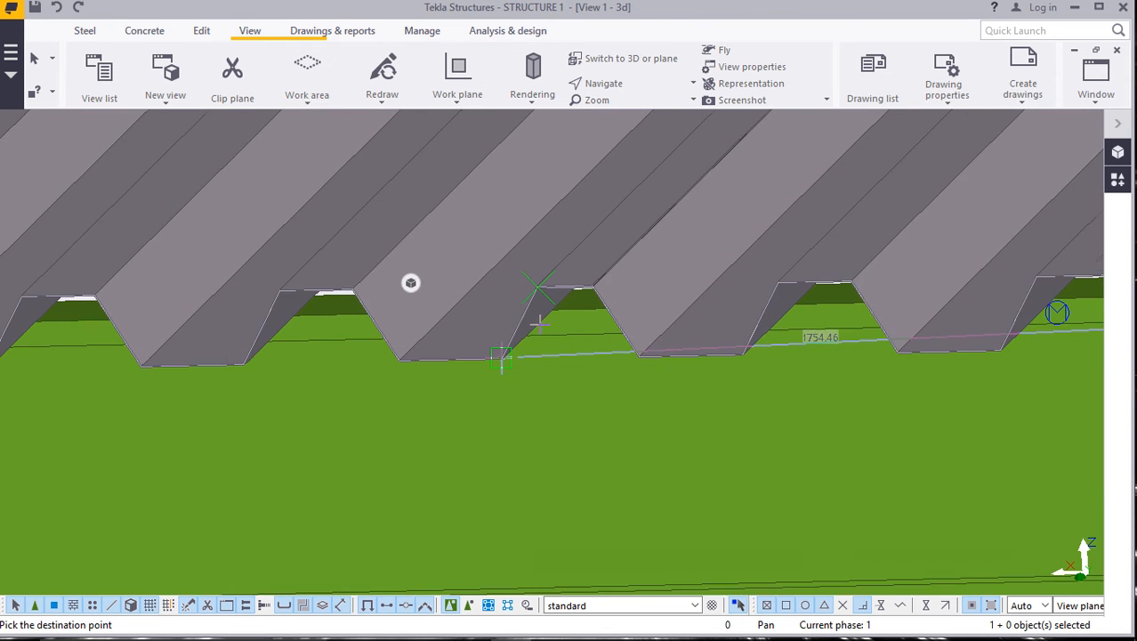
scroll(538, 325, "down", 10)
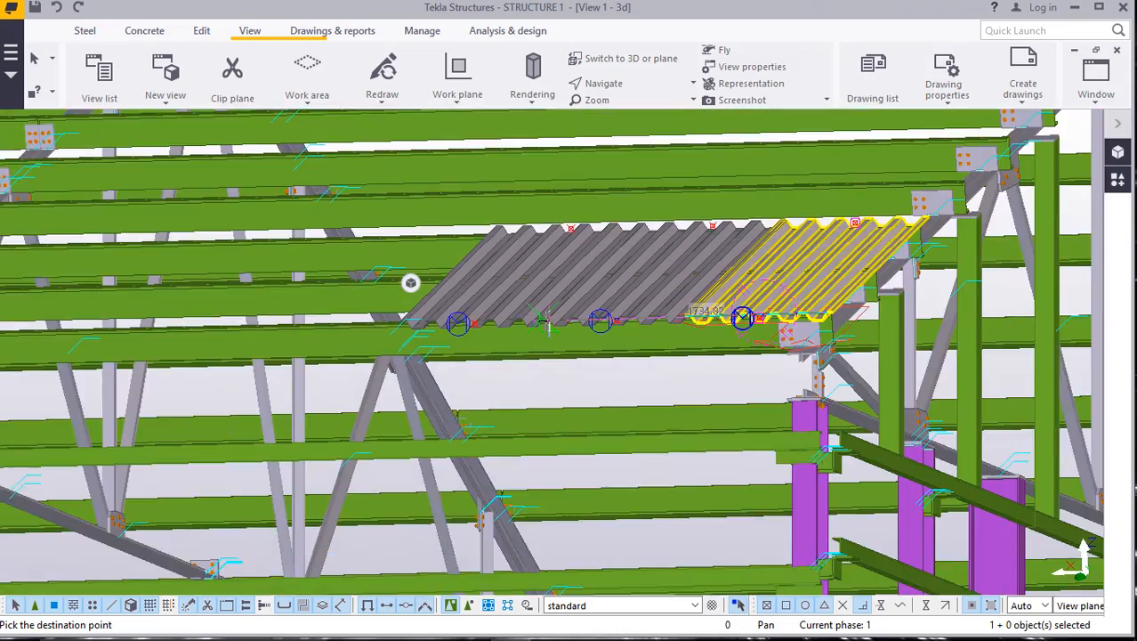
scroll(548, 322, "down", 2)
scroll(594, 331, "up", 8)
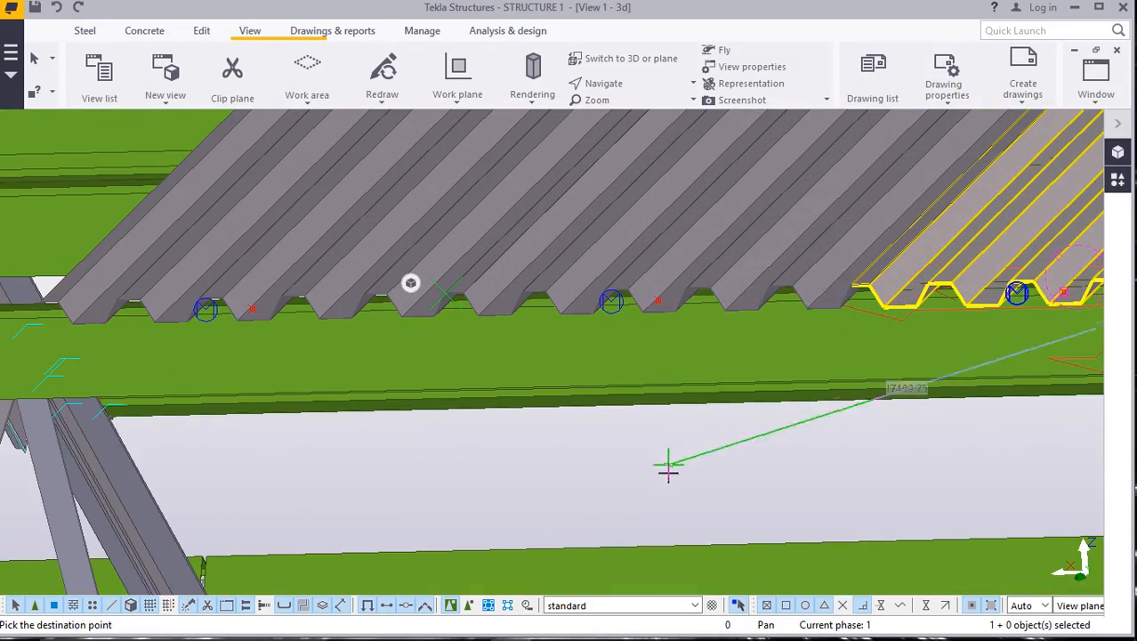
right_click(666, 479)
left_click(714, 219)
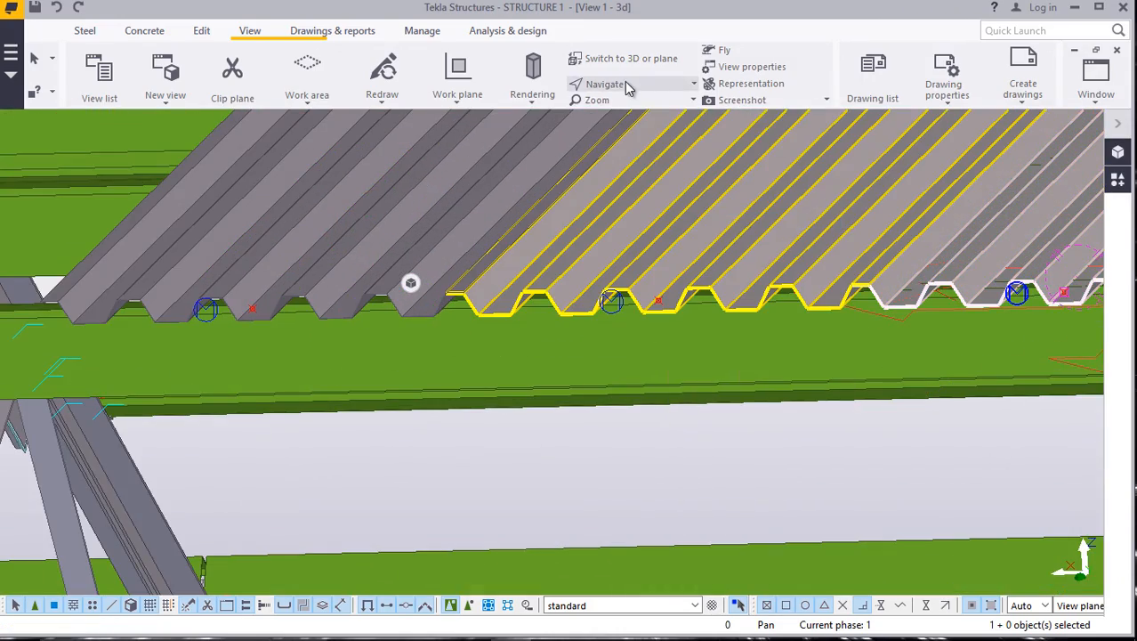
Examine the row of three overlapping roof panels along the eave and how the outermost panel lies over the end of the lowest purlin.
scroll(679, 264, "down", 8)
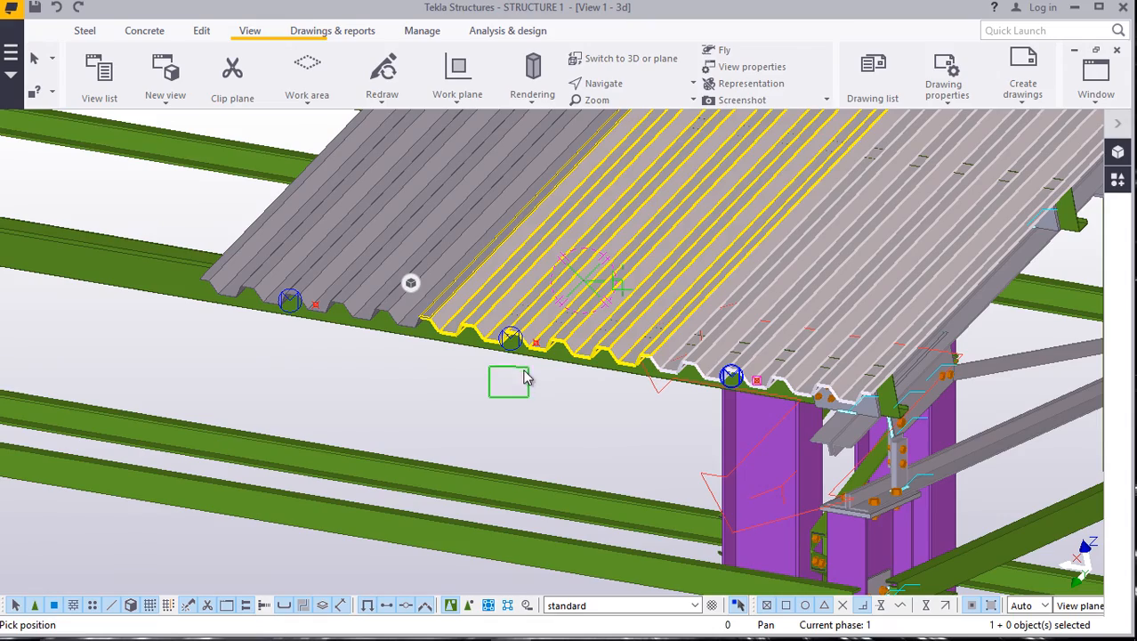
scroll(781, 363, "up", 4)
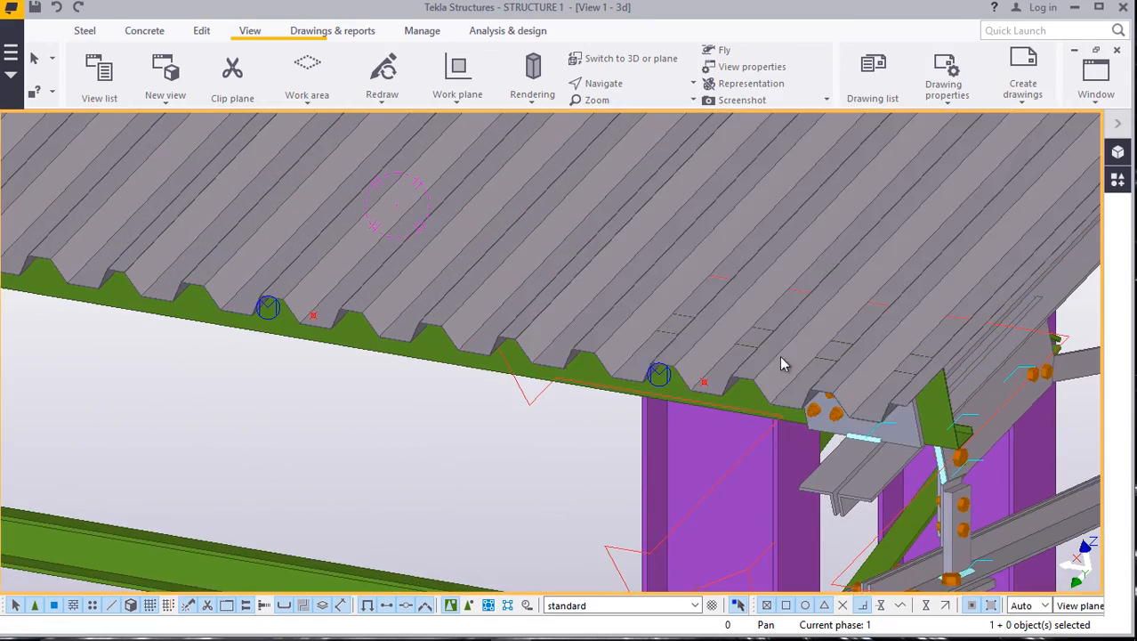
scroll(781, 364, "down", 3)
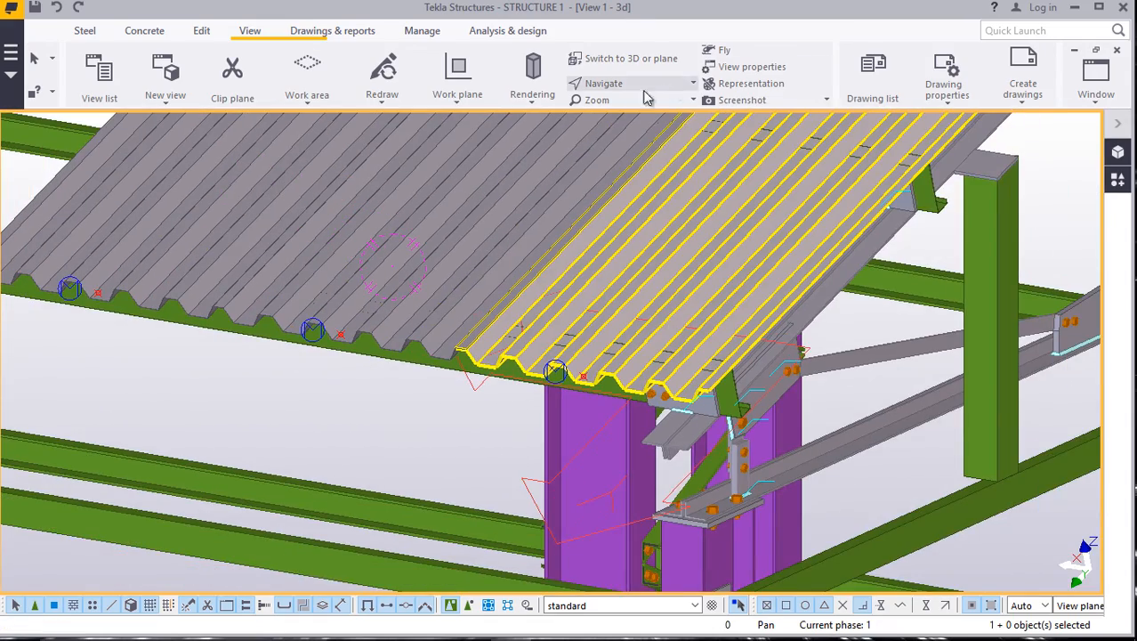
left_click(636, 108)
left_click_drag(721, 335, 697, 338)
middle_click_drag(697, 338, 609, 369, "ctrl")
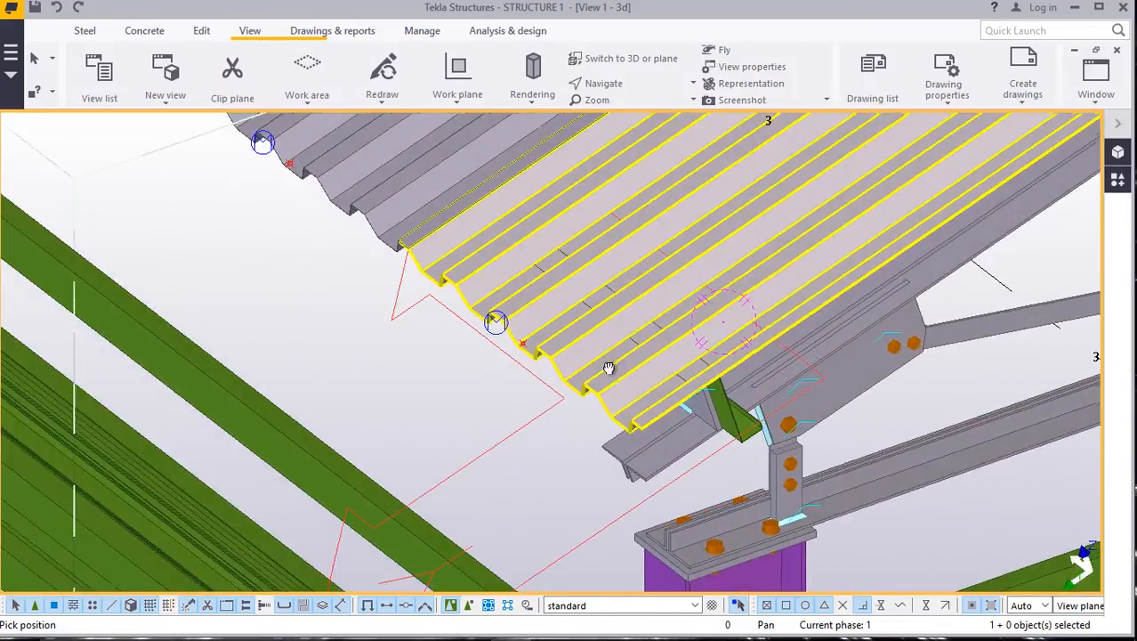
scroll(663, 396, "up", 2)
middle_click_drag(664, 396, 749, 288, "ctrl")
scroll(642, 365, "up", 1)
scroll(641, 365, "up", 2)
middle_click_drag(765, 233, 715, 370, "ctrl")
right_click(717, 350)
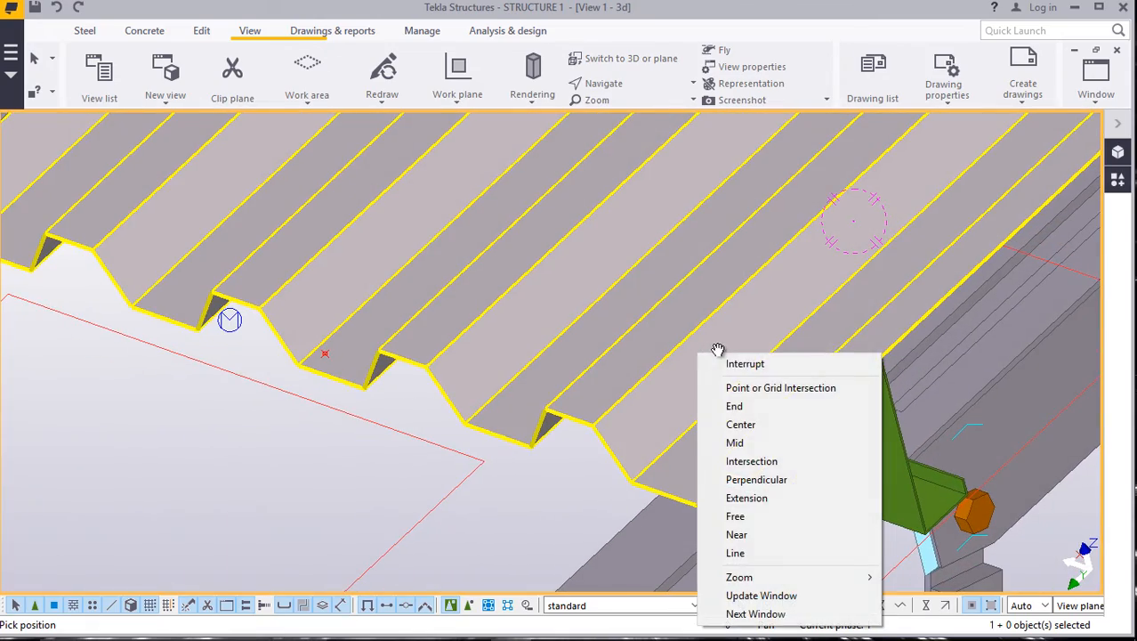
left_click(736, 366)
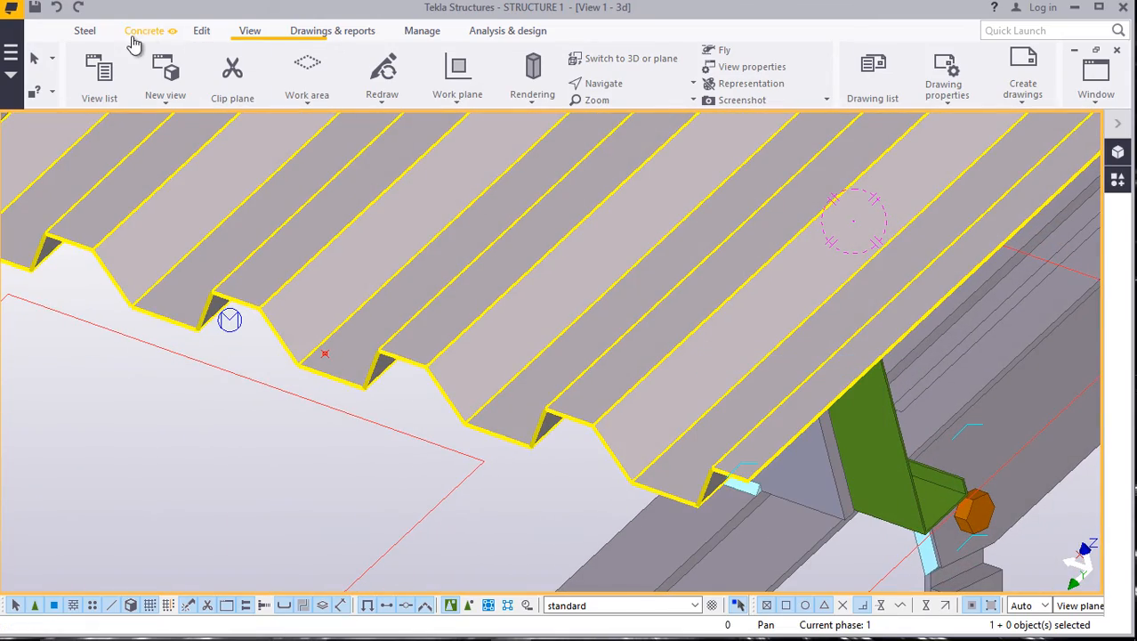
Start bolting the outermost roof panel to the lowest purlin, with the first position at the middle of a rib crest on the eave edge.
left_click(89, 32)
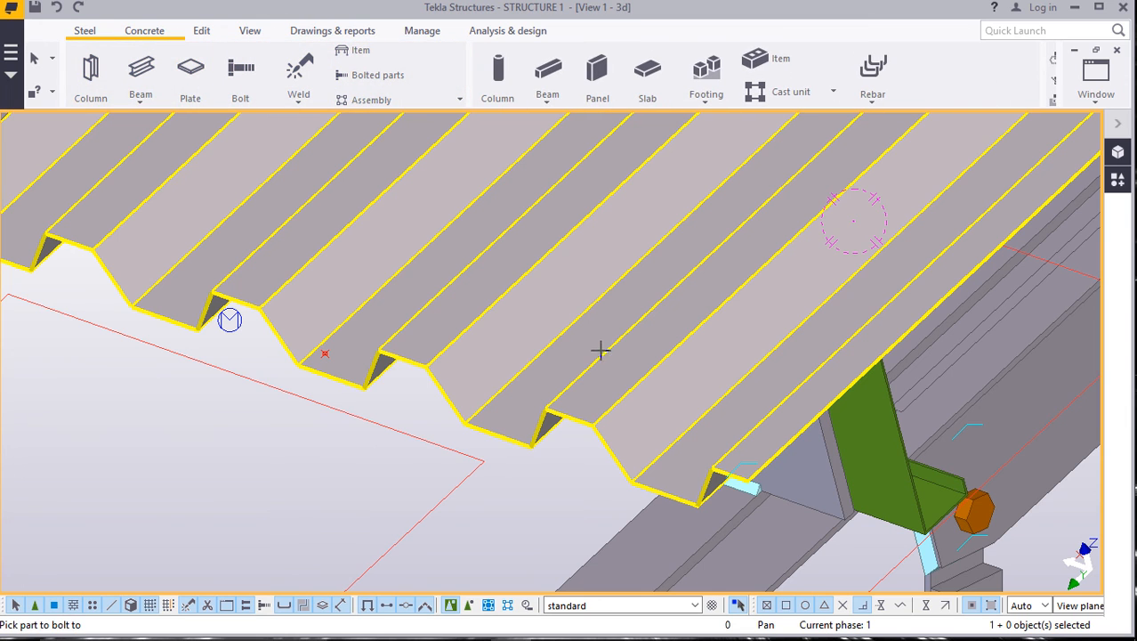
scroll(612, 382, "up", 2)
scroll(551, 314, "down", 2)
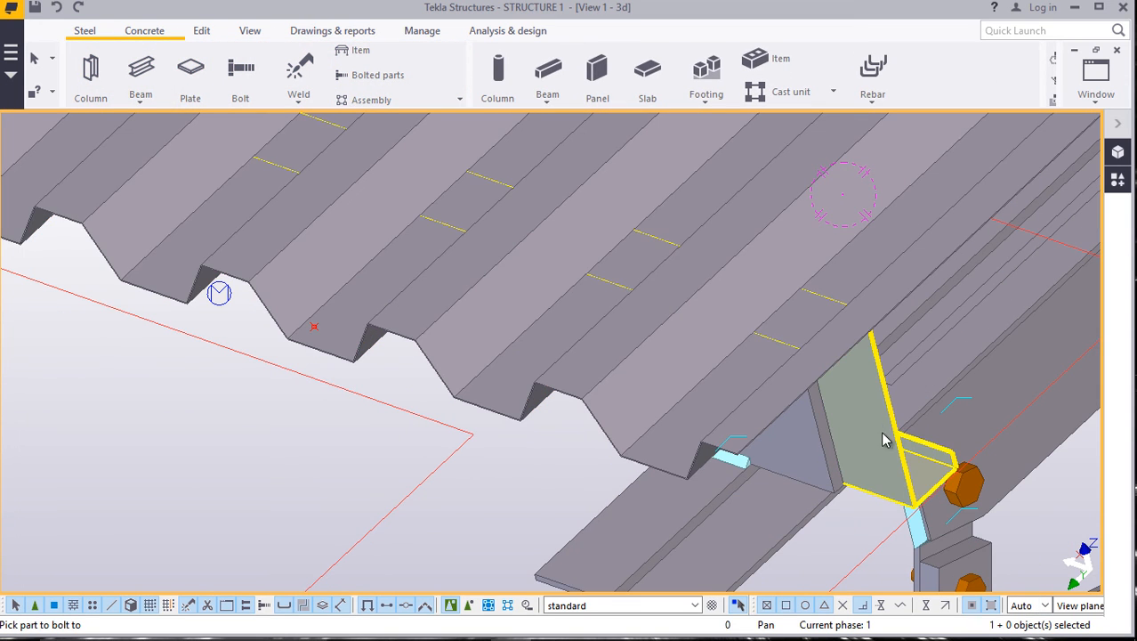
left_click(883, 434)
left_click(603, 366)
scroll(544, 394, "up", 3)
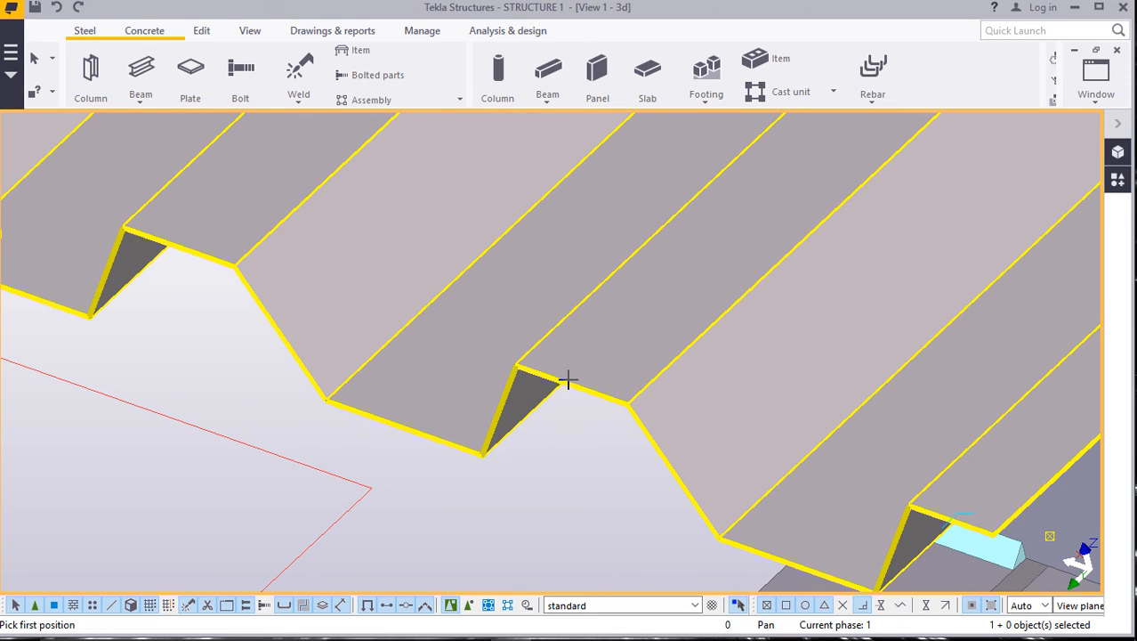
scroll(571, 383, "up", 4)
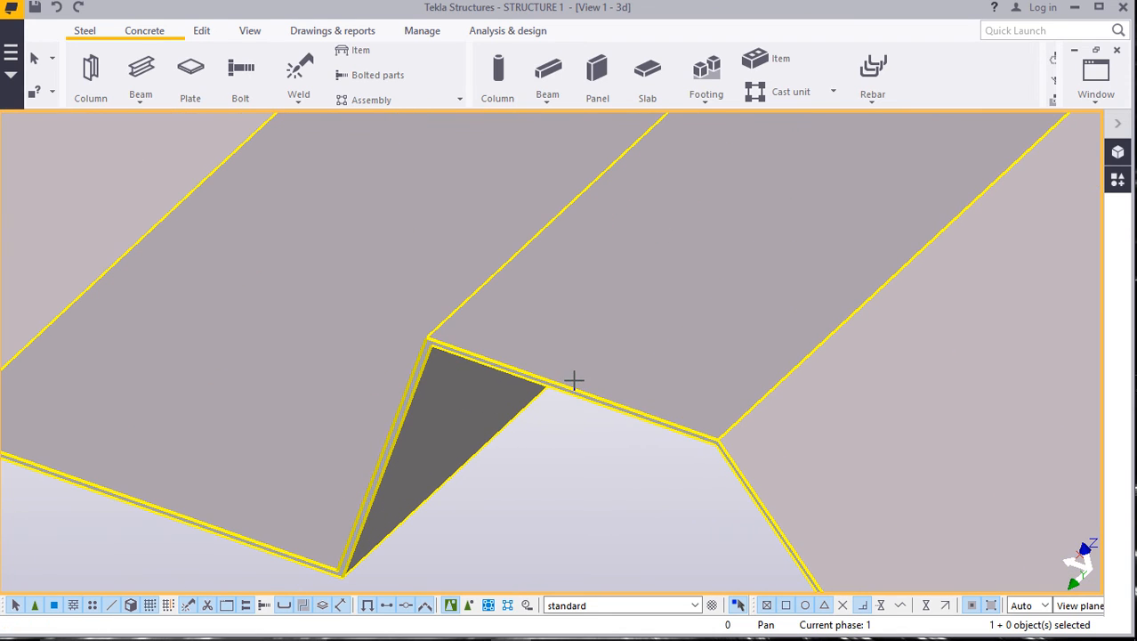
Create the bolt by picking the second position at the middle of the same rib crest on the panel's upper edge, and end bolting.
scroll(545, 451, "down", 10)
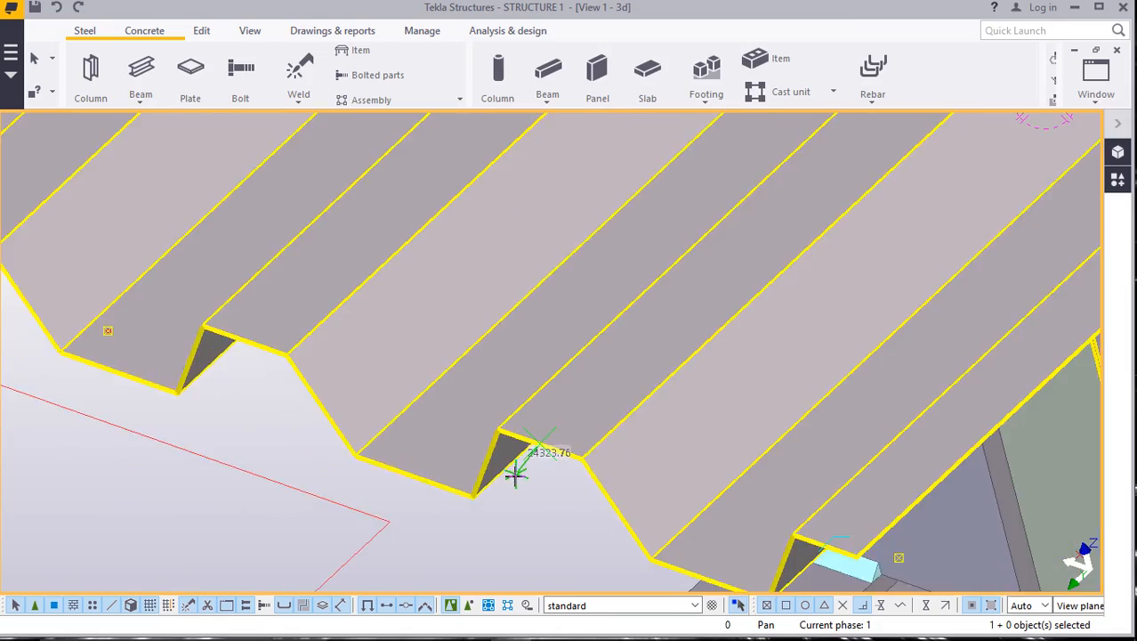
scroll(505, 476, "down", 5)
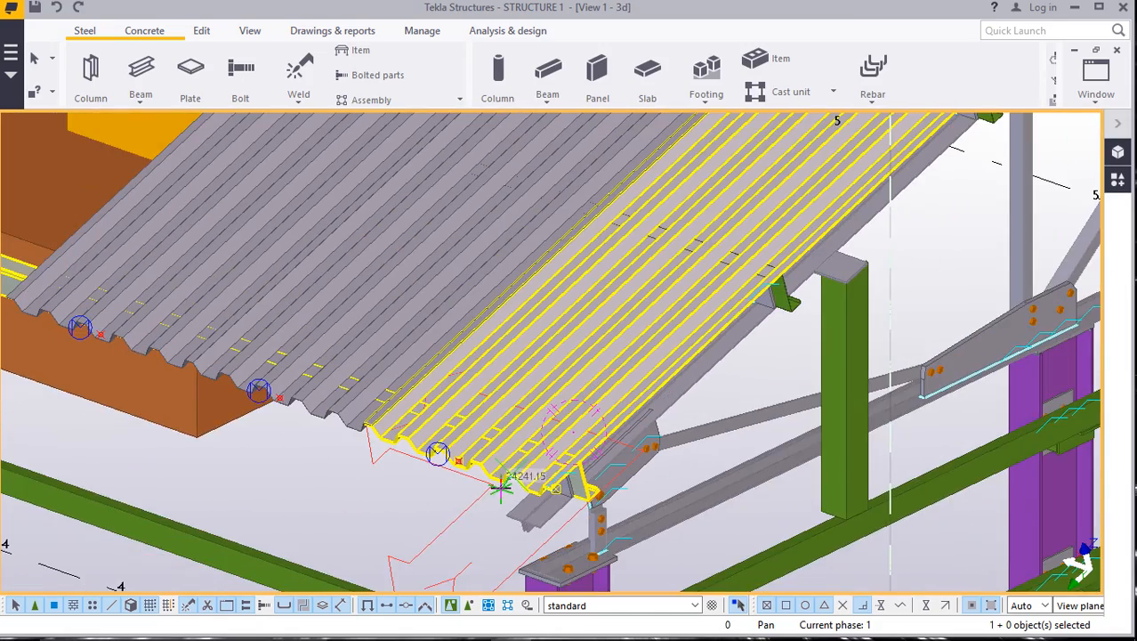
scroll(500, 487, "down", 3)
scroll(655, 322, "up", 7)
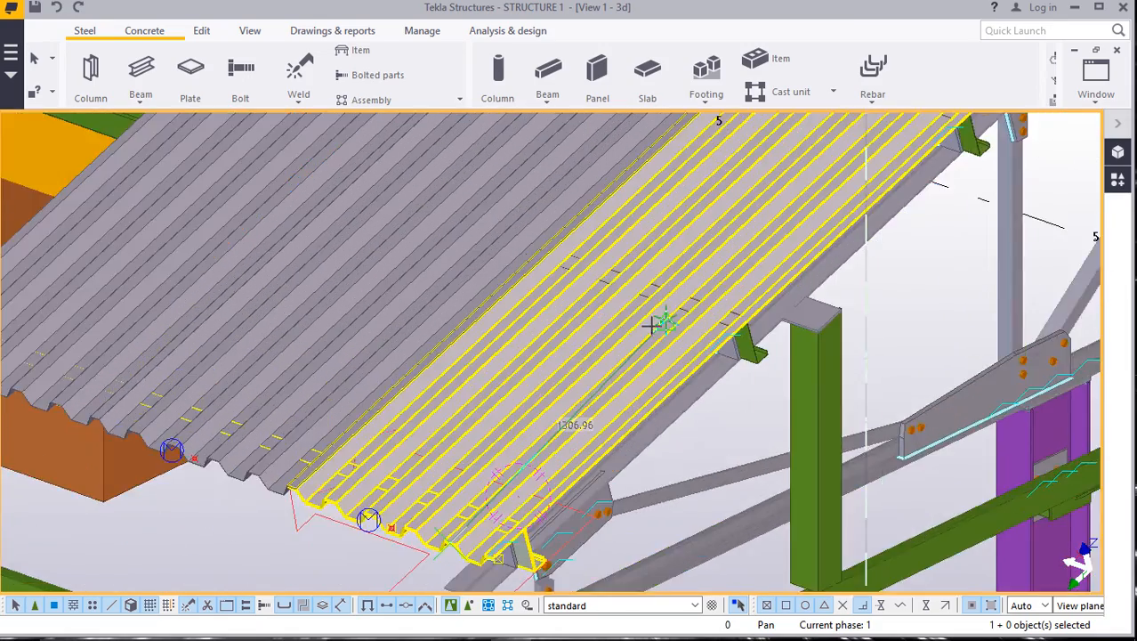
scroll(712, 284, "up", 3)
scroll(671, 381, "down", 8)
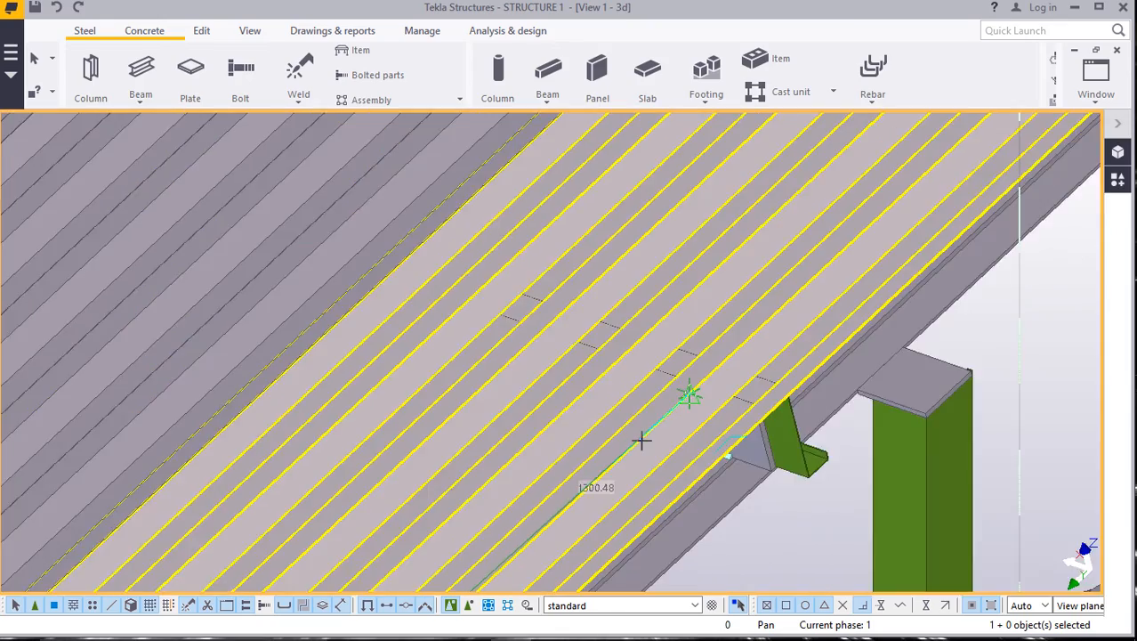
scroll(748, 249, "up", 6)
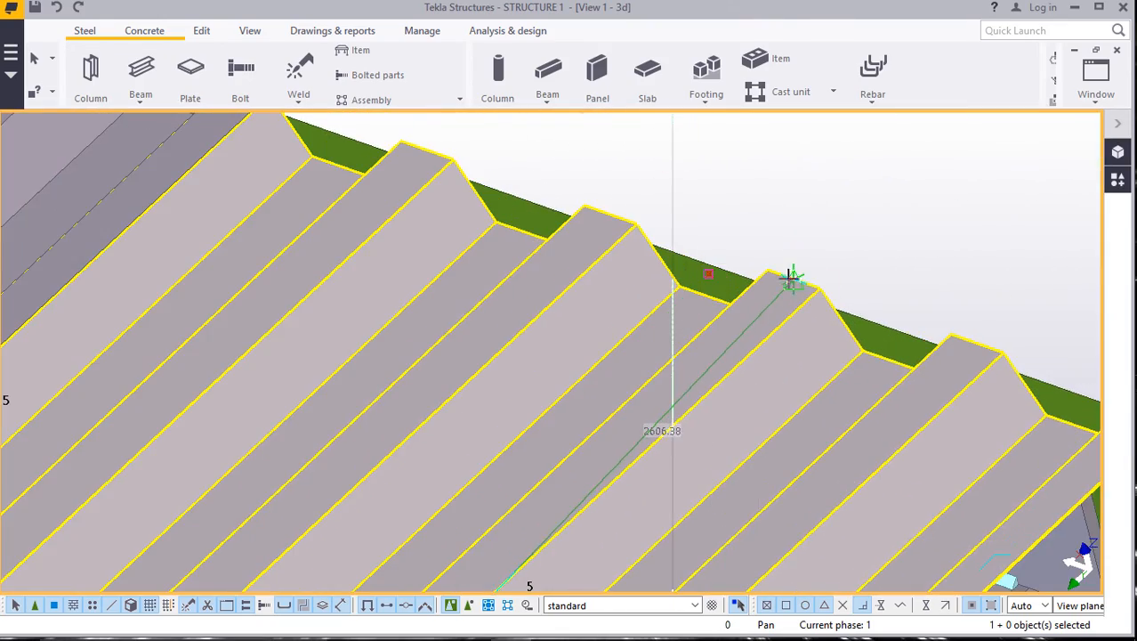
scroll(792, 278, "up", 2)
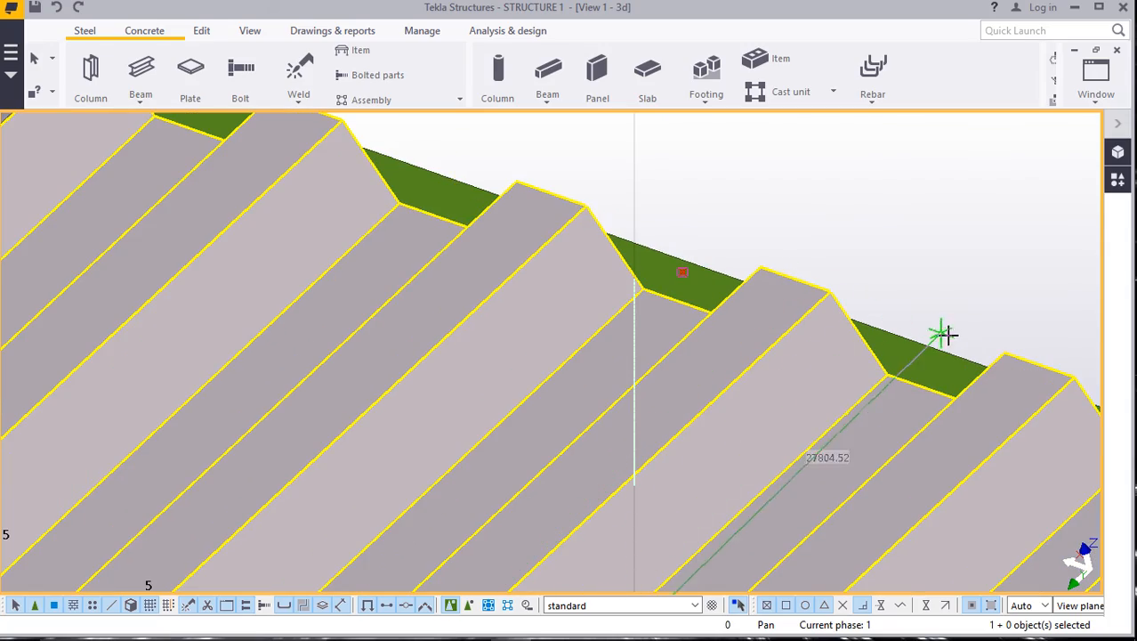
scroll(995, 324, "down", 8)
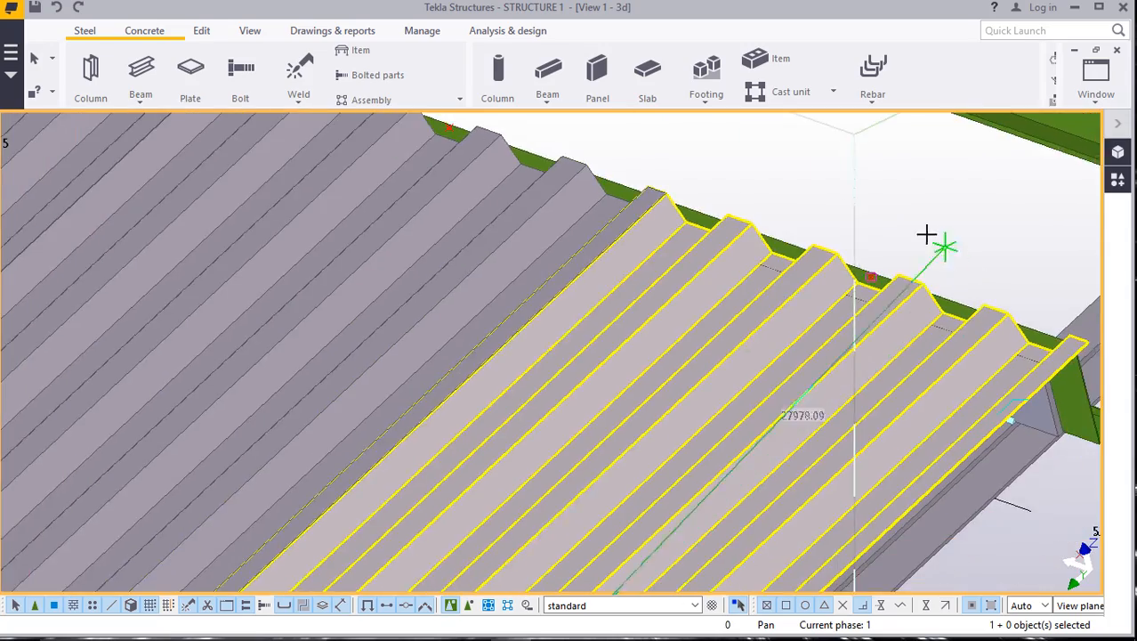
scroll(914, 211, "down", 2)
scroll(507, 474, "up", 10)
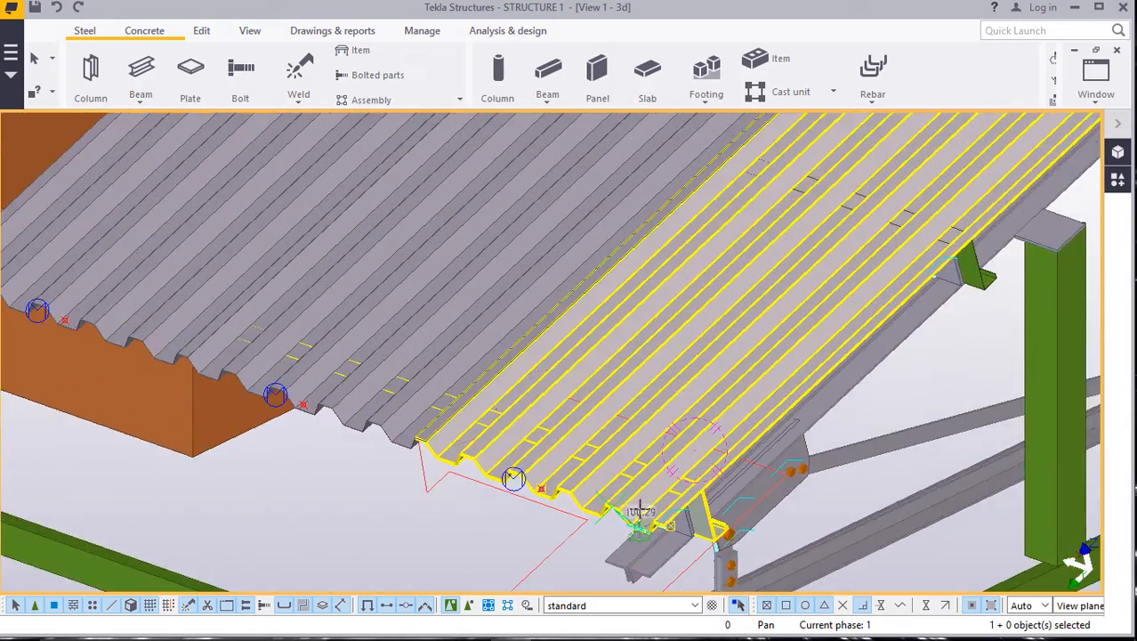
scroll(723, 523, "down", 8)
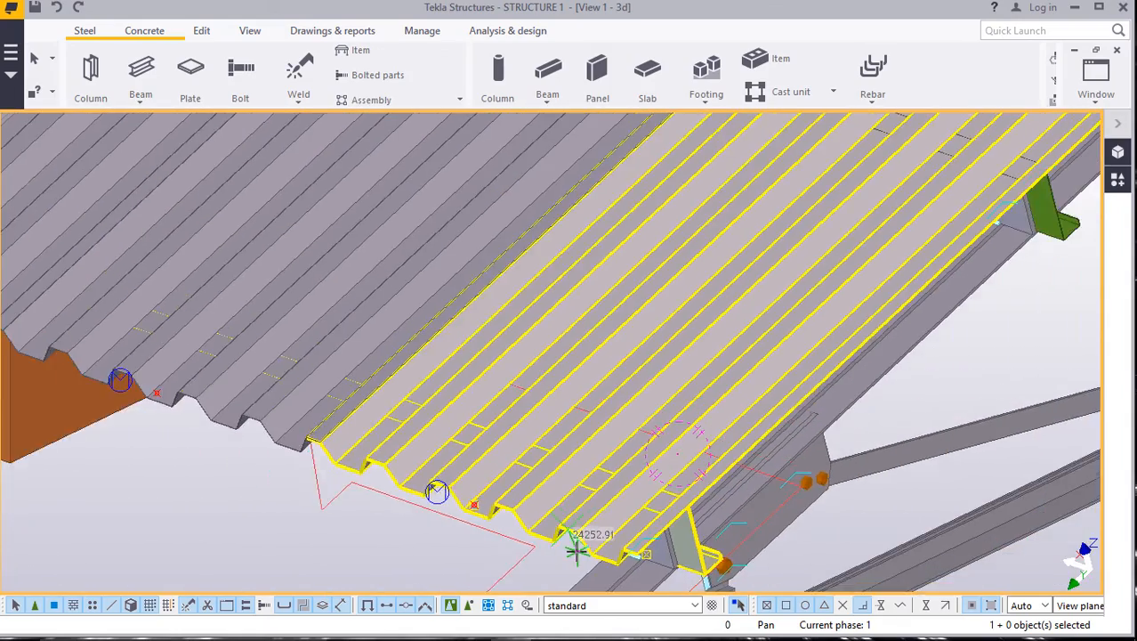
scroll(907, 231, "up", 10)
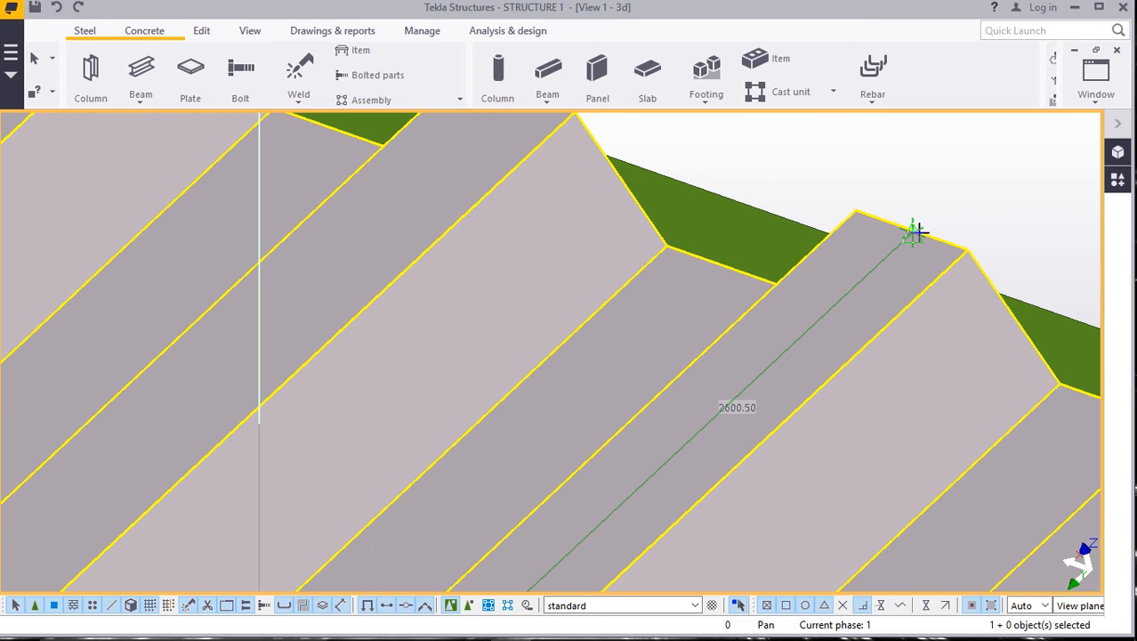
scroll(914, 230, "up", 2)
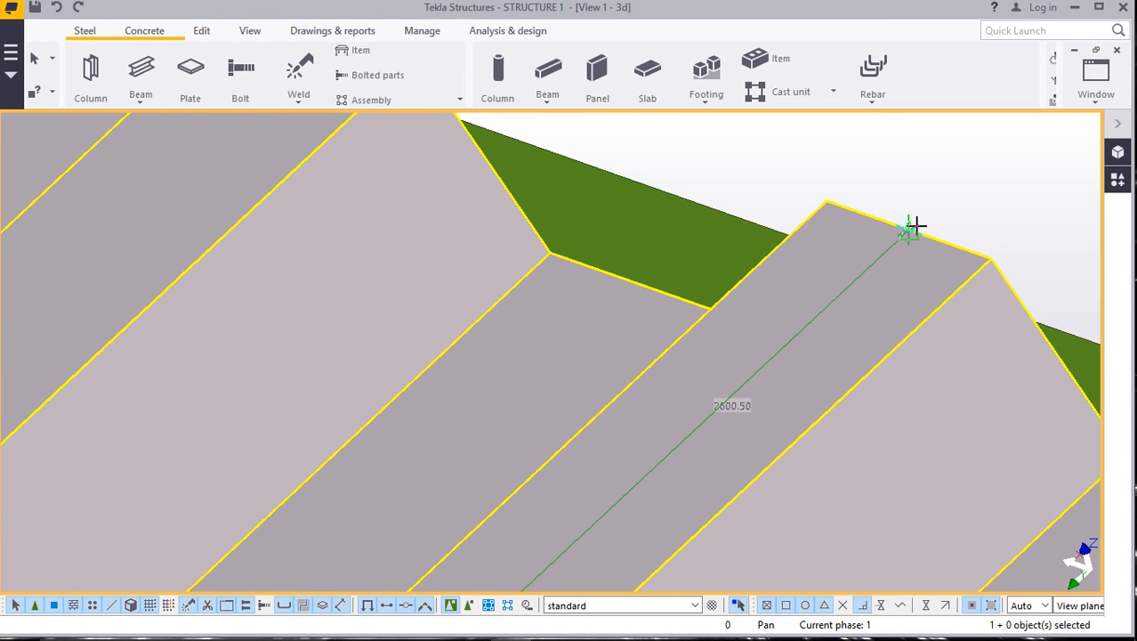
left_click(909, 226)
scroll(889, 252, "down", 3)
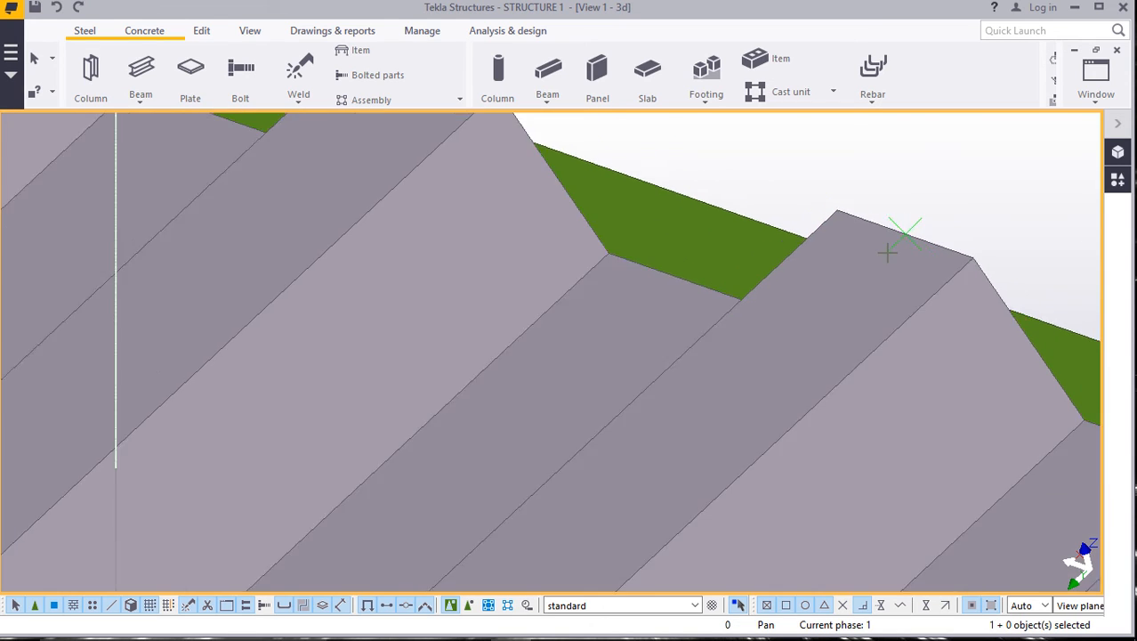
right_click(882, 253)
left_click(898, 264)
scroll(881, 240, "down", 10)
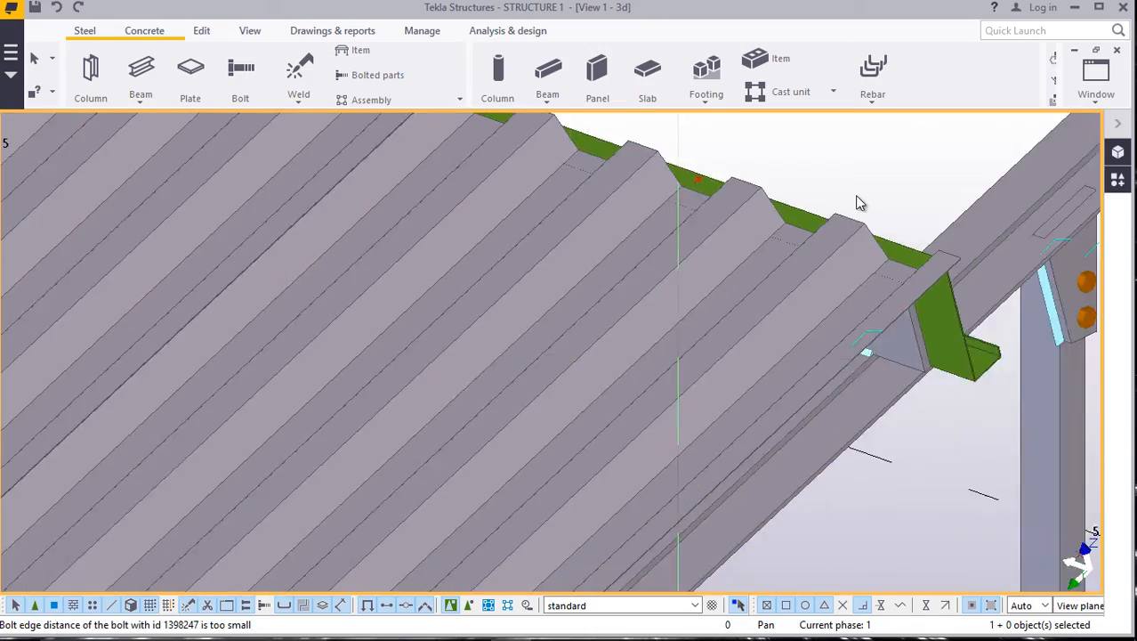
Examine the new bolt on the rib crest near the eave, from above the sheeting and from underneath beside the purlin flange.
scroll(857, 194, "down", 3)
scroll(638, 357, "up", 10)
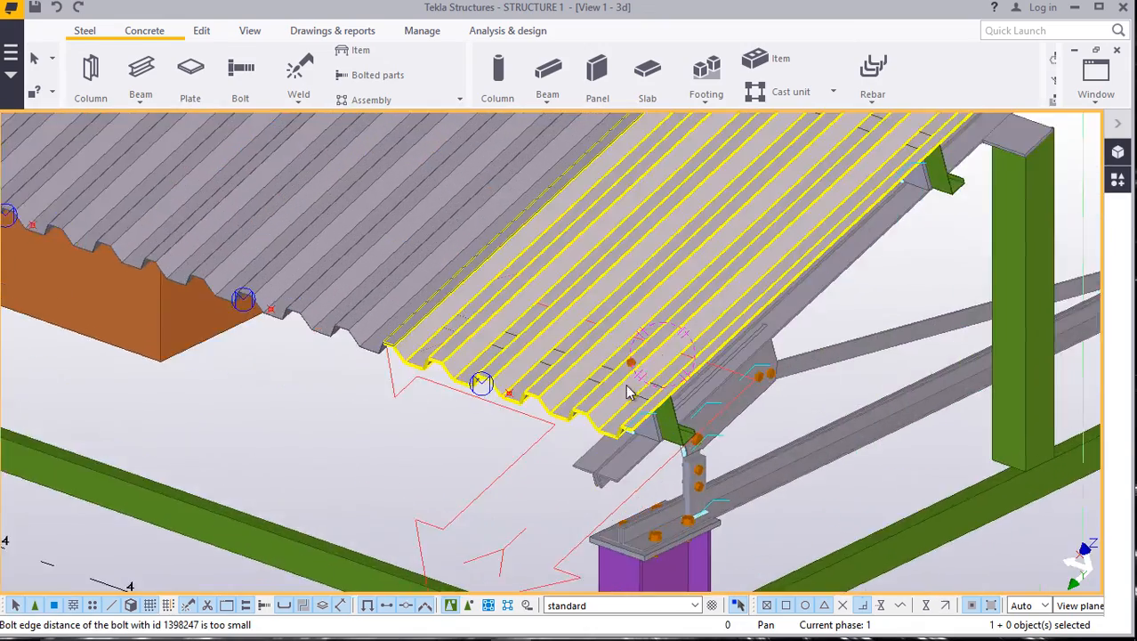
scroll(639, 358, "up", 6)
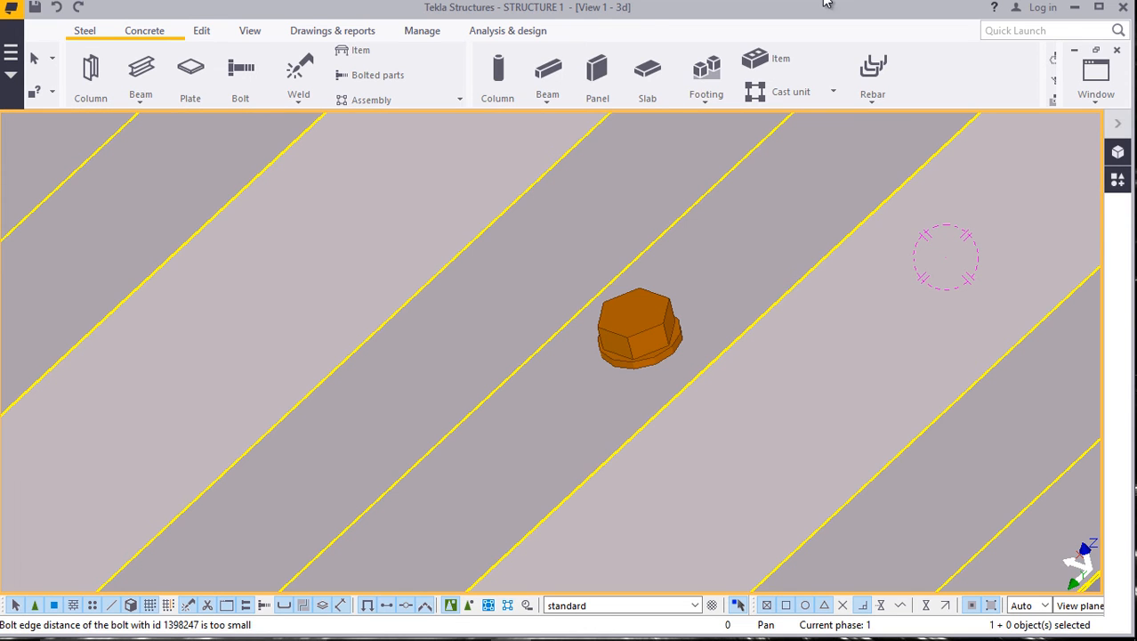
left_click(250, 31)
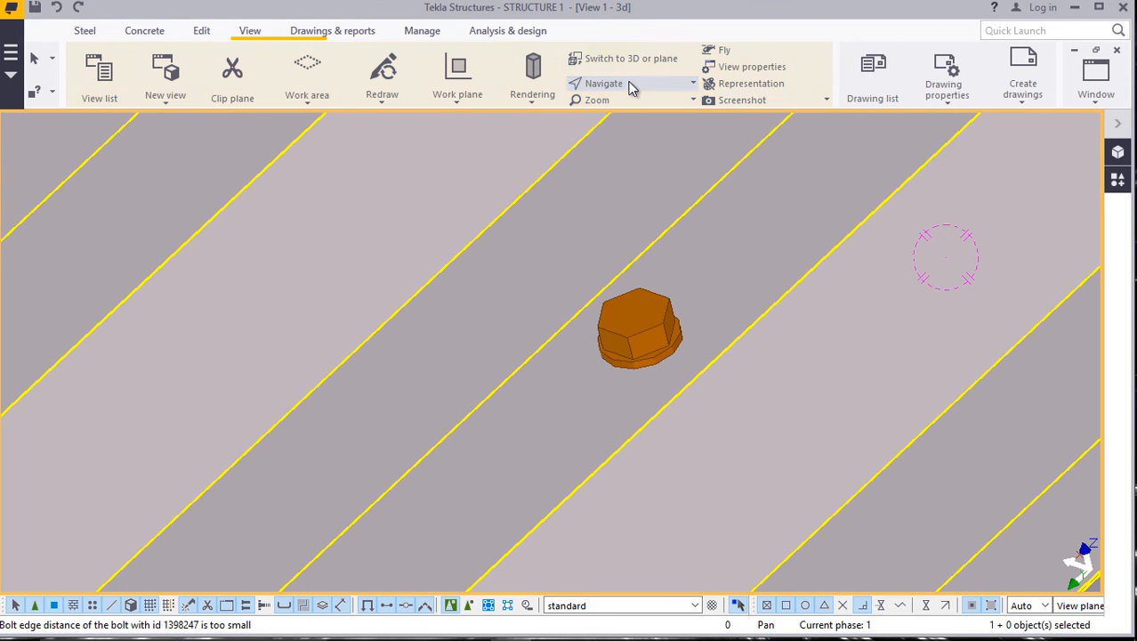
left_click(626, 108)
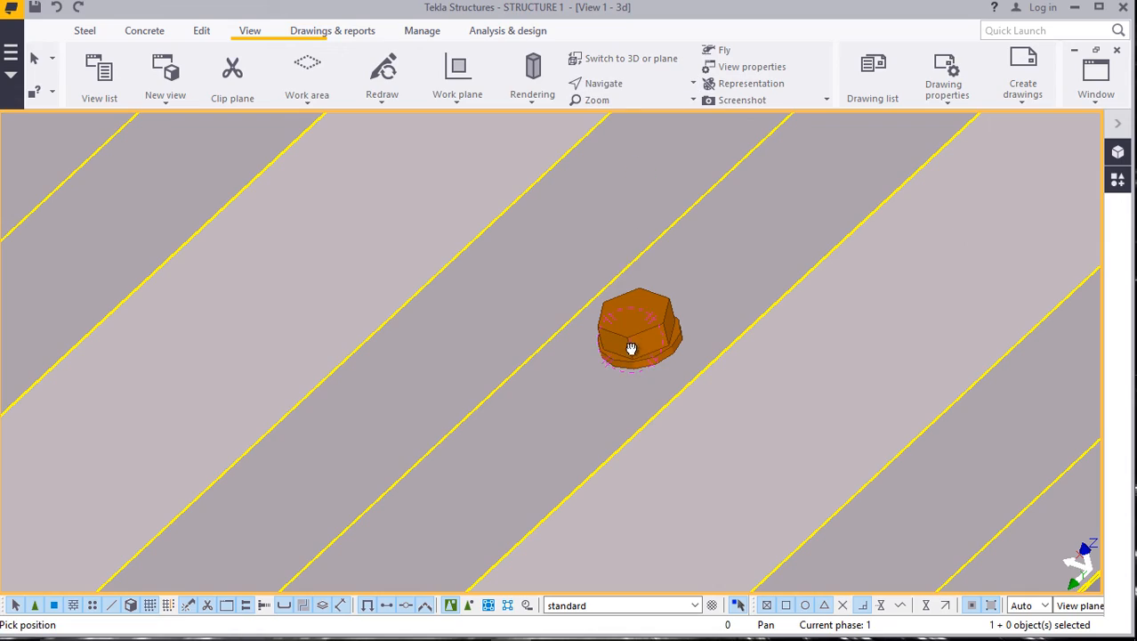
left_click_drag(631, 349, 636, 490)
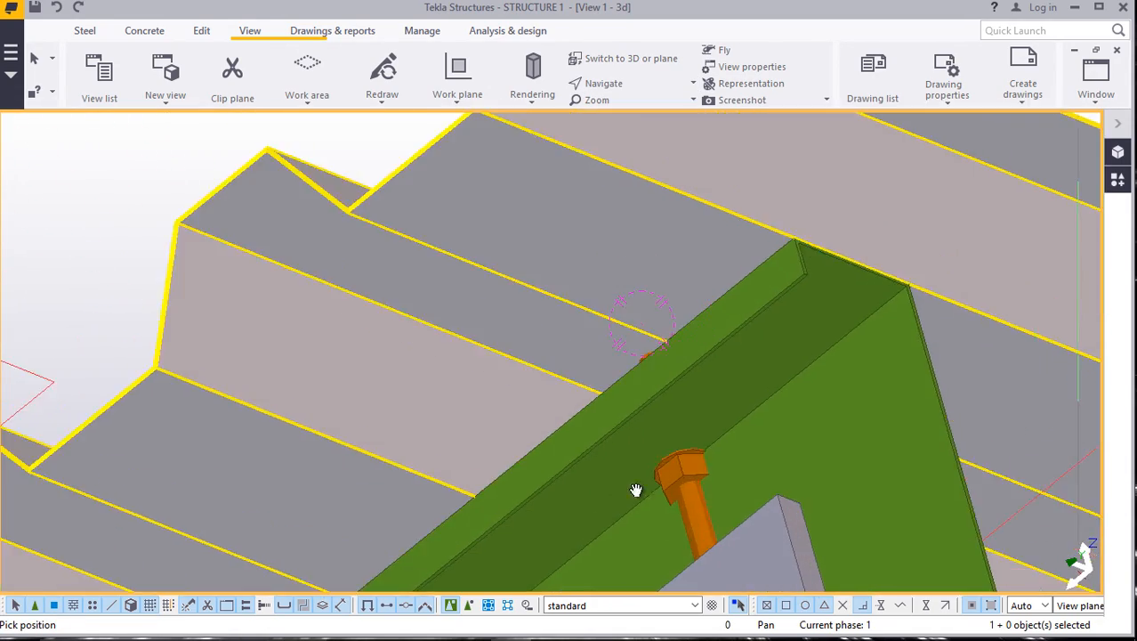
scroll(687, 483, "up", 4)
right_click(682, 423)
left_click(733, 183)
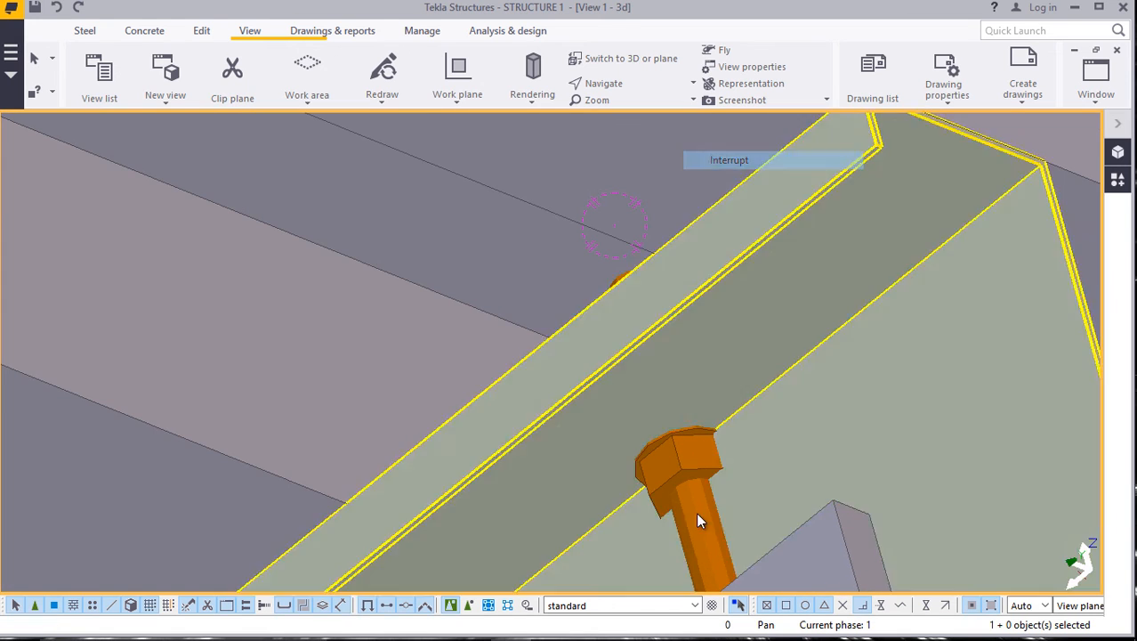
Set the roof bolt's start point Dx offset to 200 mm so that it passes through the purlin's top flange.
double_click(661, 459)
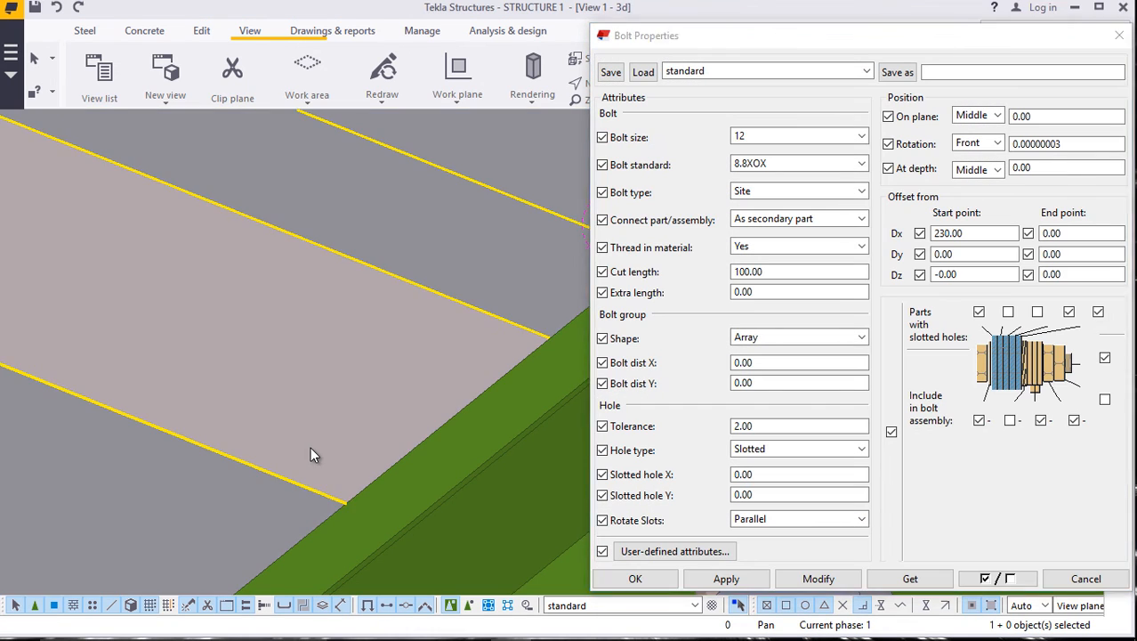
scroll(311, 448, "down", 3)
scroll(494, 461, "up", 3)
scroll(383, 462, "down", 2)
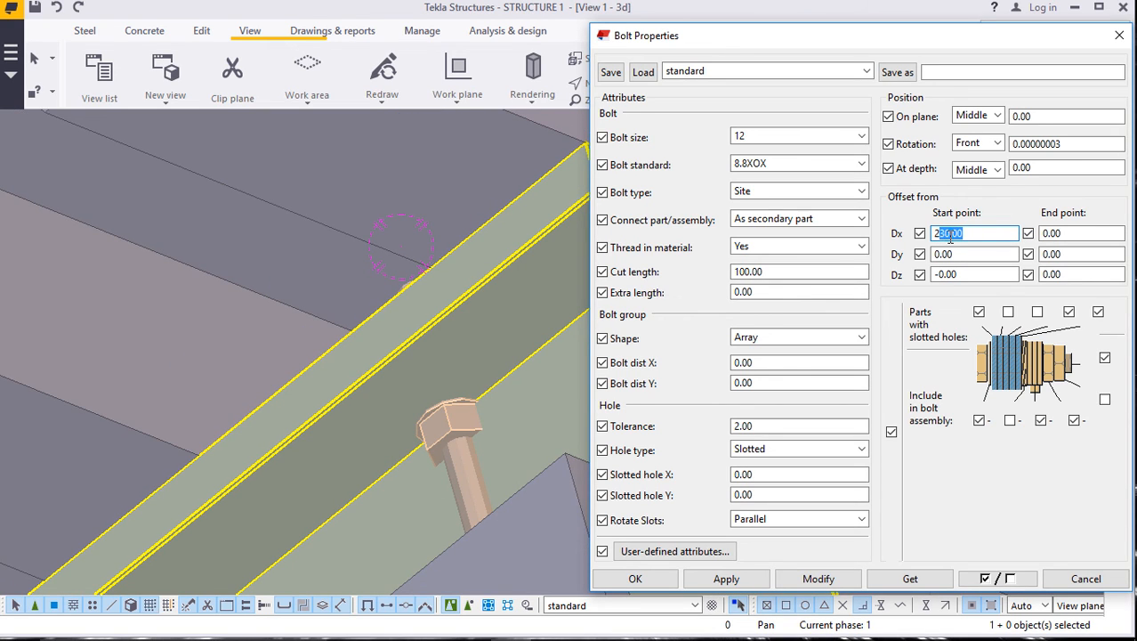
left_click(820, 580)
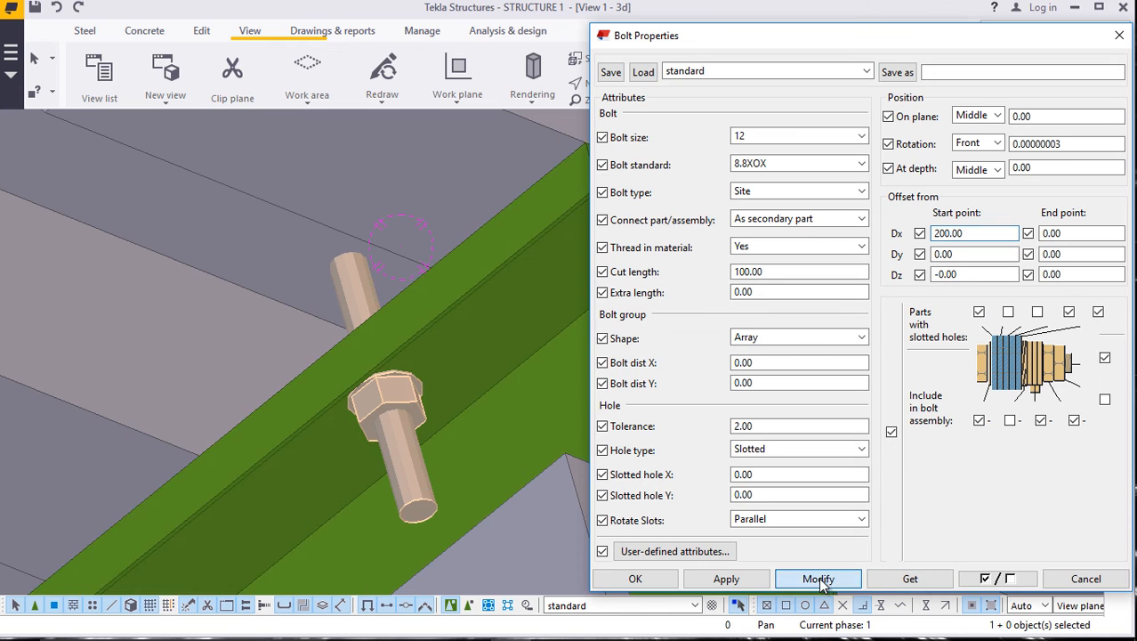
scroll(267, 338, "up", 4)
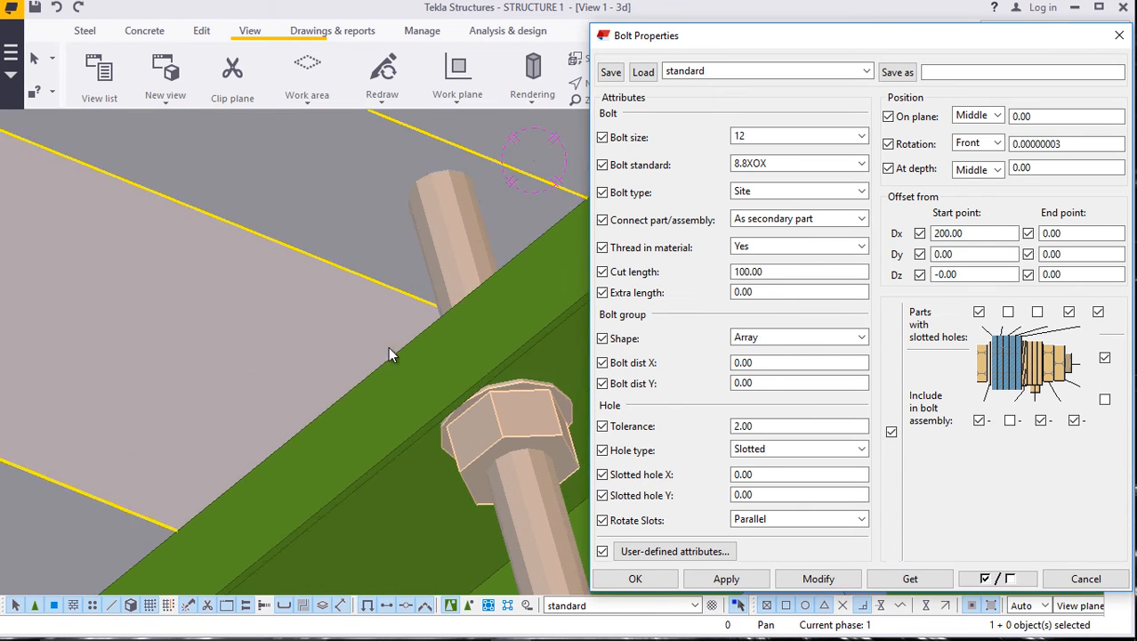
left_click(816, 578)
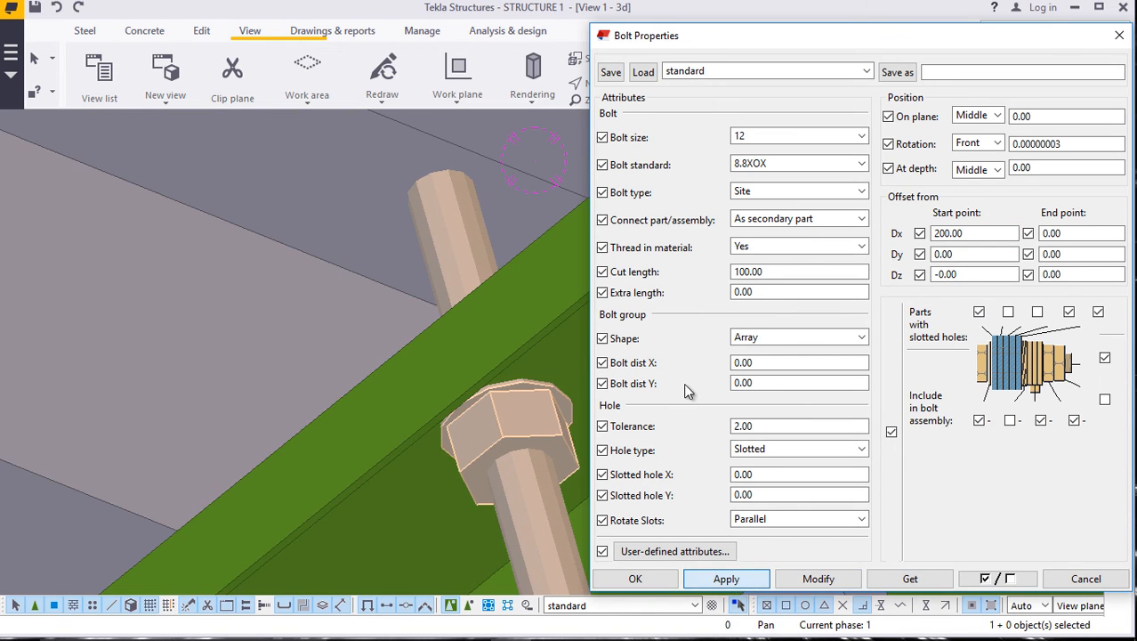
left_click(635, 579)
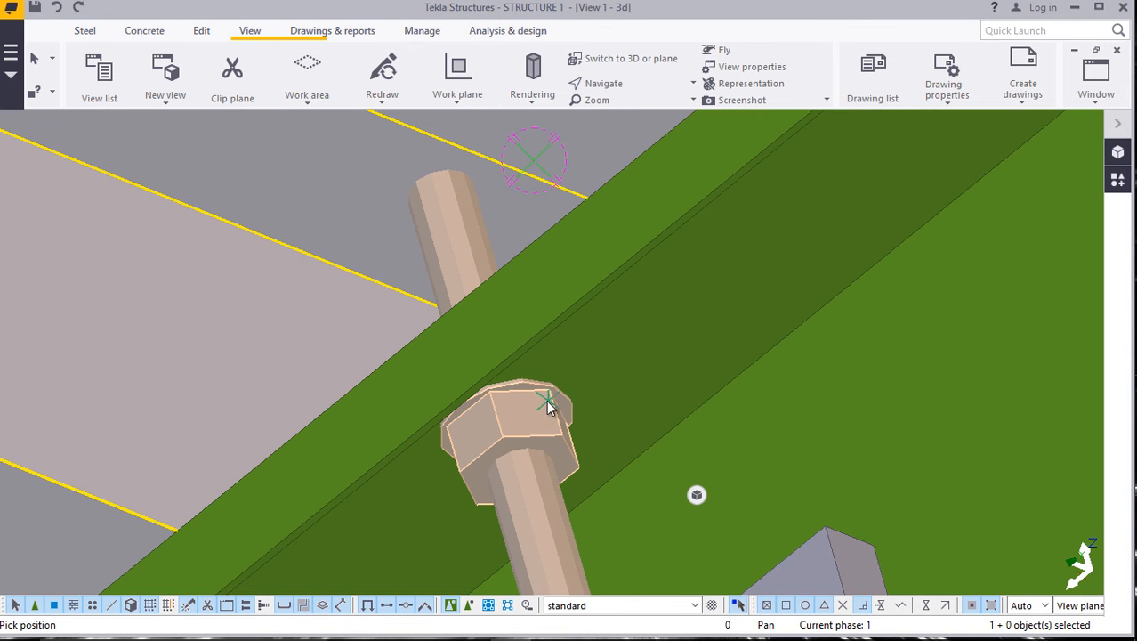
Examine how the bolt's nut sits under the purlin flange and its head on the rib crest, orbiting from below to above.
middle_click_drag(545, 406, 459, 503, "ctrl")
scroll(542, 405, "up", 8)
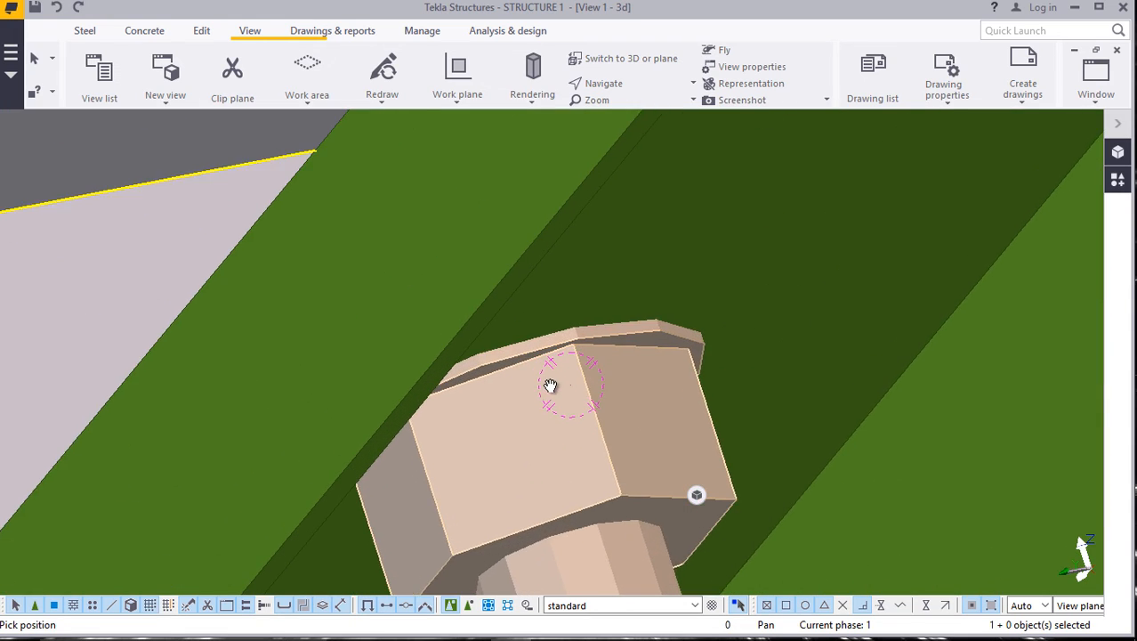
middle_click_drag(581, 372, 678, 444, "ctrl")
scroll(488, 322, "down", 6)
scroll(509, 307, "up", 2)
scroll(511, 304, "down", 4)
scroll(543, 327, "down", 3)
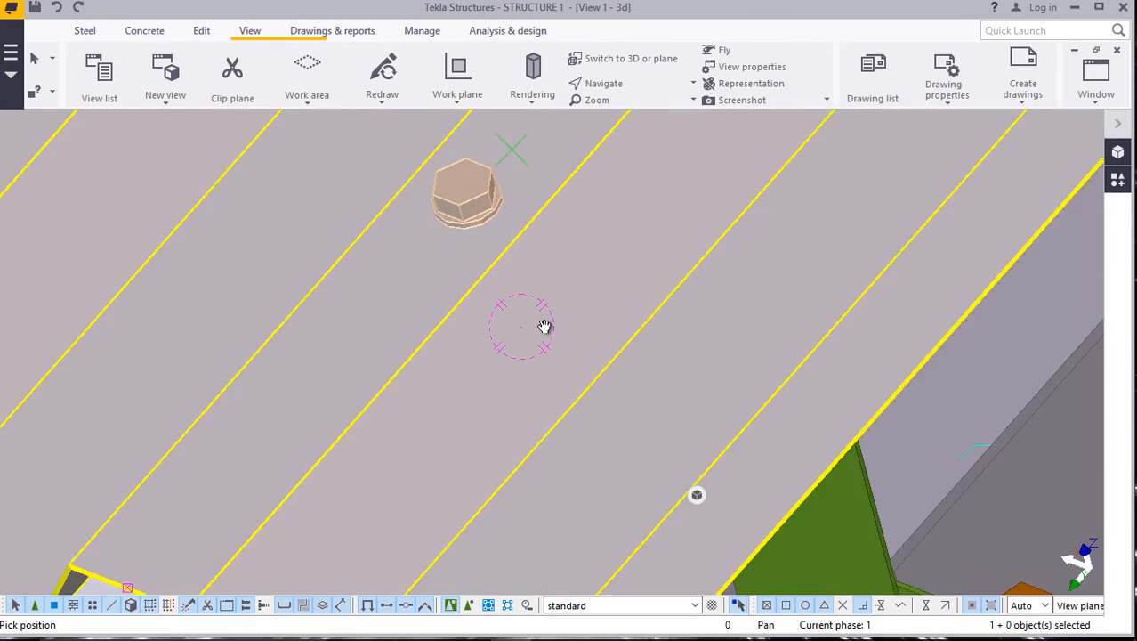
scroll(492, 230, "up", 2)
scroll(492, 230, "up", 2)
right_click(486, 214)
left_click(531, 226)
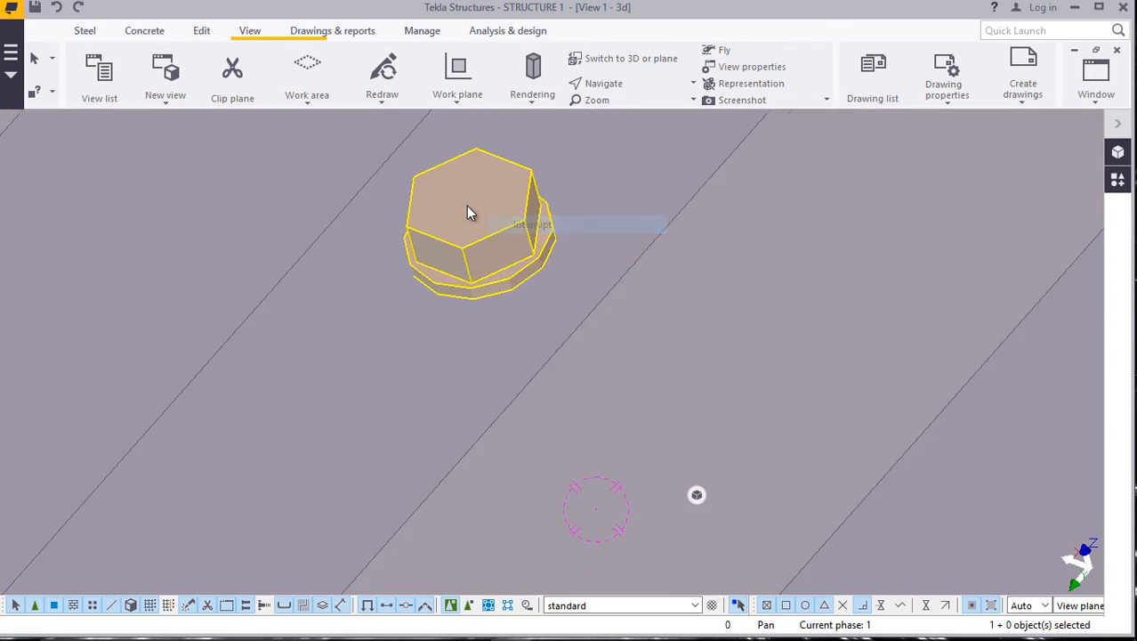
Change the roof bolt's size to 10 and close its properties.
scroll(473, 218, "up", 1)
double_click(474, 225)
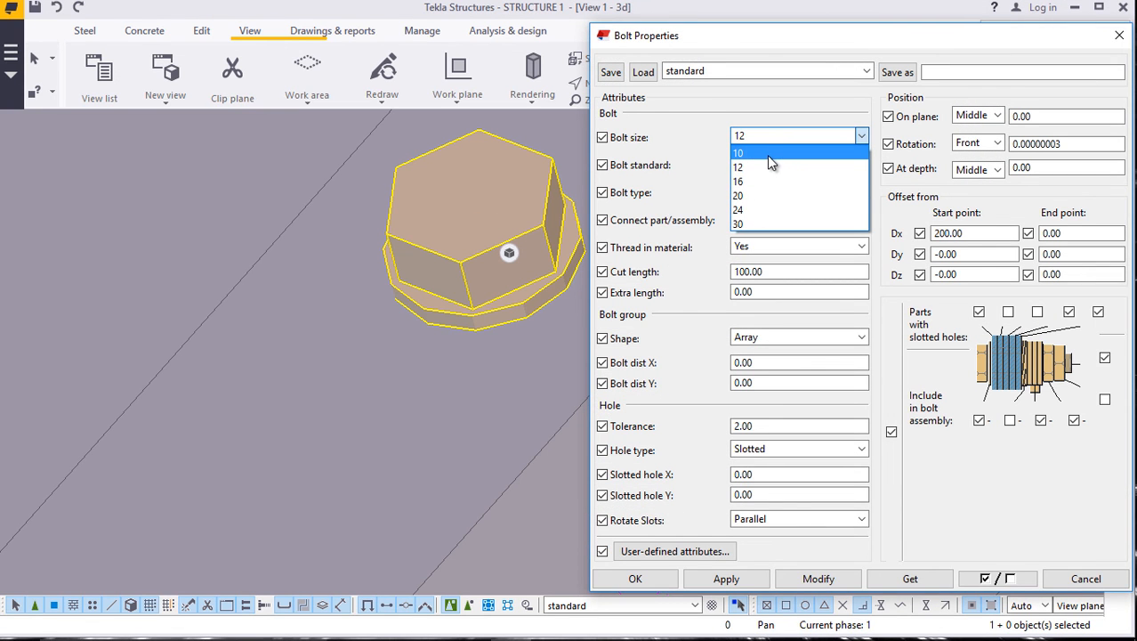
left_click(767, 154)
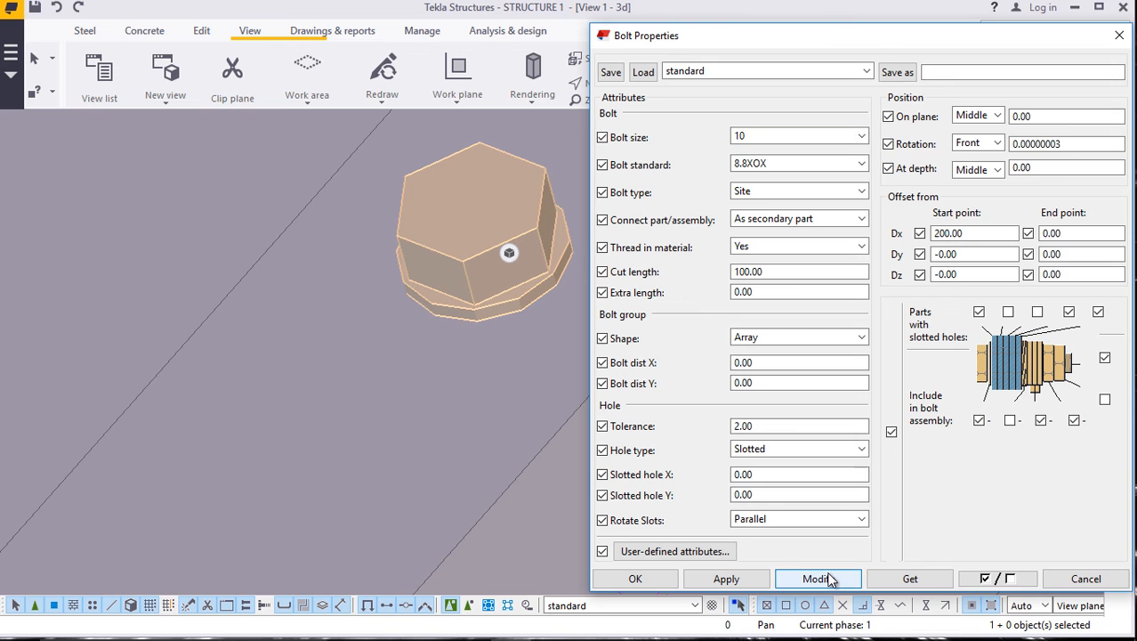
left_click(635, 578)
scroll(557, 283, "down", 2)
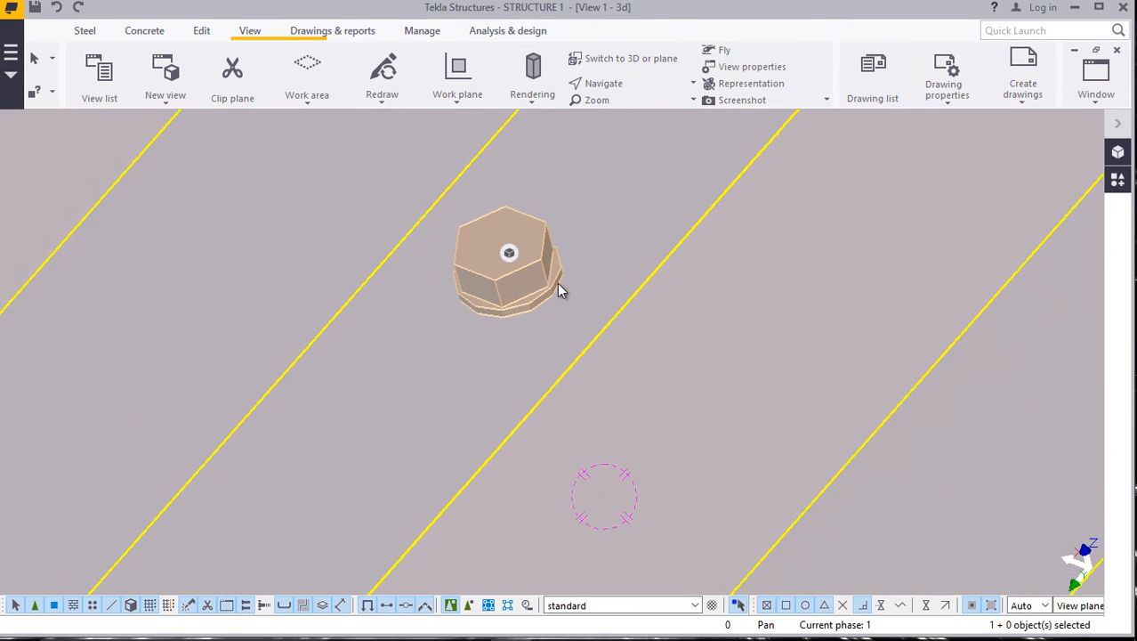
Review the roof bolt's properties and examine its head on the rib crest near the eave.
scroll(547, 281, "up", 1)
double_click(545, 274)
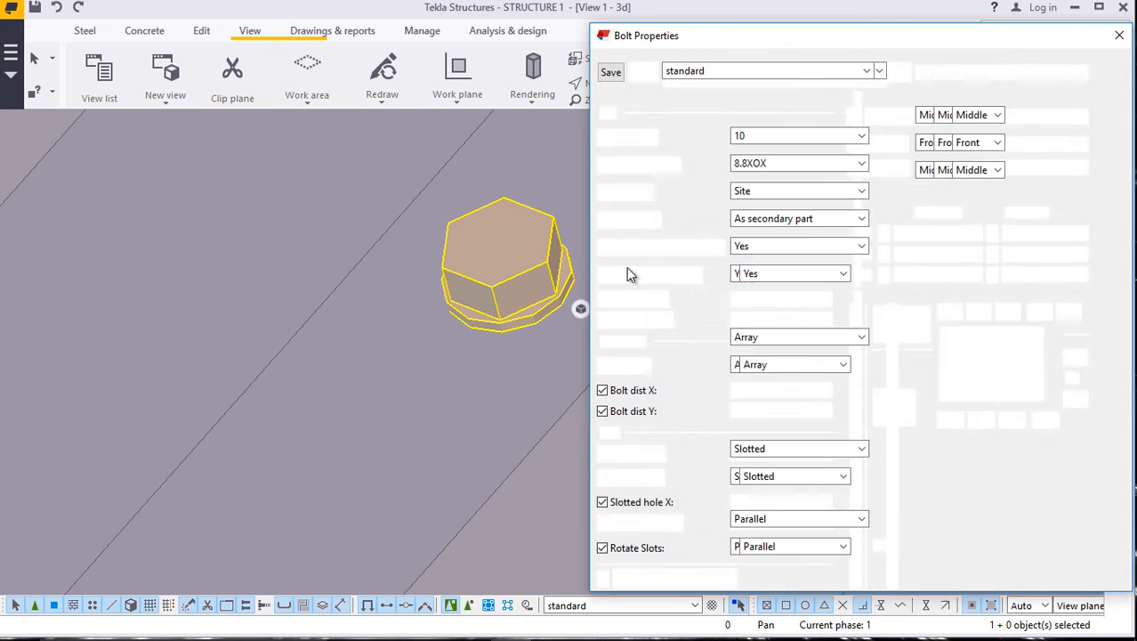
left_click(767, 135)
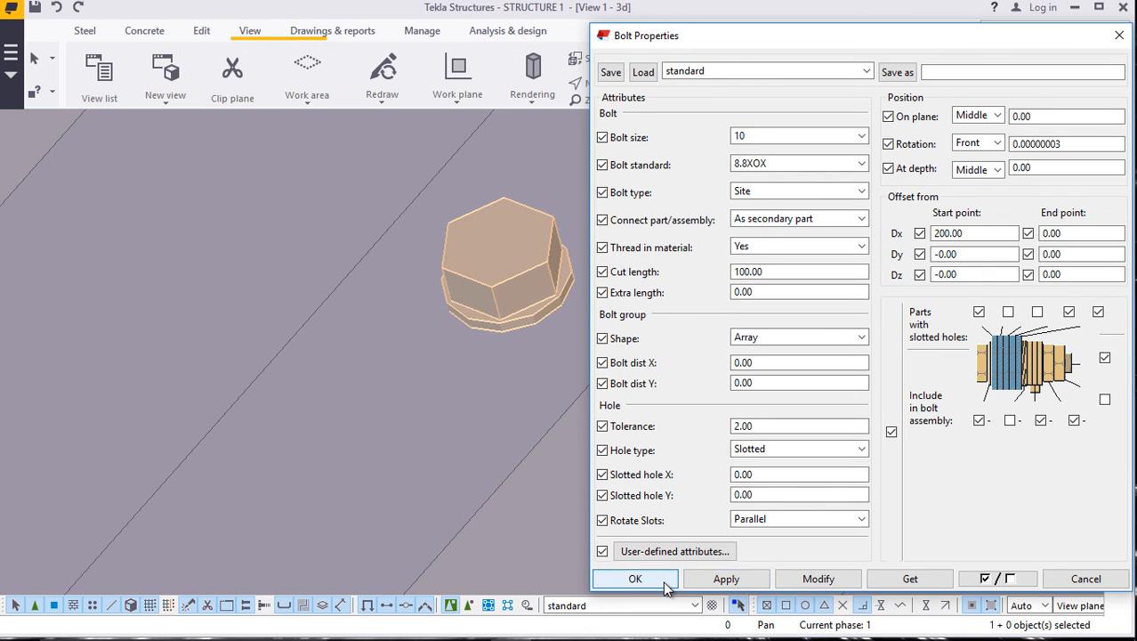
left_click(635, 578)
scroll(550, 285, "down", 4)
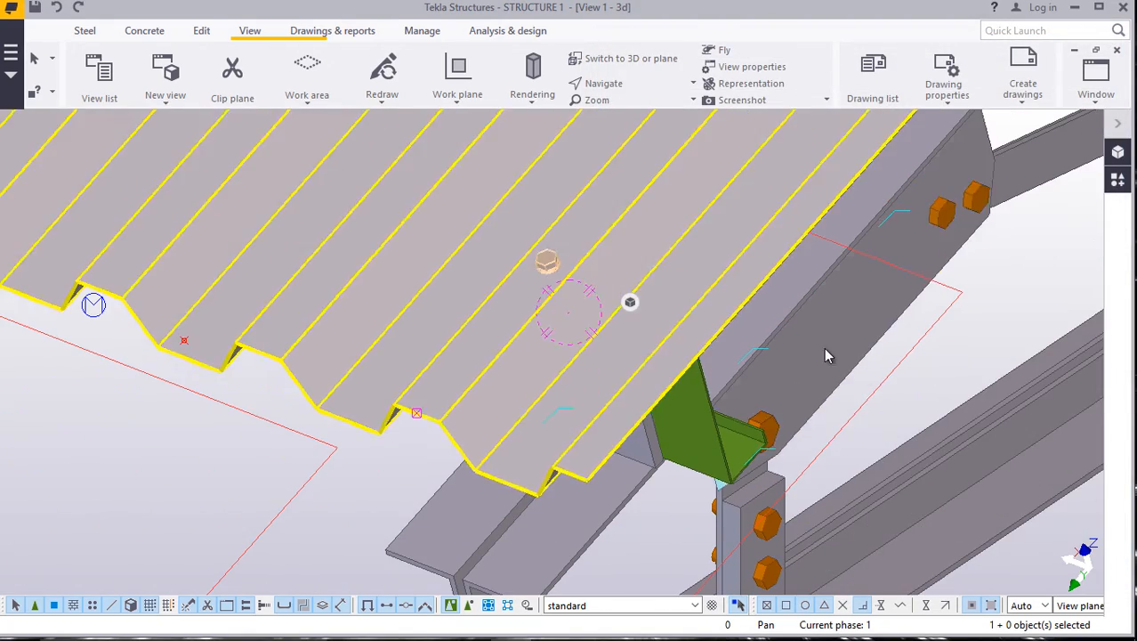
scroll(503, 294, "up", 2)
scroll(605, 272, "down", 1)
scroll(622, 267, "up", 1)
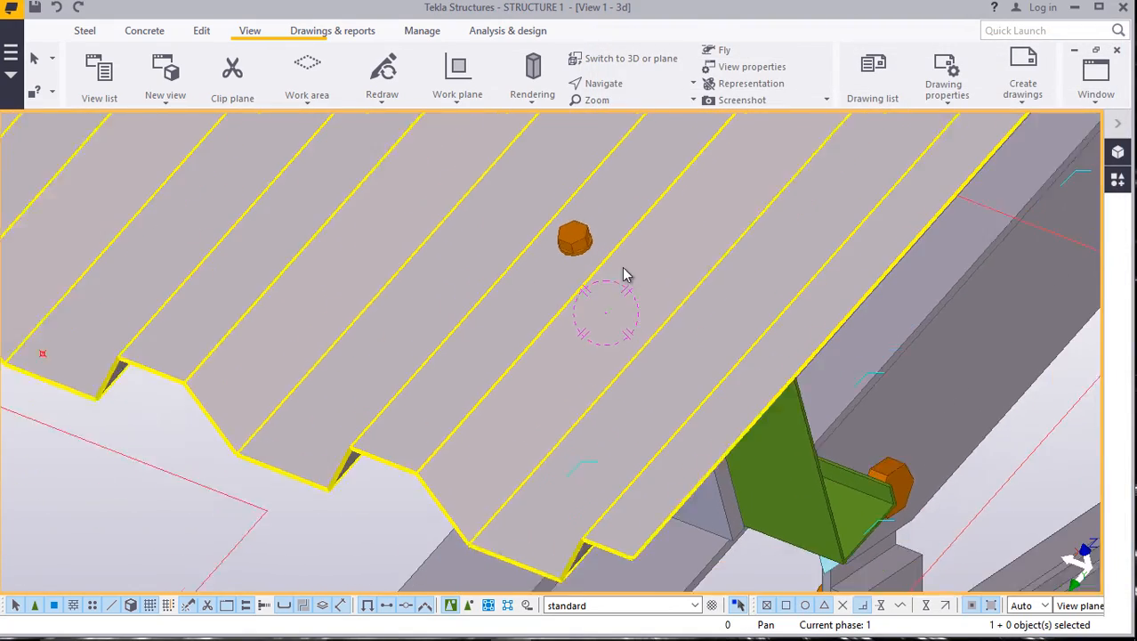
scroll(629, 295, "down", 2)
scroll(579, 299, "up", 2)
scroll(579, 304, "up", 1)
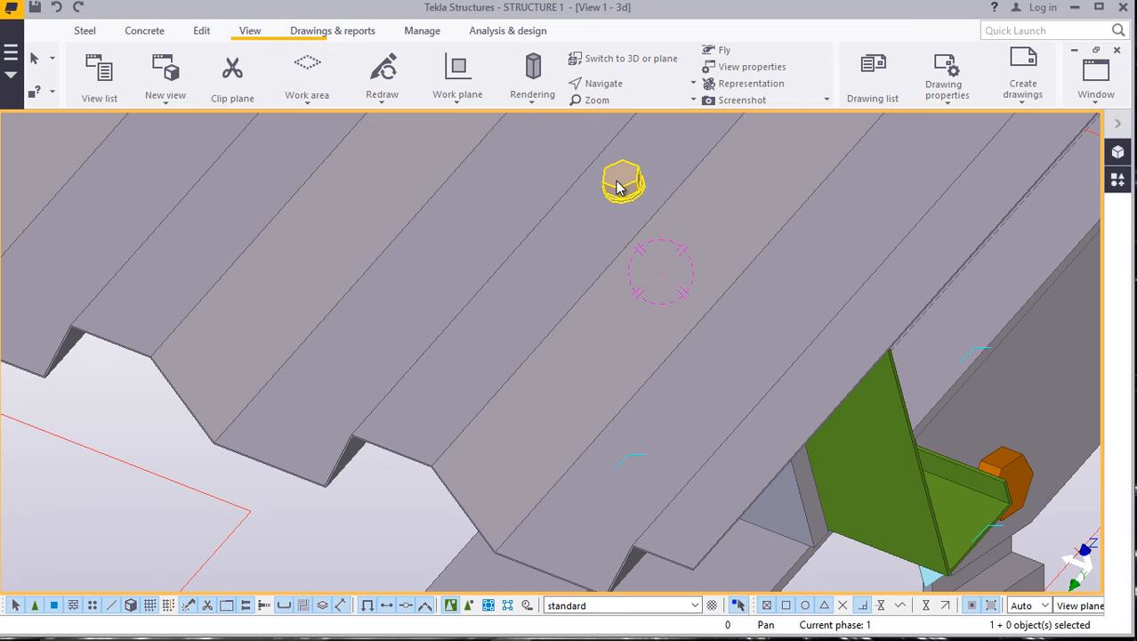
Copy the roof bolt from the midpoint of its rib crest's eave edge to the midpoint of the adjacent crest, 175 mm away.
right_click(623, 186)
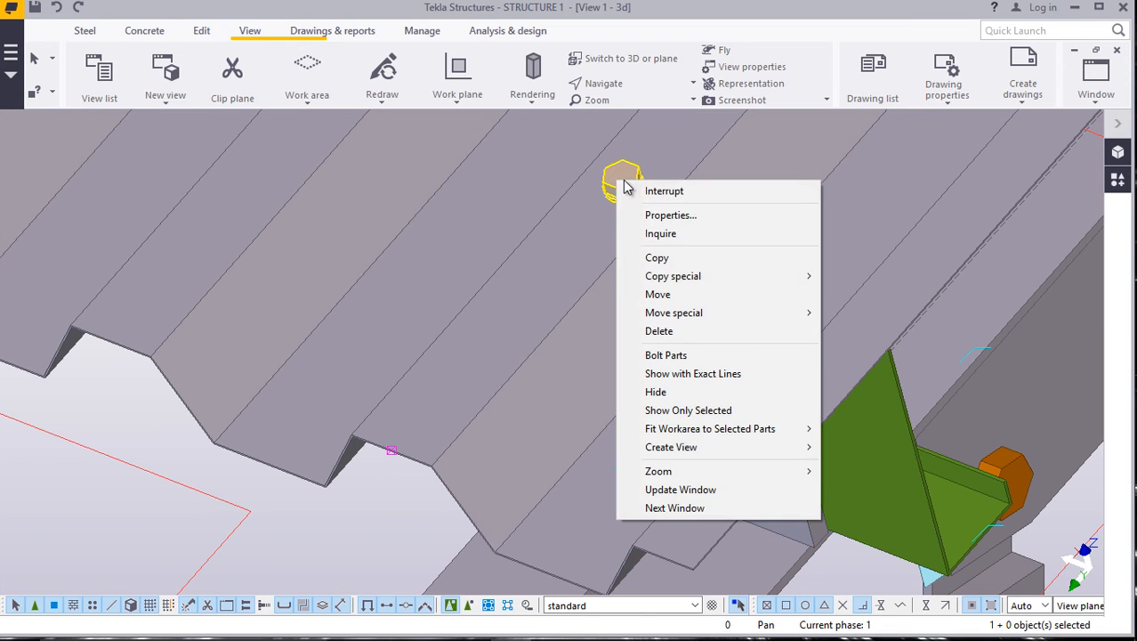
left_click(704, 258)
scroll(625, 325, "down", 2)
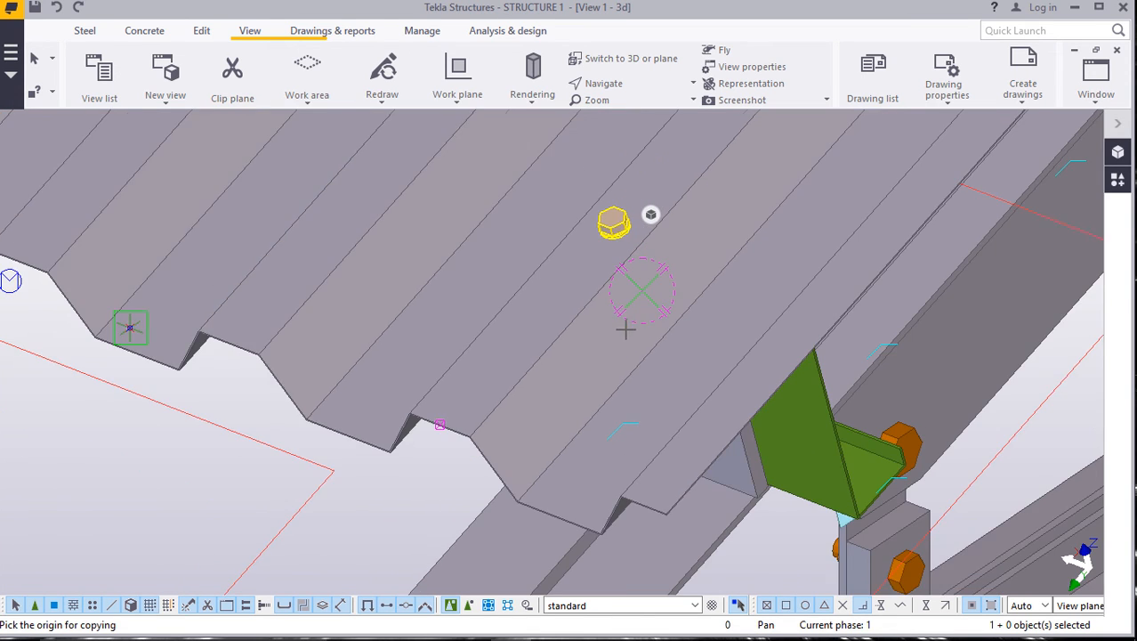
scroll(454, 417, "up", 5)
scroll(455, 408, "up", 2)
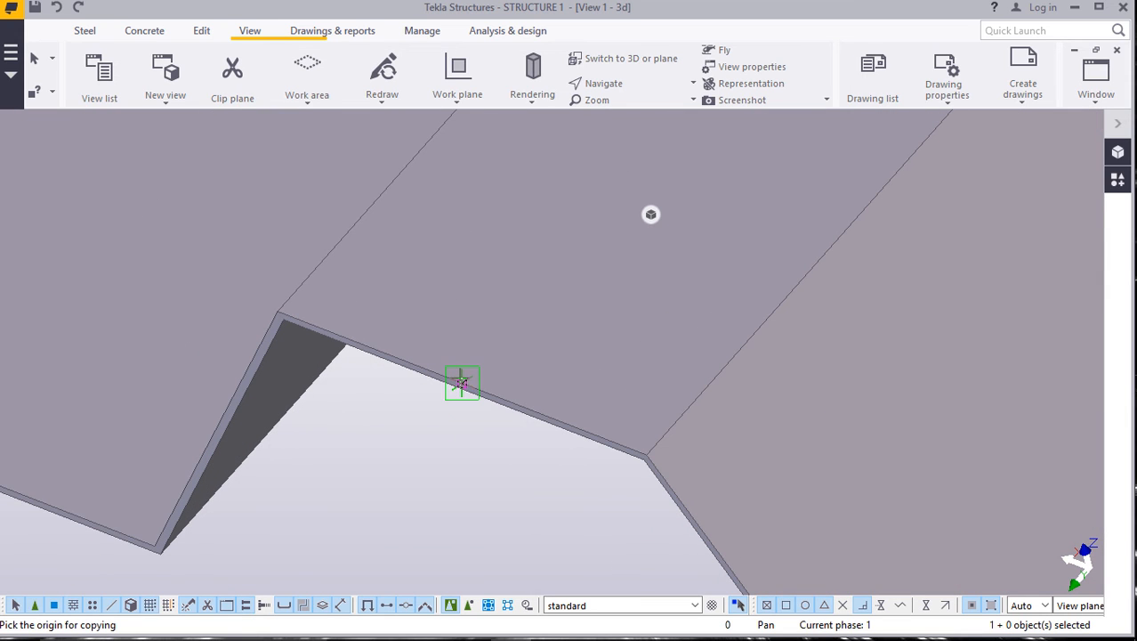
scroll(657, 377, "down", 7)
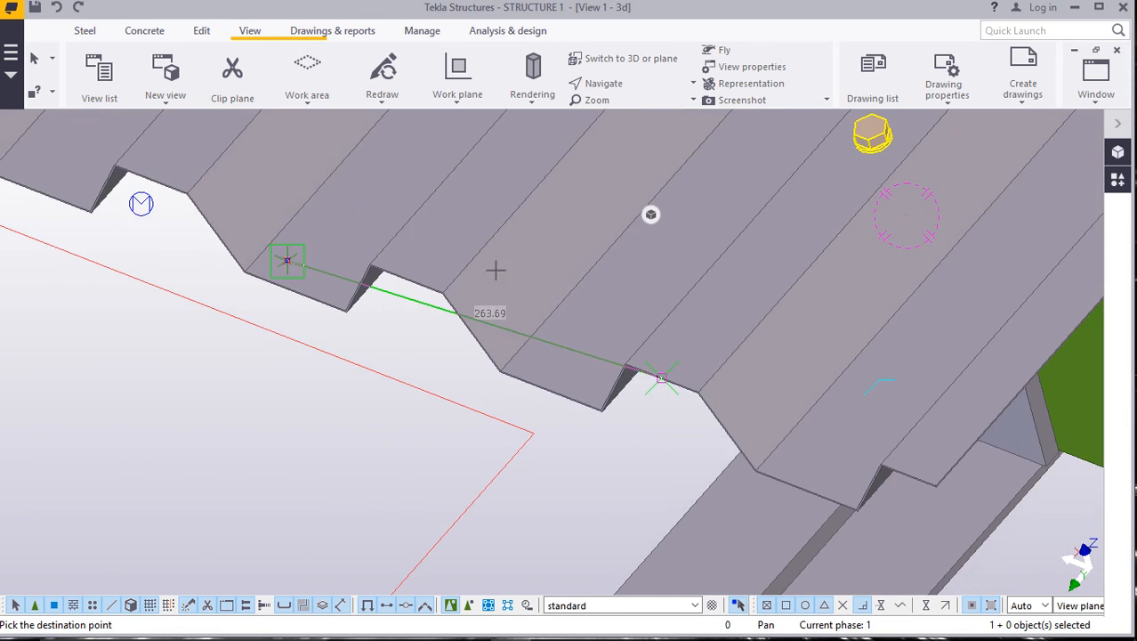
scroll(354, 236, "up", 2)
scroll(403, 272, "up", 3)
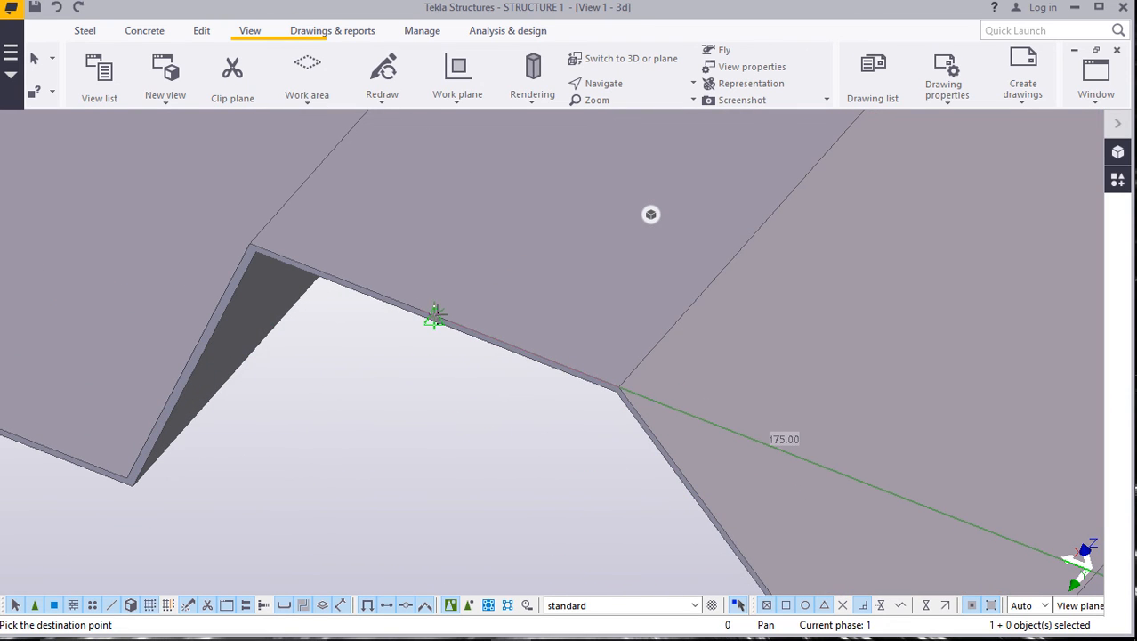
scroll(433, 318, "down", 6)
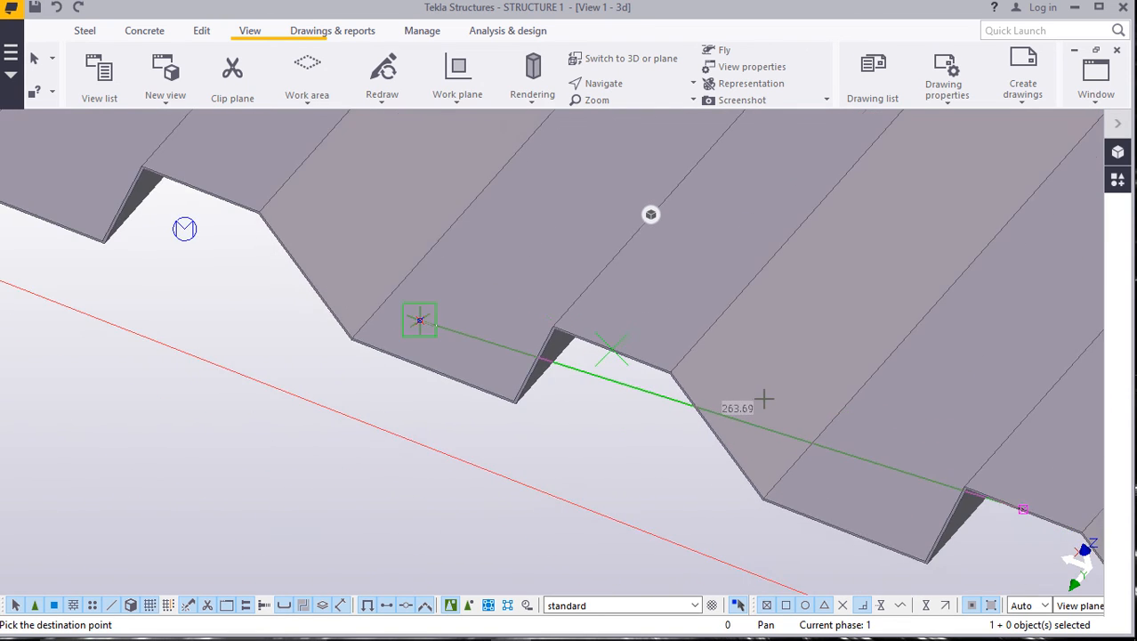
Place bolt copies at the eave-edge midpoints of the following two rib crests, 350 mm and 525 mm from the copy origin.
scroll(634, 386, "up", 6)
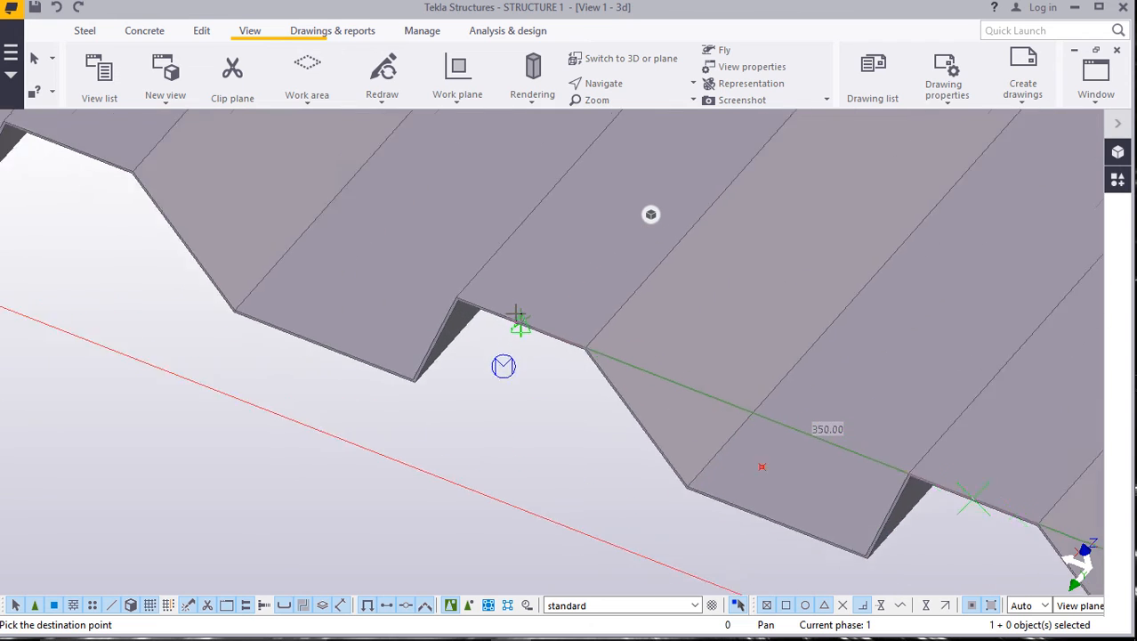
scroll(525, 335, "down", 6)
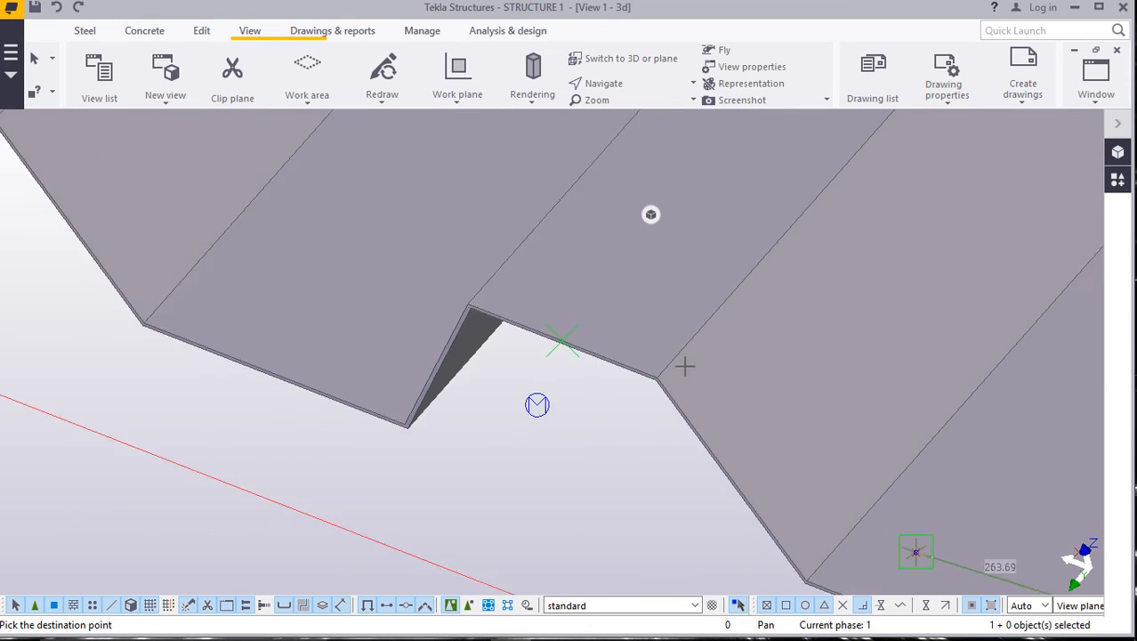
scroll(532, 299, "up", 5)
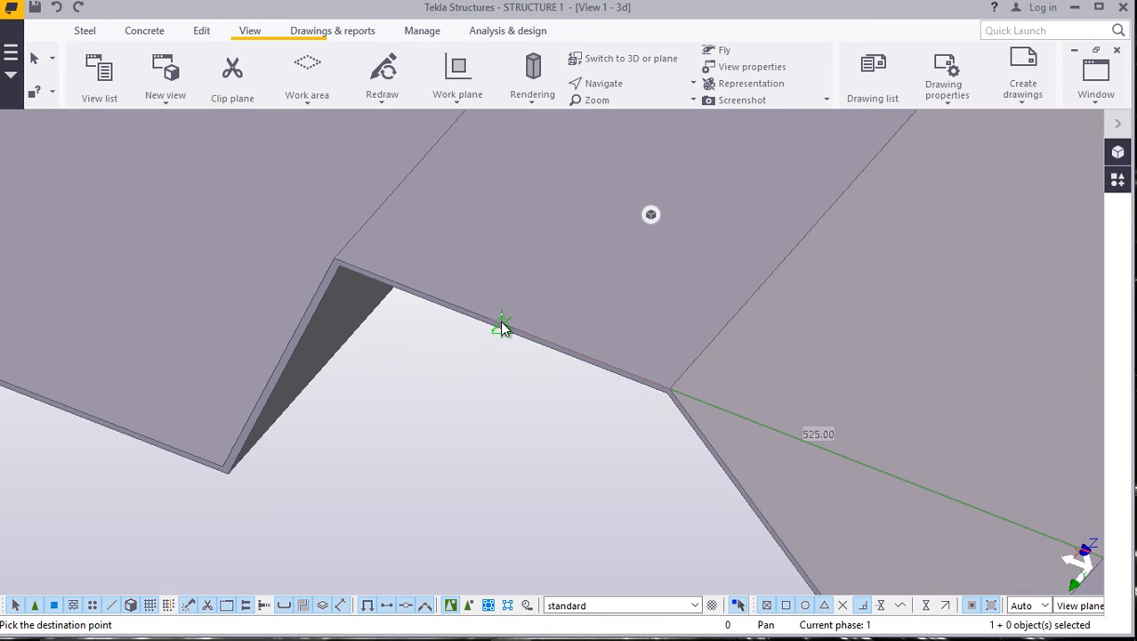
scroll(502, 321, "down", 6)
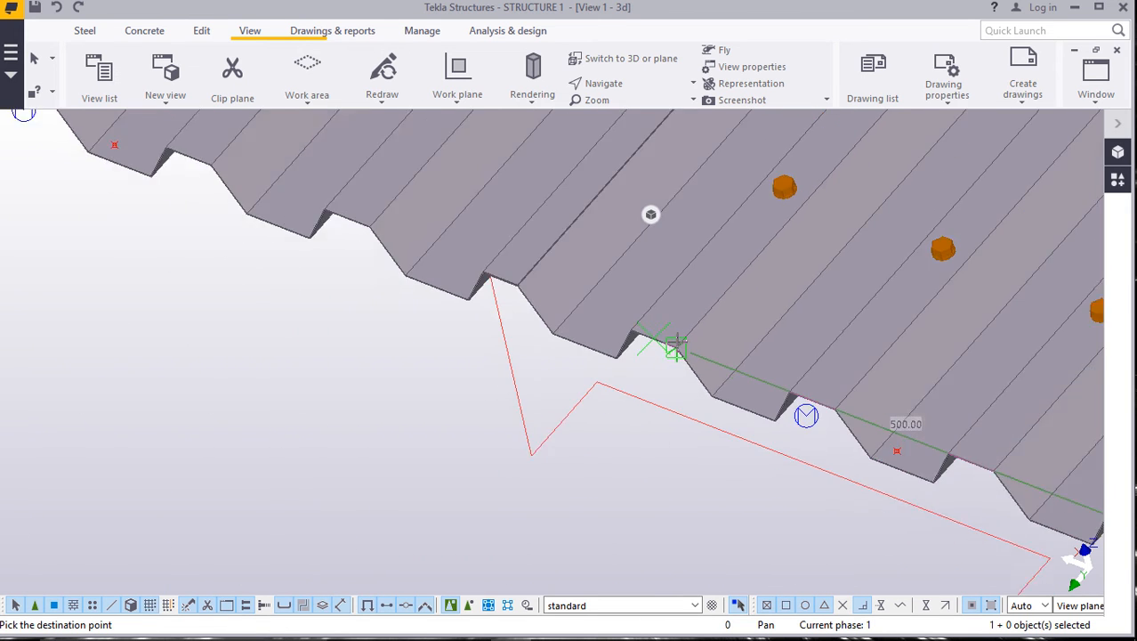
Place a bolt copy at the crest midpoint on the upper sheet where the first two panels overlap, about 694 mm from the origin.
scroll(553, 287, "up", 6)
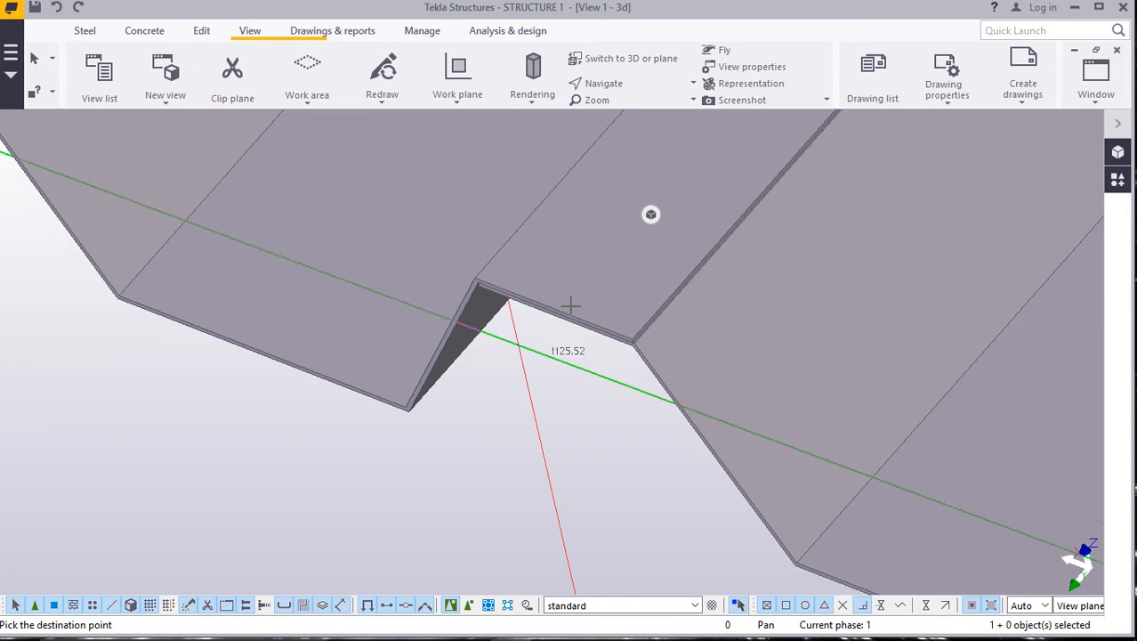
scroll(549, 307, "up", 5)
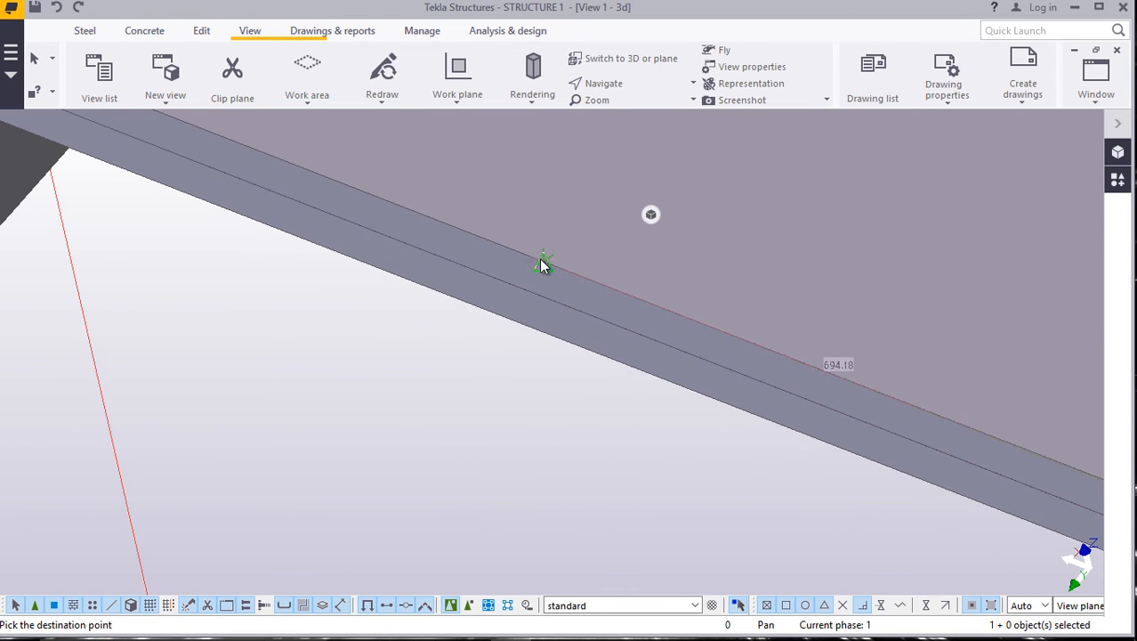
scroll(565, 313, "down", 4)
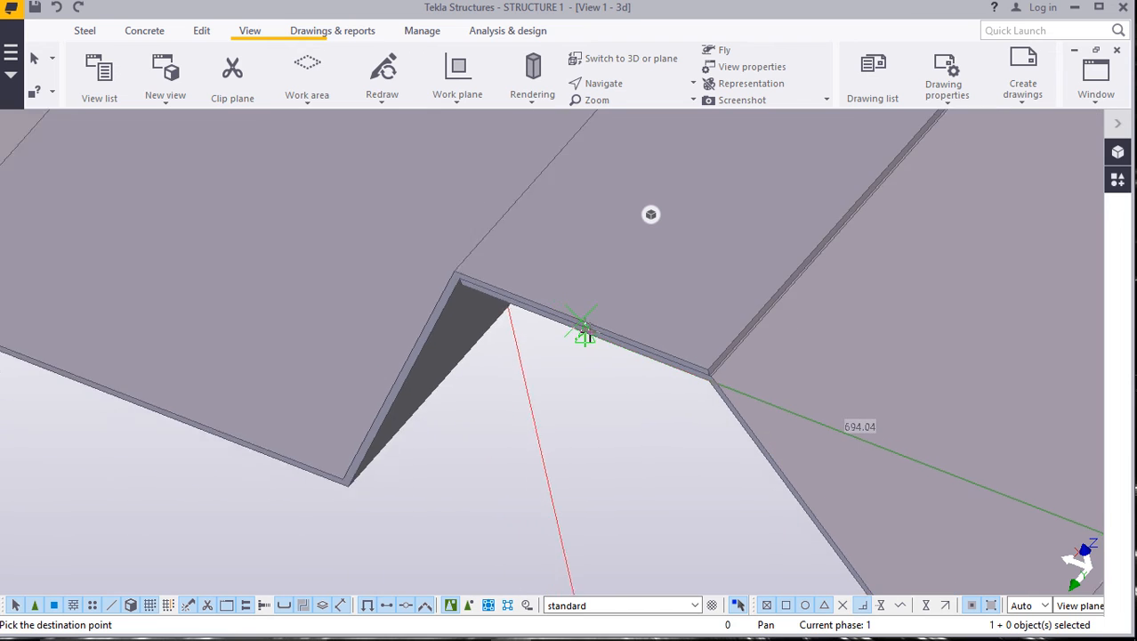
scroll(590, 331, "down", 5)
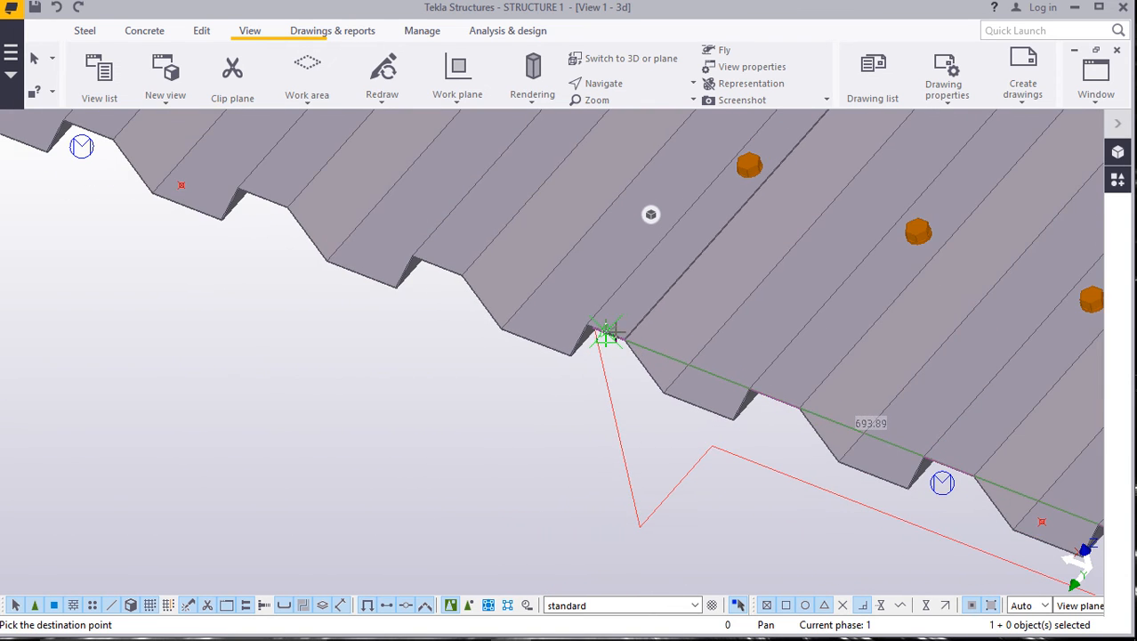
scroll(704, 252, "up", 5)
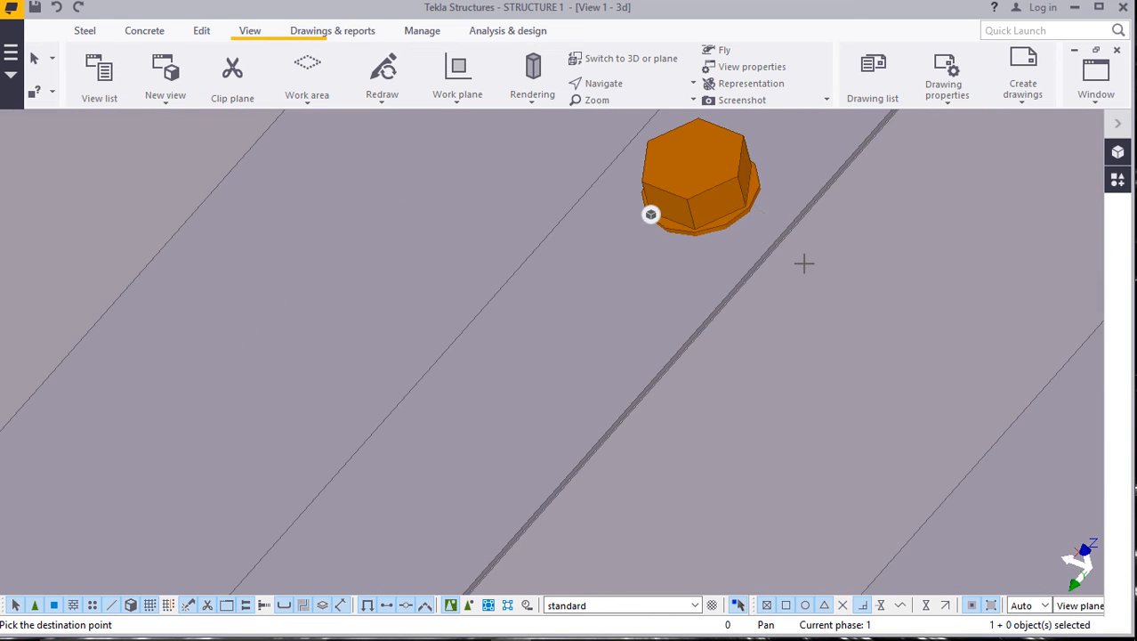
Place a bolt copy at the midpoint of the first single-sheet crest past the panel overlap, 862.79 mm from the origin.
scroll(804, 263, "down", 5)
scroll(424, 368, "up", 3)
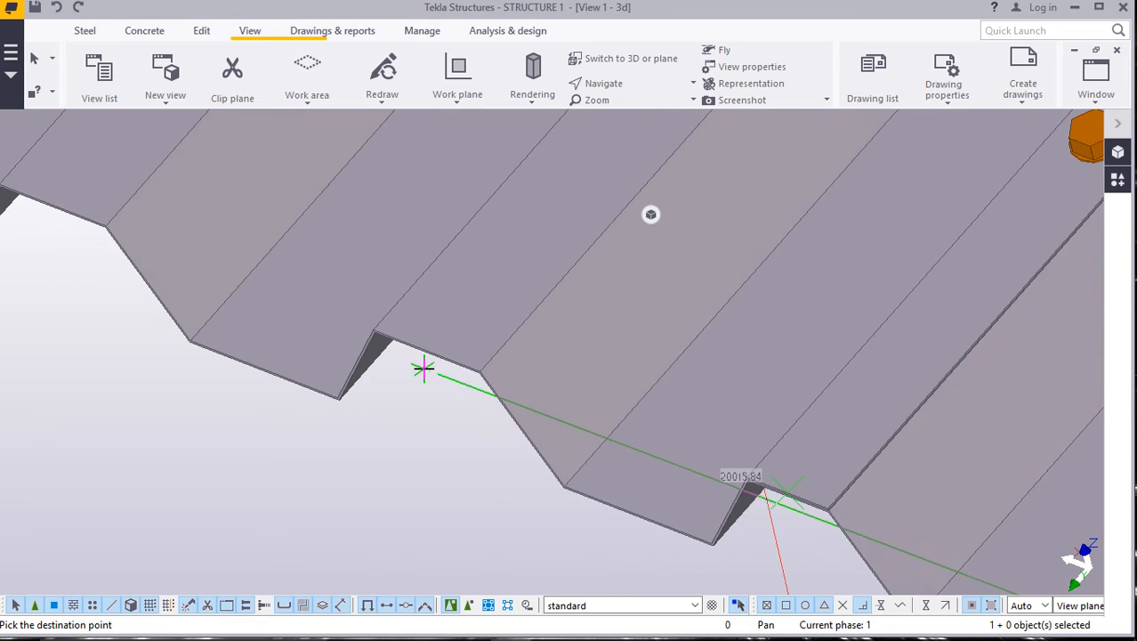
scroll(423, 368, "up", 4)
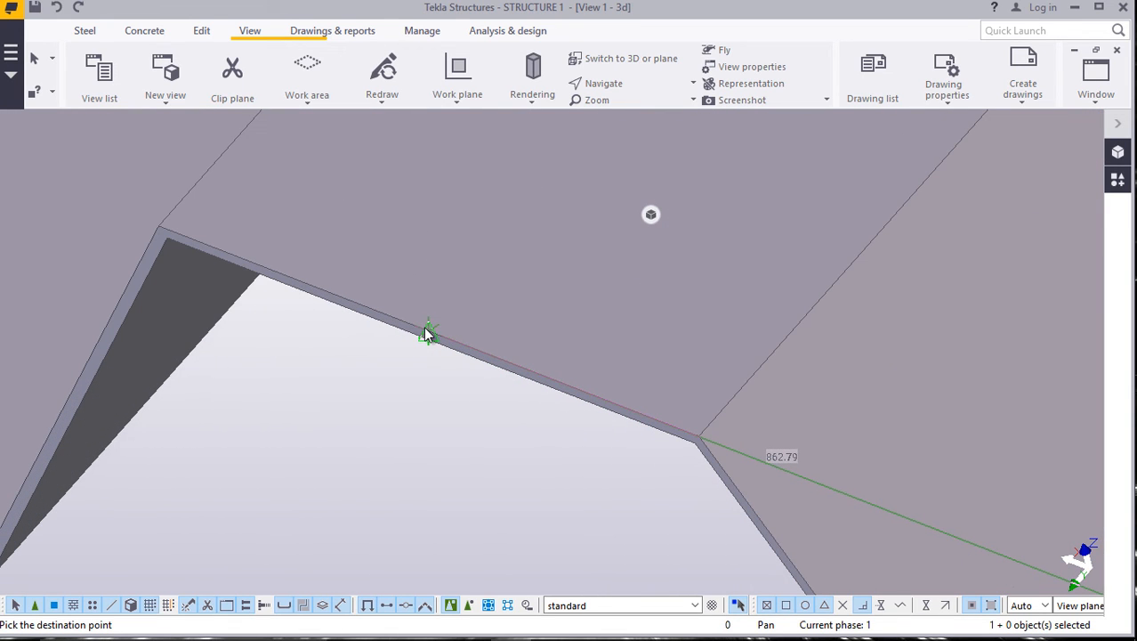
scroll(749, 318, "down", 6)
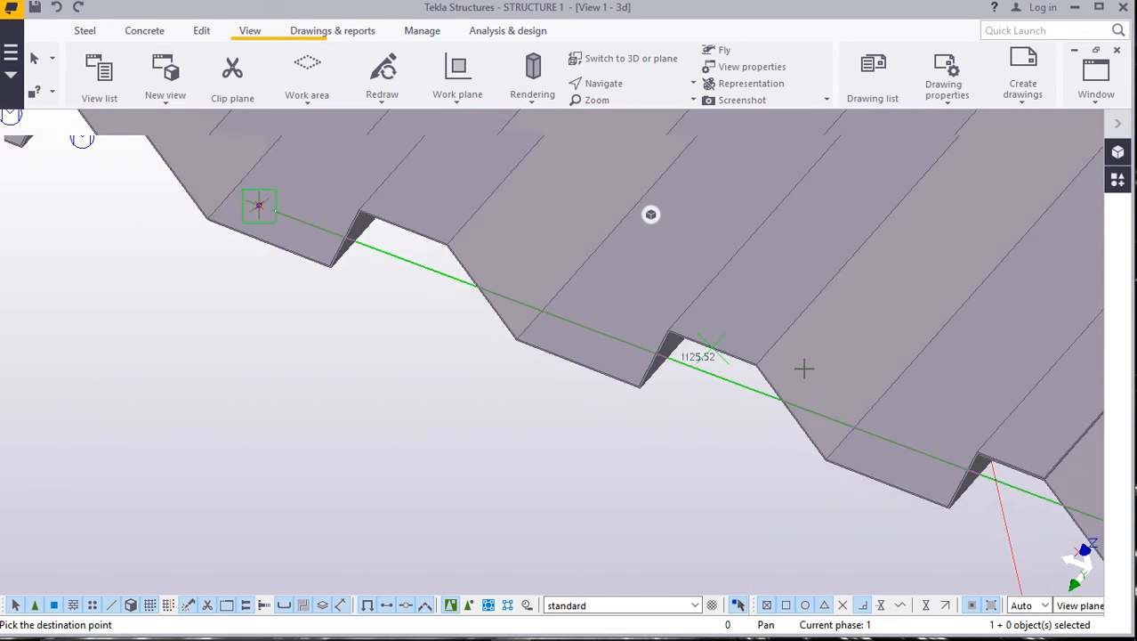
Continue the row with bolt copies at the following two rib crest midpoints, 1037.79 mm and 1212.79 mm from the origin.
scroll(797, 368, "down", 2)
scroll(633, 296, "up", 2)
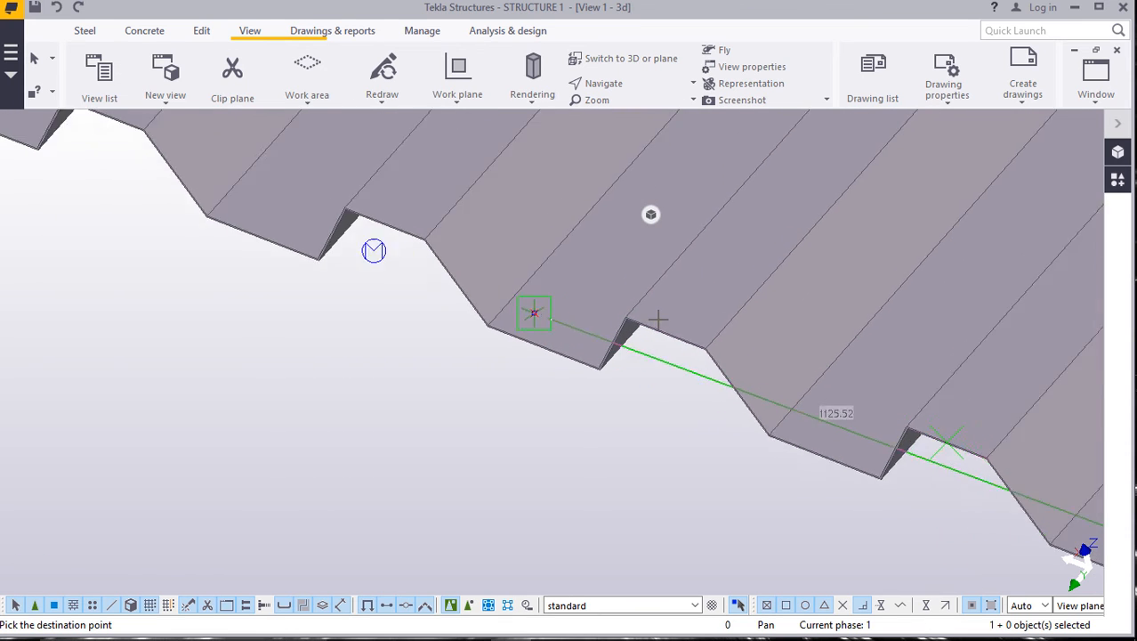
scroll(658, 322, "up", 5)
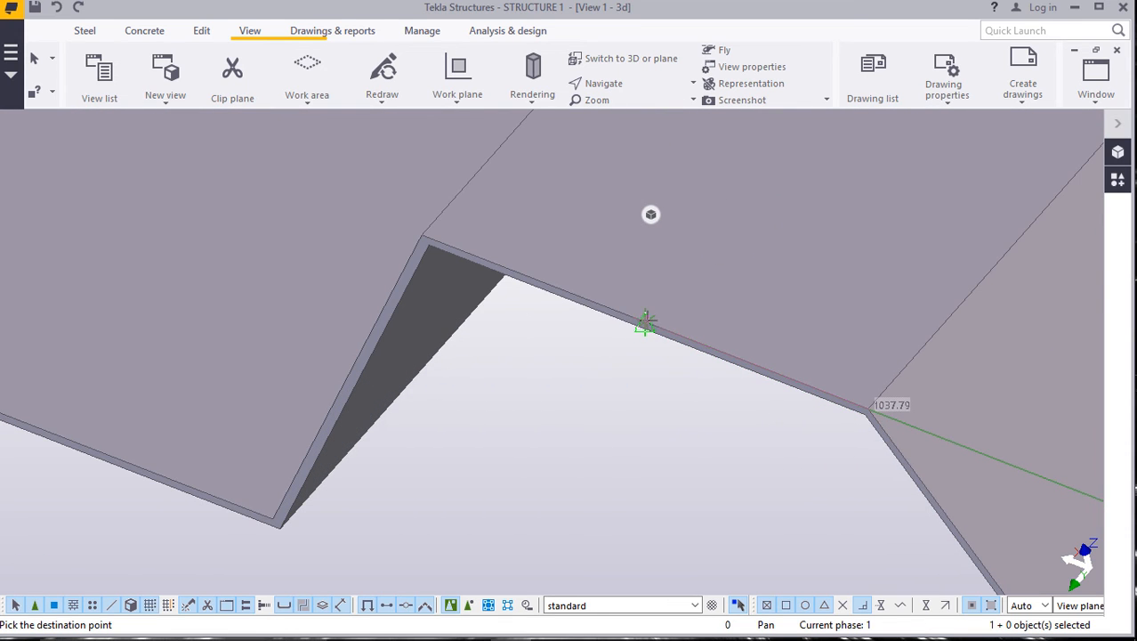
scroll(725, 338, "down", 7)
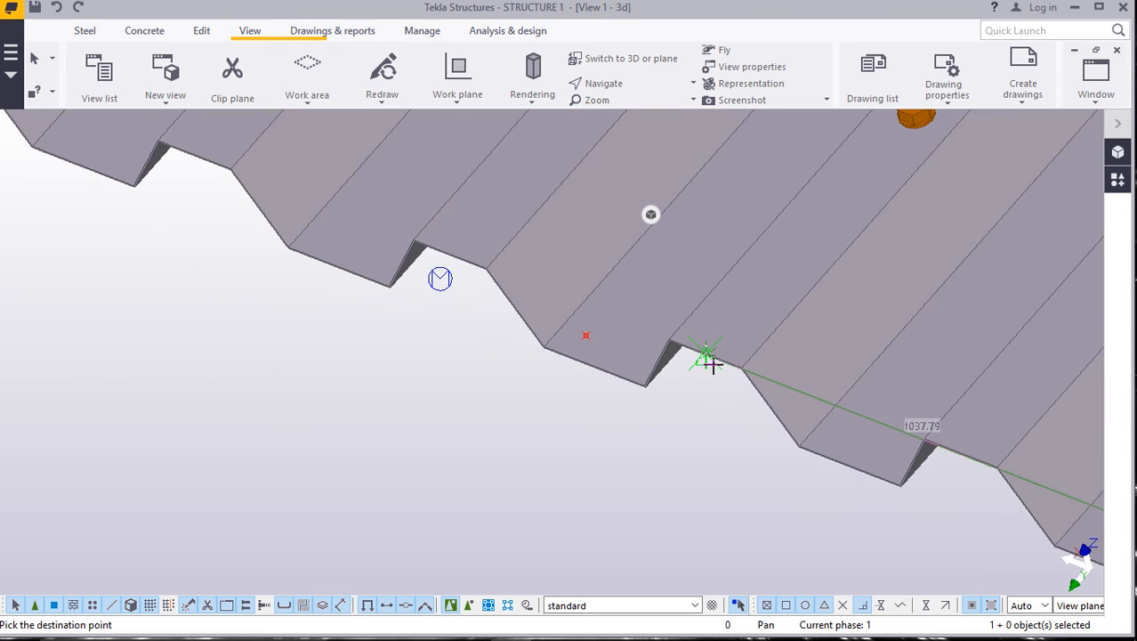
scroll(527, 294, "up", 5)
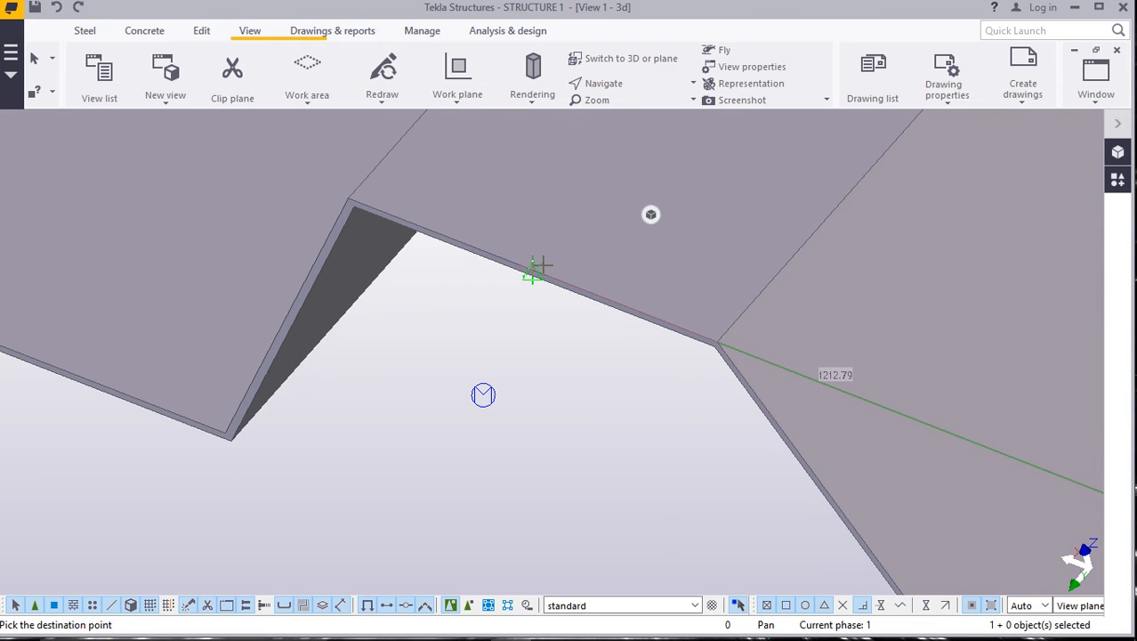
scroll(562, 296, "down", 7)
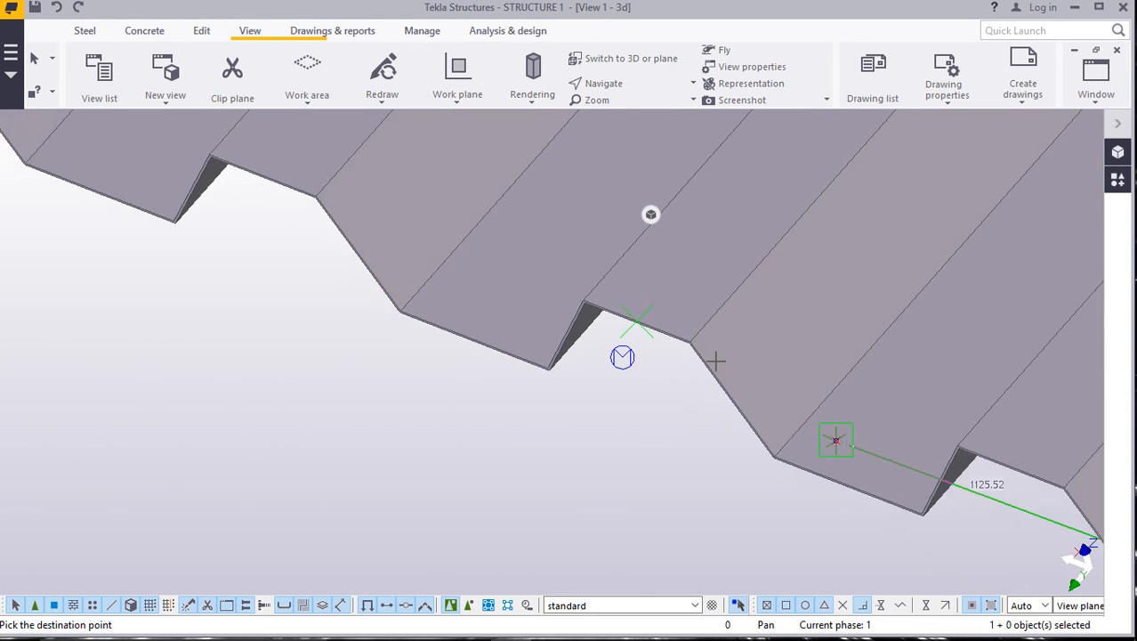
Add bolt copies at the next rib crest midpoint and at the second panel overlap's crest, 1556.97 mm from the origin.
scroll(689, 358, "down", 3)
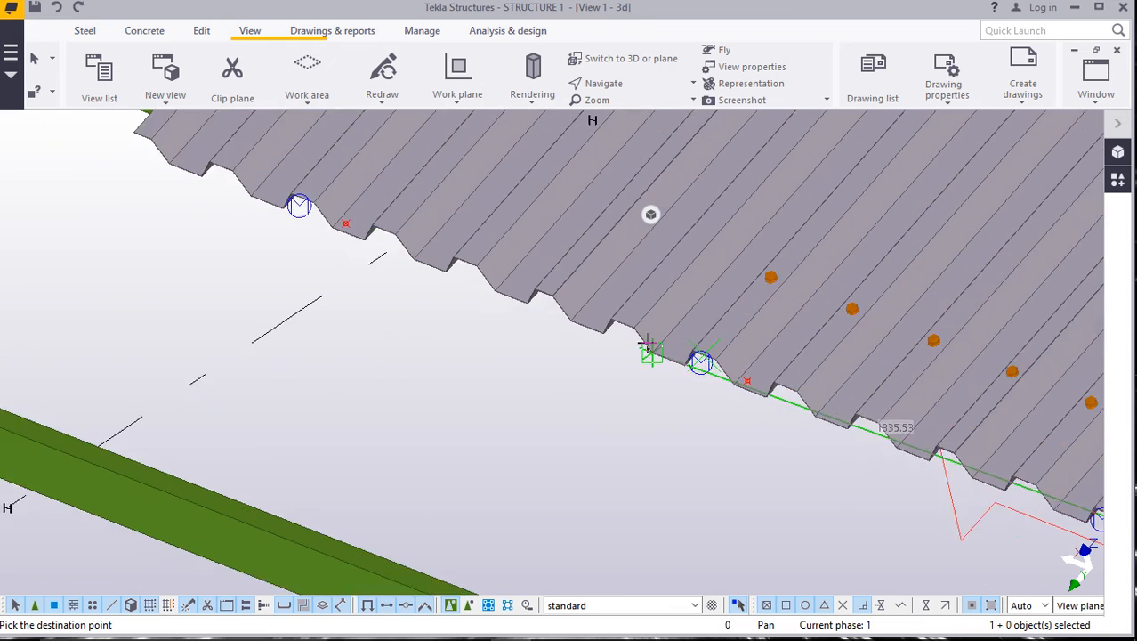
scroll(640, 347, "up", 5)
scroll(613, 343, "up", 4)
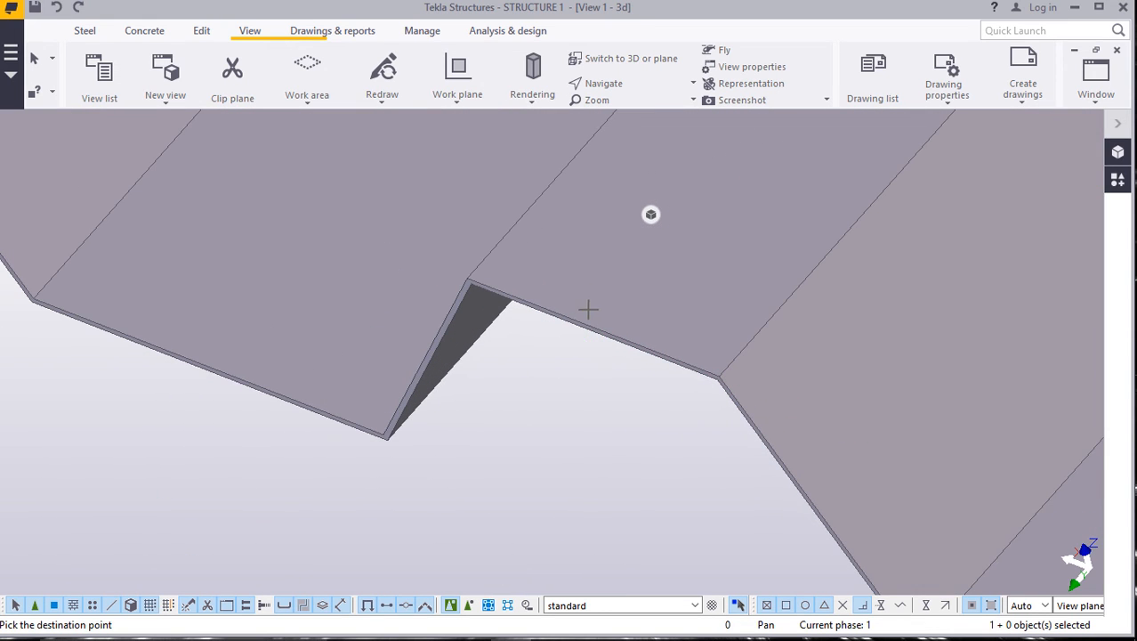
scroll(593, 325, "down", 3)
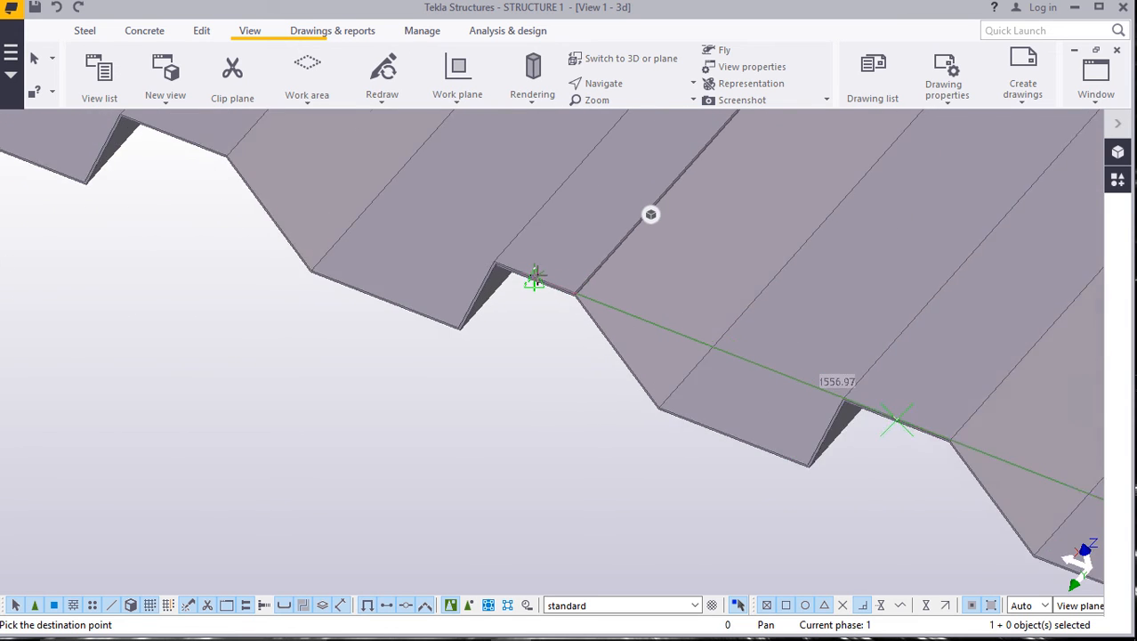
scroll(533, 278, "up", 5)
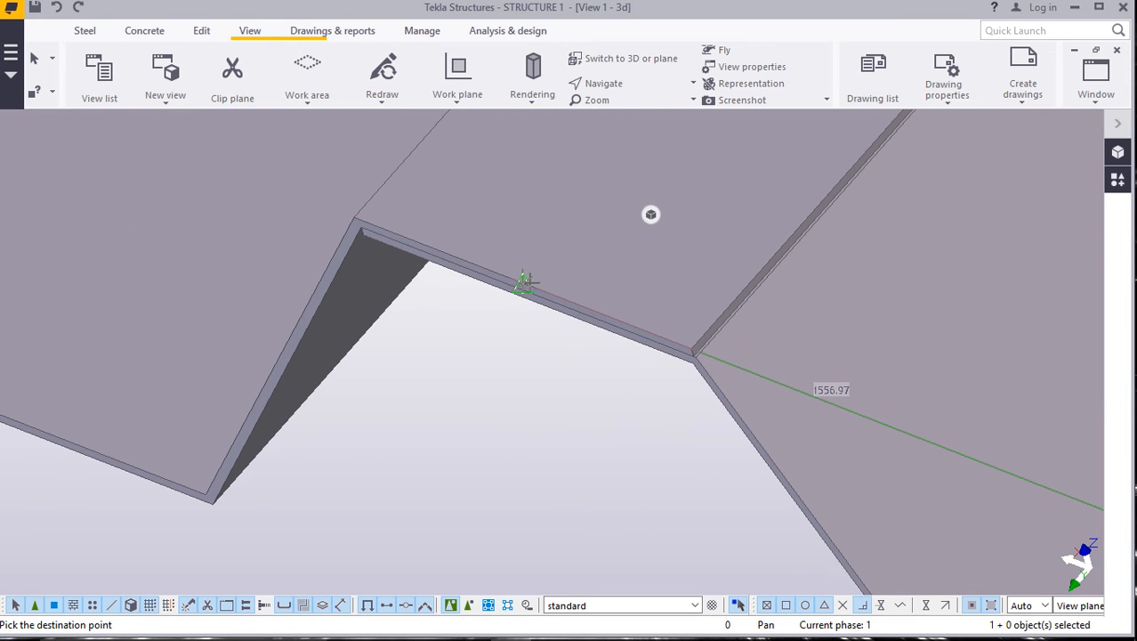
scroll(523, 285, "down", 5)
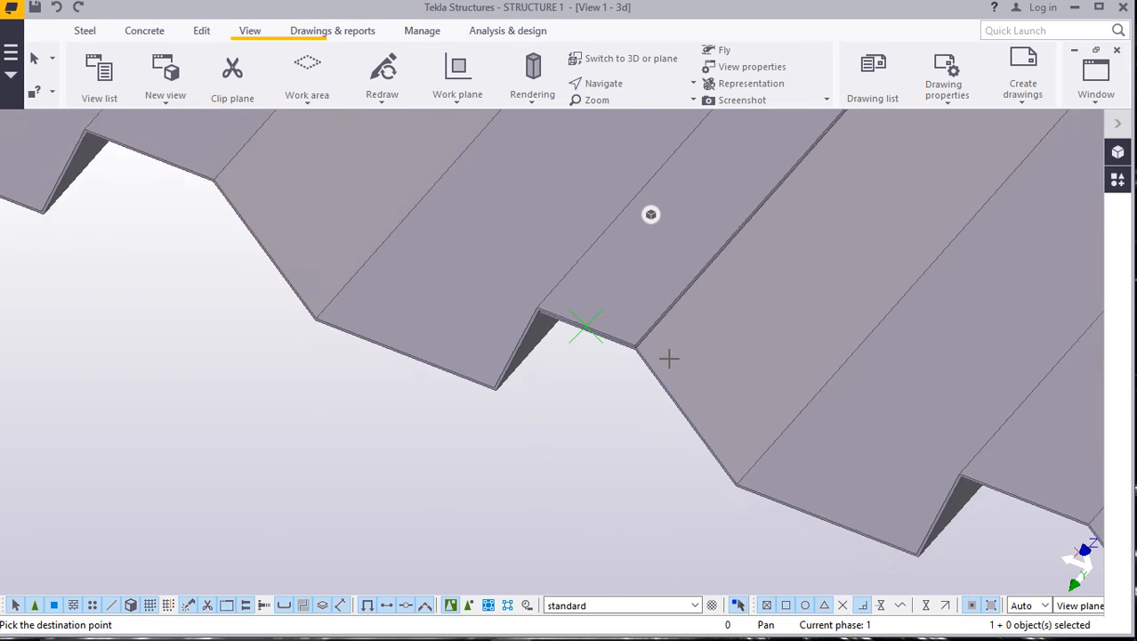
Place bolt copies at the next two rib crest midpoints along the eave, 1725.58 mm and 1900.58 mm from the origin.
scroll(604, 317, "up", 2)
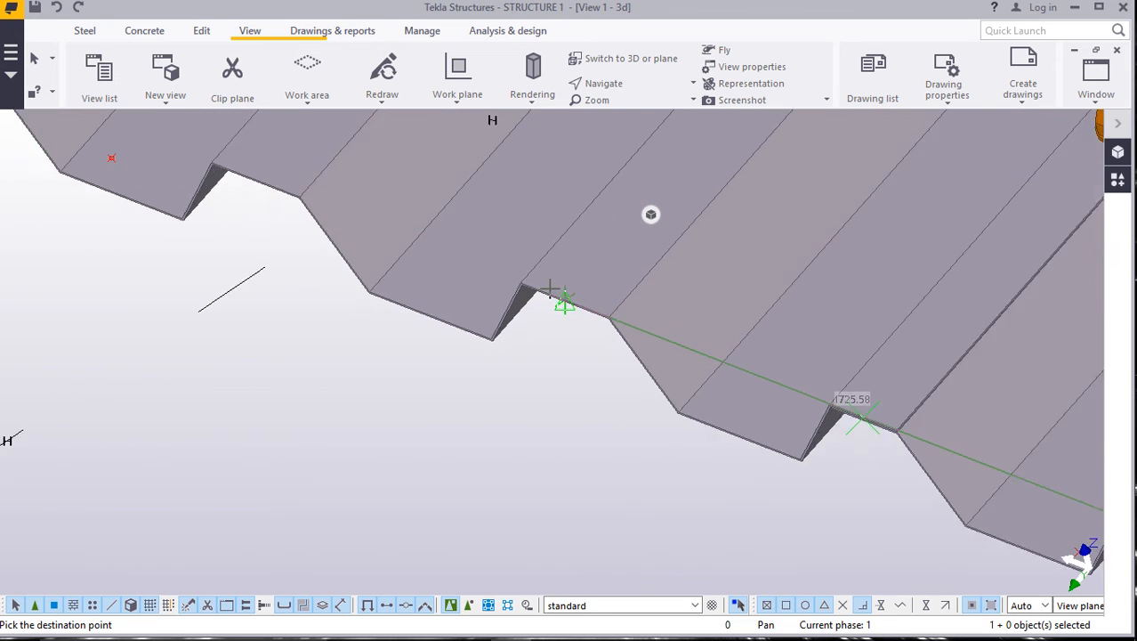
scroll(551, 290, "up", 6)
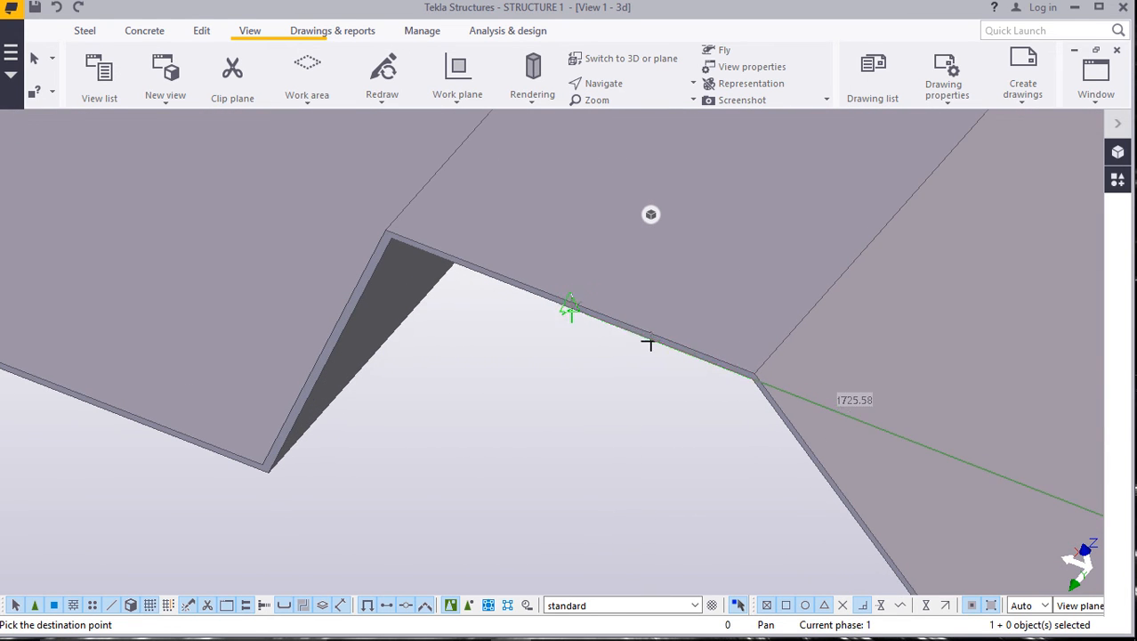
scroll(649, 344, "down", 5)
scroll(375, 221, "up", 3)
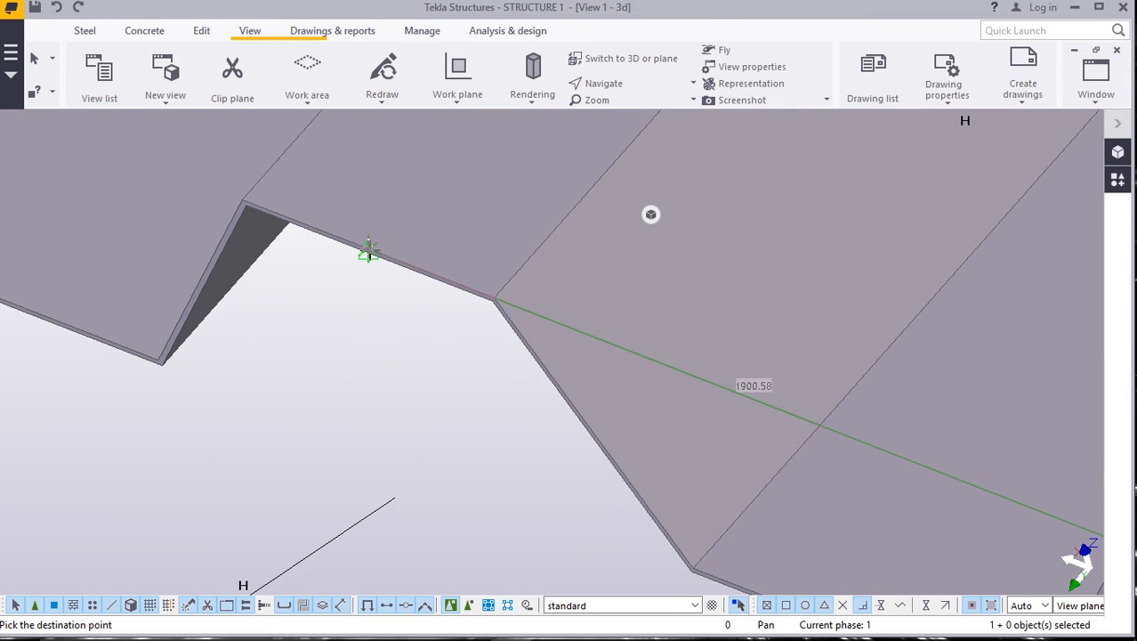
scroll(367, 252, "up", 2)
scroll(569, 289, "down", 6)
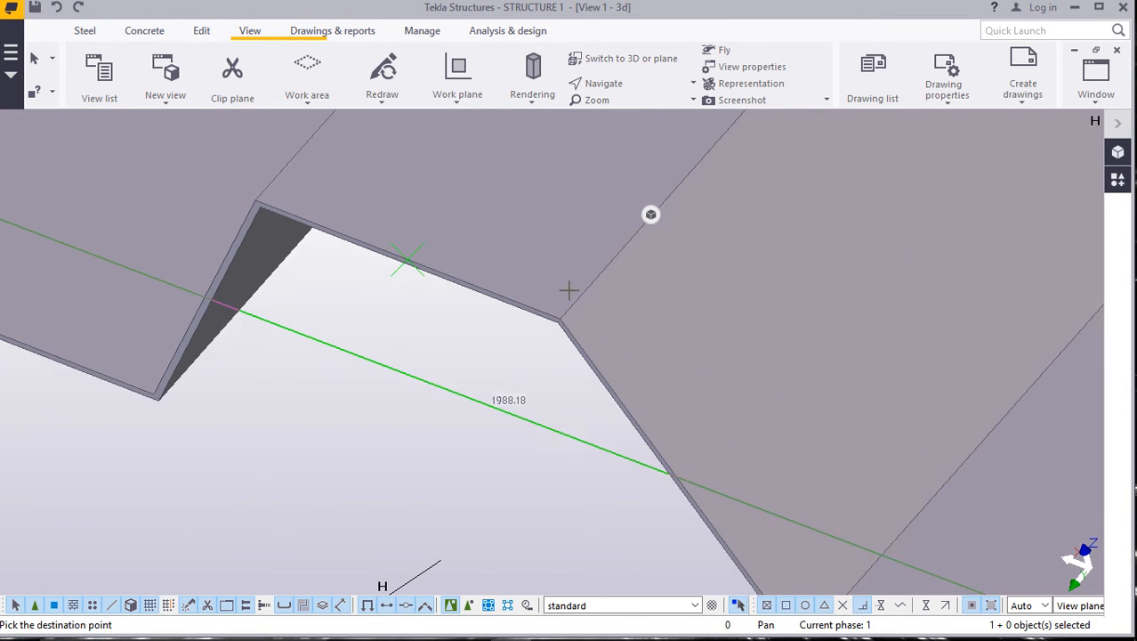
Copy the bolt to the last two rib crest midpoints before the sheeting's far edge, the final one 2250.57 mm from the origin, and end copying.
scroll(498, 325, "up", 5)
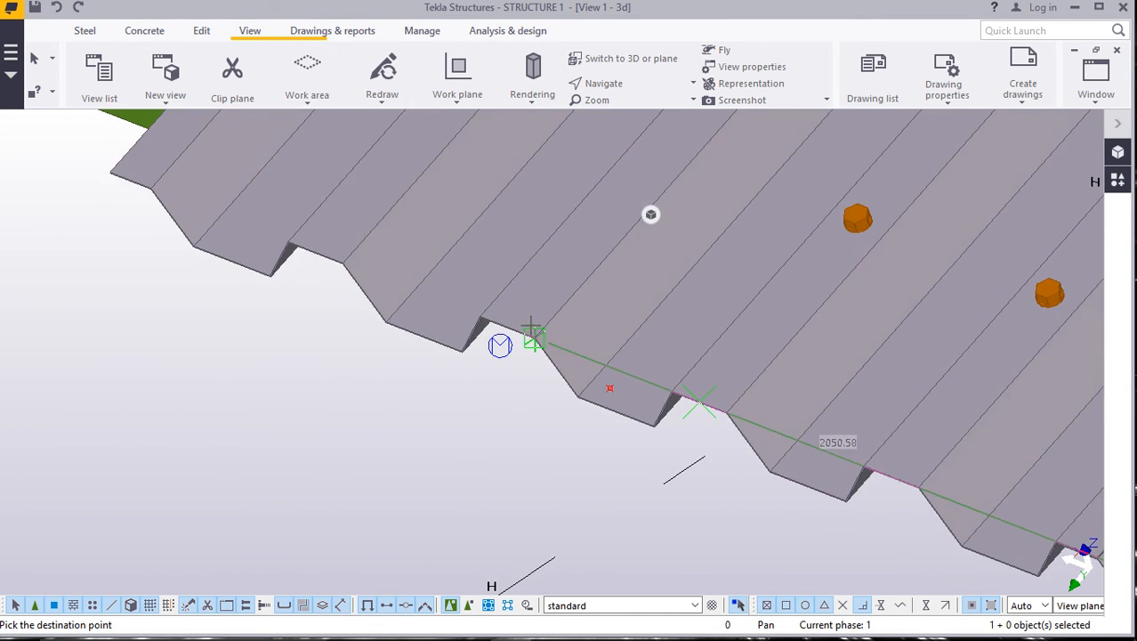
scroll(643, 372, "down", 4)
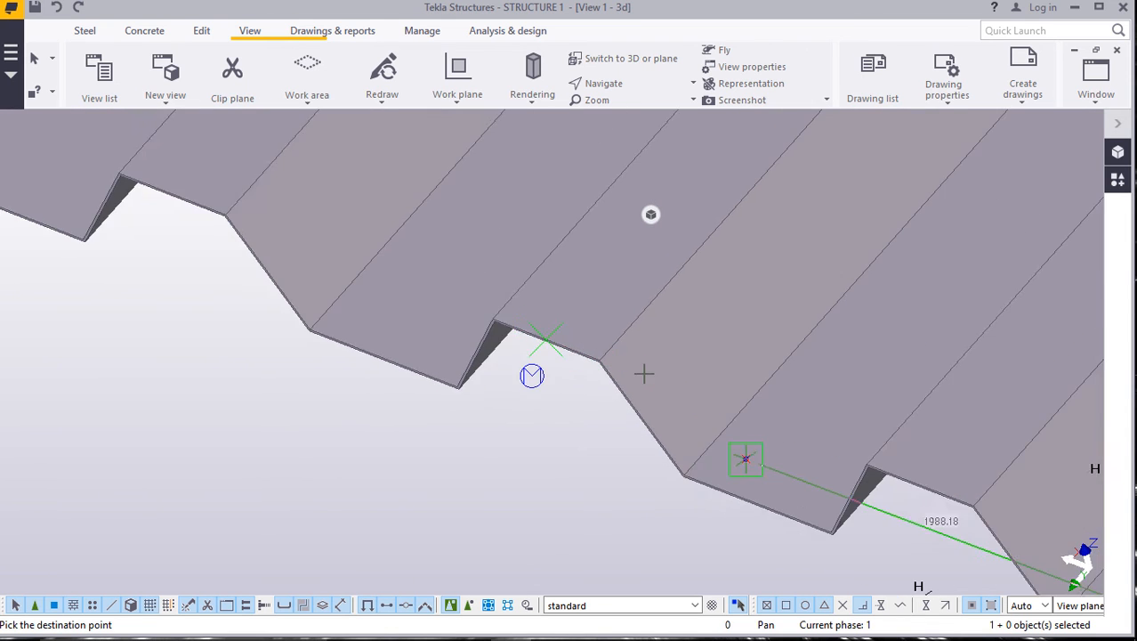
scroll(393, 268, "up", 5)
scroll(440, 262, "up", 4)
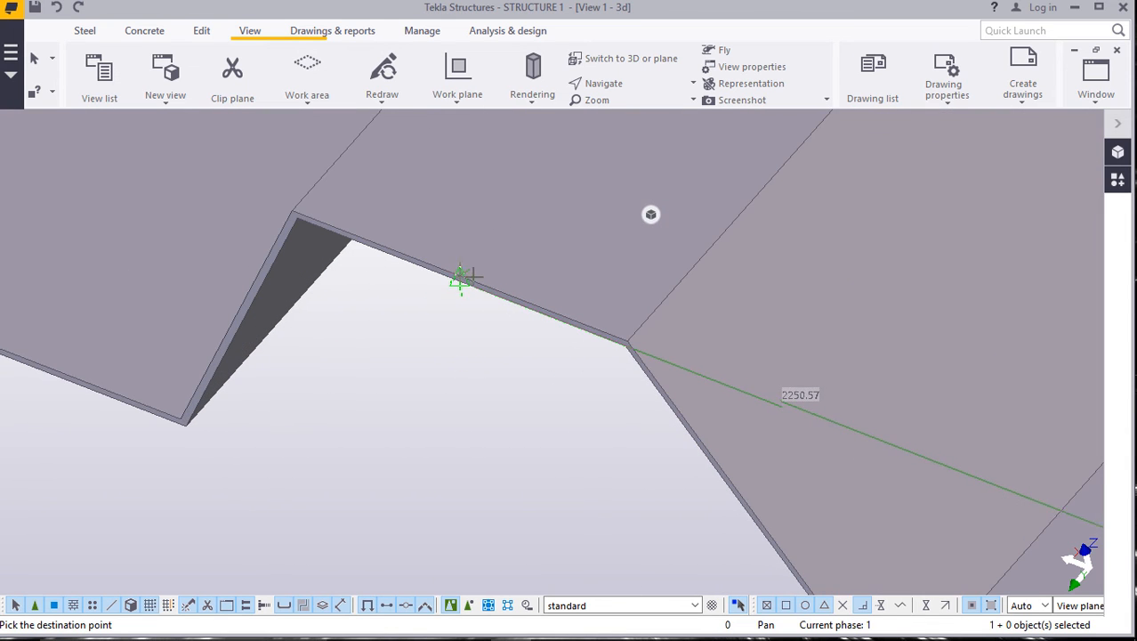
scroll(458, 283, "down", 3)
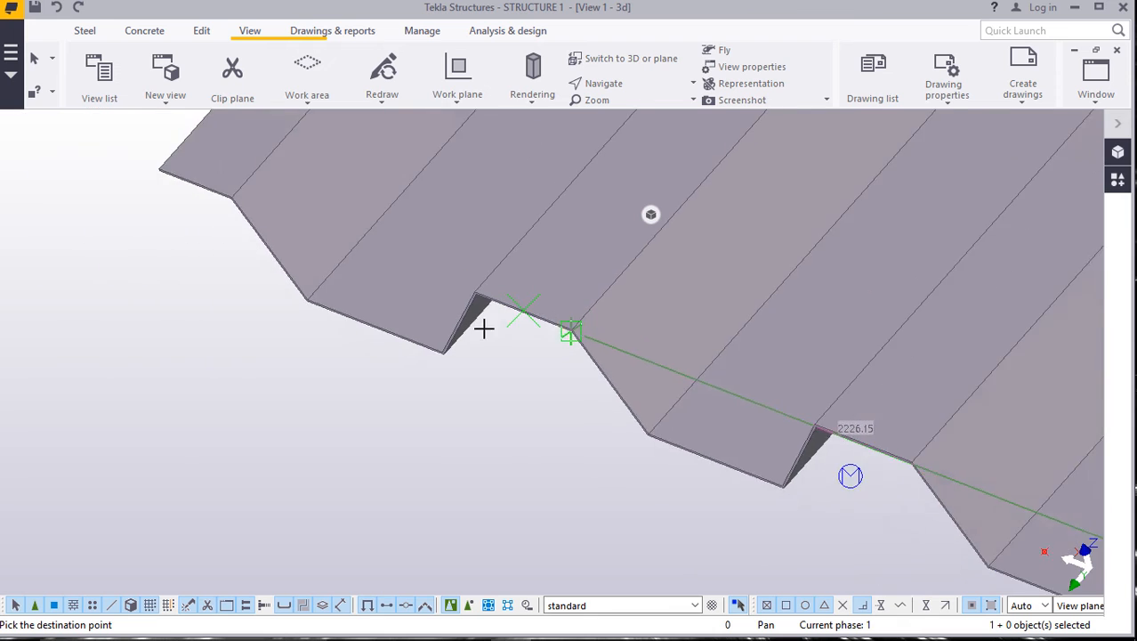
scroll(365, 328, "down", 3)
scroll(358, 321, "up", 3)
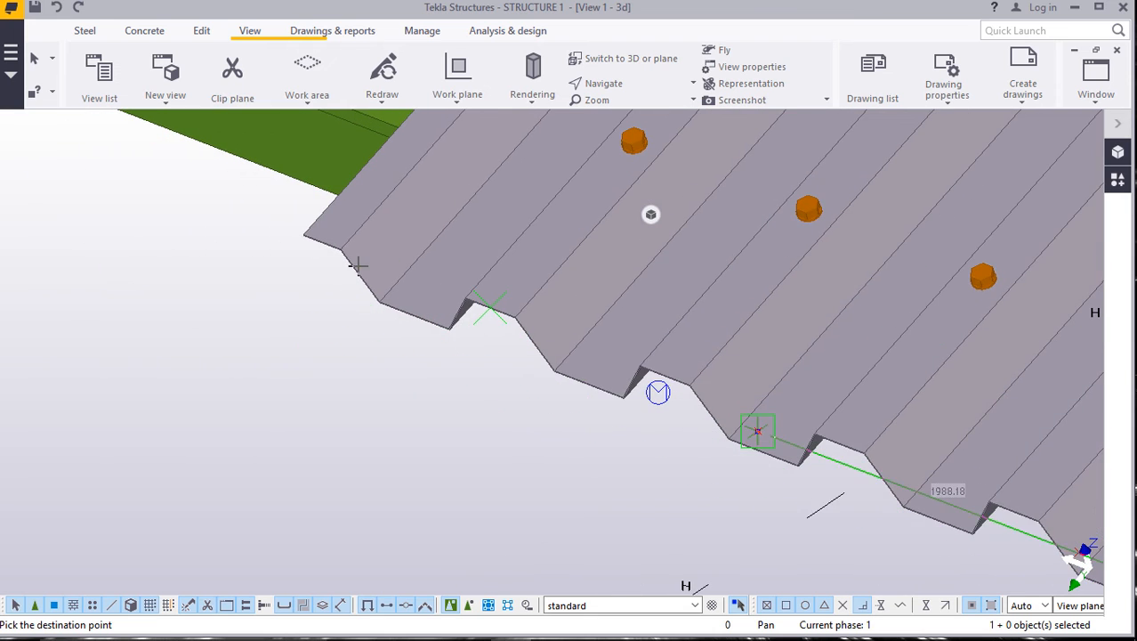
right_click(258, 331)
left_click(292, 331)
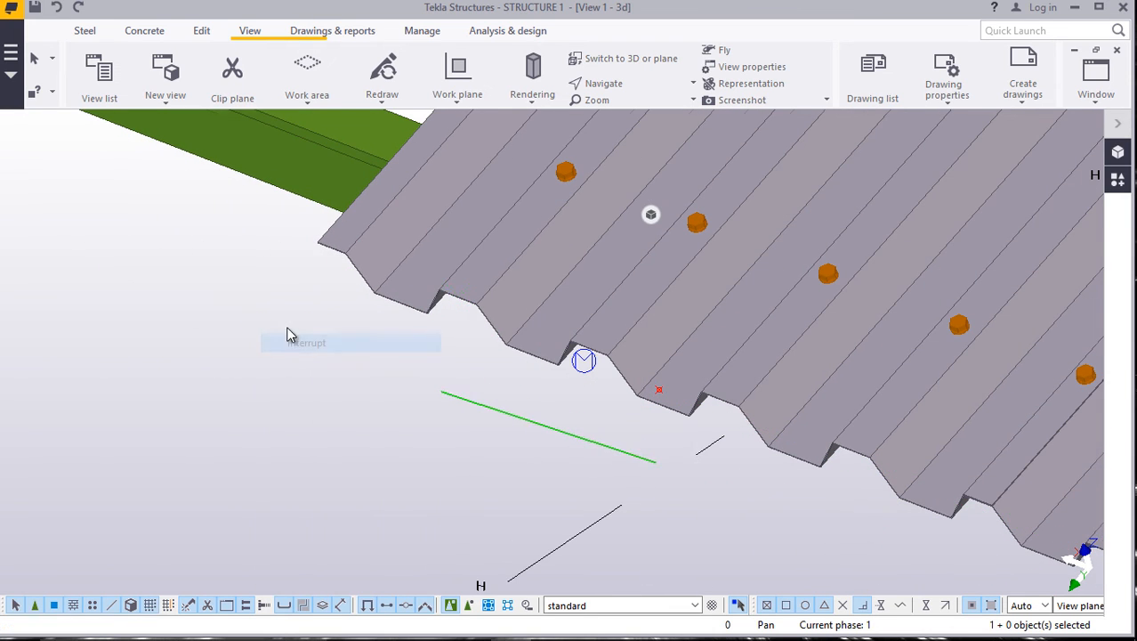
Select the eave purlin bolts on the first roof panel, starting with the bolt nearest the gable edge, up to the first panel overlap.
scroll(279, 298, "down", 4)
scroll(280, 247, "down", 3)
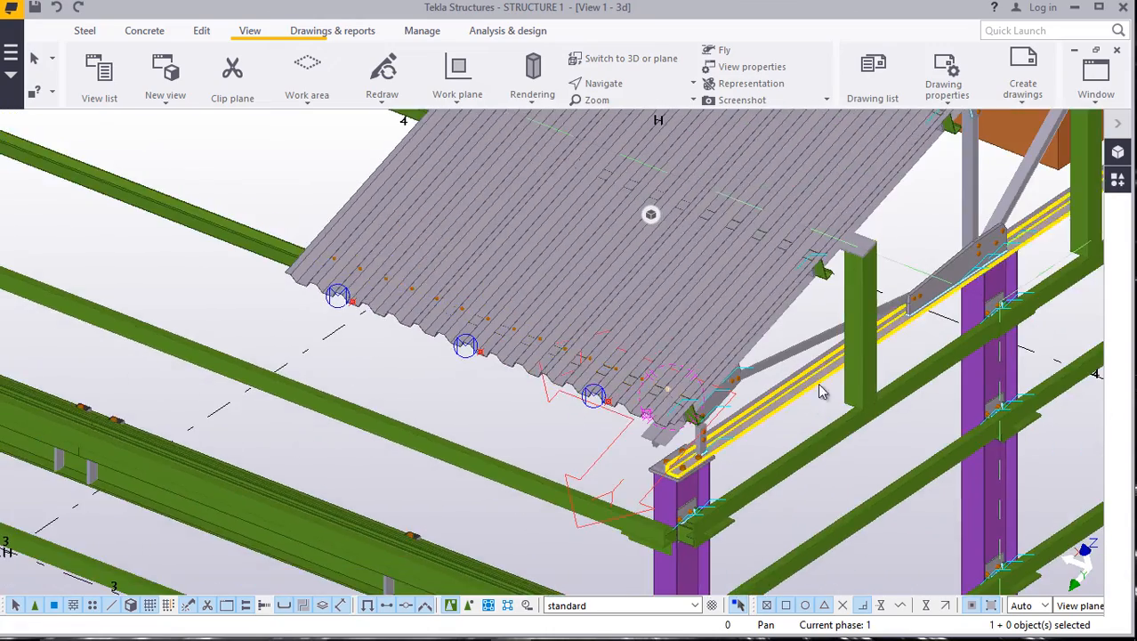
scroll(739, 397, "up", 9)
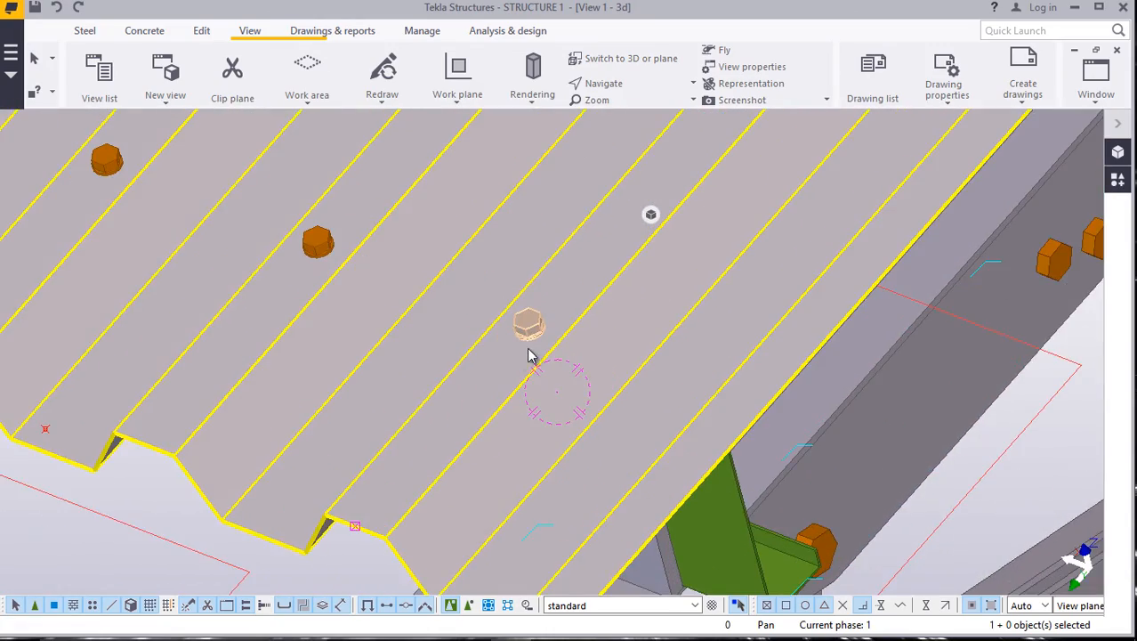
scroll(528, 356, "up", 2)
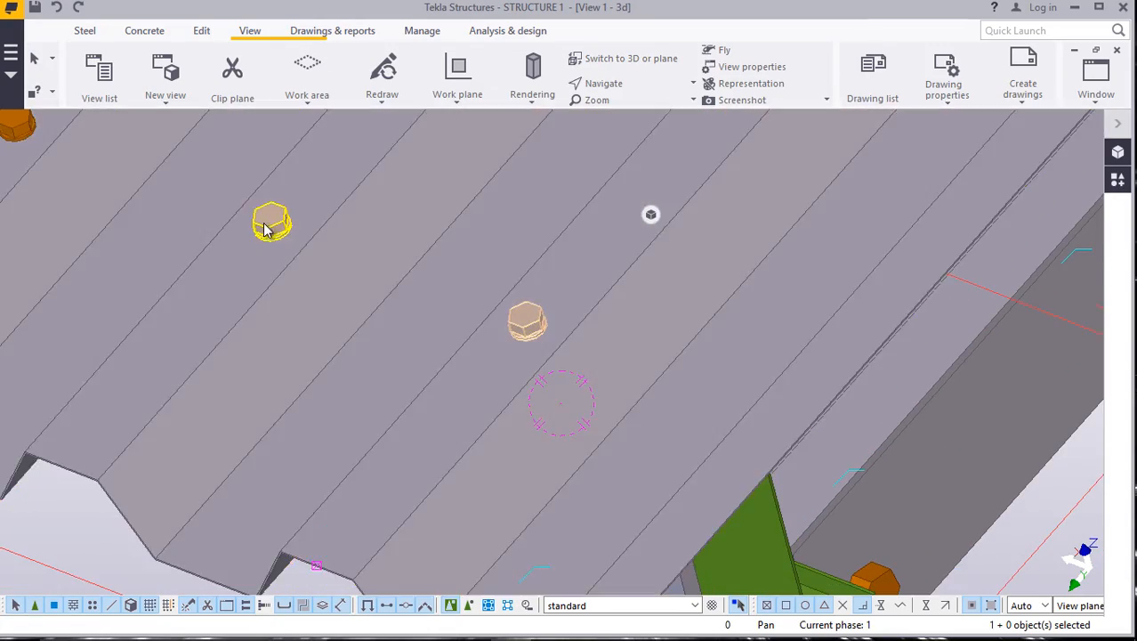
left_click(264, 229, "ctrl")
scroll(698, 394, "down", 4)
scroll(475, 301, "up", 2)
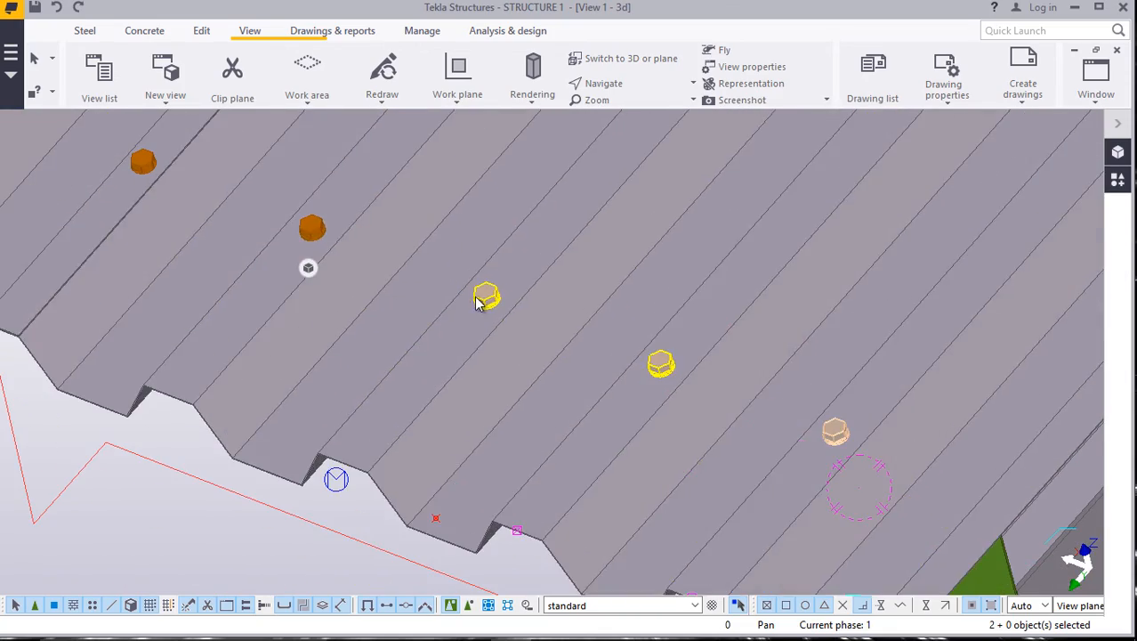
left_click(478, 299, "ctrl")
left_click(309, 236, "ctrl")
scroll(587, 318, "down", 4)
scroll(296, 185, "up", 6)
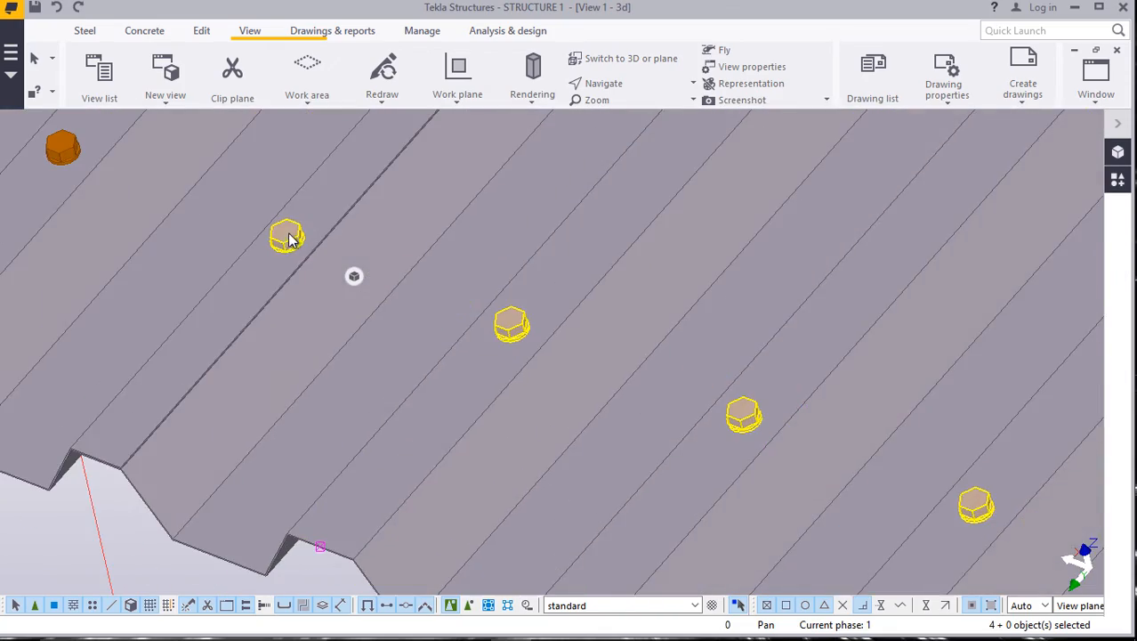
Add all remaining eave purlin bolts to the selection, from the first panel overlap to the sheeting's far edge.
left_click(289, 239, "ctrl")
scroll(482, 294, "down", 2)
scroll(178, 184, "up", 2)
left_click(189, 201, "ctrl")
scroll(623, 285, "down", 4)
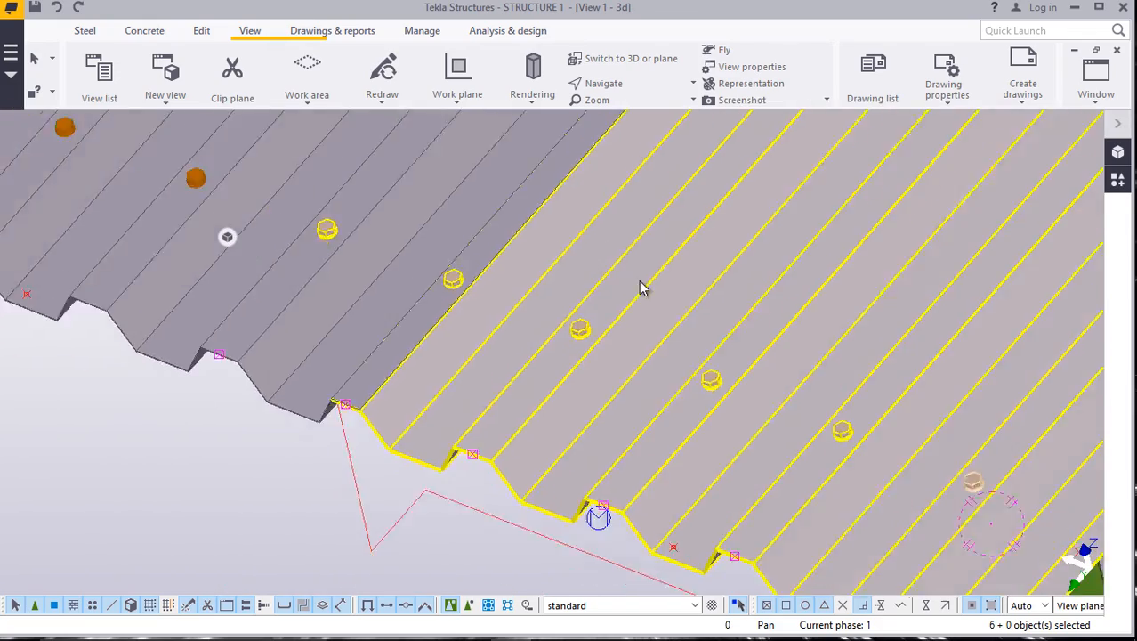
scroll(315, 199, "up", 1)
left_click(304, 196, "ctrl")
scroll(664, 325, "down", 4)
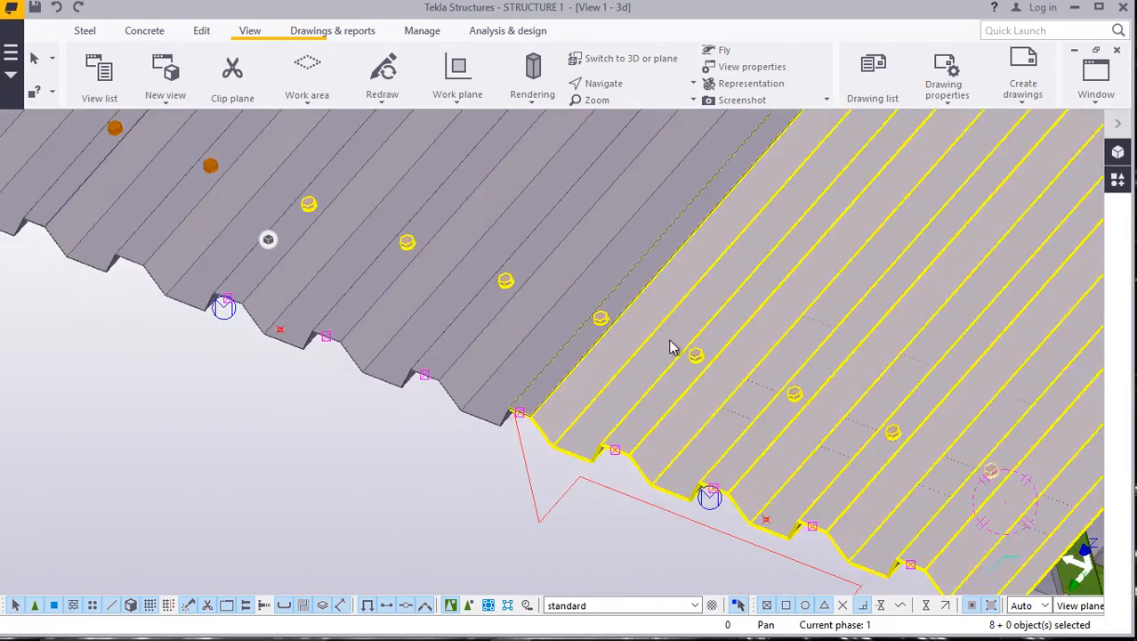
scroll(389, 242, "up", 5)
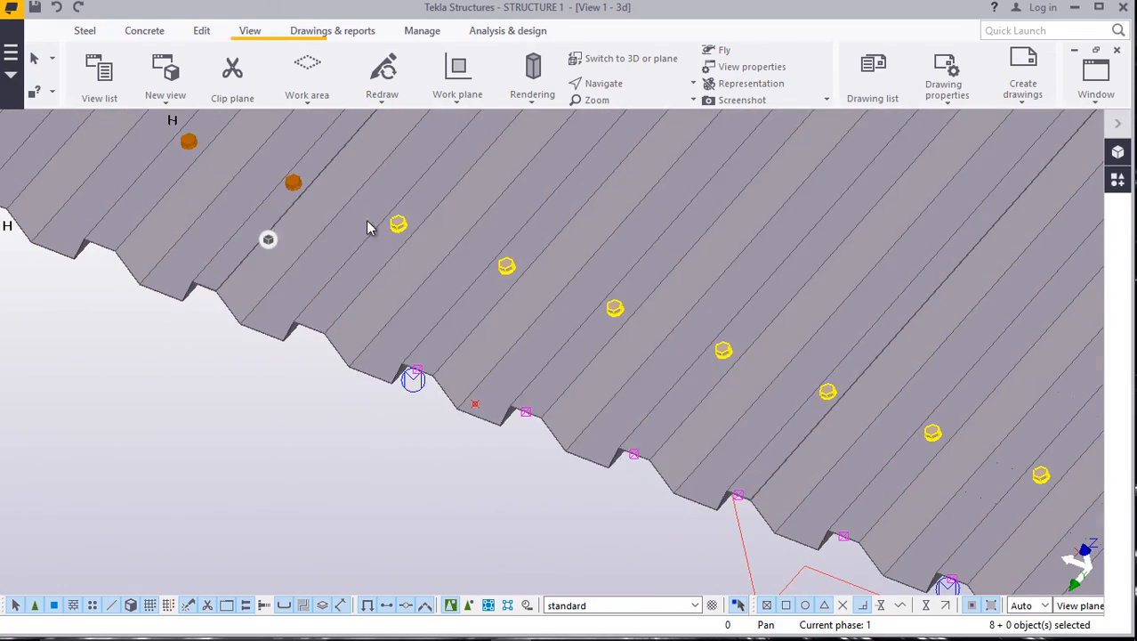
left_click(292, 183, "ctrl")
left_click(188, 140, "ctrl")
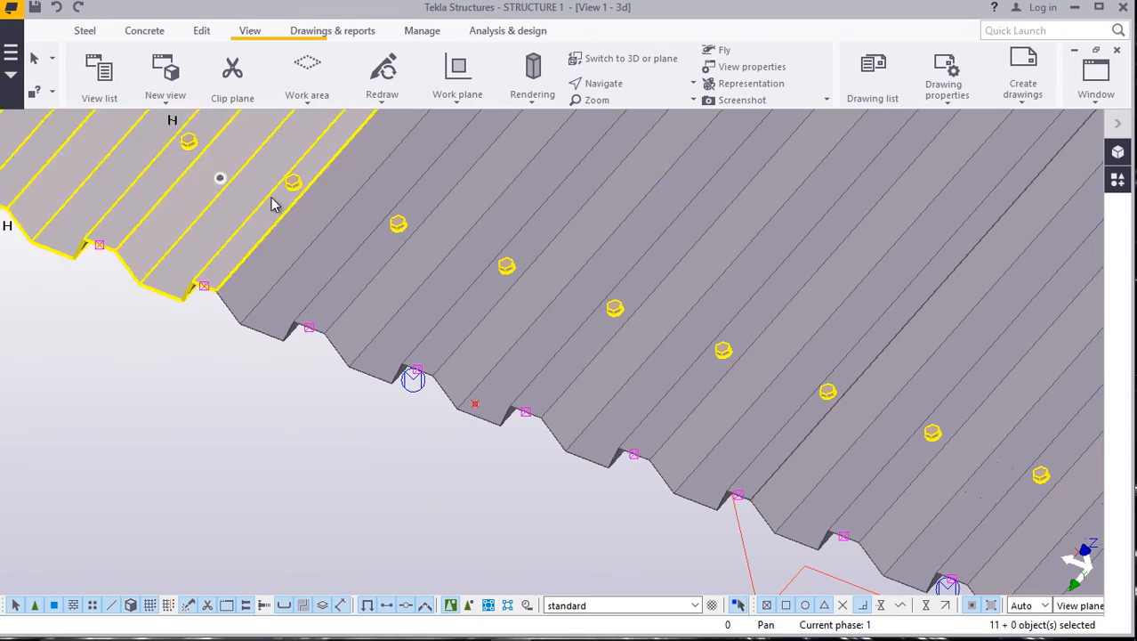
scroll(716, 416, "down", 5)
scroll(500, 340, "up", 5)
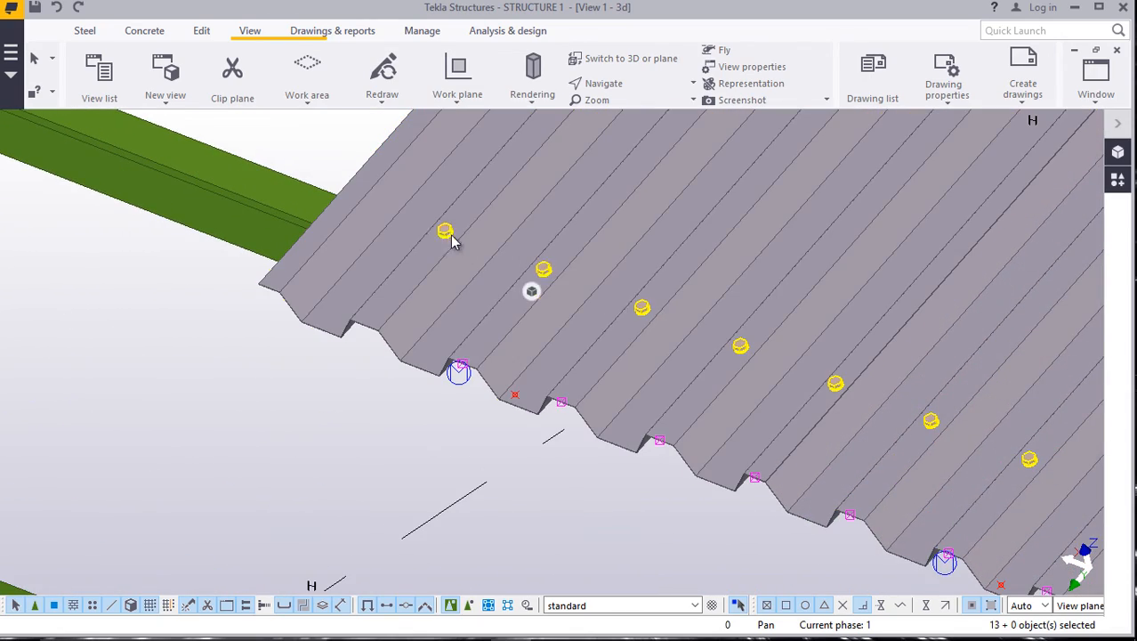
scroll(285, 283, "down", 6)
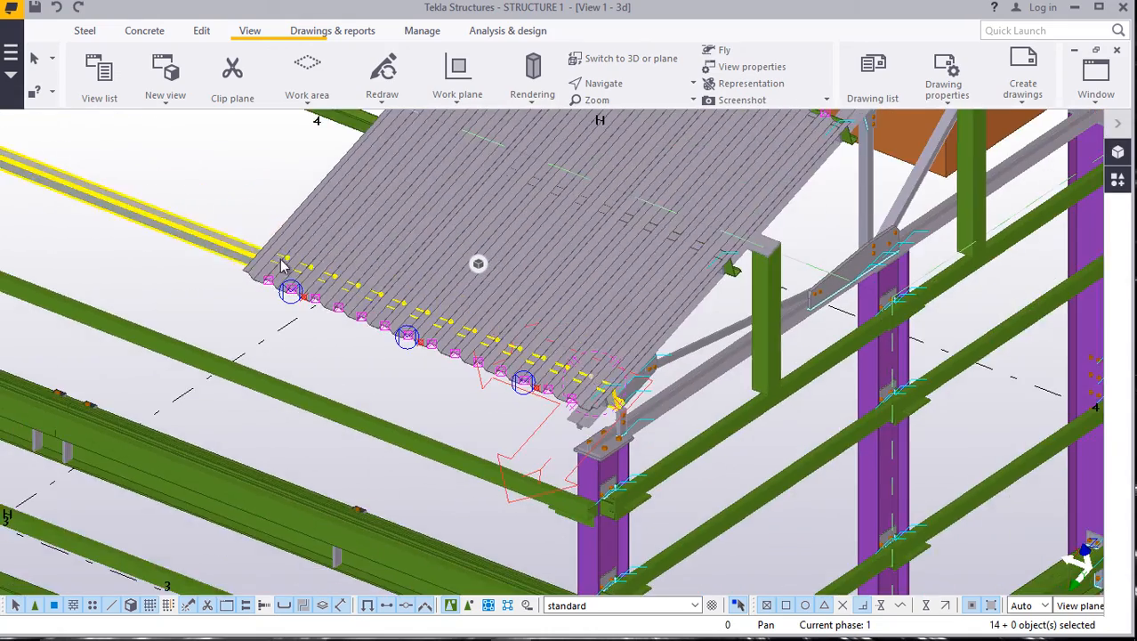
Copy the selected bolt row from the lower flange edge midpoint at the eave purlin's end to the matching point on the next purlin, 1200 mm away.
scroll(747, 370, "up", 2)
scroll(676, 403, "up", 5)
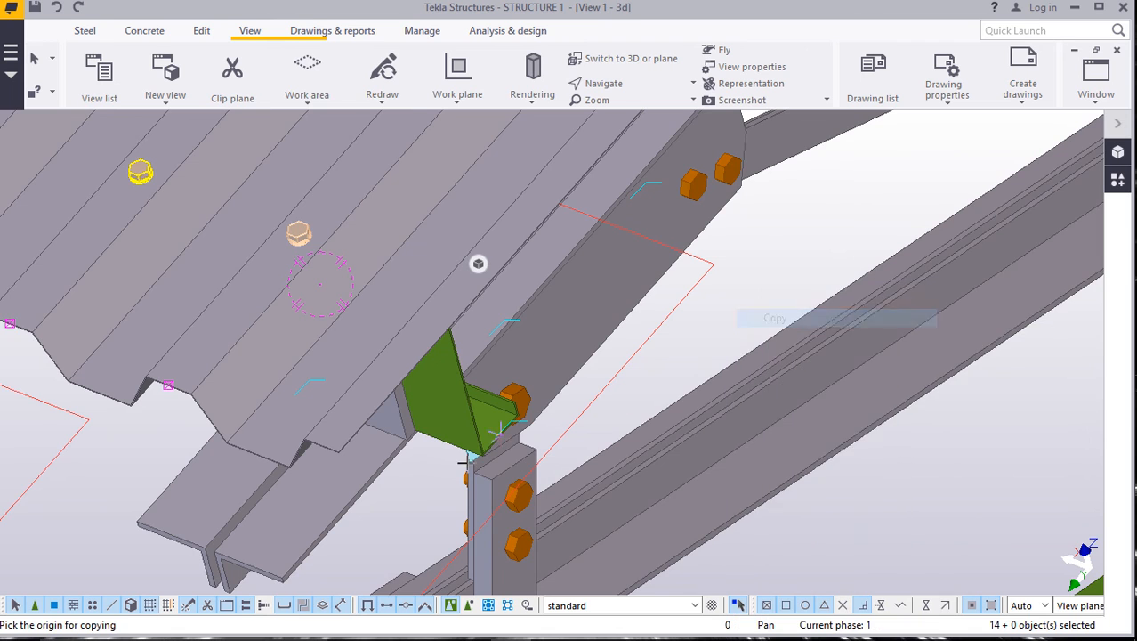
scroll(500, 430, "up", 6)
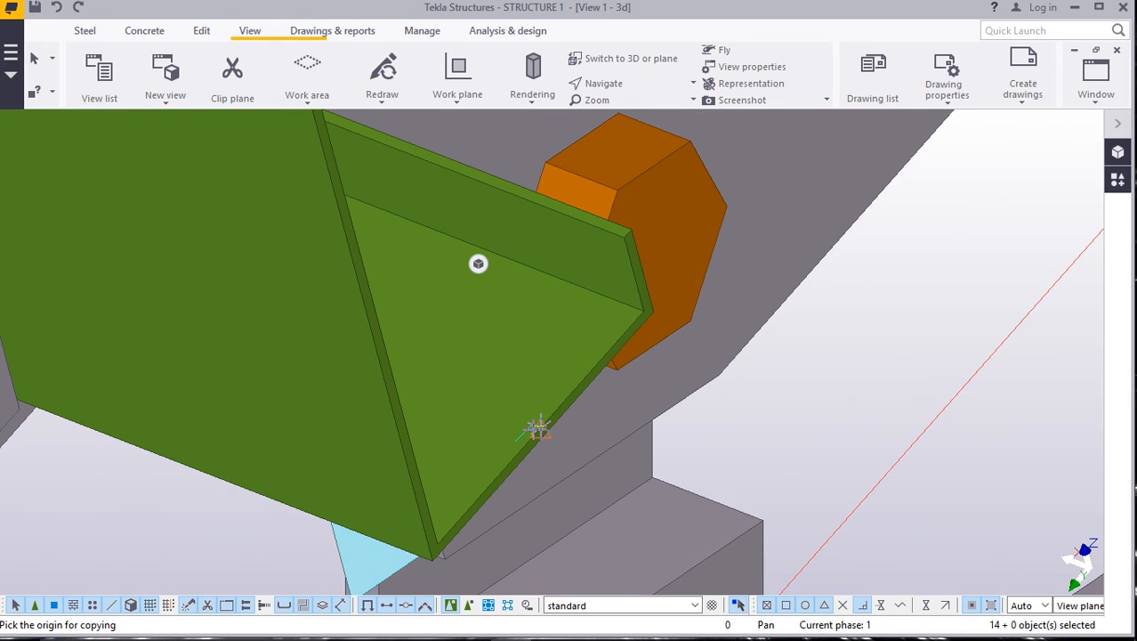
scroll(510, 466, "down", 8)
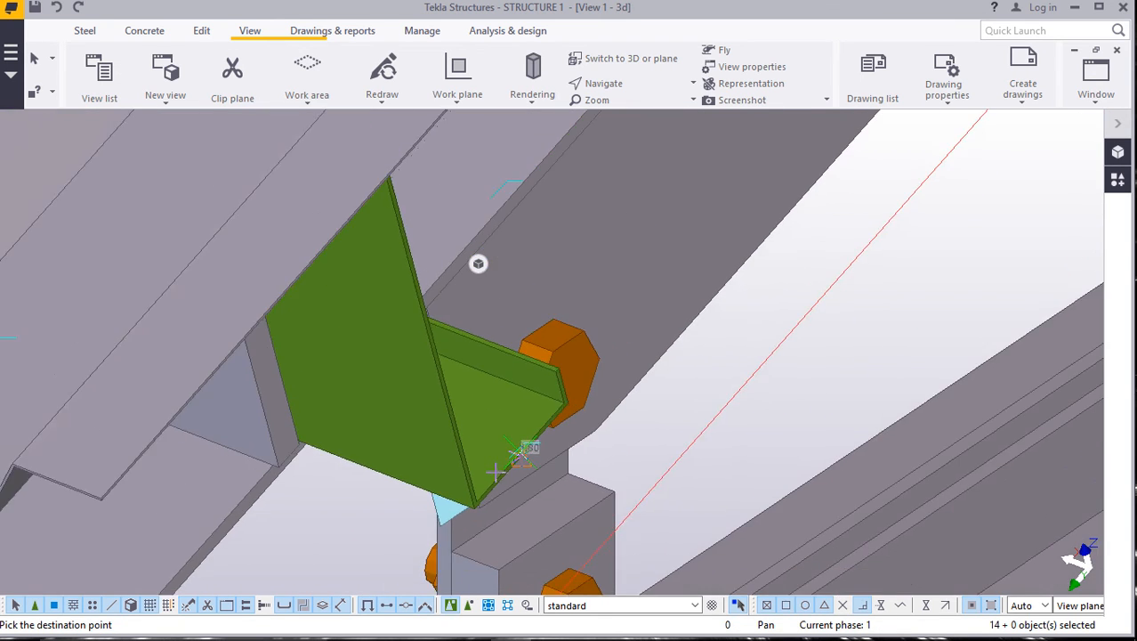
scroll(480, 485, "down", 3)
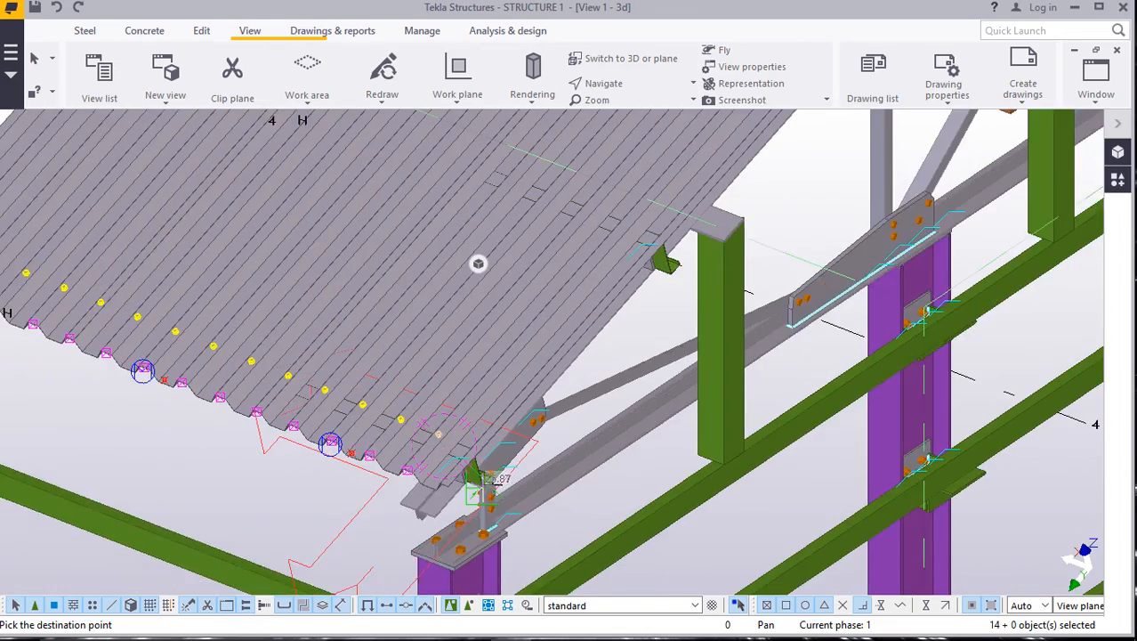
scroll(681, 283, "up", 7)
scroll(604, 342, "up", 6)
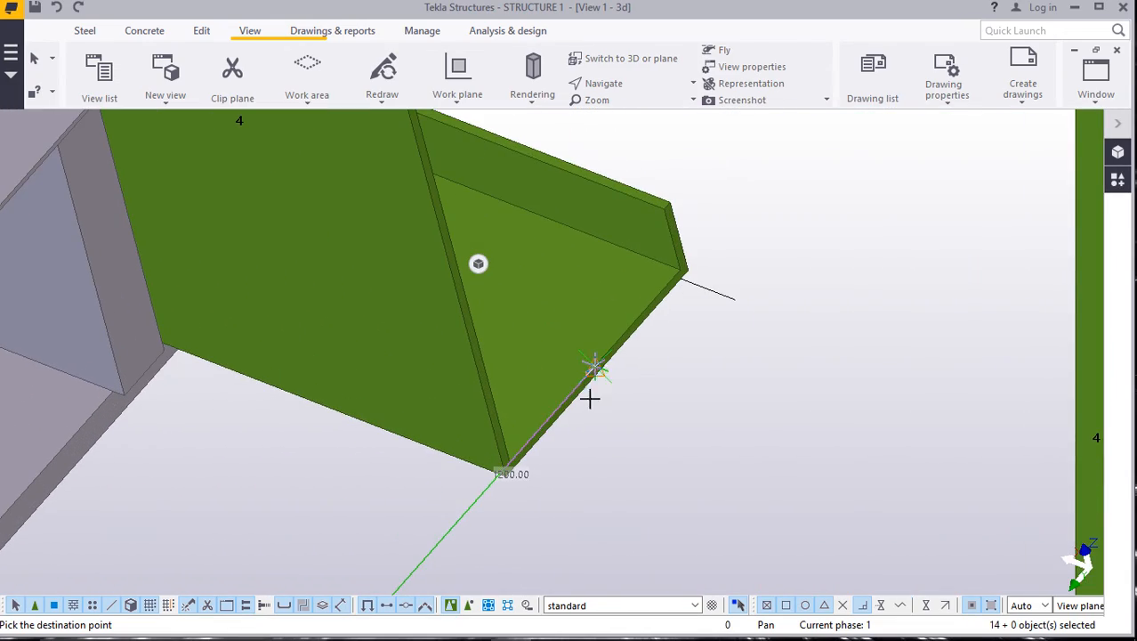
scroll(587, 402, "down", 8)
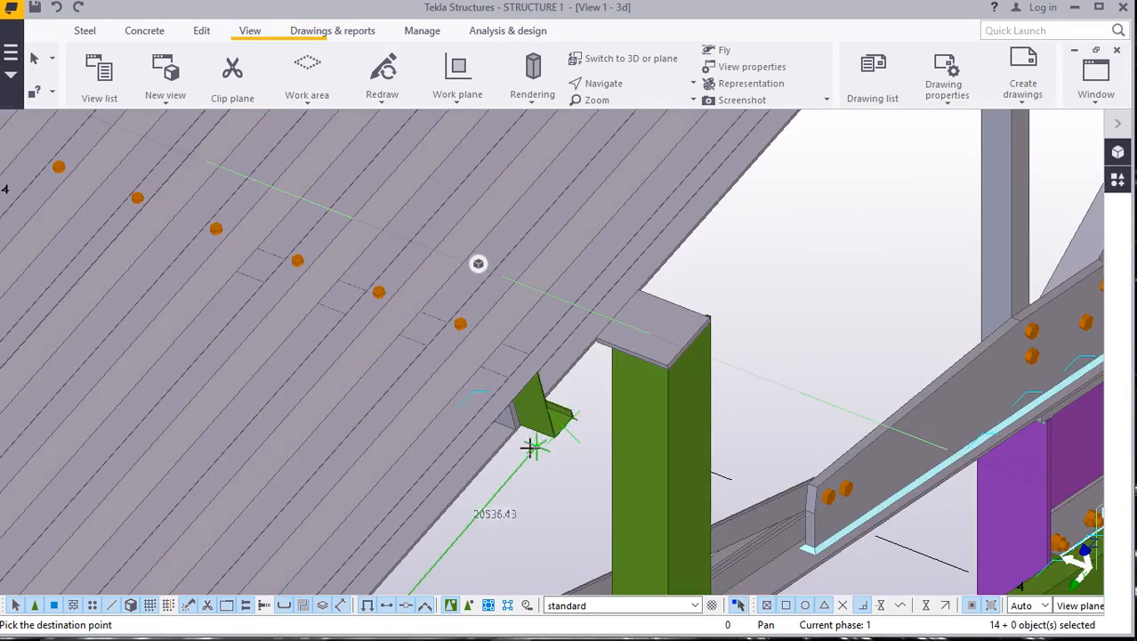
Try to copy the bolt row to the top purlin at the panels' upper end, and end the copy command.
scroll(525, 444, "down", 8)
scroll(608, 347, "up", 6)
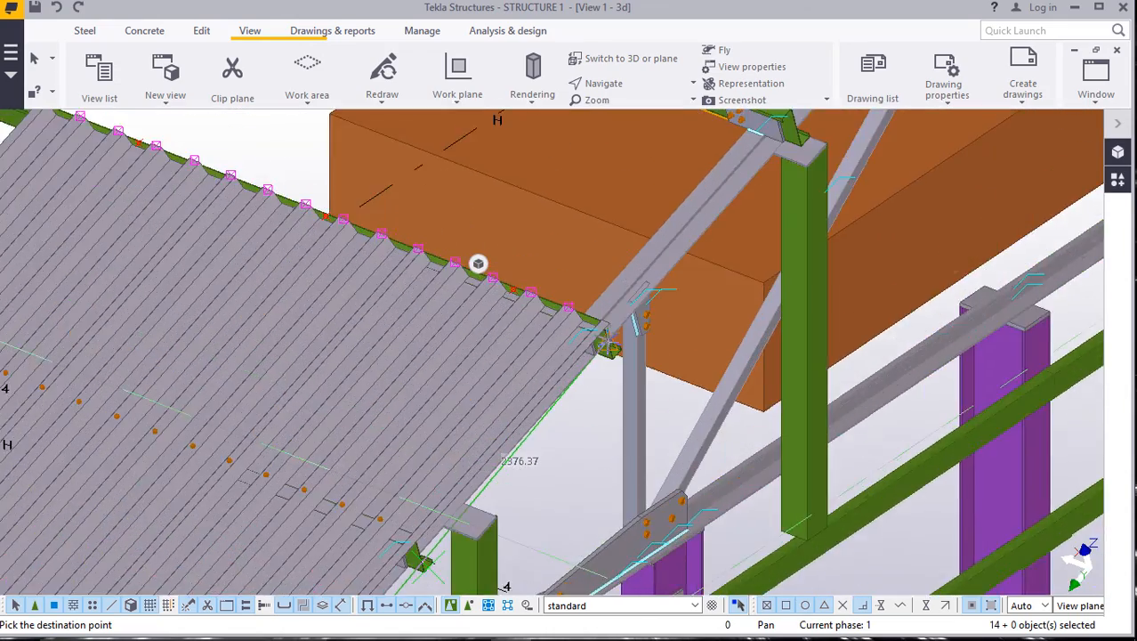
scroll(607, 345, "up", 6)
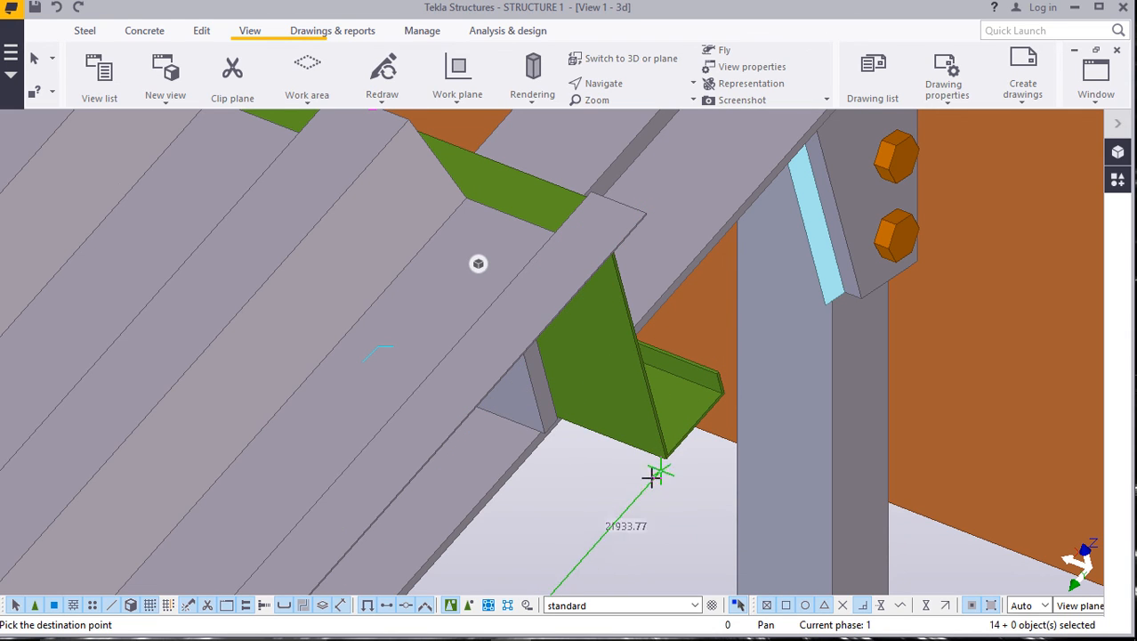
right_click(615, 224)
left_click(670, 236)
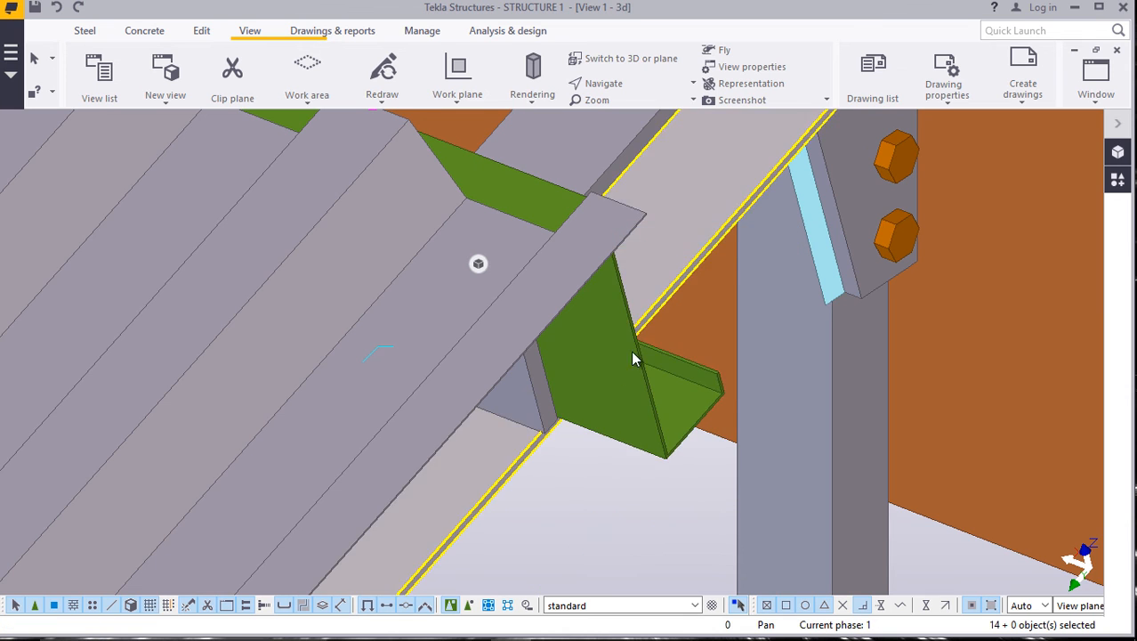
Start placing points at any position and add one at the upper outer corner of the roof panel nearest the gable truss.
scroll(539, 291, "down", 2)
scroll(560, 253, "up", 4)
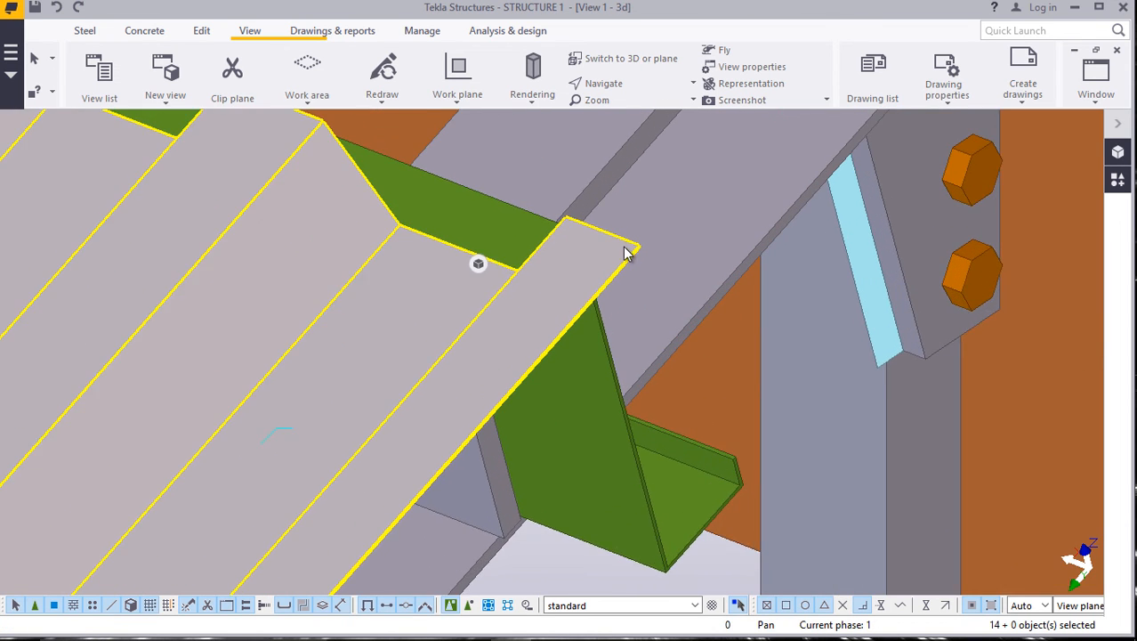
scroll(625, 252, "up", 5)
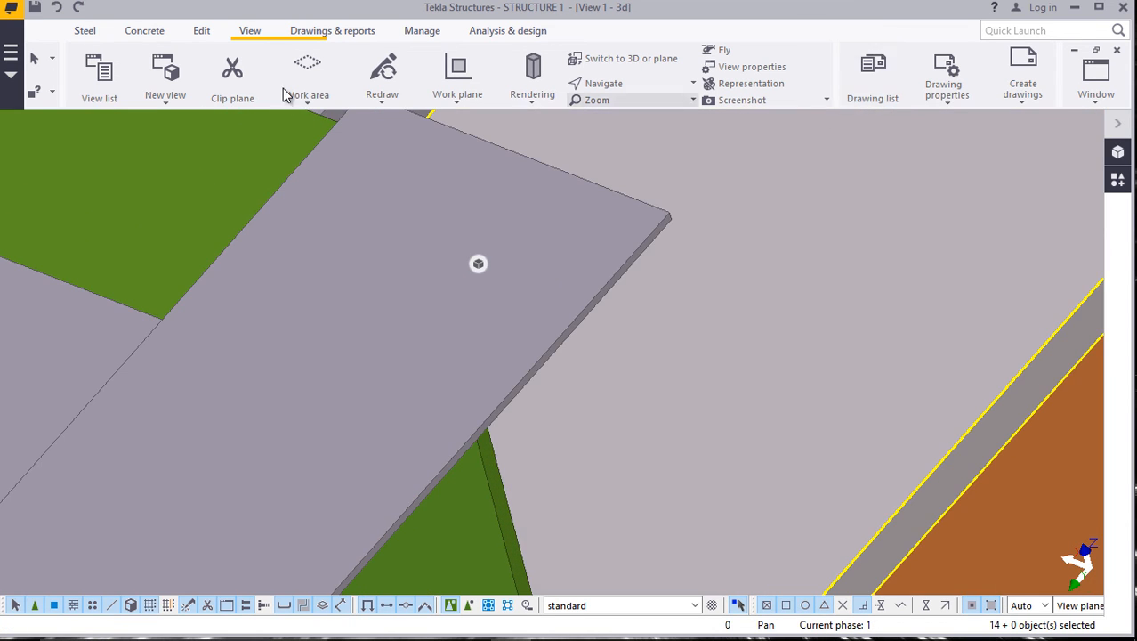
left_click(202, 32)
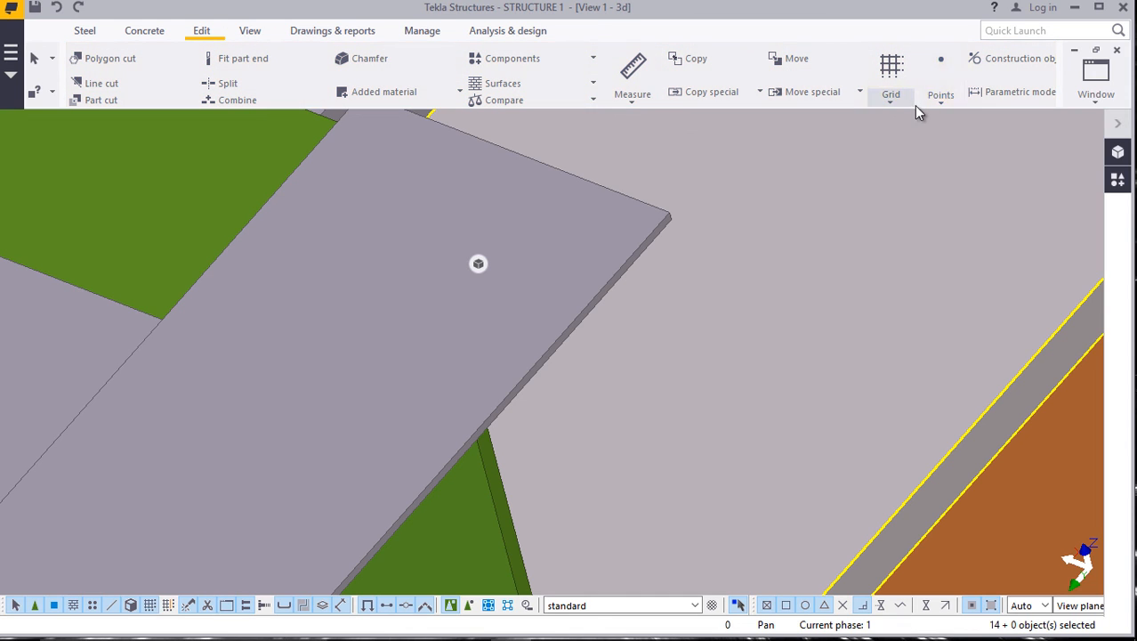
left_click(939, 98)
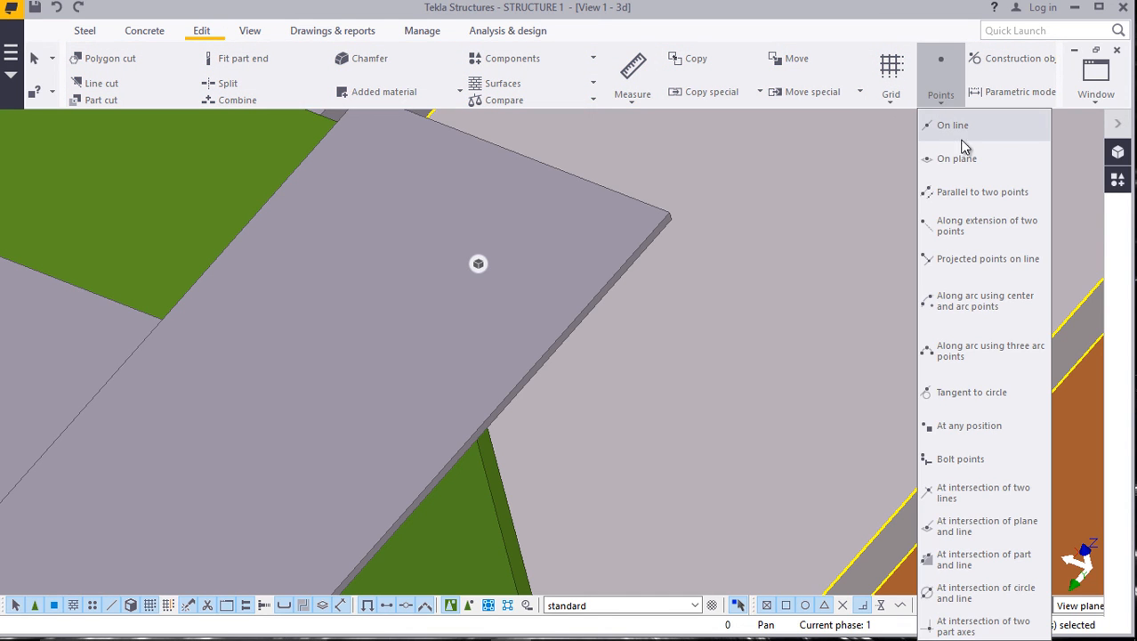
left_click(968, 425)
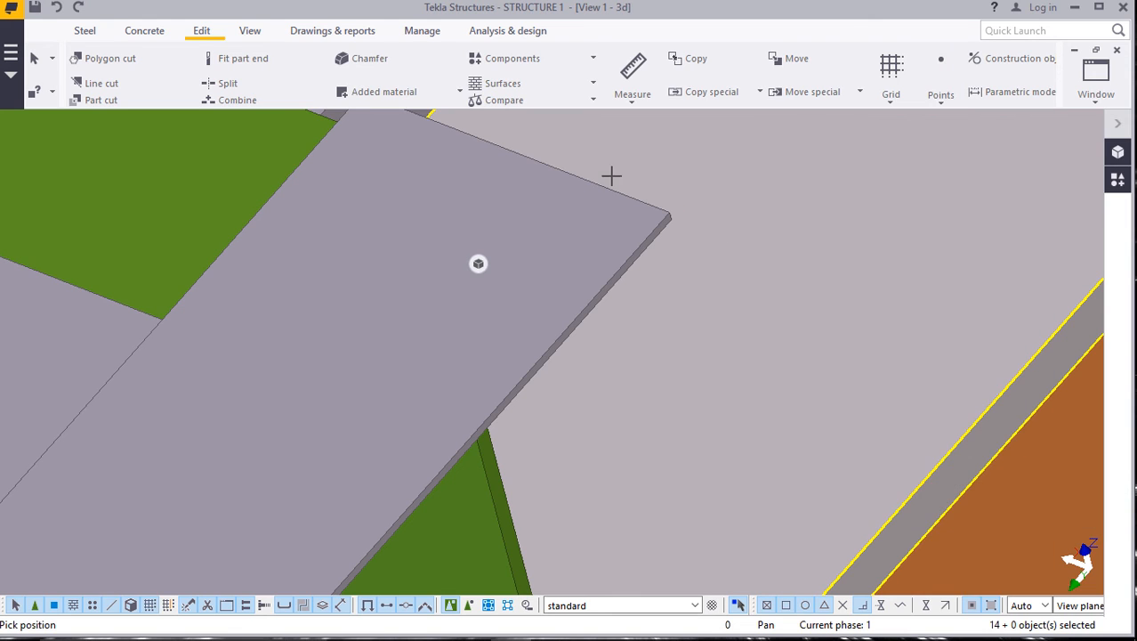
scroll(687, 239, "up", 2)
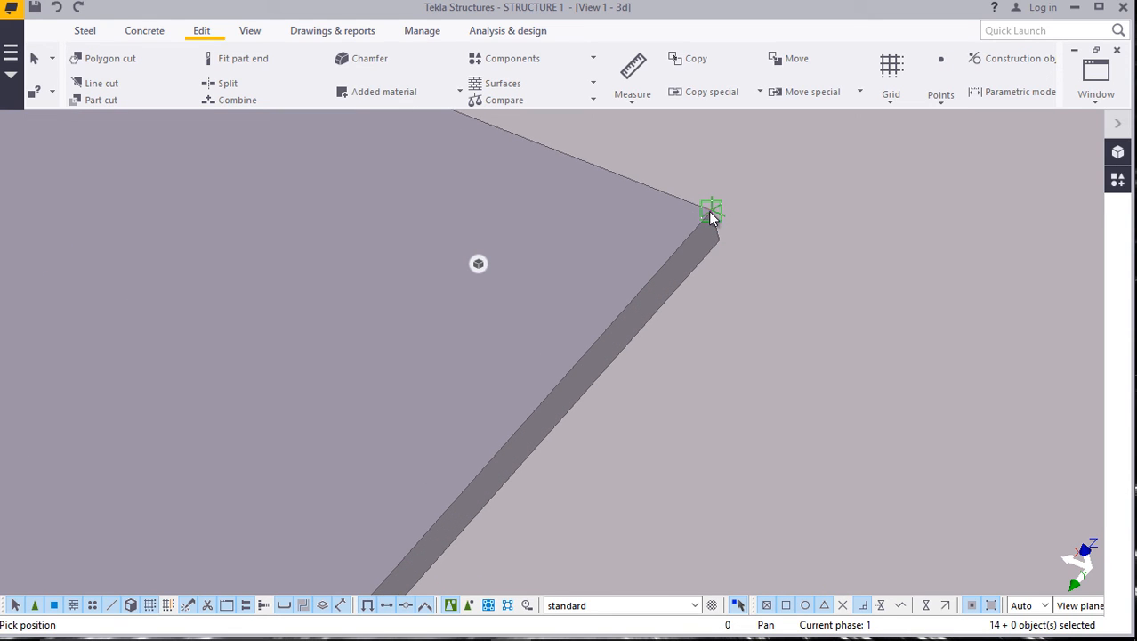
scroll(694, 194, "down", 5)
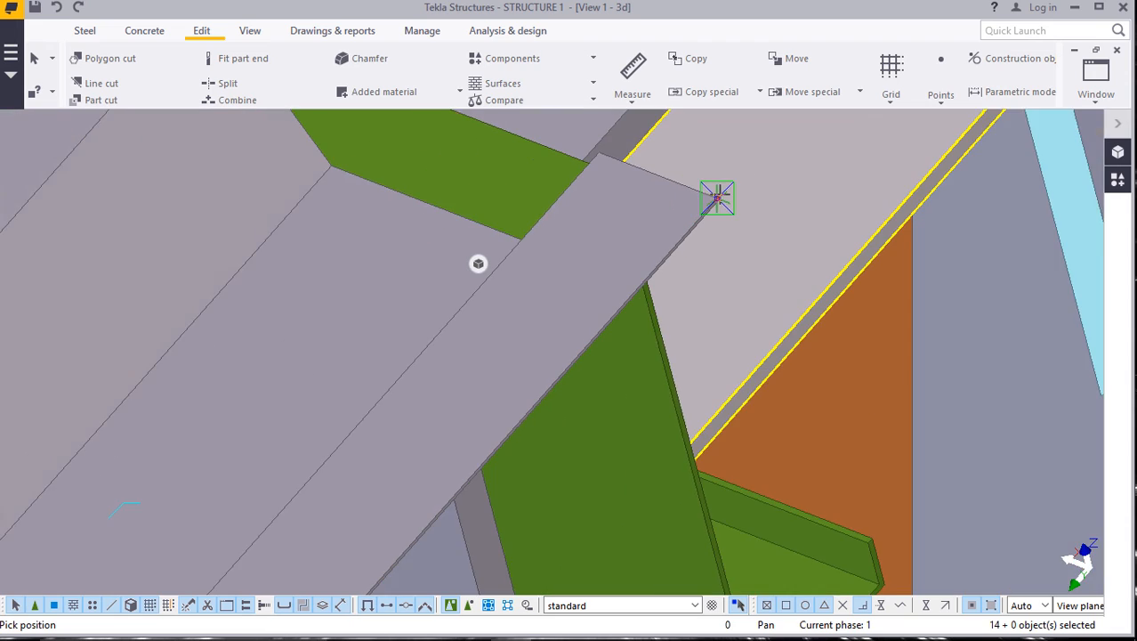
scroll(719, 194, "down", 5)
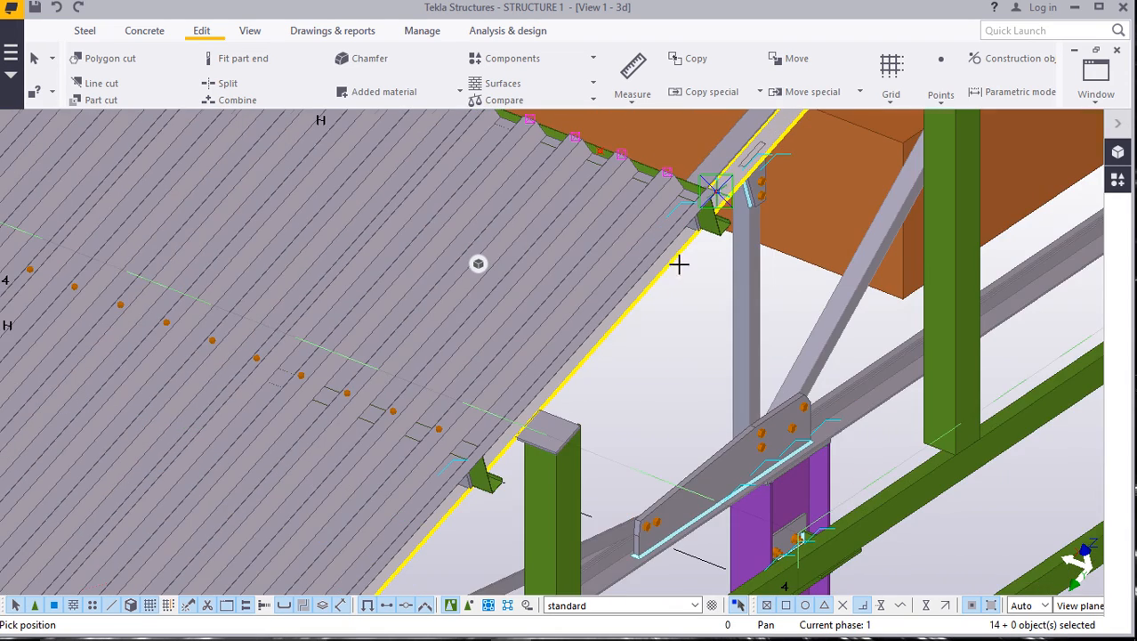
Add a second point 50 mm from the first, towards the panel's lower outer corner, and end the point command.
scroll(601, 340, "up", 4)
scroll(504, 413, "up", 1)
scroll(571, 303, "down", 5)
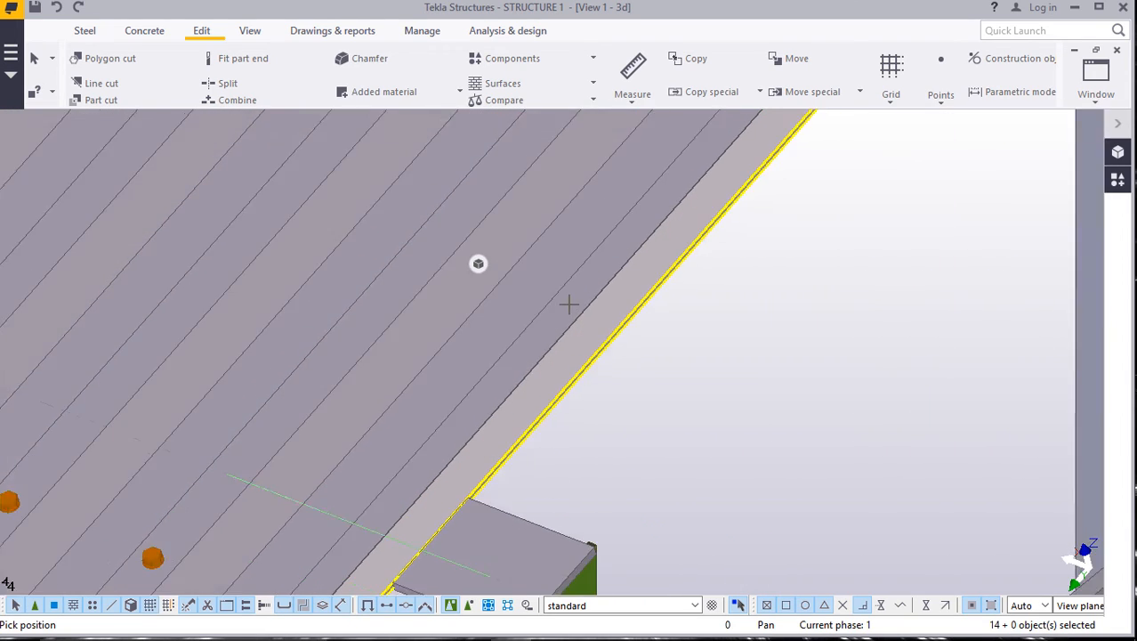
scroll(503, 396, "up", 8)
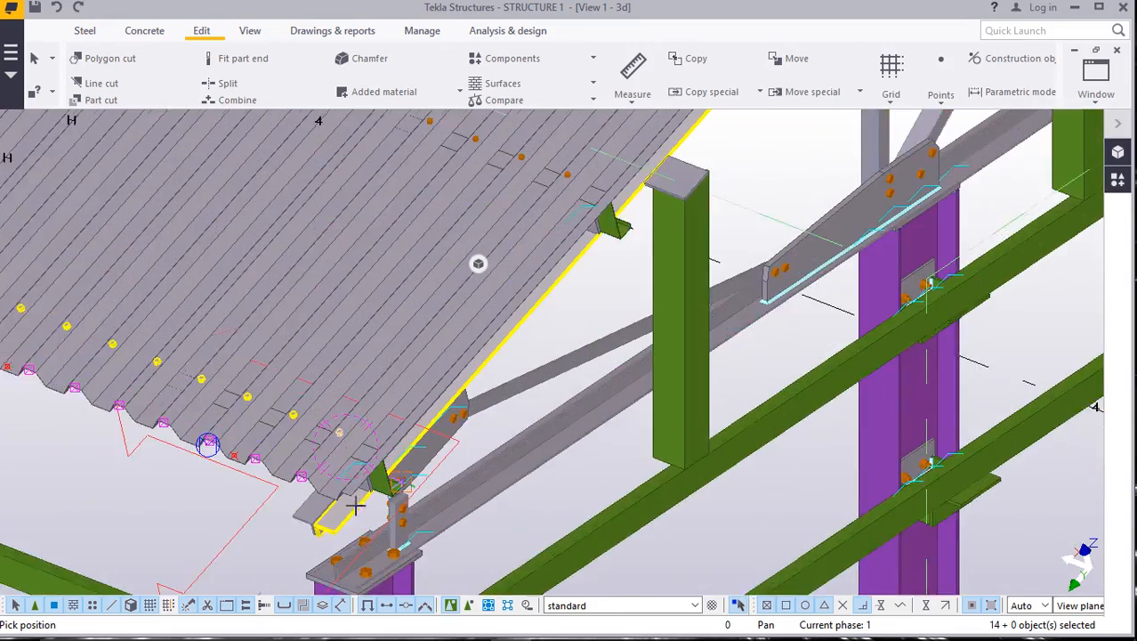
scroll(338, 483, "up", 8)
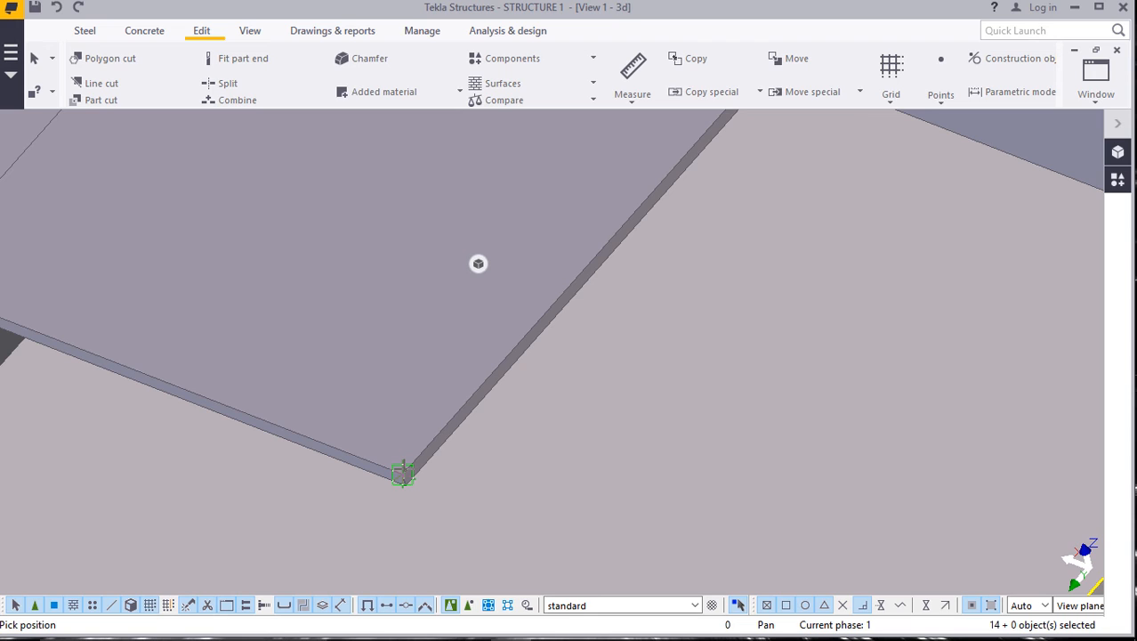
type("3")
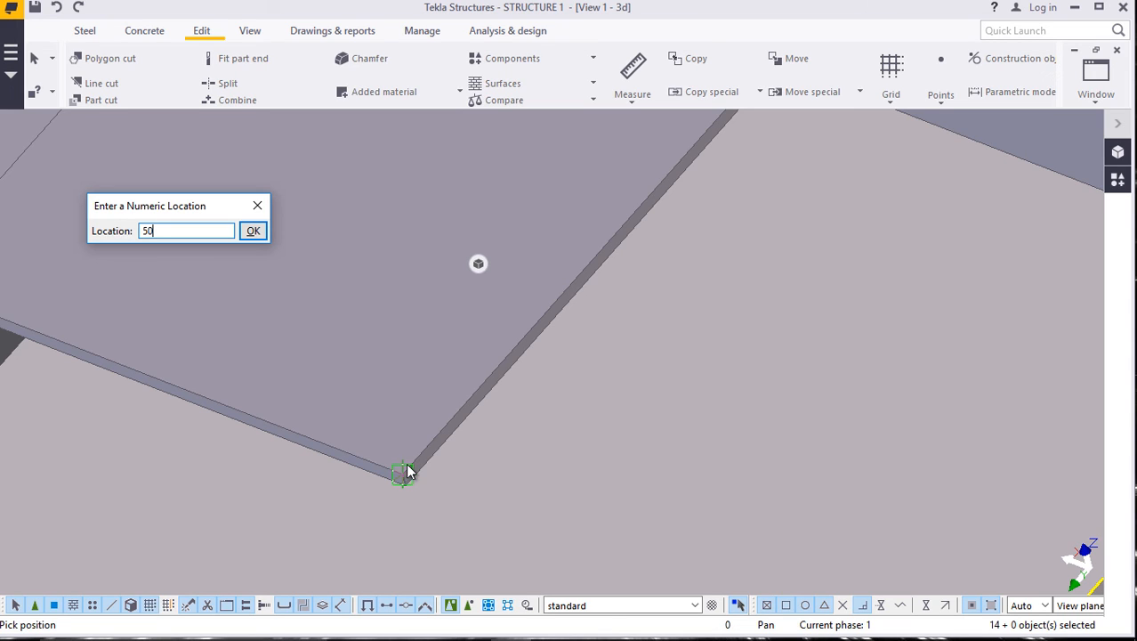
left_click(256, 230)
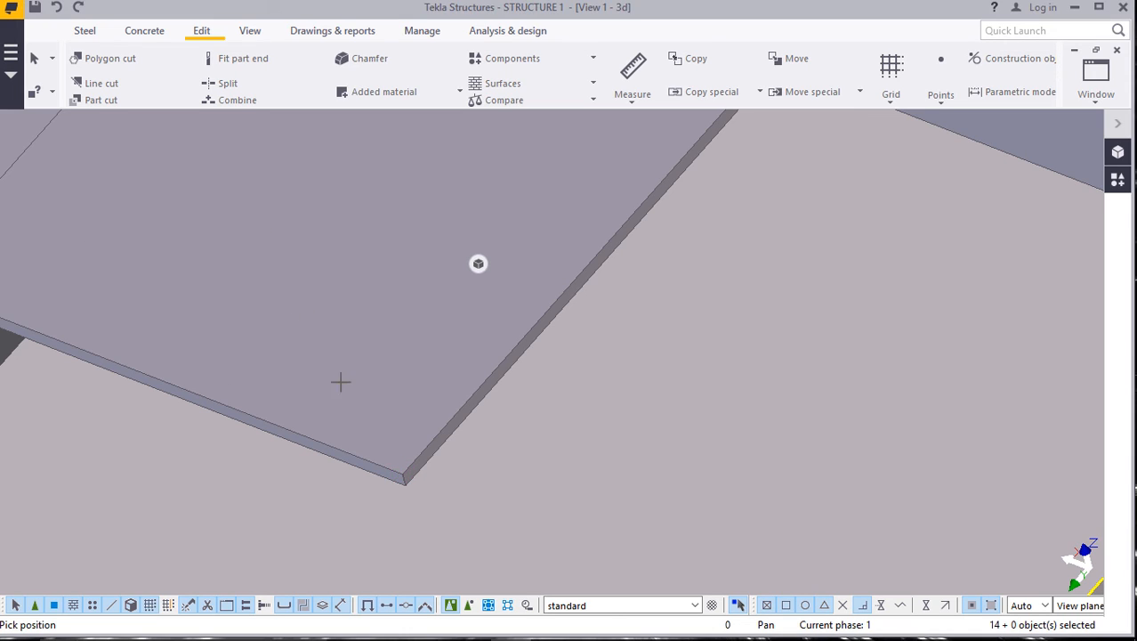
scroll(399, 458, "down", 6)
scroll(484, 440, "down", 8)
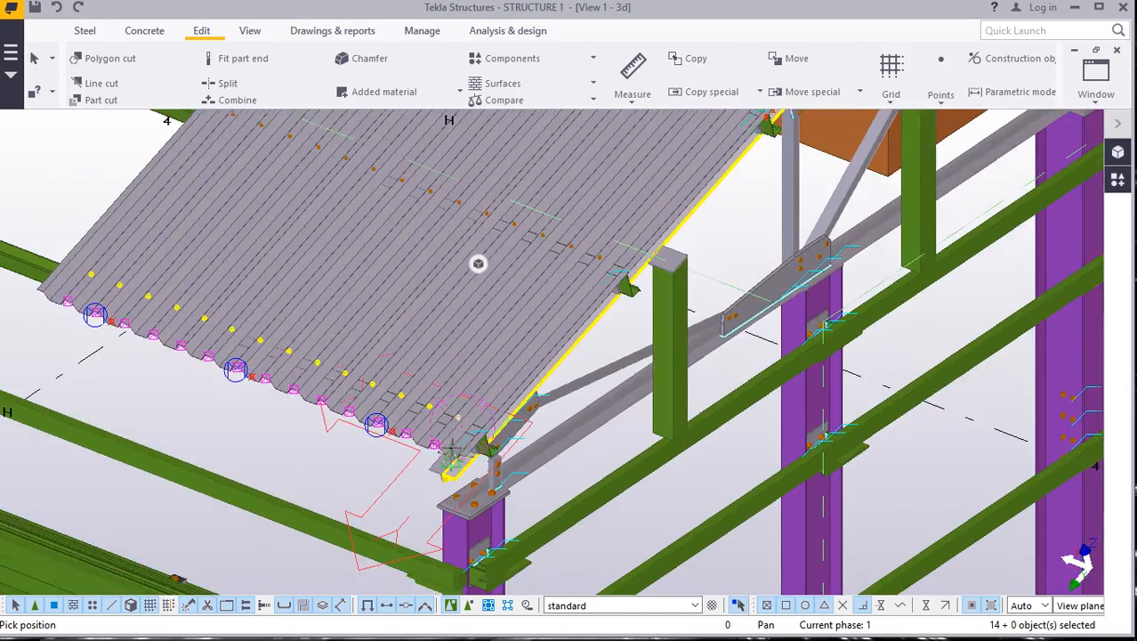
middle_click_drag(451, 453, 536, 304, "ctrl")
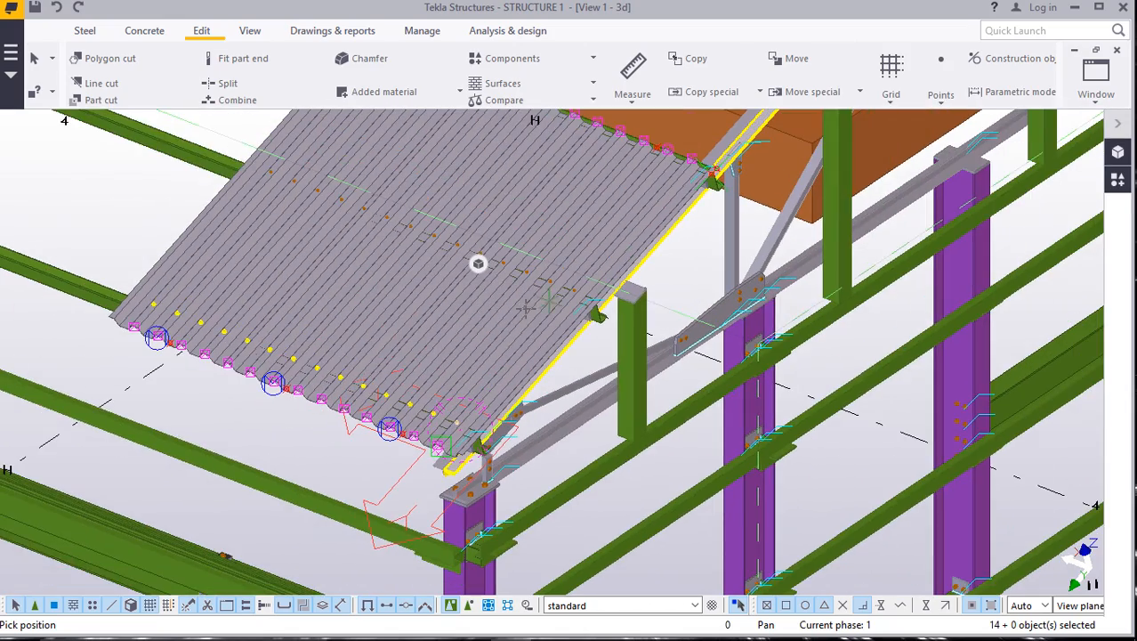
scroll(607, 267, "up", 6)
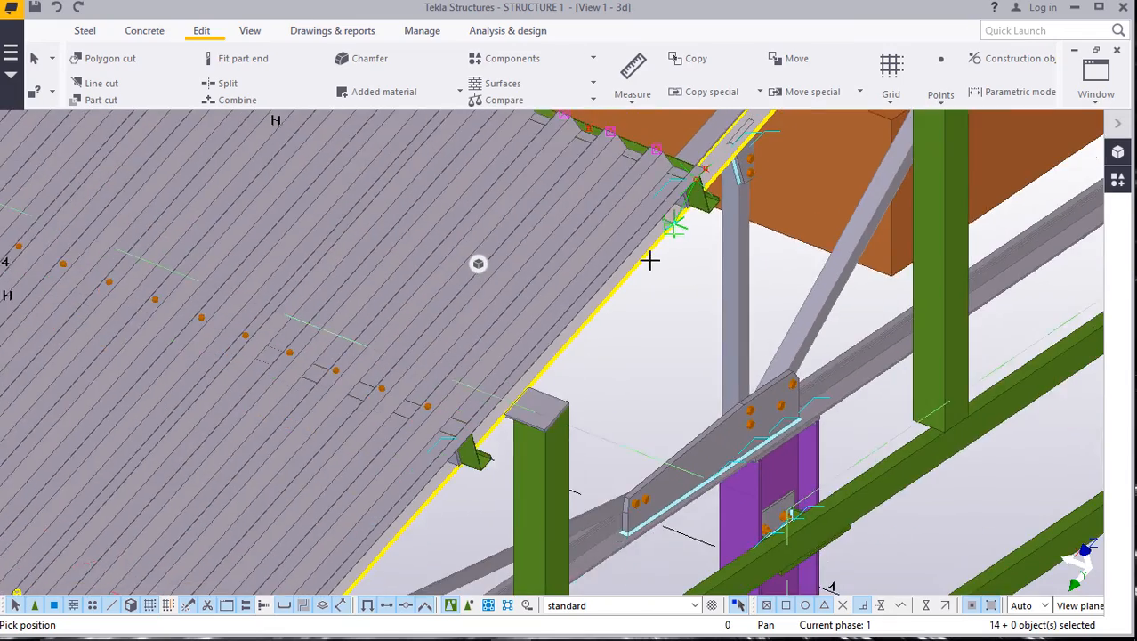
scroll(650, 259, "down", 3)
right_click(648, 274)
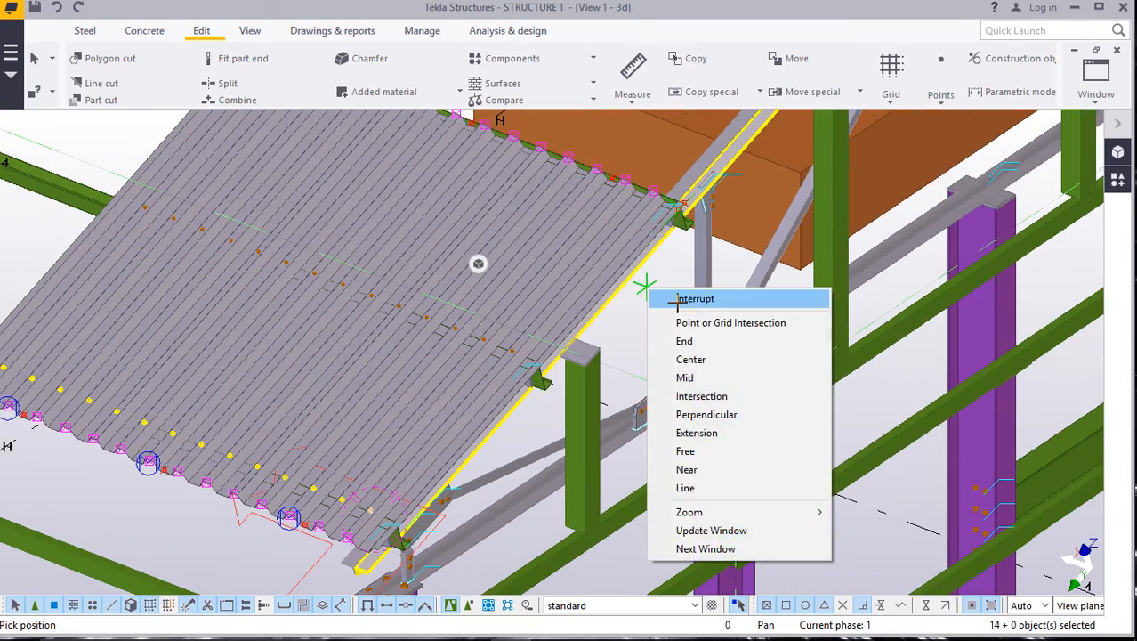
left_click(680, 302)
Select the three roof panels and copy them up the slope, from the outer panel's lower corner to the point marking the 50 mm overlap.
left_click(495, 433)
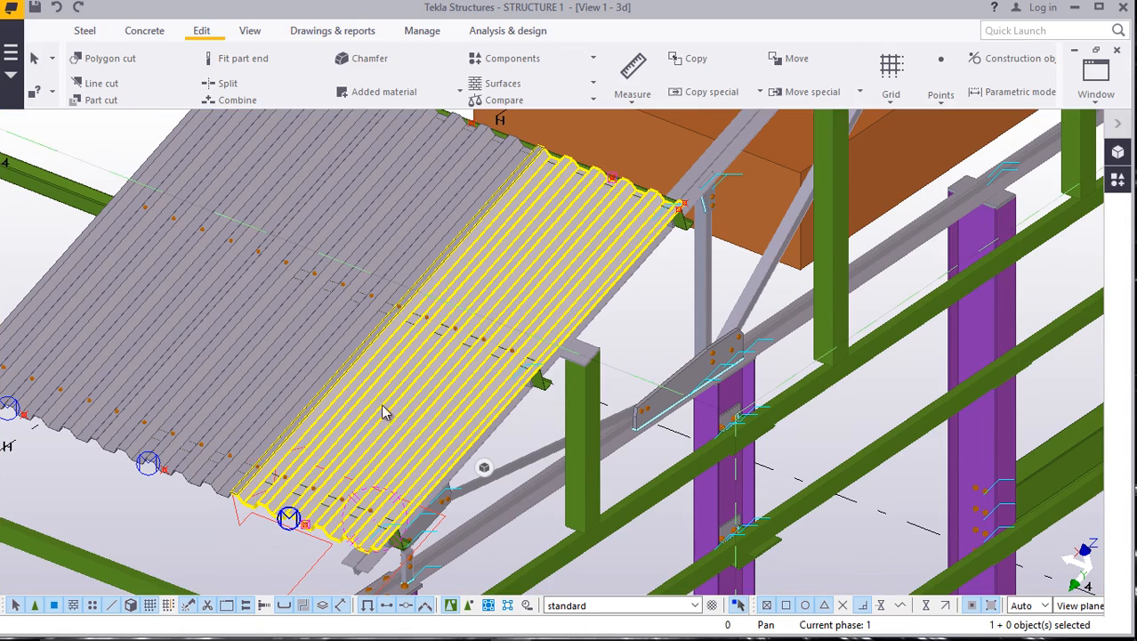
left_click(300, 376, "ctrl")
scroll(500, 445, "up", 5)
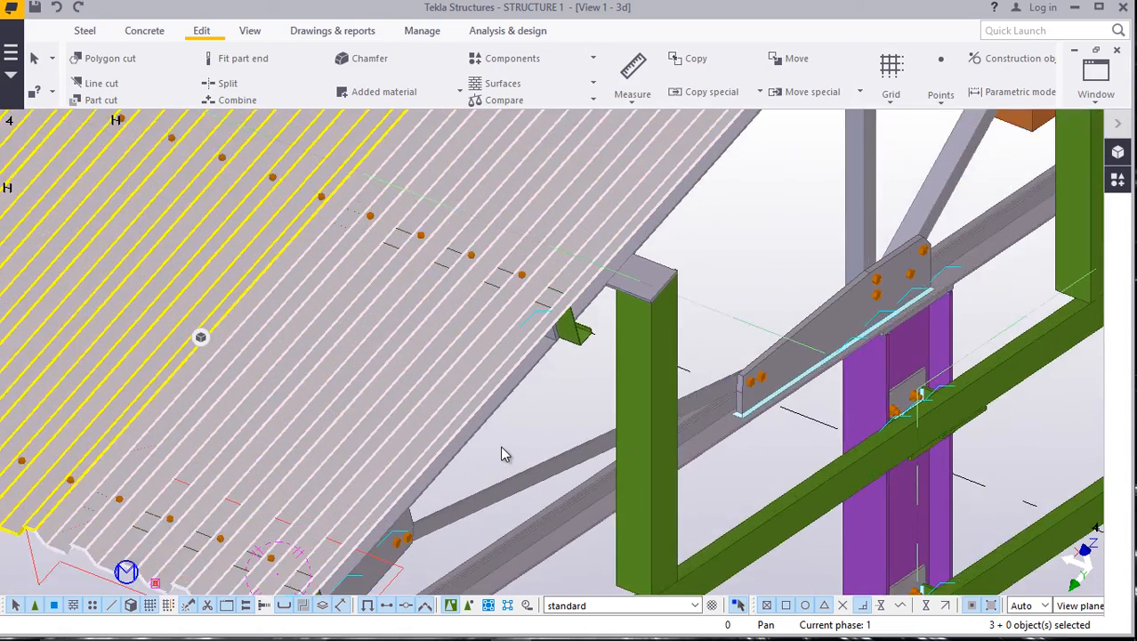
right_click(539, 375)
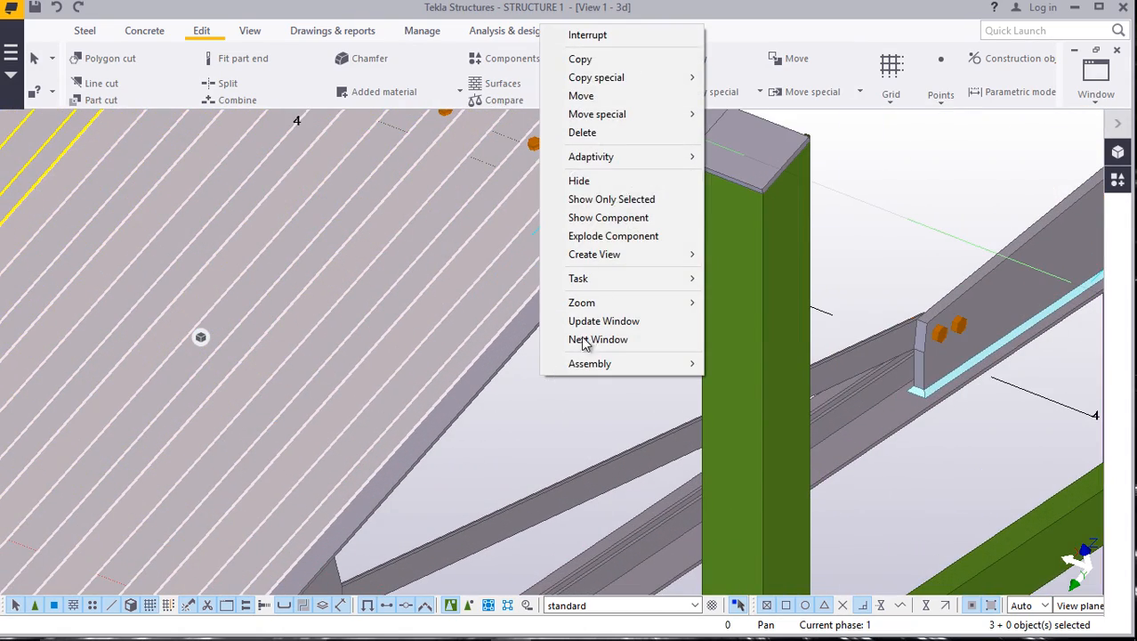
left_click(579, 60)
scroll(583, 182, "down", 6)
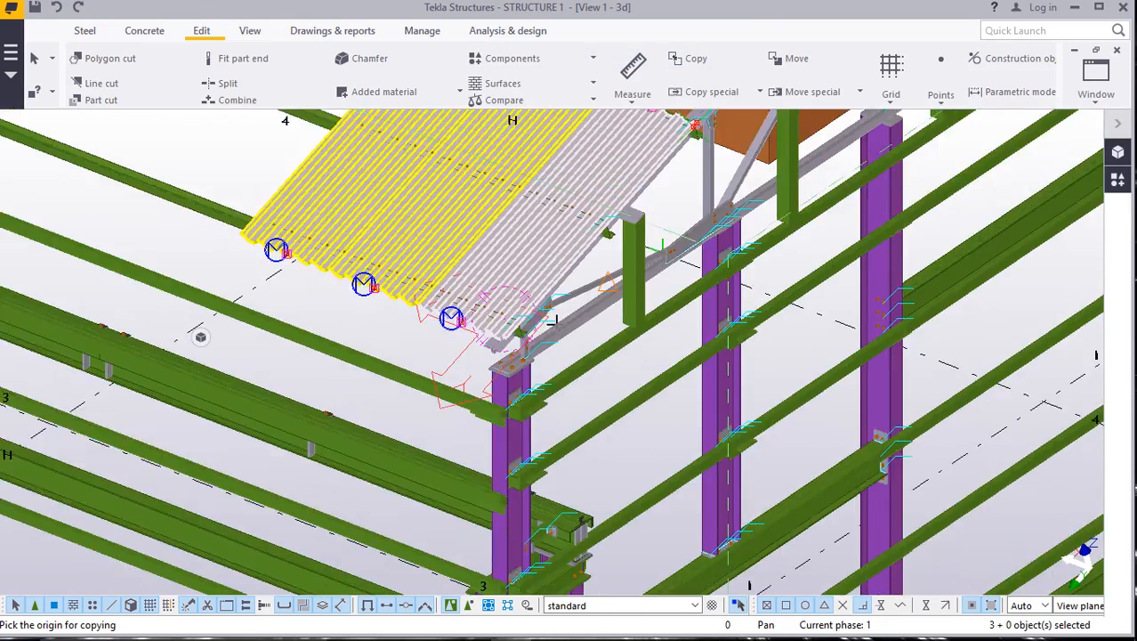
scroll(552, 318, "up", 8)
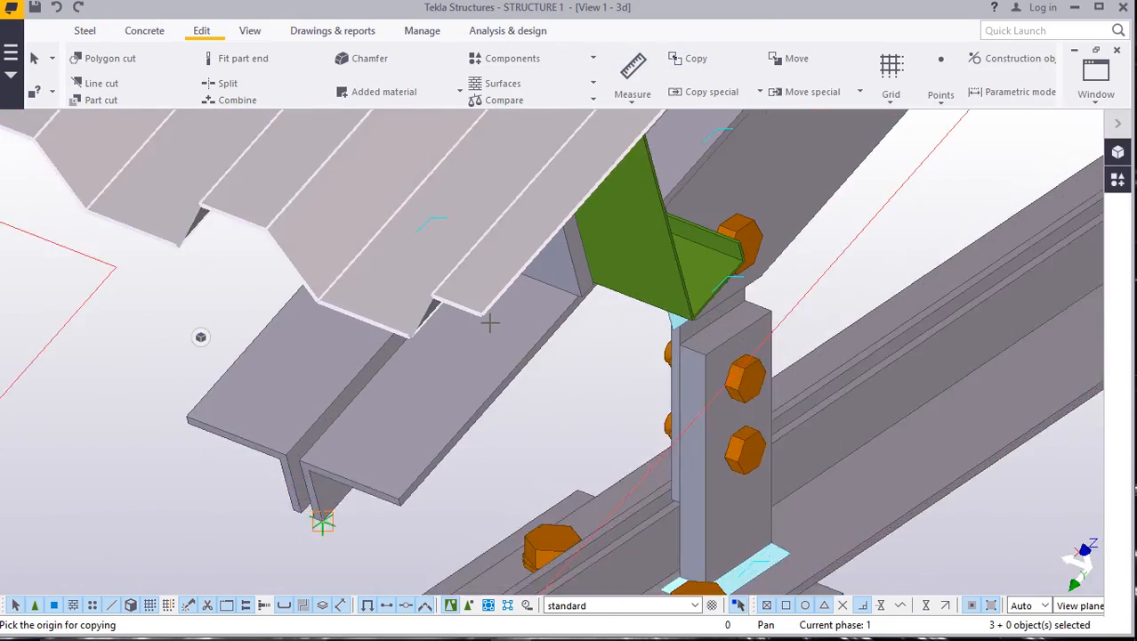
scroll(489, 322, "up", 8)
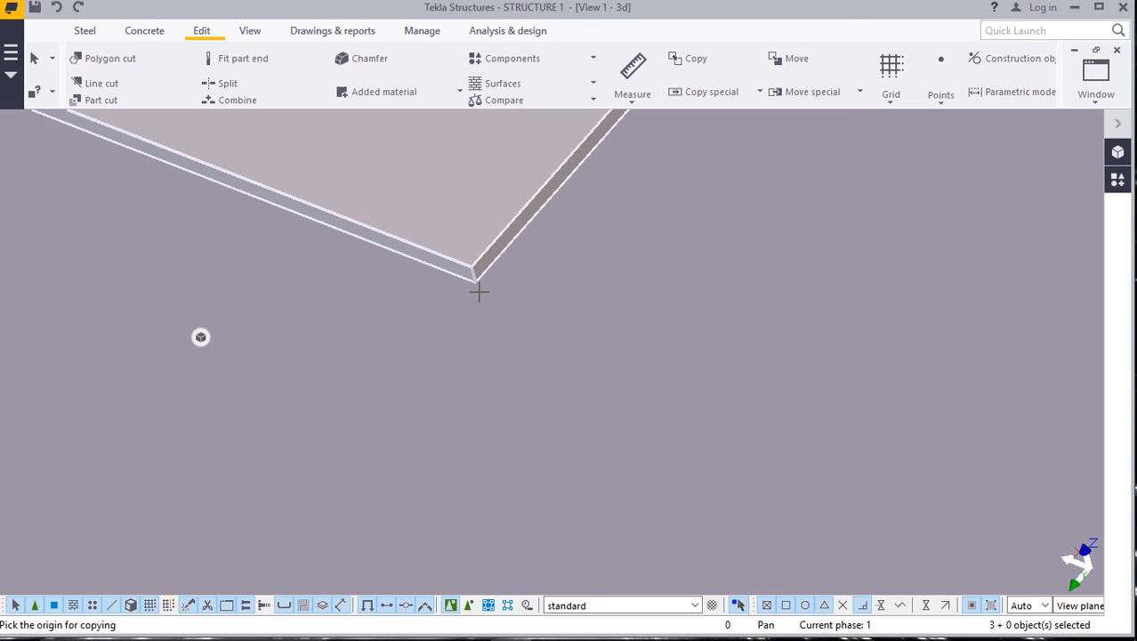
scroll(481, 390, "down", 8)
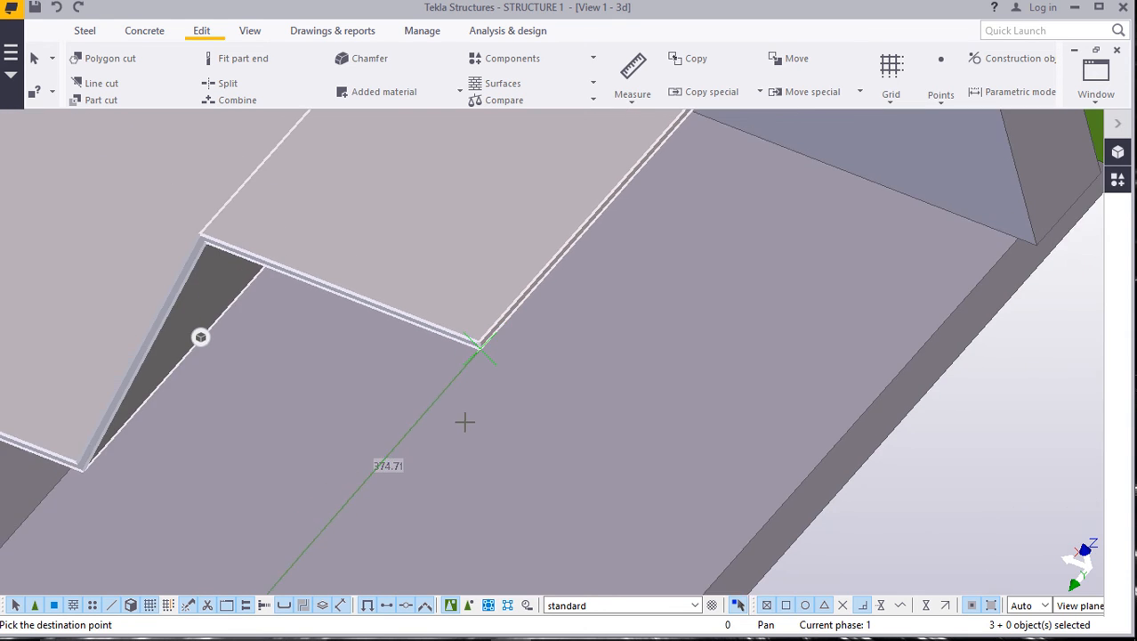
scroll(456, 434, "down", 3)
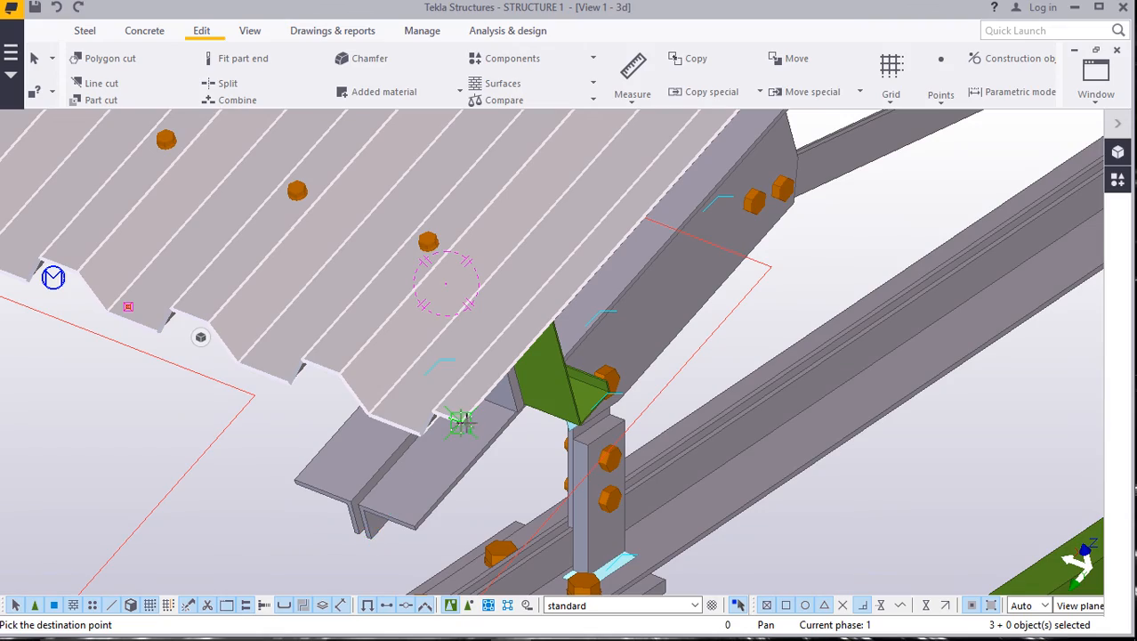
scroll(456, 449, "down", 8)
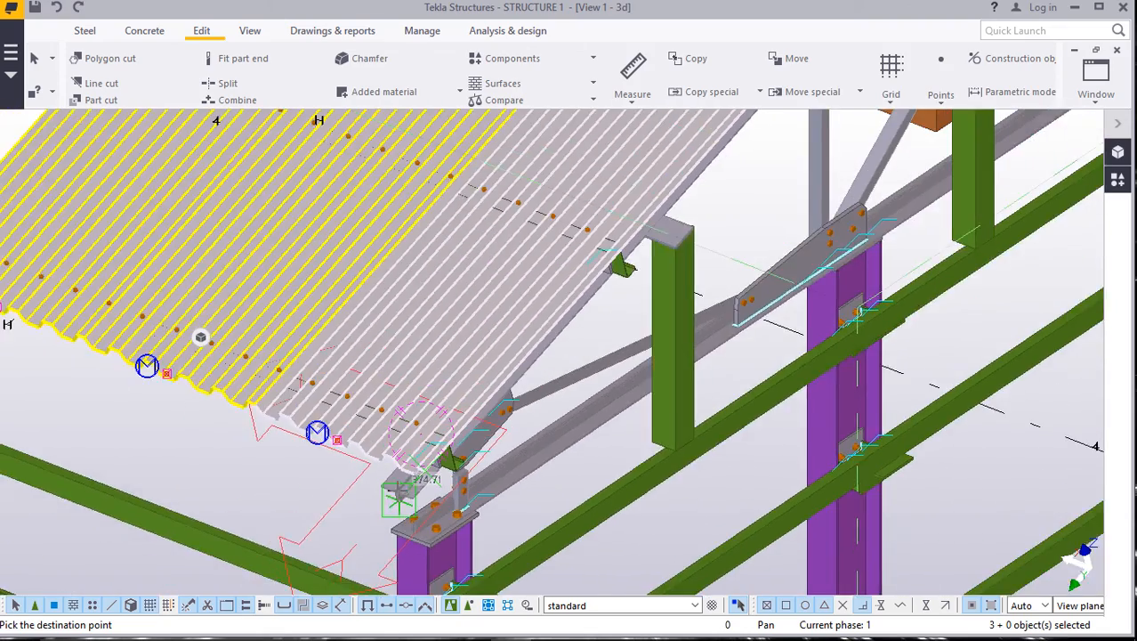
scroll(600, 267, "up", 5)
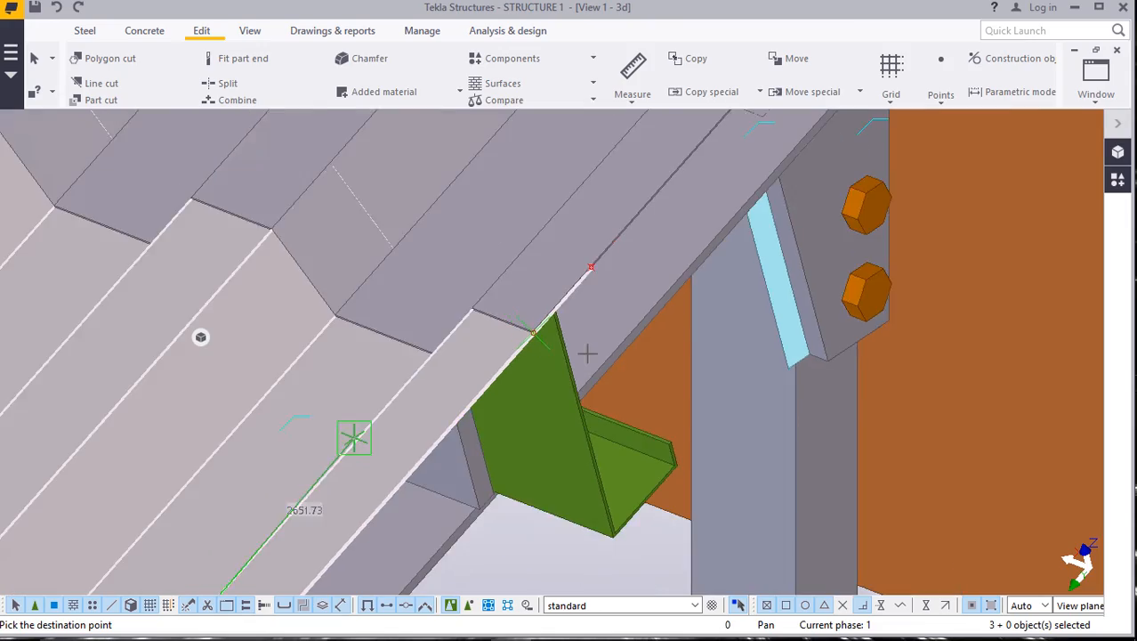
End the copy command and inspect the copied panels along the roof slope and their overlap with the lower panels at the outer edge.
scroll(587, 353, "down", 6)
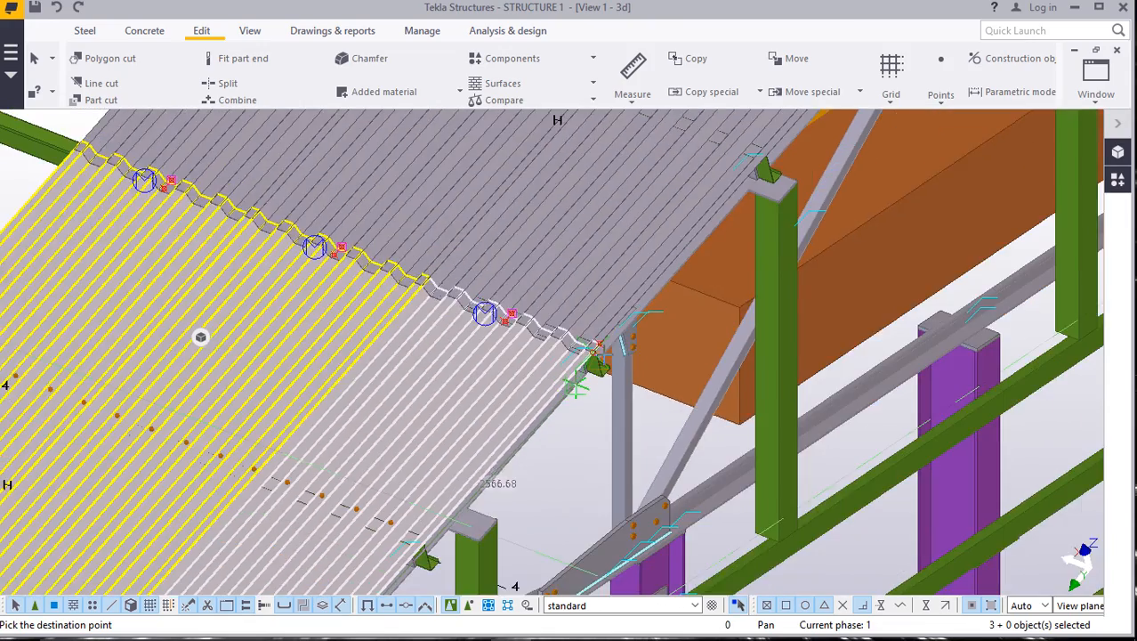
scroll(594, 356, "down", 3)
scroll(597, 354, "up", 5)
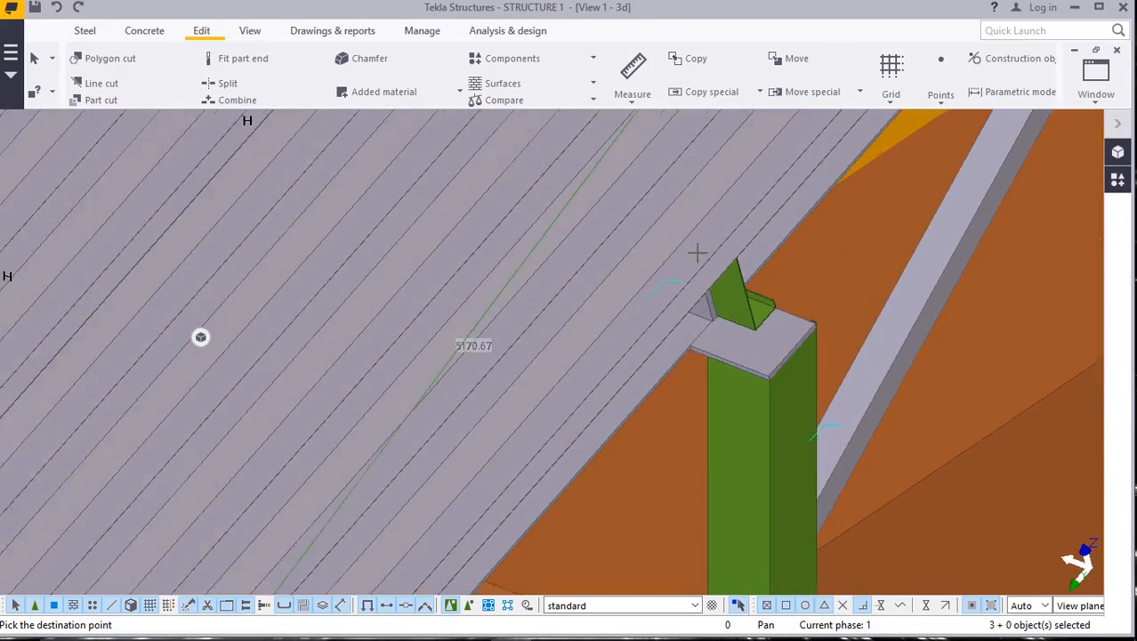
scroll(754, 253, "down", 8)
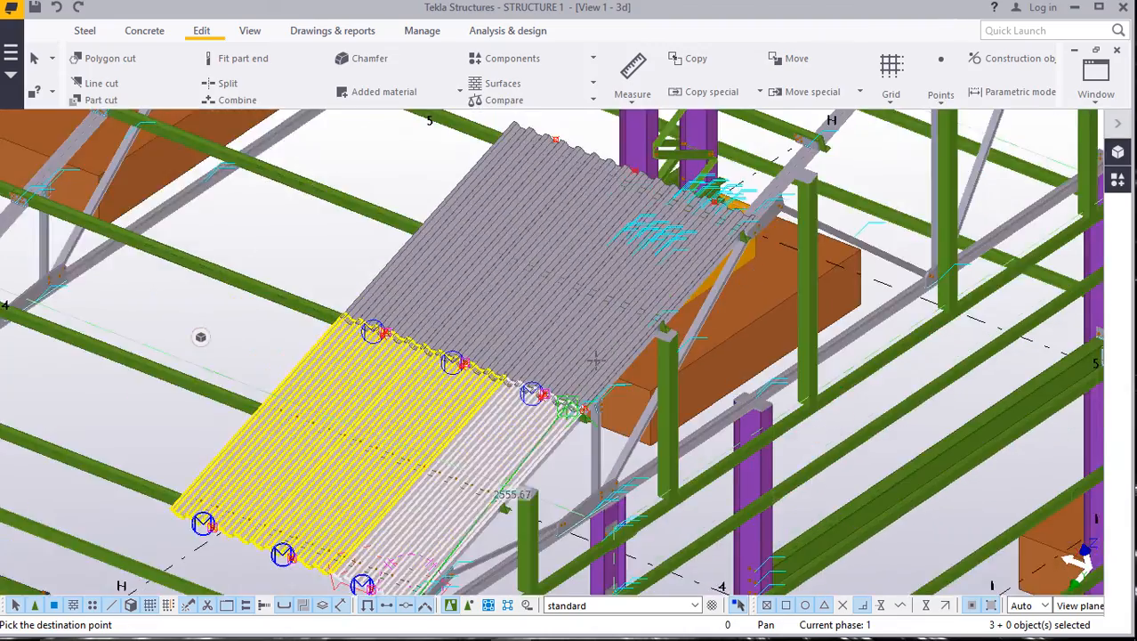
scroll(608, 351, "down", 1)
scroll(609, 343, "up", 2)
scroll(598, 353, "down", 3)
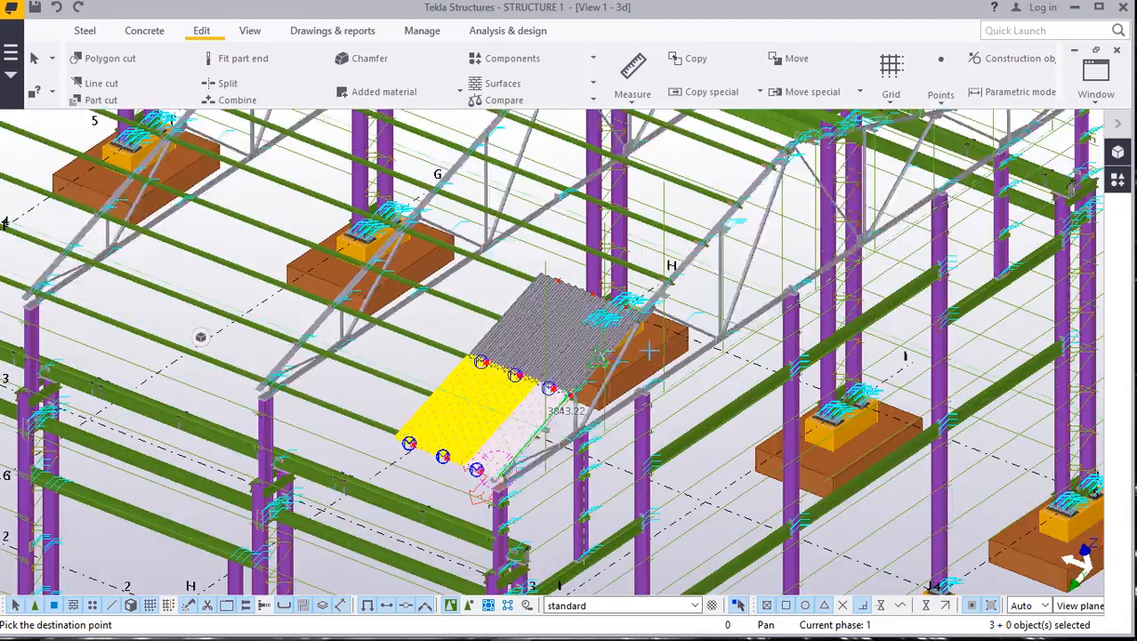
scroll(648, 344, "up", 1)
scroll(698, 267, "up", 5)
right_click(694, 252)
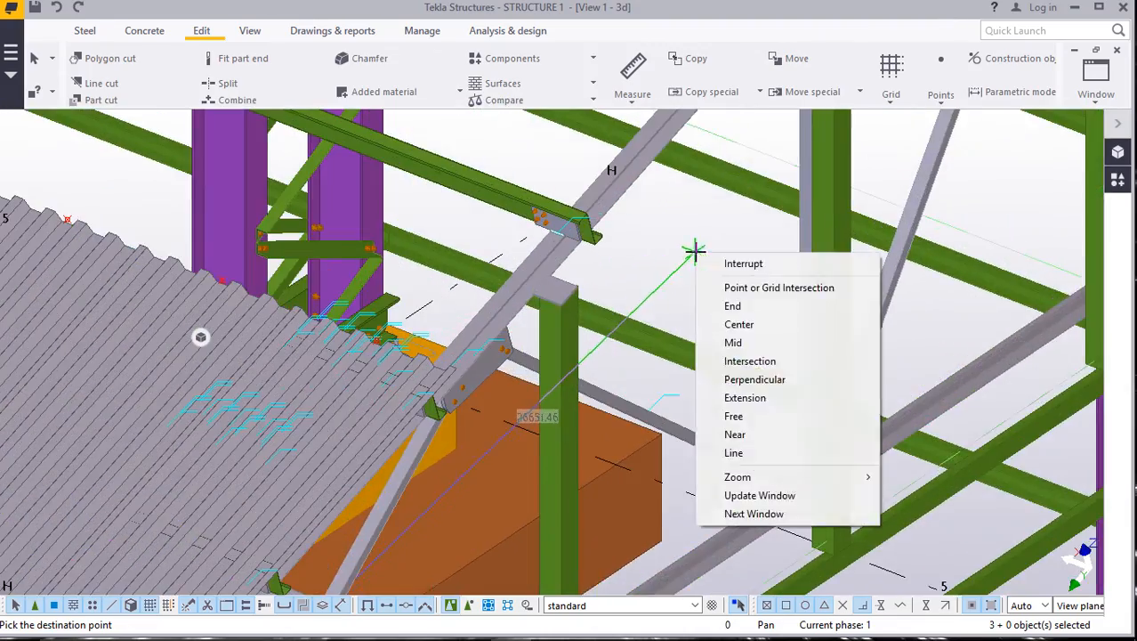
scroll(467, 325, "down", 8)
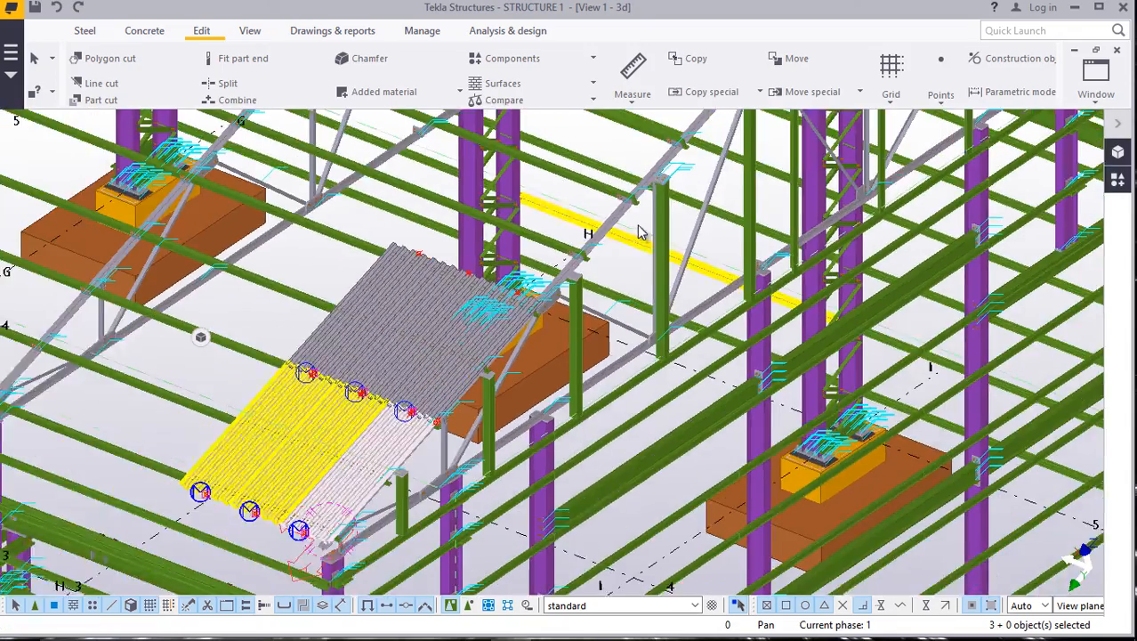
scroll(459, 436, "up", 1)
scroll(458, 435, "up", 6)
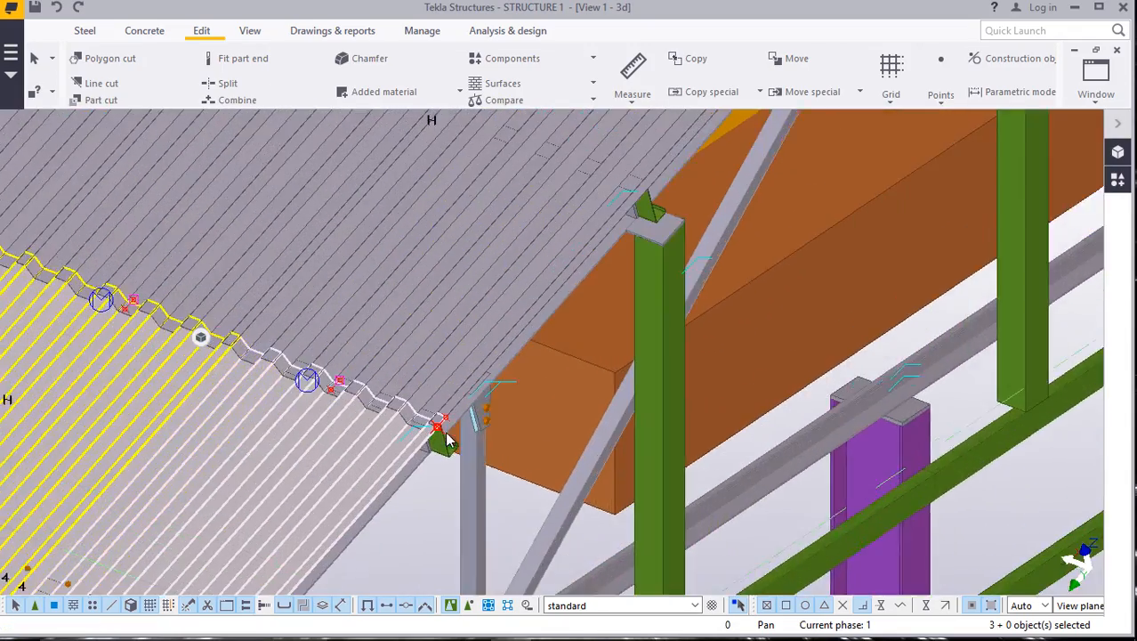
scroll(443, 422, "down", 3)
scroll(501, 380, "up", 6)
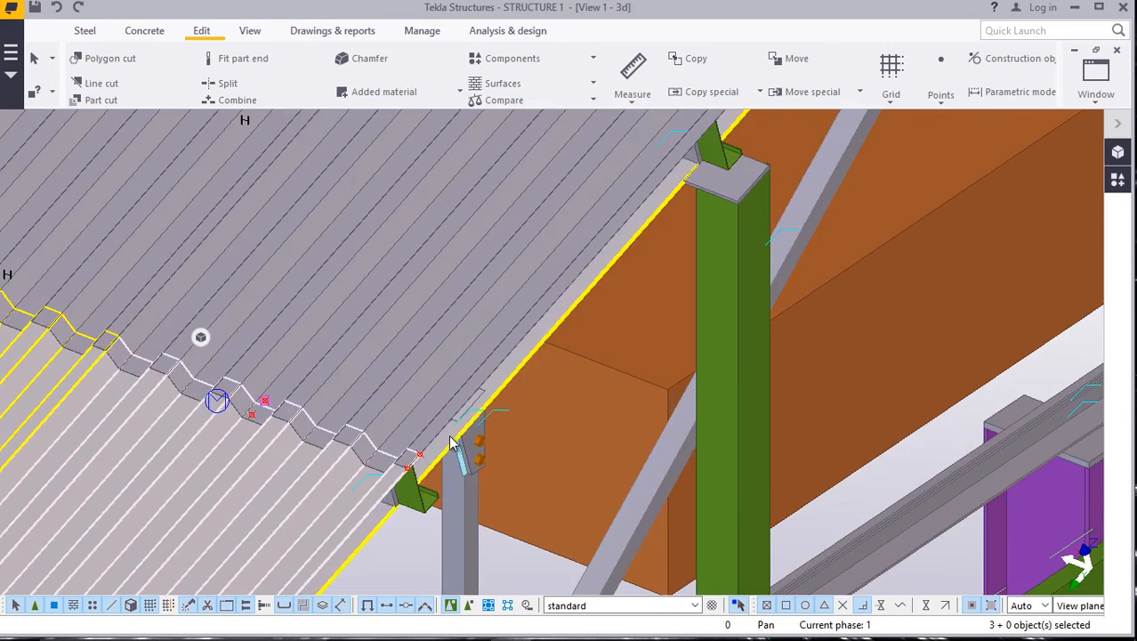
scroll(394, 481, "up", 6)
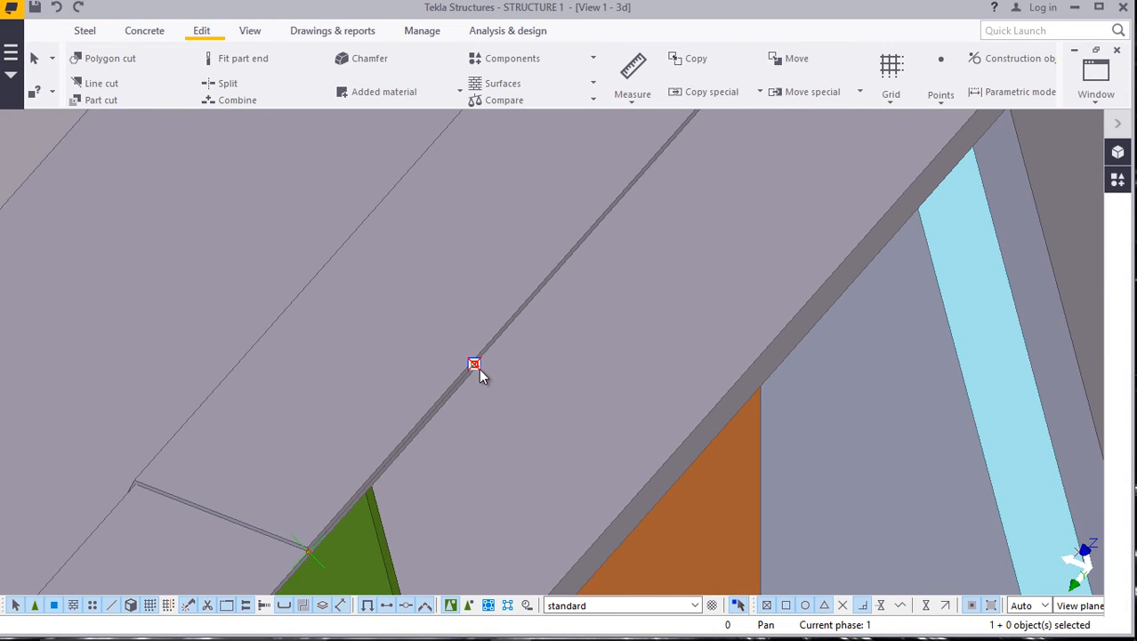
left_click(479, 368)
right_click(309, 553)
left_click(347, 239)
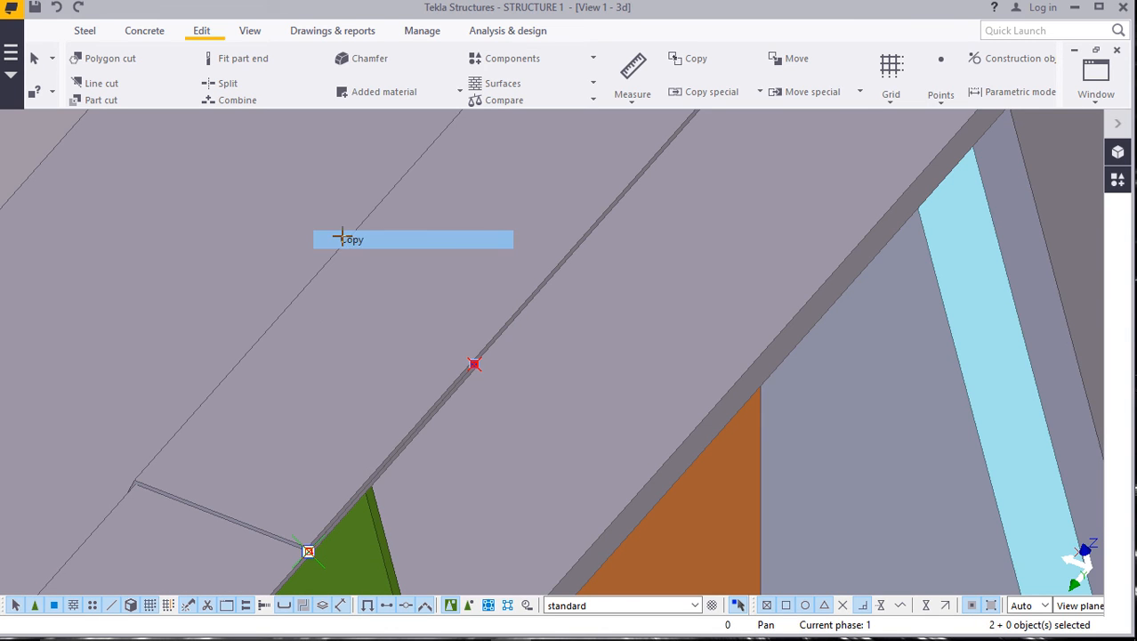
scroll(364, 406, "down", 6)
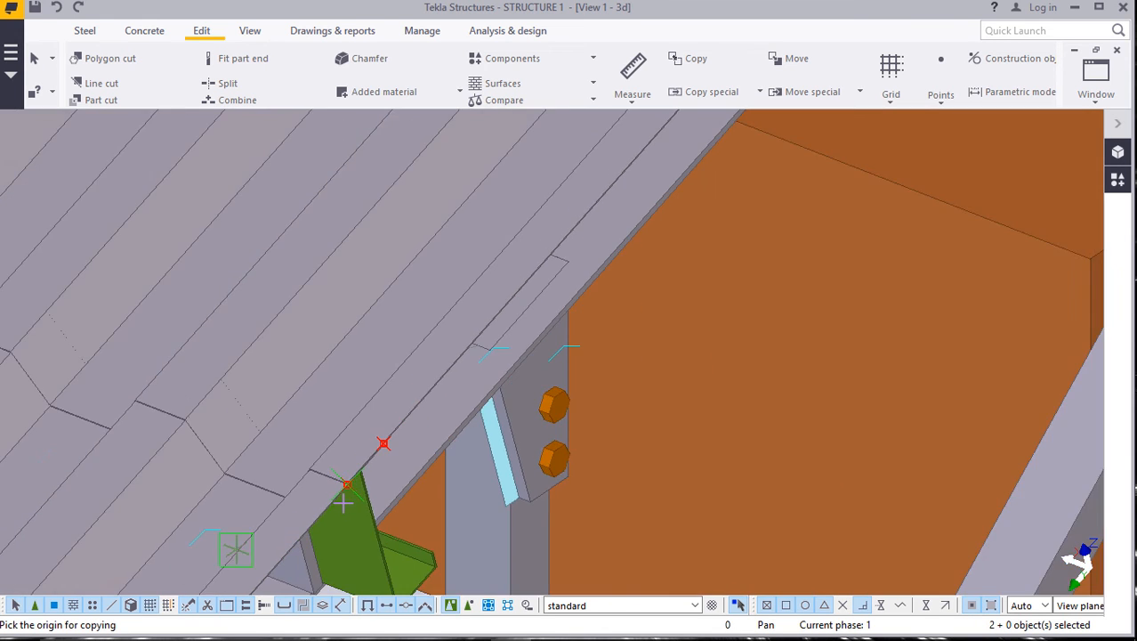
scroll(352, 498, "down", 5)
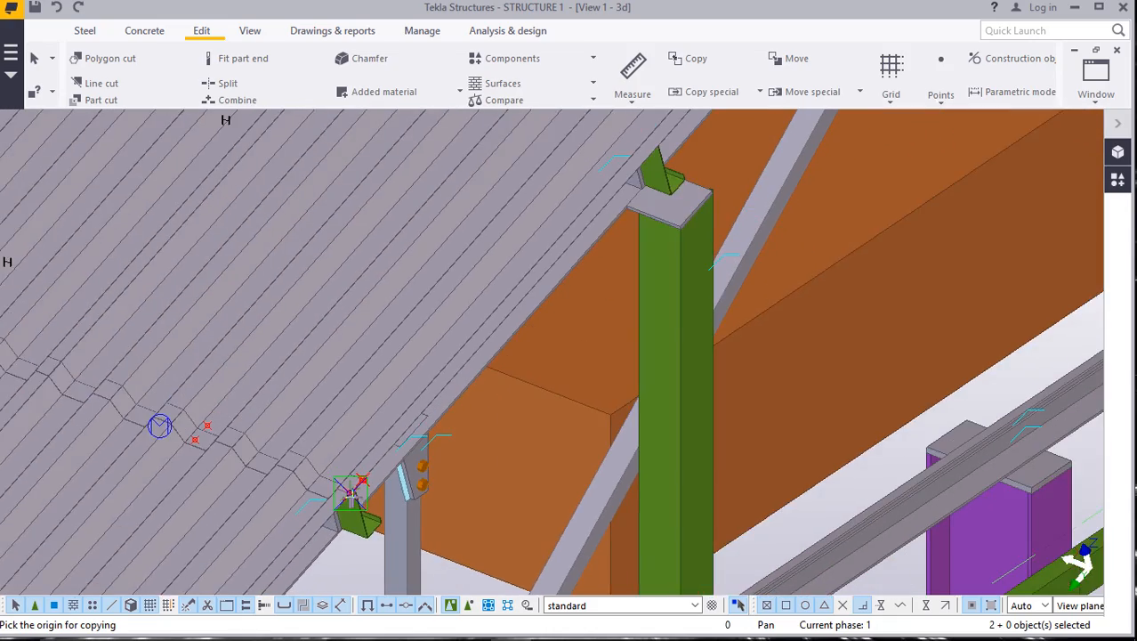
scroll(358, 503, "down", 6)
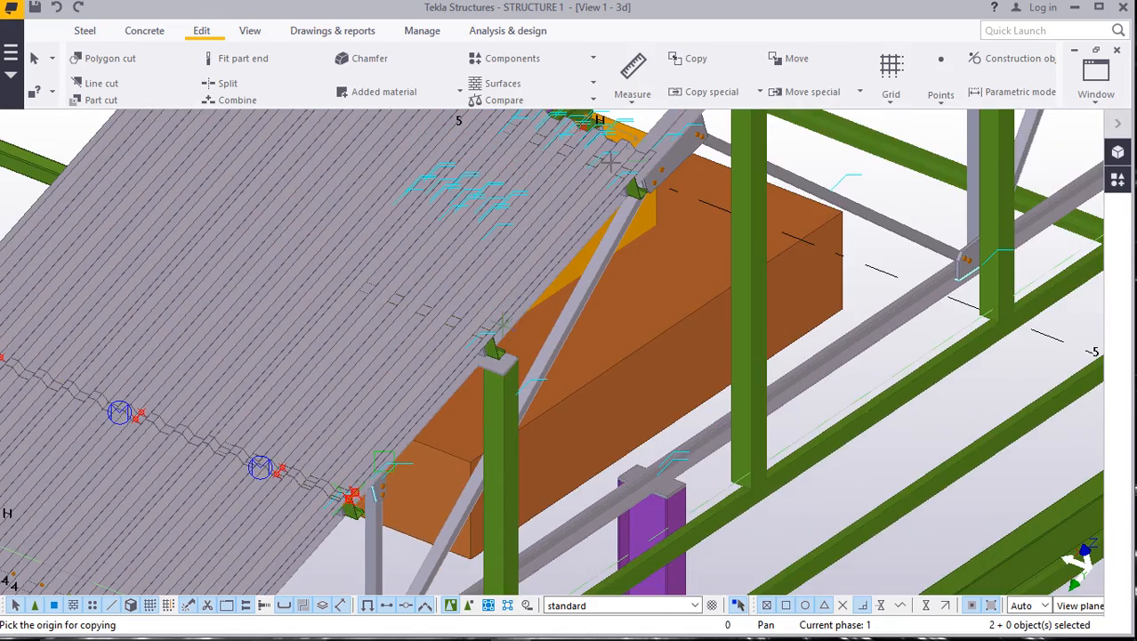
scroll(652, 146, "up", 3)
scroll(652, 147, "up", 2)
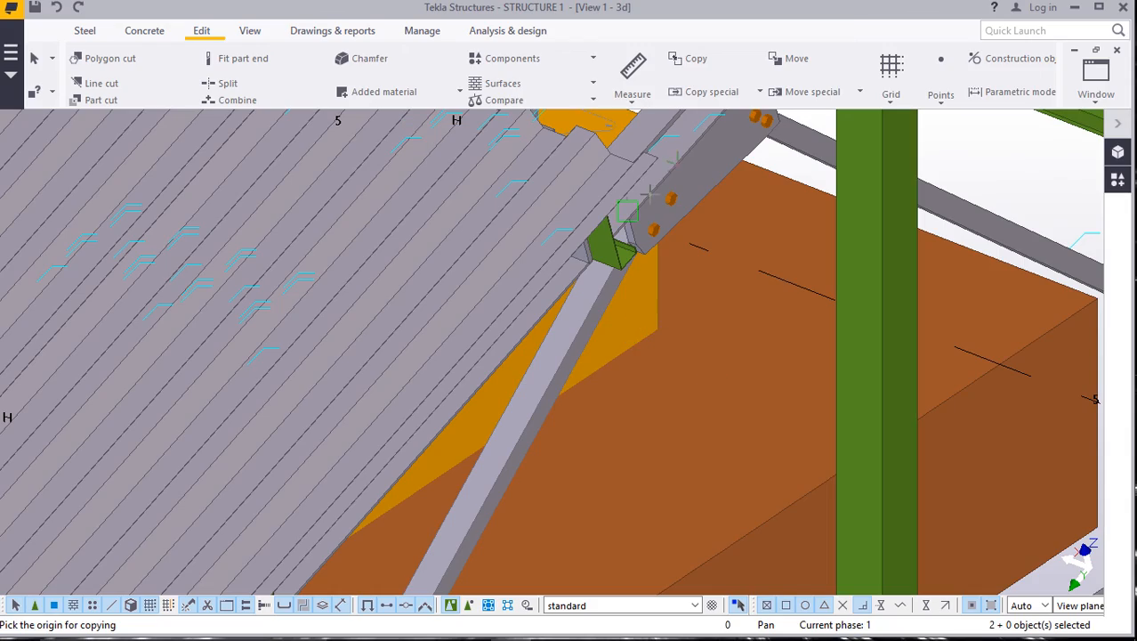
scroll(650, 193, "down", 5)
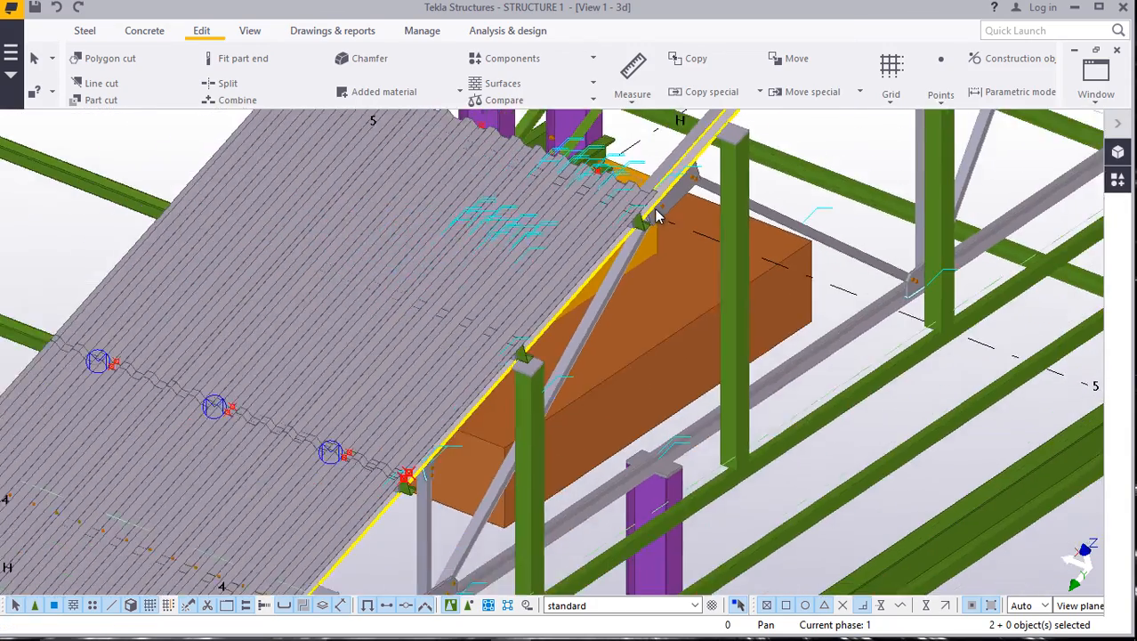
Copy the two lap points at the roof sheet joint to the upper end corner of the sheets, using the upper point as origin.
scroll(643, 227, "up", 3)
scroll(627, 223, "down", 4)
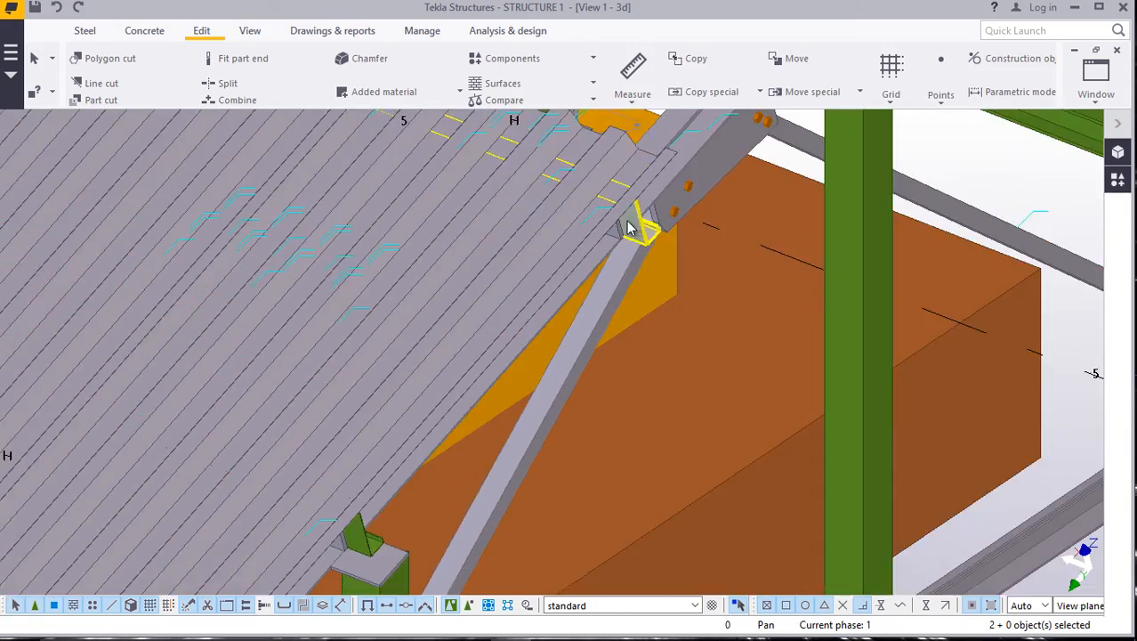
scroll(616, 220, "down", 1)
scroll(452, 388, "up", 6)
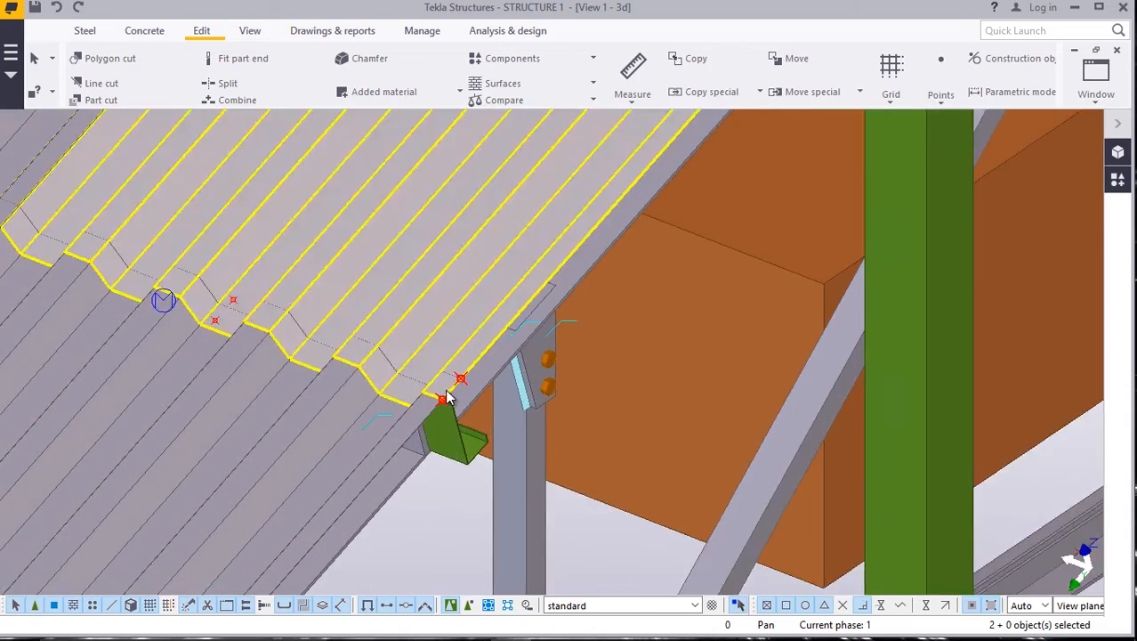
scroll(472, 375, "up", 2)
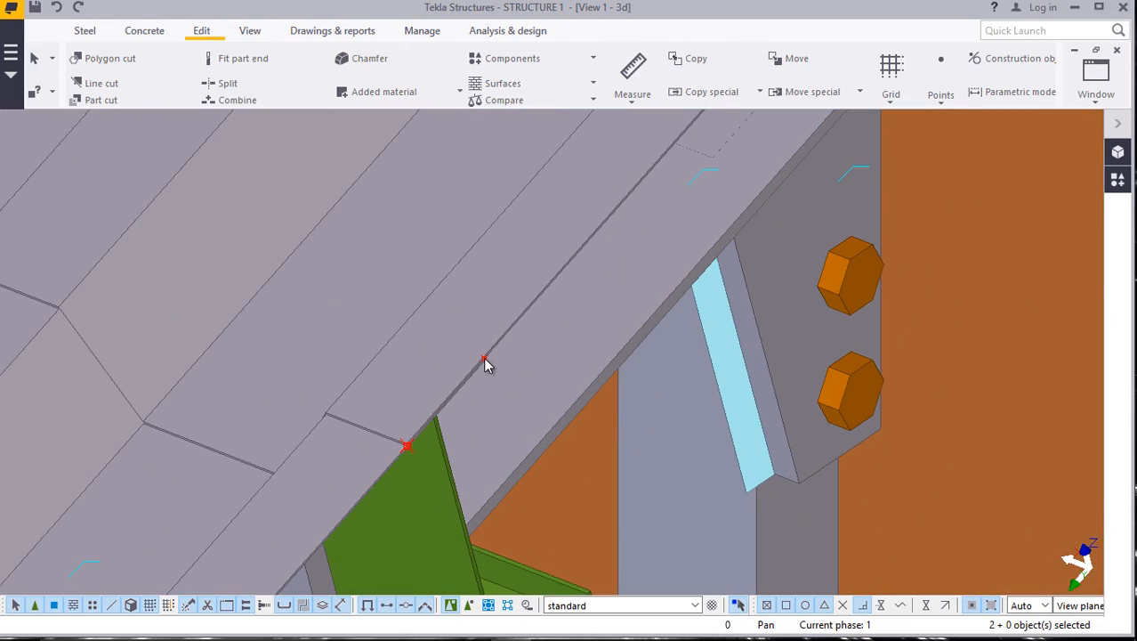
scroll(405, 452, "up", 2)
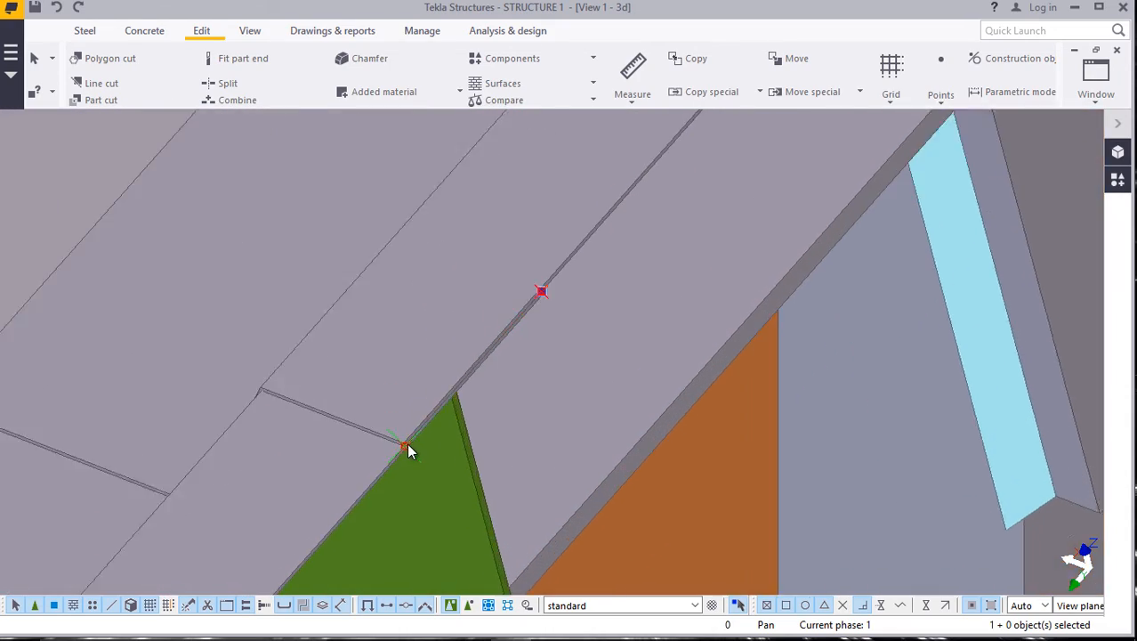
right_click(404, 447)
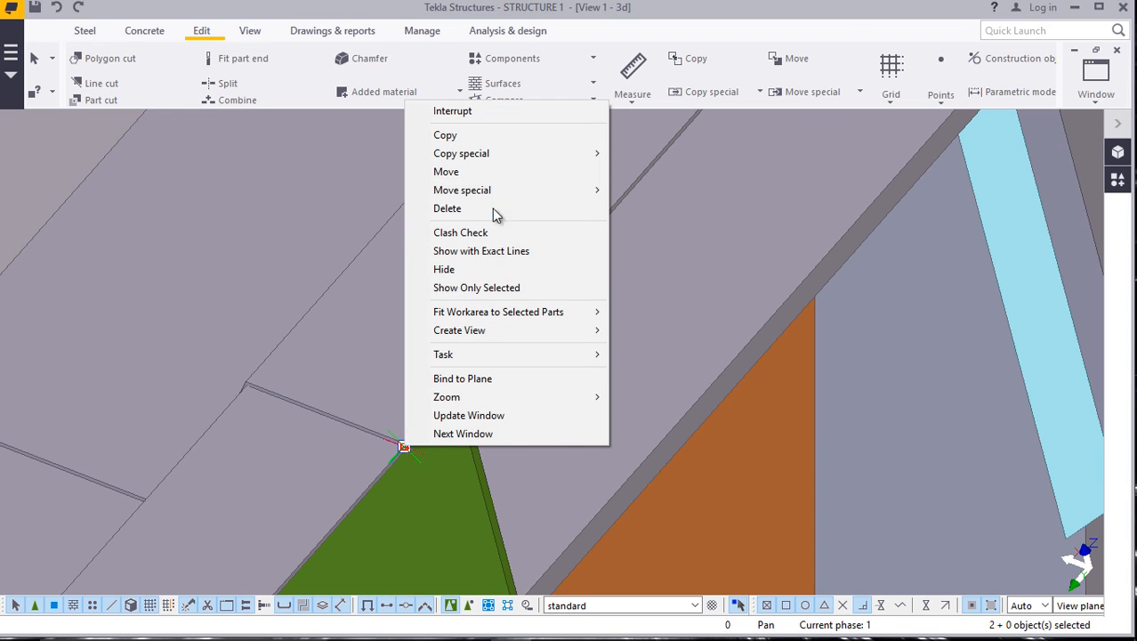
left_click(442, 135)
scroll(530, 267, "up", 4)
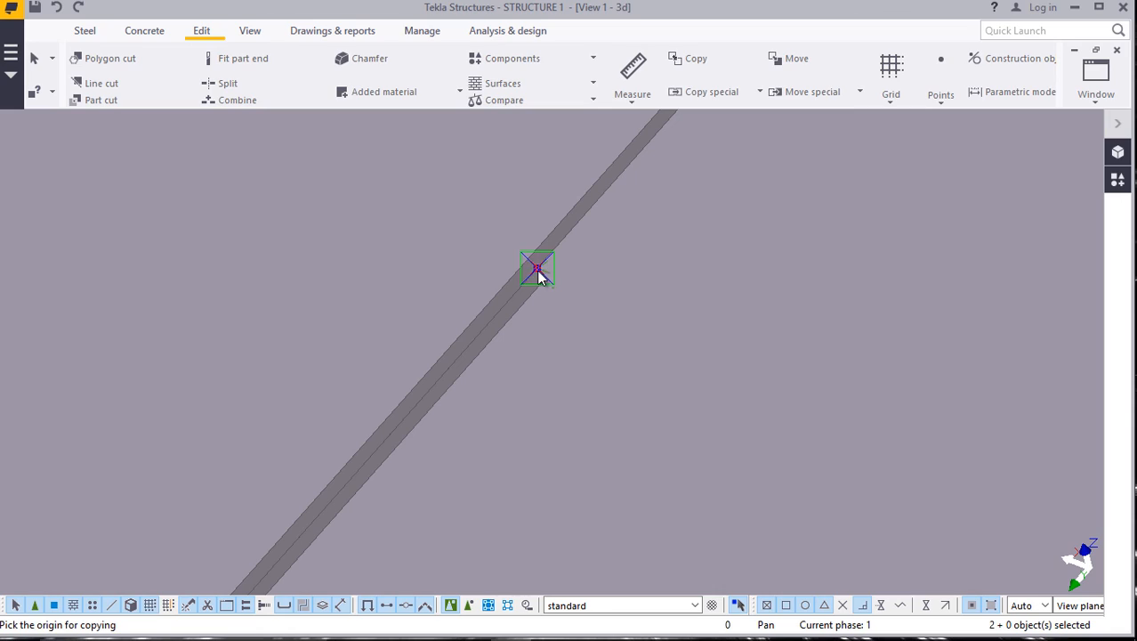
scroll(465, 436, "down", 5)
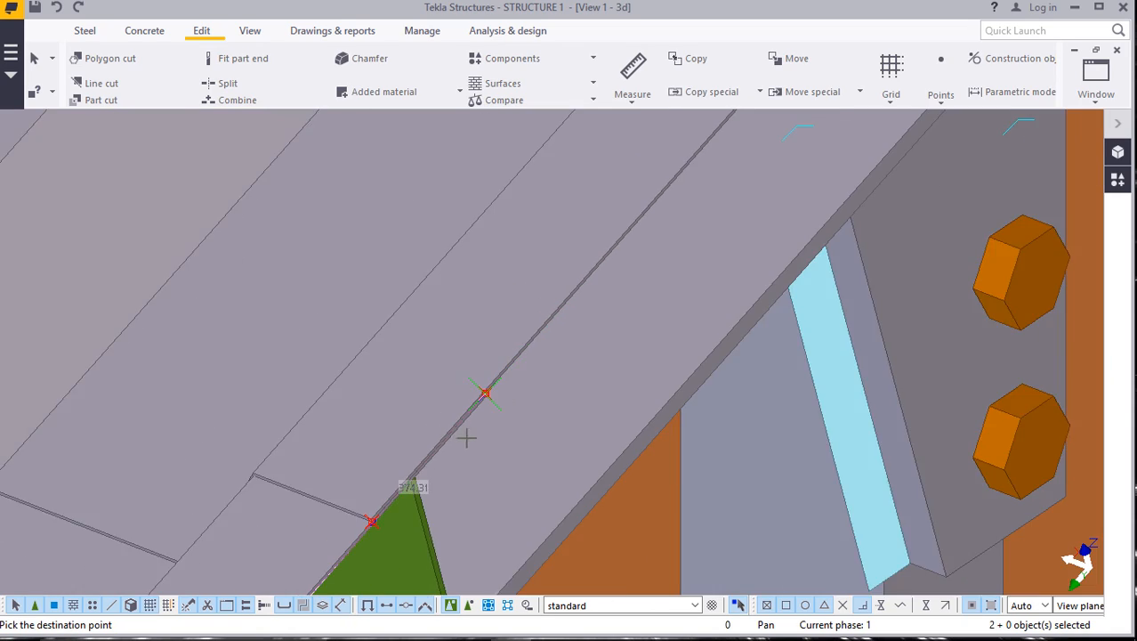
scroll(485, 436, "down", 4)
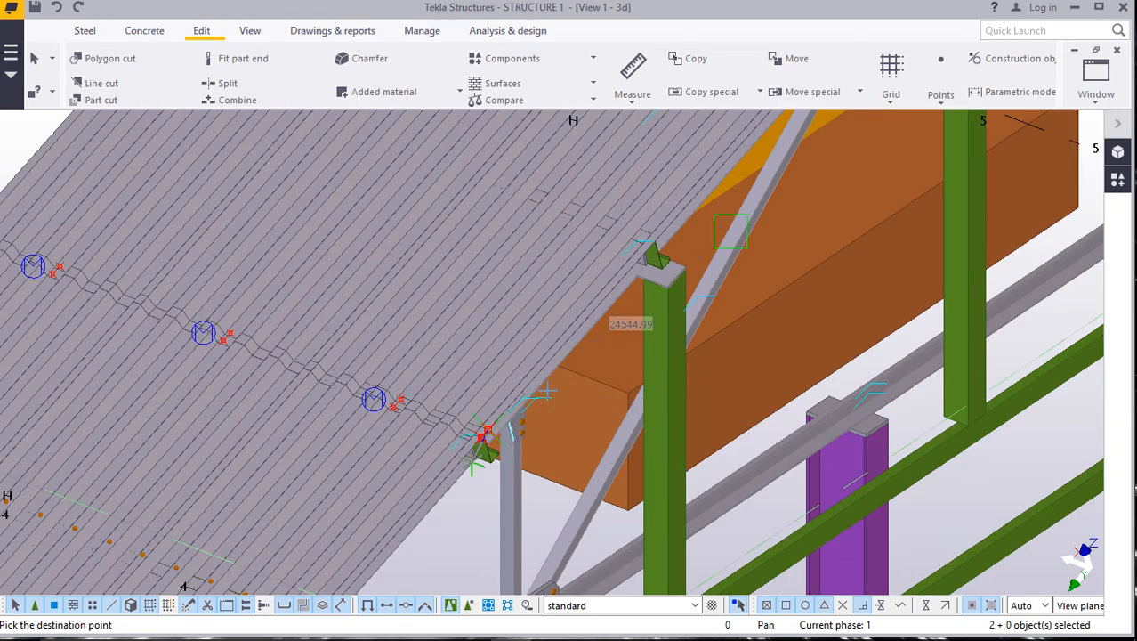
scroll(502, 425, "up", 7)
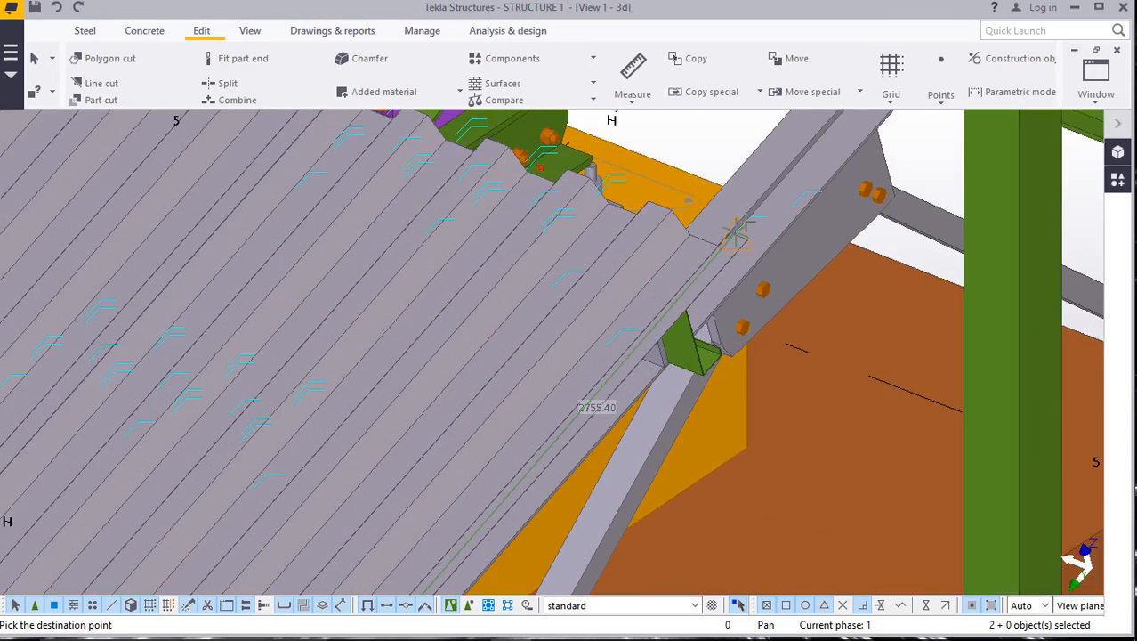
scroll(746, 250, "up", 5)
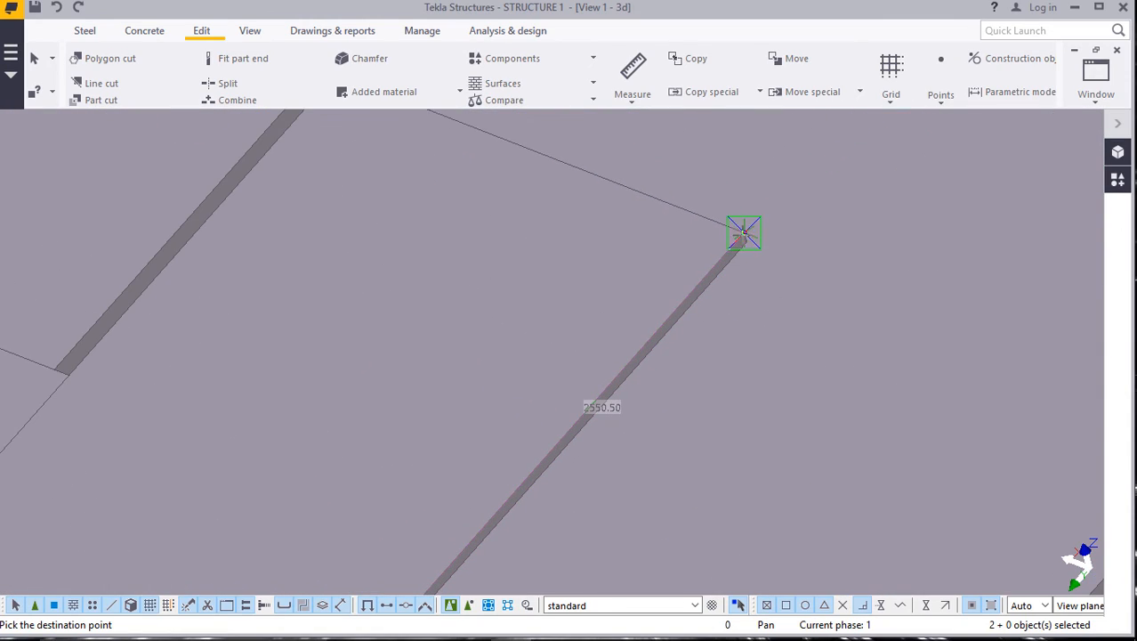
scroll(659, 298, "down", 3)
right_click(559, 308)
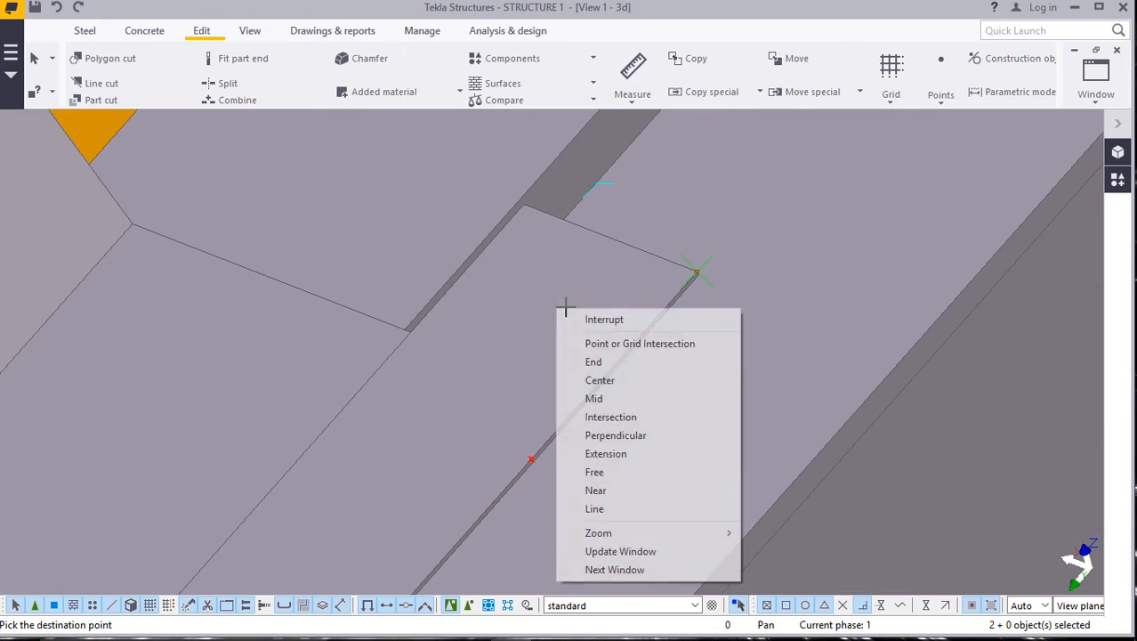
left_click(584, 321)
scroll(647, 313, "down", 6)
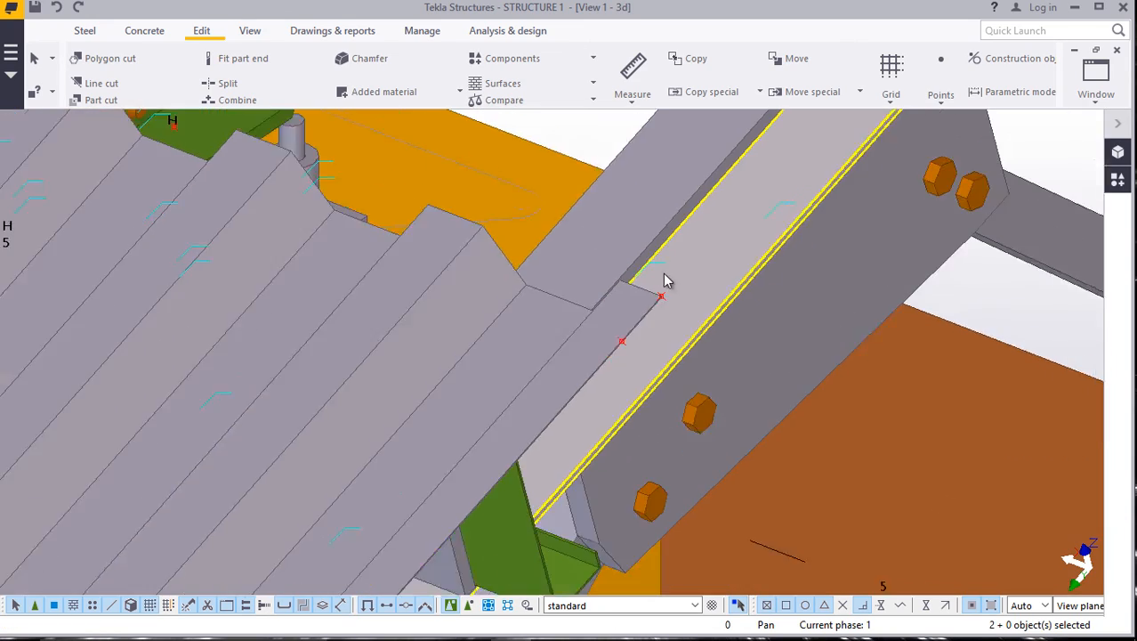
Copy the three upper-row roof sheets up the slope from their lower edge corner to the lower lap point at their upper end.
scroll(650, 250, "down", 8)
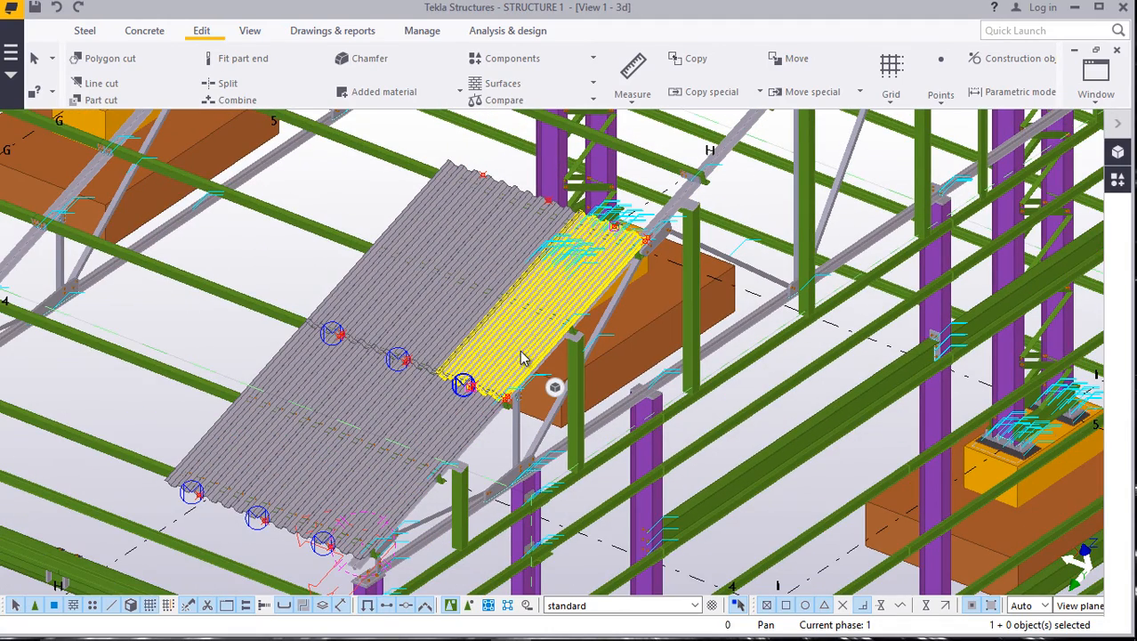
left_click(462, 300, "ctrl")
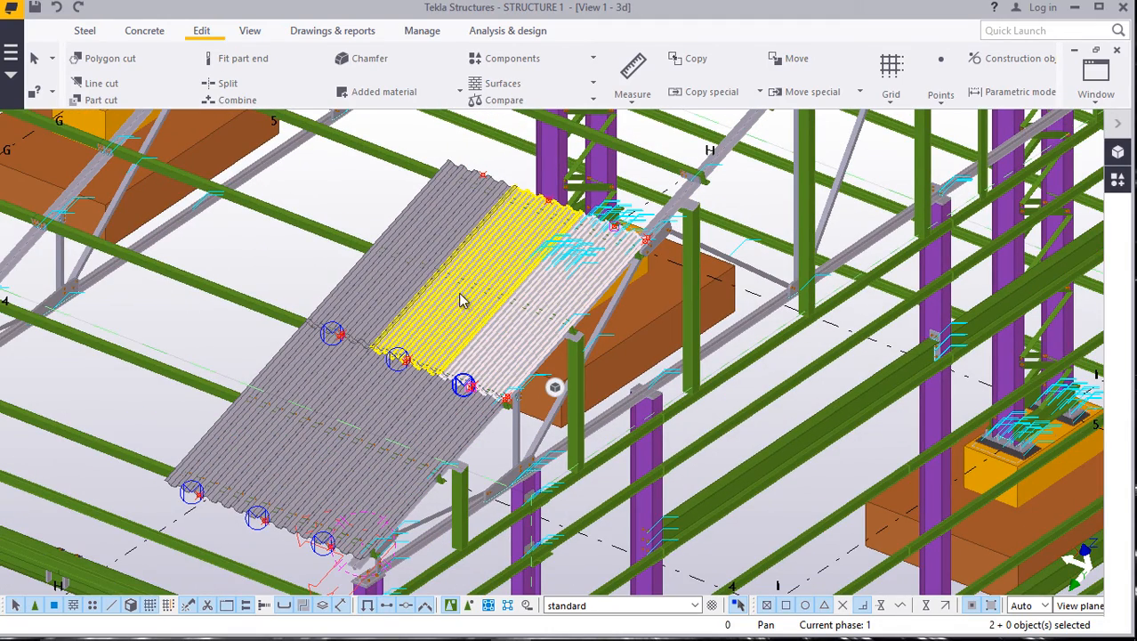
right_click(405, 265)
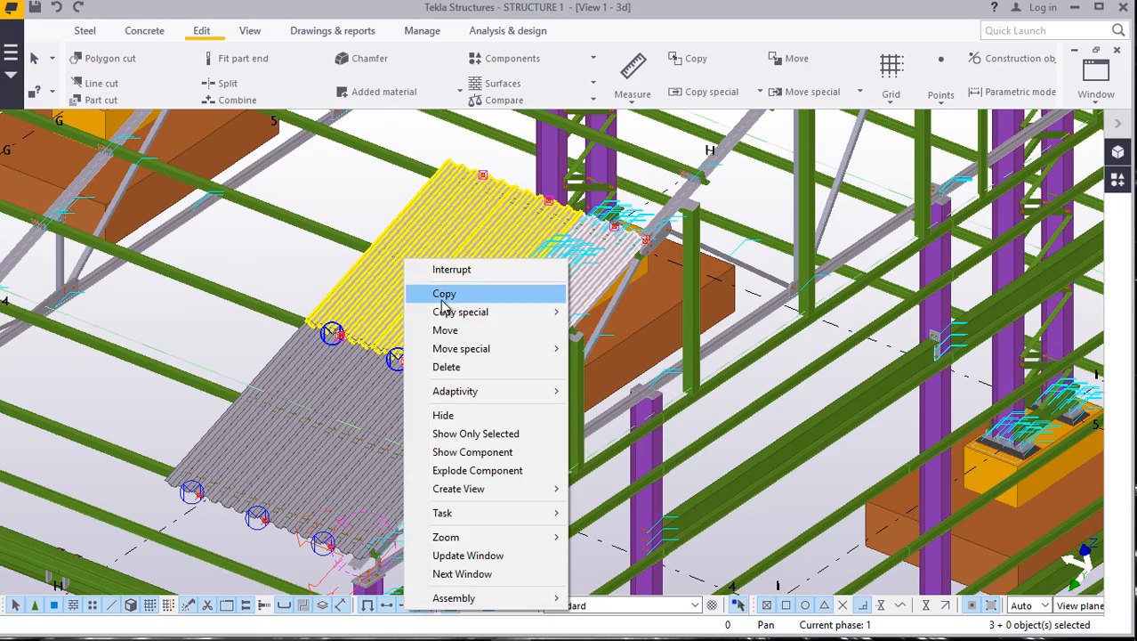
left_click(444, 294)
scroll(525, 412, "up", 10)
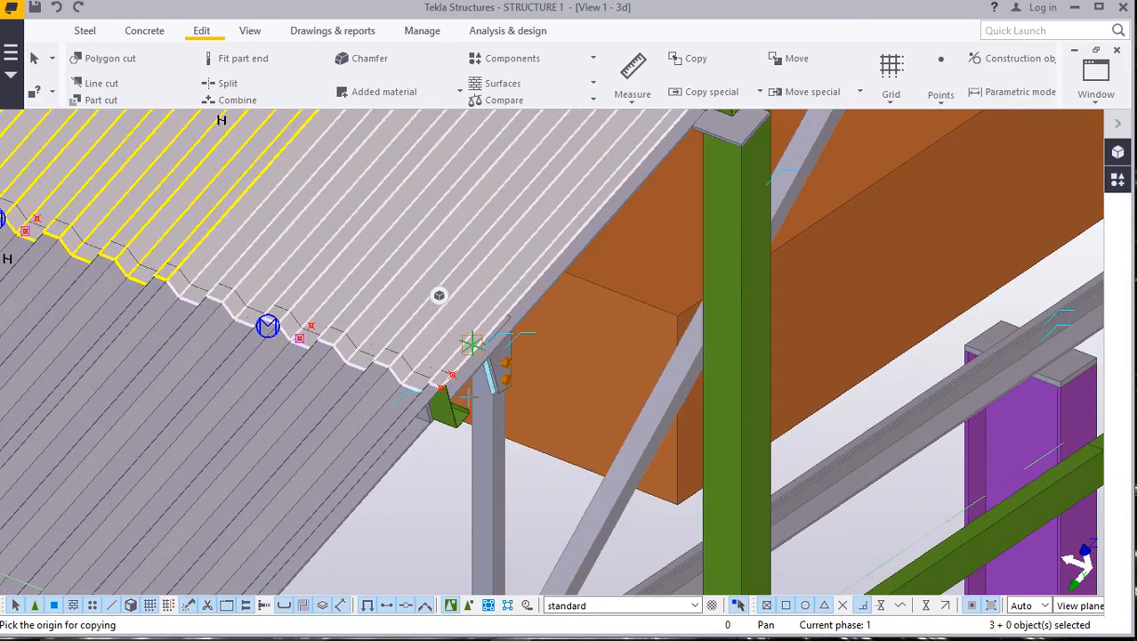
scroll(413, 366, "up", 8)
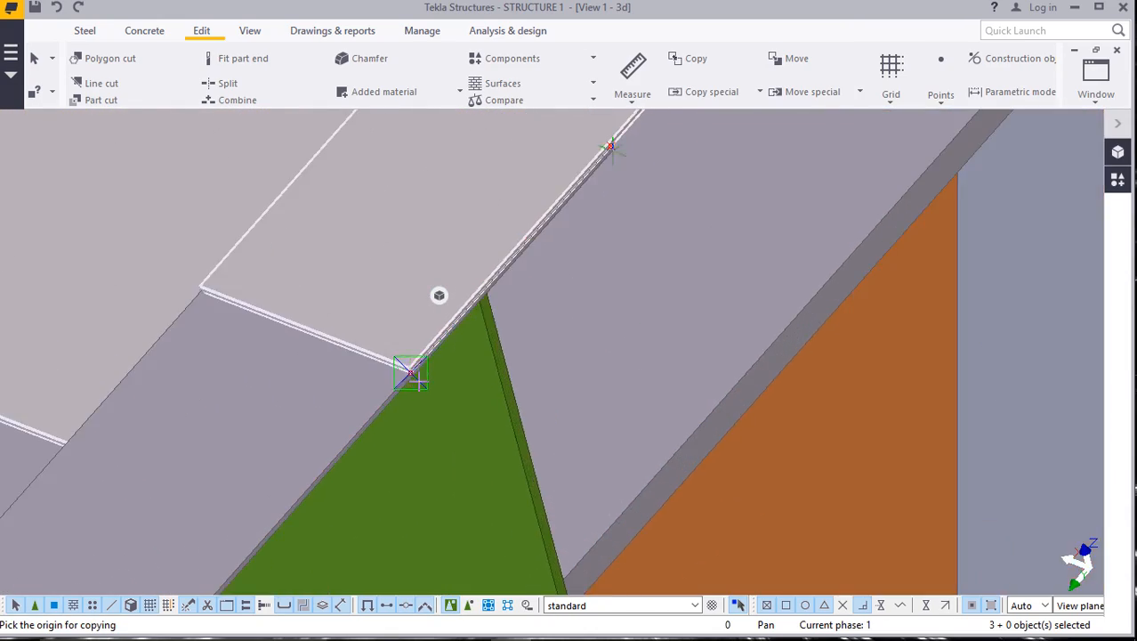
scroll(417, 365, "up", 6)
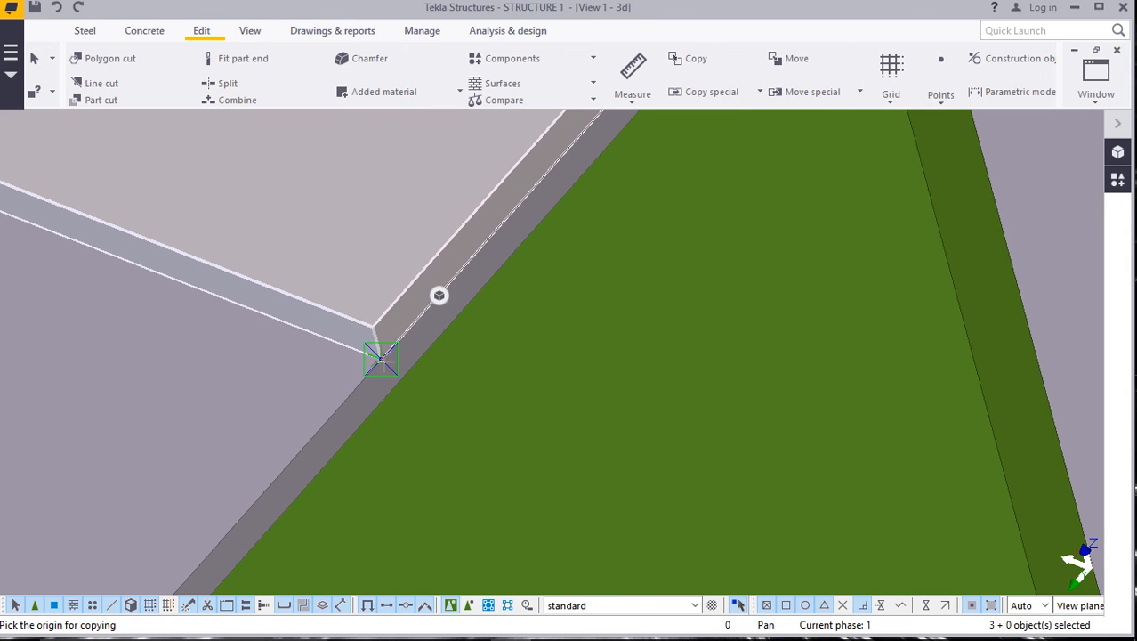
left_click(381, 360)
scroll(397, 418, "down", 8)
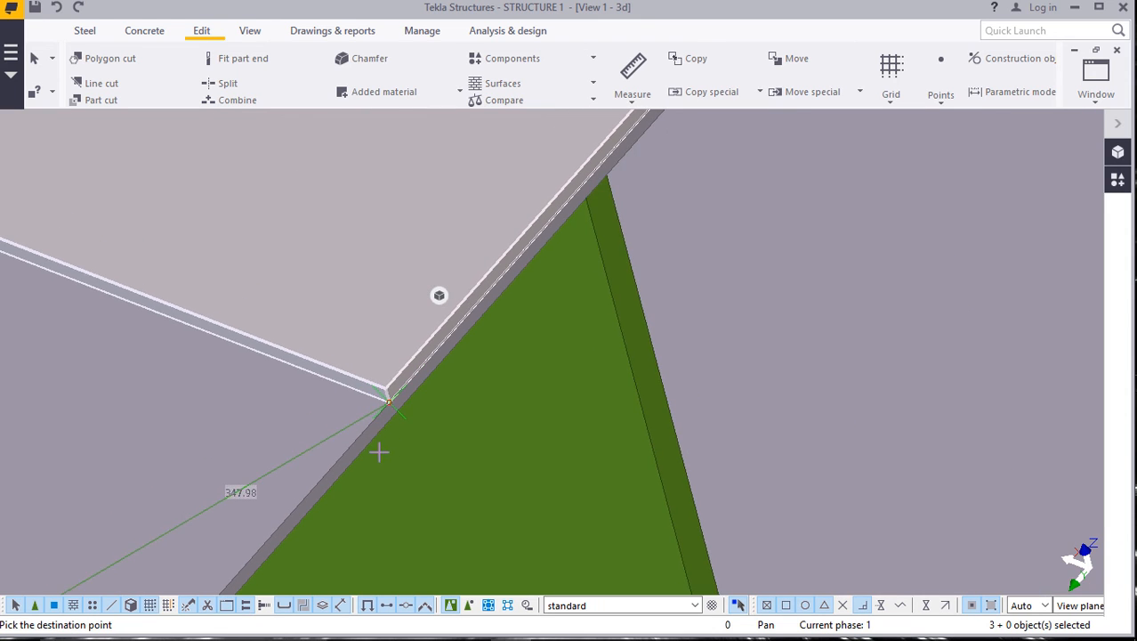
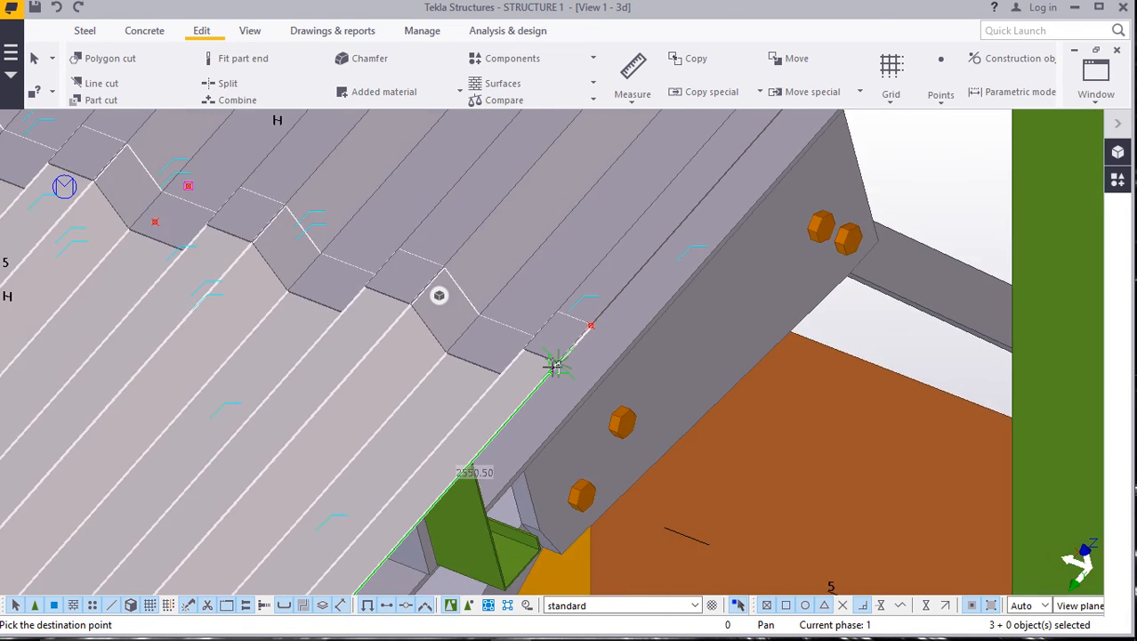
scroll(551, 368, "down", 10)
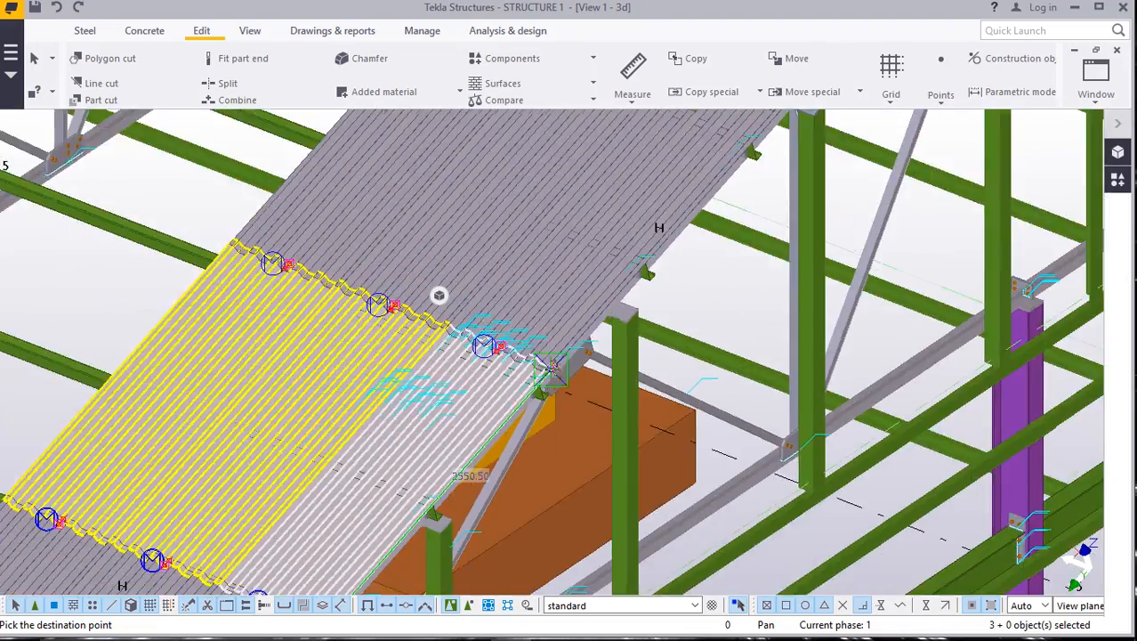
scroll(605, 350, "up", 2)
scroll(616, 348, "down", 5)
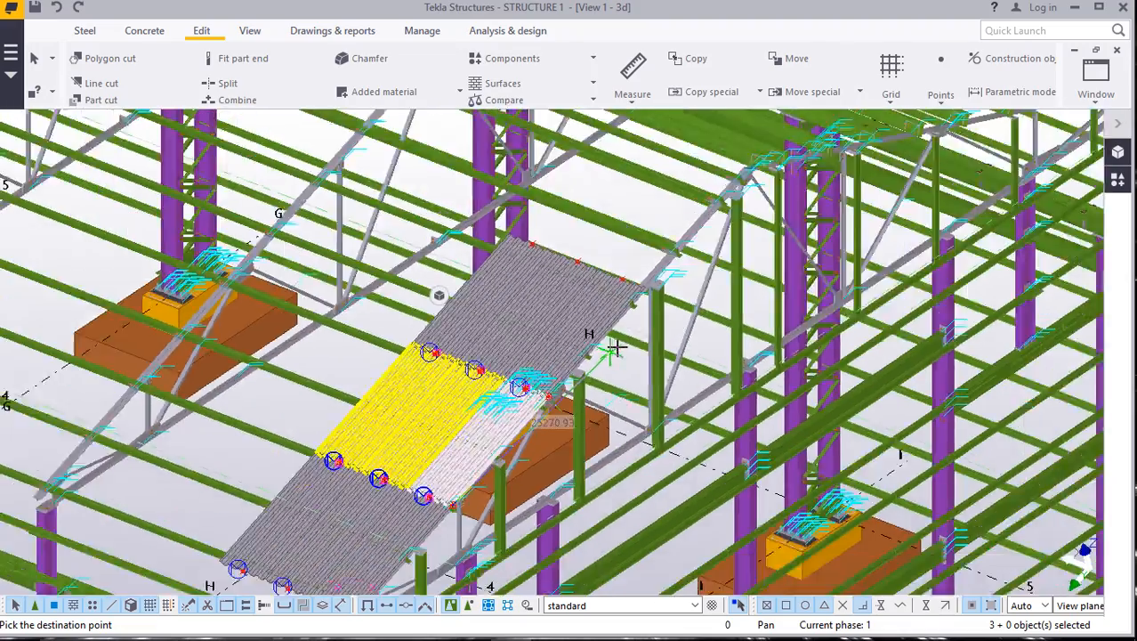
scroll(598, 343, "up", 4)
scroll(569, 373, "up", 8)
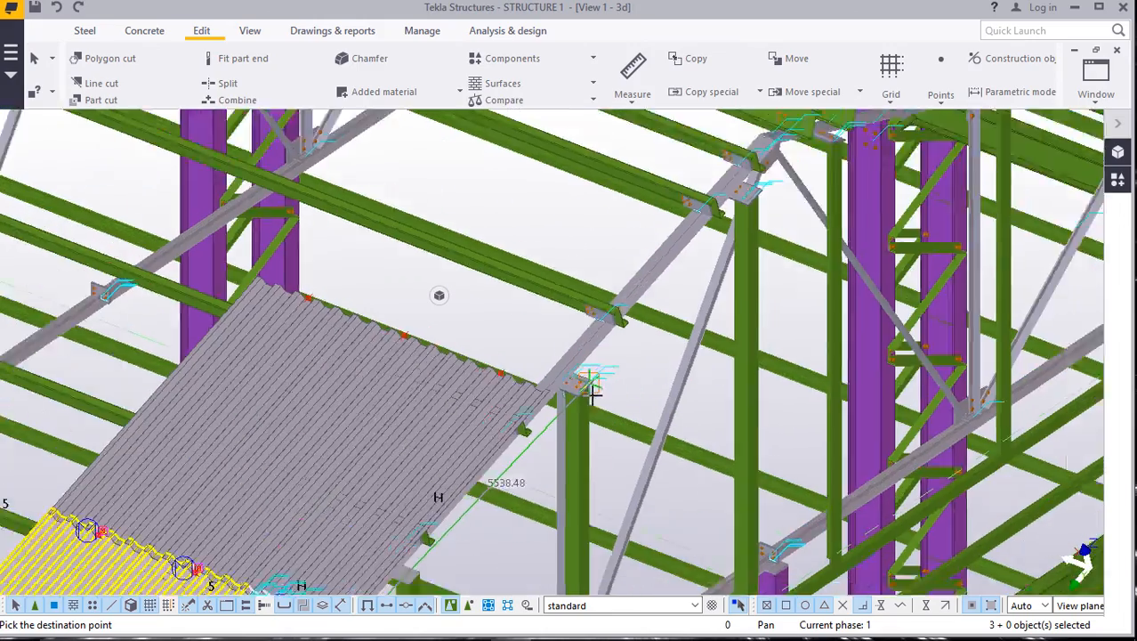
scroll(558, 387, "up", 2)
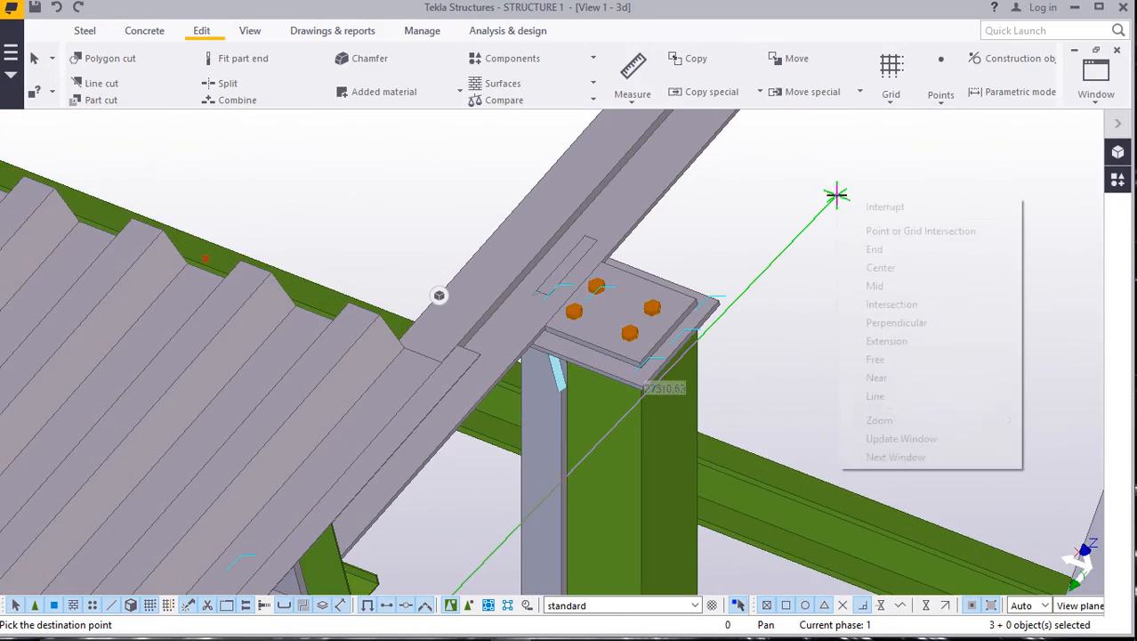
left_click(865, 207)
scroll(773, 247, "down", 10)
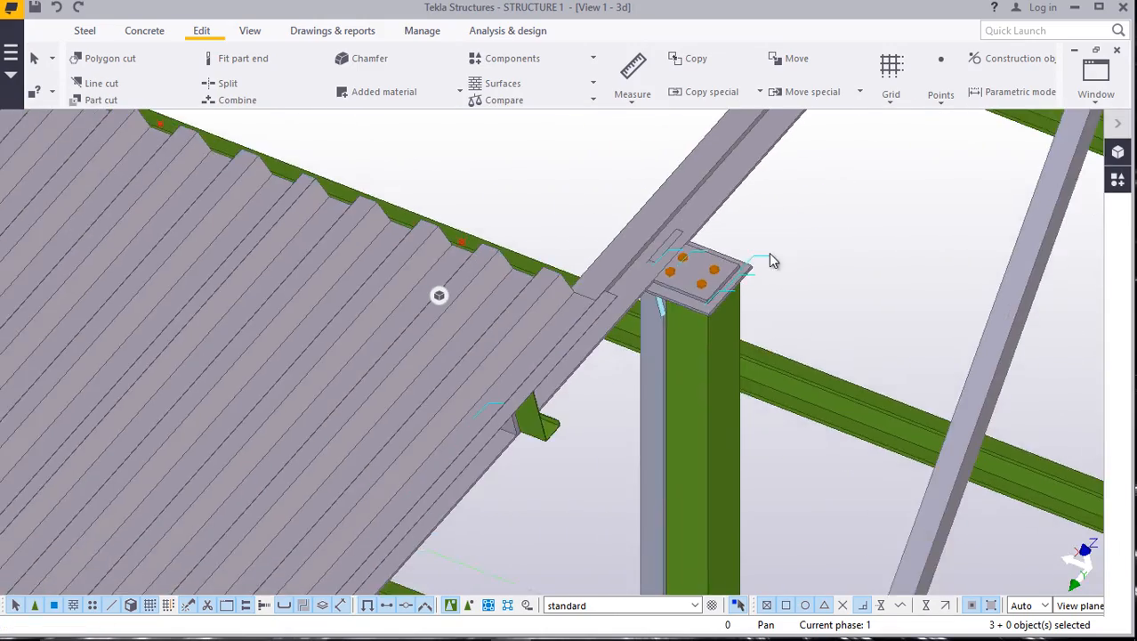
scroll(743, 233, "down", 5)
scroll(593, 427, "up", 10)
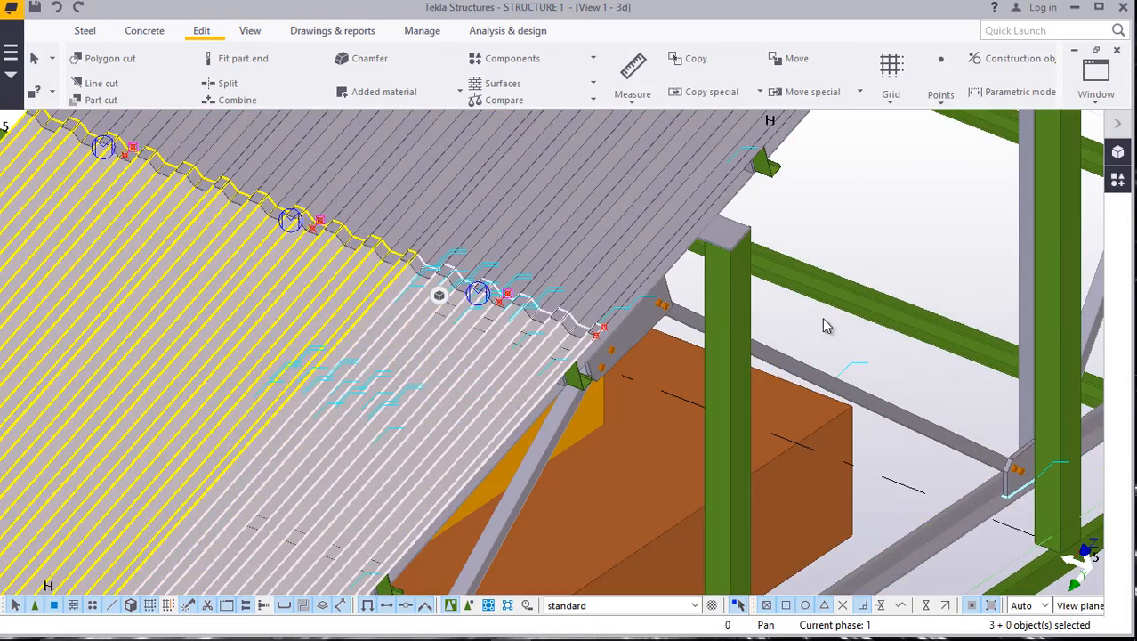
left_click(874, 188)
Copy the two lap points at the newest sheet joint to the upper end corner of the topmost row, using the upper point as origin.
scroll(595, 338, "up", 8)
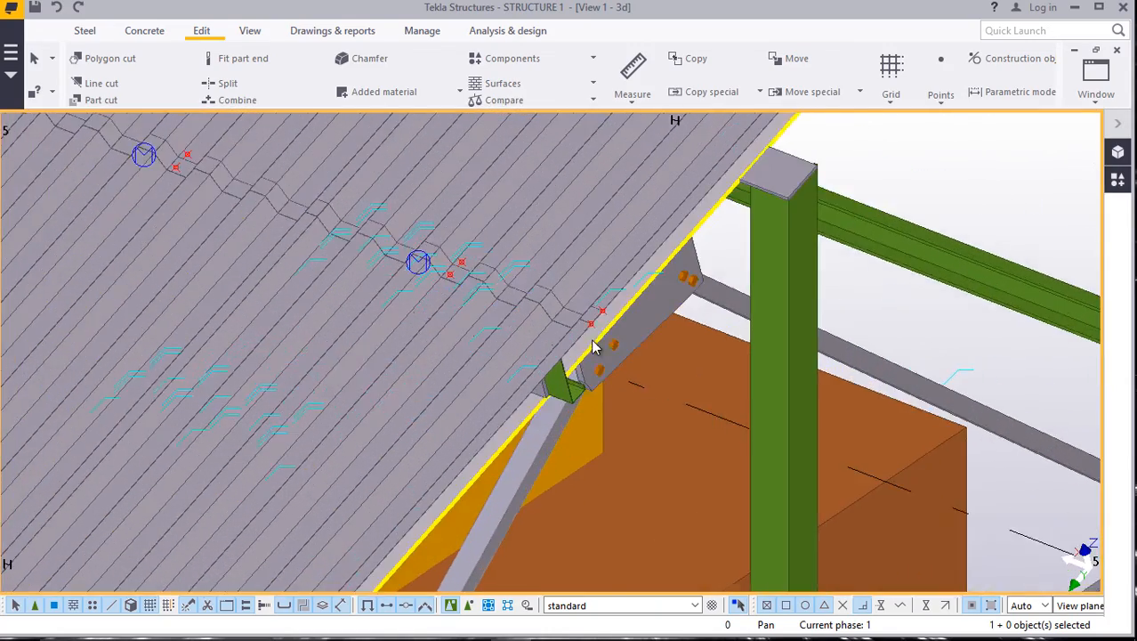
scroll(614, 304, "up", 2)
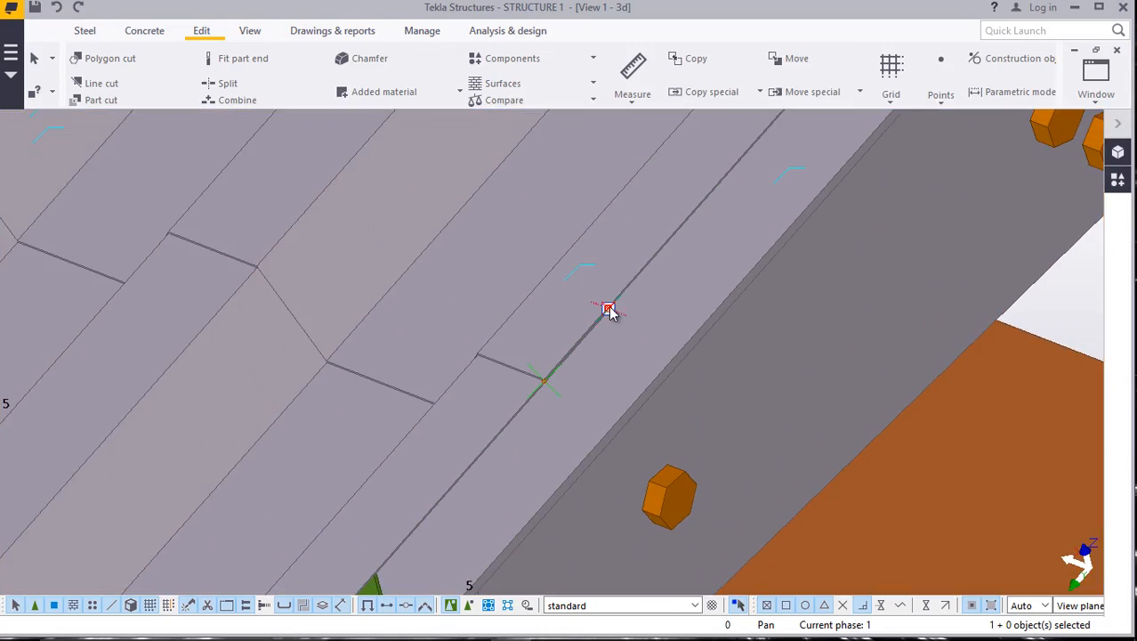
right_click(542, 381)
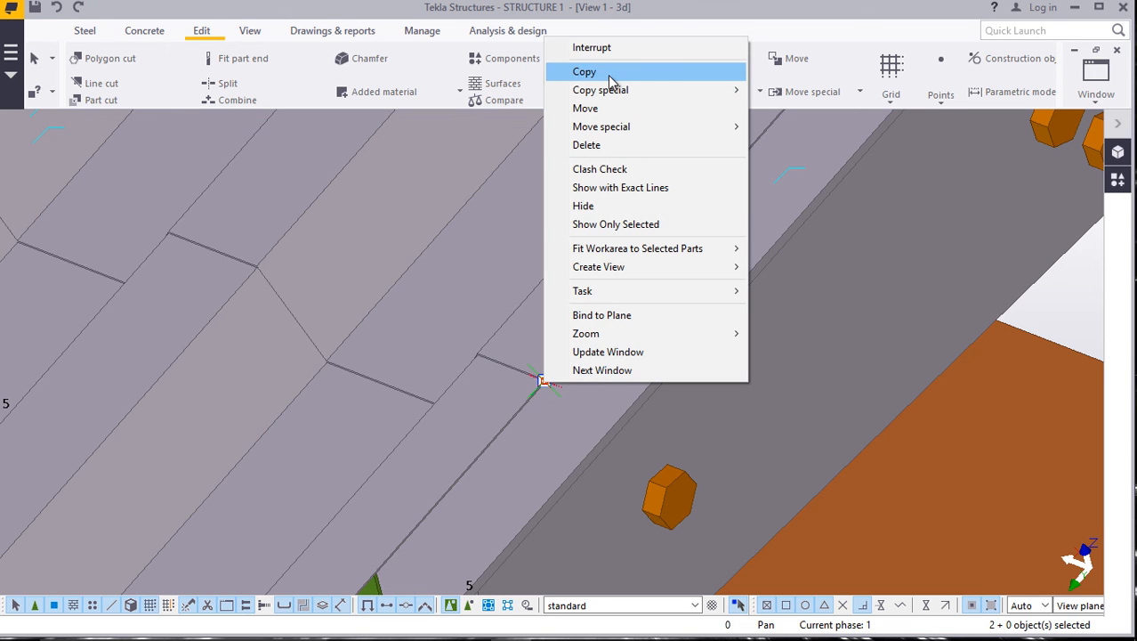
left_click(611, 73)
scroll(538, 382, "up", 5)
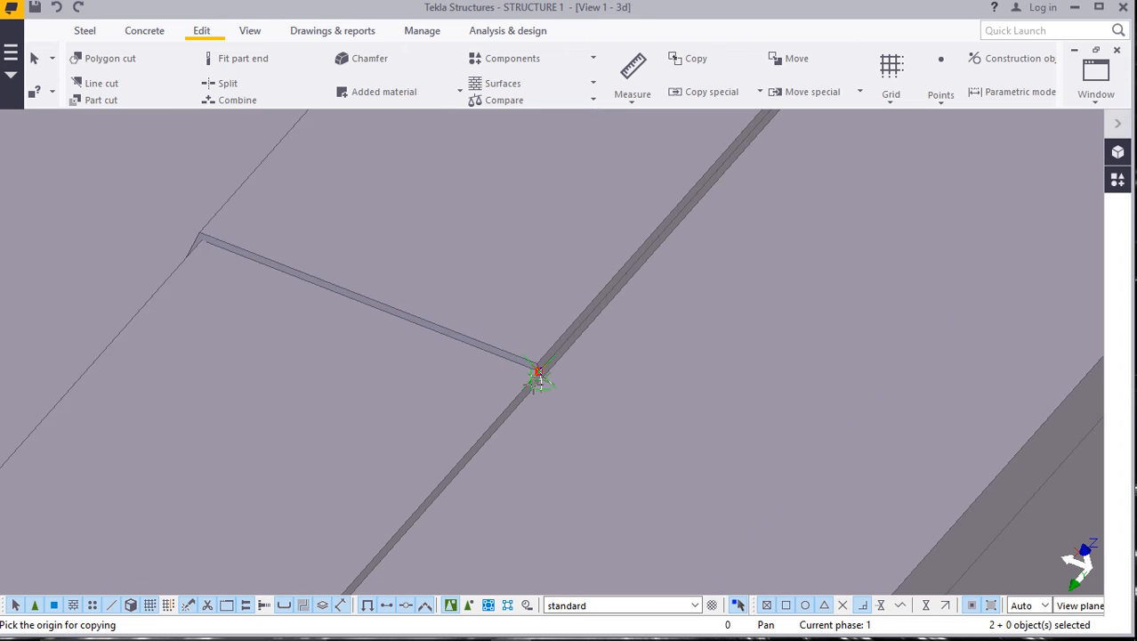
scroll(508, 424, "down", 8)
scroll(666, 260, "up", 10)
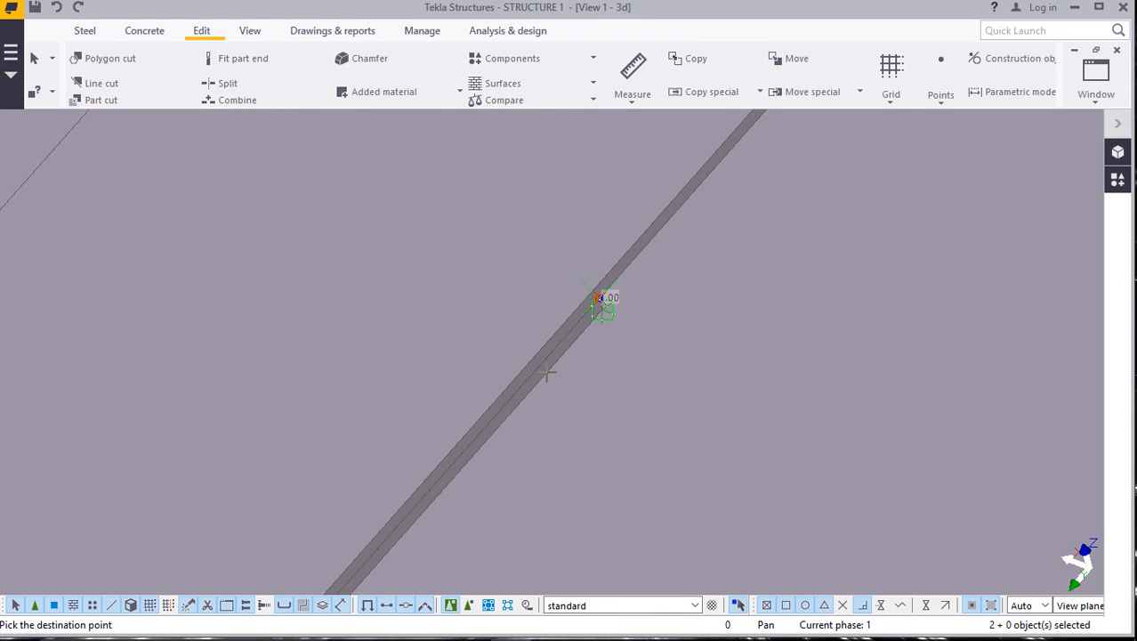
scroll(547, 373, "down", 8)
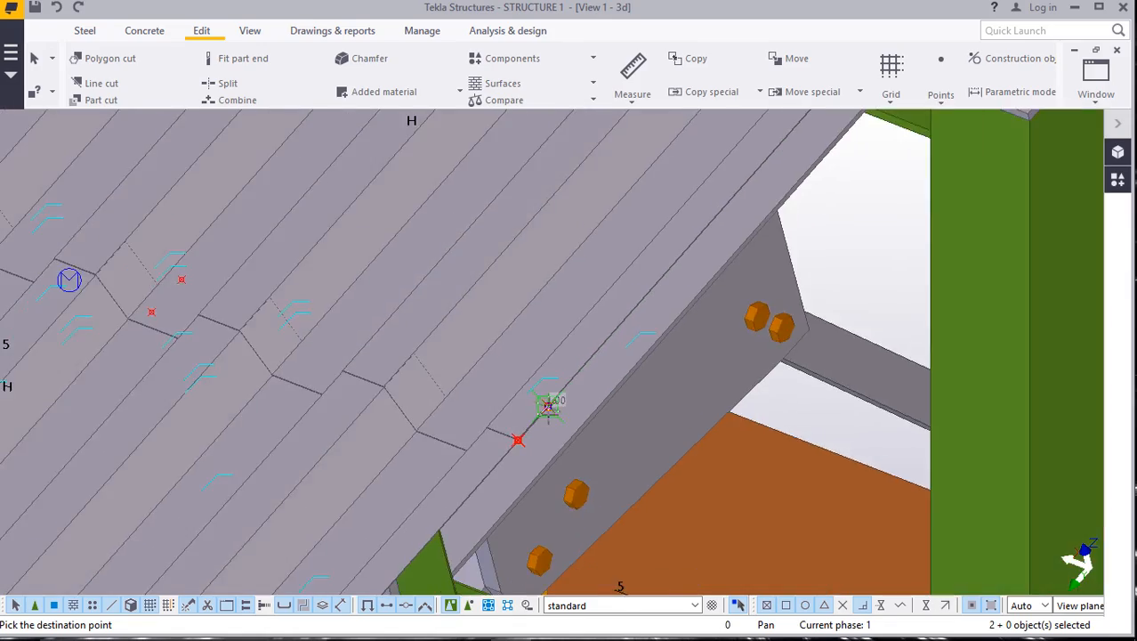
scroll(548, 405, "down", 8)
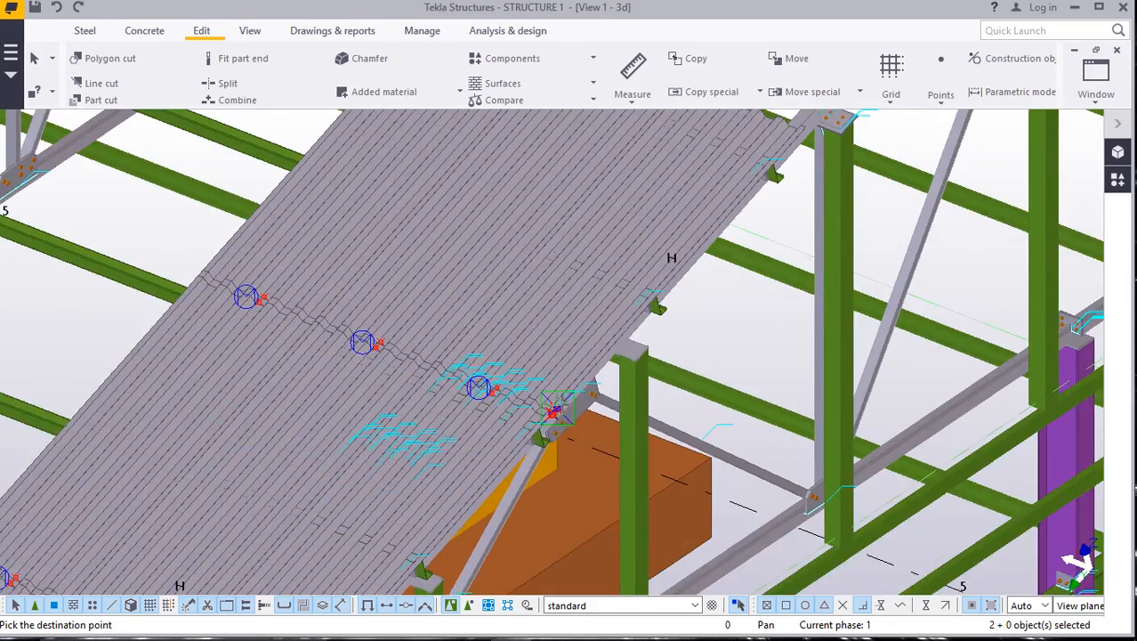
scroll(552, 409, "down", 3)
scroll(700, 251, "up", 12)
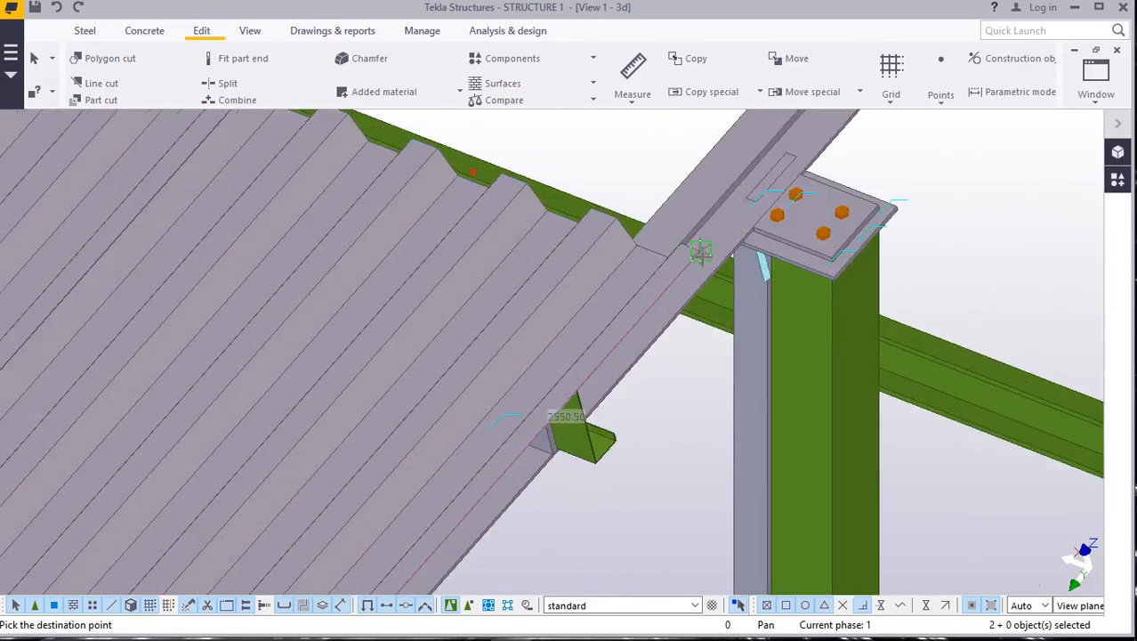
scroll(700, 252, "up", 10)
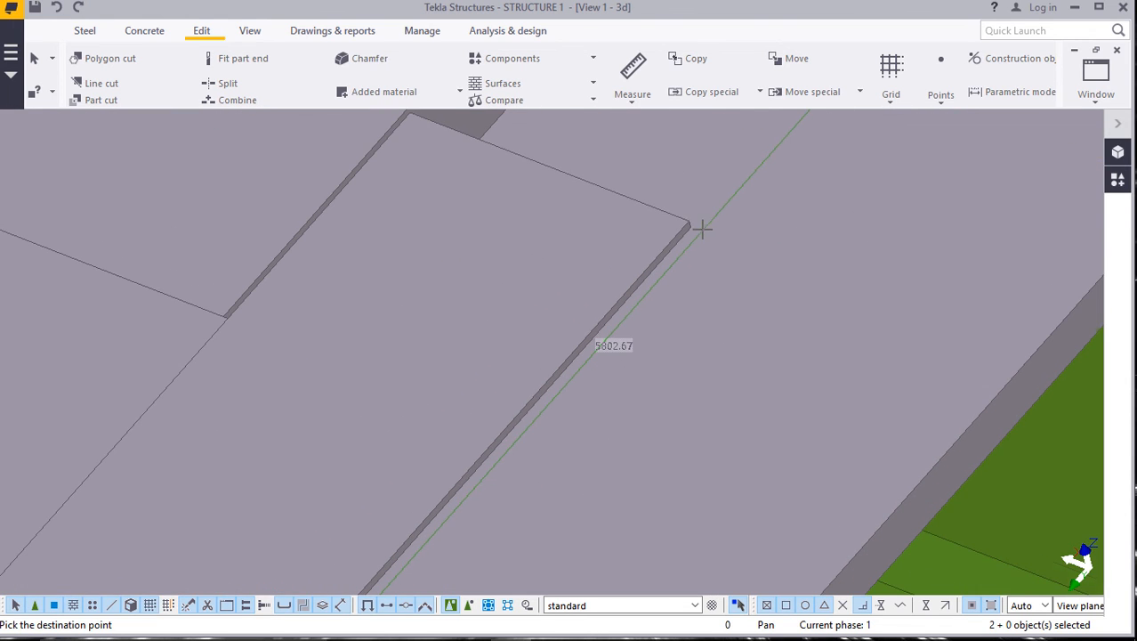
left_click(690, 220)
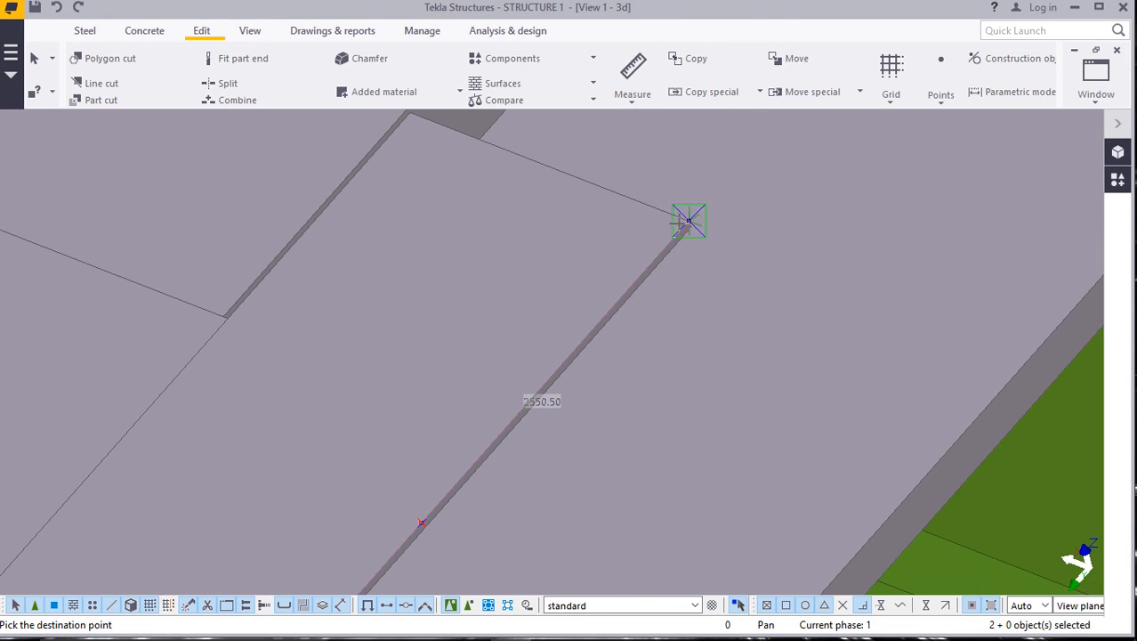
right_click(683, 222)
left_click(696, 233)
scroll(691, 220, "down", 1)
scroll(700, 218, "down", 8)
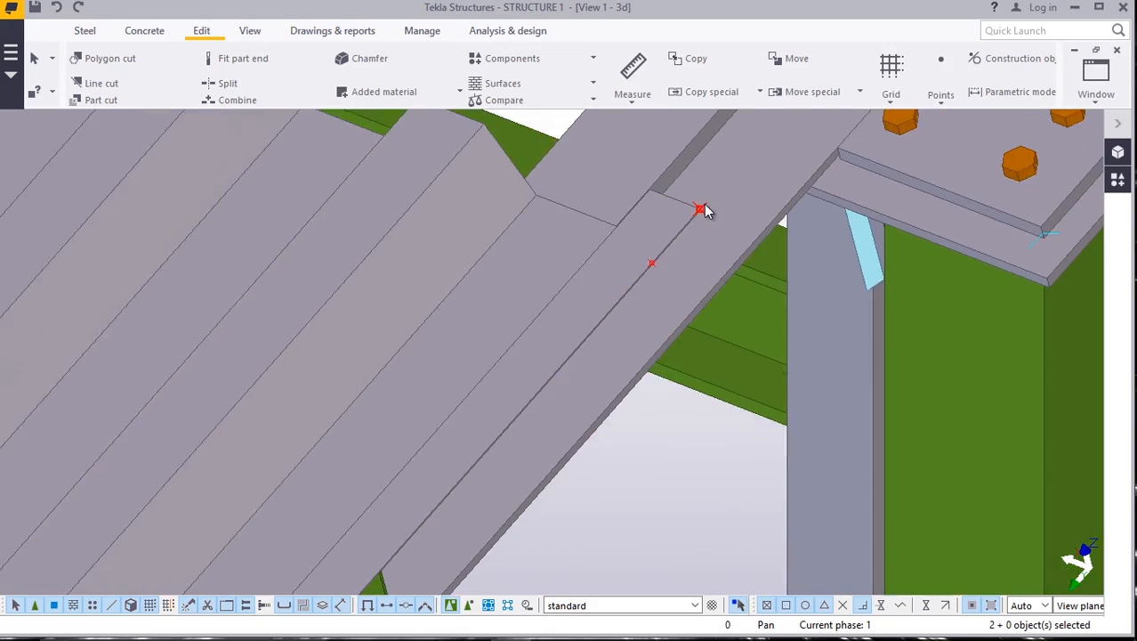
Copy the topmost row of three roof sheets up the slope from its lower edge corner to the lower lap point at its upper end.
scroll(710, 216, "down", 5)
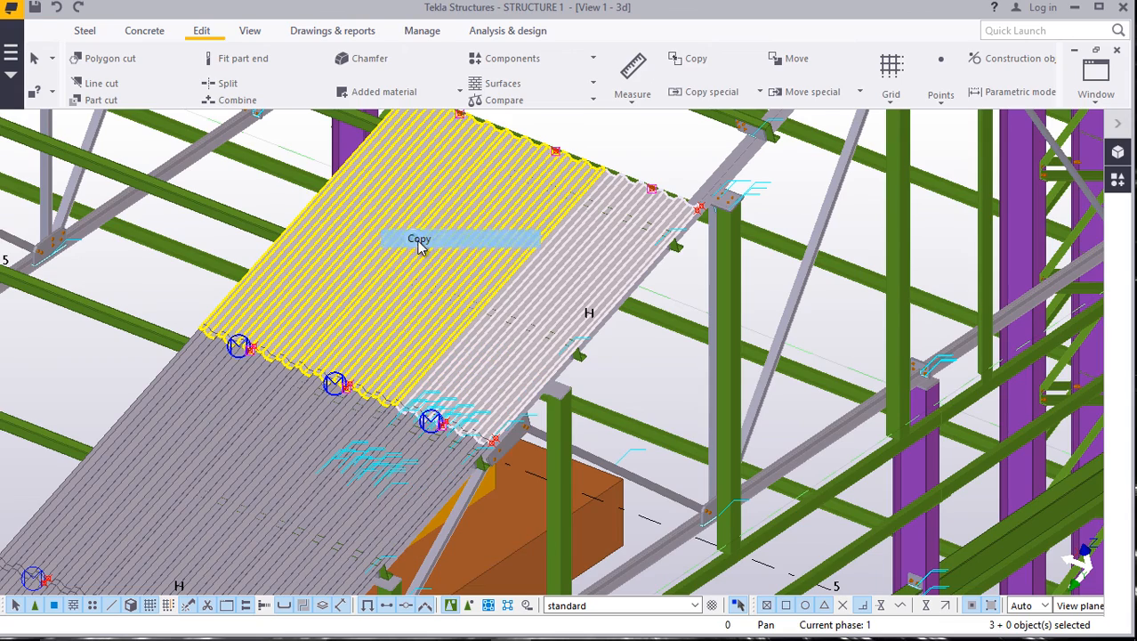
scroll(455, 435, "up", 10)
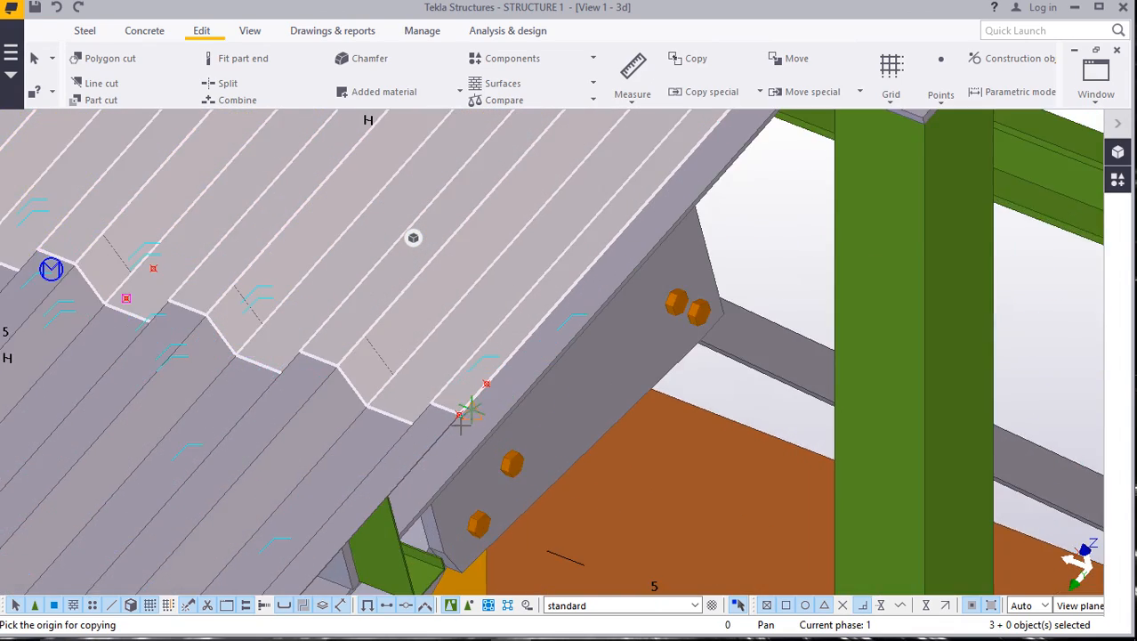
scroll(455, 434, "up", 10)
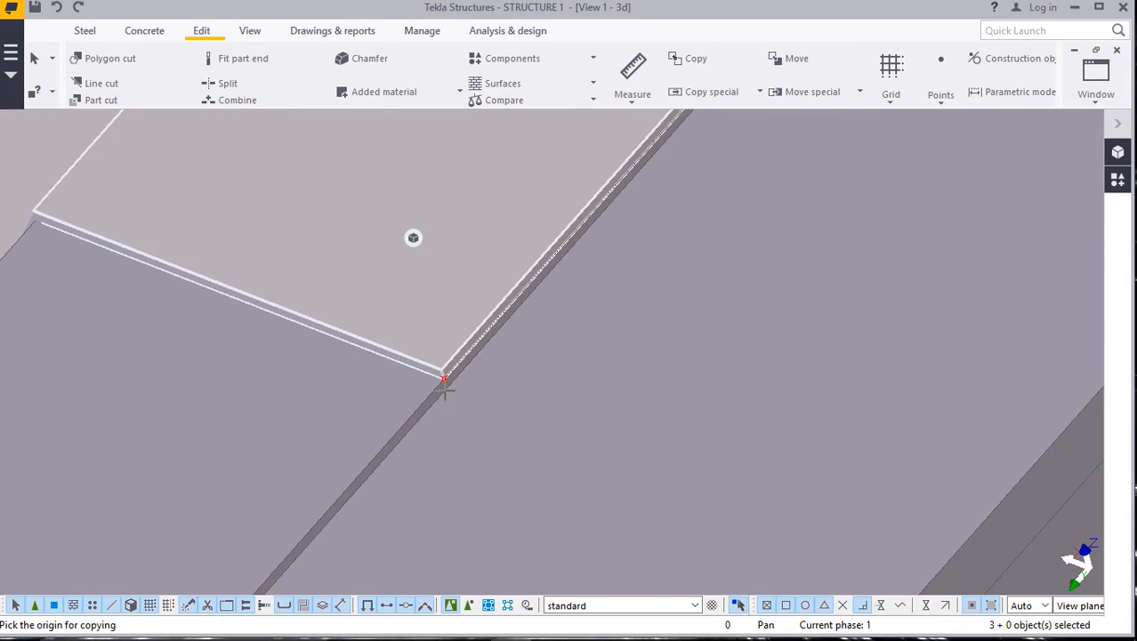
scroll(443, 363, "up", 3)
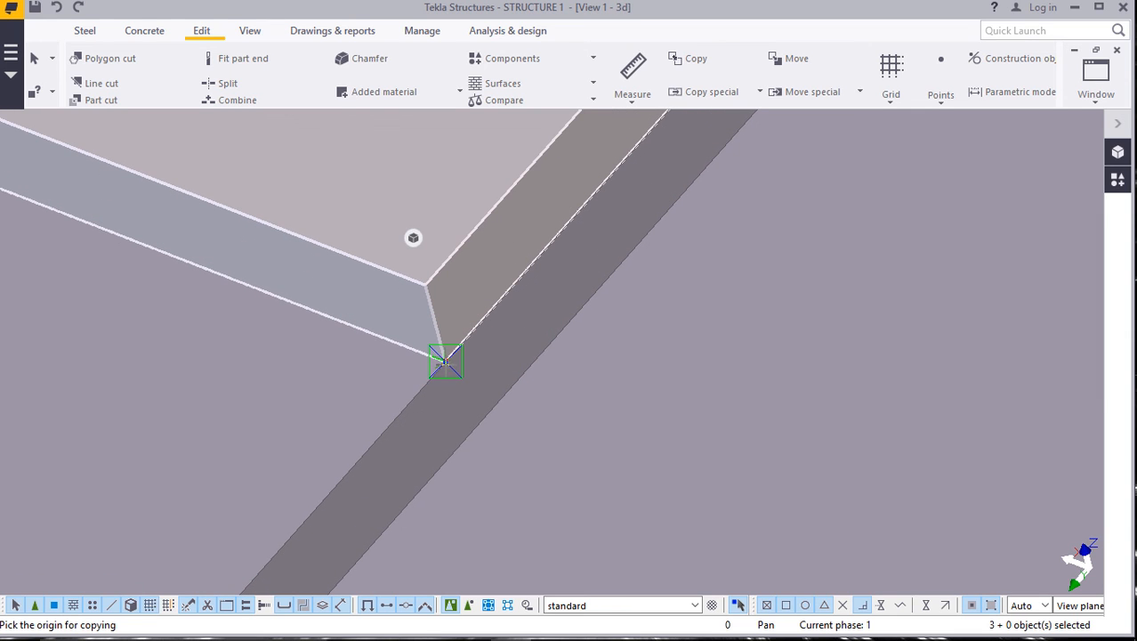
left_click(445, 361)
scroll(447, 408, "down", 2)
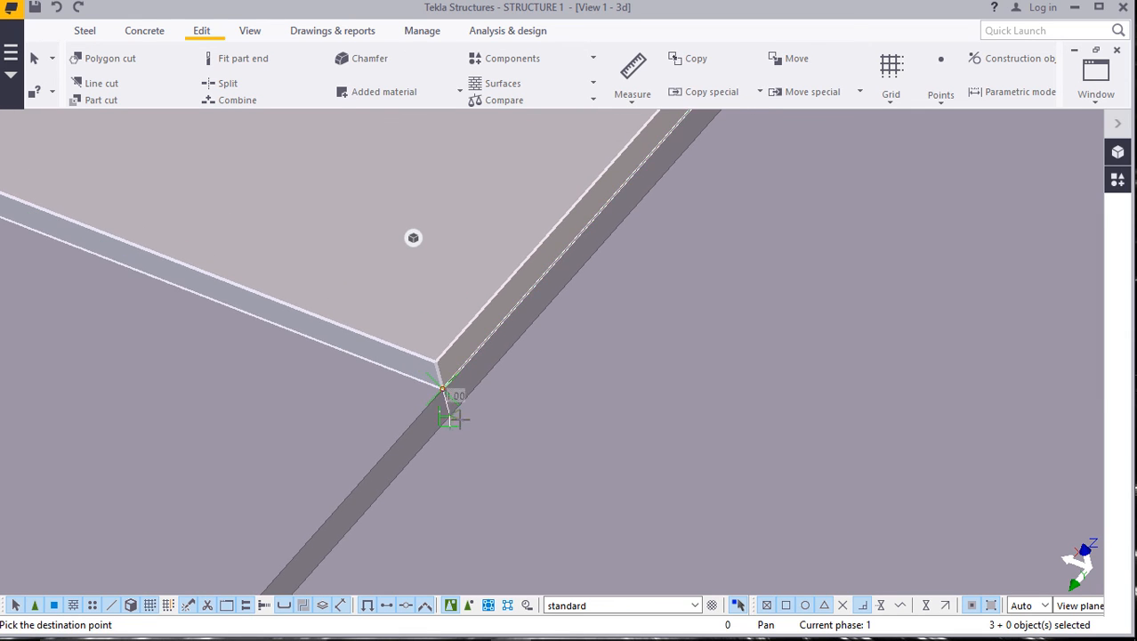
scroll(445, 419, "down", 6)
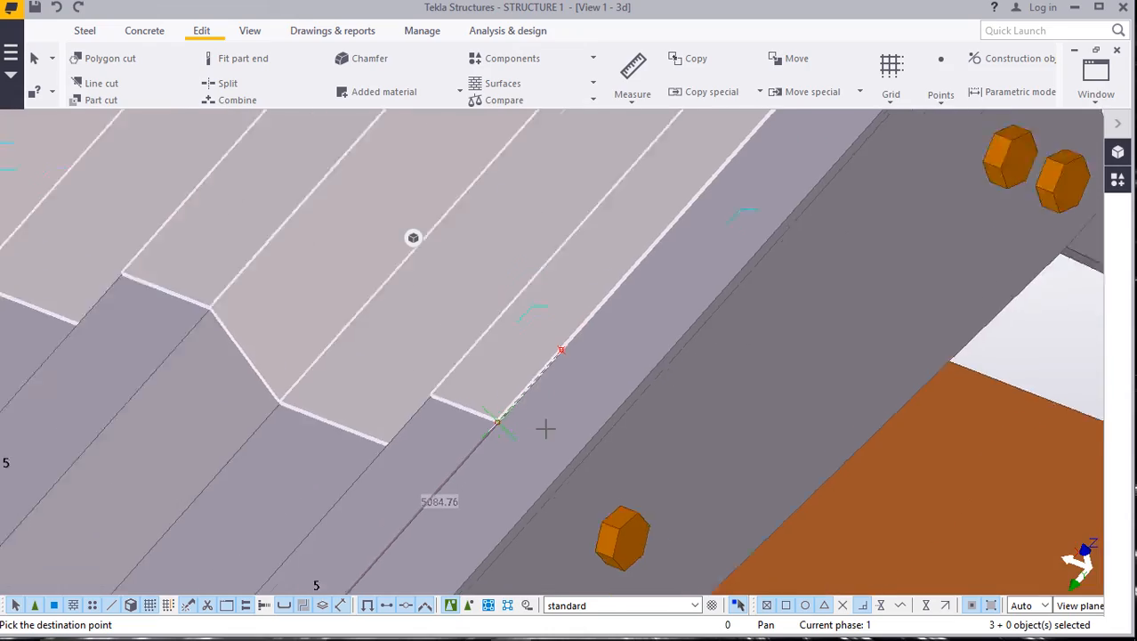
scroll(523, 436, "down", 8)
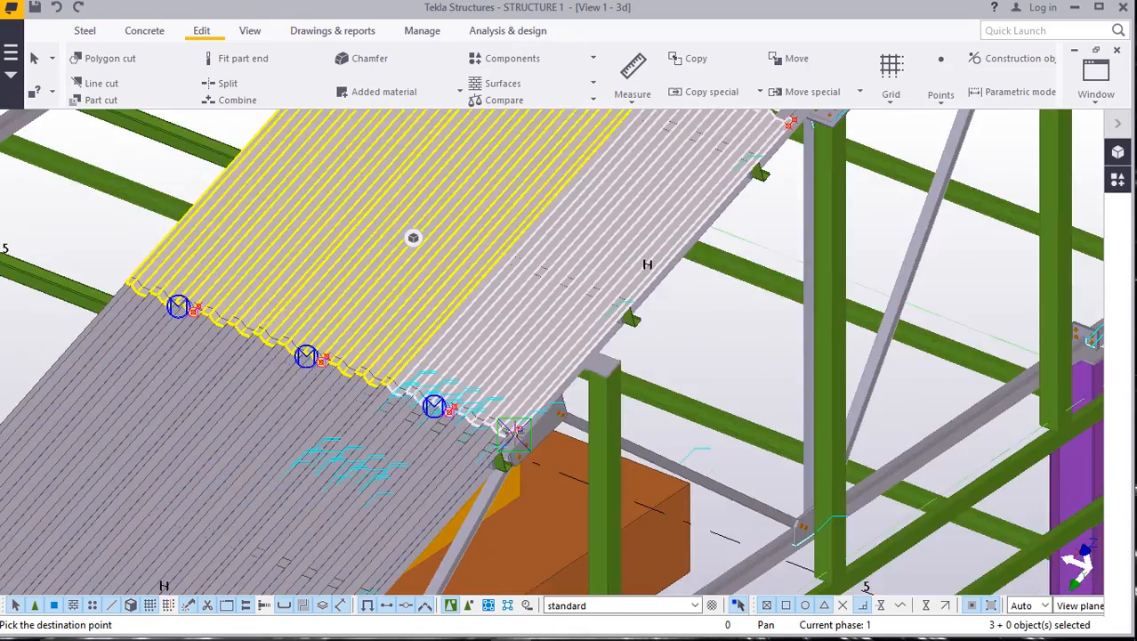
scroll(650, 249, "up", 8)
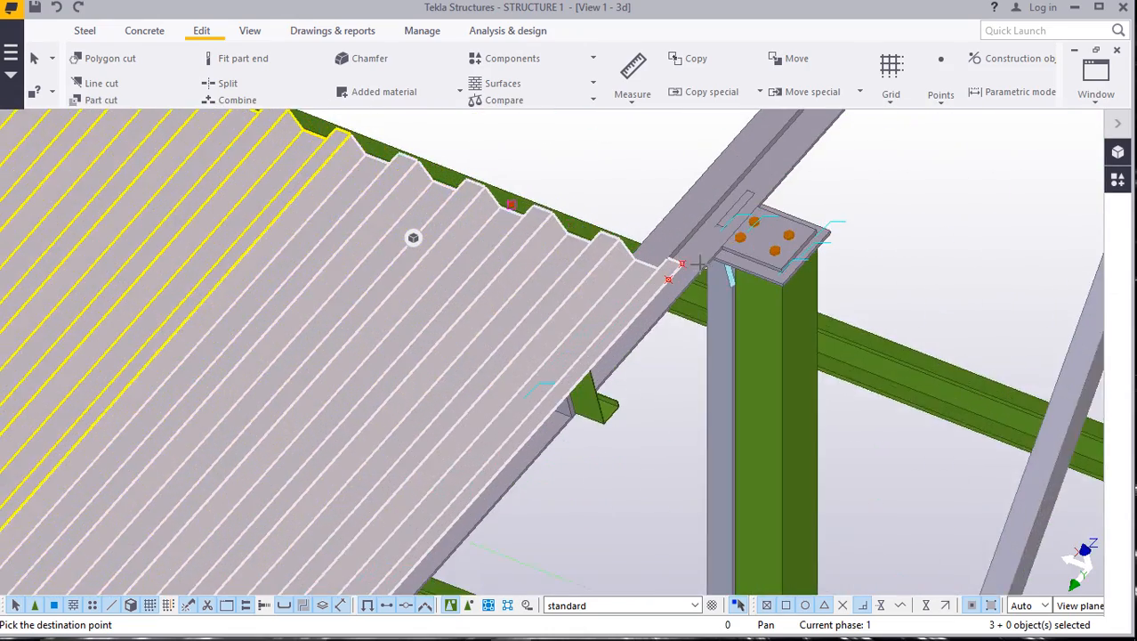
scroll(666, 265, "up", 6)
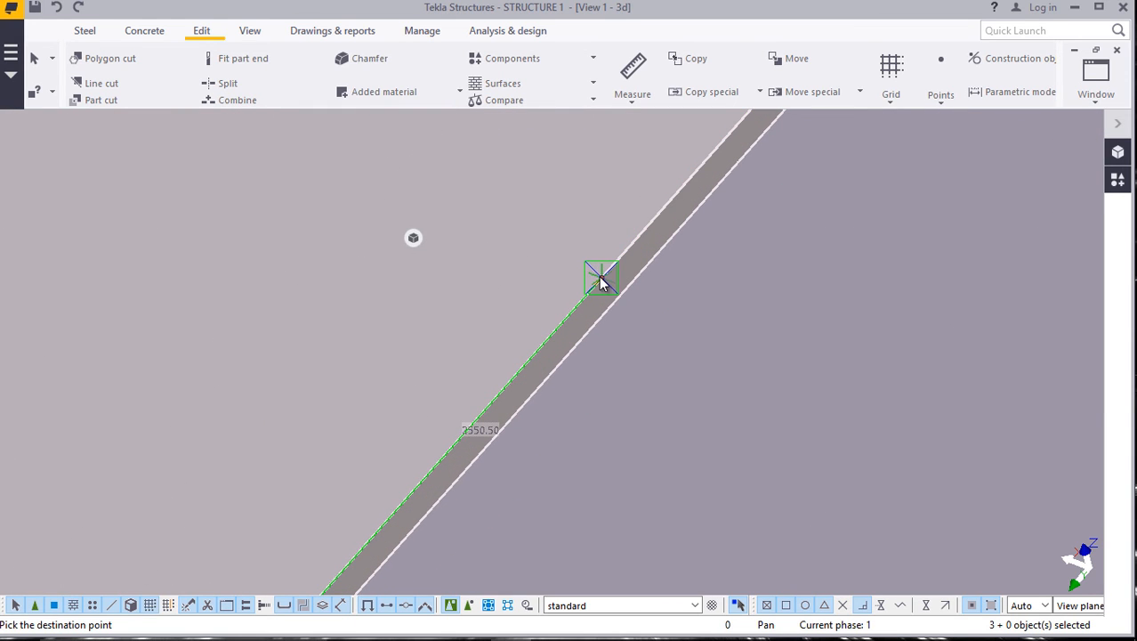
left_click(601, 277)
scroll(584, 353, "down", 2)
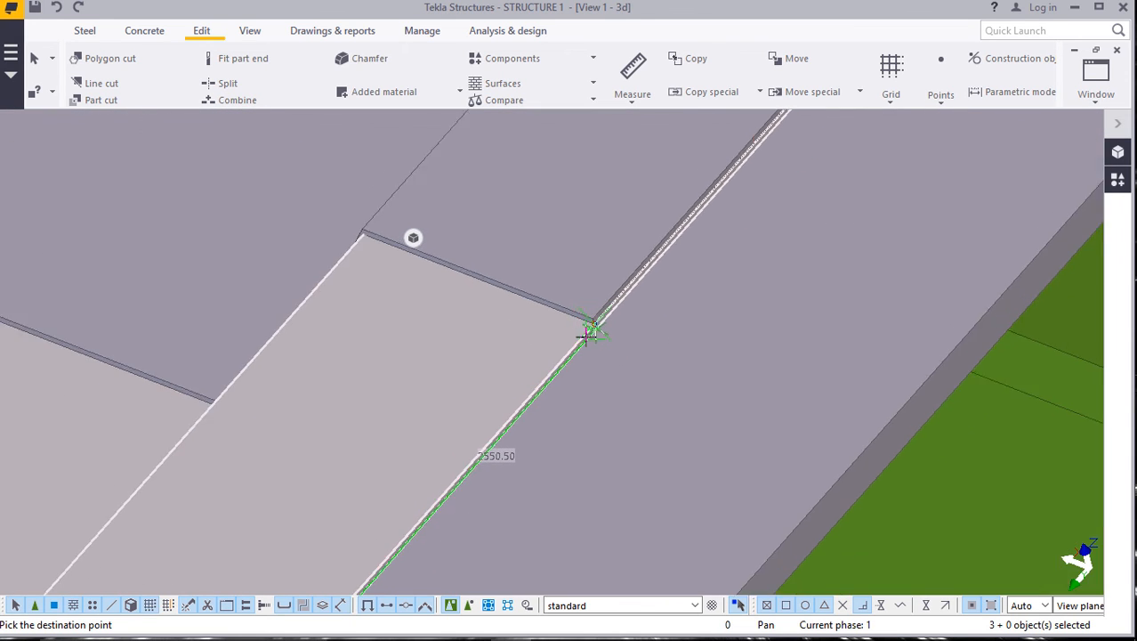
scroll(560, 360, "down", 2)
scroll(544, 377, "down", 2)
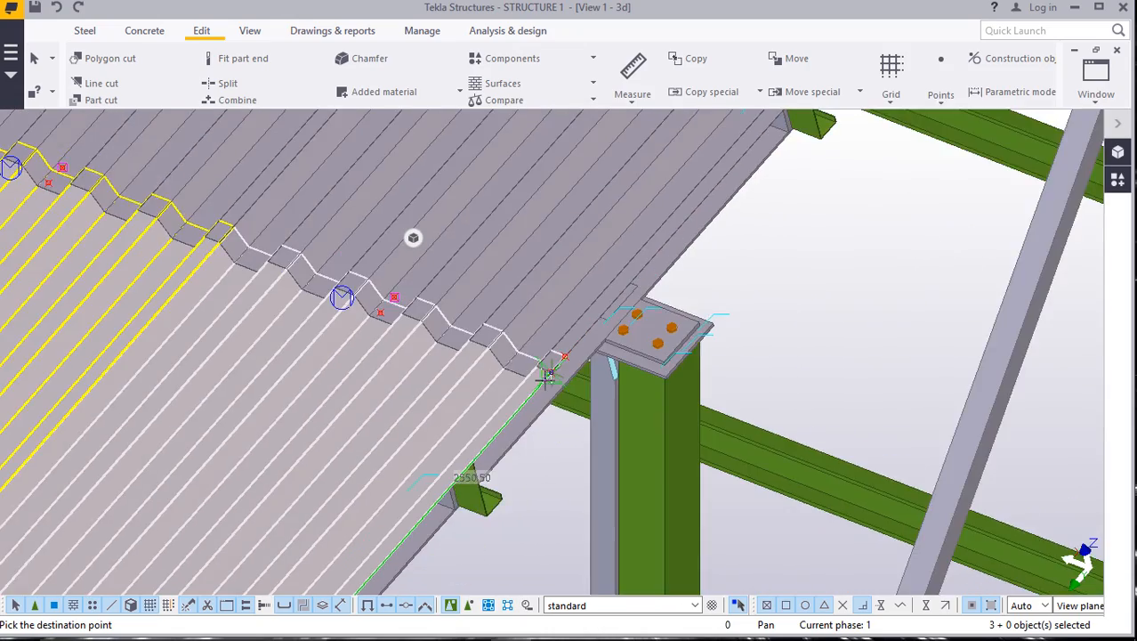
Examine where the top row of sheets ends relative to the last purlin and the ridge, and end the copy command.
scroll(575, 384, "down", 5)
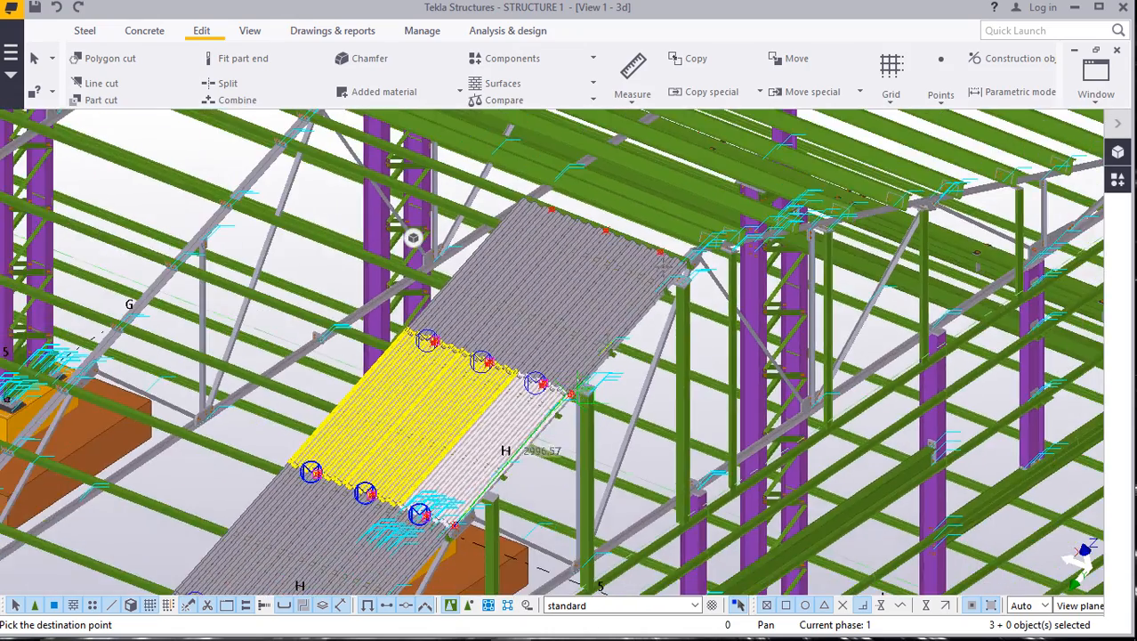
scroll(703, 234, "up", 7)
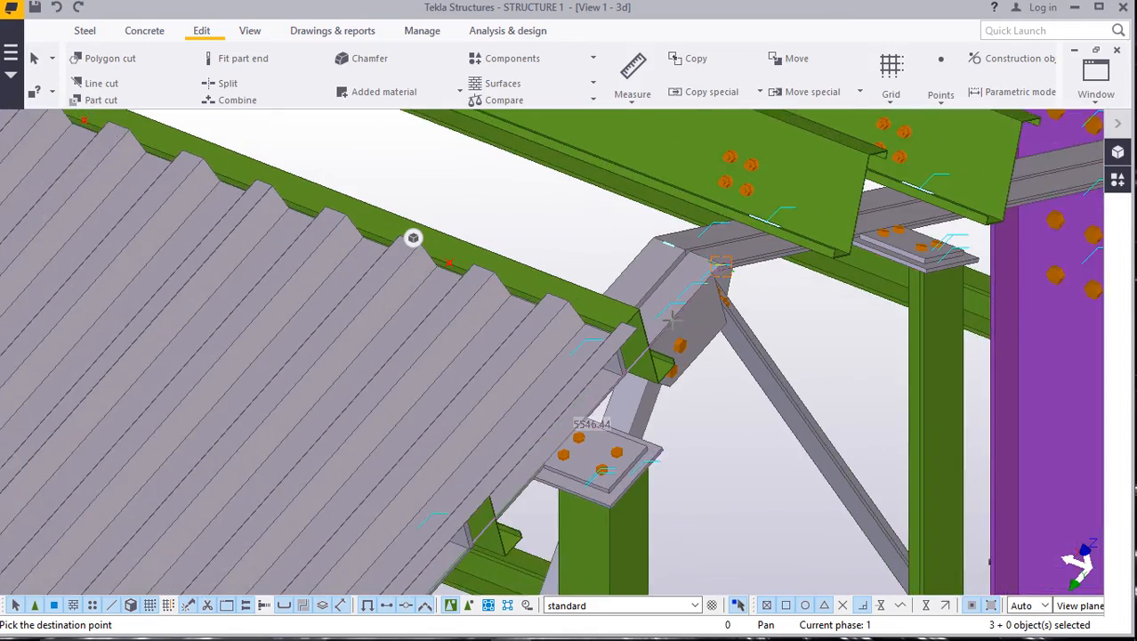
scroll(674, 316, "up", 3)
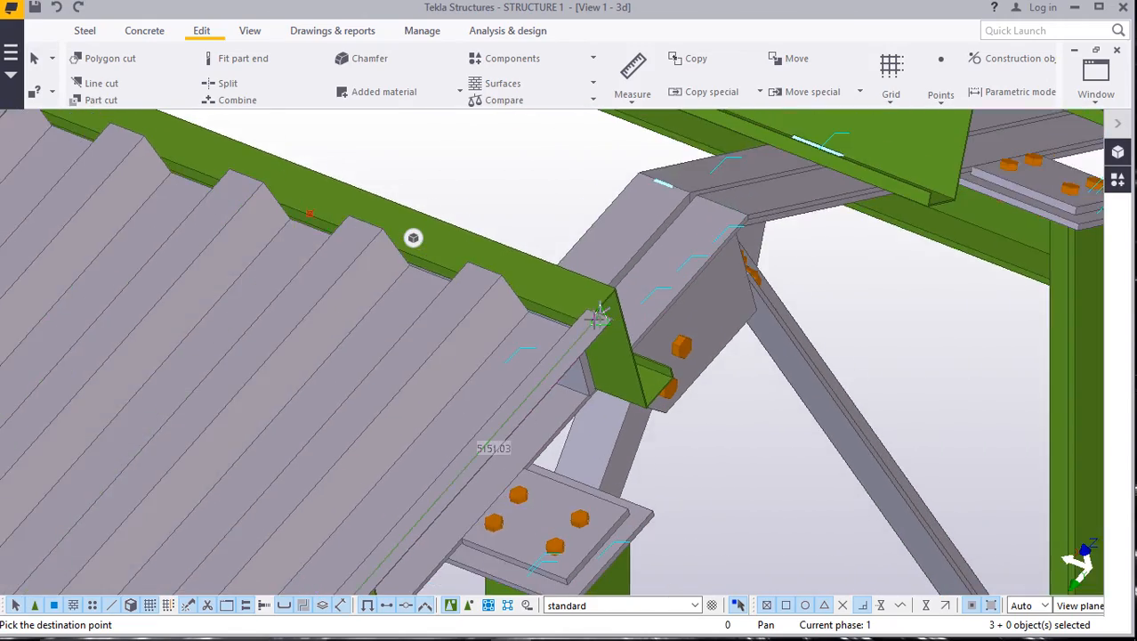
scroll(598, 313, "down", 3)
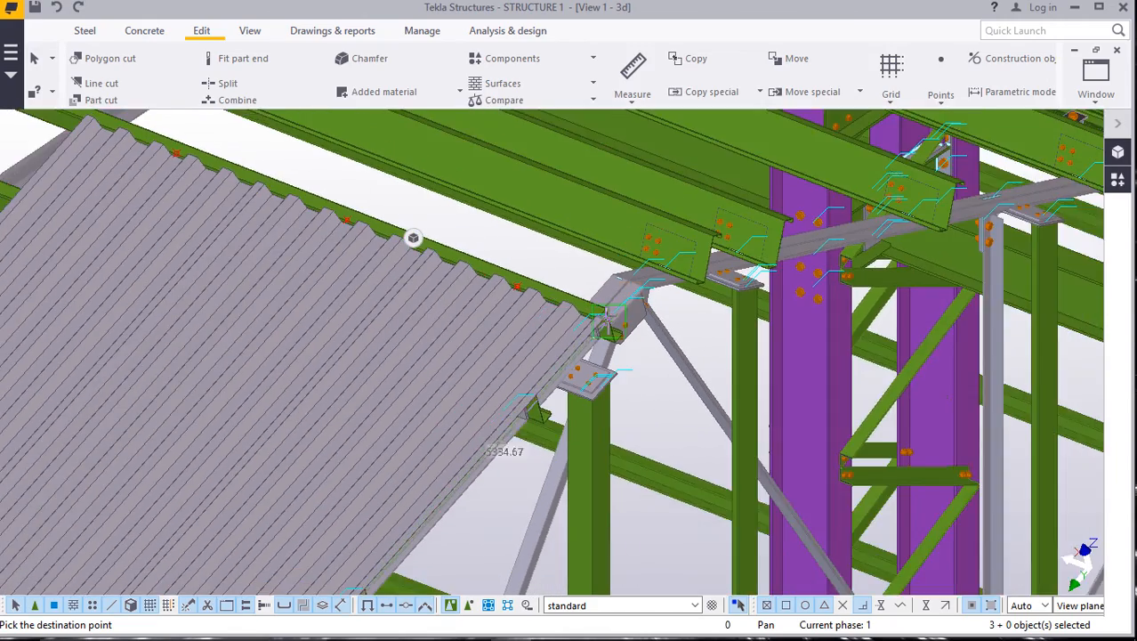
scroll(591, 318, "up", 4)
scroll(595, 318, "up", 4)
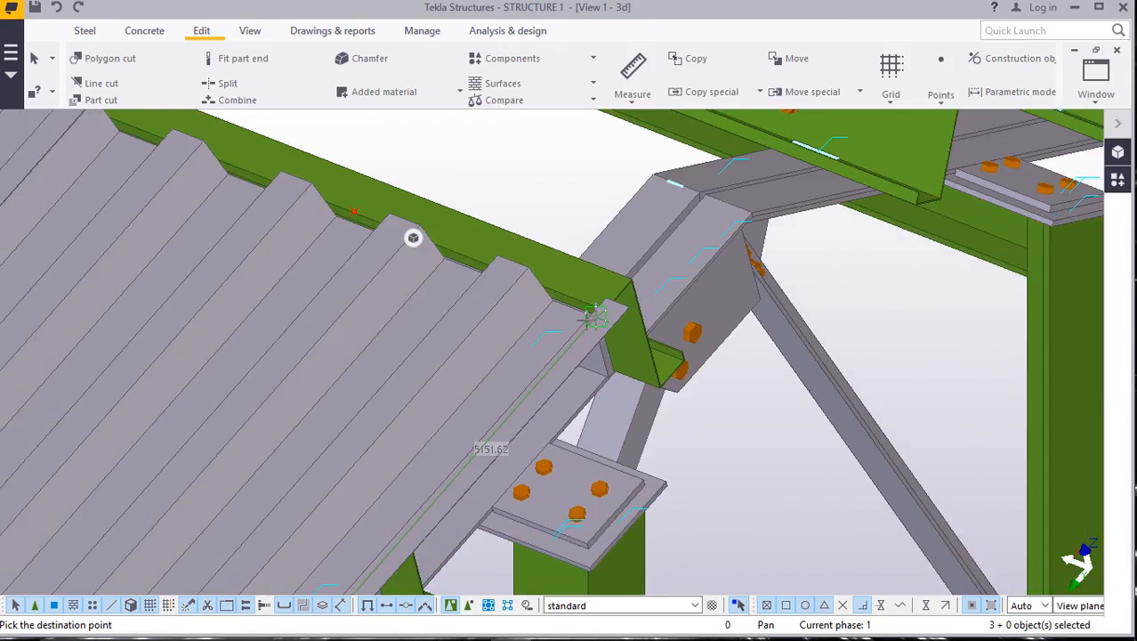
scroll(614, 314, "down", 5)
scroll(620, 311, "down", 5)
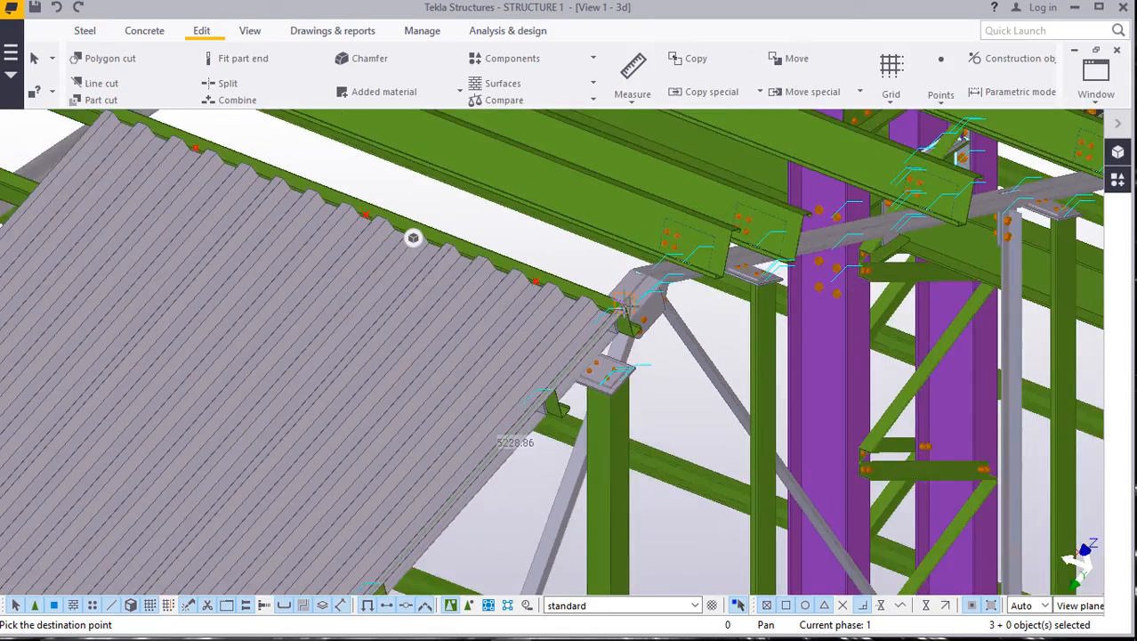
scroll(648, 285, "up", 5)
scroll(651, 283, "up", 5)
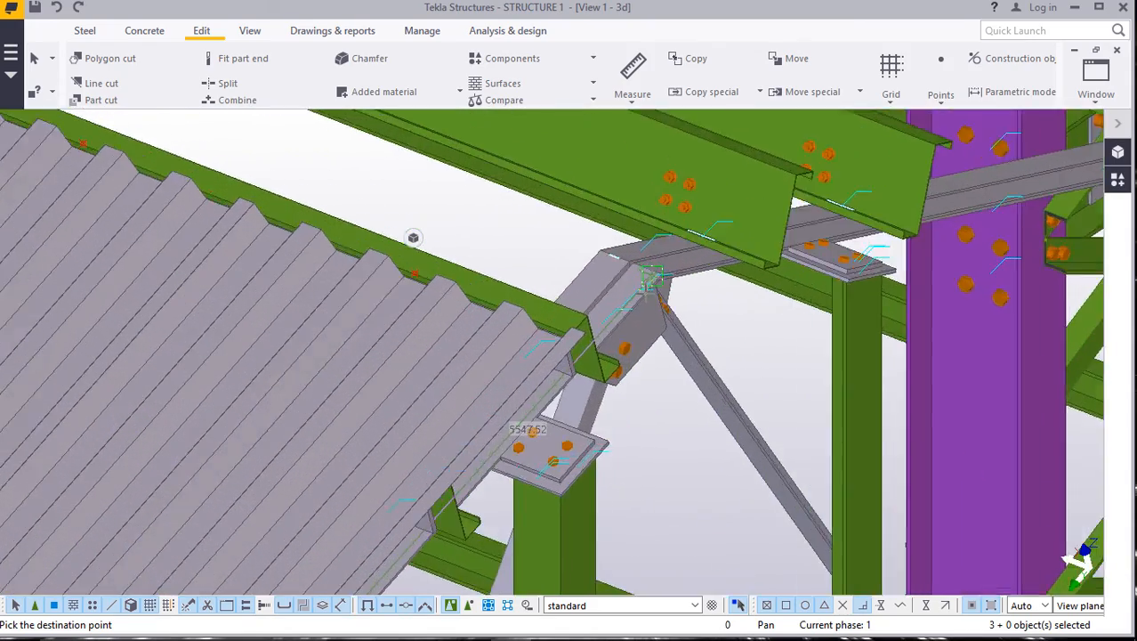
scroll(651, 282, "down", 4)
scroll(651, 281, "down", 1)
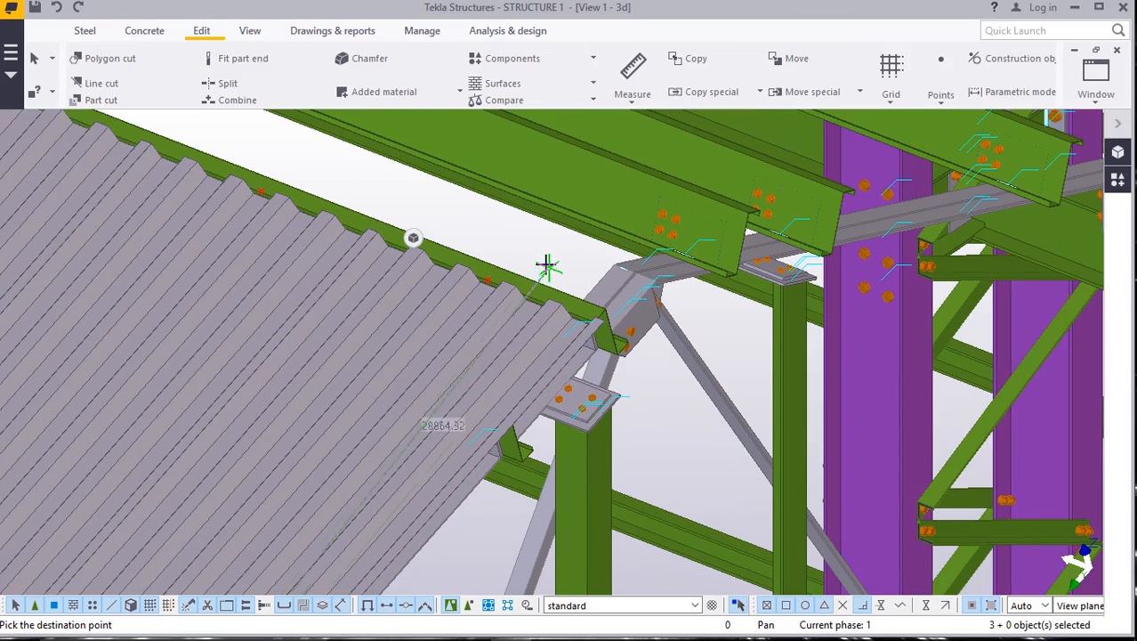
right_click(540, 248)
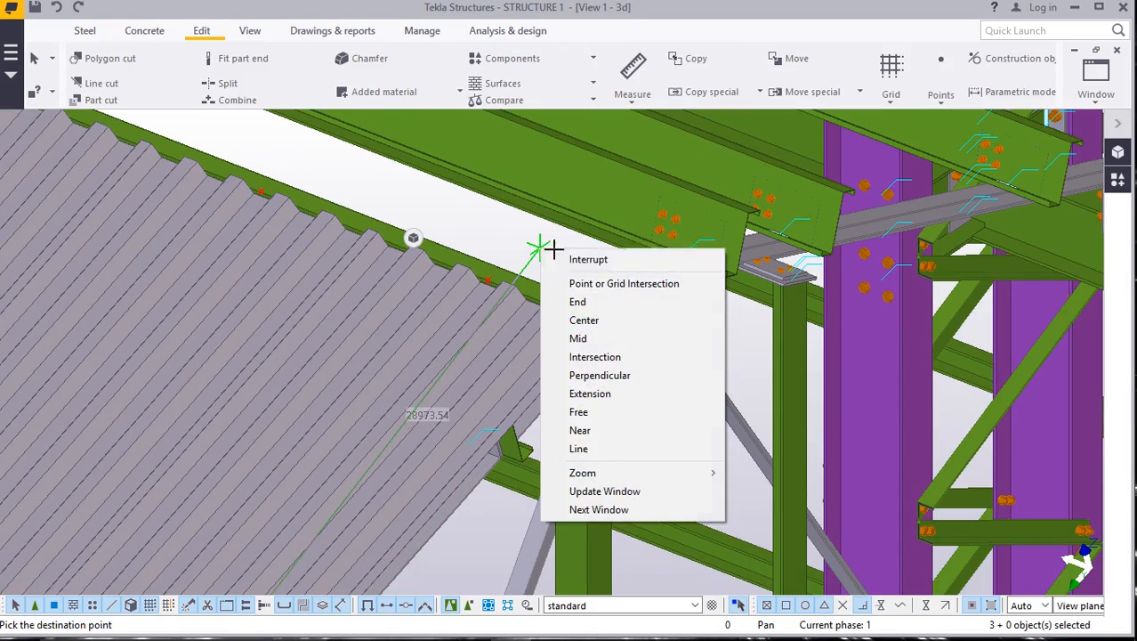
left_click(574, 260)
Delete the three roof sheets of the top row nearest the ridge.
scroll(583, 258, "down", 5)
scroll(374, 504, "up", 4)
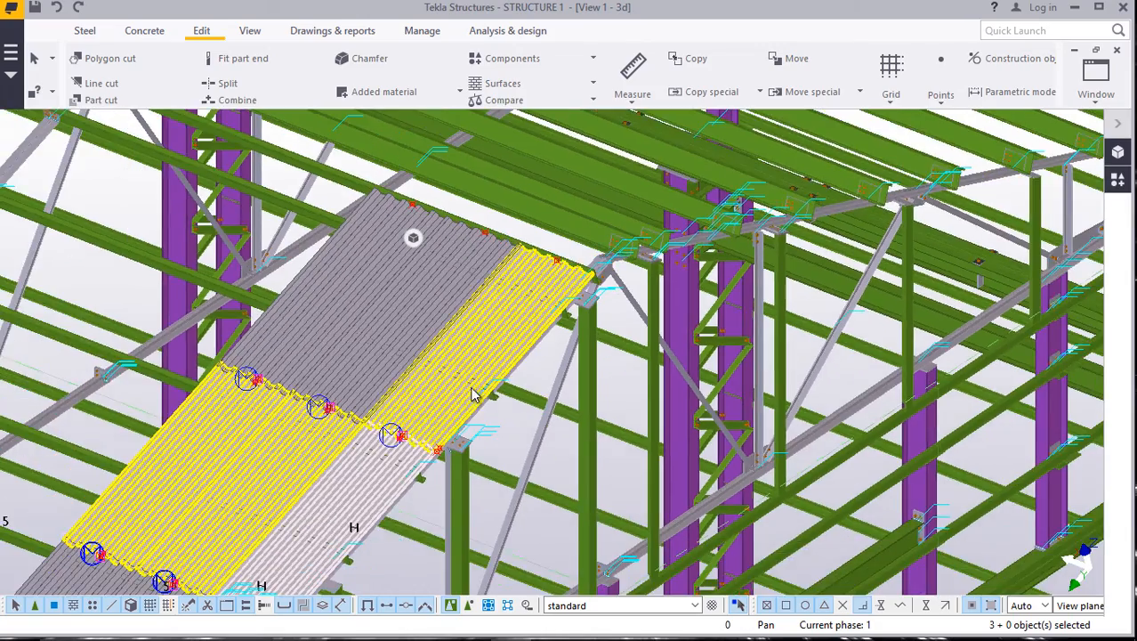
left_click(563, 285)
left_click(382, 233, "ctrl")
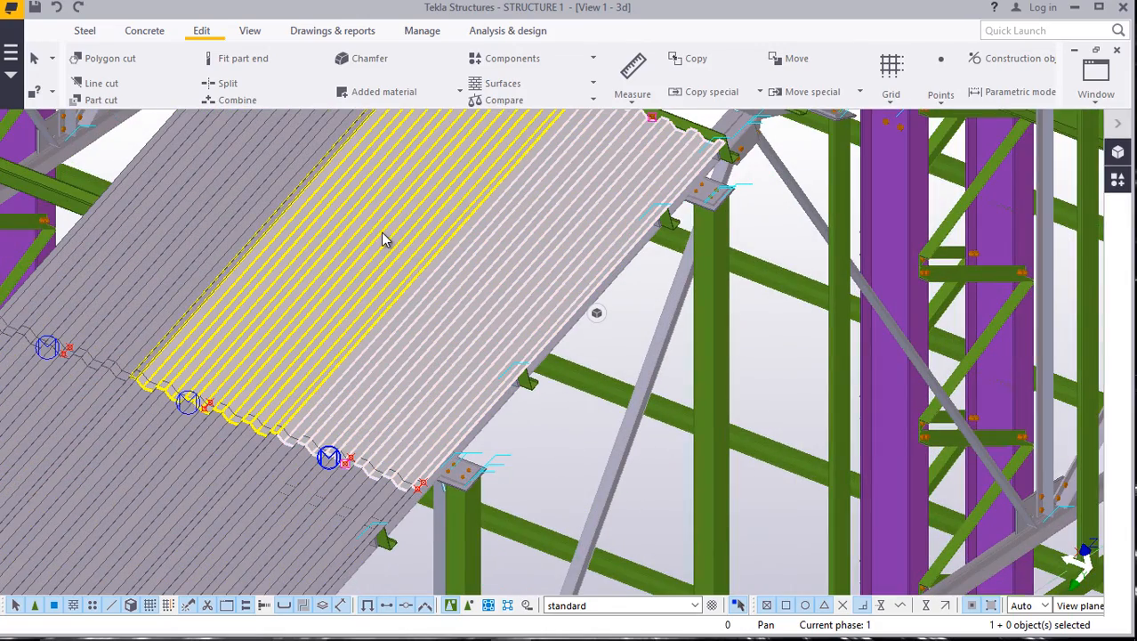
left_click(279, 182, "ctrl")
right_click(615, 313)
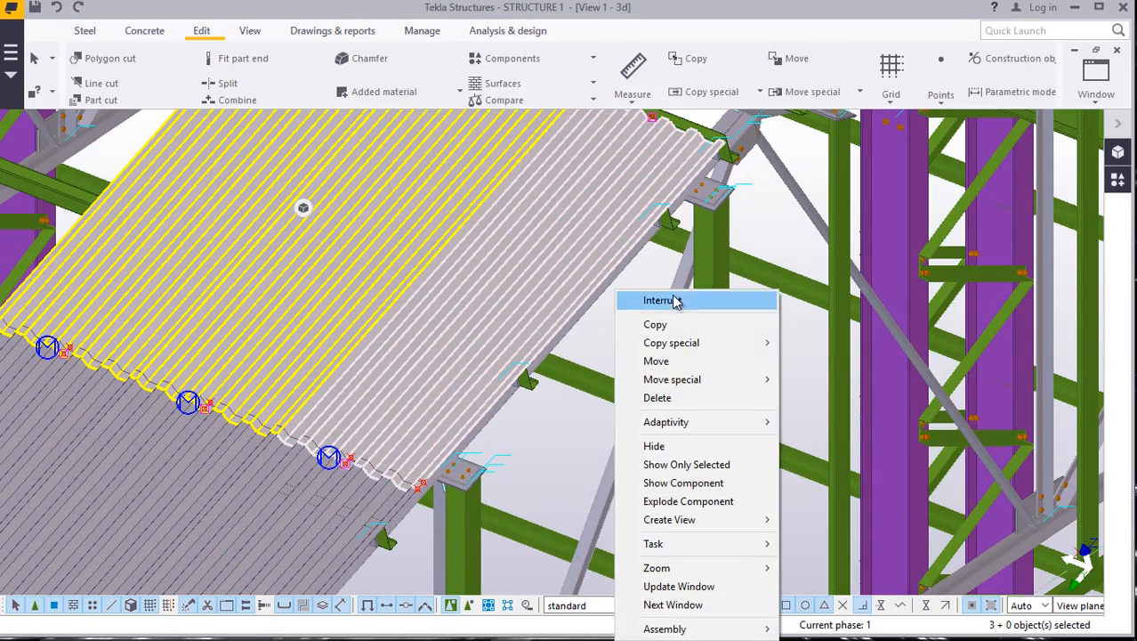
left_click(671, 403)
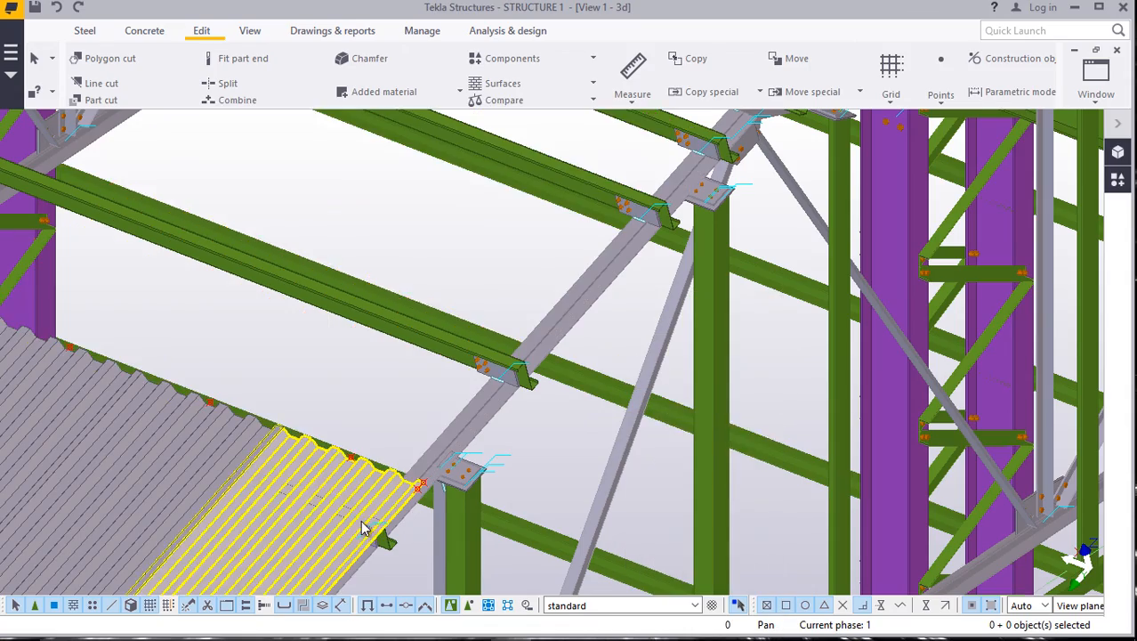
Examine the two lap points at the upper end corner of the topmost roof sheet row.
scroll(363, 528, "up", 5)
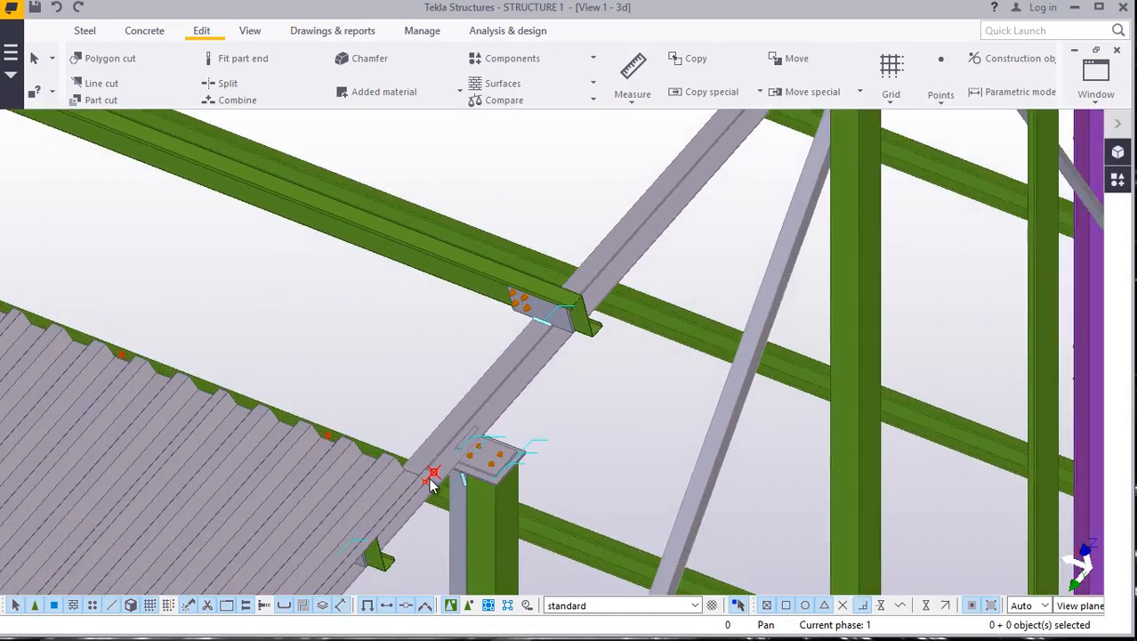
scroll(429, 483, "up", 5)
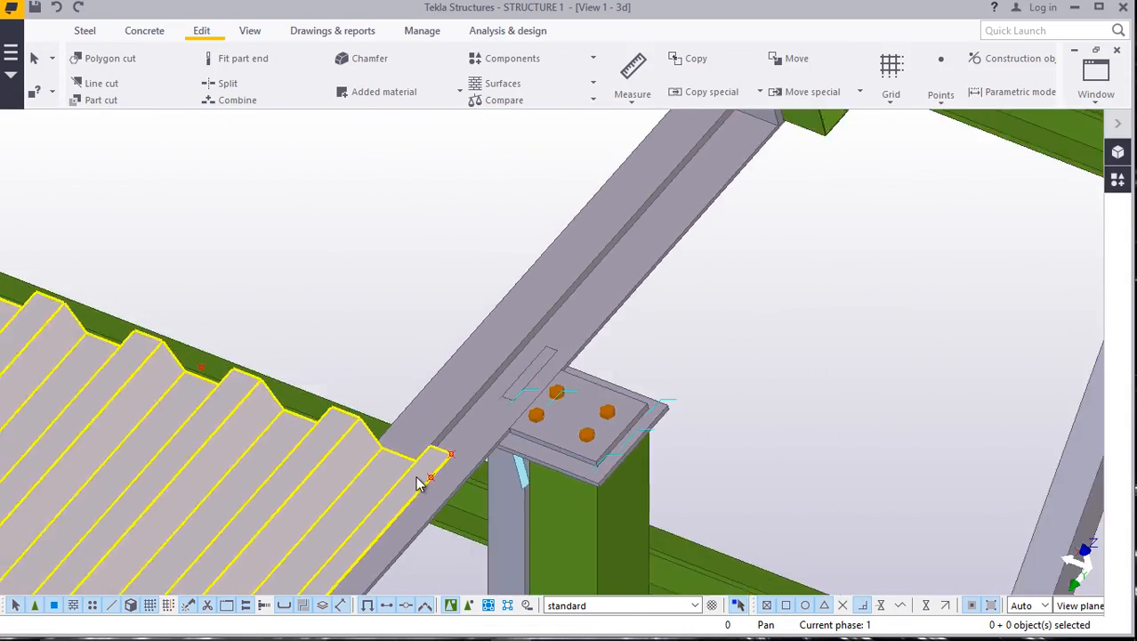
scroll(423, 476, "down", 4)
scroll(425, 471, "up", 3)
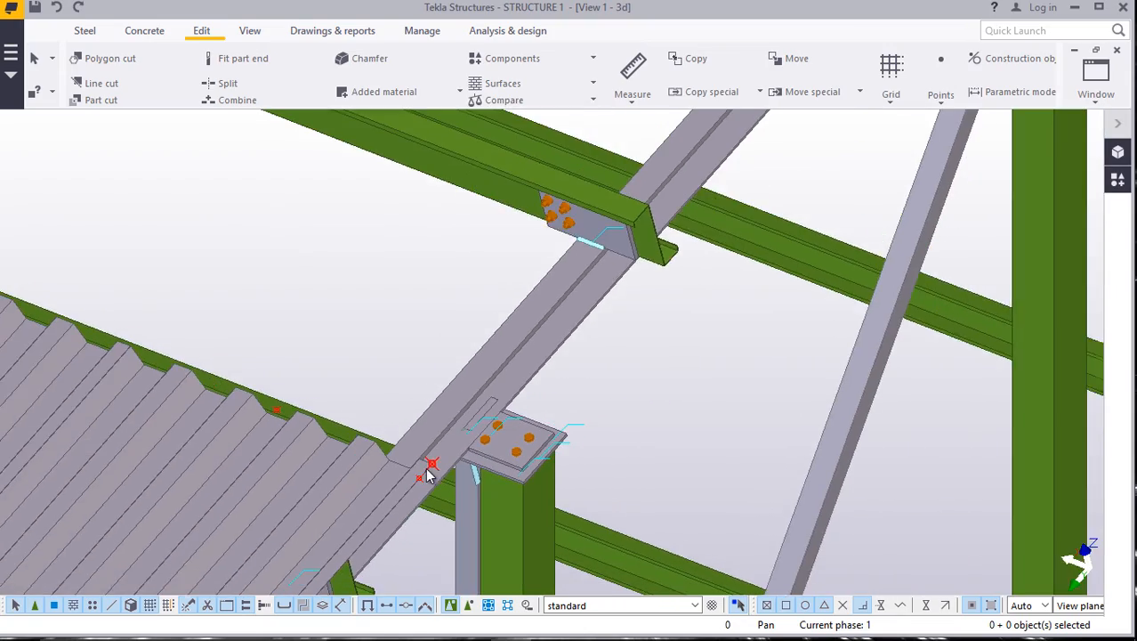
scroll(427, 474, "down", 4)
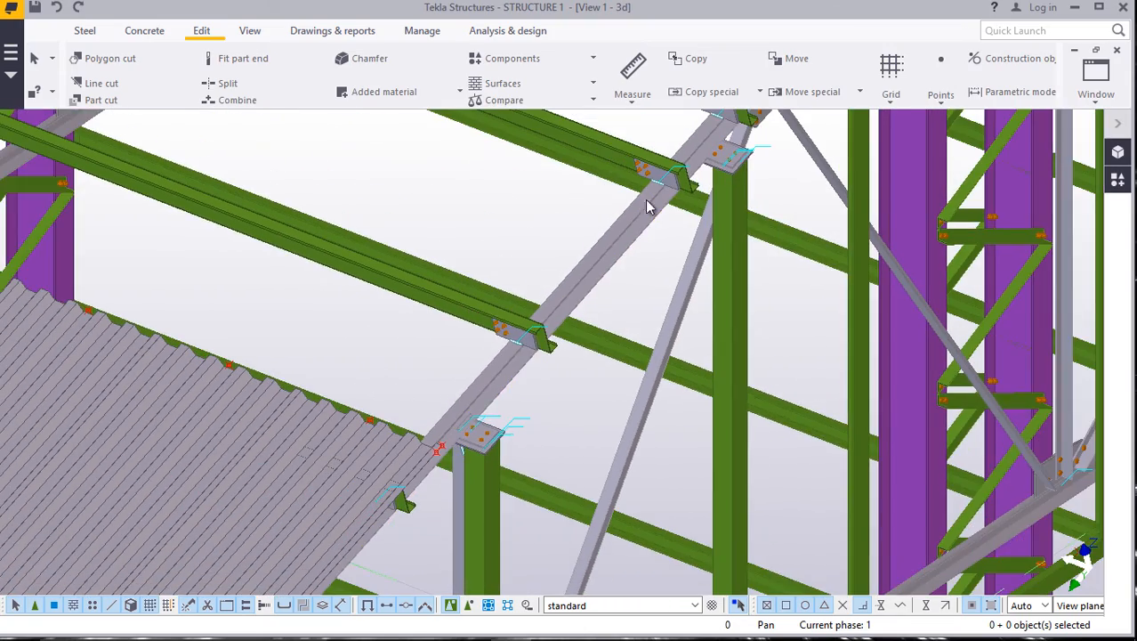
scroll(650, 204, "up", 2)
scroll(406, 595, "up", 5)
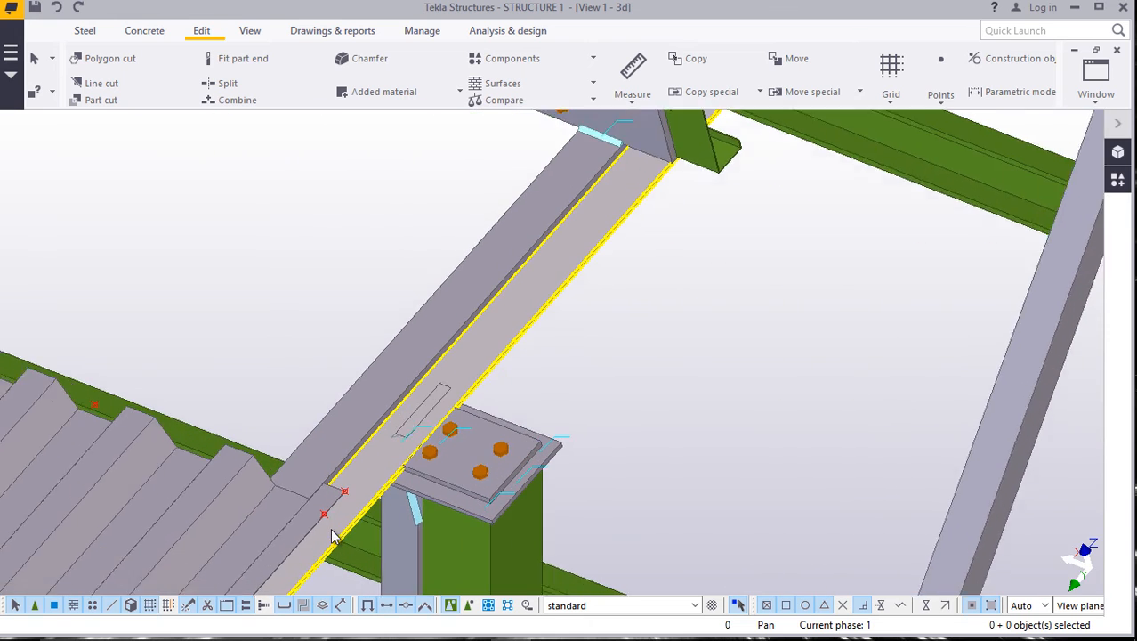
scroll(323, 498, "up", 5)
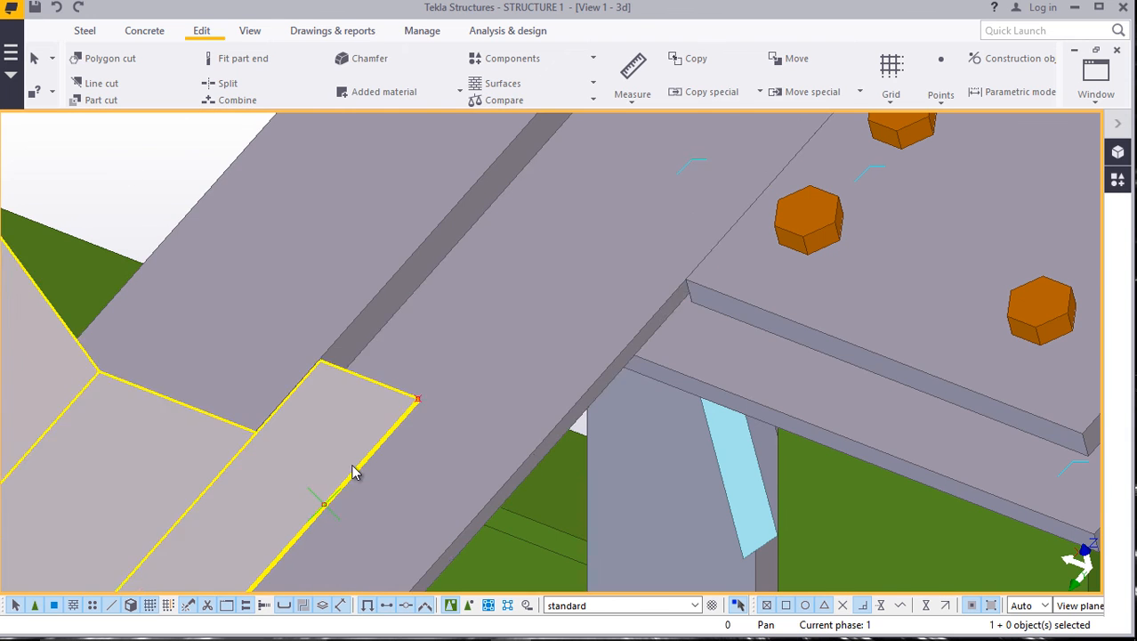
scroll(388, 402, "down", 5)
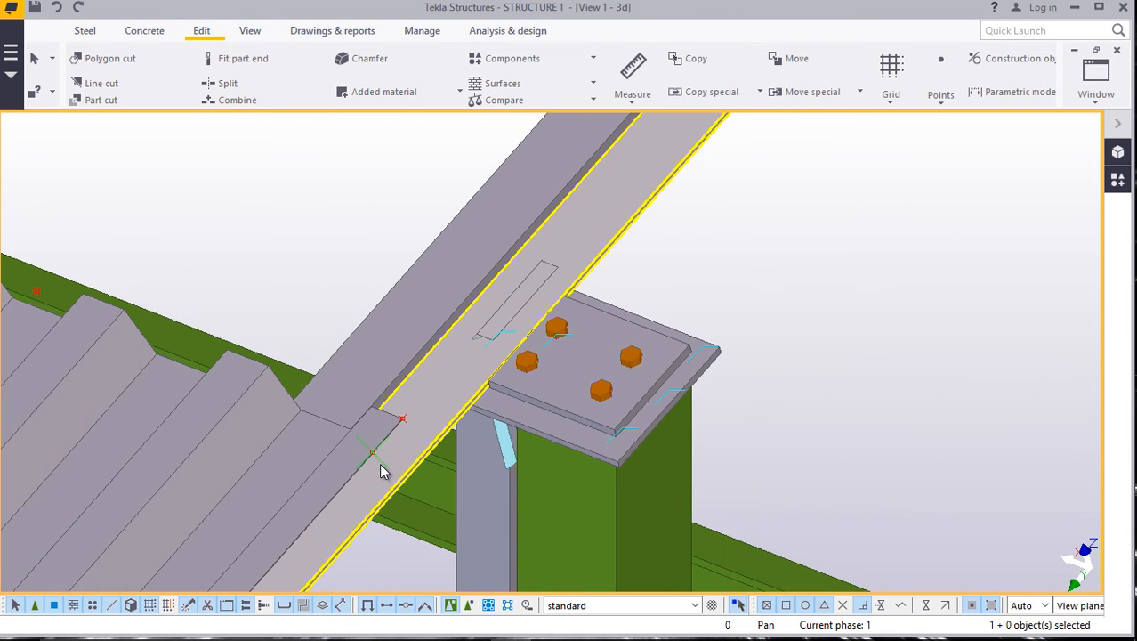
scroll(379, 463, "up", 4)
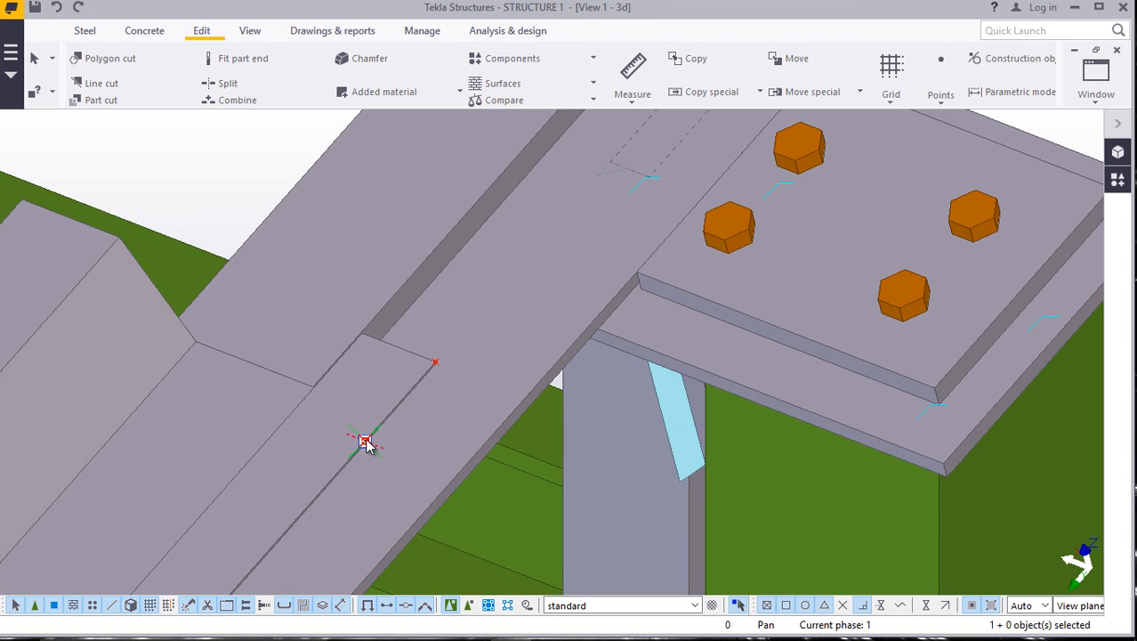
left_click(366, 442)
left_click(412, 333)
right_click(201, 180)
left_click(237, 213)
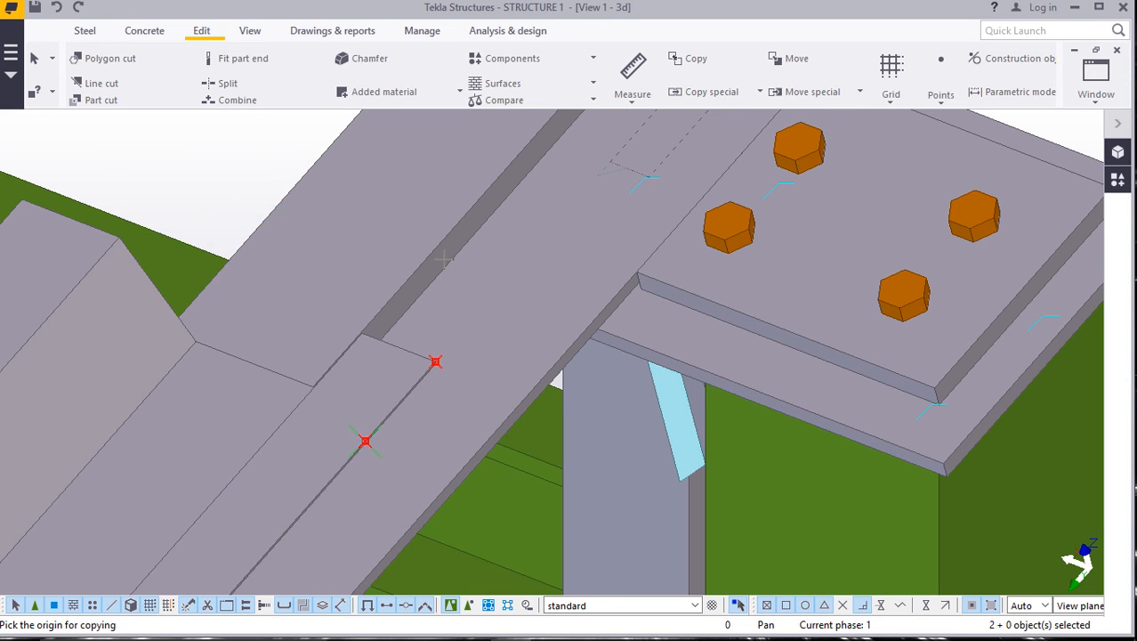
scroll(443, 258, "down", 5)
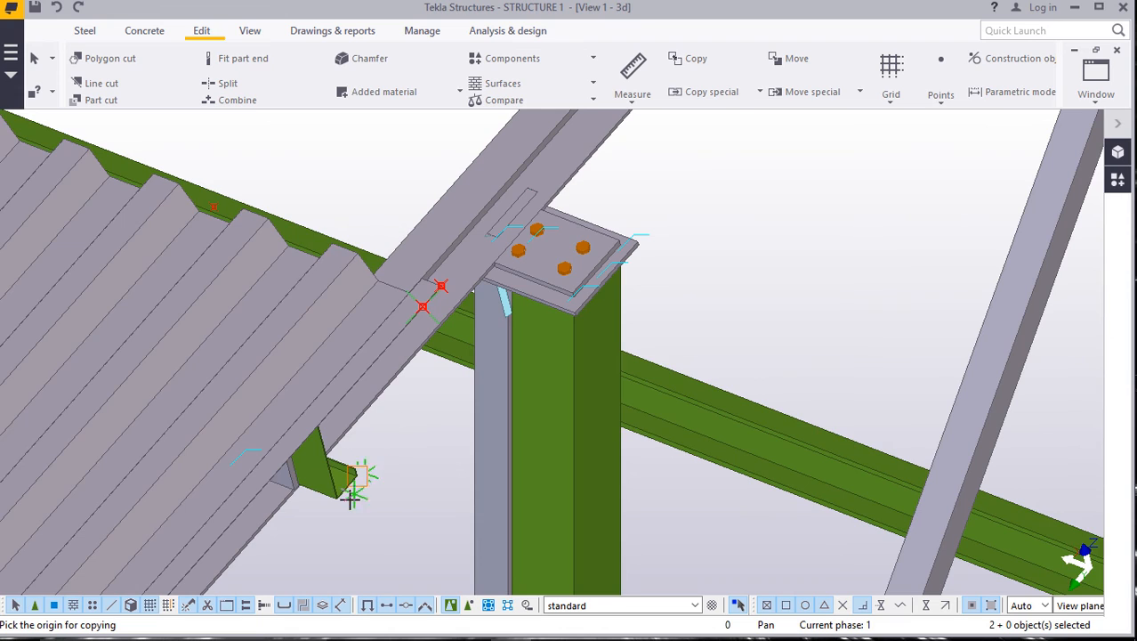
scroll(351, 498, "down", 3)
scroll(403, 381, "up", 2)
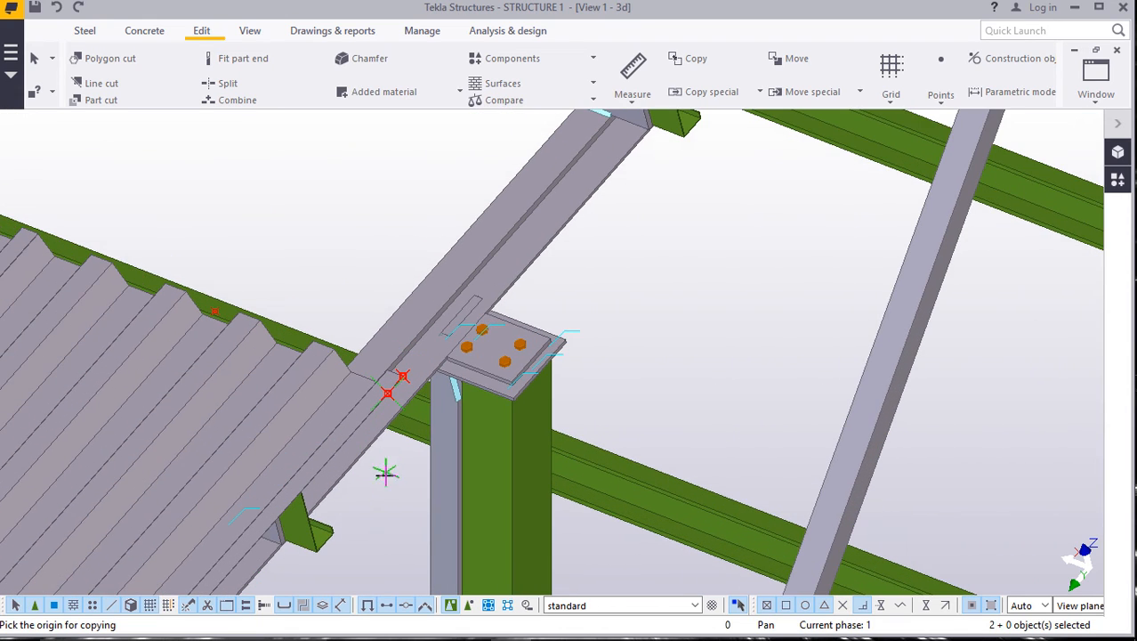
scroll(306, 516, "up", 1)
scroll(307, 516, "down", 1)
scroll(406, 410, "up", 1)
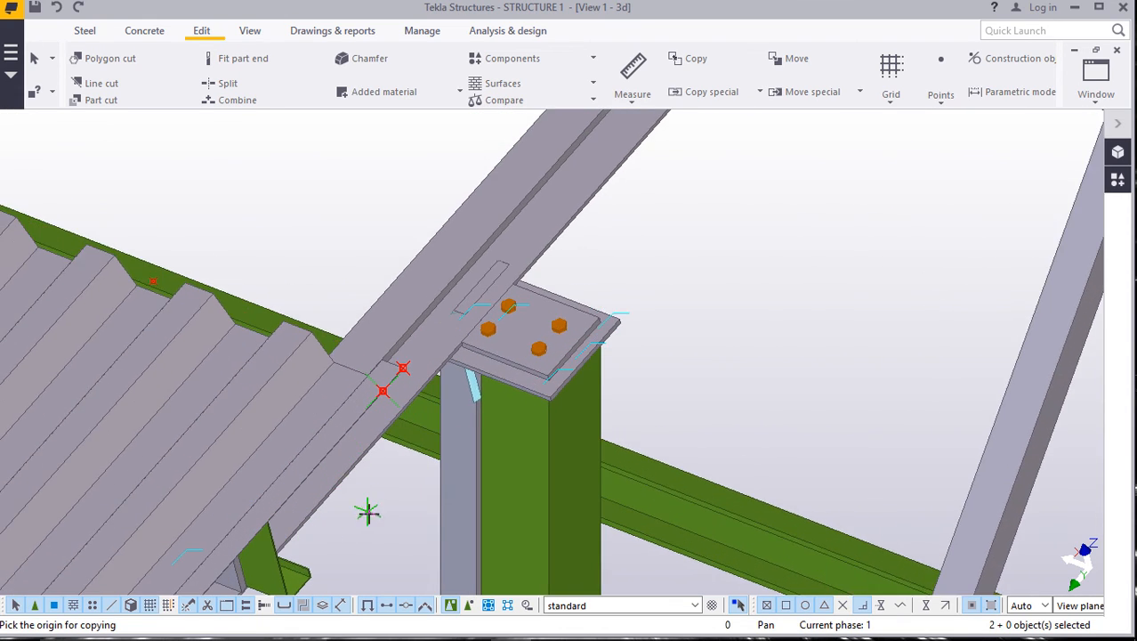
Examine the rafter from the topmost row's upper edge to the last purlin near the ridge, and end the copy command.
scroll(380, 509, "down", 2)
scroll(393, 503, "down", 2)
scroll(452, 419, "down", 2)
scroll(482, 389, "down", 2)
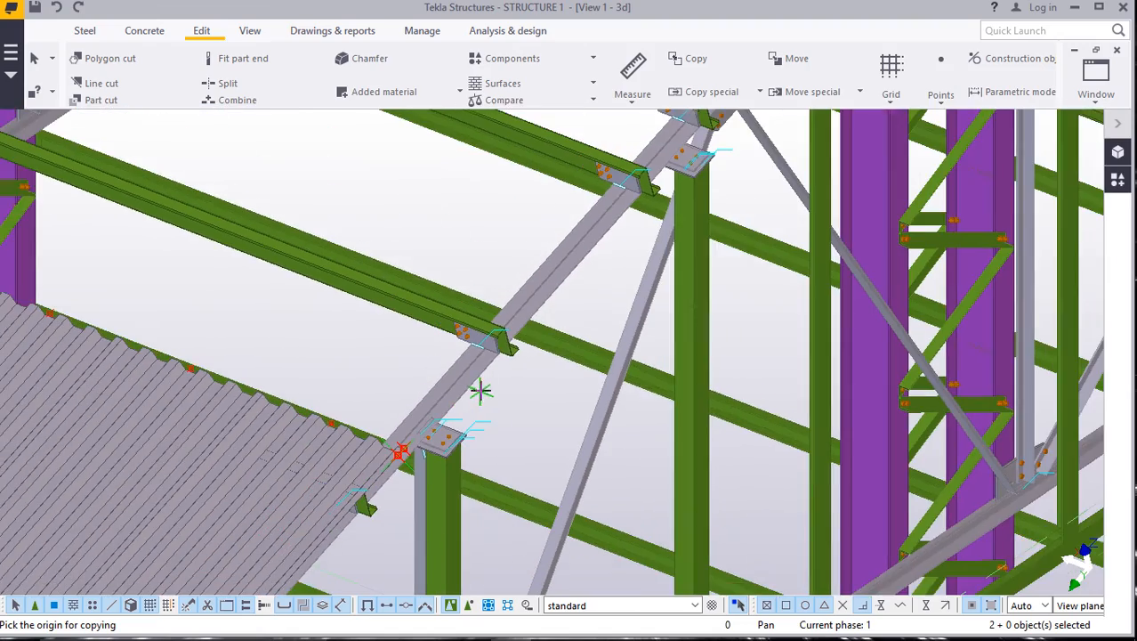
scroll(487, 410, "up", 1)
scroll(488, 410, "down", 2)
scroll(605, 252, "up", 5)
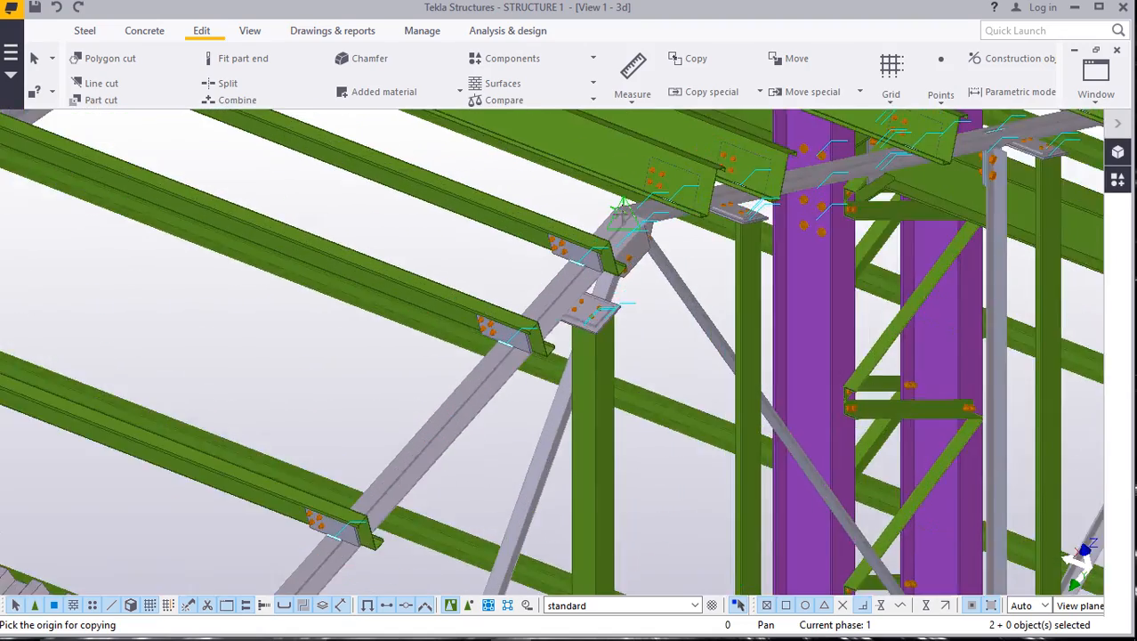
scroll(603, 254, "up", 2)
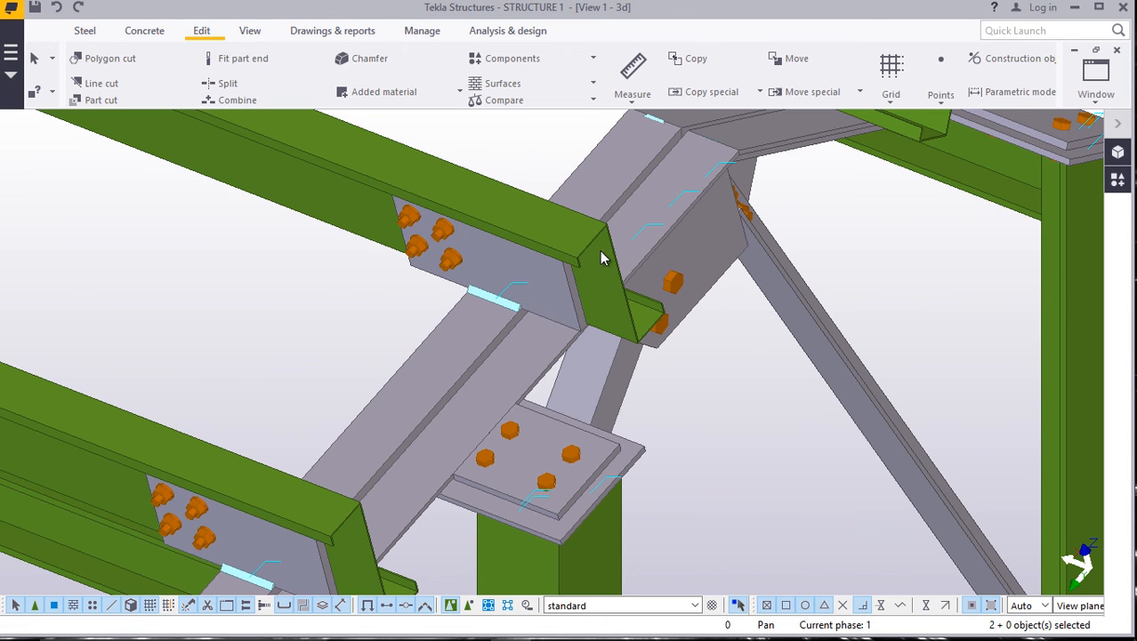
scroll(602, 257, "down", 3)
scroll(469, 165, "down", 2)
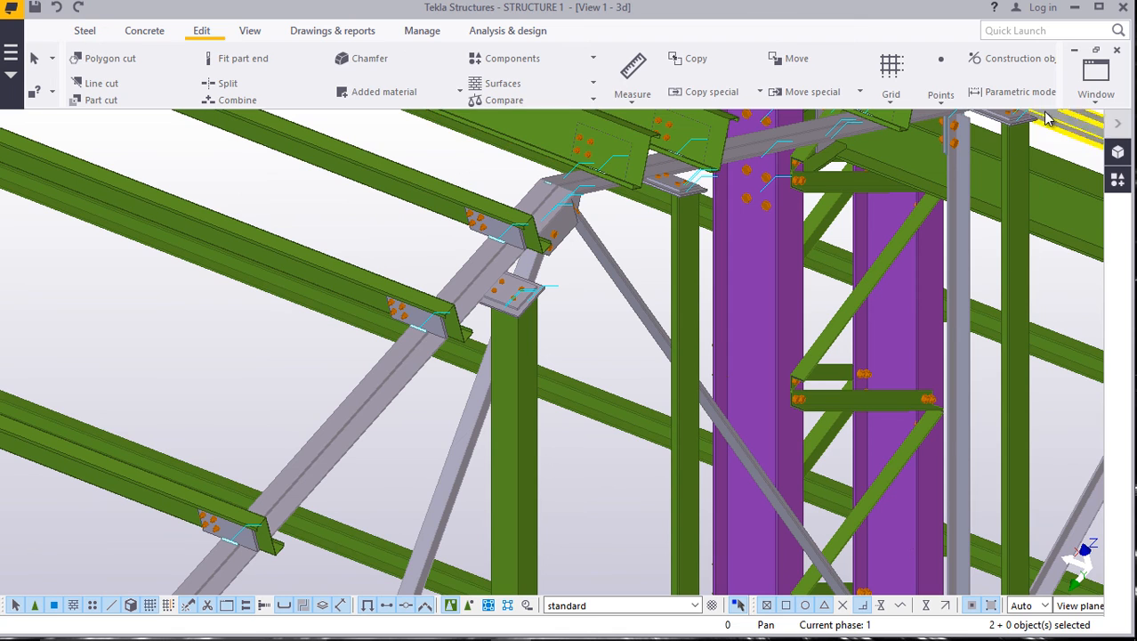
Try to span a new roof sheet from the lower lap point to the last purlin's top flange edge with Panel in database (8).
left_click(1118, 152)
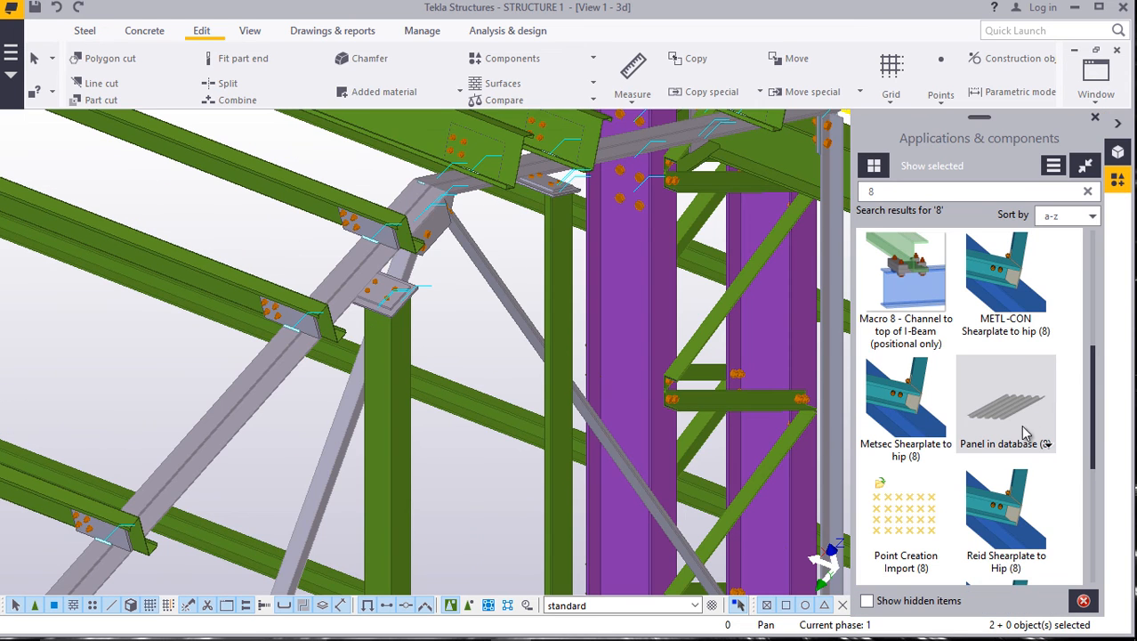
scroll(638, 331, "down", 3)
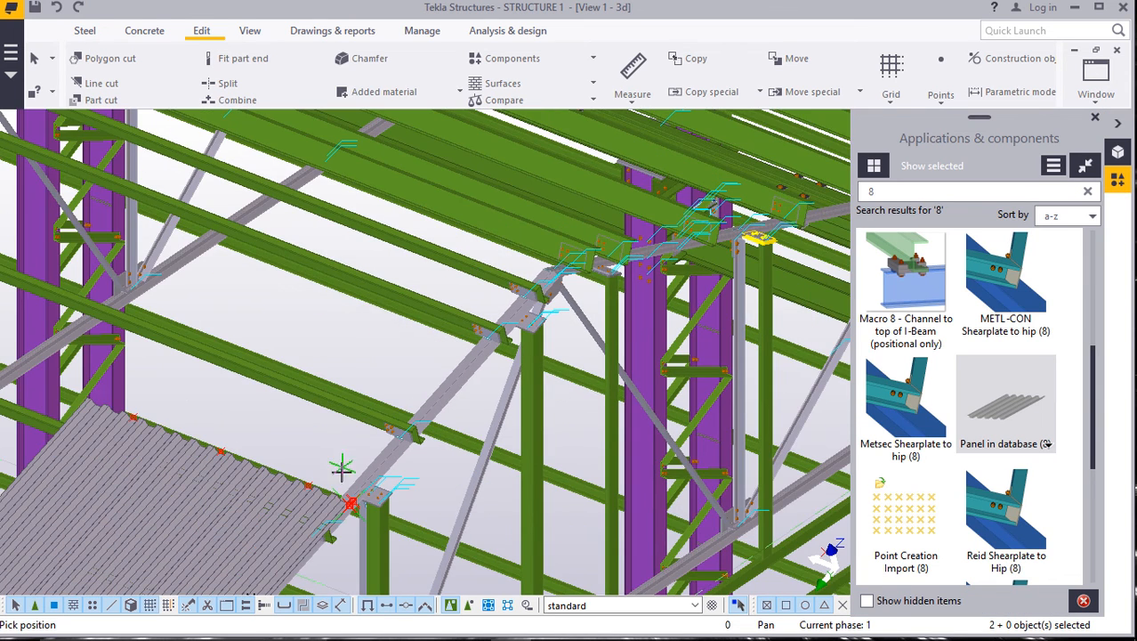
scroll(340, 502, "up", 3)
scroll(341, 506, "up", 5)
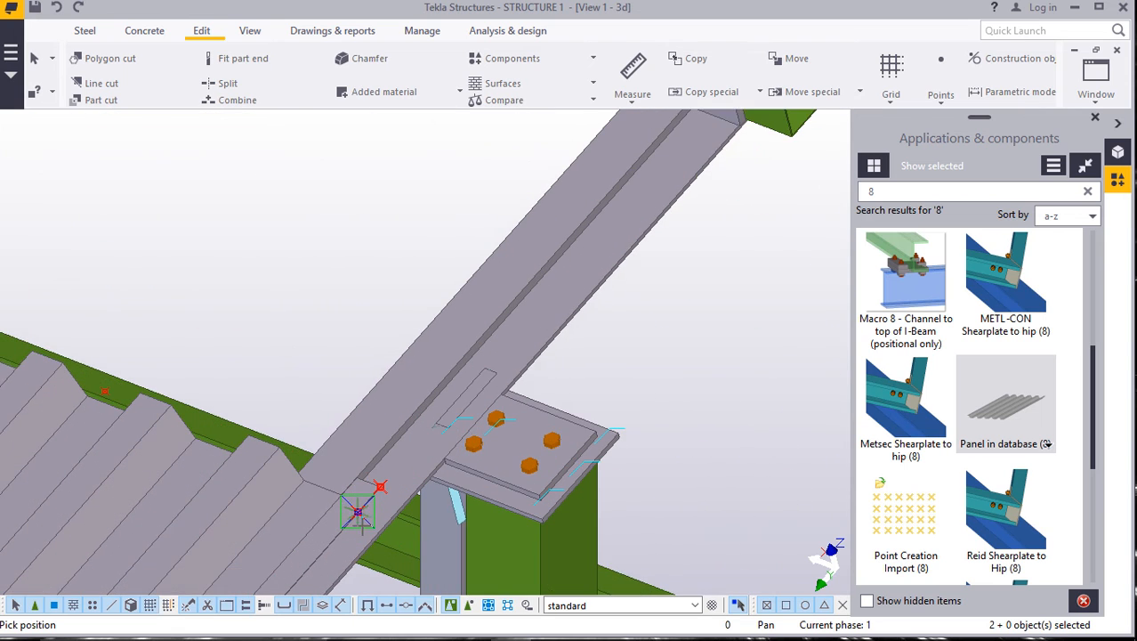
scroll(356, 499, "up", 6)
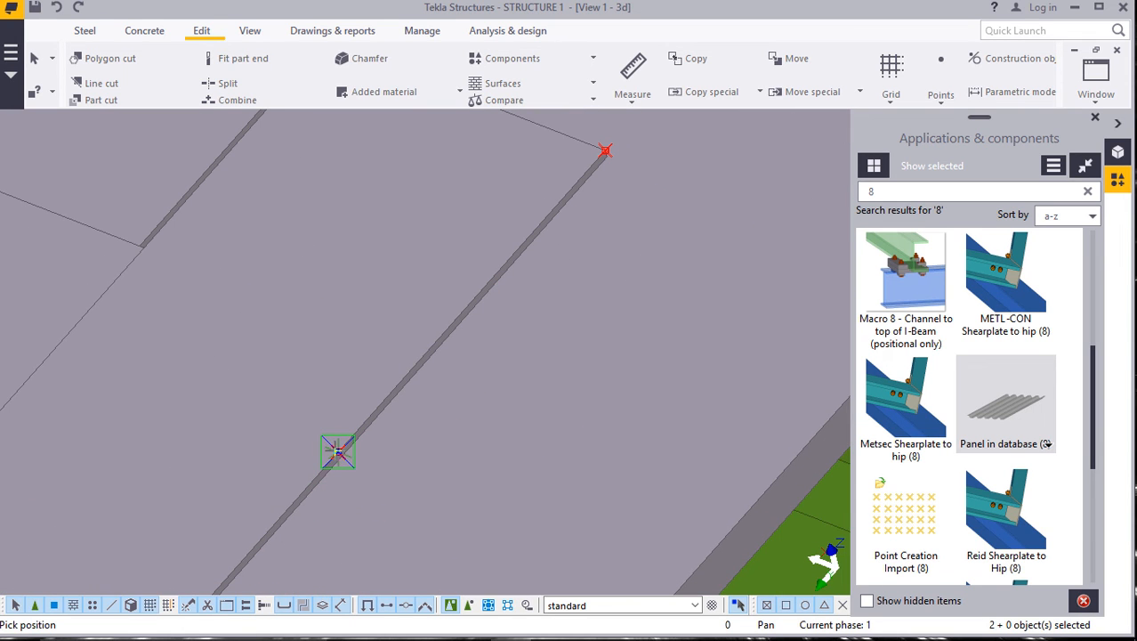
scroll(337, 456, "down", 6)
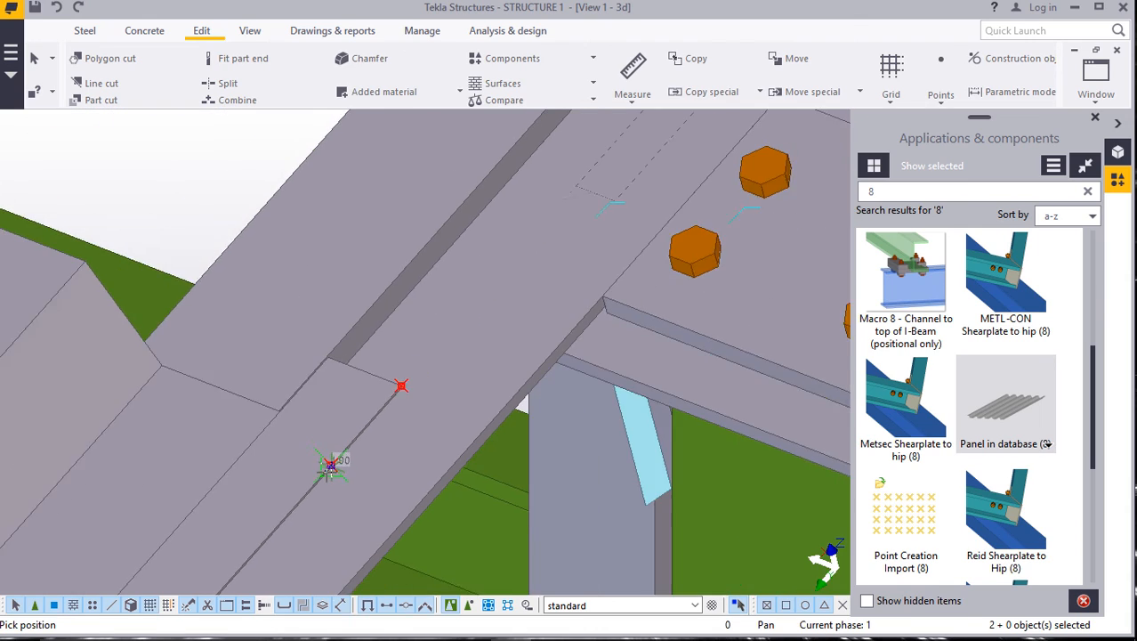
scroll(333, 466, "down", 8)
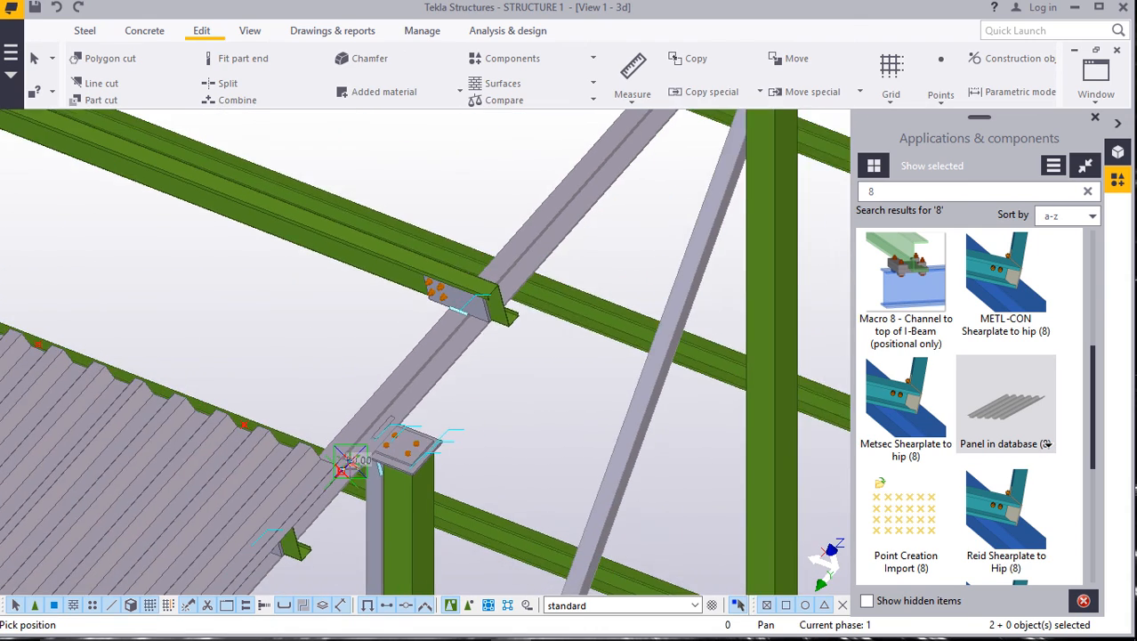
scroll(348, 461, "down", 3)
scroll(574, 201, "up", 4)
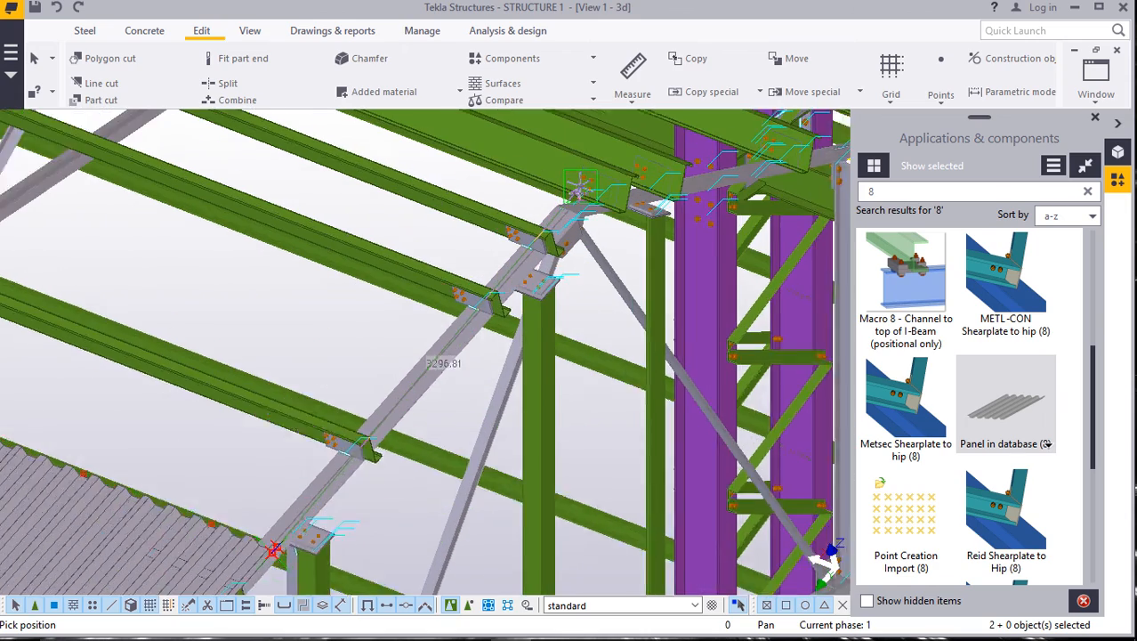
scroll(592, 197, "up", 8)
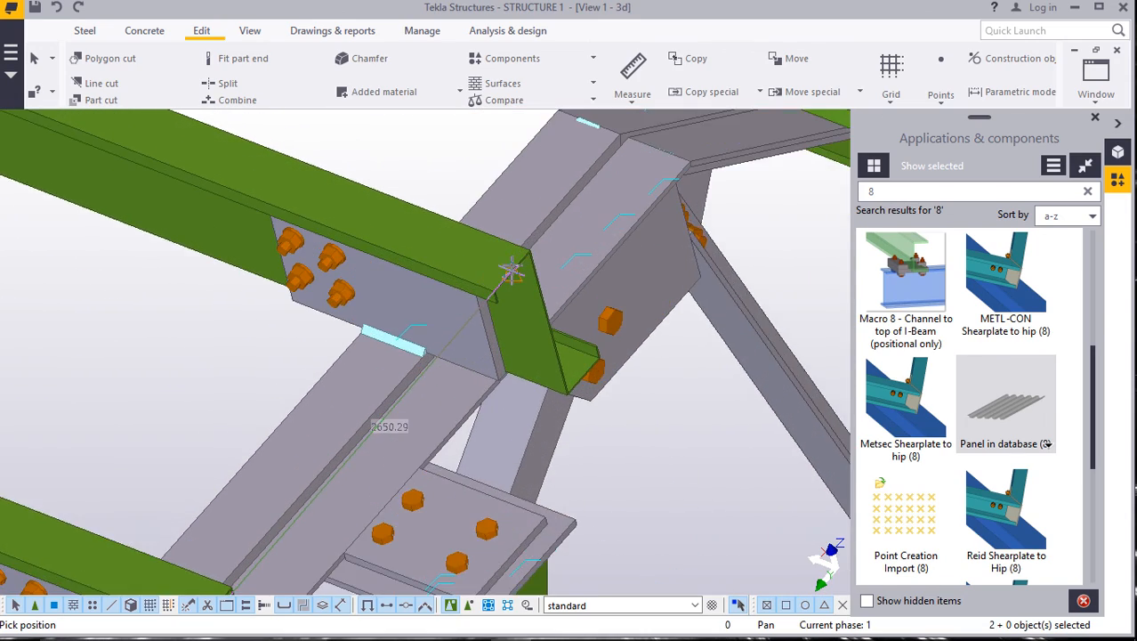
scroll(509, 272, "up", 4)
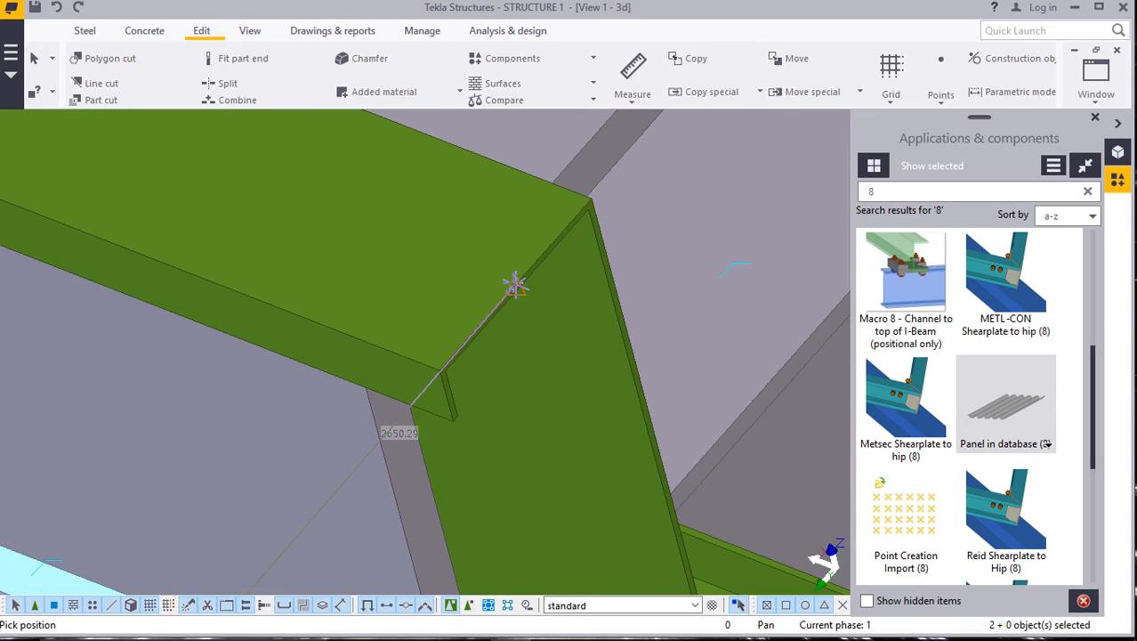
scroll(514, 285, "down", 8)
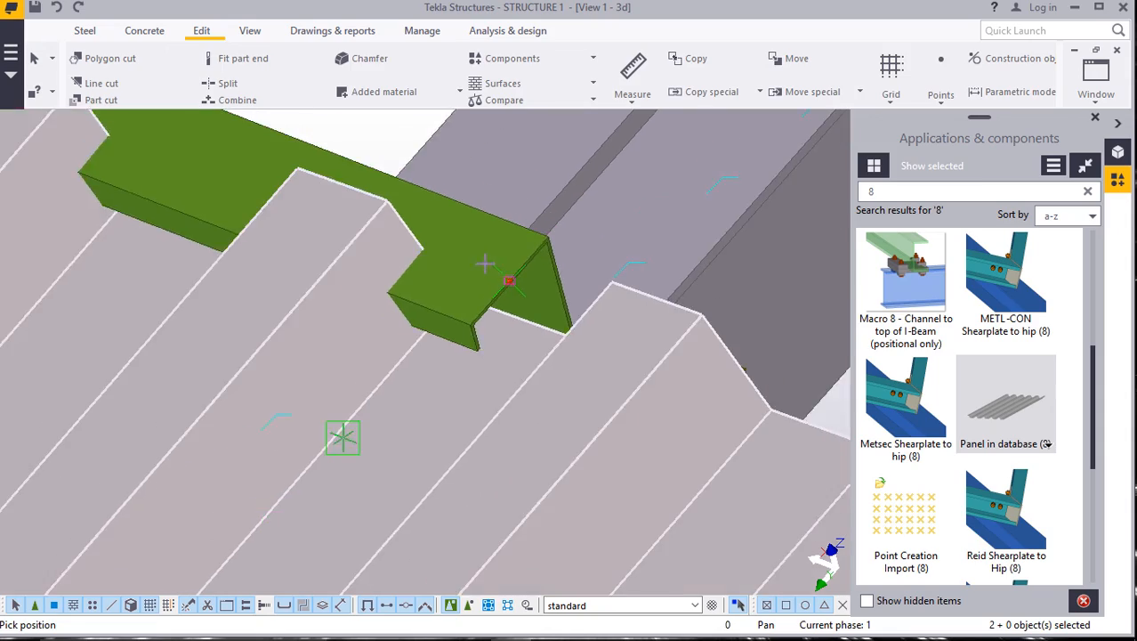
Examine how the new sheet sits against the ridge purlin and the row below, and end the component command.
scroll(478, 256, "down", 8)
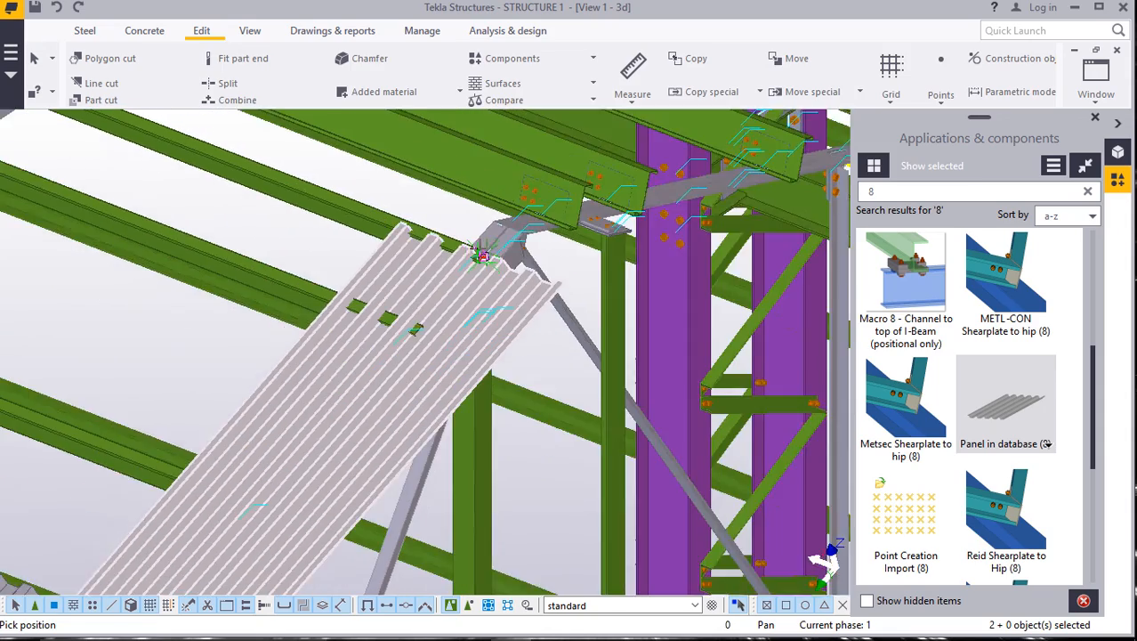
scroll(482, 254, "down", 1)
scroll(453, 312, "up", 5)
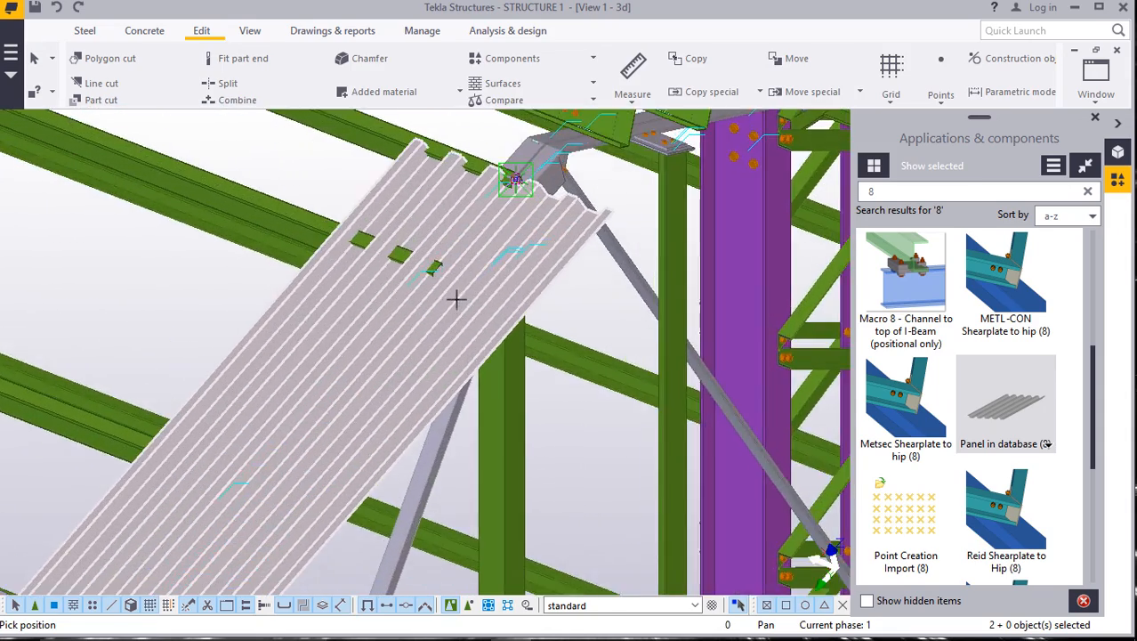
scroll(458, 285, "up", 1)
scroll(459, 282, "down", 2)
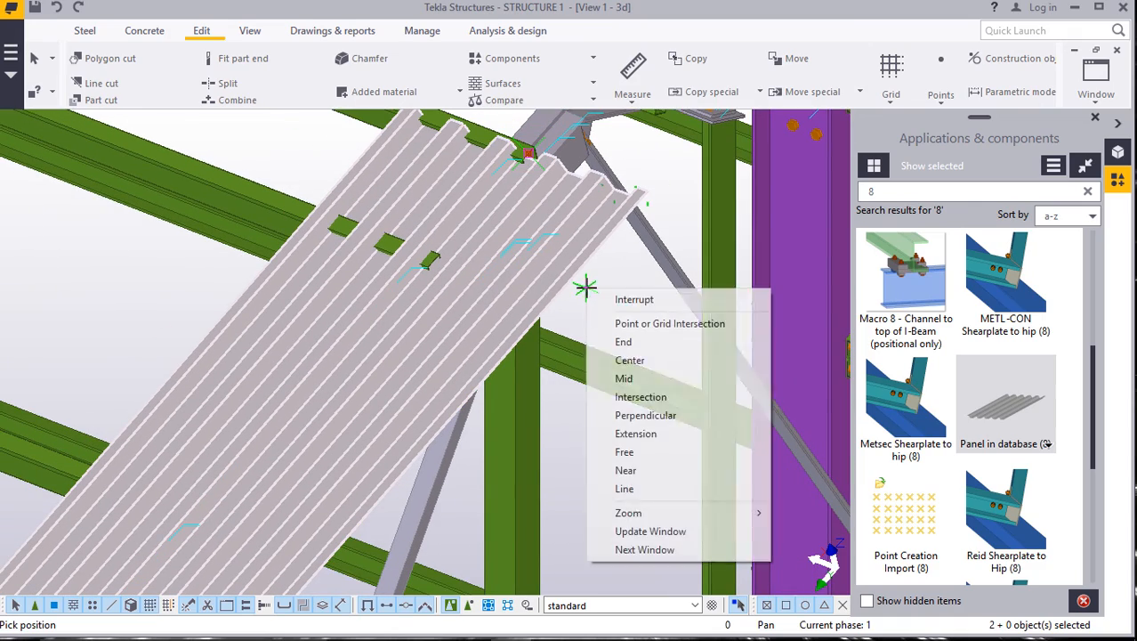
left_click(611, 298)
scroll(610, 298, "down", 6)
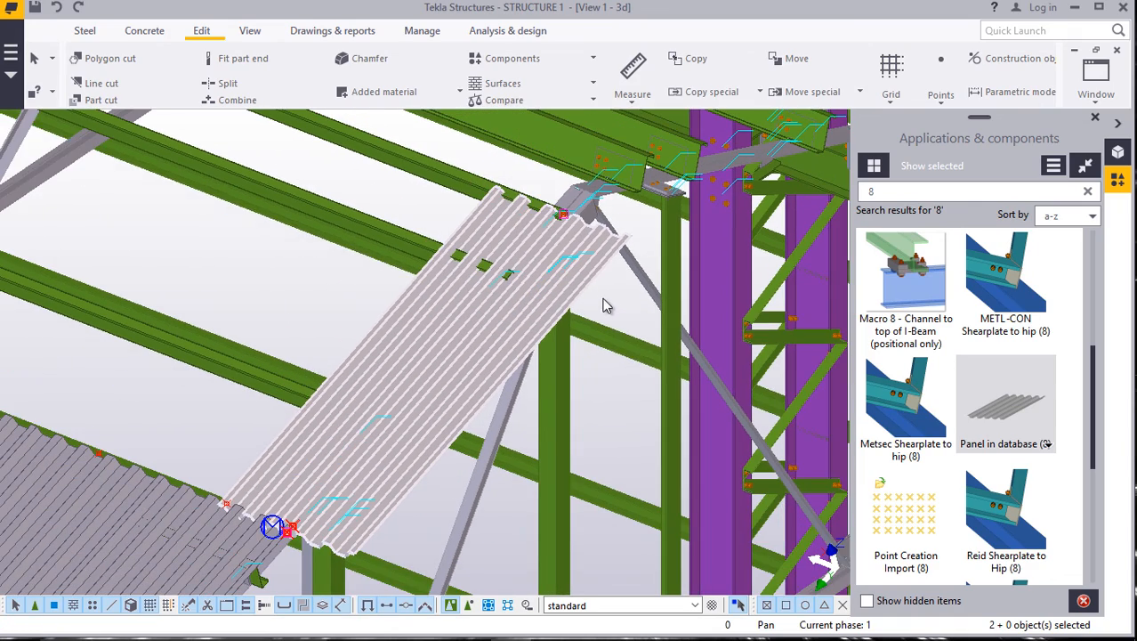
scroll(580, 321, "down", 1)
scroll(542, 327, "up", 6)
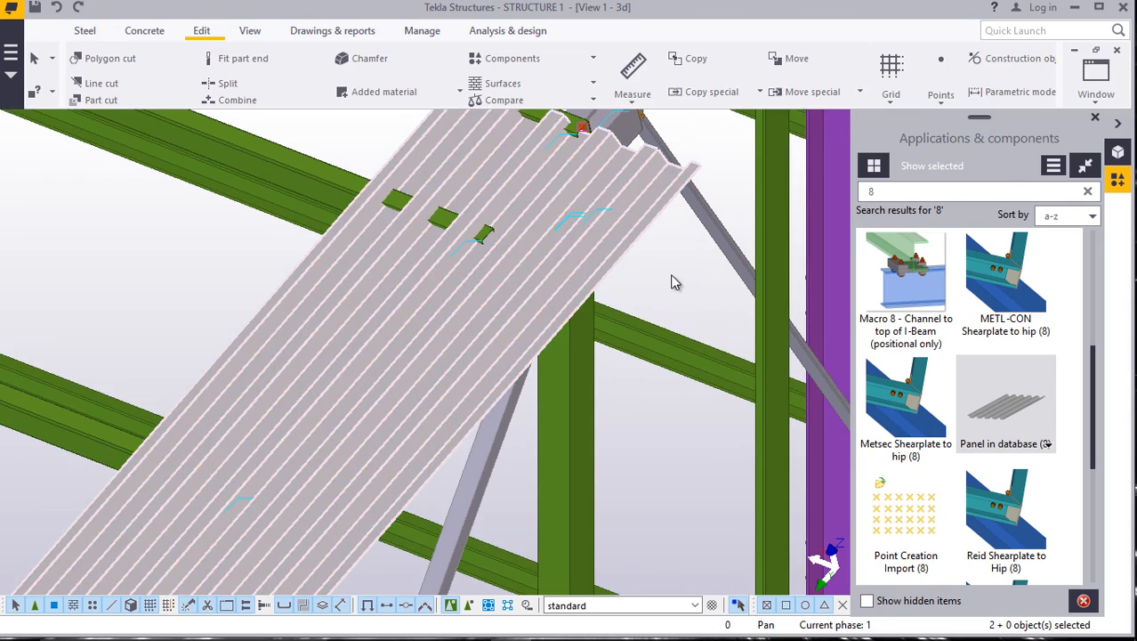
Delete the single new roof sheet spanning from the lap point to the last purlin.
left_click(665, 274)
left_click(579, 271)
scroll(604, 239, "down", 2)
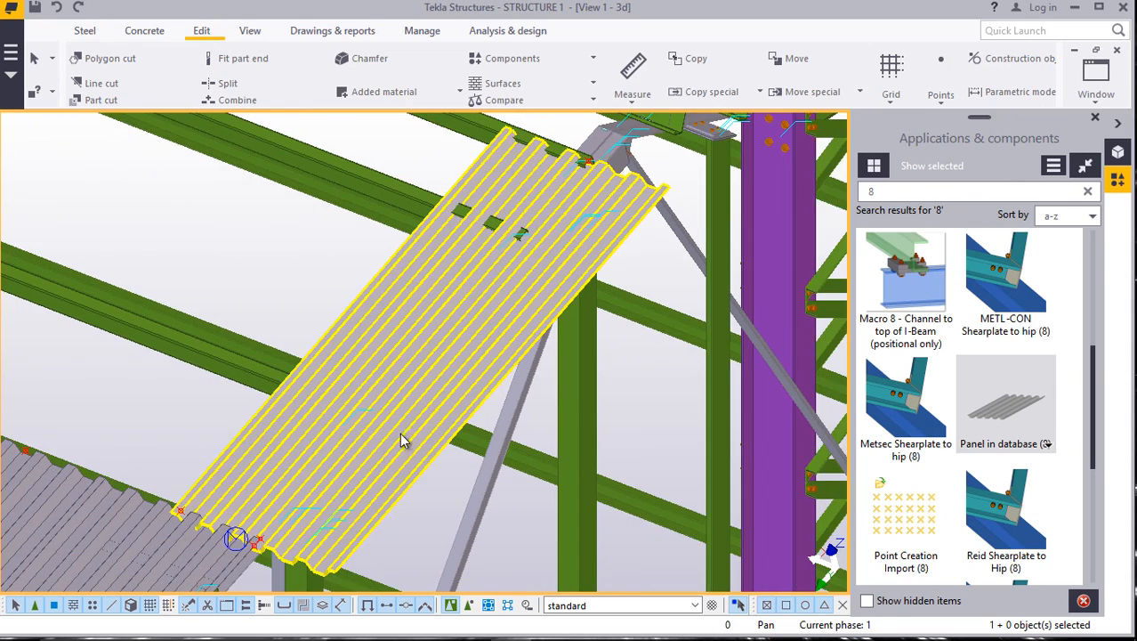
scroll(254, 500, "up", 2)
right_click(543, 173)
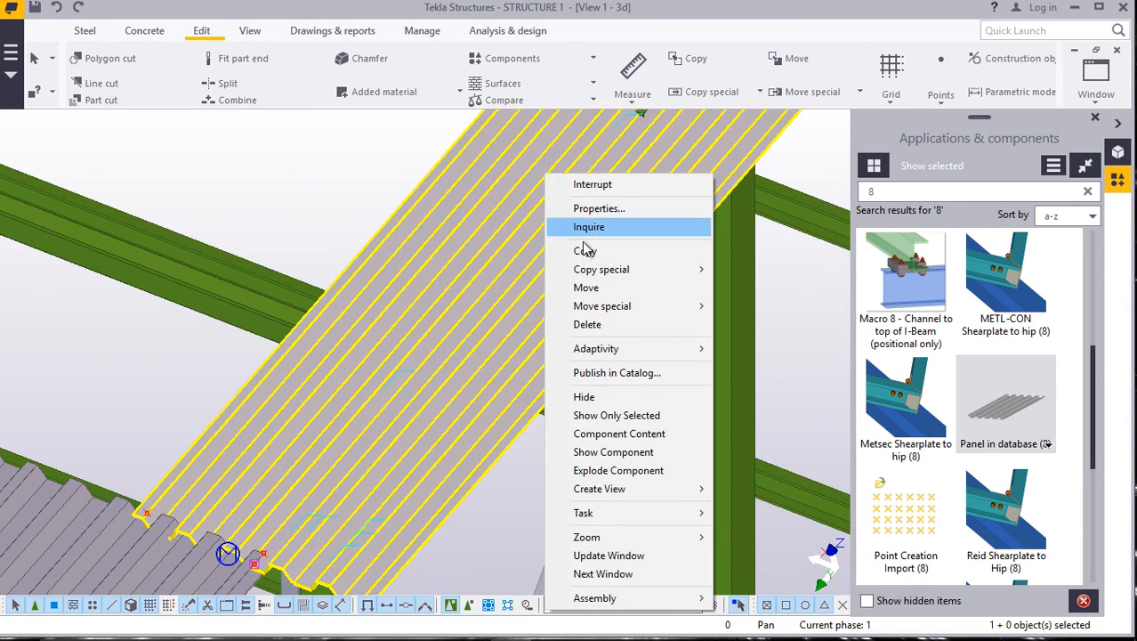
left_click(587, 324)
Add the top row of three roof sheets again, from the upper edge of the existing rows to the last purlin at the ridge.
scroll(589, 269, "down", 3)
scroll(589, 241, "up", 3)
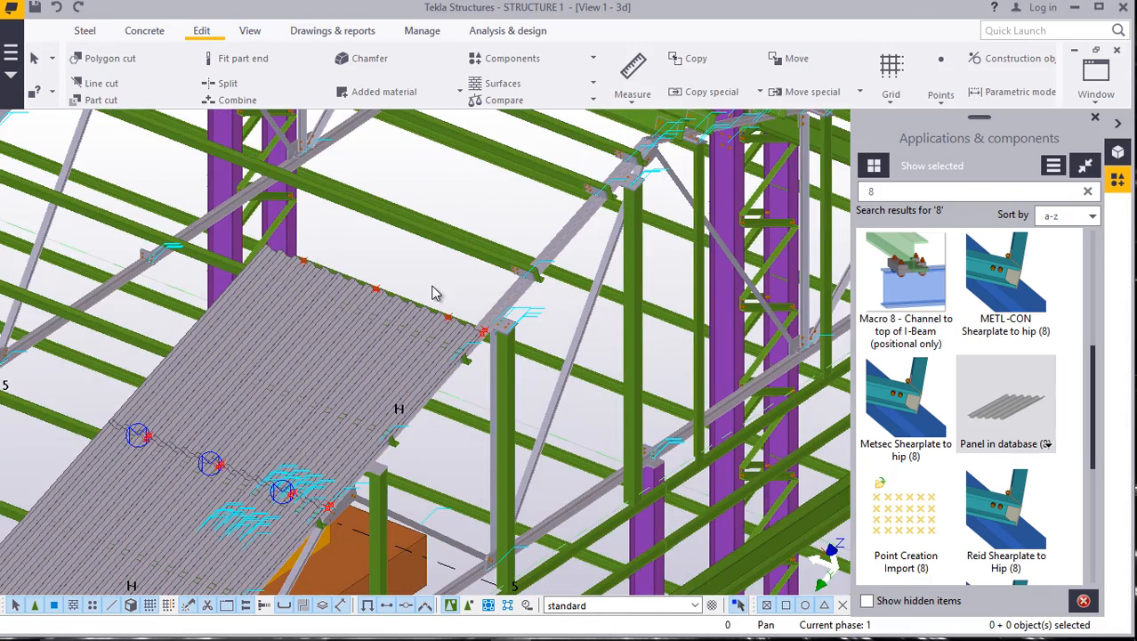
scroll(455, 292, "up", 2)
scroll(491, 284, "down", 4)
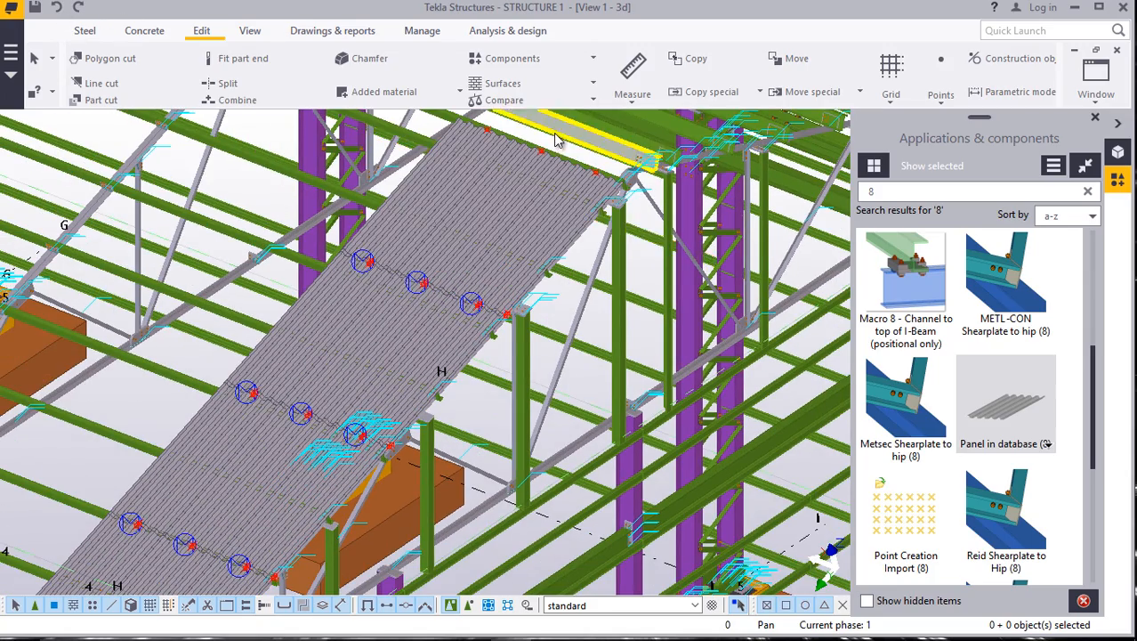
Examine the top row's end sheet from the last purlin down to its overlap with the row below.
scroll(587, 169, "up", 4)
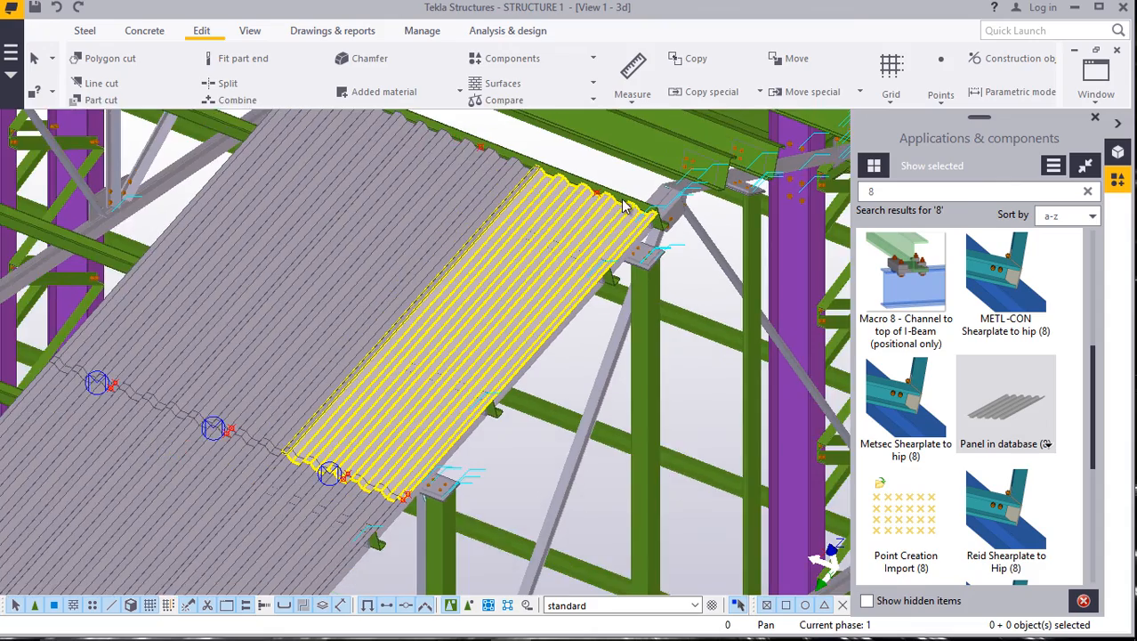
scroll(627, 203, "up", 2)
scroll(632, 200, "down", 1)
scroll(243, 543, "up", 2)
scroll(427, 455, "down", 1)
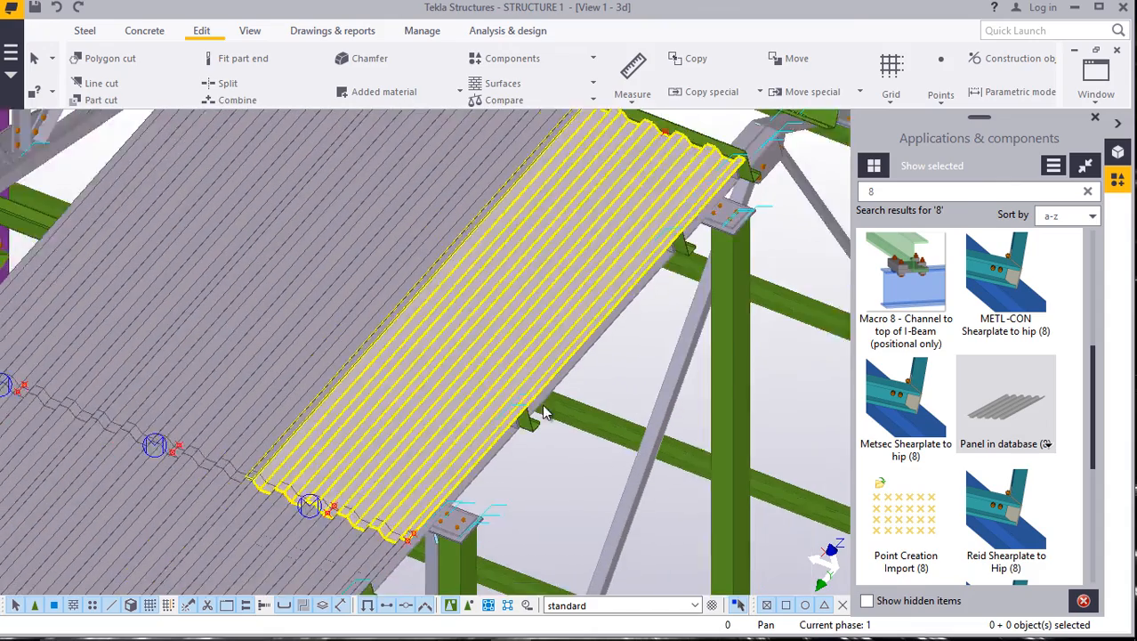
scroll(545, 412, "down", 2)
scroll(425, 508, "up", 2)
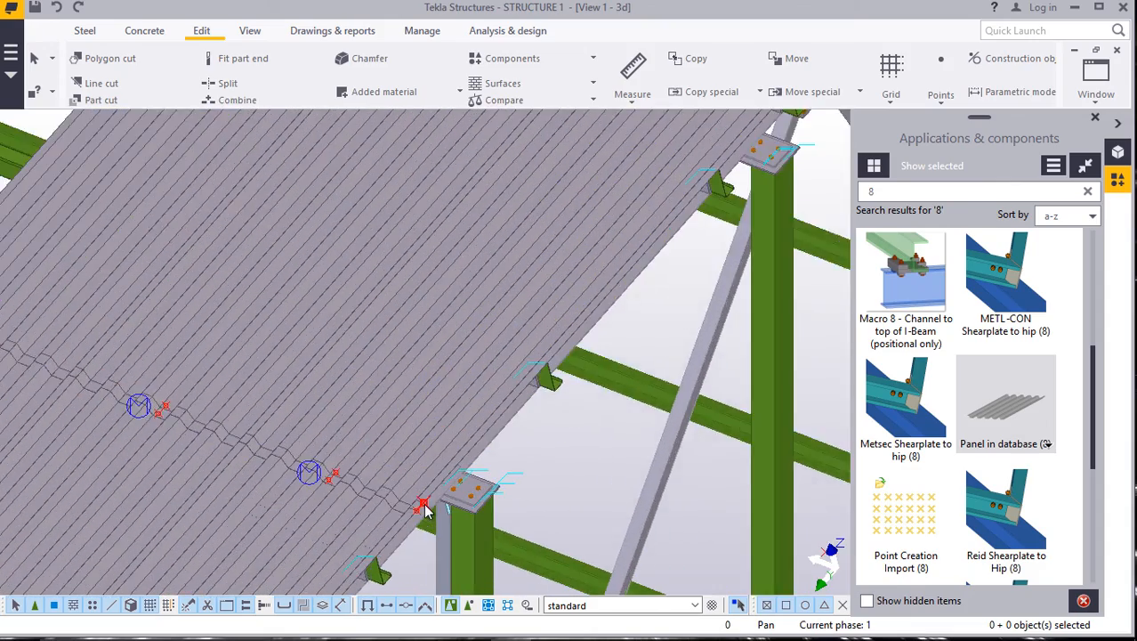
scroll(426, 508, "up", 3)
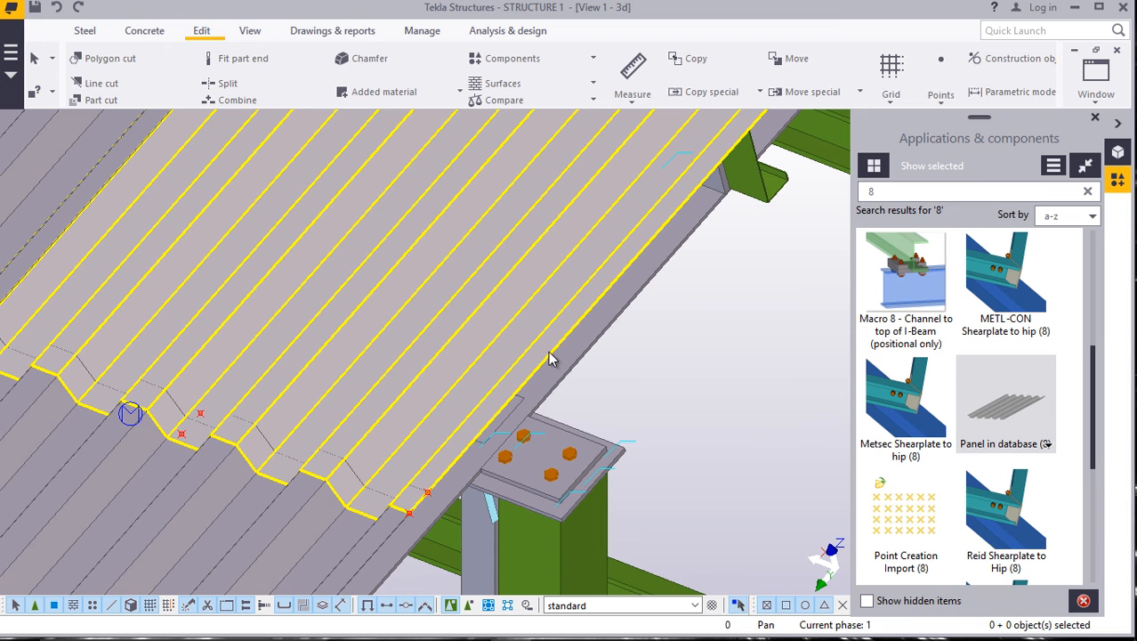
scroll(519, 424, "up", 4)
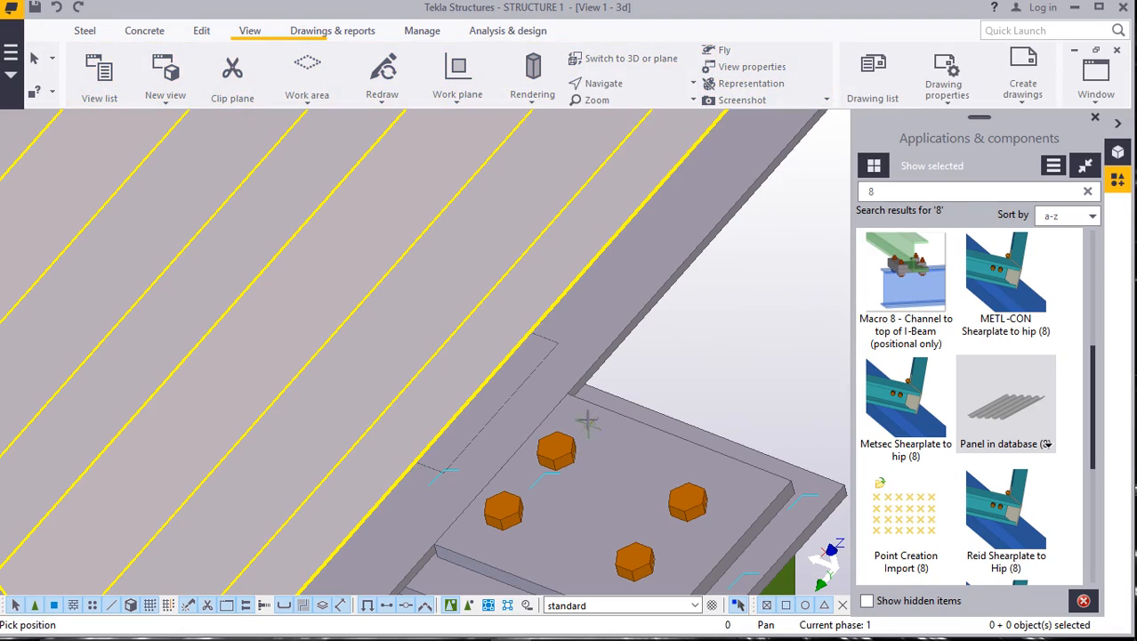
Inspect the sheet lap and the ridge end of the top row from several angles, and end the view rotation.
scroll(588, 416, "down", 5)
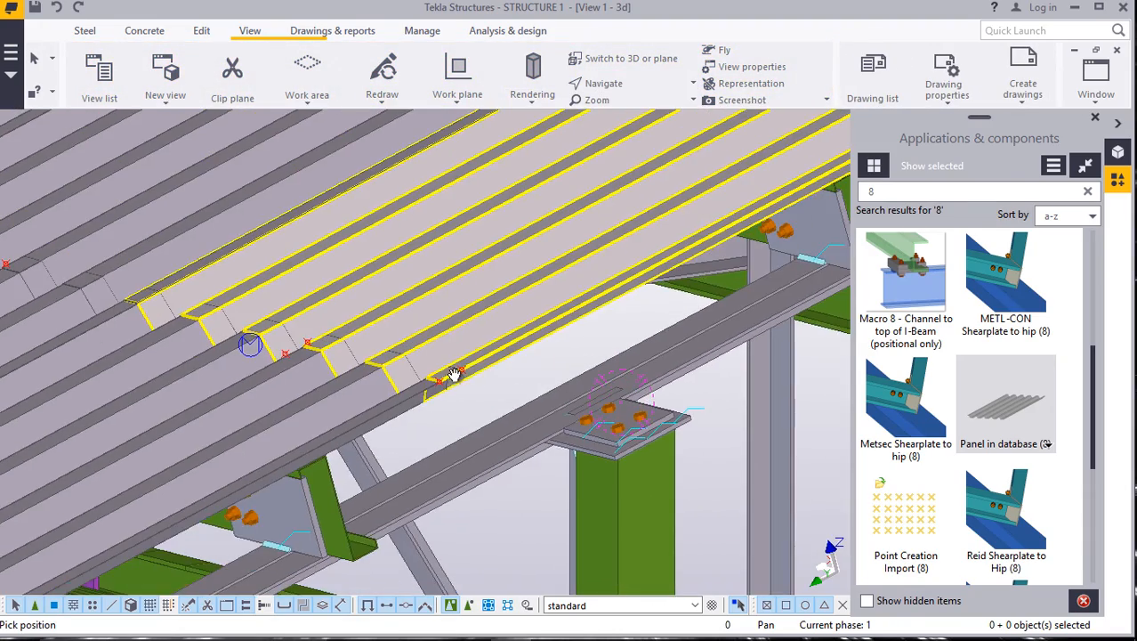
middle_click_drag(446, 375, 463, 316, "ctrl")
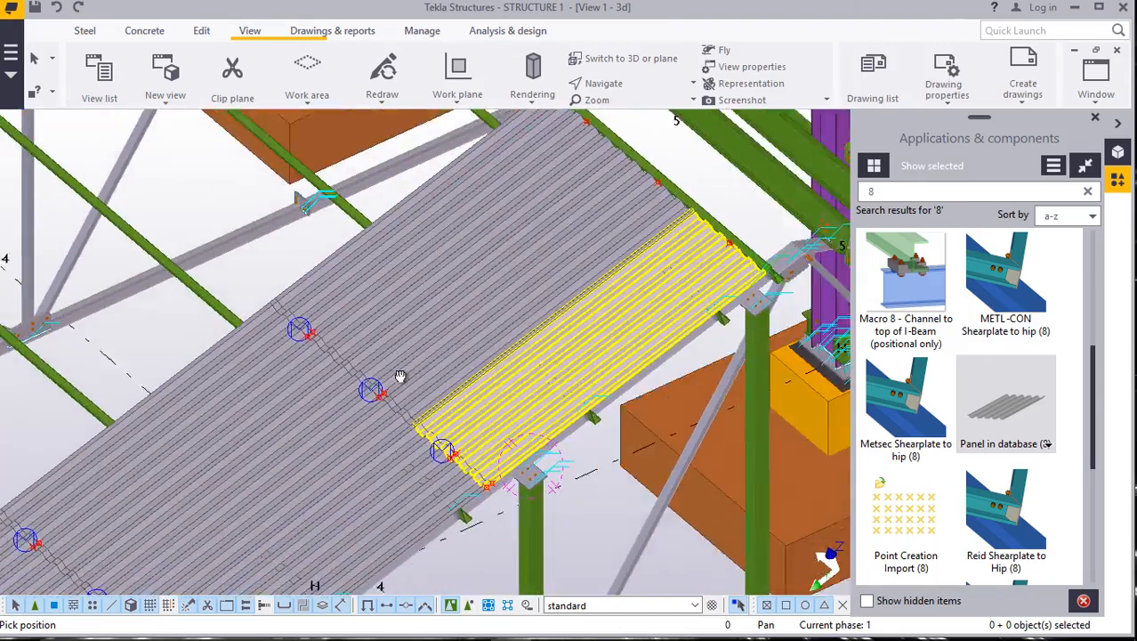
middle_click_drag(401, 376, 426, 381, "ctrl")
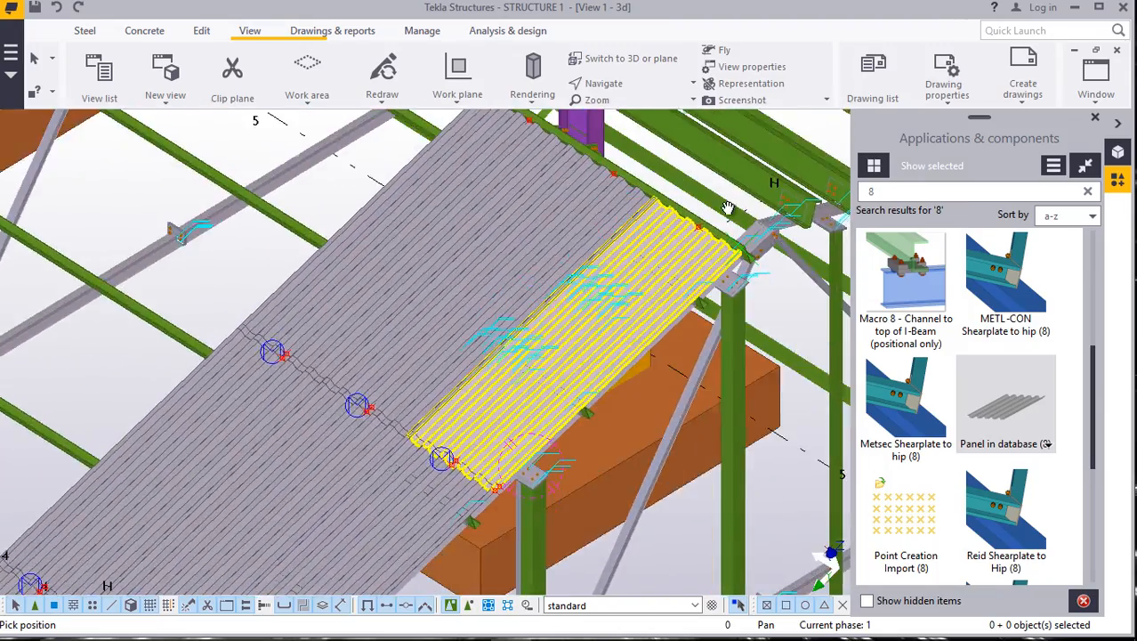
scroll(730, 214, "up", 4)
middle_click_drag(562, 380, 648, 355, "ctrl")
scroll(659, 267, "down", 8)
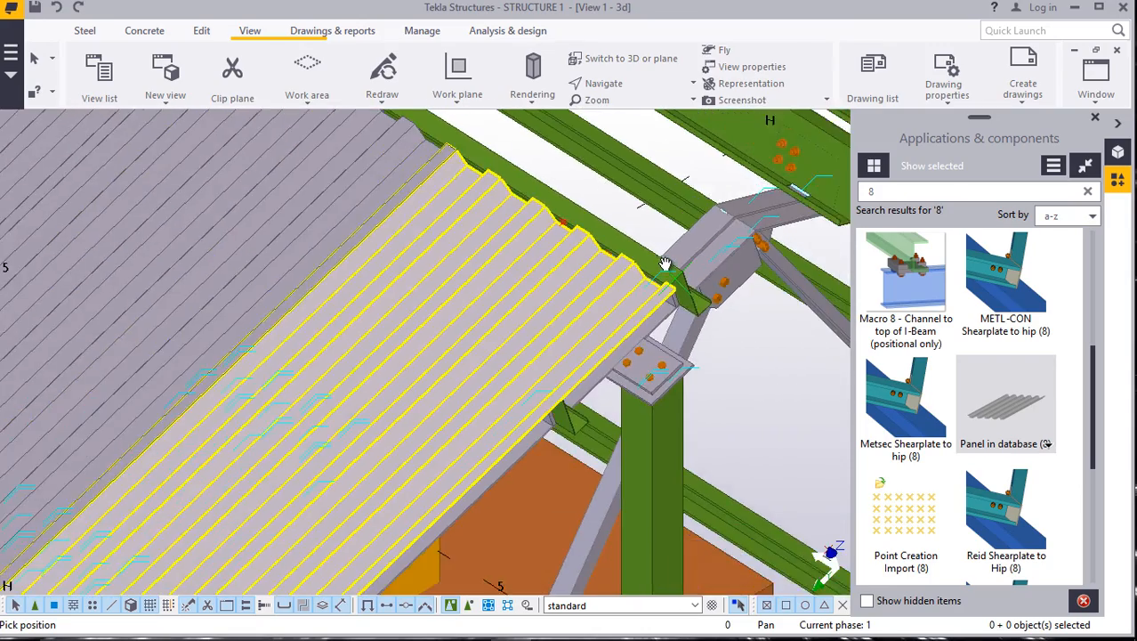
scroll(426, 495, "up", 8)
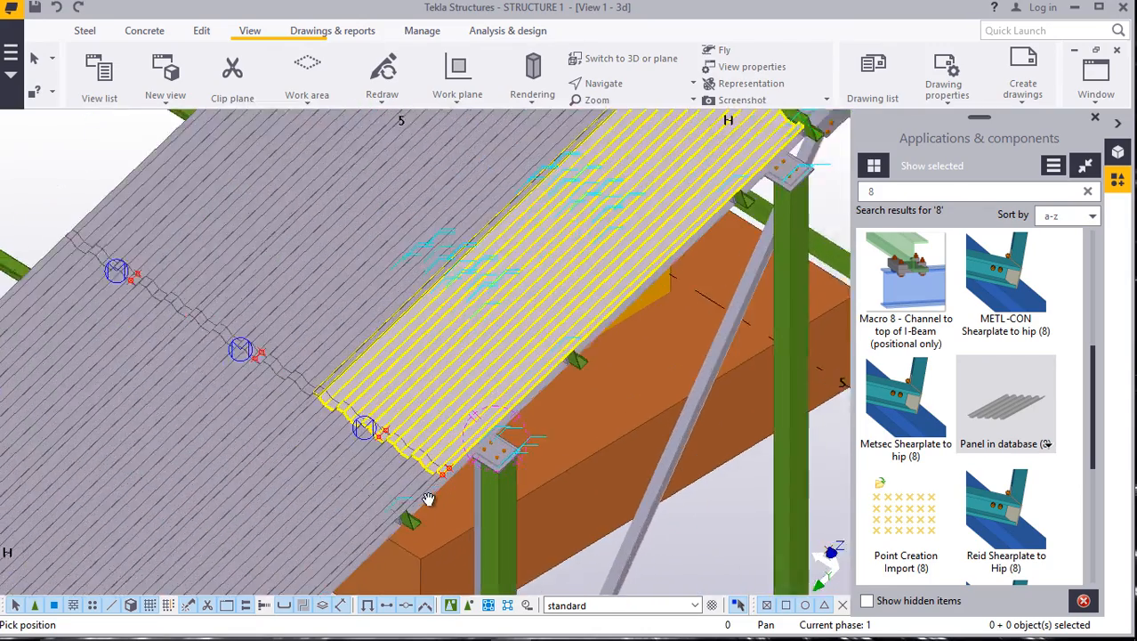
middle_click_drag(480, 428, 415, 378, "ctrl")
scroll(338, 405, "up", 8)
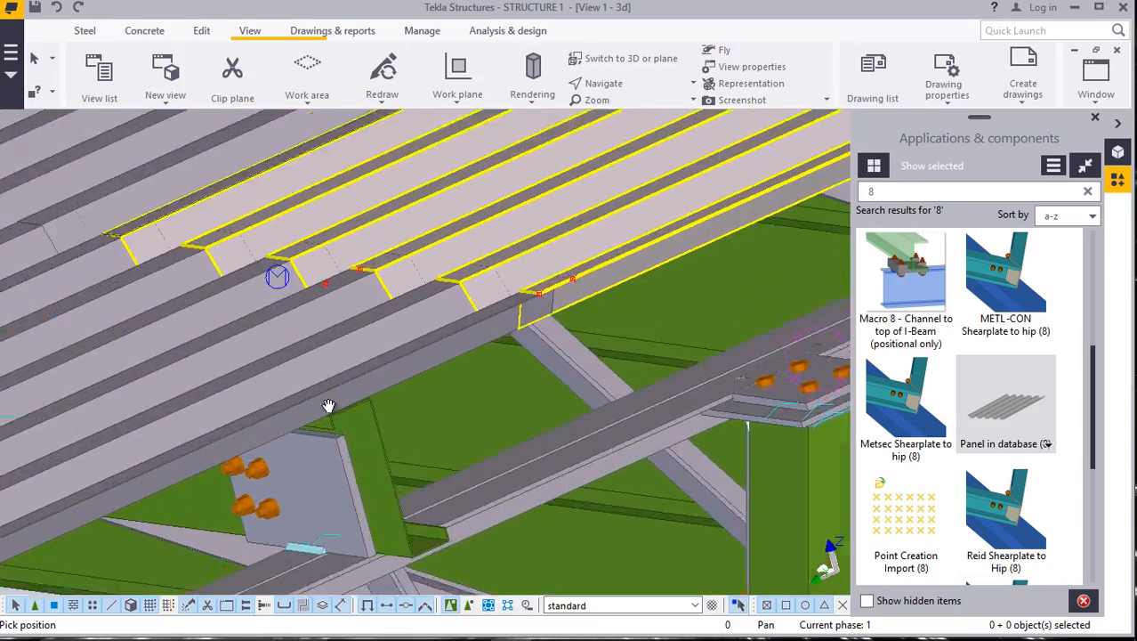
middle_click_drag(347, 398, 341, 386, "ctrl")
middle_click_drag(425, 351, 560, 317, "ctrl")
right_click(560, 291)
left_click(587, 303)
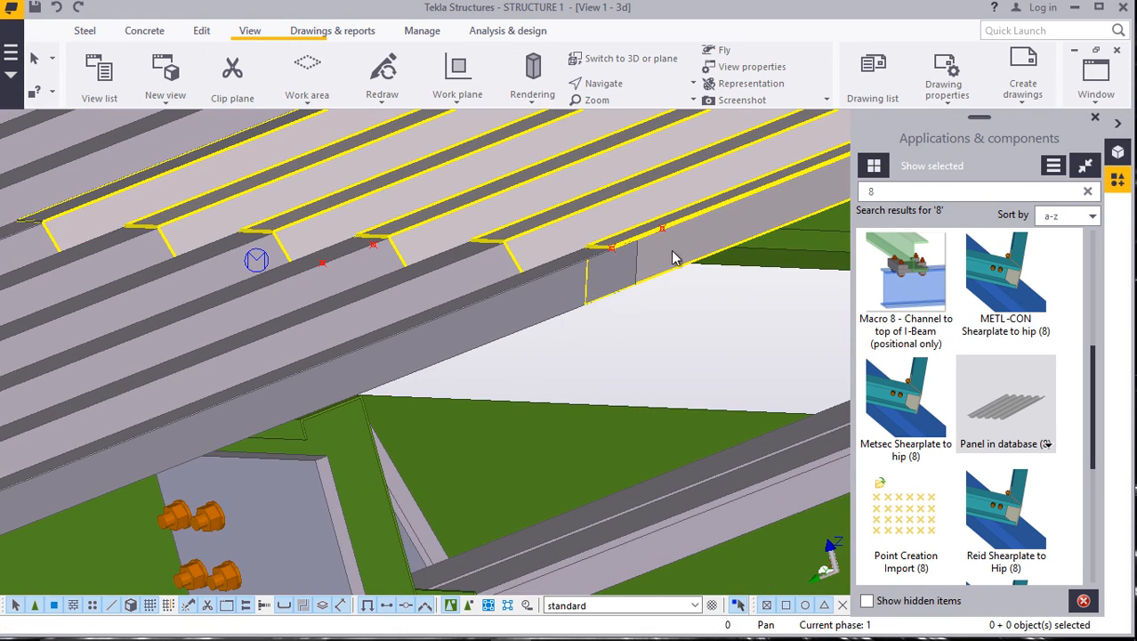
Try to move the three top-row roof sheets along the lap edge by a numeric distance of 100.
middle_click_drag(673, 257, 647, 201, "ctrl")
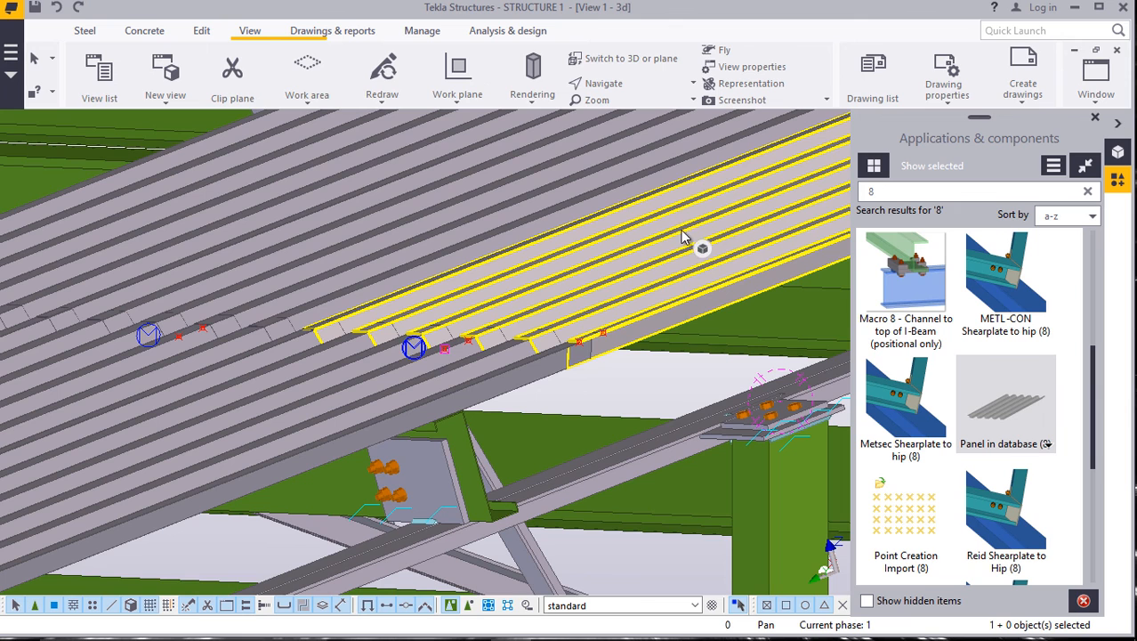
left_click(489, 170, "ctrl")
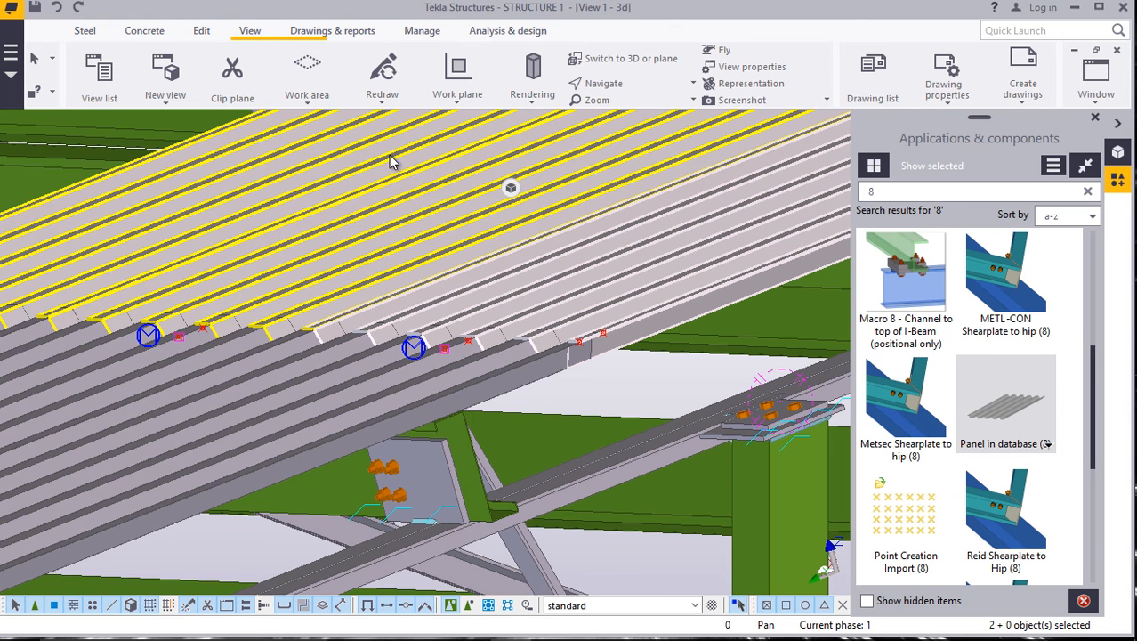
right_click(603, 252)
left_click(645, 317)
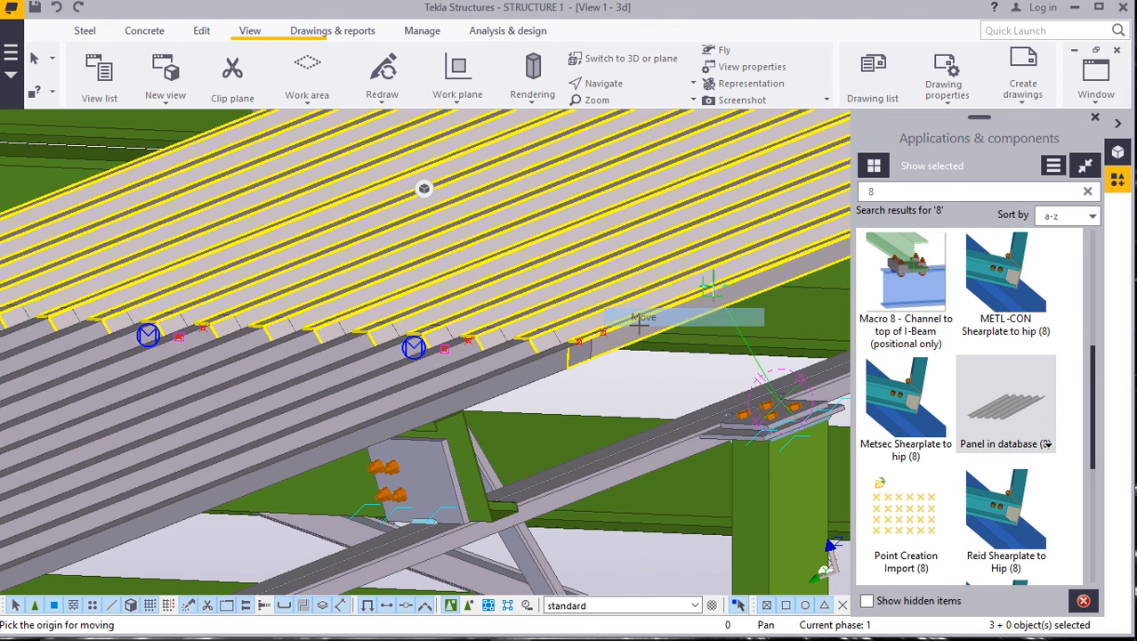
scroll(614, 315, "up", 6)
scroll(614, 315, "up", 5)
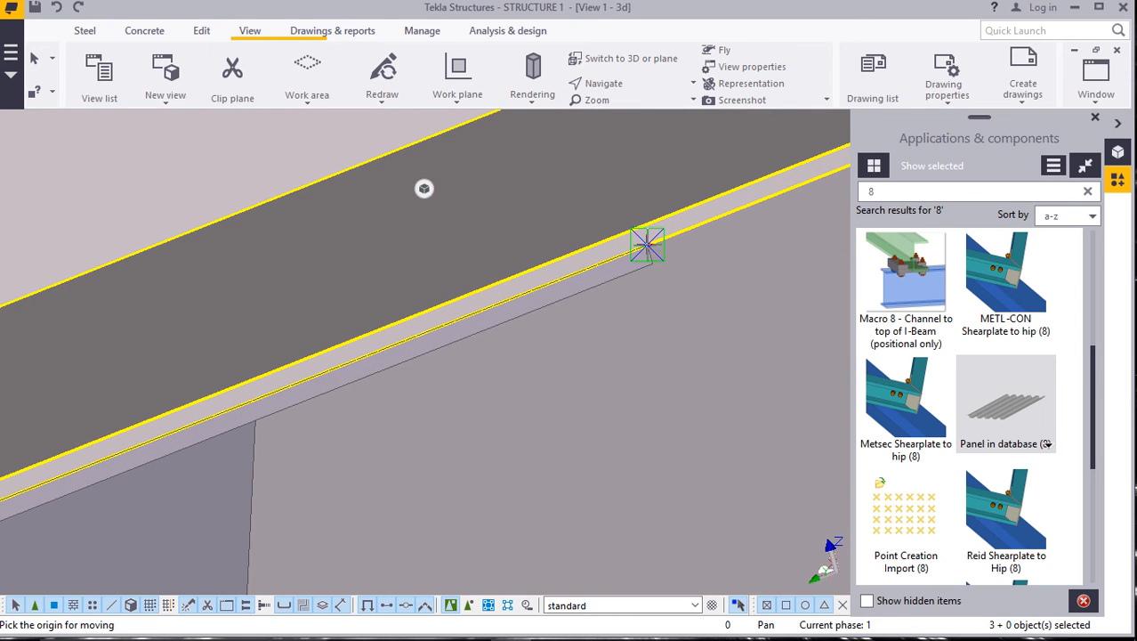
scroll(552, 293, "down", 4)
scroll(238, 408, "up", 3)
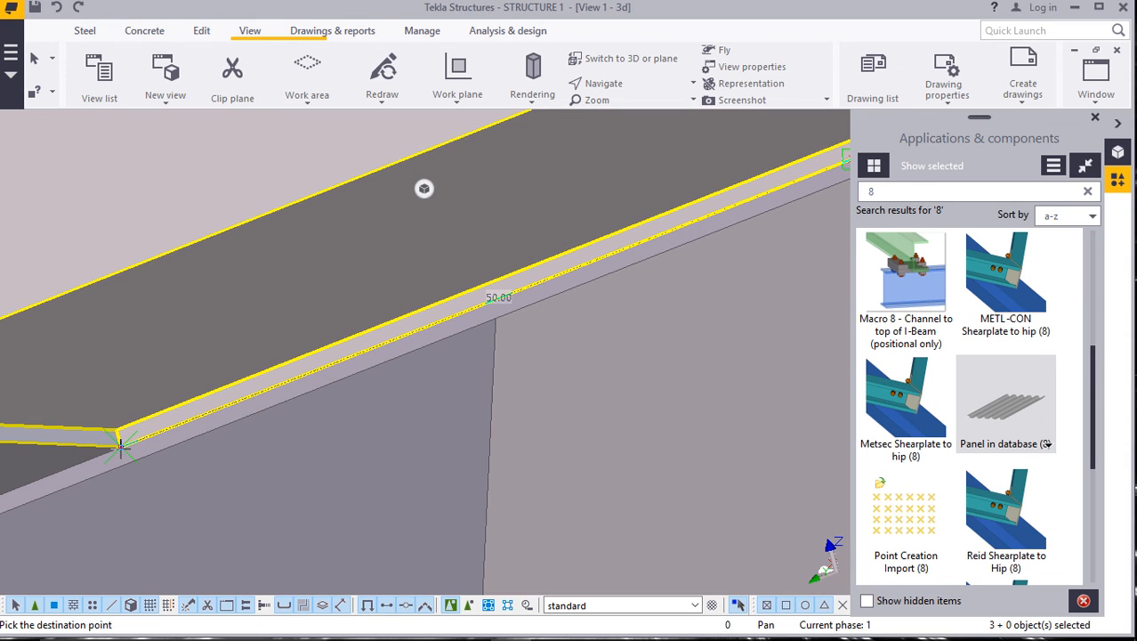
type("100")
key("Return")
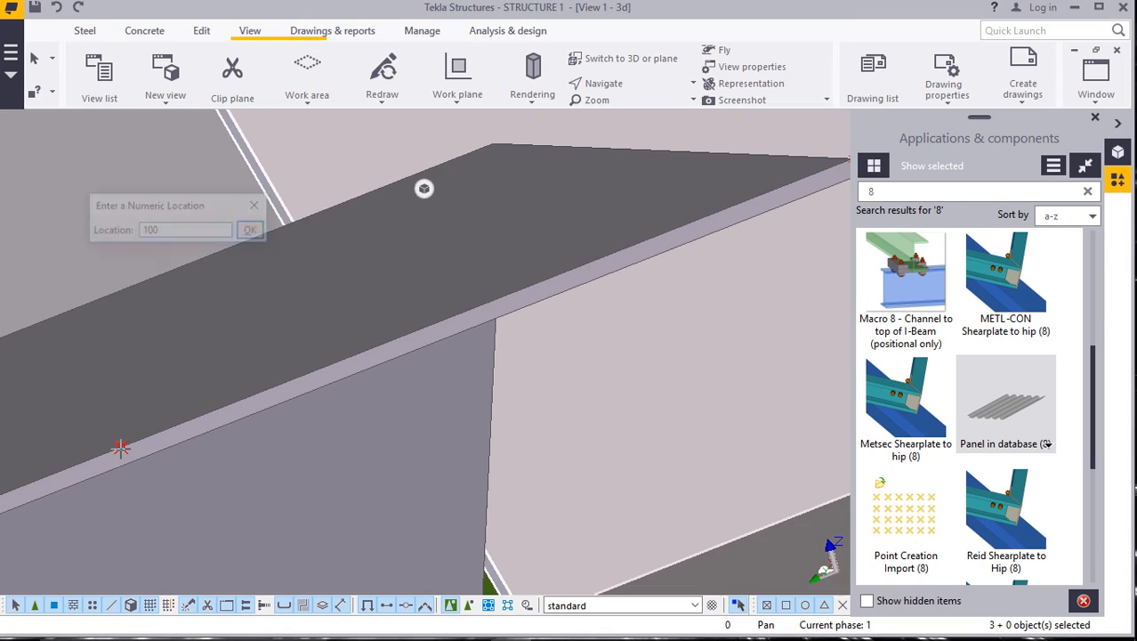
Check the shifted sheets at the lap and undo their last move.
middle_click_drag(122, 443, 454, 380)
scroll(454, 380, "down", 6)
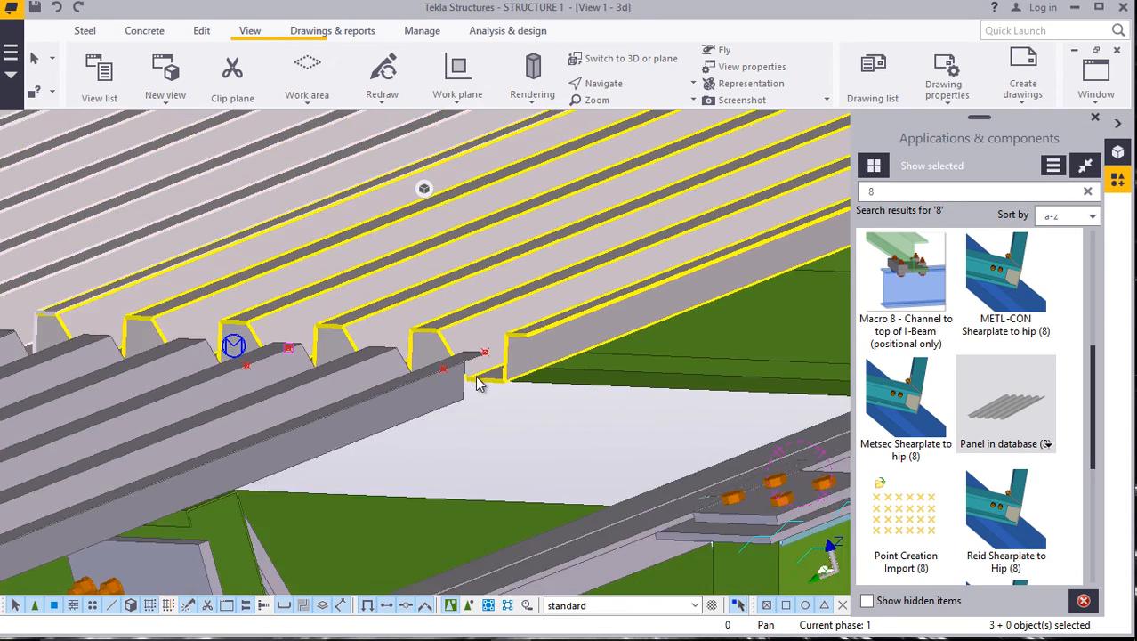
scroll(436, 369, "up", 5)
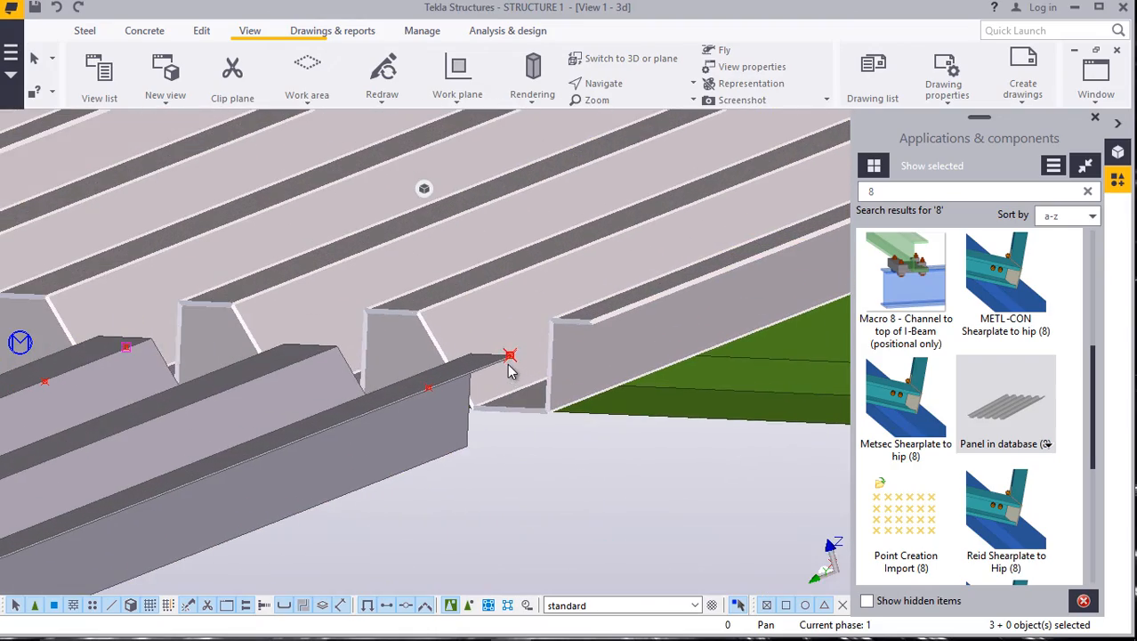
left_click(55, 9)
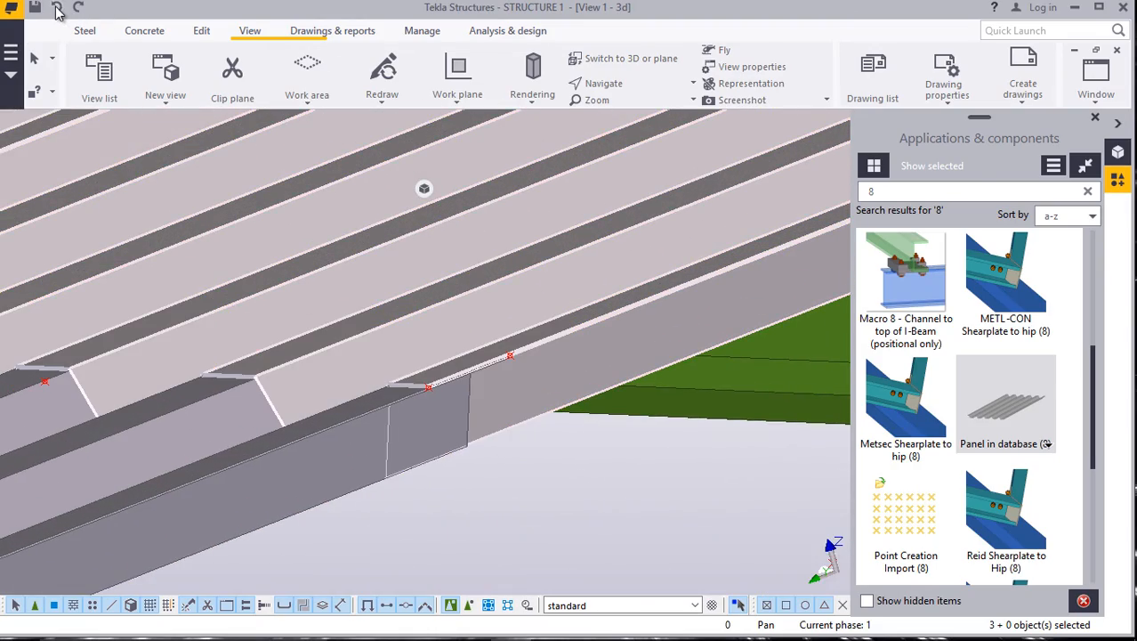
scroll(425, 342, "down", 9)
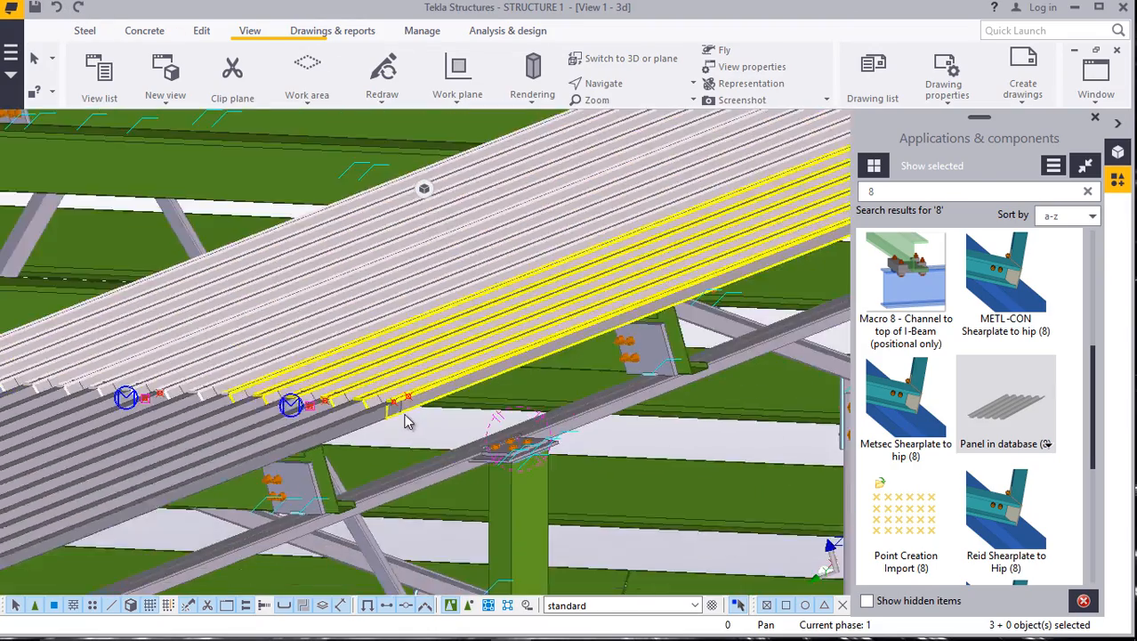
scroll(384, 426, "down", 2)
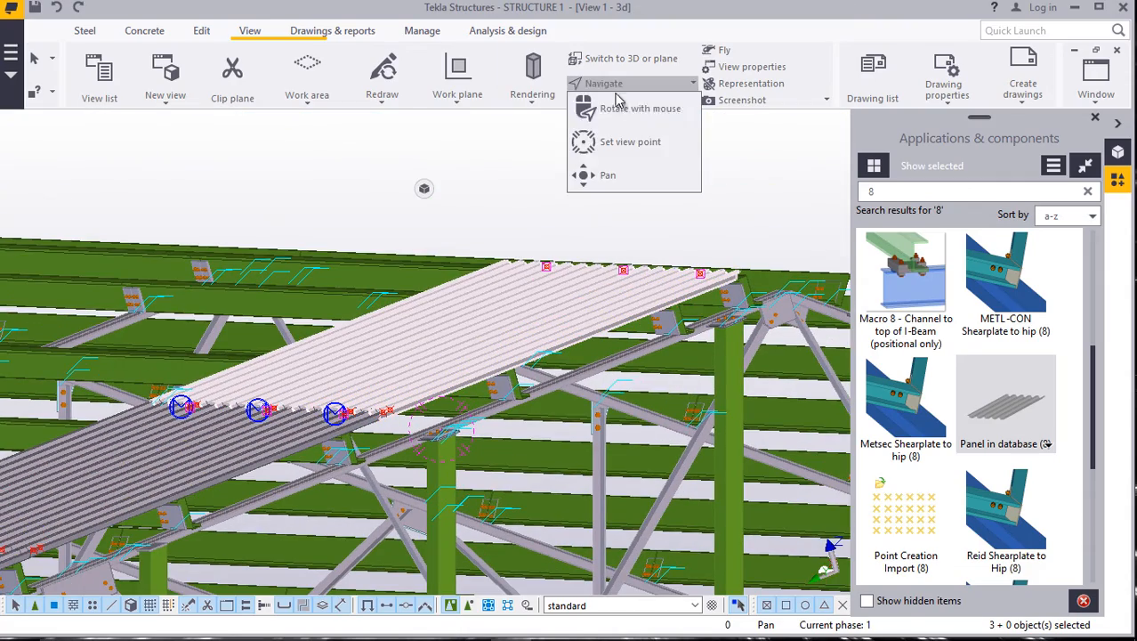
Move the three top-row roof sheets 50 mm down the slope, from the lower row's upper edge to their own lower edge.
scroll(404, 392, "up", 8)
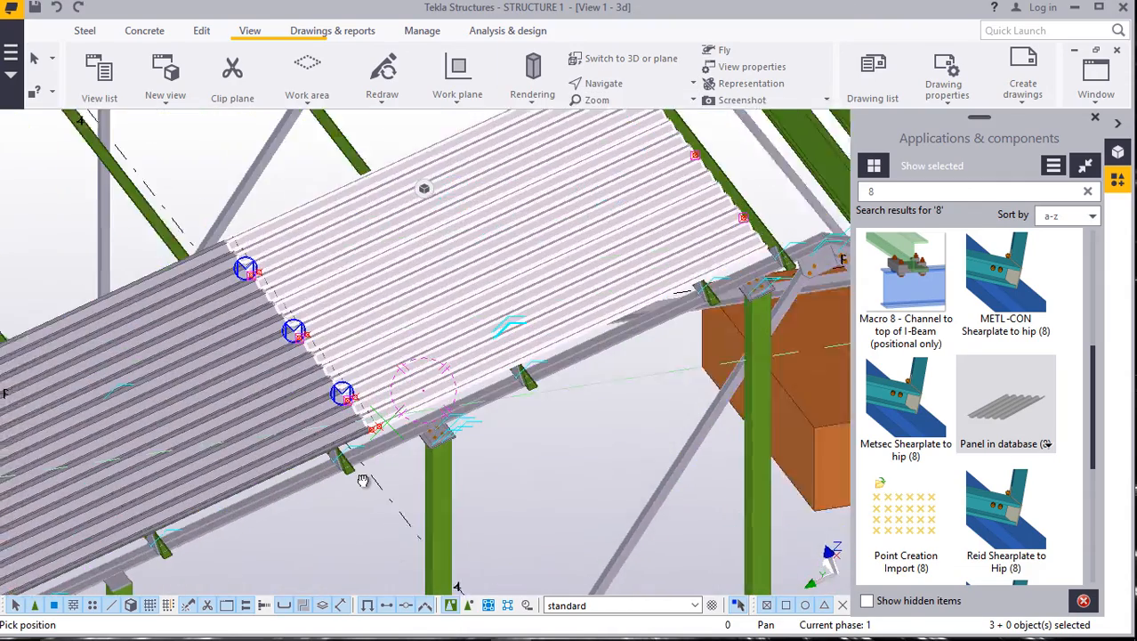
scroll(376, 419, "up", 5)
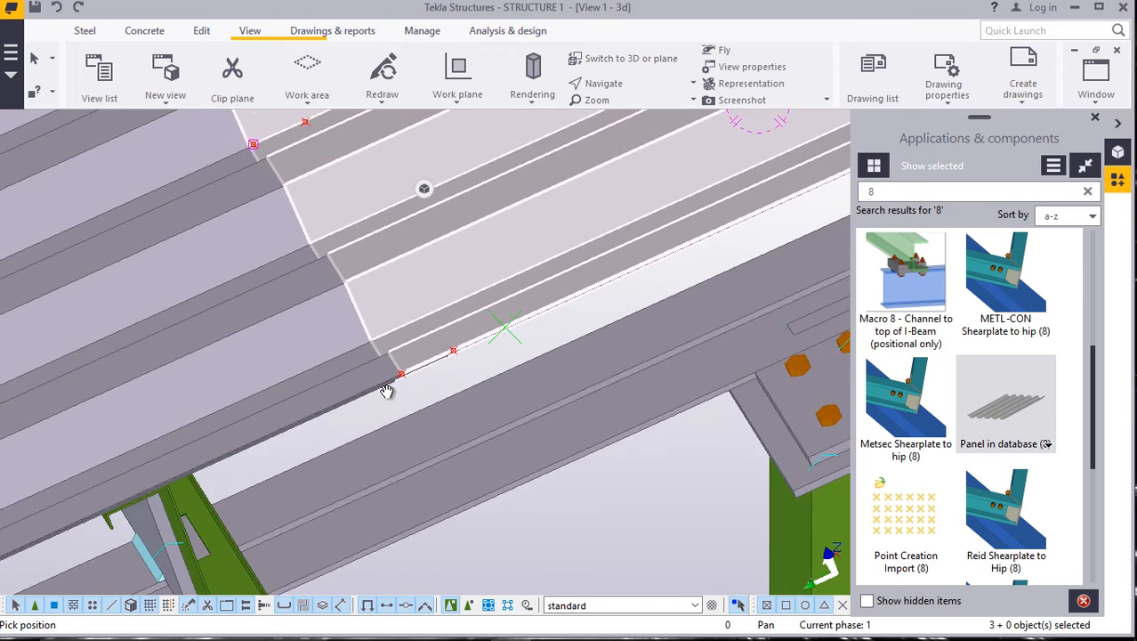
right_click(461, 364)
left_click(495, 373)
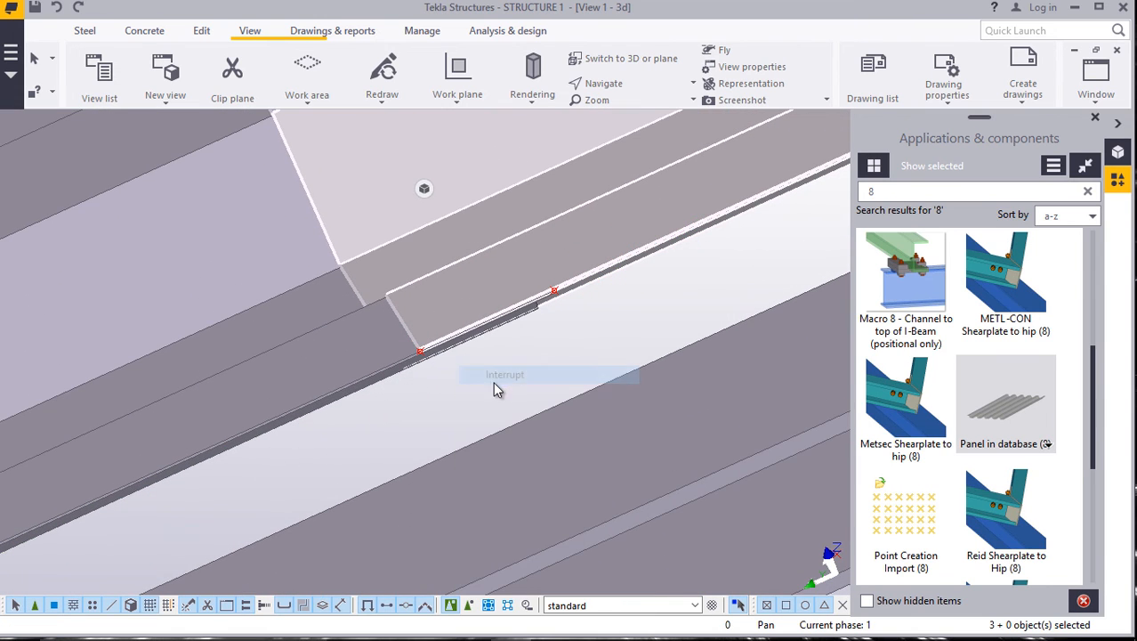
right_click(583, 294)
left_click(610, 360)
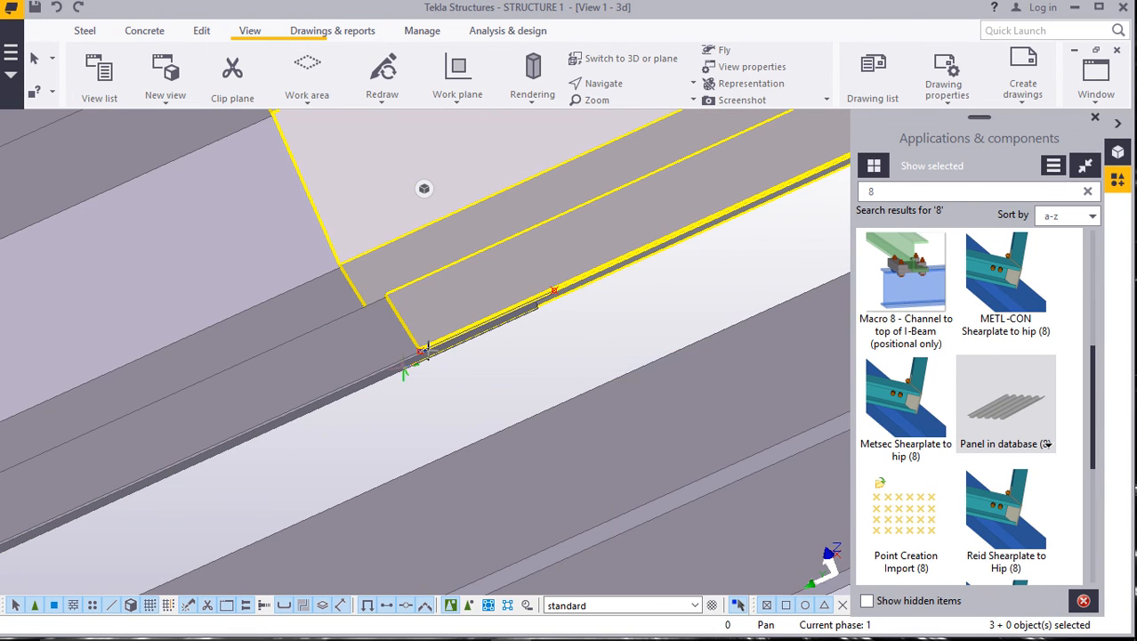
scroll(604, 285, "up", 5)
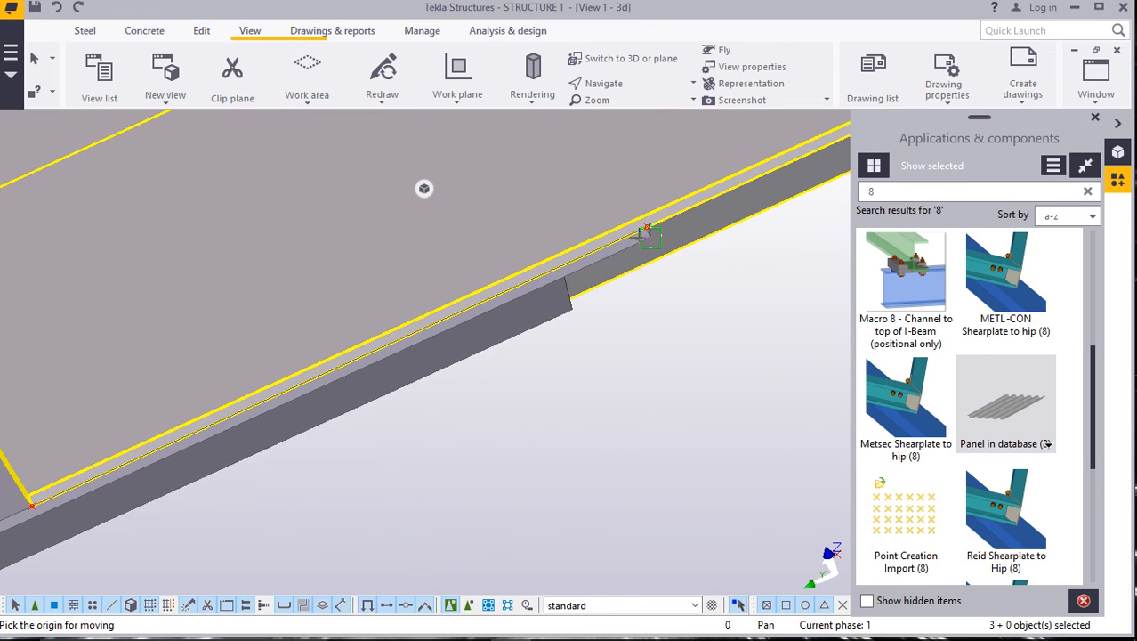
scroll(650, 232, "up", 3)
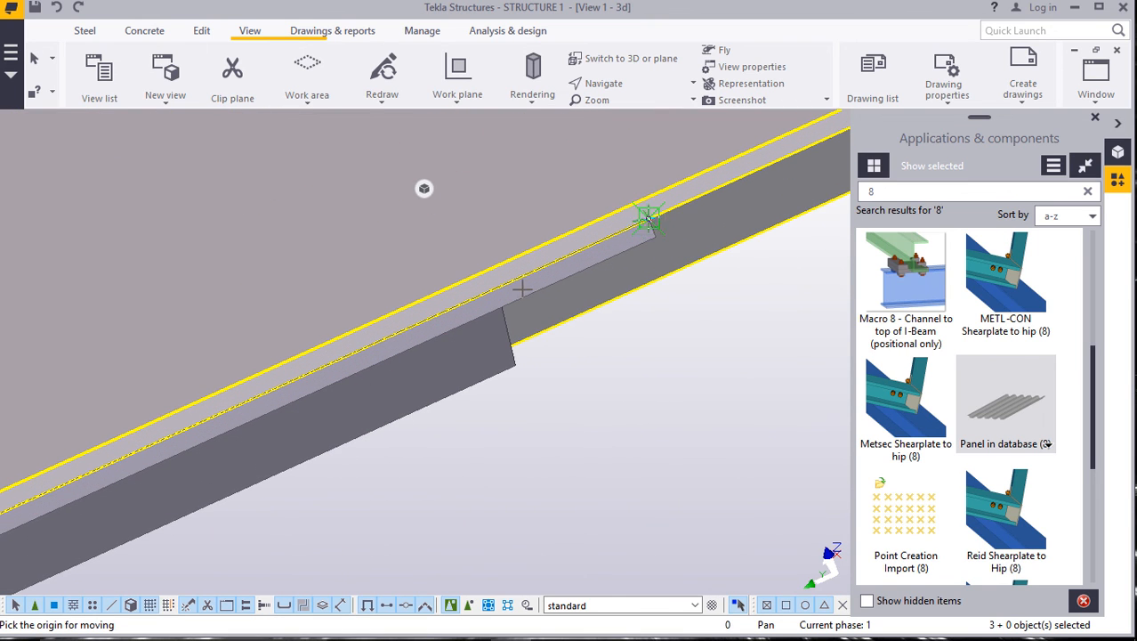
left_click(647, 220)
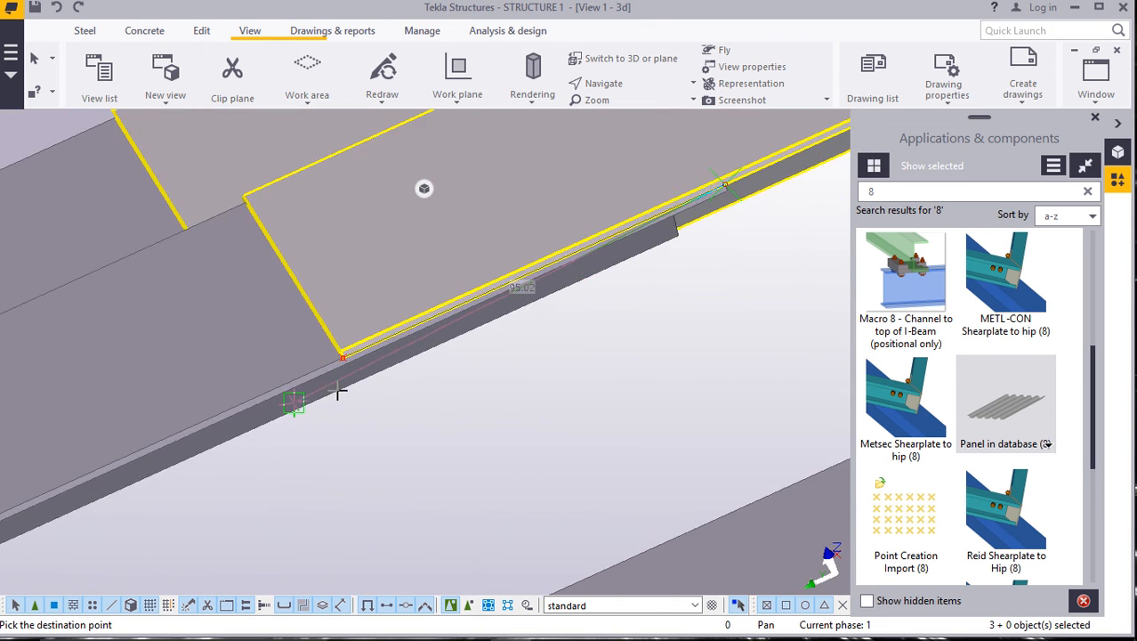
scroll(337, 392, "up", 4)
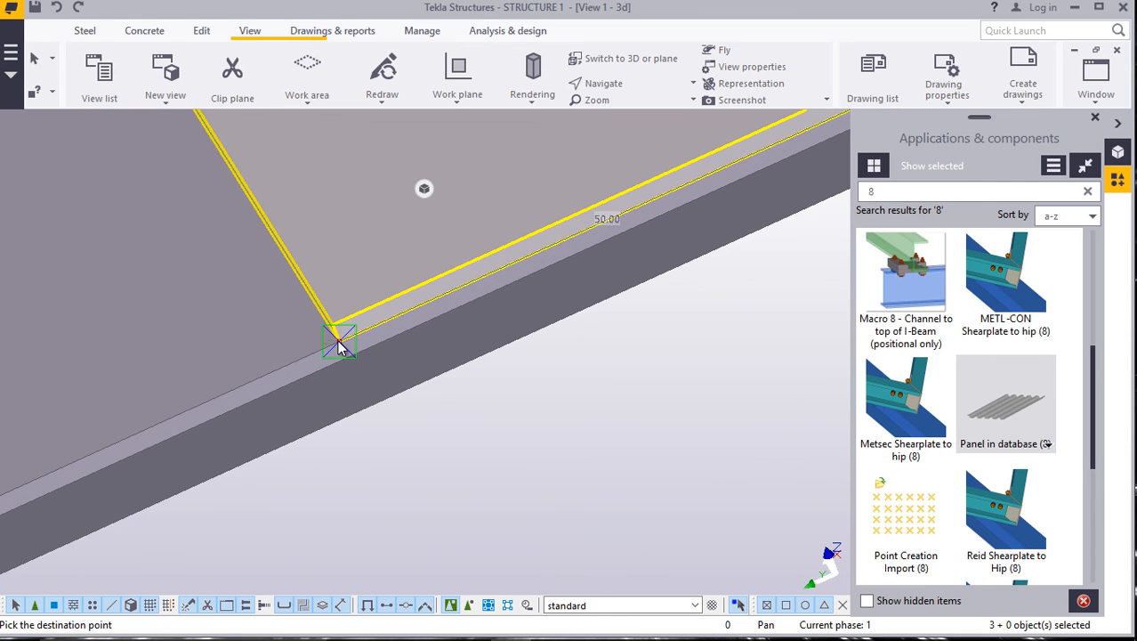
left_click(337, 340)
scroll(396, 345, "down", 5)
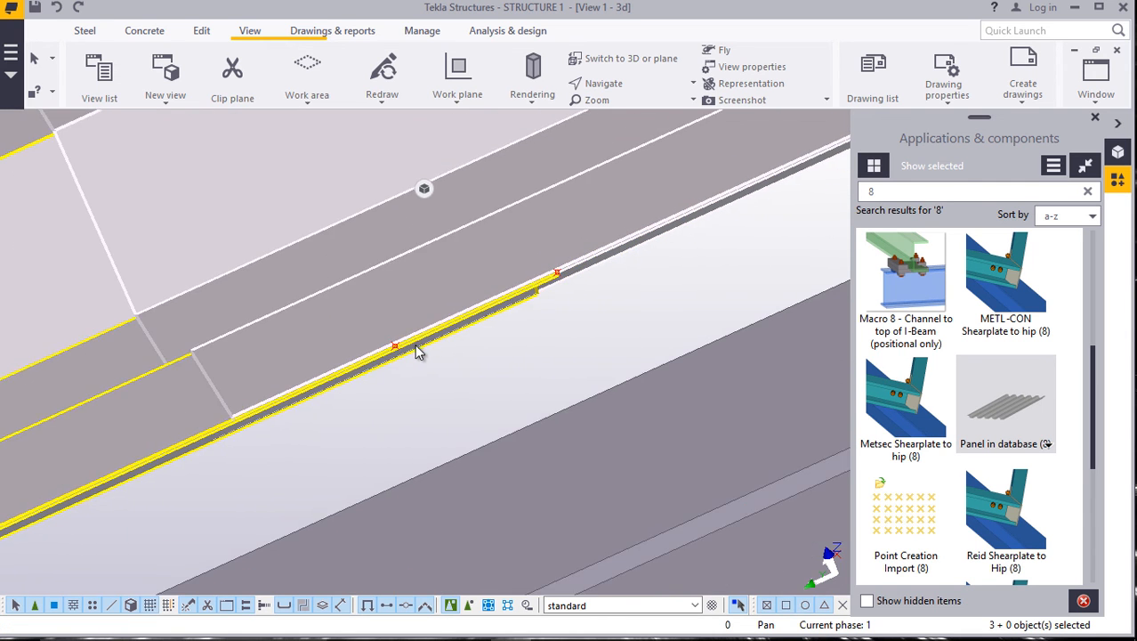
scroll(417, 356, "down", 5)
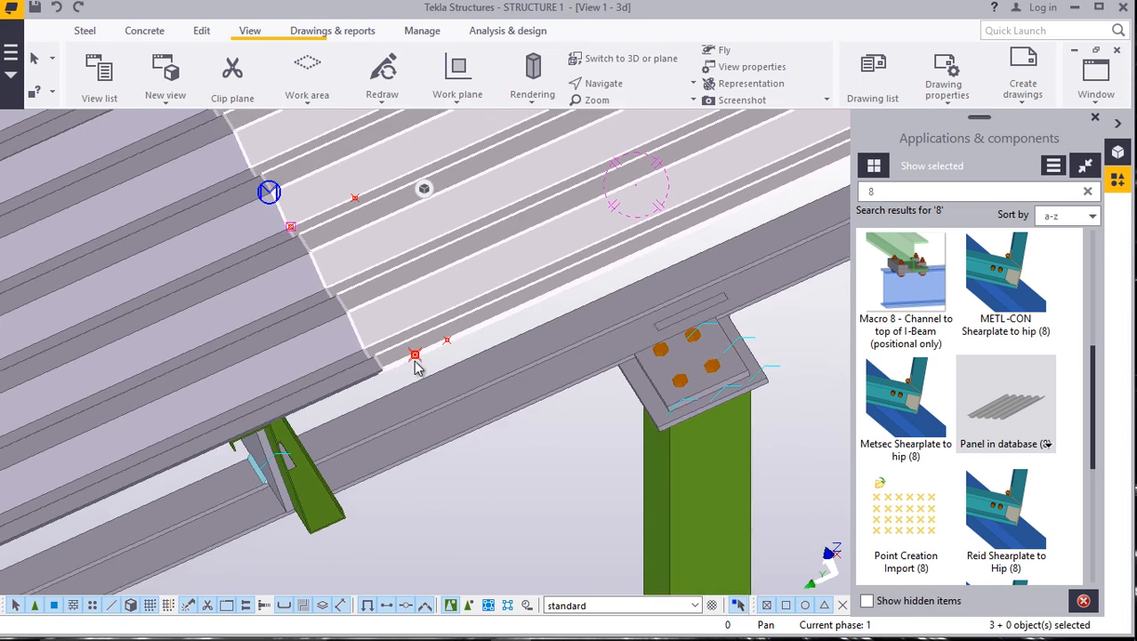
Move the three top-row roof sheets farther down the slope, from the lower row's upper edge toward their own lower corner.
scroll(418, 367, "up", 2)
right_click(421, 363)
left_click(467, 85)
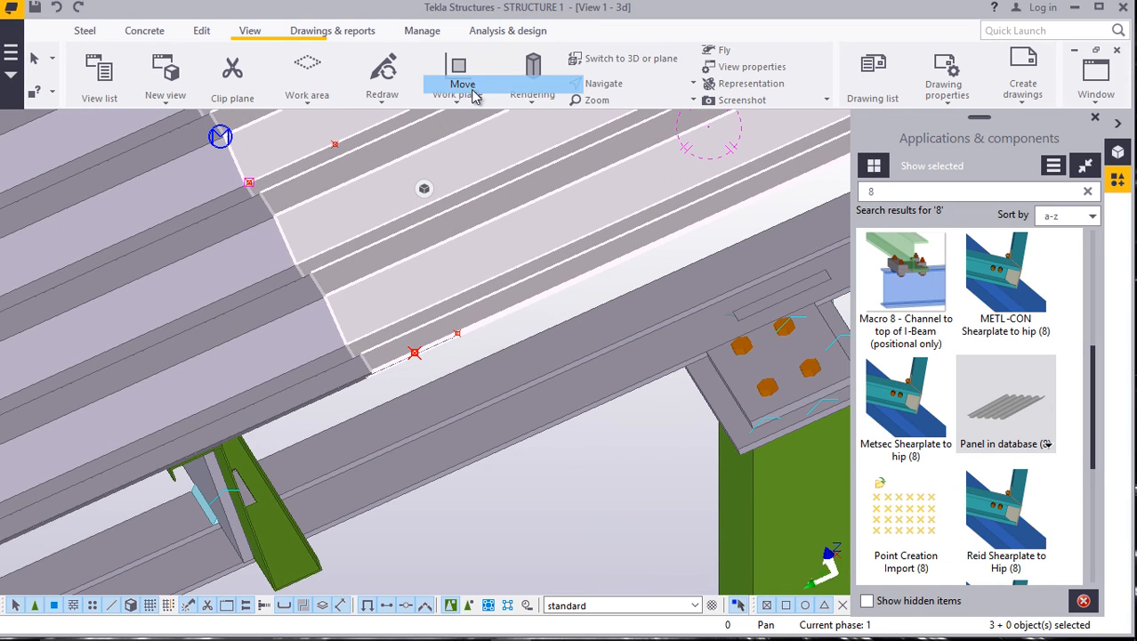
scroll(398, 381, "up", 6)
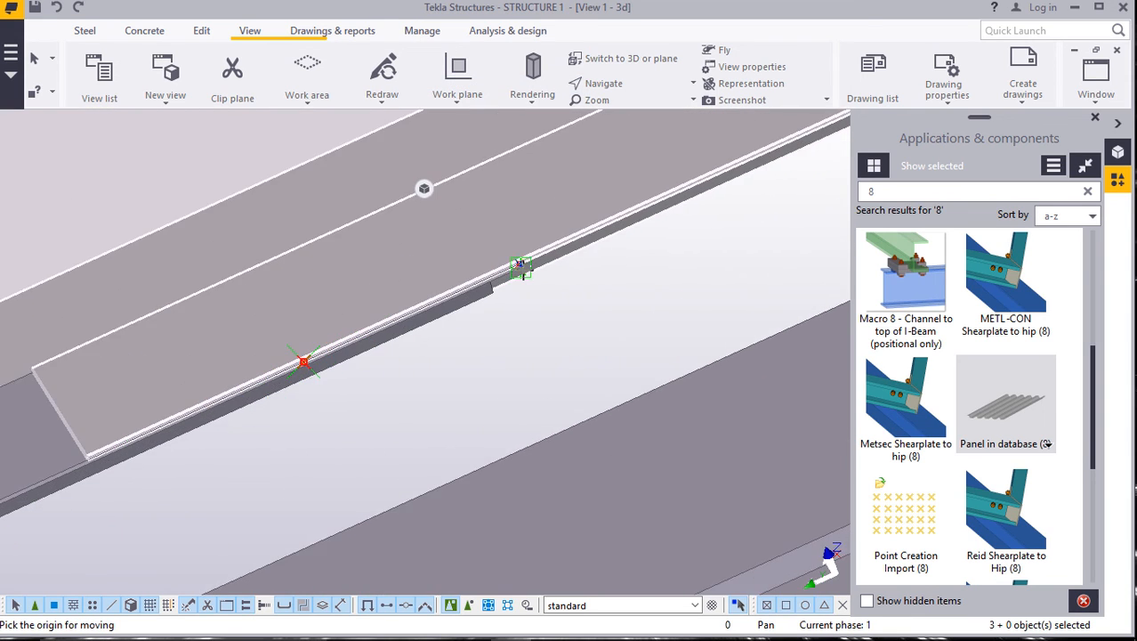
left_click(515, 257)
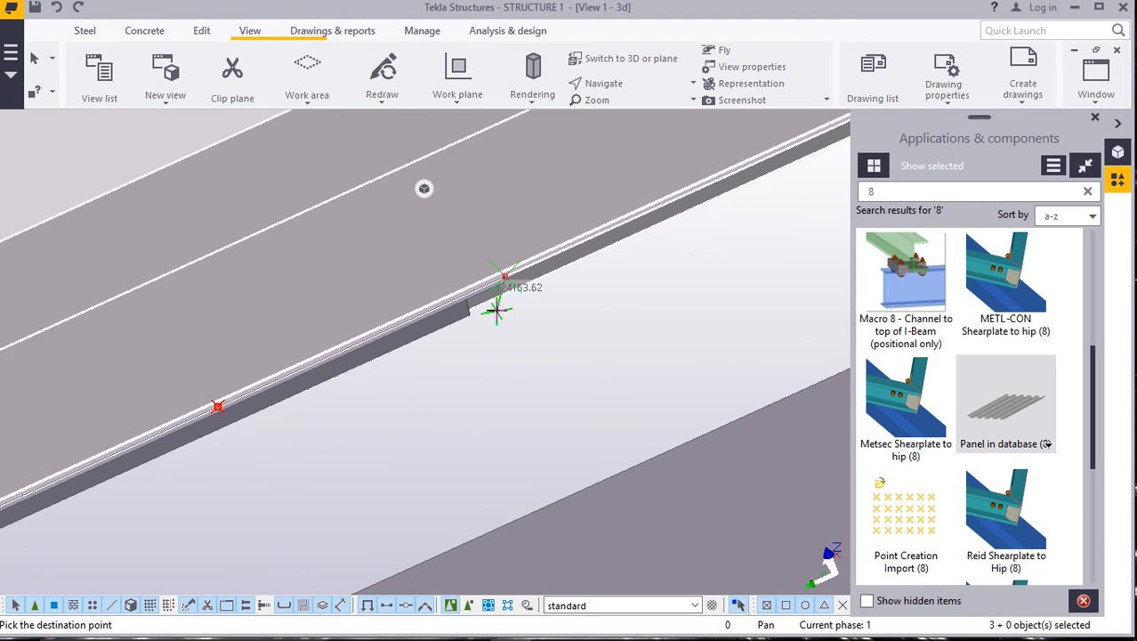
scroll(142, 453, "up", 5)
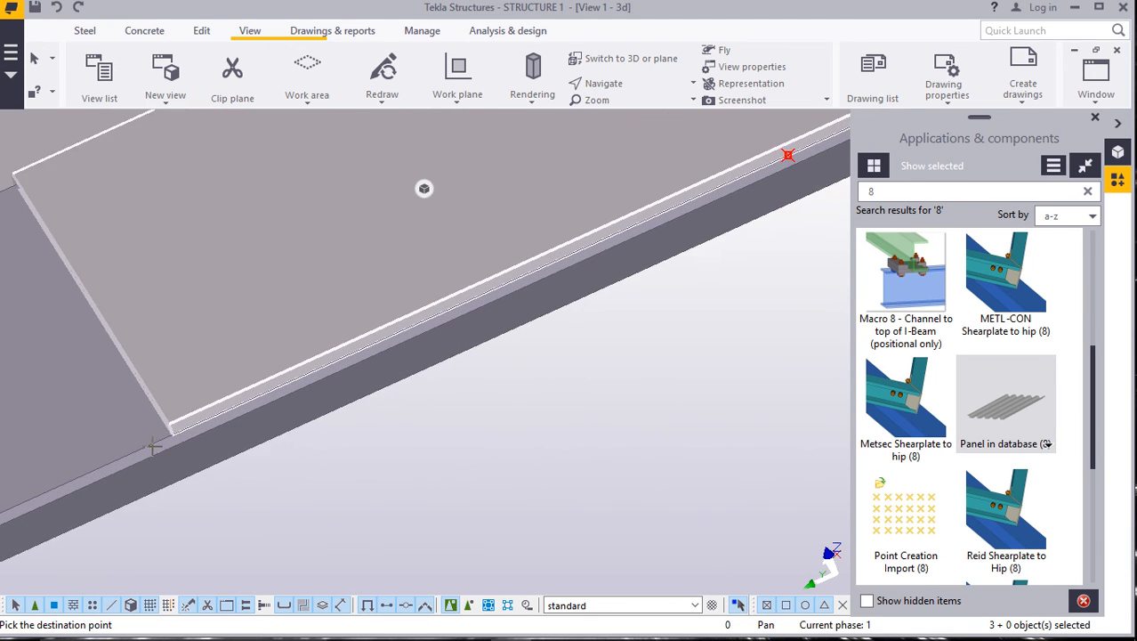
left_click(197, 415)
scroll(419, 375, "down", 5)
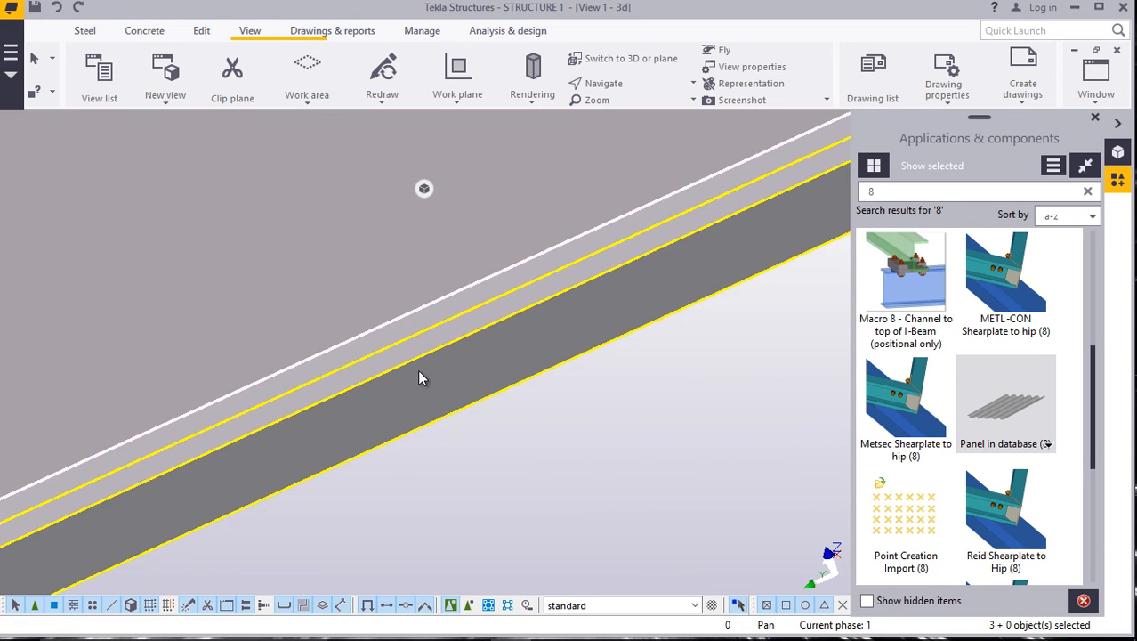
scroll(449, 343, "down", 6)
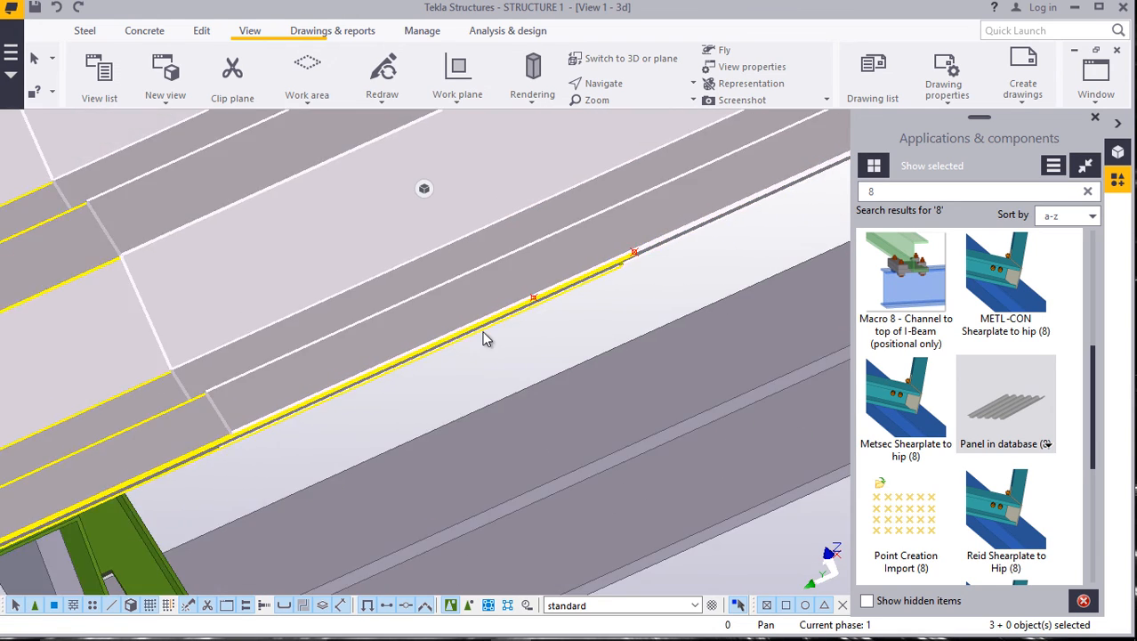
scroll(463, 344, "down", 4)
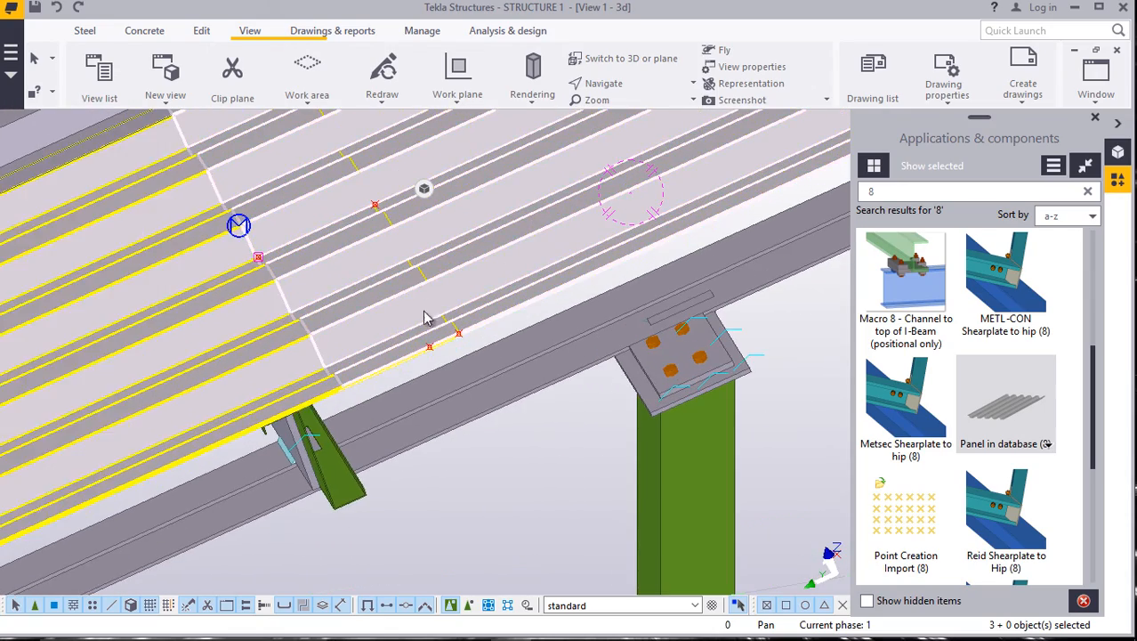
Move the three top-row roof sheets down the slope once more along the sheet edge to increase their lap over the lower row.
scroll(432, 374, "up", 5)
scroll(373, 363, "up", 2)
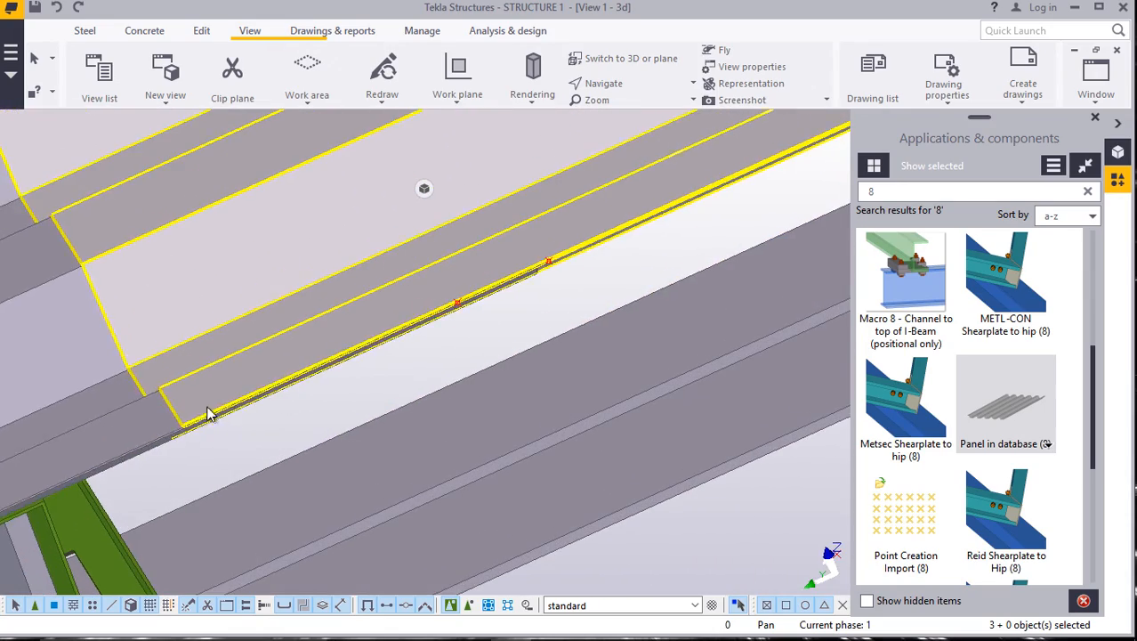
scroll(569, 307, "up", 1)
right_click(564, 308)
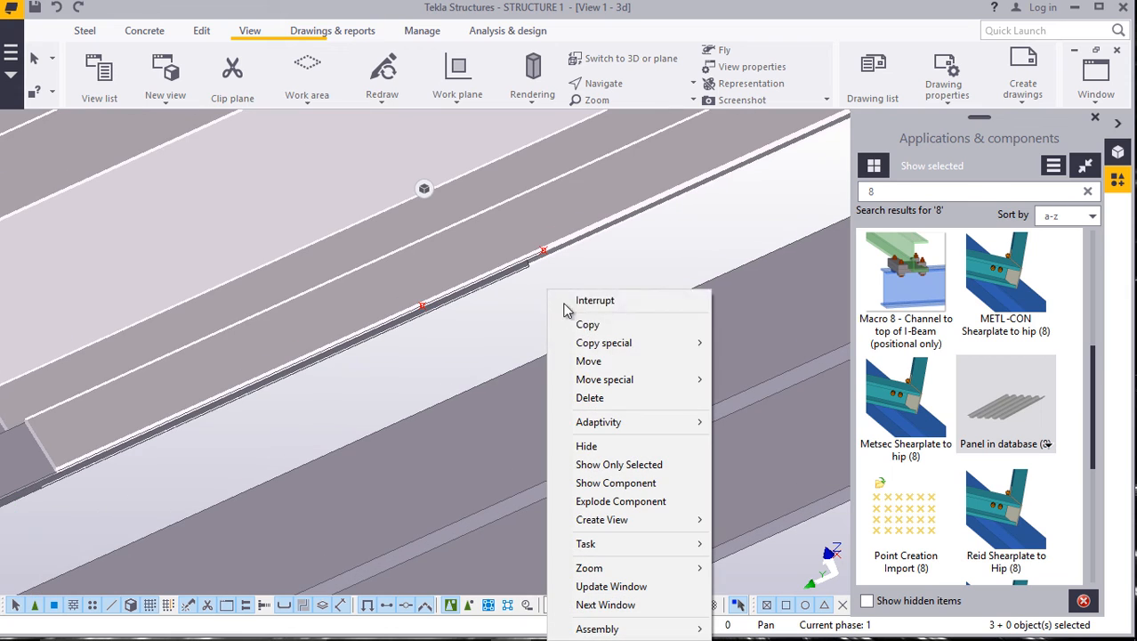
left_click(588, 361)
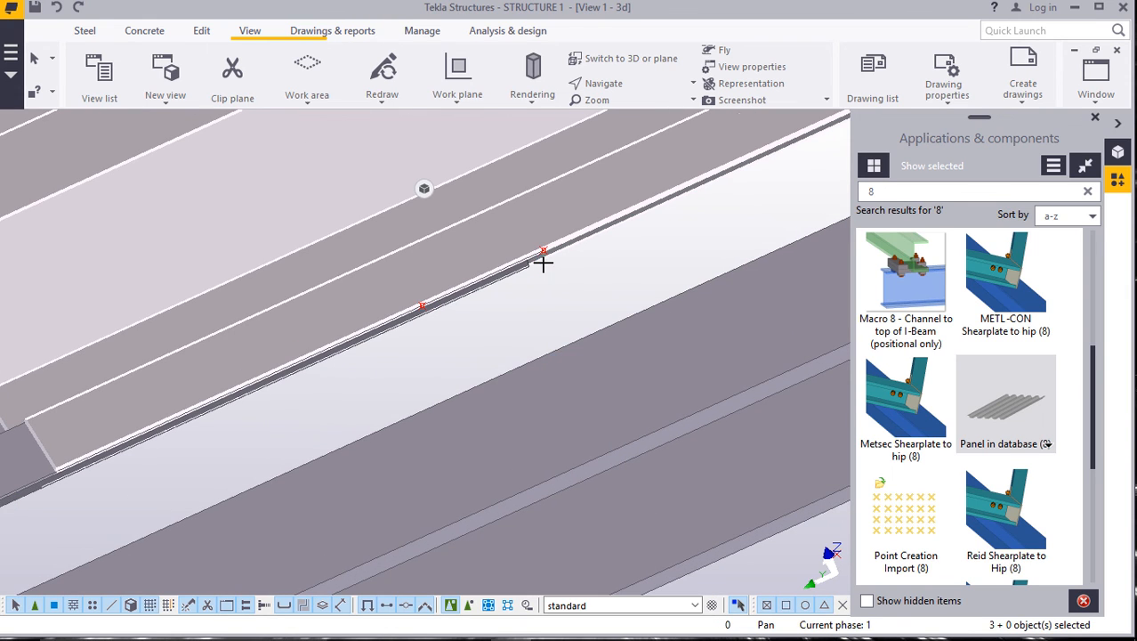
scroll(543, 263, "up", 5)
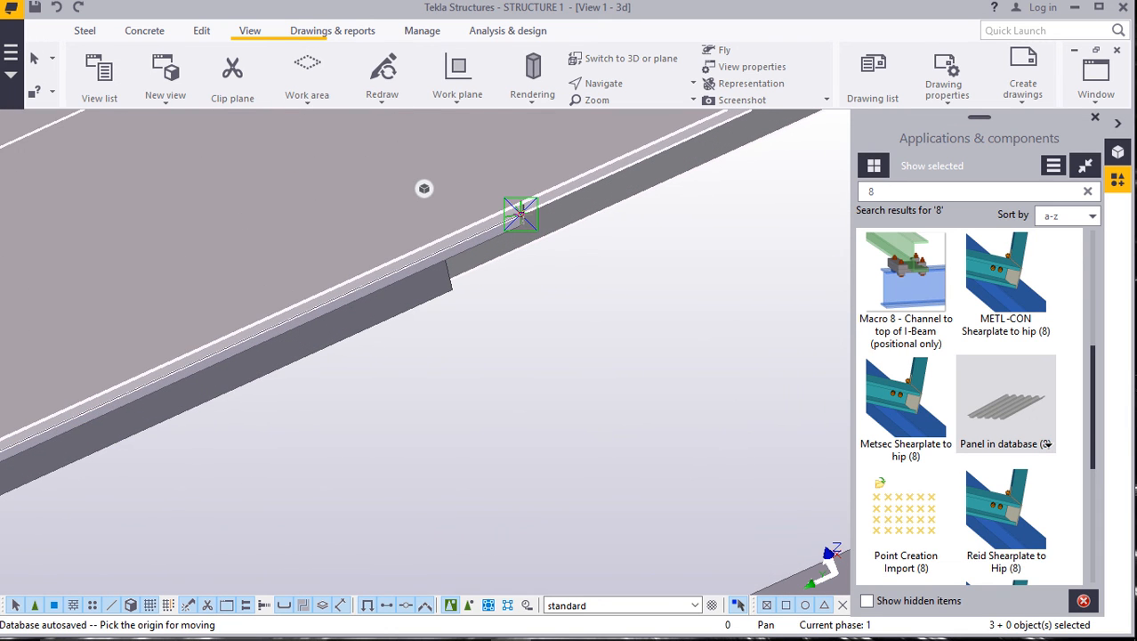
scroll(596, 249, "down", 5)
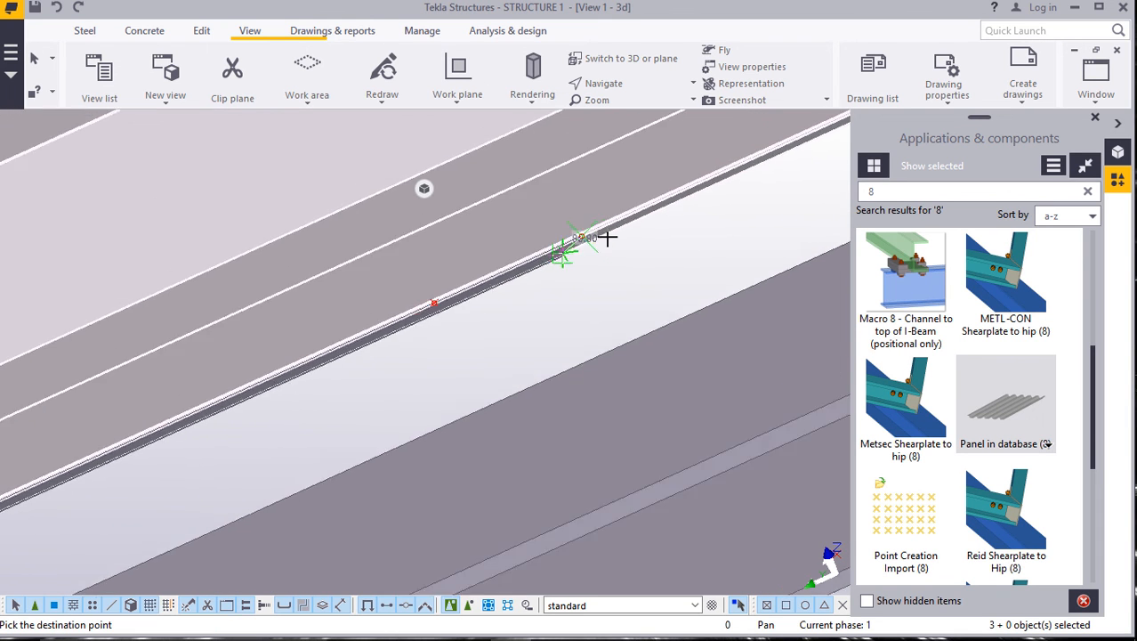
scroll(257, 392, "up", 5)
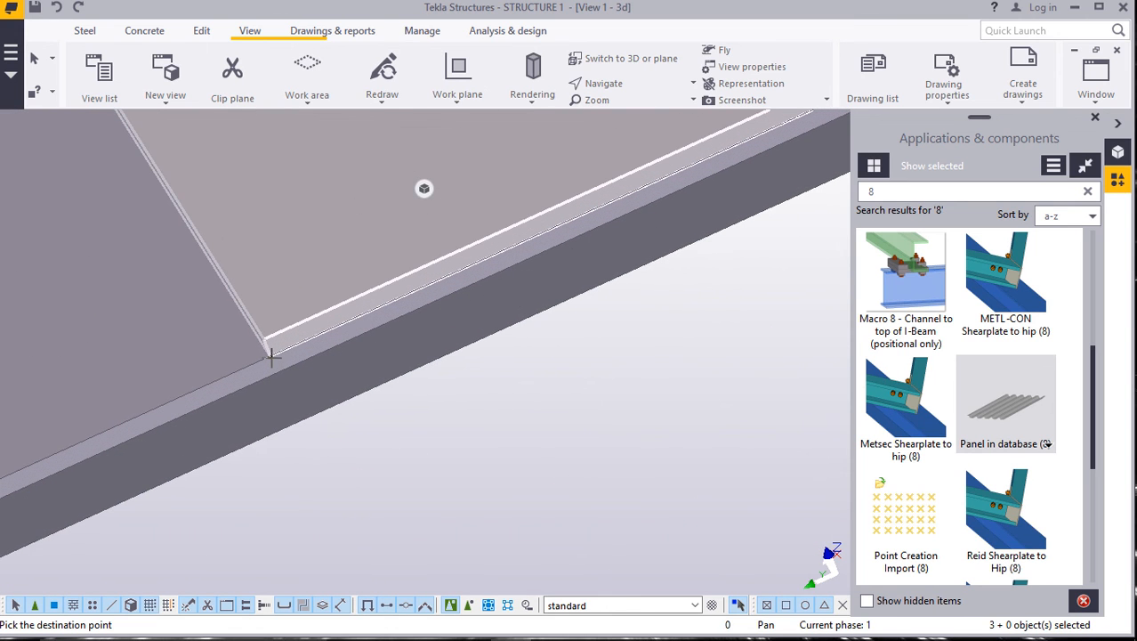
scroll(270, 355, "down", 5)
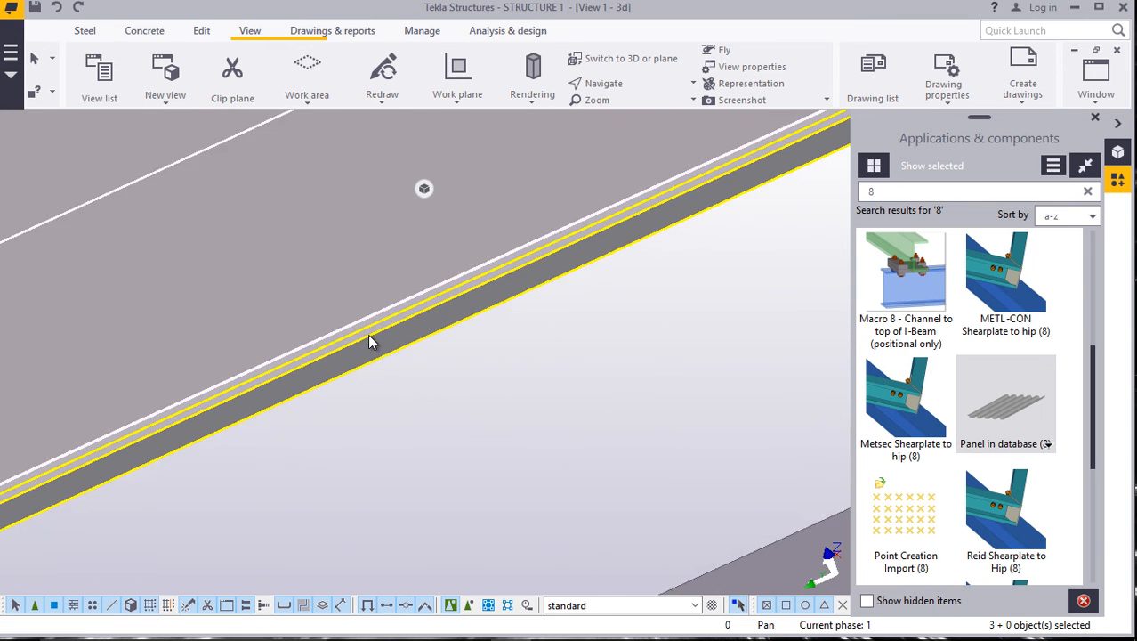
scroll(368, 330, "down", 4)
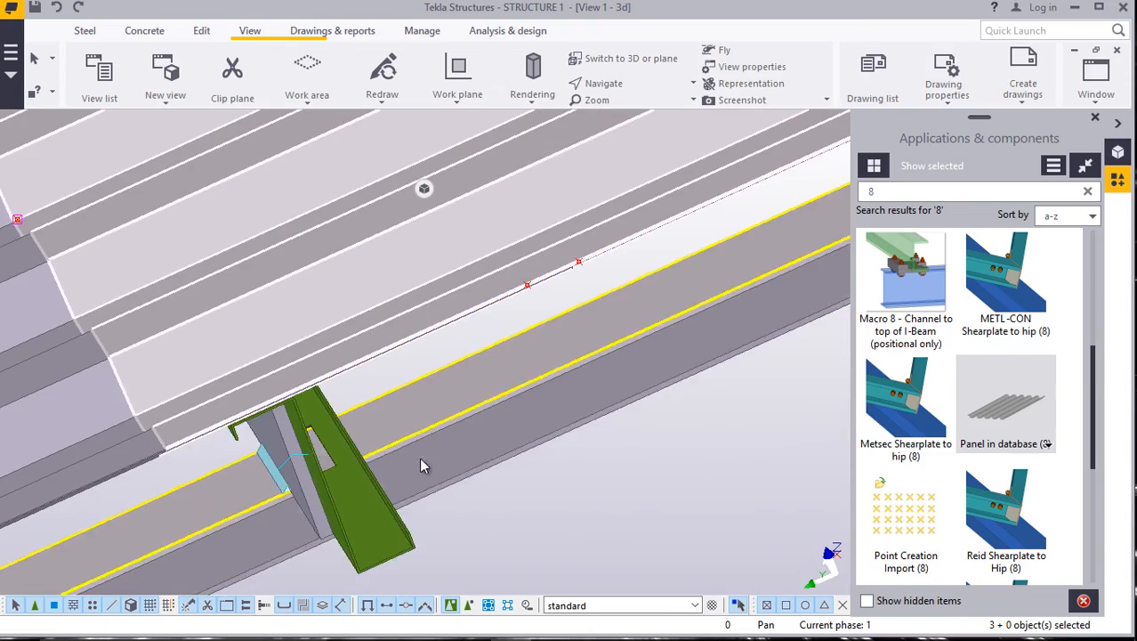
scroll(236, 406, "down", 5)
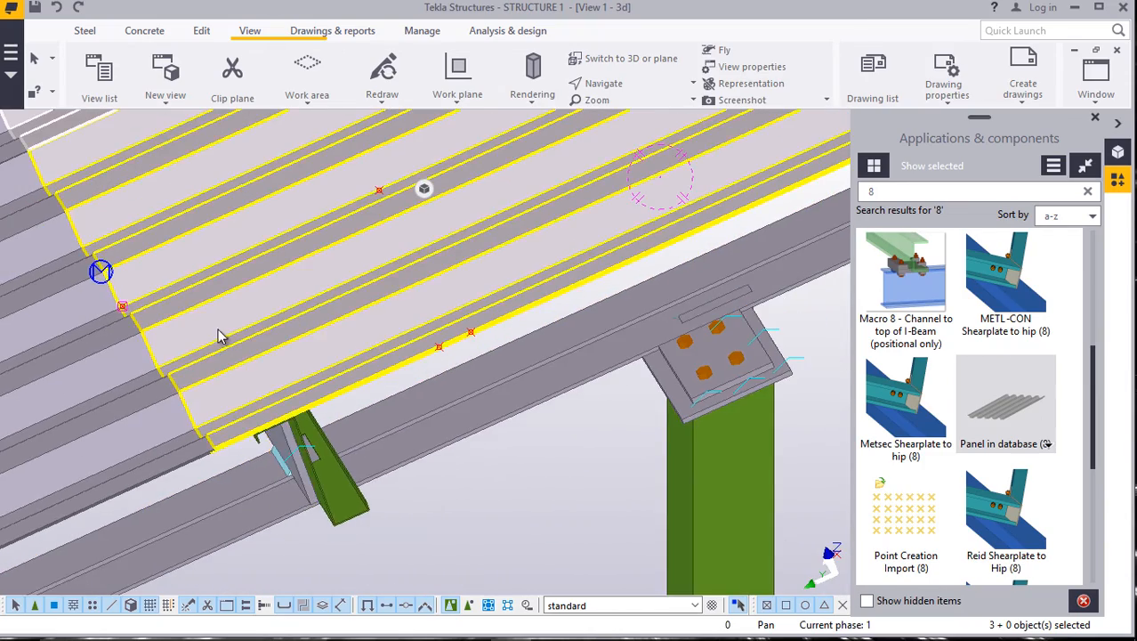
Deselect the roof sheets and examine the lap and the top row's ridge end against the purlins from several angles.
scroll(251, 452, "down", 1)
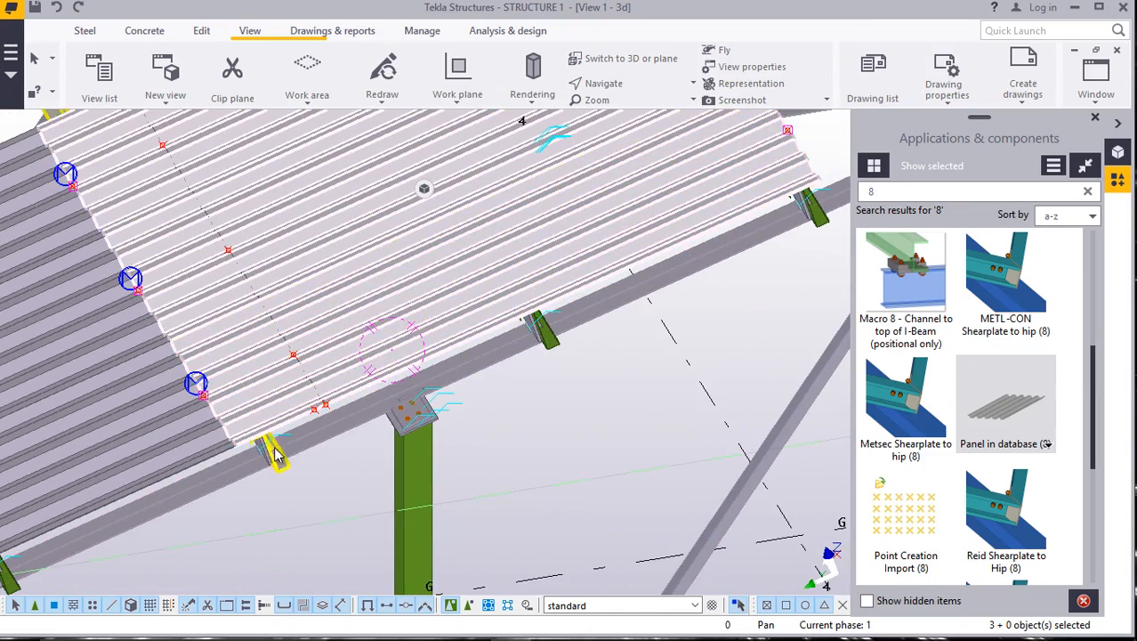
scroll(276, 454, "down", 3)
scroll(608, 291, "up", 2)
scroll(525, 183, "up", 2)
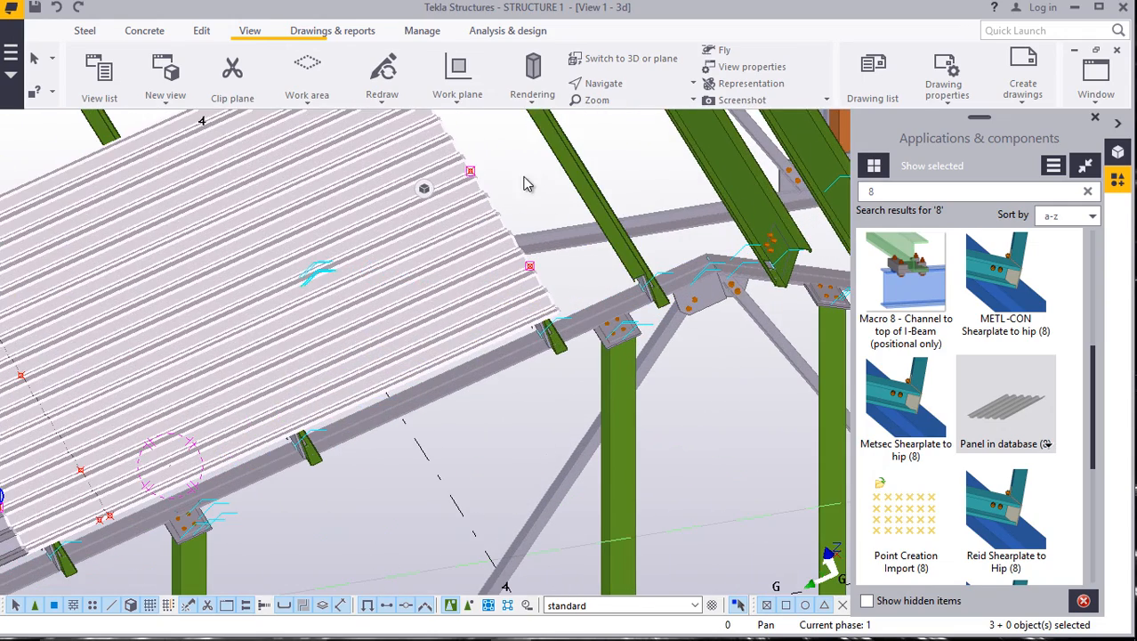
left_click(576, 133)
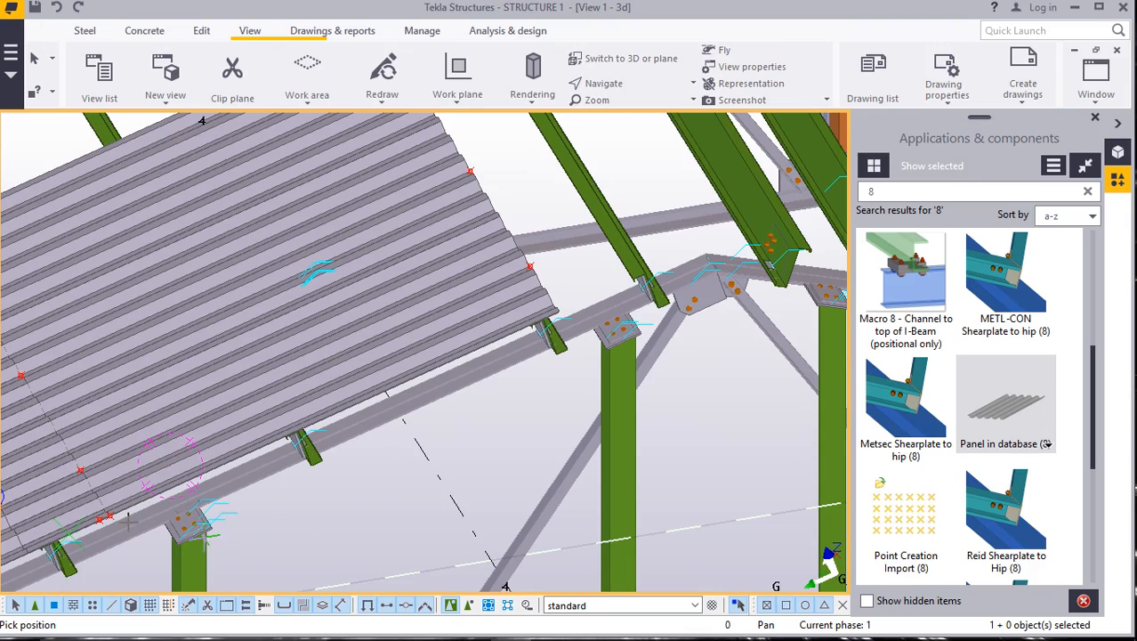
scroll(472, 345, "down", 2)
scroll(222, 487, "up", 2)
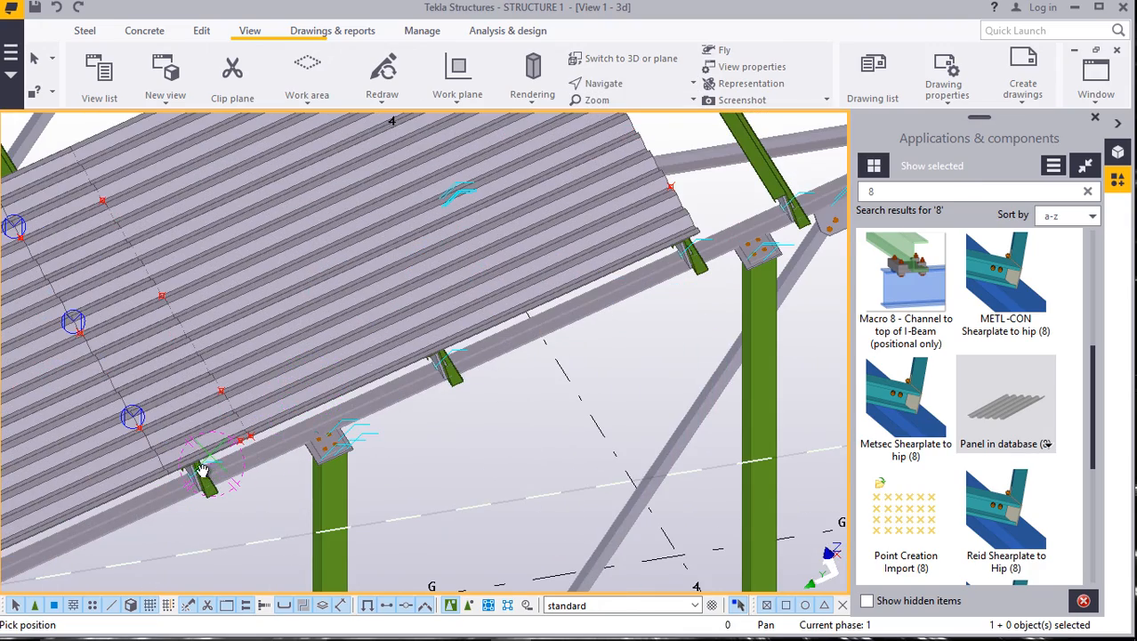
scroll(201, 467, "down", 2)
scroll(203, 348, "up", 2)
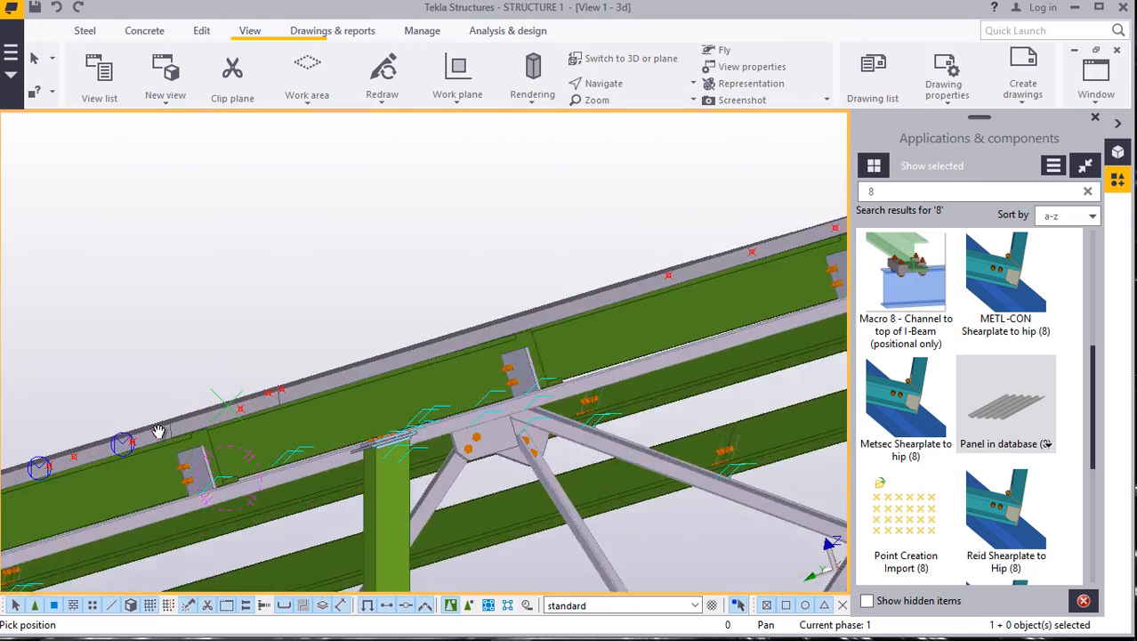
scroll(232, 451, "up", 2)
middle_click_drag(233, 451, 496, 358, "ctrl")
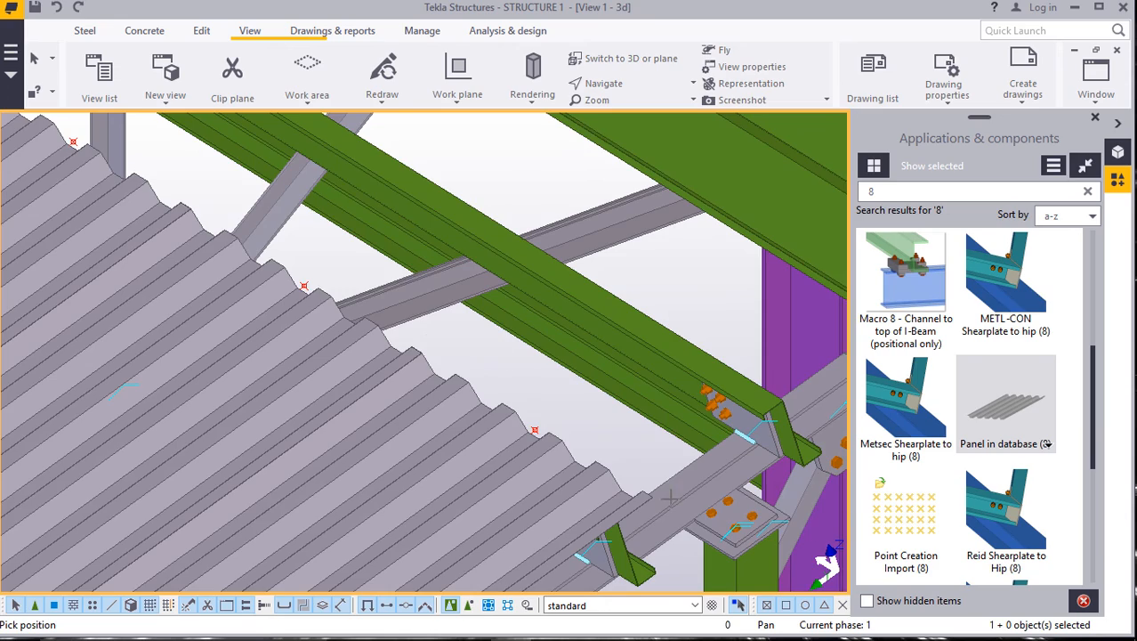
middle_click_drag(669, 498, 525, 373, "ctrl")
right_click(525, 374)
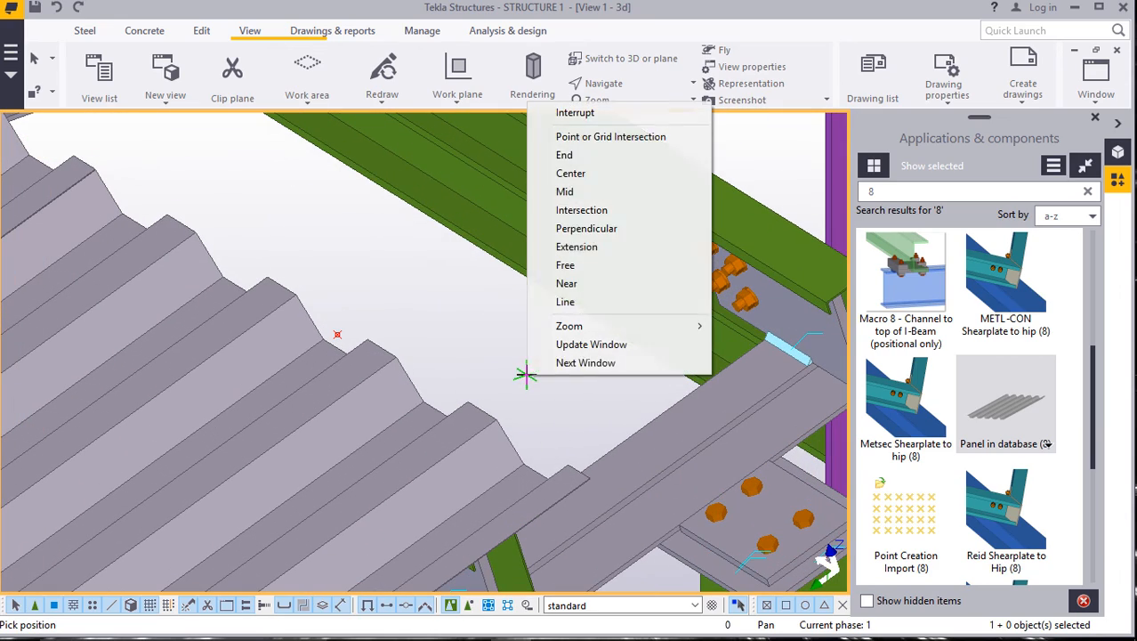
left_click(562, 113)
Model a steel beam 1000 mm long from the outer ridge-end corner of the top-row sheet down along its side edge.
middle_click_drag(427, 294, 496, 385, "ctrl")
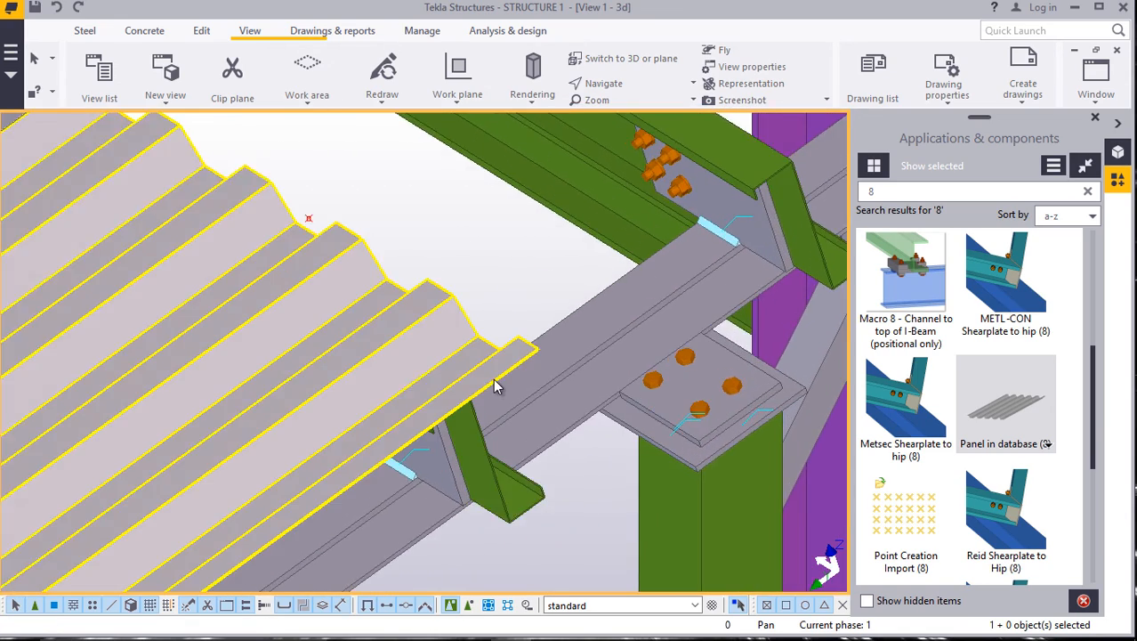
scroll(495, 385, "up", 8)
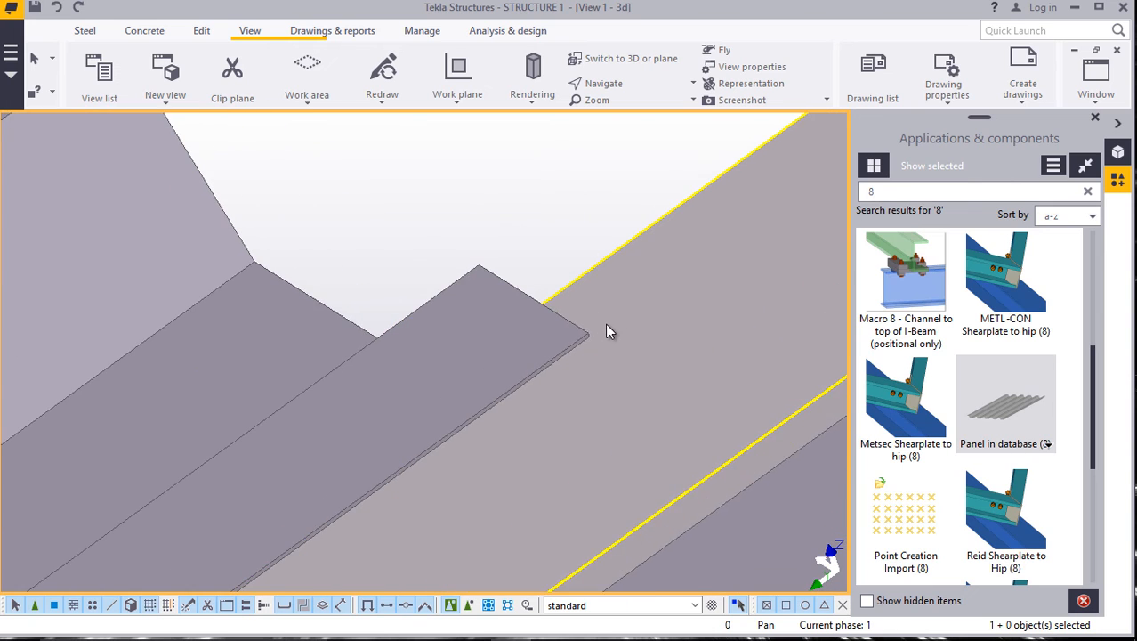
scroll(605, 323, "up", 2)
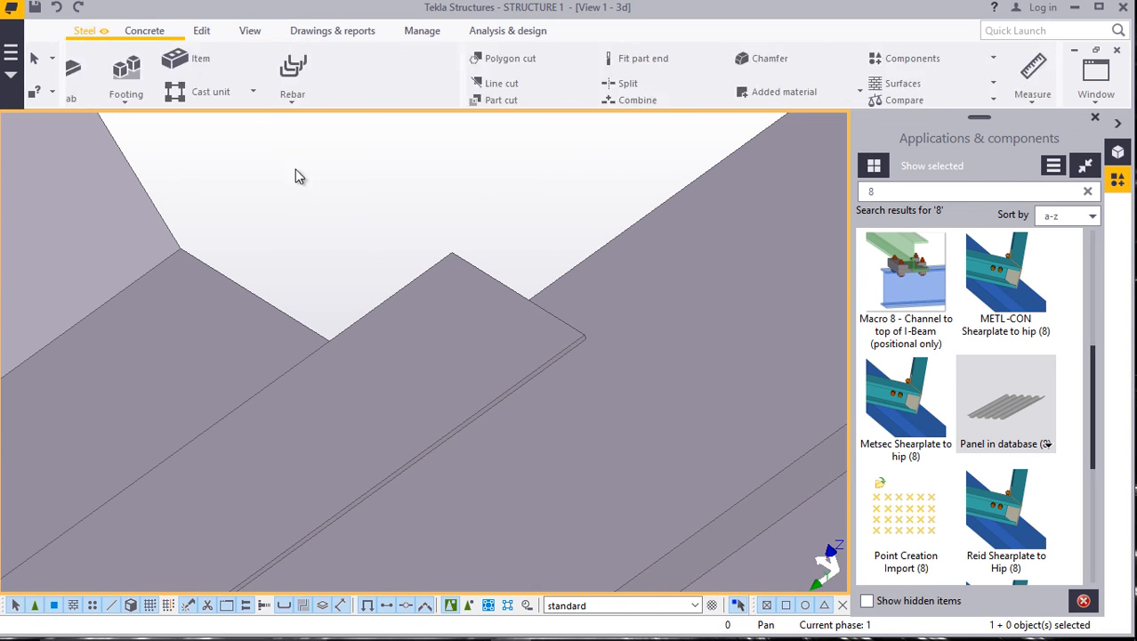
scroll(566, 347, "up", 2)
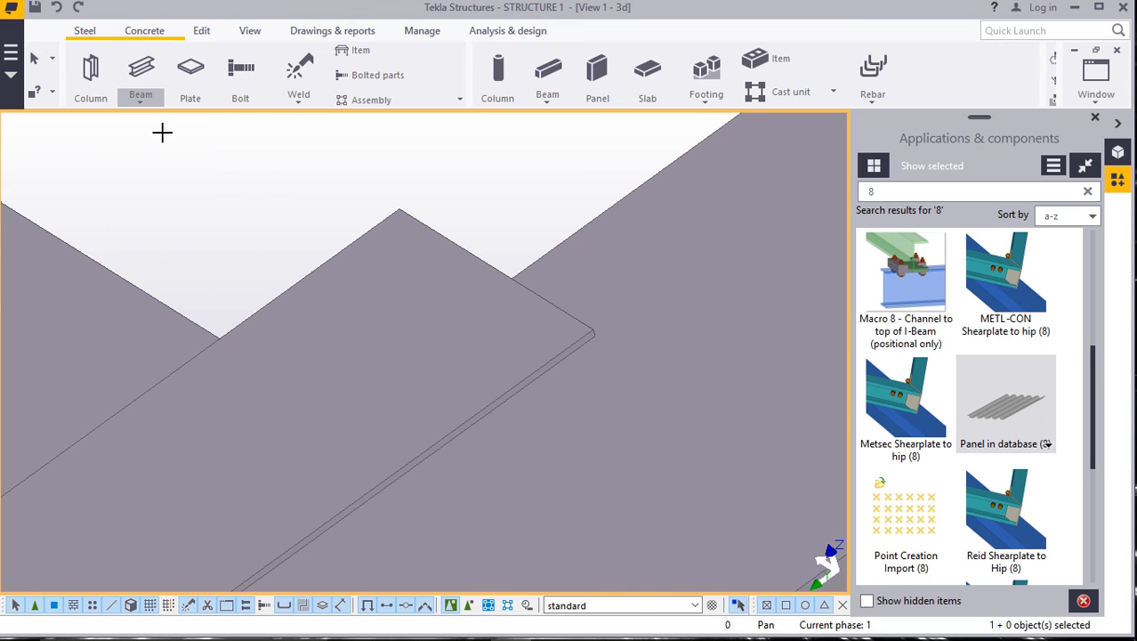
scroll(609, 355, "up", 2)
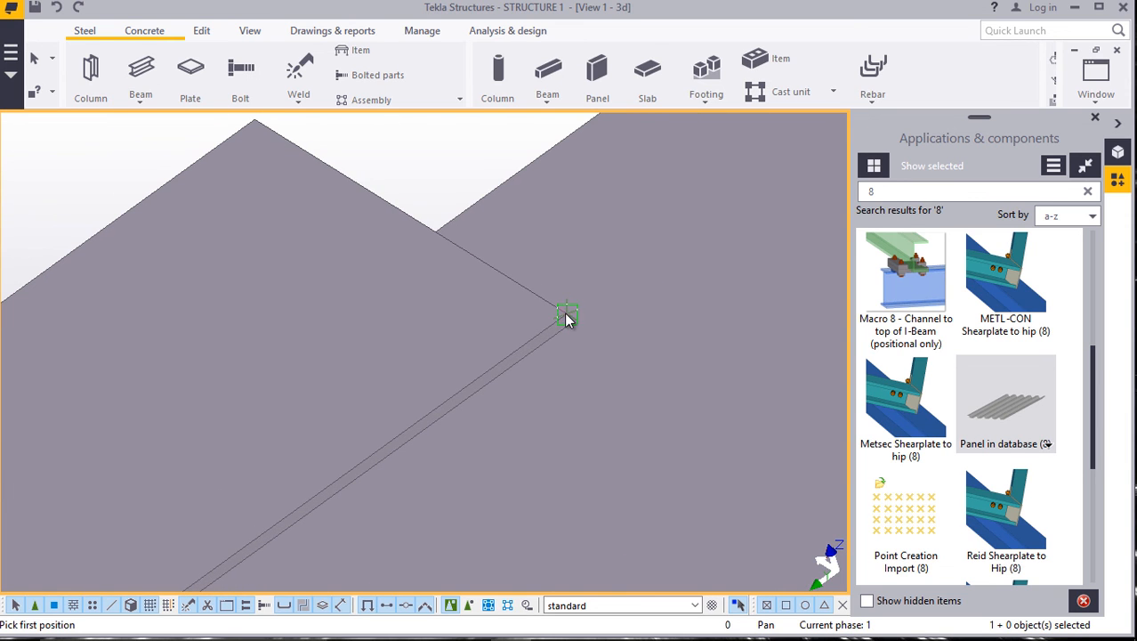
left_click(567, 319)
scroll(556, 293, "down", 5)
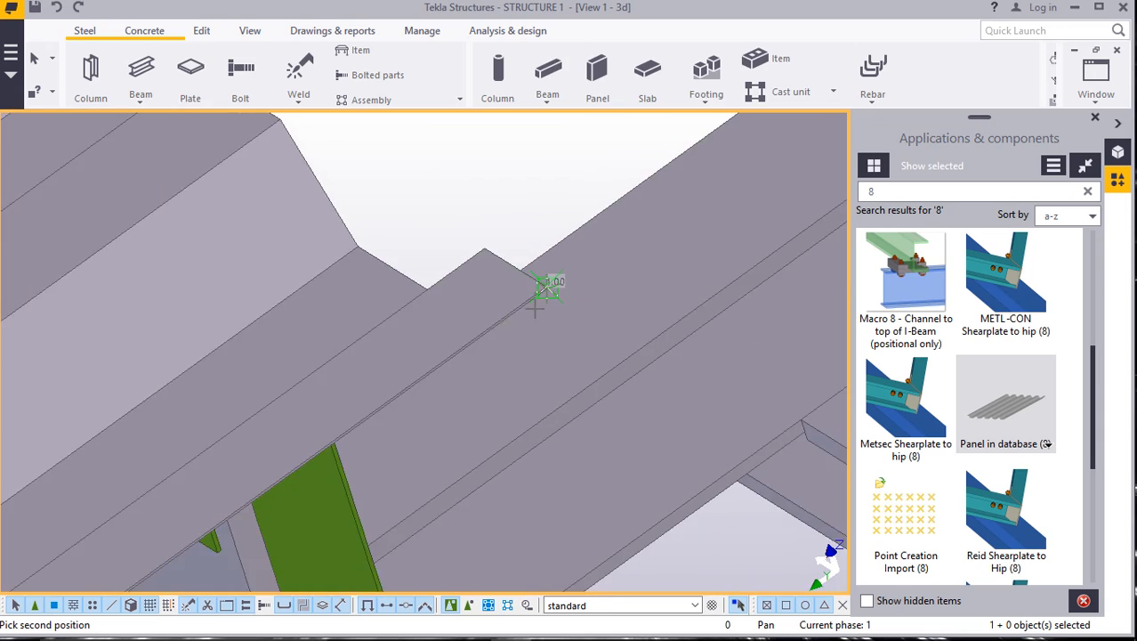
scroll(538, 301, "down", 5)
scroll(537, 306, "up", 3)
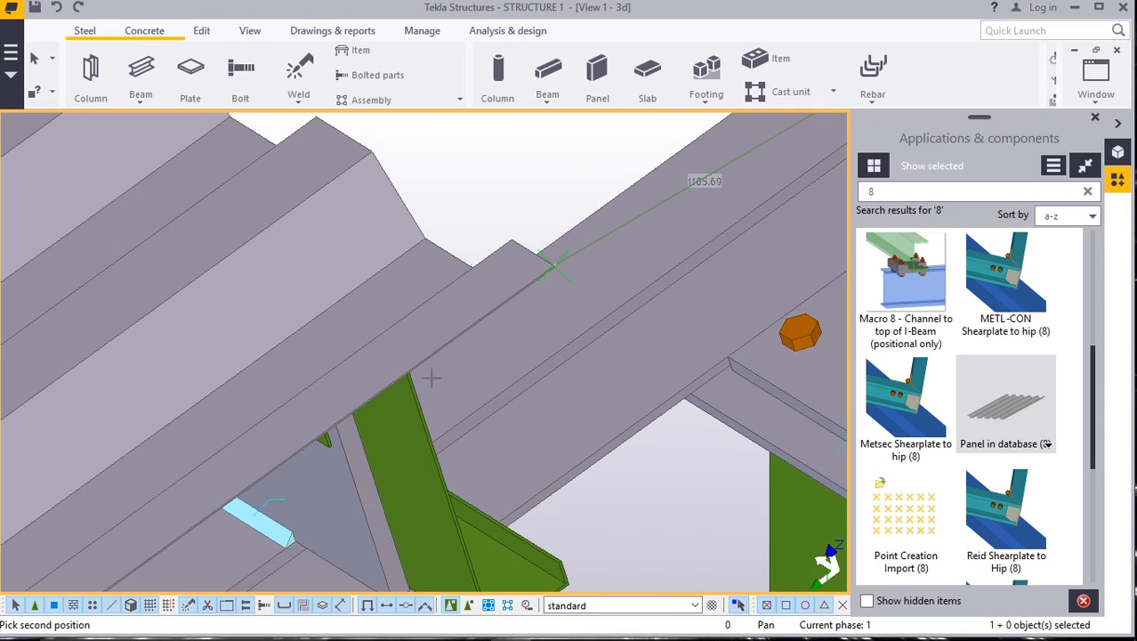
scroll(363, 398, "down", 5)
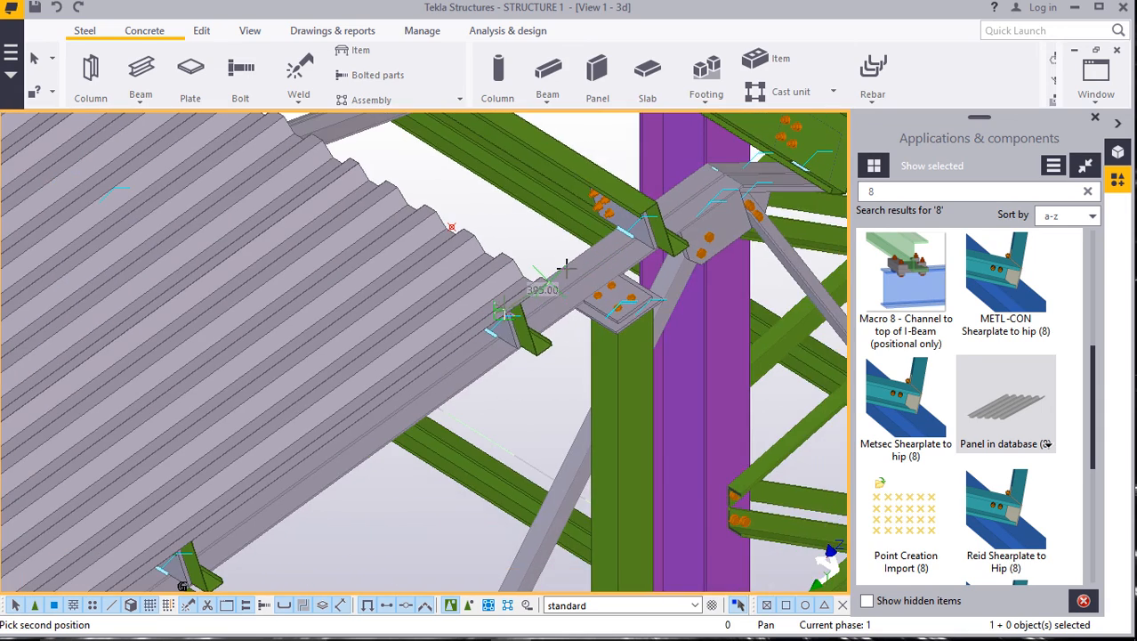
scroll(326, 424, "up", 2)
scroll(663, 231, "down", 4)
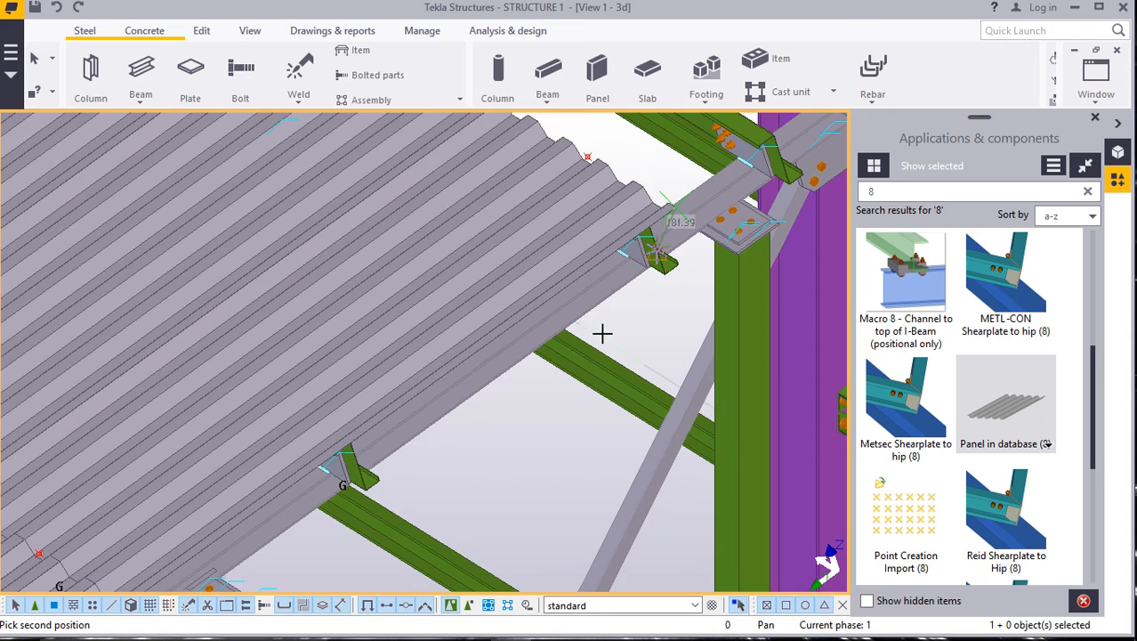
scroll(351, 452, "up", 2)
scroll(351, 460, "up", 5)
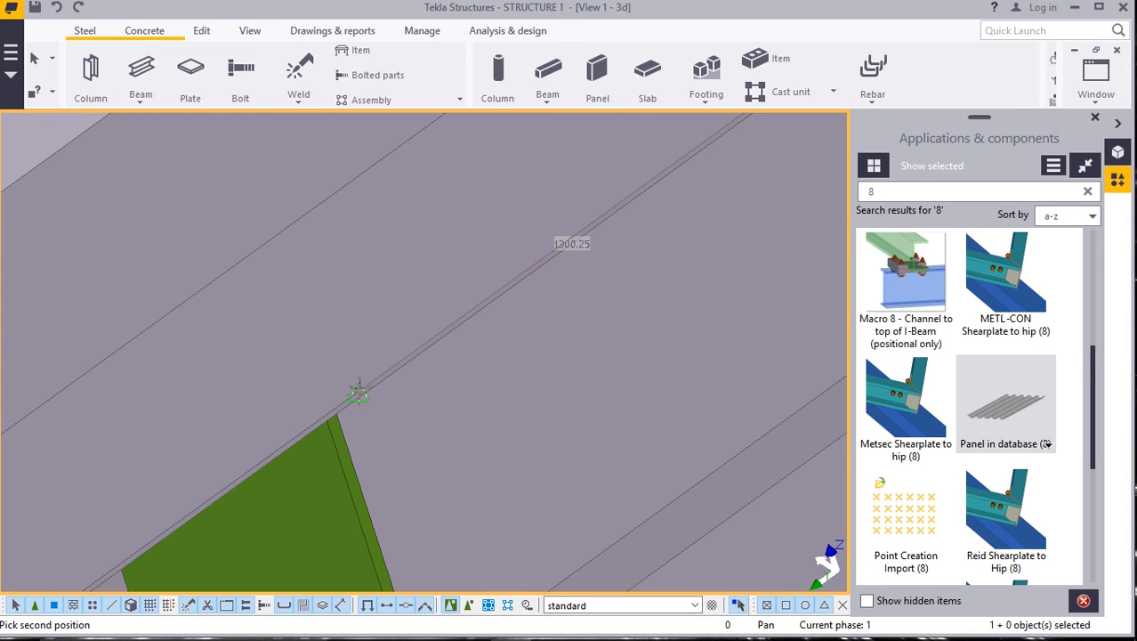
type("1000")
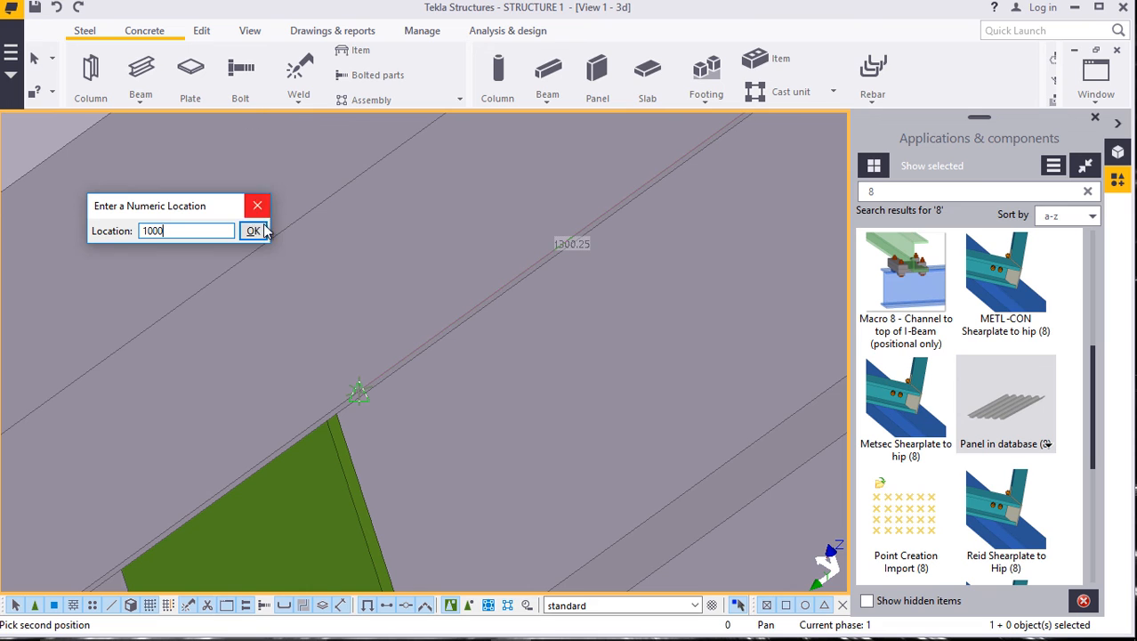
left_click(254, 231)
scroll(331, 401, "up", 4)
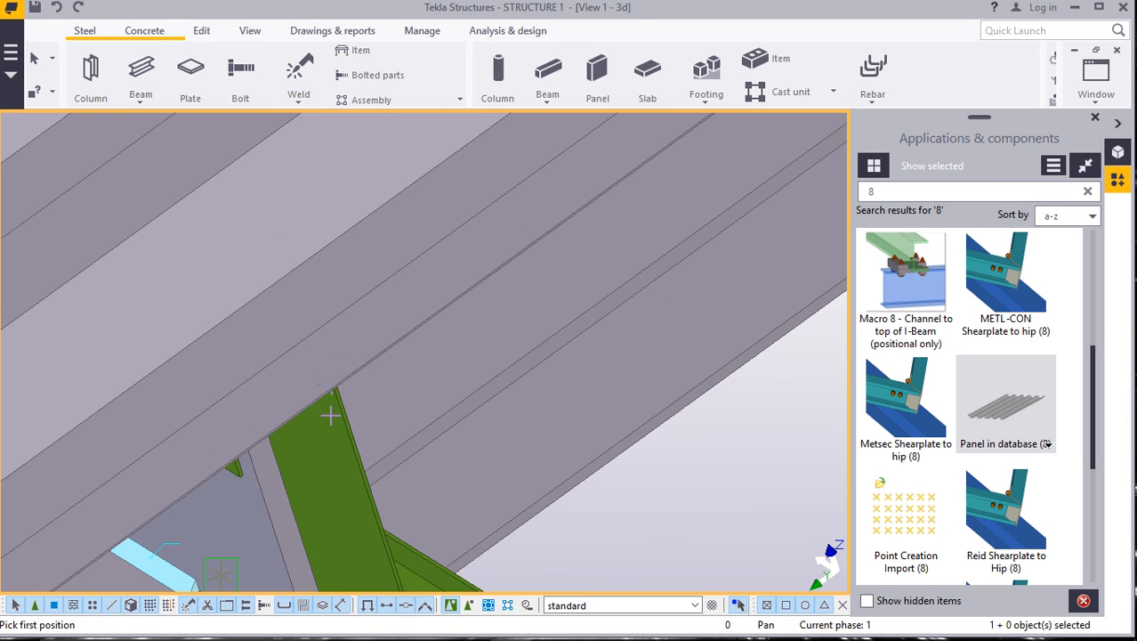
Set the start and end Dx offsets of the new beam at the sheet edge to 0.
scroll(329, 427, "down", 8)
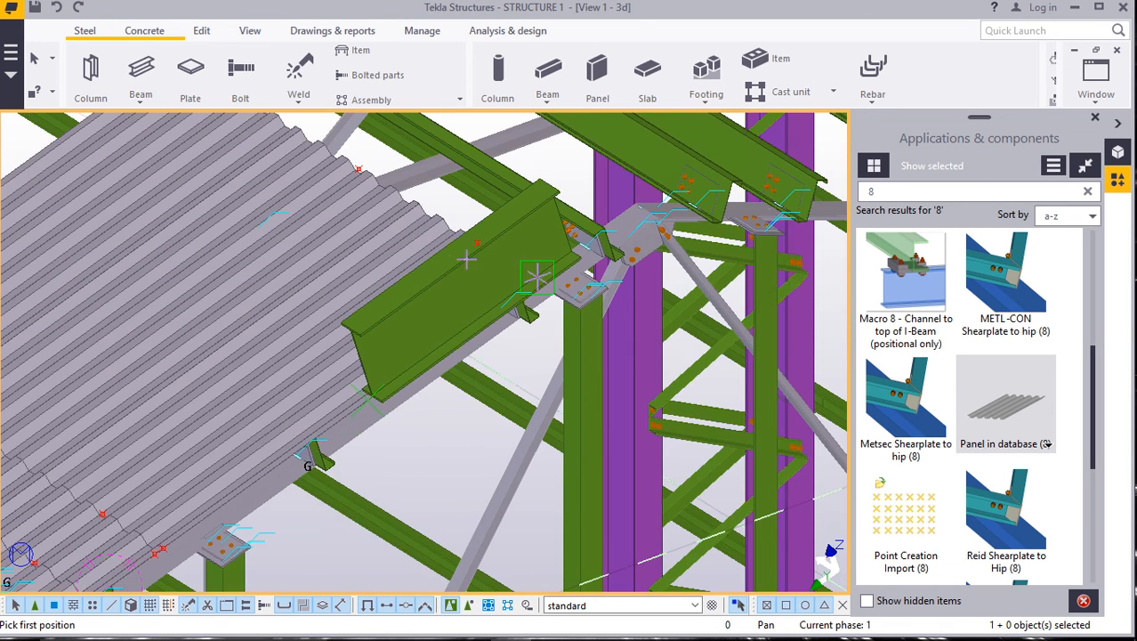
scroll(503, 220, "up", 4)
right_click(604, 147)
left_click(636, 162)
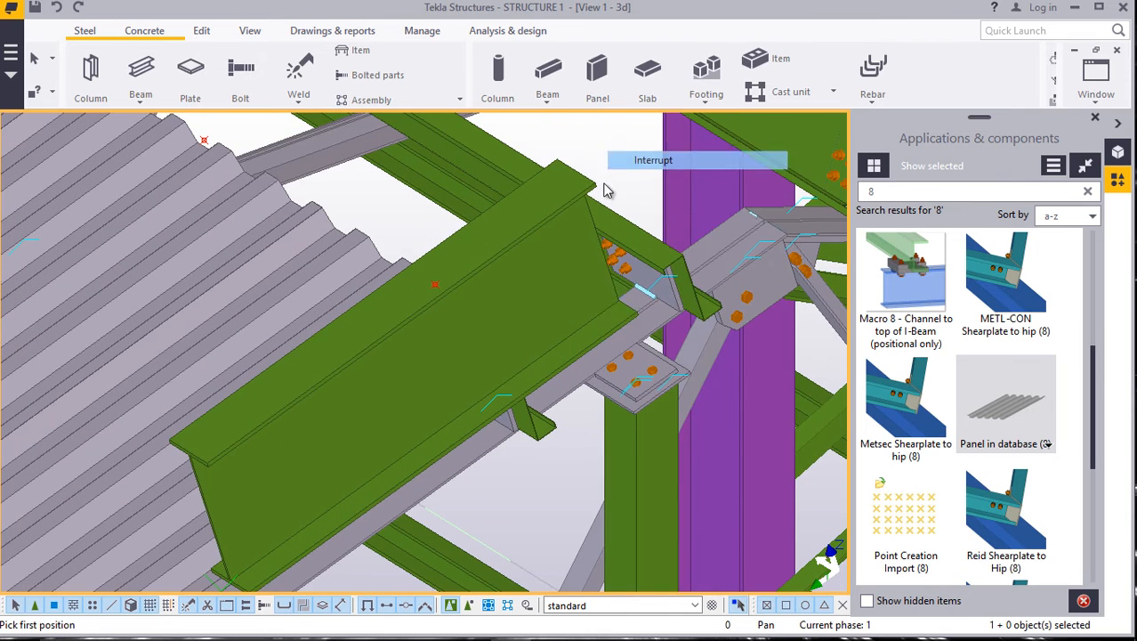
double_click(534, 209)
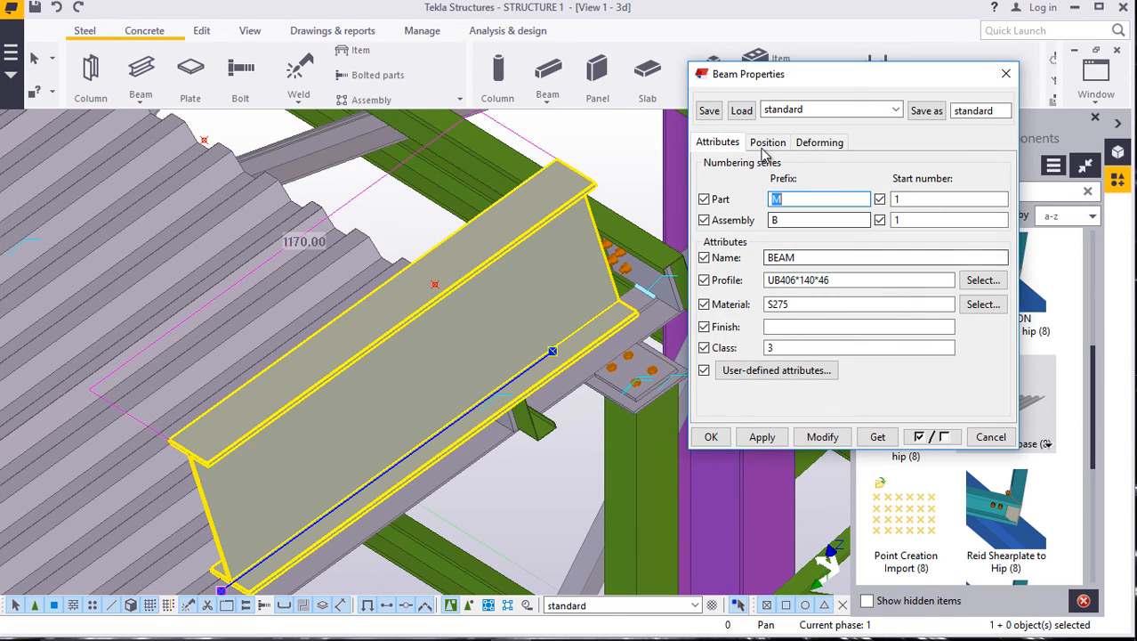
left_click(767, 143)
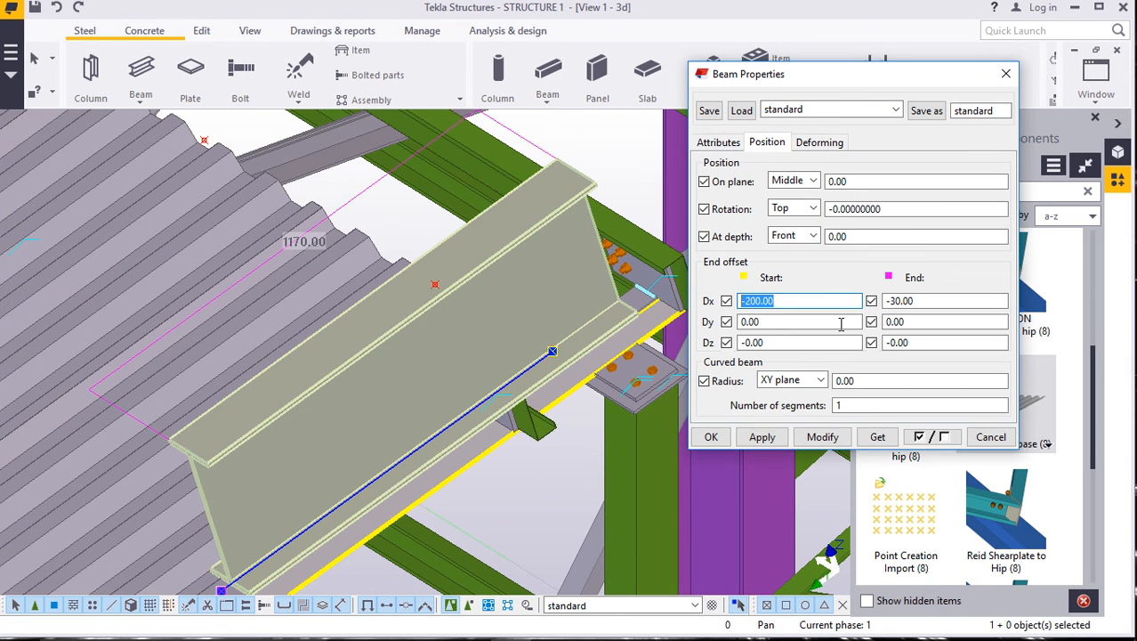
left_click(820, 437)
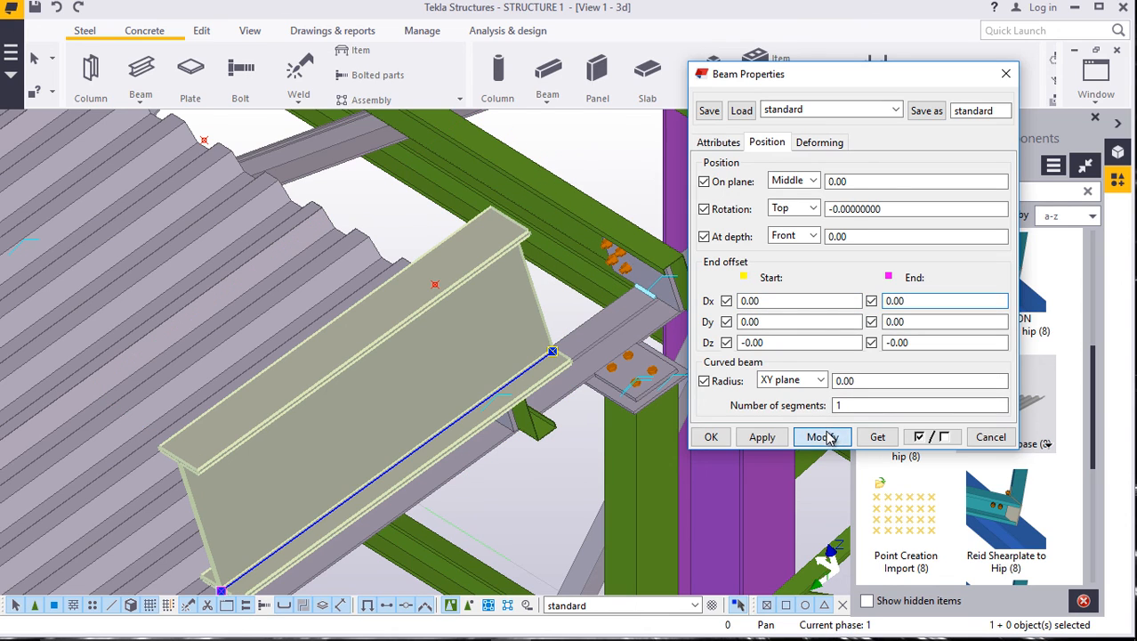
left_click(769, 440)
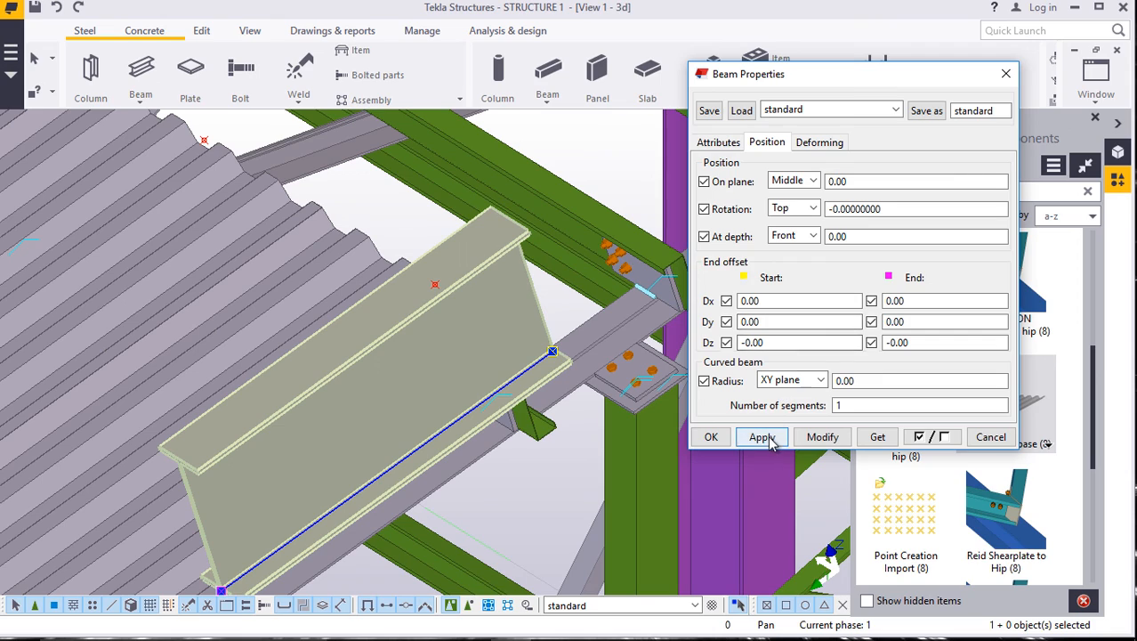
left_click(717, 442)
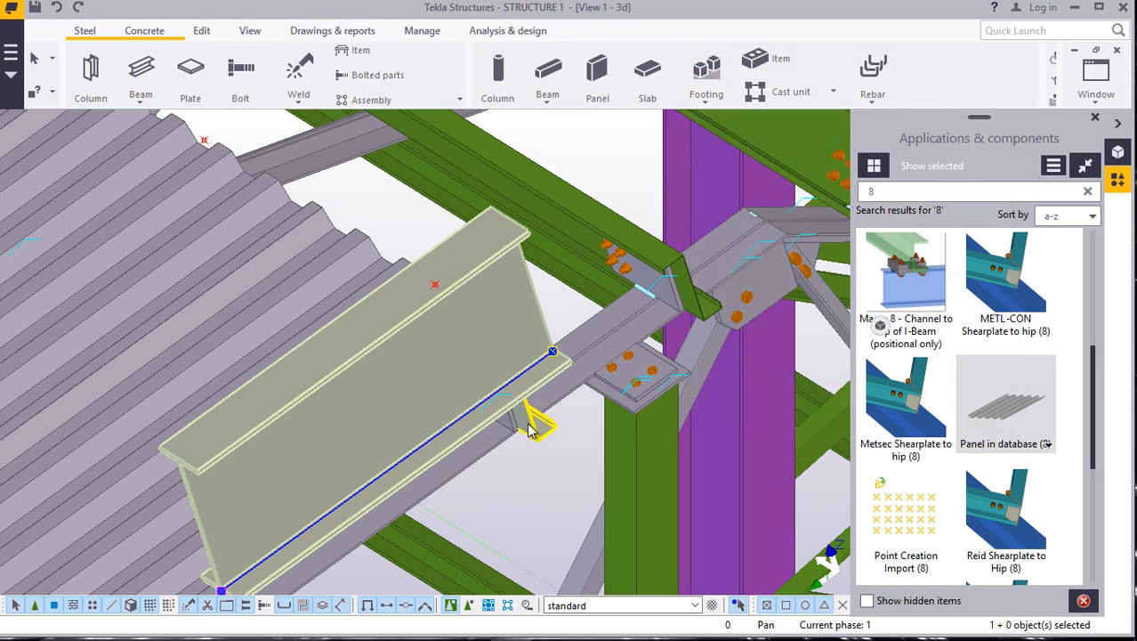
Move the beam 1000 mm up the slope, from its lower-end outer bottom flange corner to the matching corner at its upper end.
scroll(529, 420, "up", 1)
scroll(631, 235, "down", 2)
scroll(354, 516, "up", 4)
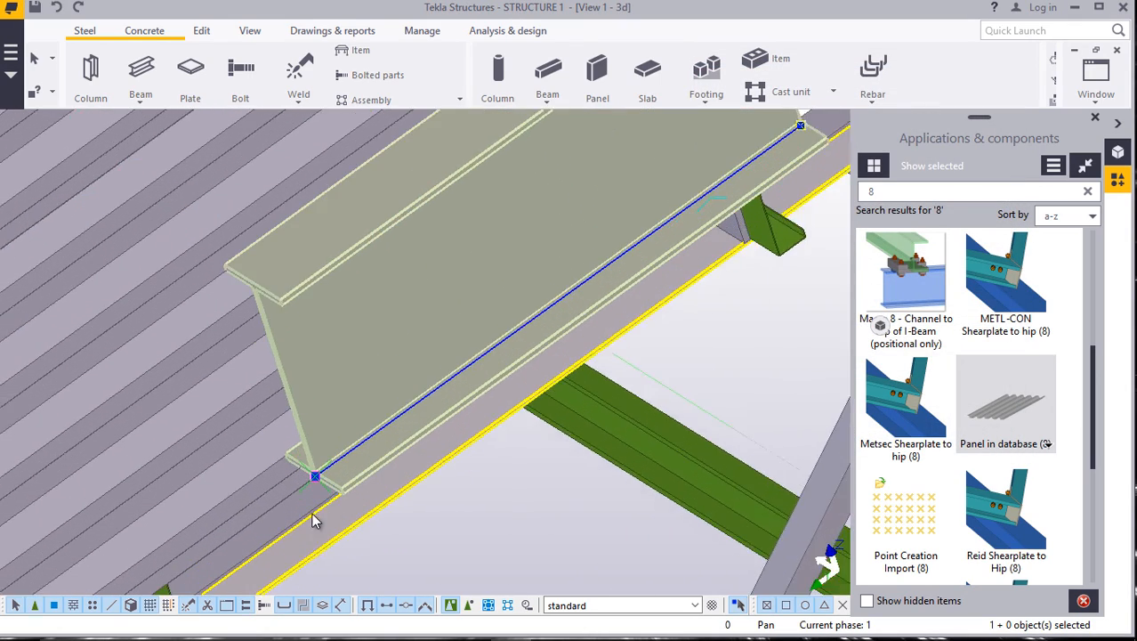
right_click(357, 441)
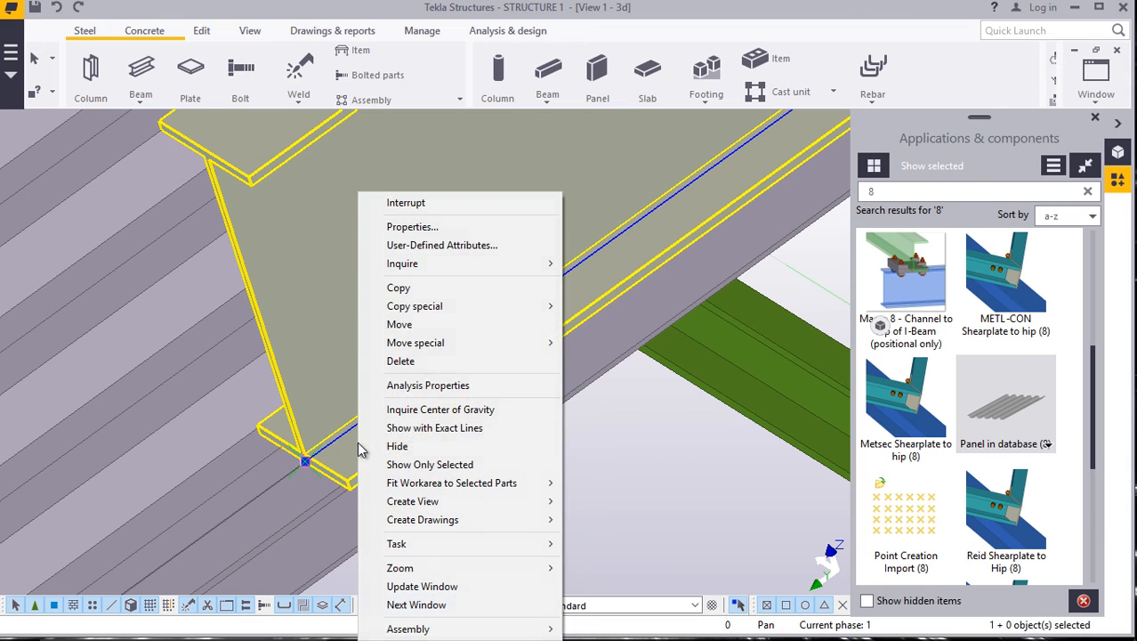
left_click(400, 324)
scroll(350, 498, "up", 2)
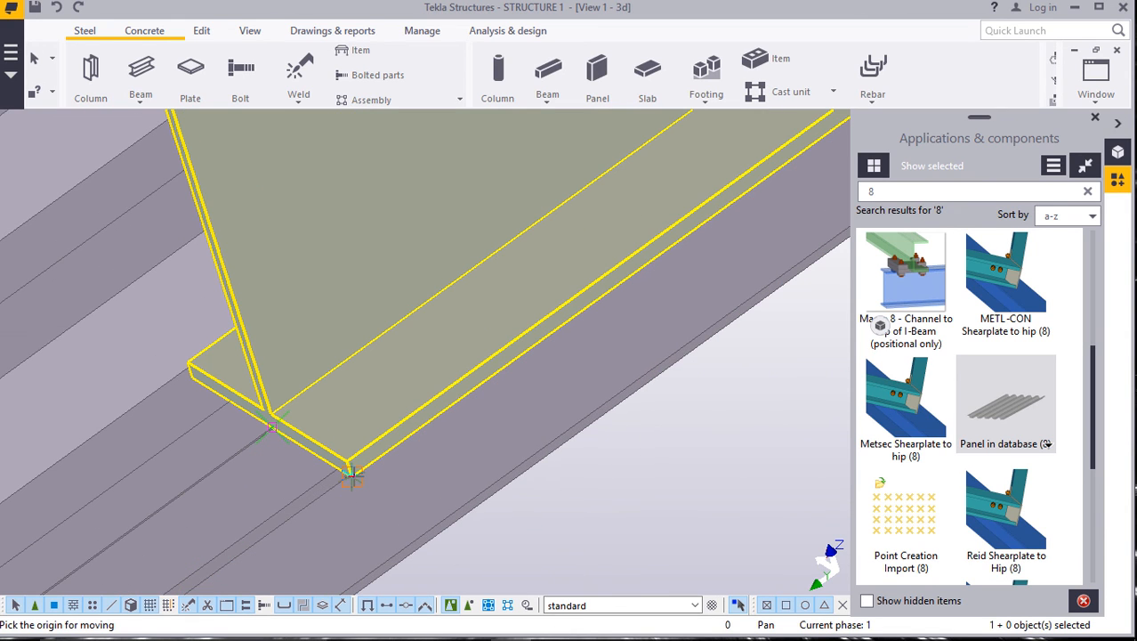
scroll(352, 476, "up", 3)
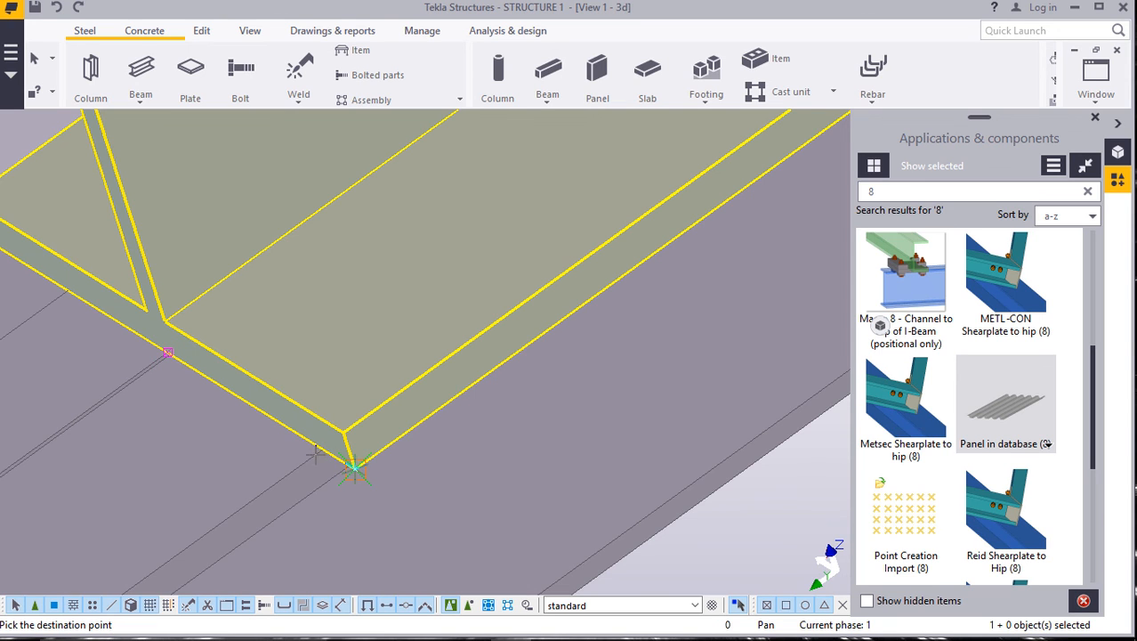
scroll(316, 454, "up", 4)
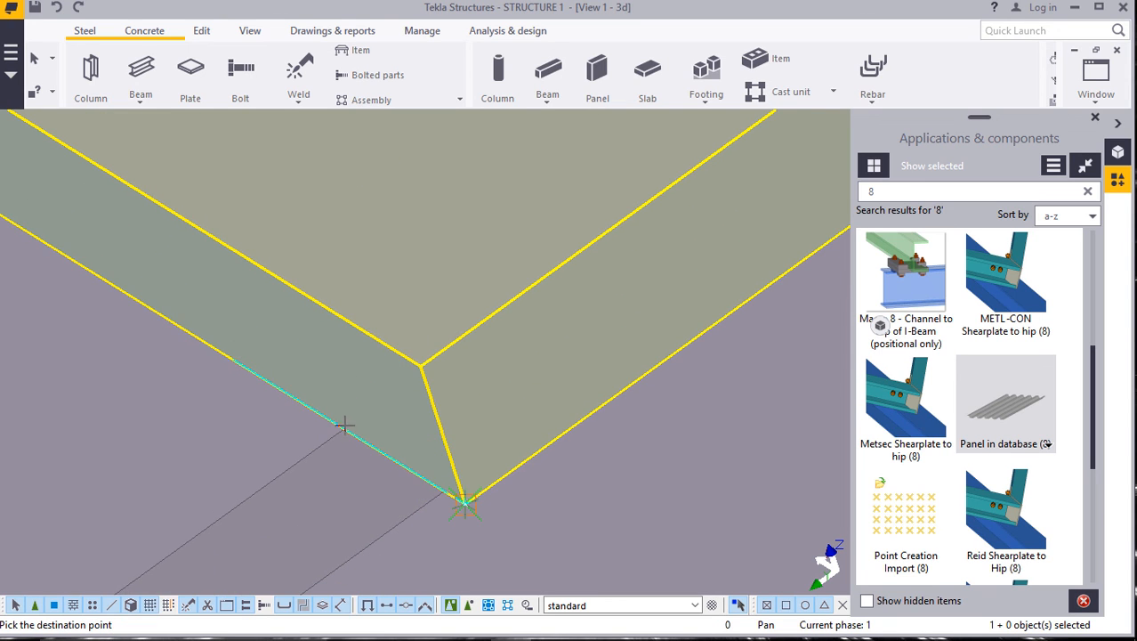
scroll(428, 413, "down", 5)
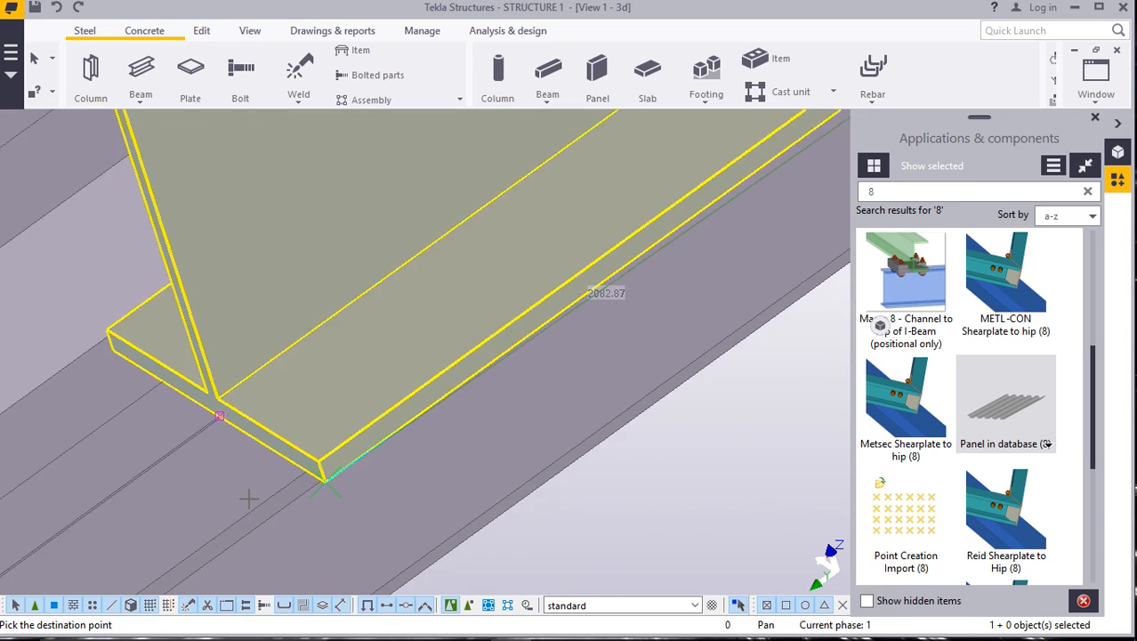
scroll(248, 497, "down", 2)
scroll(267, 488, "down", 3)
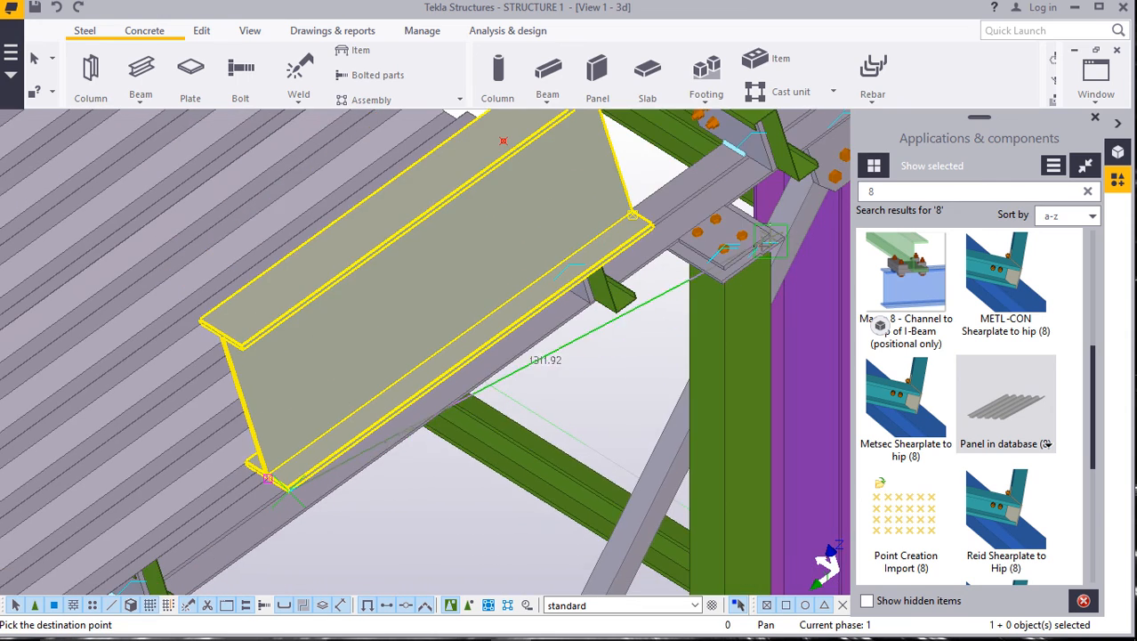
scroll(702, 239, "up", 3)
scroll(602, 233, "up", 3)
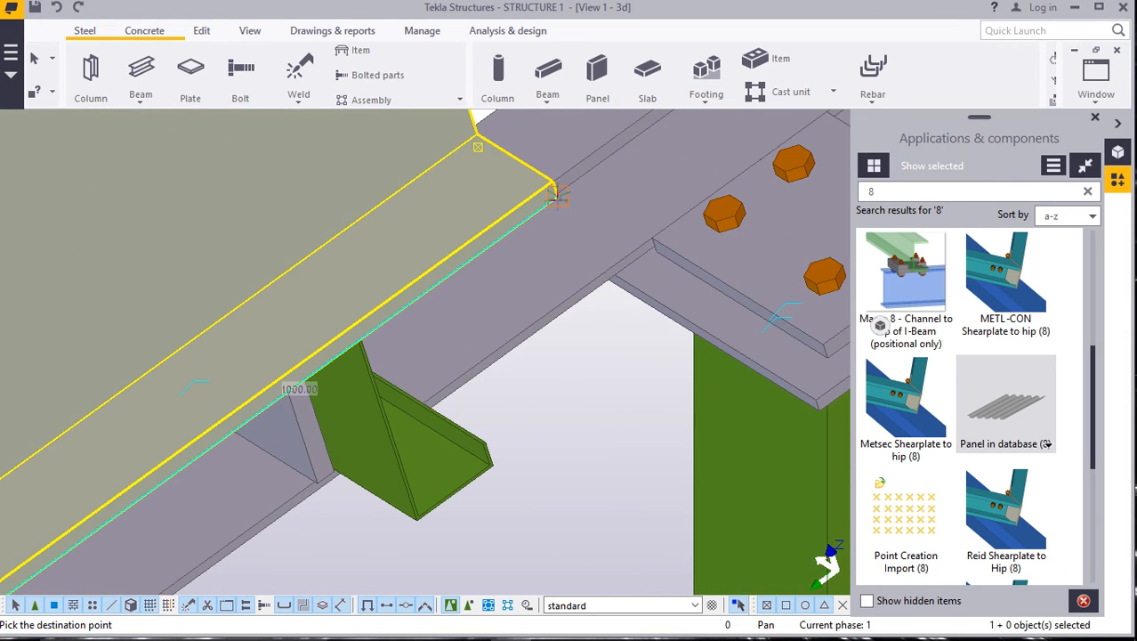
scroll(337, 347, "up", 5)
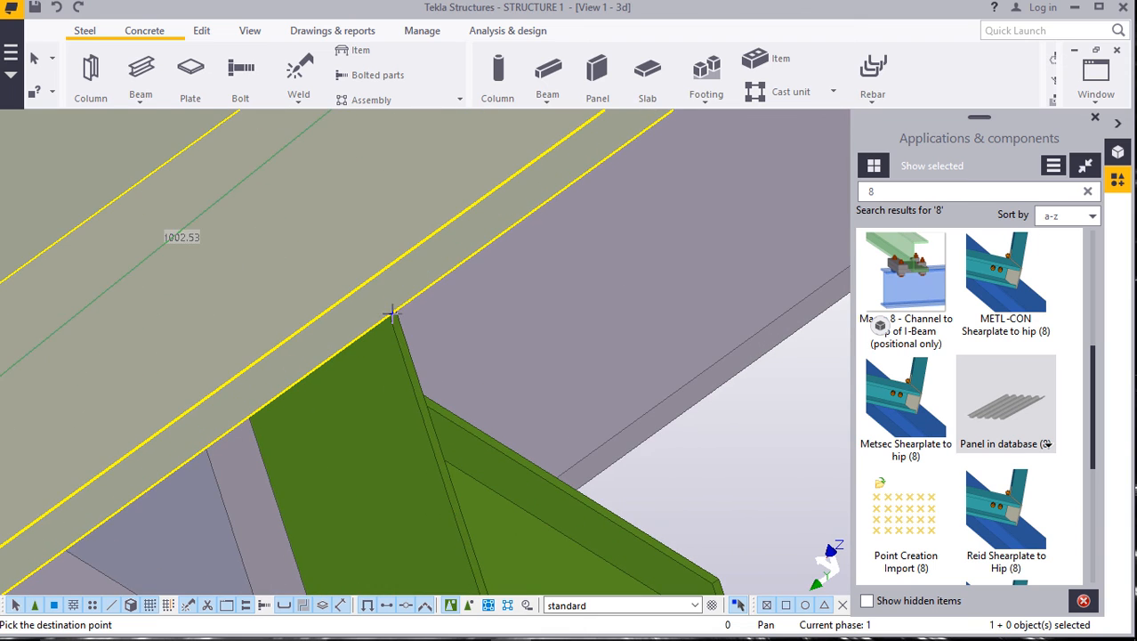
scroll(347, 363, "down", 5)
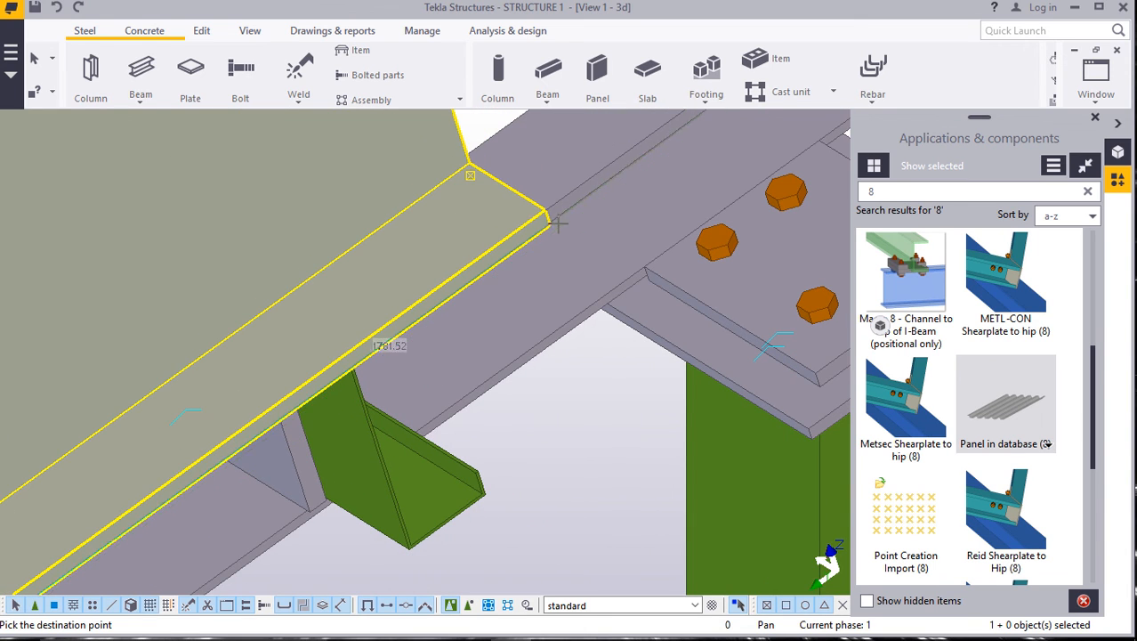
left_click(554, 223)
scroll(462, 312, "down", 3)
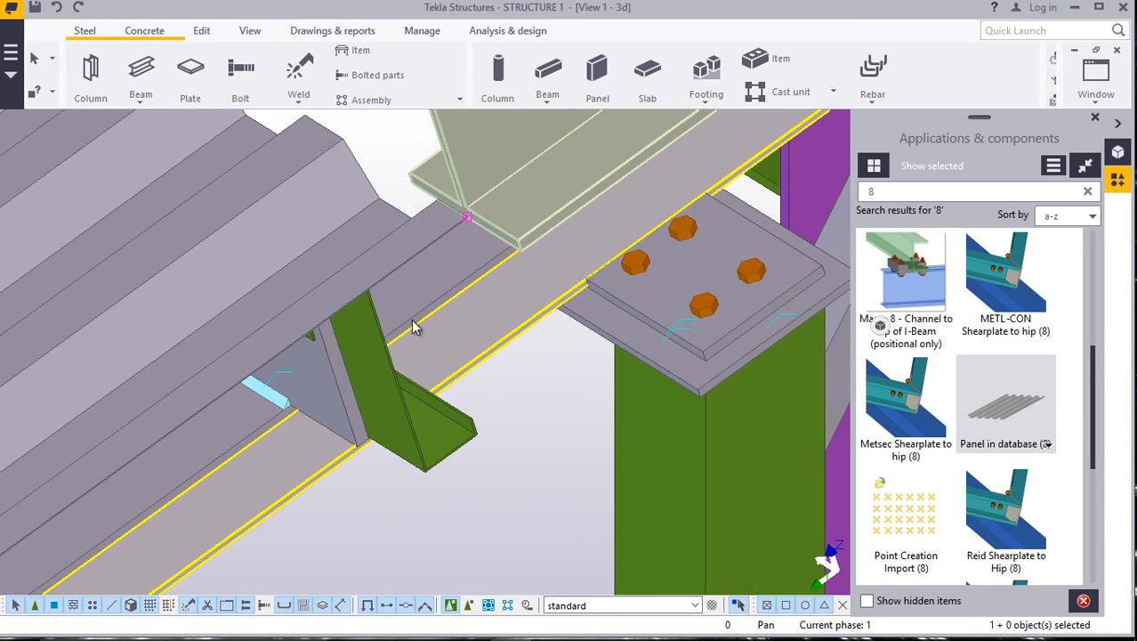
Move the beam sideways from its outer bottom flange corner to the ridge-end corner of the roof sheet.
scroll(512, 288, "up", 5)
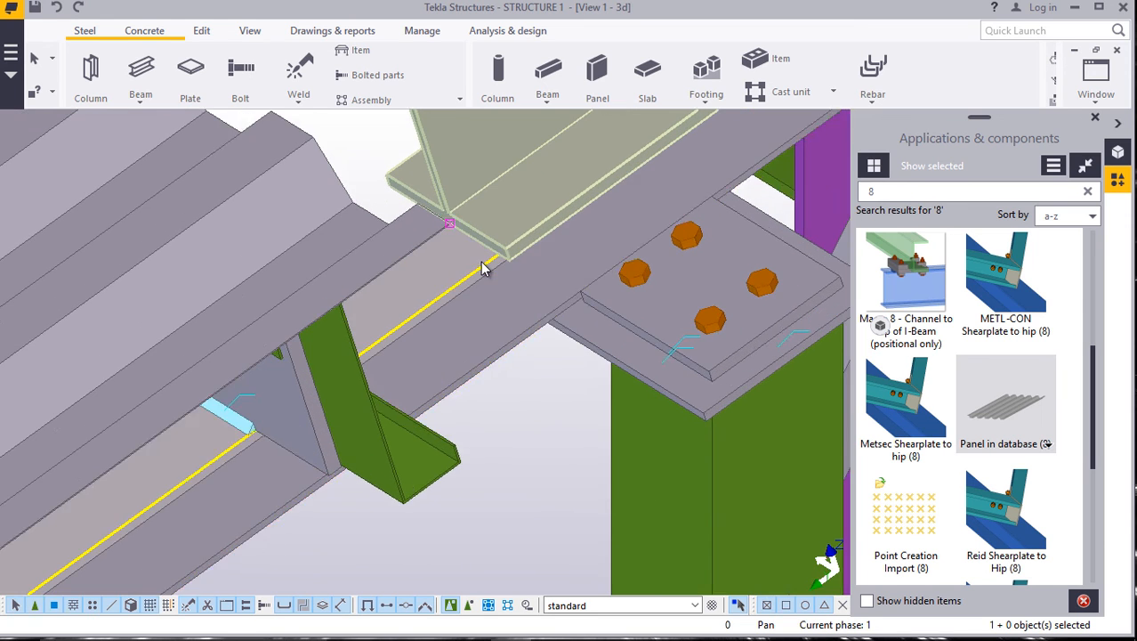
scroll(499, 256, "up", 3)
scroll(421, 388, "down", 5)
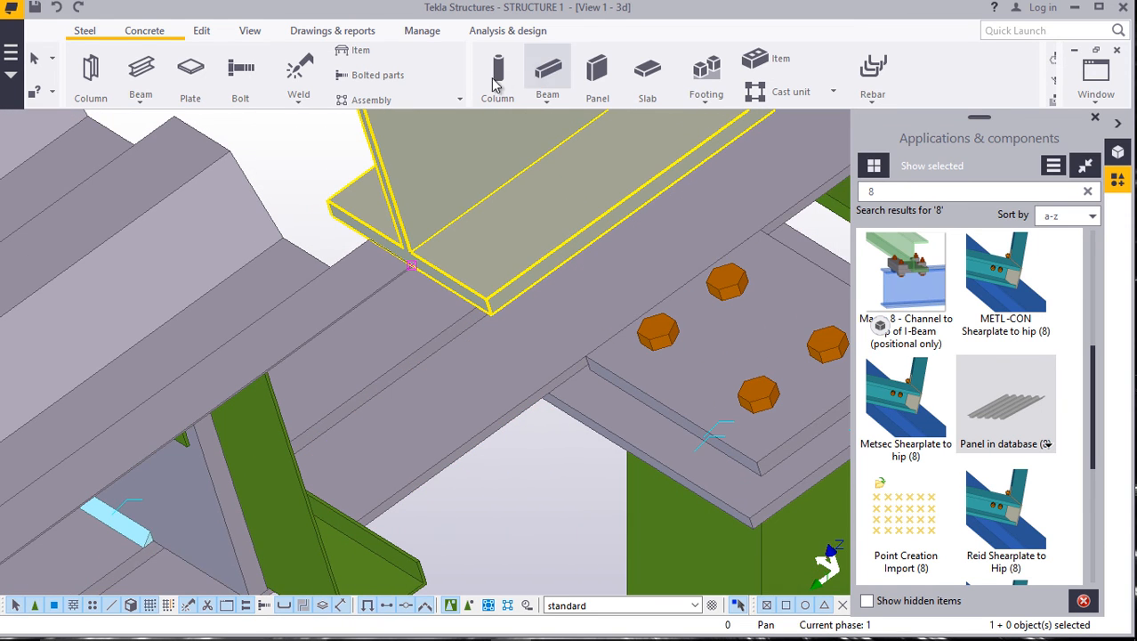
left_click(250, 32)
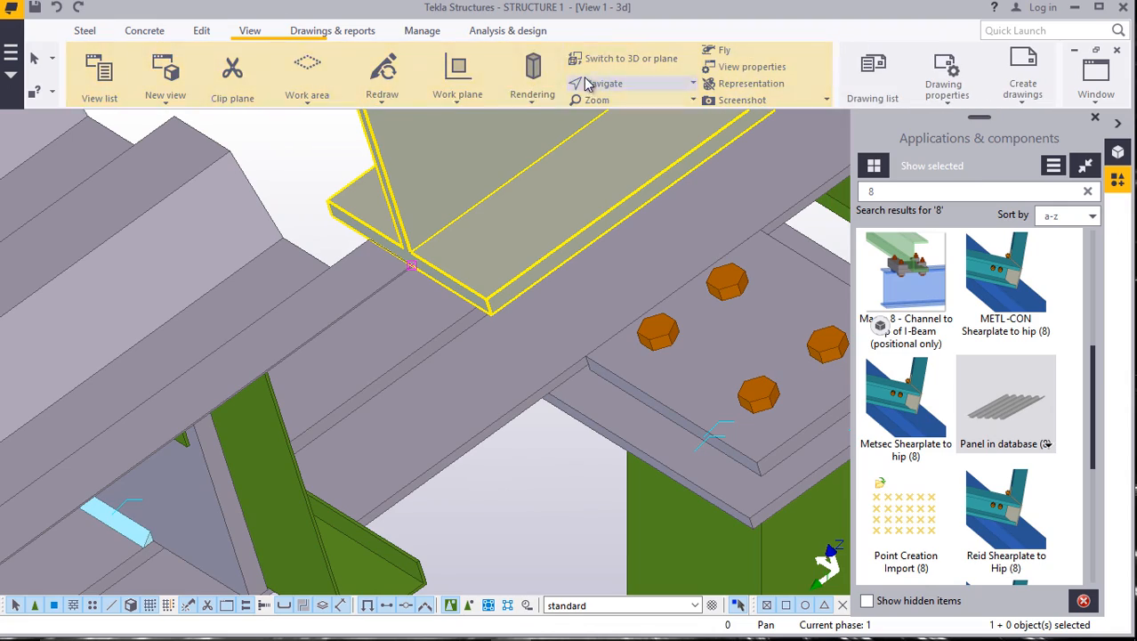
left_click(625, 89)
left_click(614, 142)
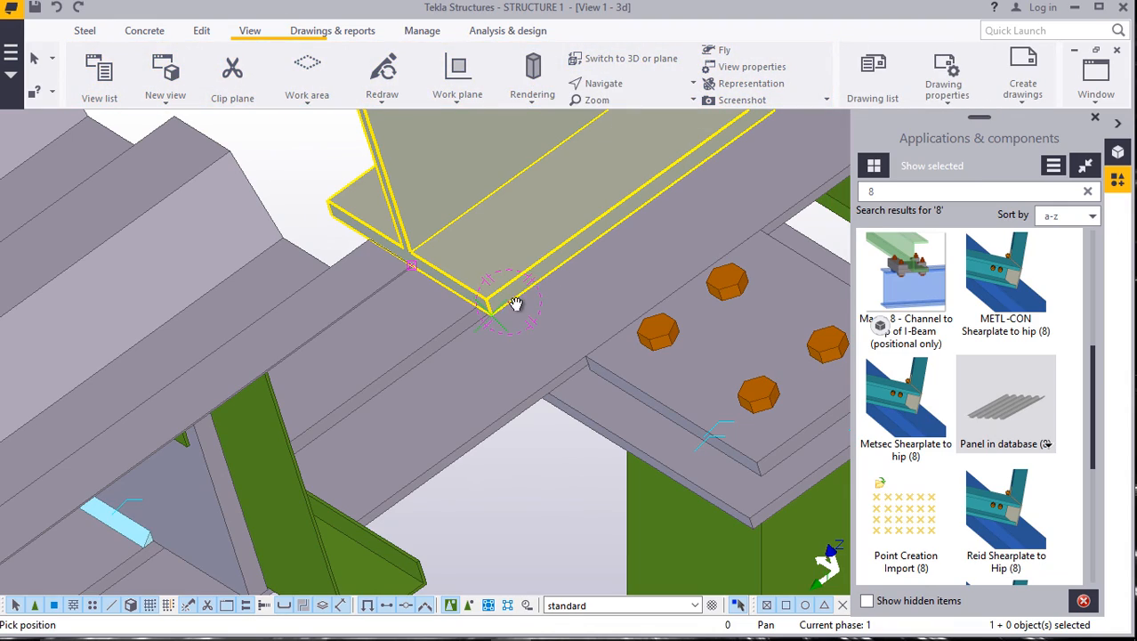
left_click_drag(515, 304, 460, 279)
right_click(491, 283)
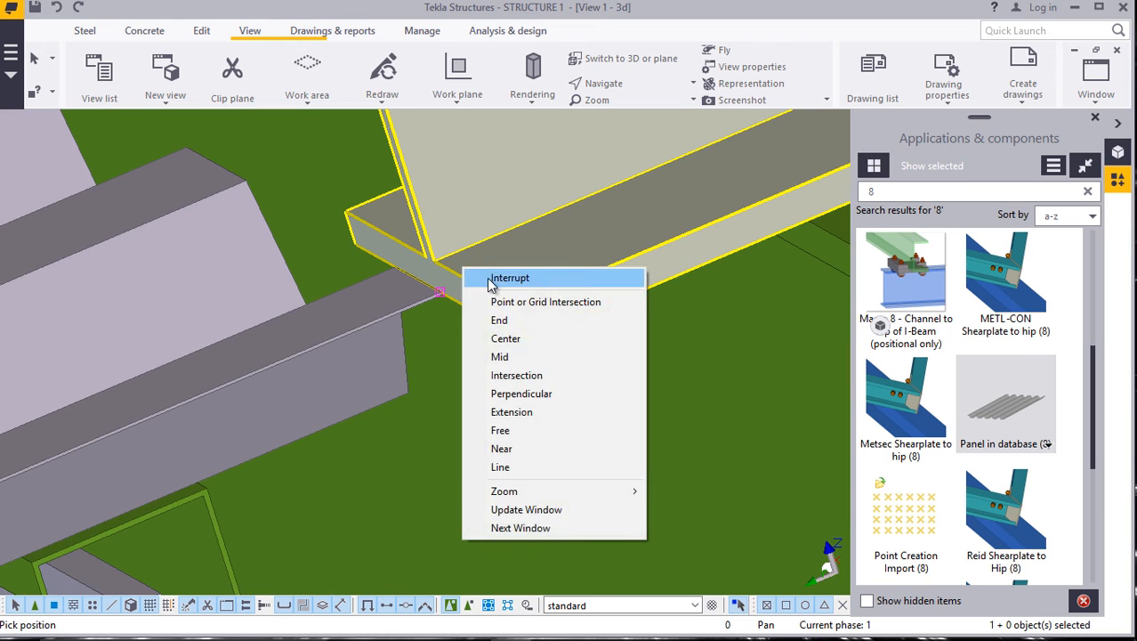
left_click(492, 283)
right_click(525, 290)
left_click(553, 322)
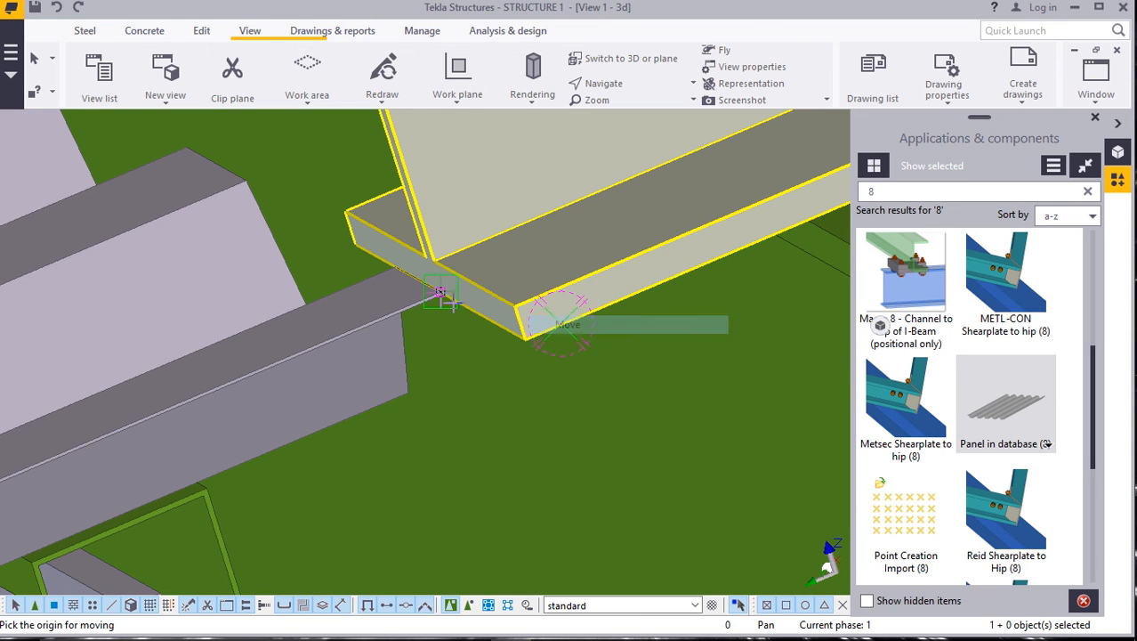
scroll(455, 307, "up", 3)
left_click(566, 356)
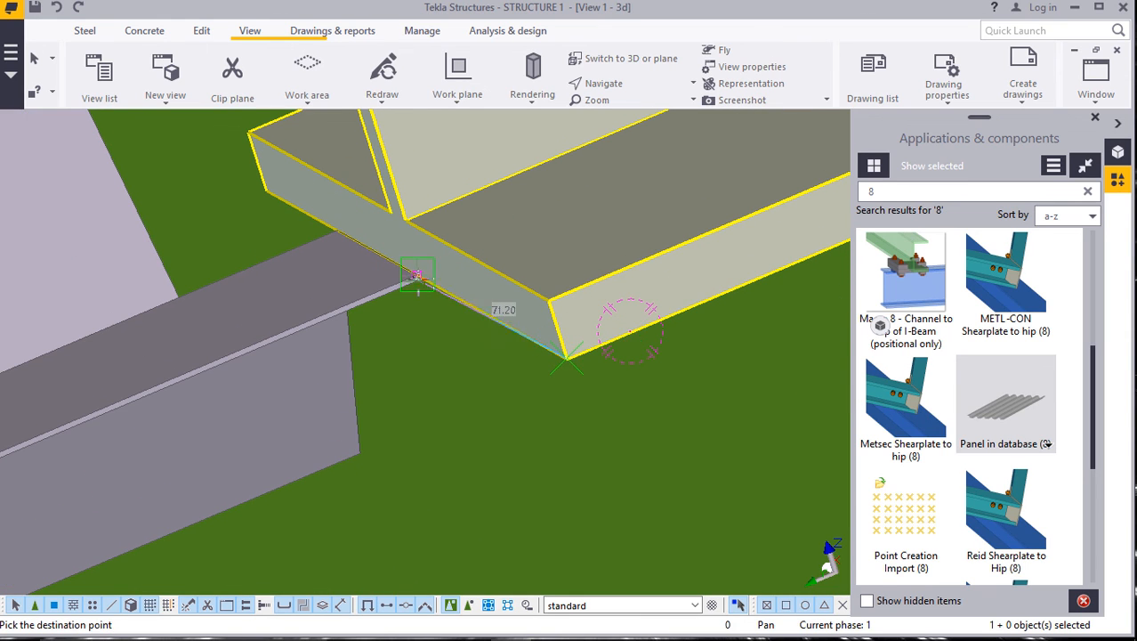
scroll(414, 276, "up", 4)
scroll(415, 279, "down", 5)
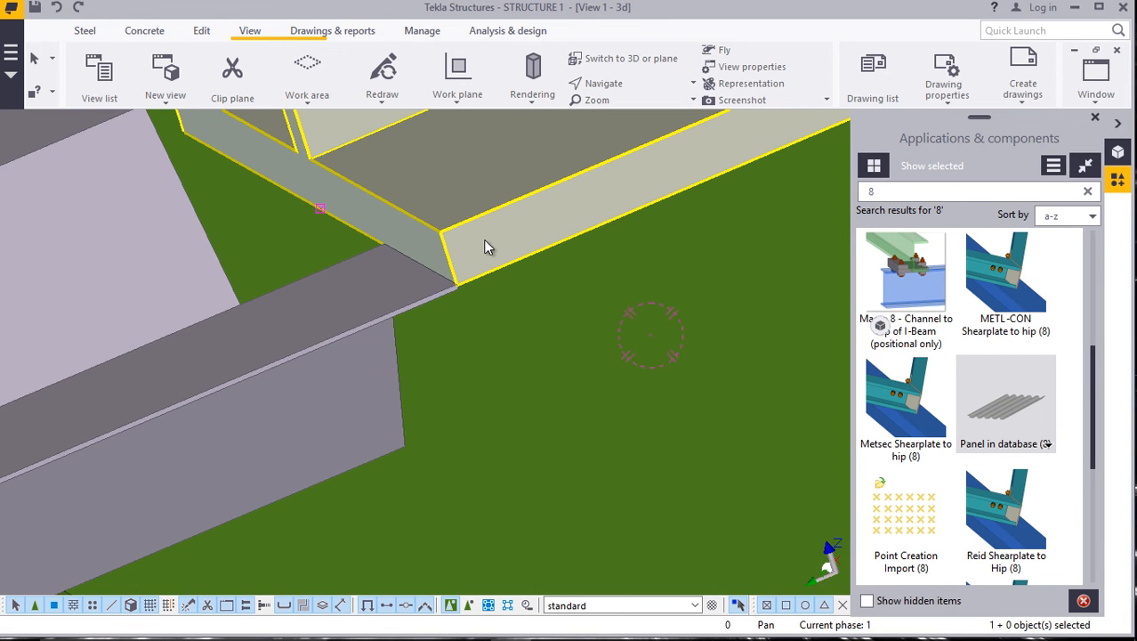
right_click(483, 239)
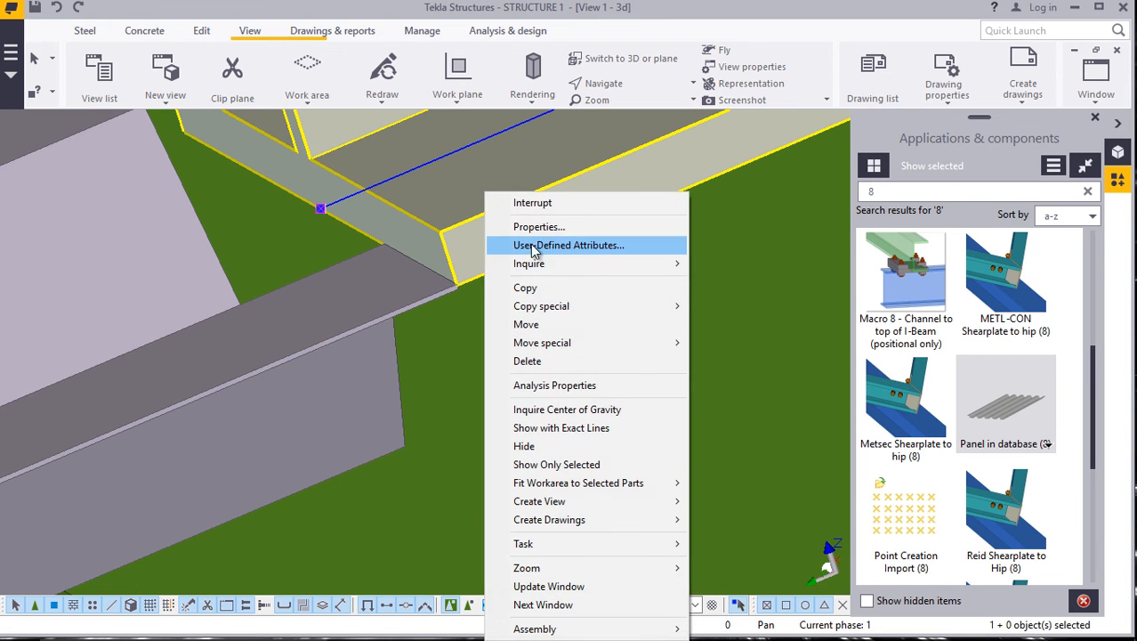
left_click(521, 322)
scroll(458, 290, "up", 2)
scroll(458, 287, "down", 1)
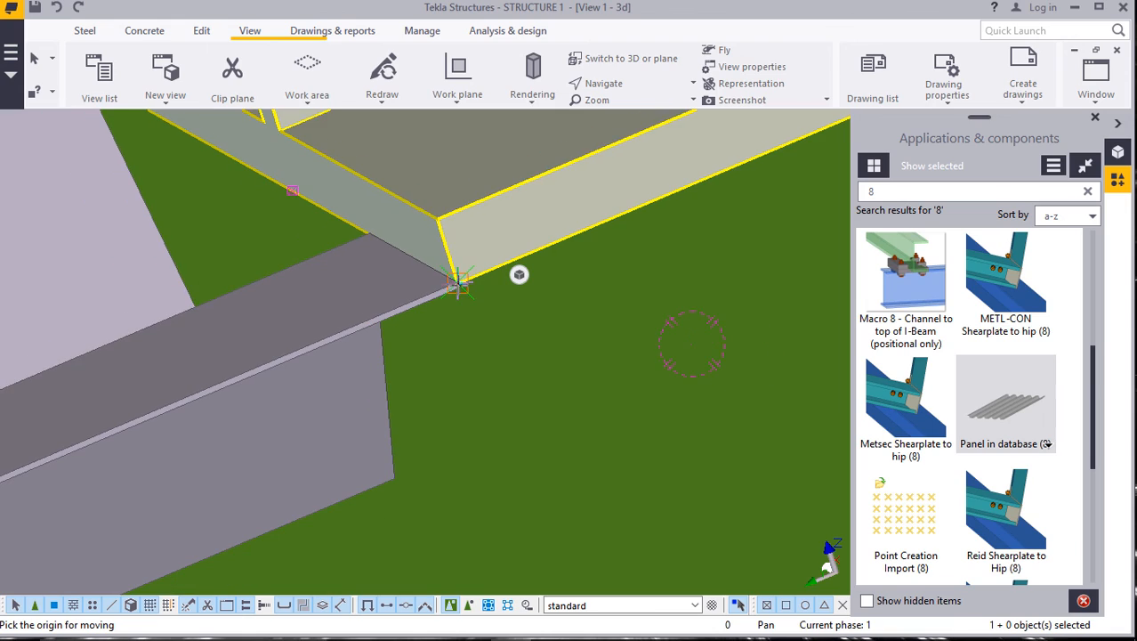
scroll(613, 227, "down", 5)
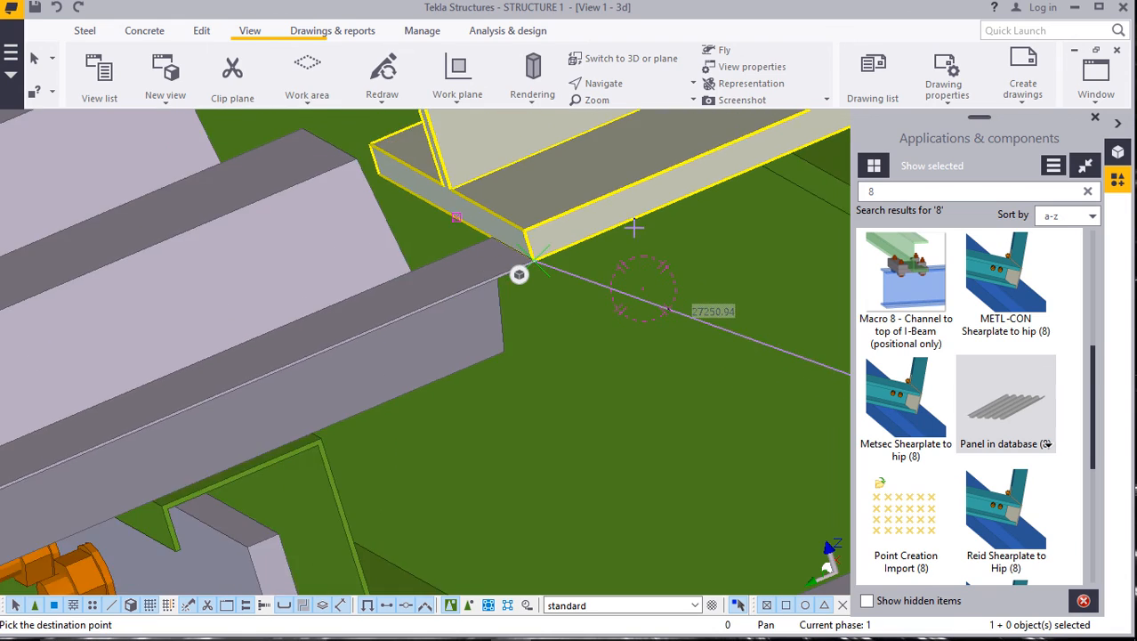
scroll(455, 268, "down", 5)
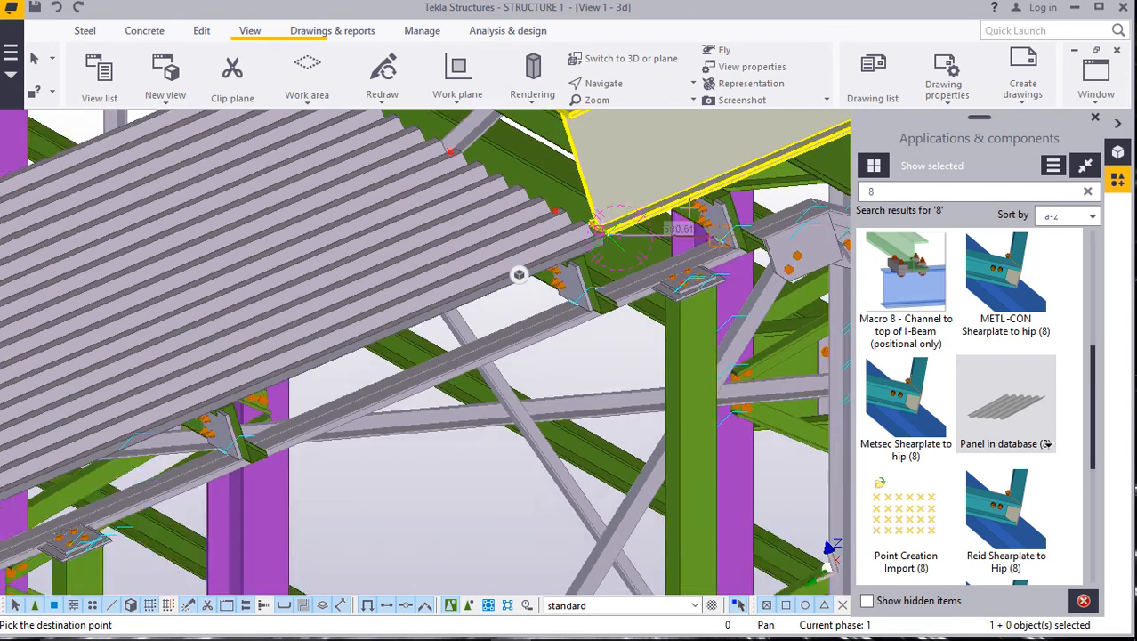
scroll(518, 274, "up", 8)
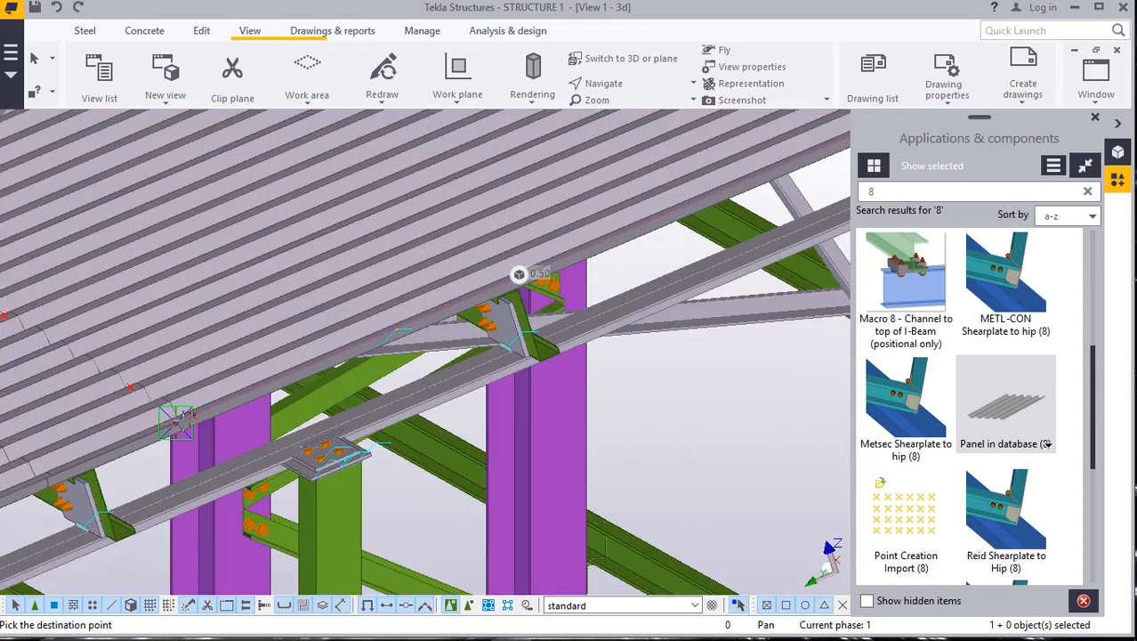
scroll(519, 274, "up", 4)
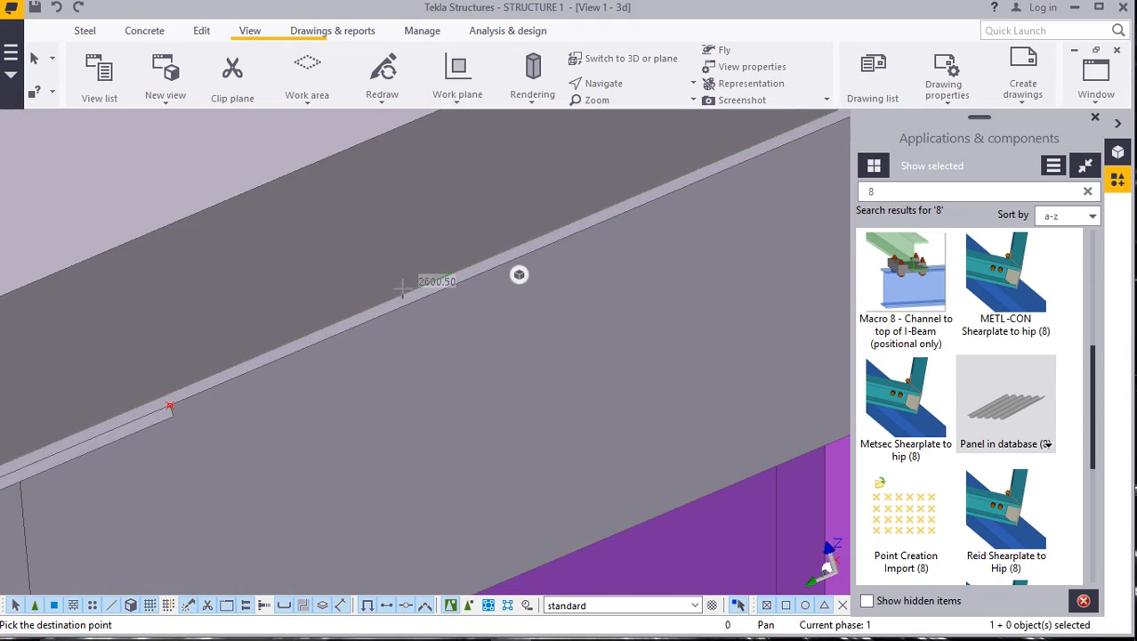
scroll(479, 235, "down", 6)
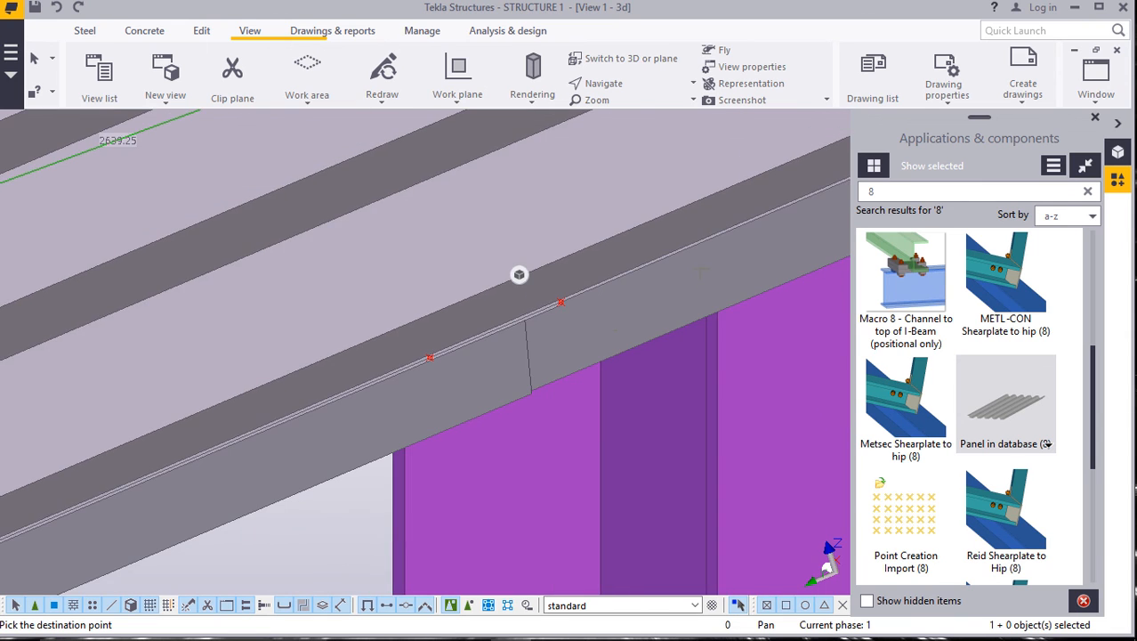
scroll(524, 362, "up", 6)
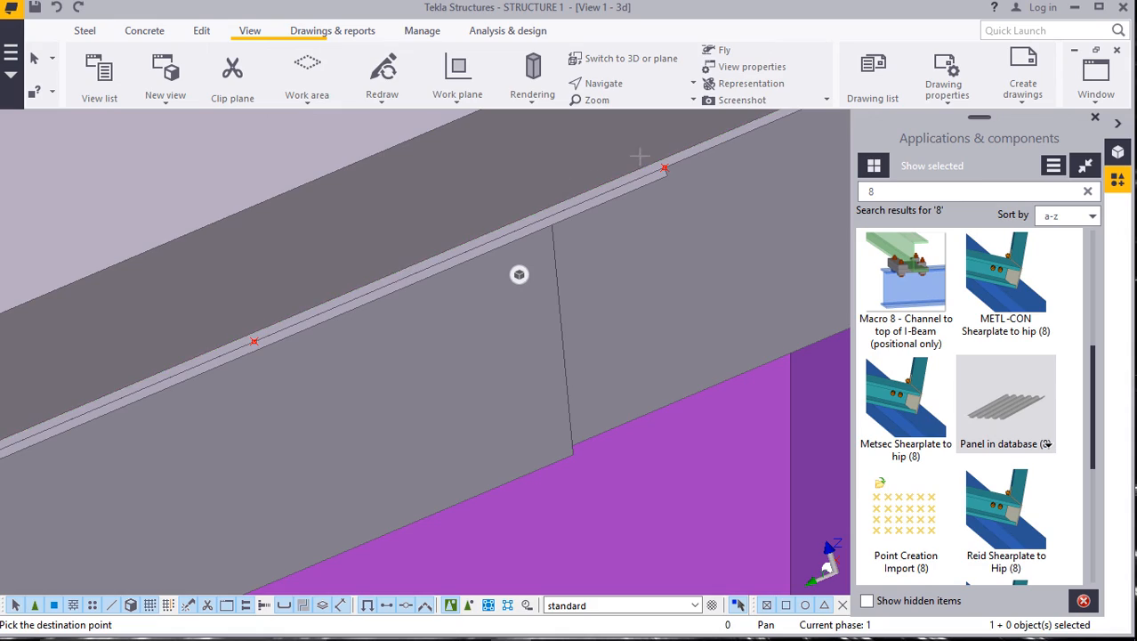
scroll(519, 274, "down", 8)
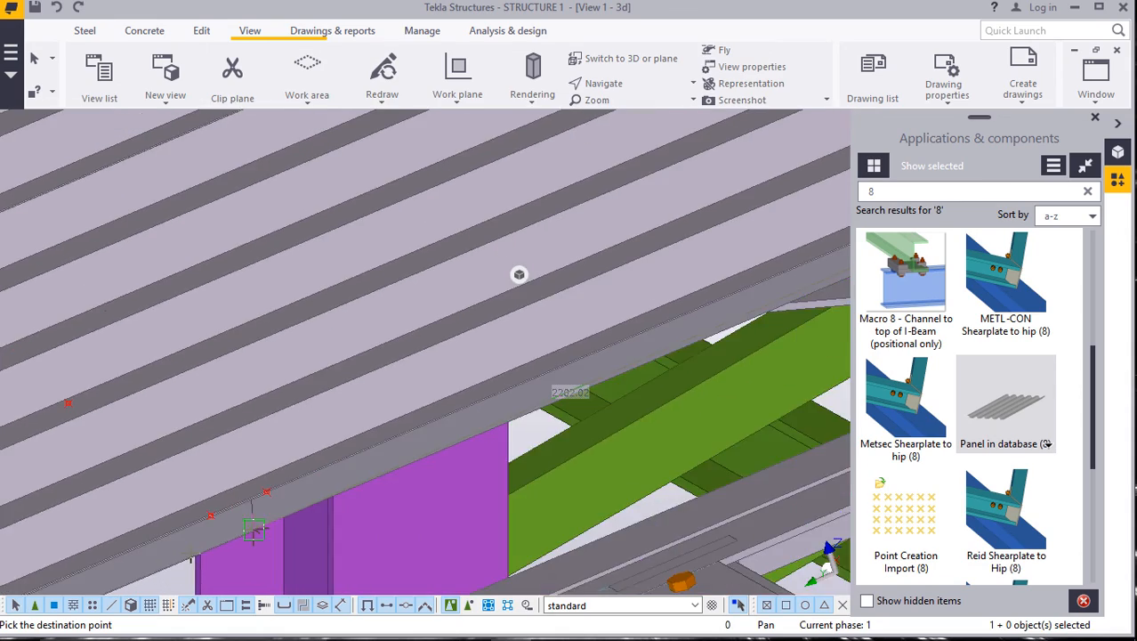
scroll(518, 274, "down", 5)
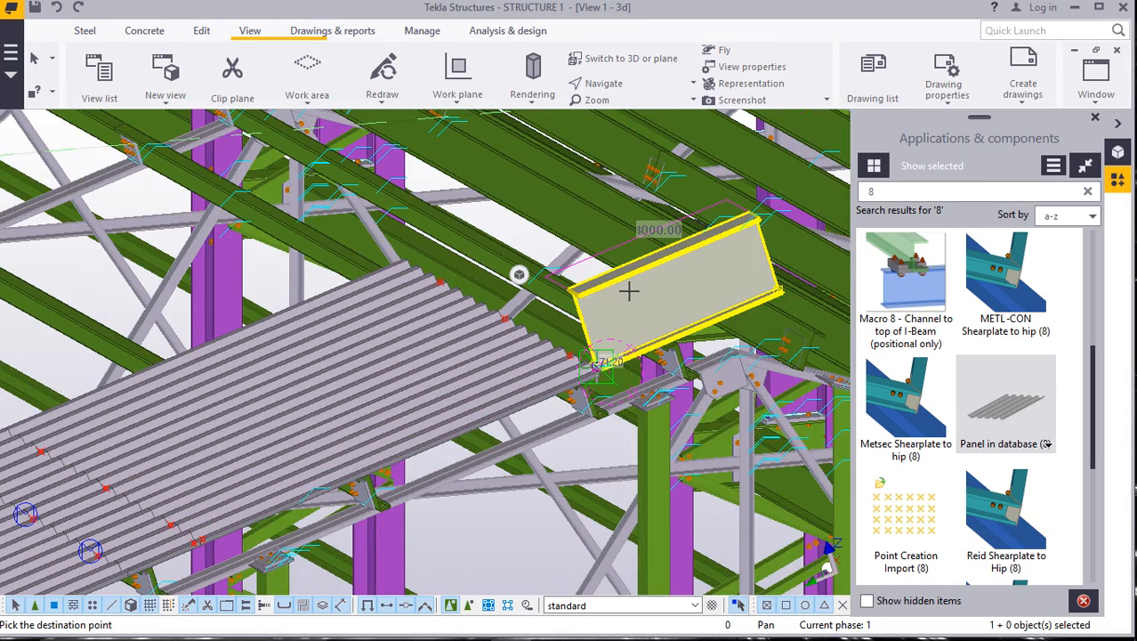
right_click(644, 293)
left_click(676, 303)
Move the beam 50 mm down the slope, directed from the midpoint of its outer bottom flange edge toward its lower-end corner.
scroll(671, 308, "up", 6)
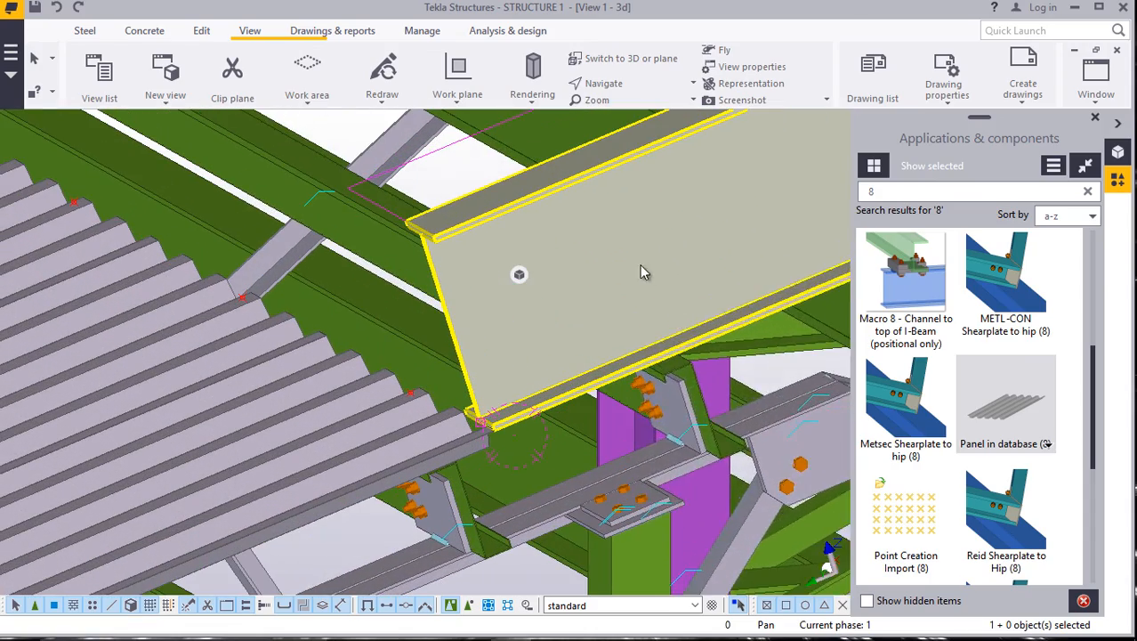
right_click(640, 265)
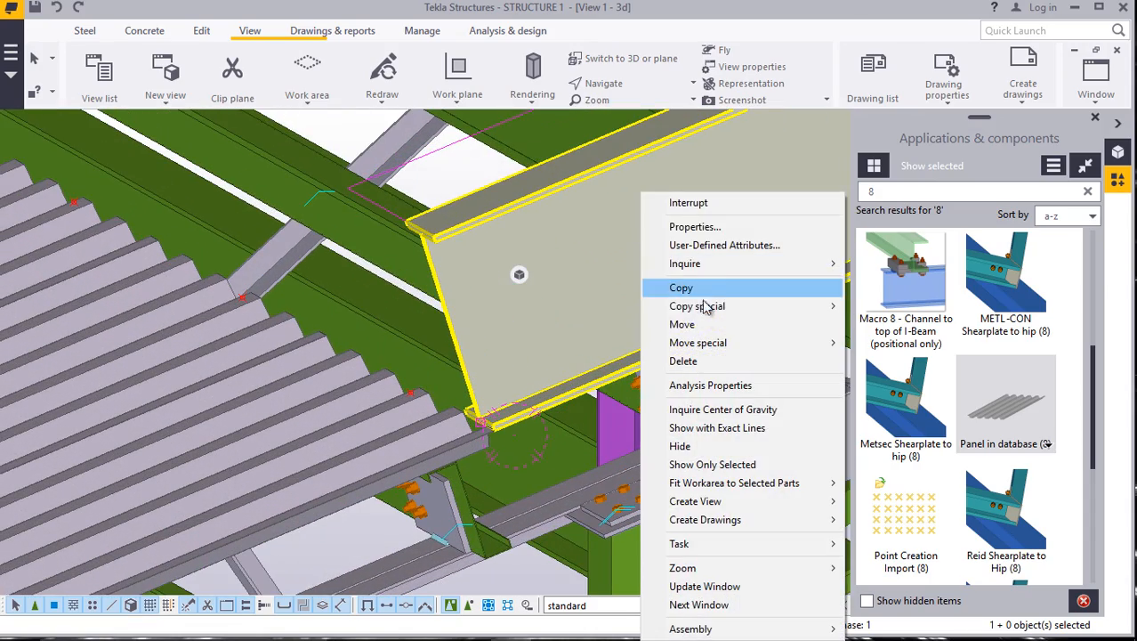
left_click(685, 324)
scroll(623, 342, "up", 8)
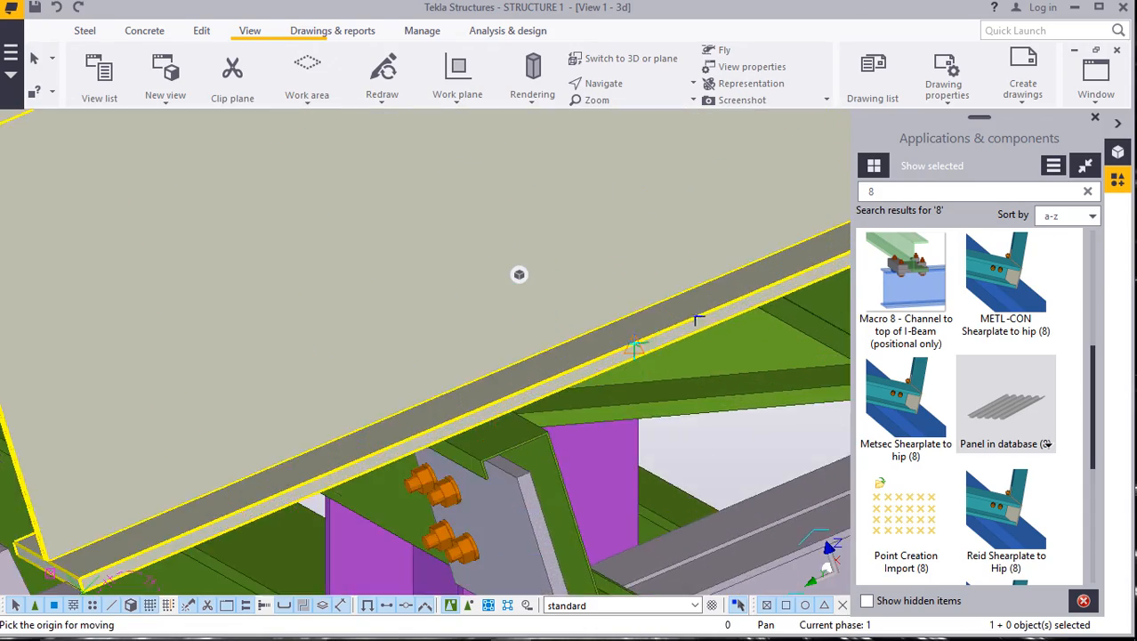
scroll(579, 360, "down", 3)
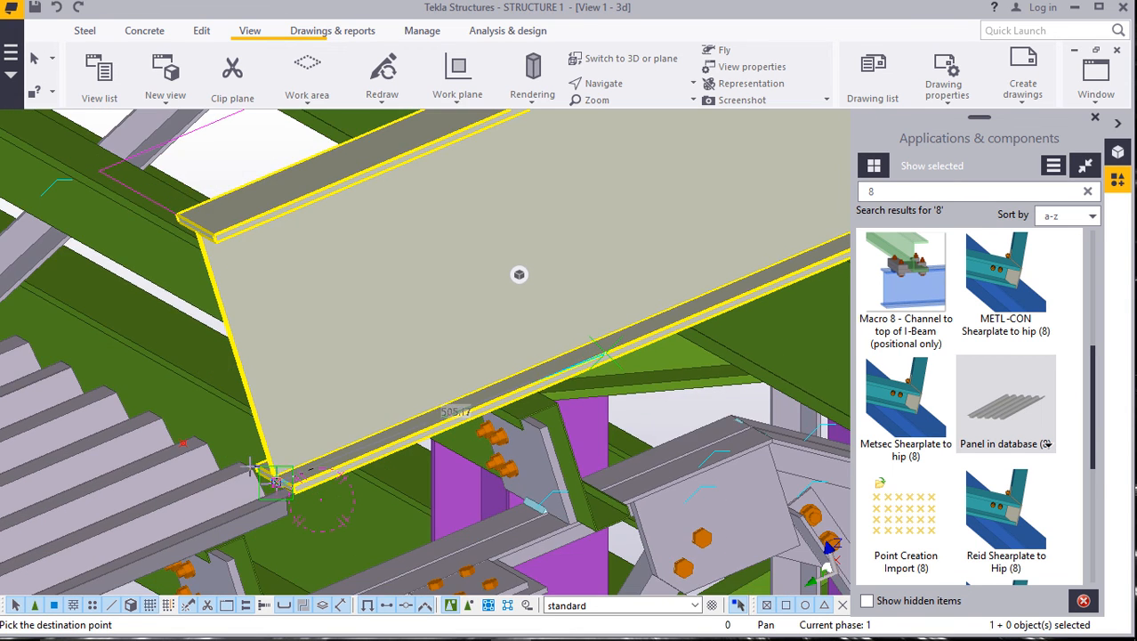
scroll(294, 481, "up", 5)
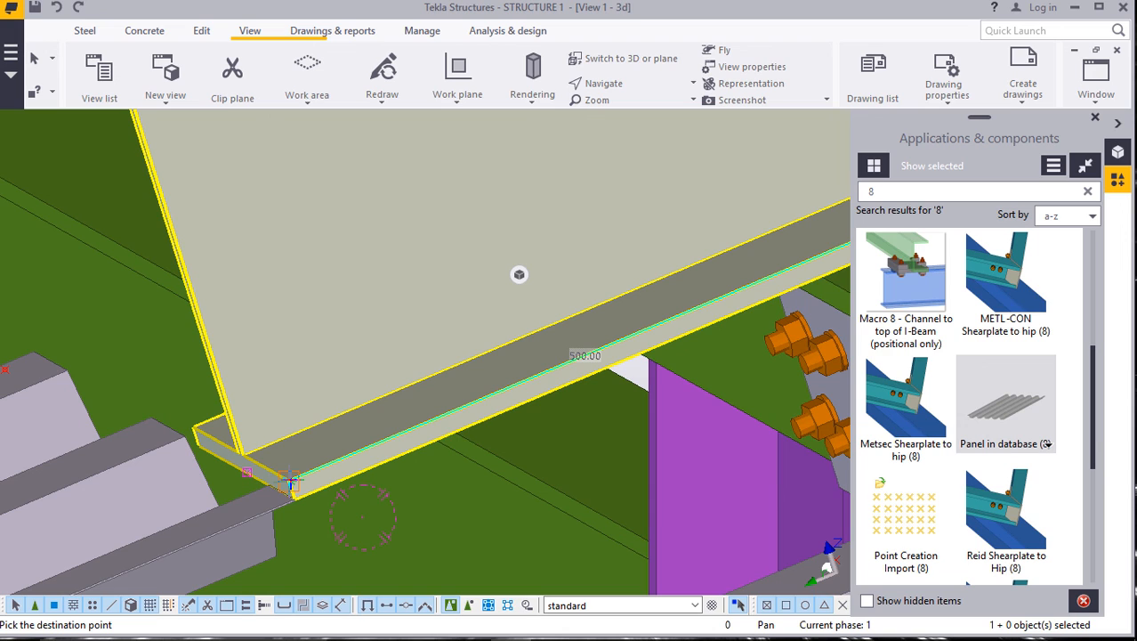
type("500")
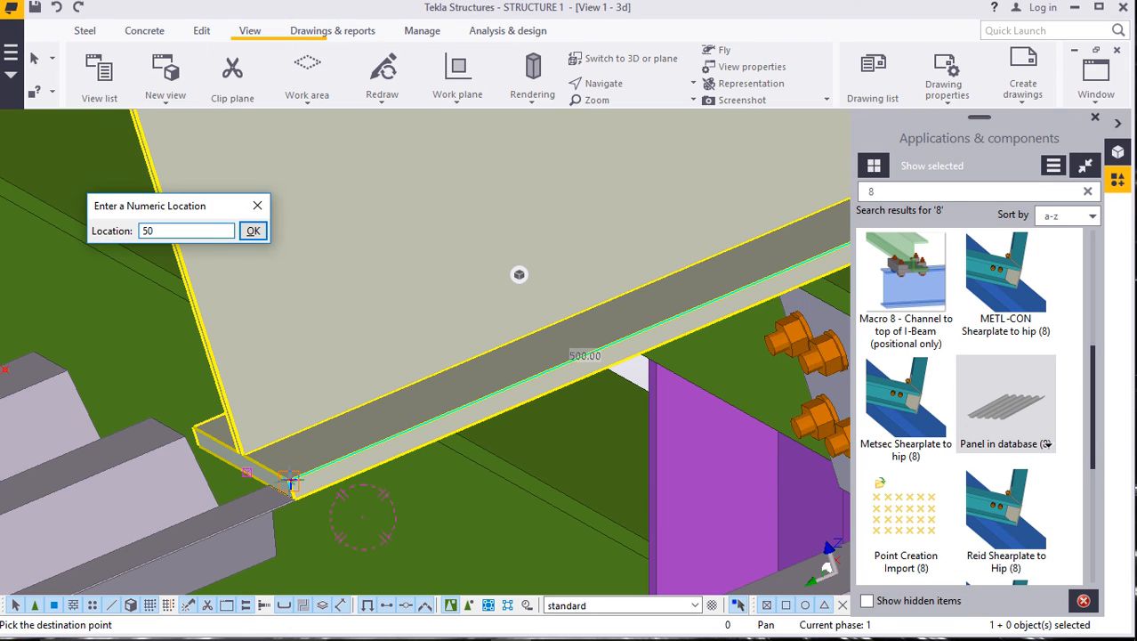
key("Return")
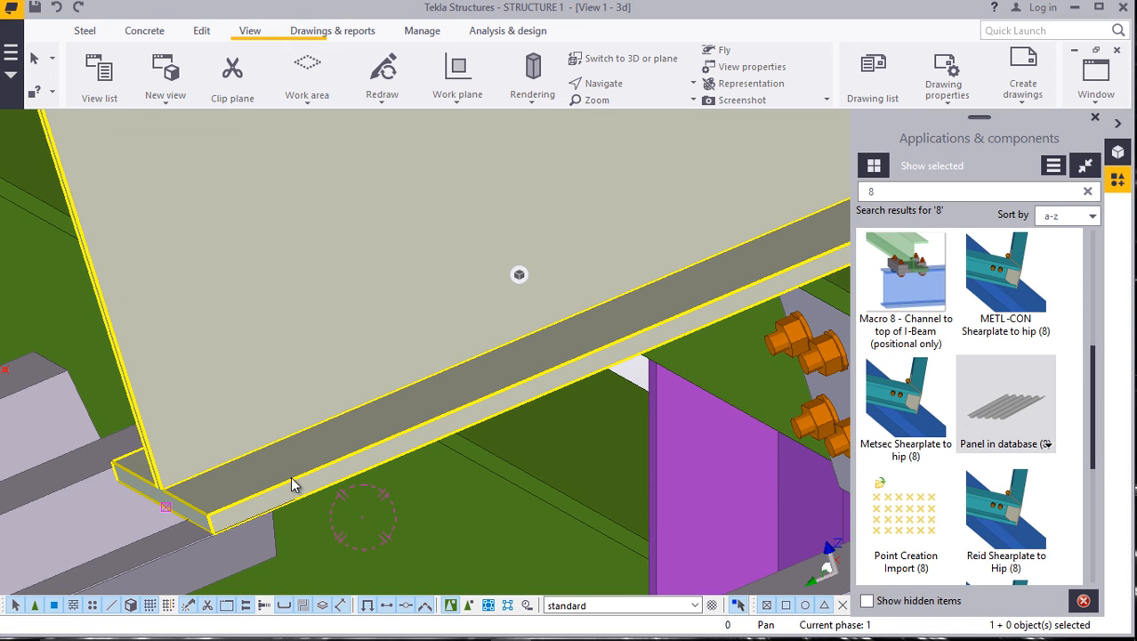
Move the beam a further 50 mm down the slope along its outer bottom flange edge, toward the lower-end corner.
scroll(258, 463, "down", 5)
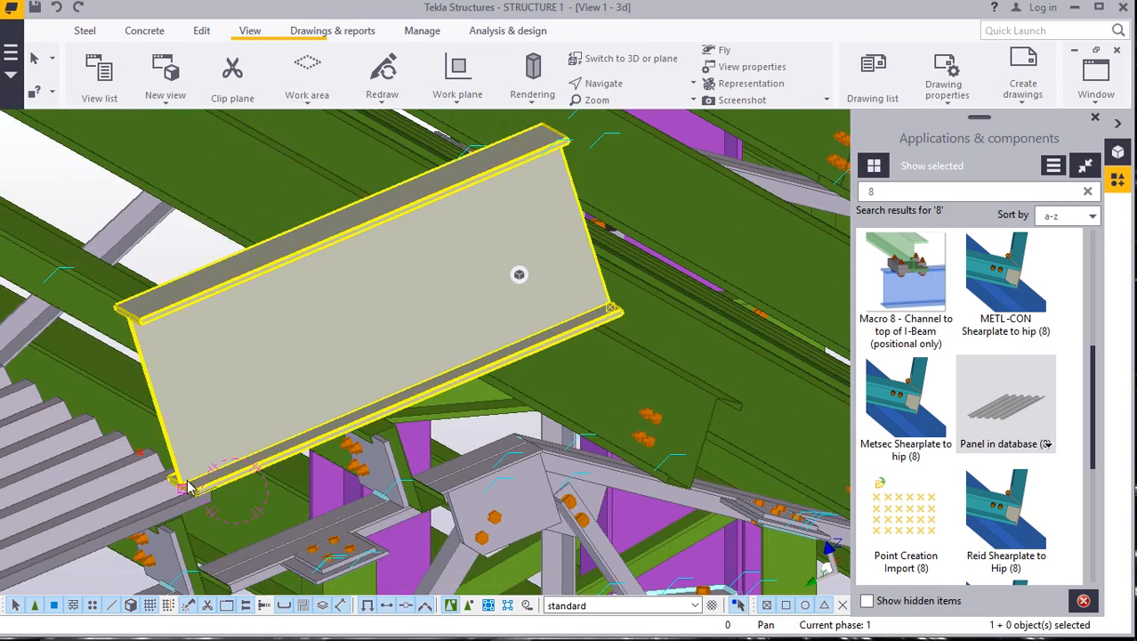
scroll(395, 431, "up", 3)
right_click(374, 348)
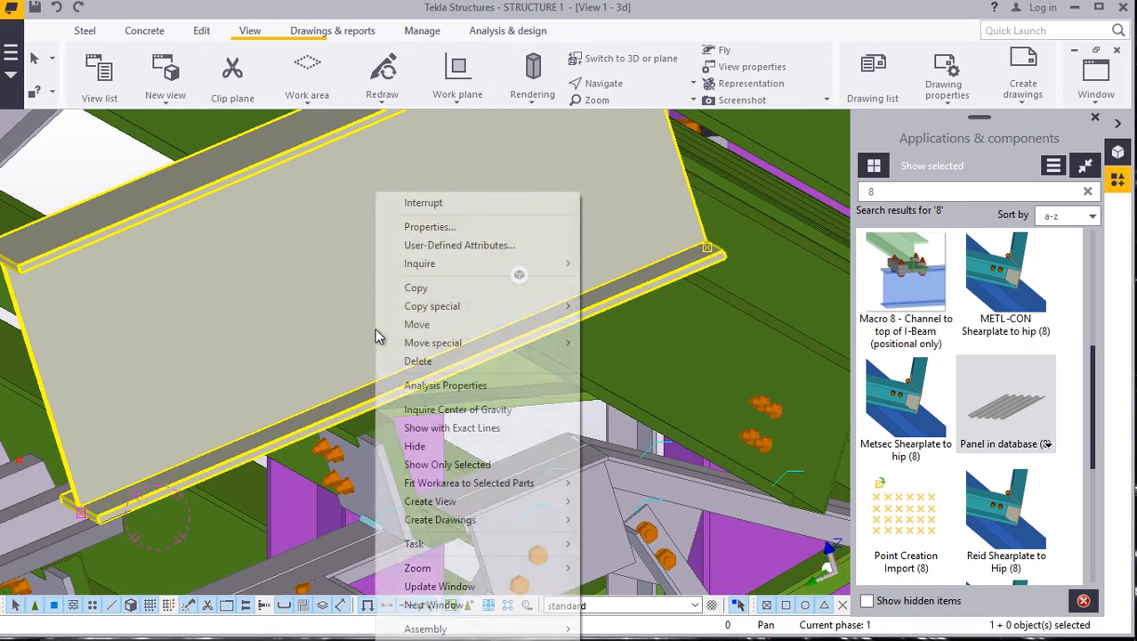
left_click(386, 318)
scroll(412, 384, "up", 2)
scroll(414, 384, "up", 2)
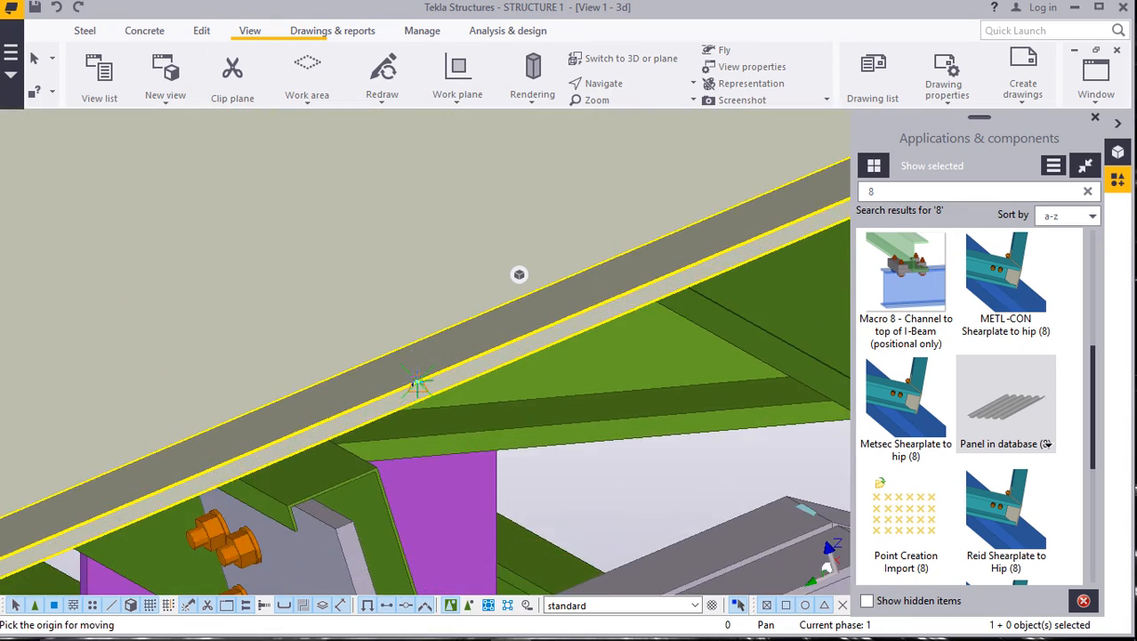
left_click(420, 384)
scroll(41, 534, "up", 3)
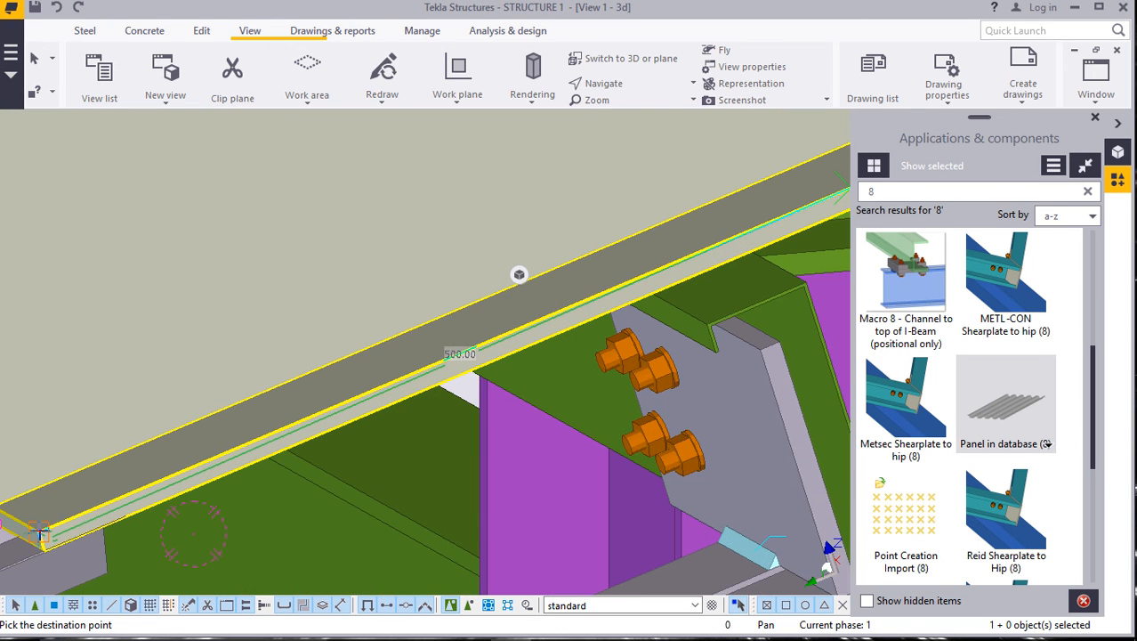
type("50")
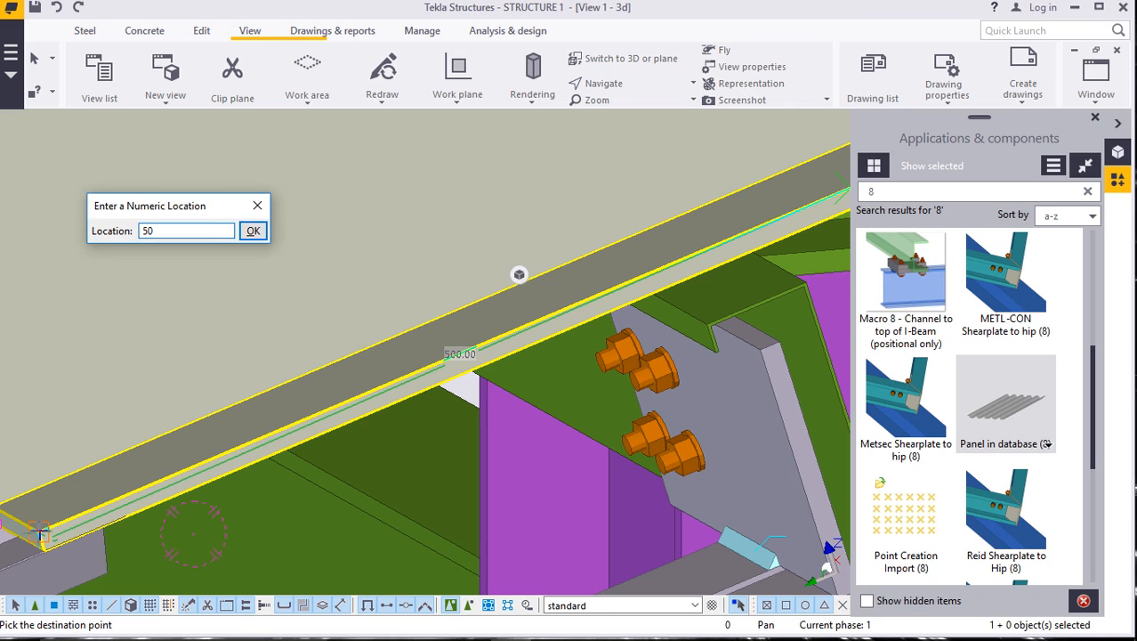
key("Return")
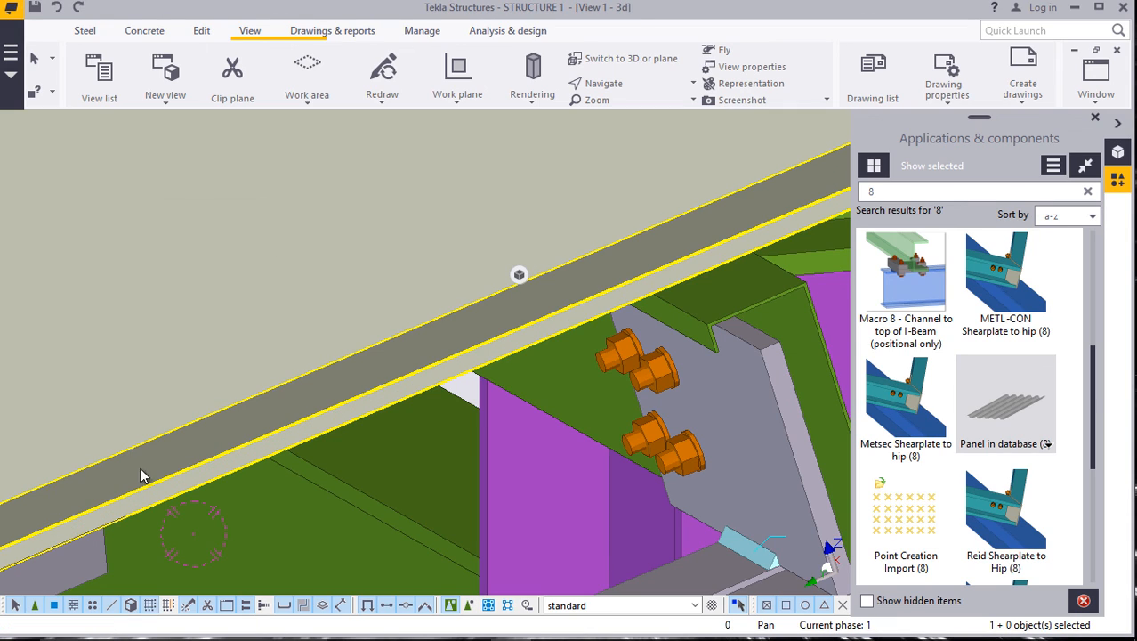
scroll(520, 386, "down", 4)
scroll(494, 372, "up", 4)
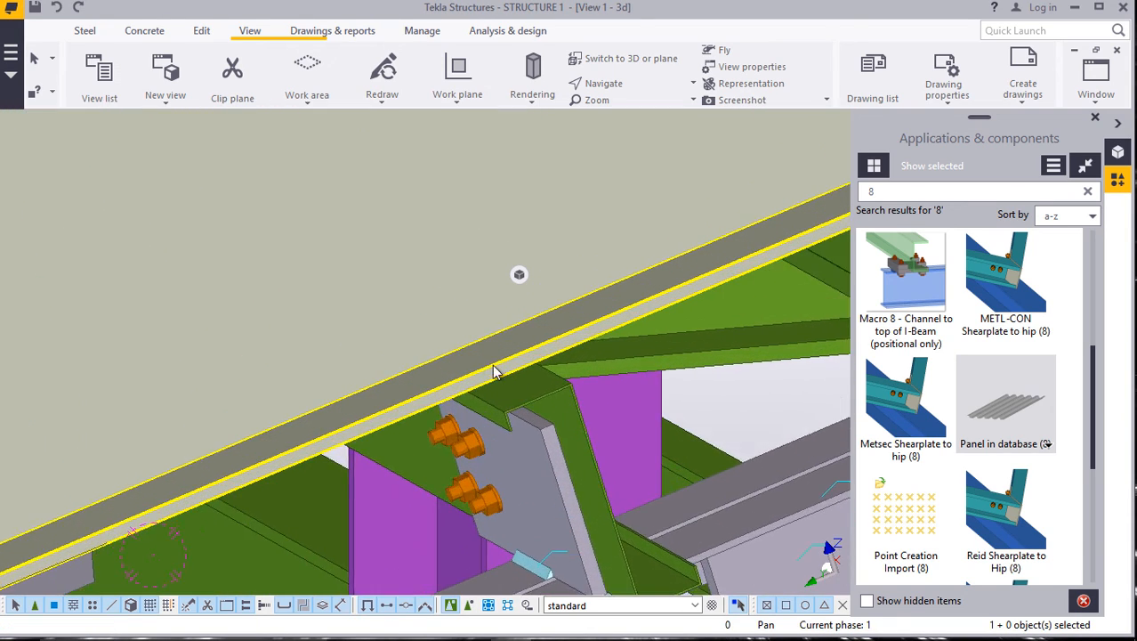
scroll(494, 371, "down", 3)
scroll(494, 399, "up", 3)
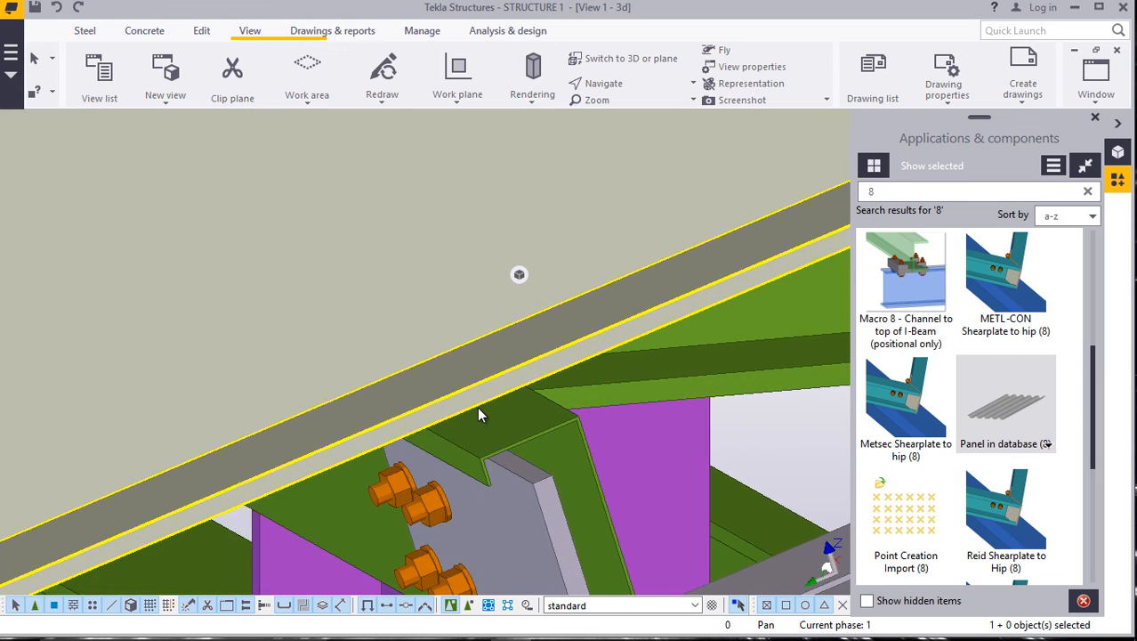
scroll(479, 408, "down", 4)
scroll(488, 396, "up", 1)
scroll(472, 397, "down", 2)
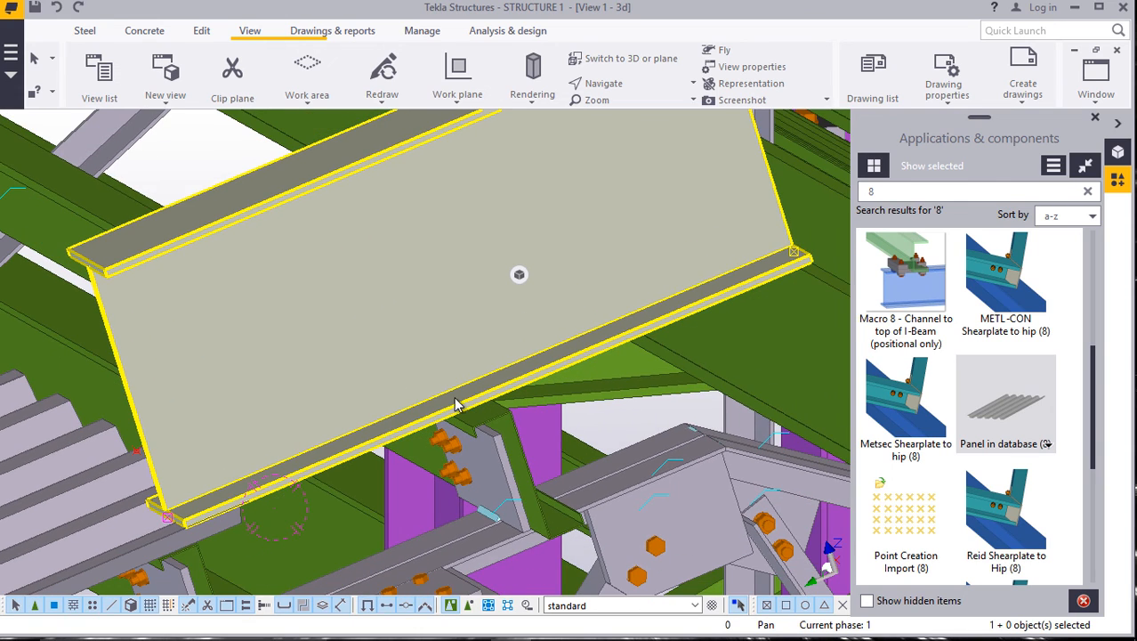
Set the end Dx offset of the beam at the sheet edge to -500 and apply it to the beam.
double_click(507, 214)
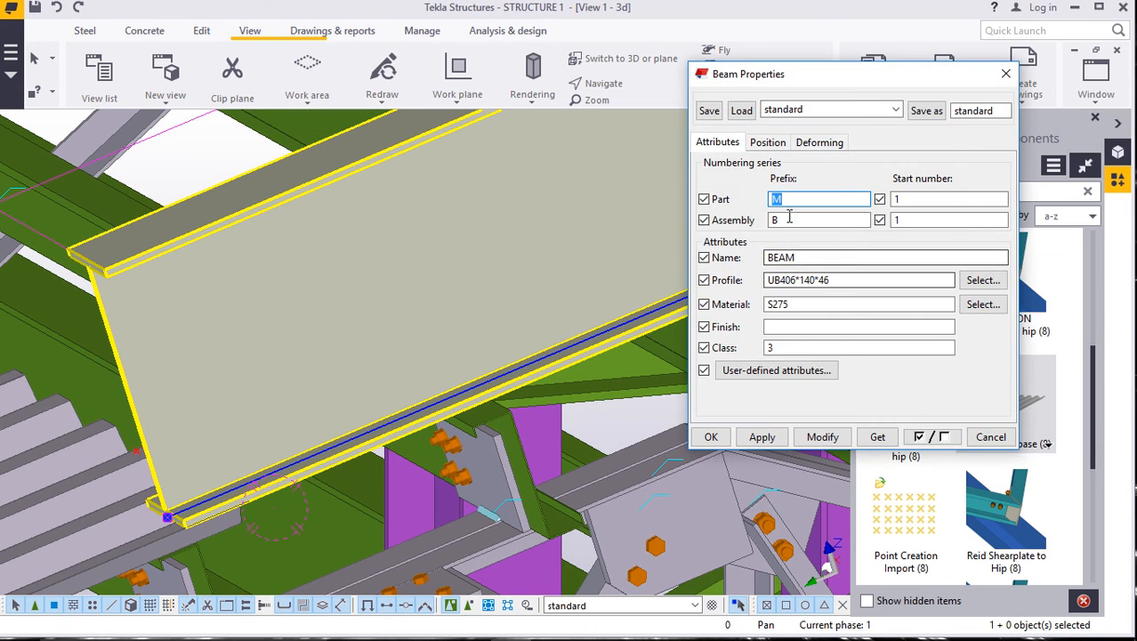
left_click(766, 144)
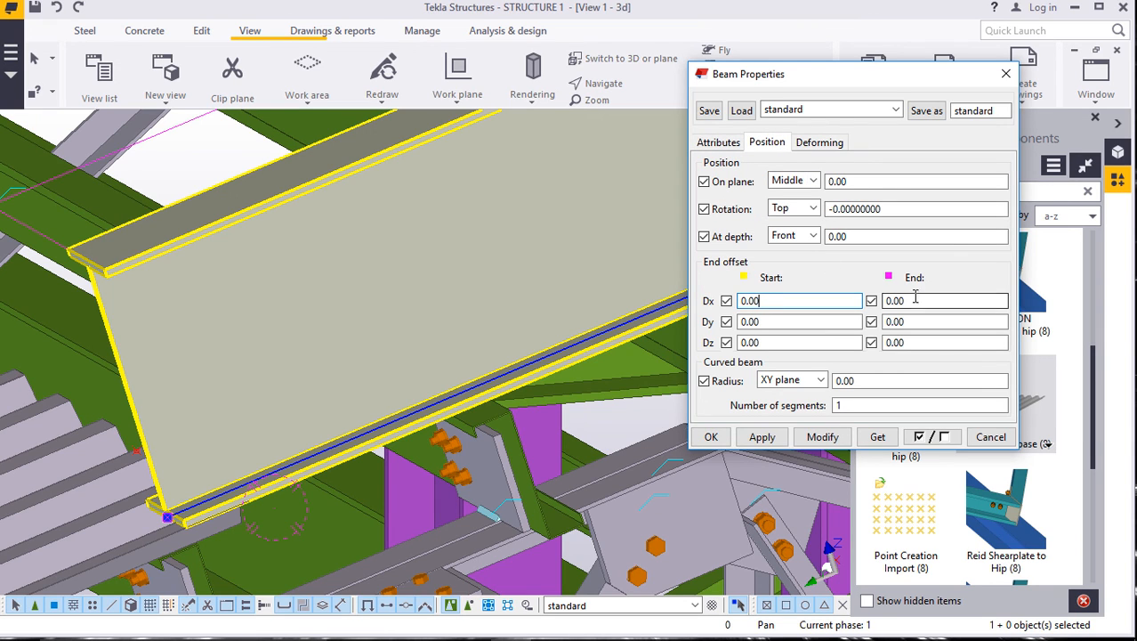
type("-500")
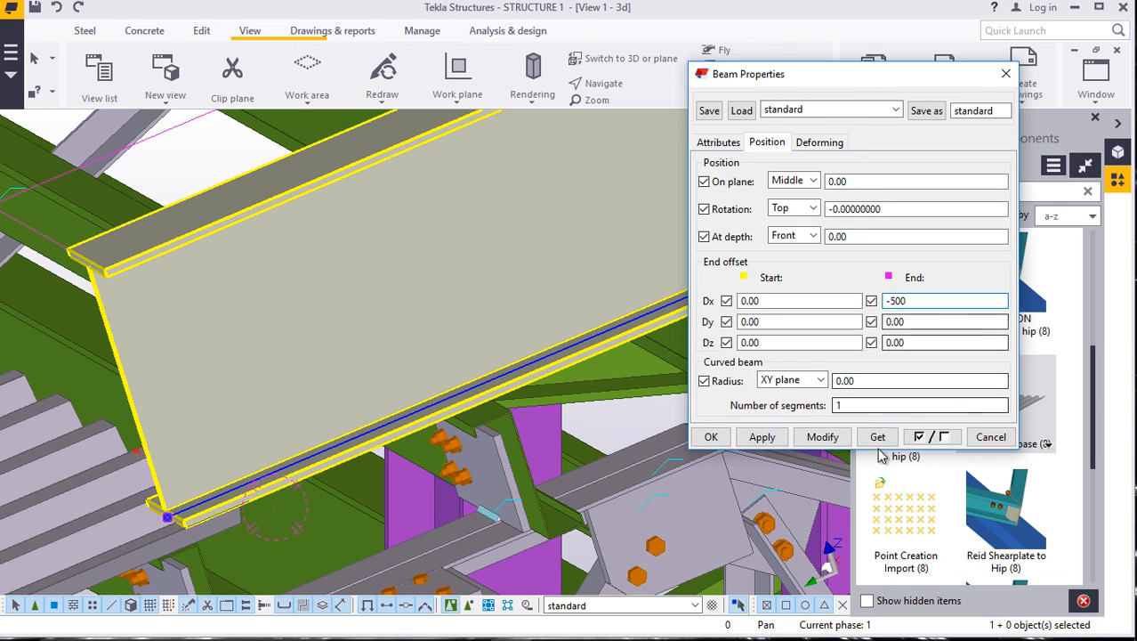
left_click(822, 437)
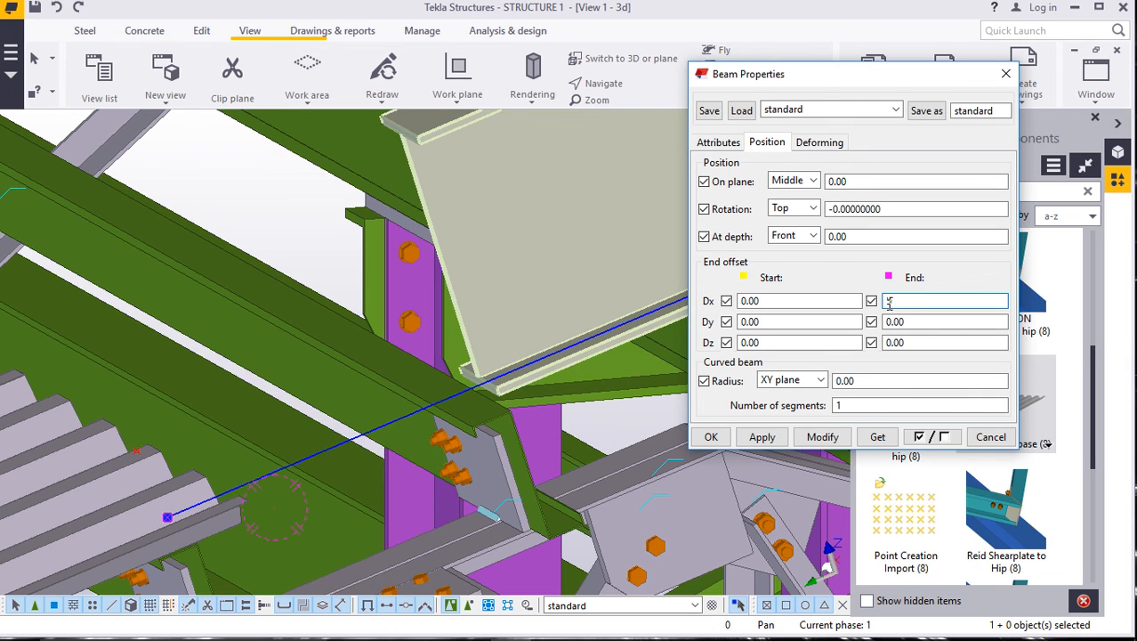
Set the beam's end Dx offset to 500 and its start Dx offset to -500, applying each to the beam.
type("500")
left_click(822, 437)
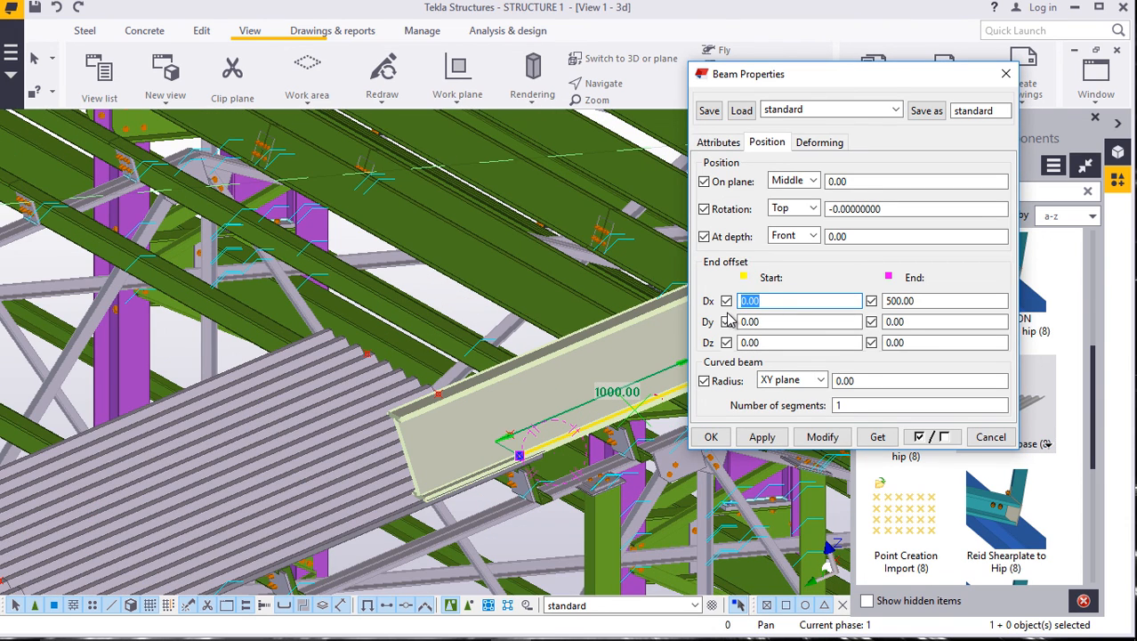
type("-500")
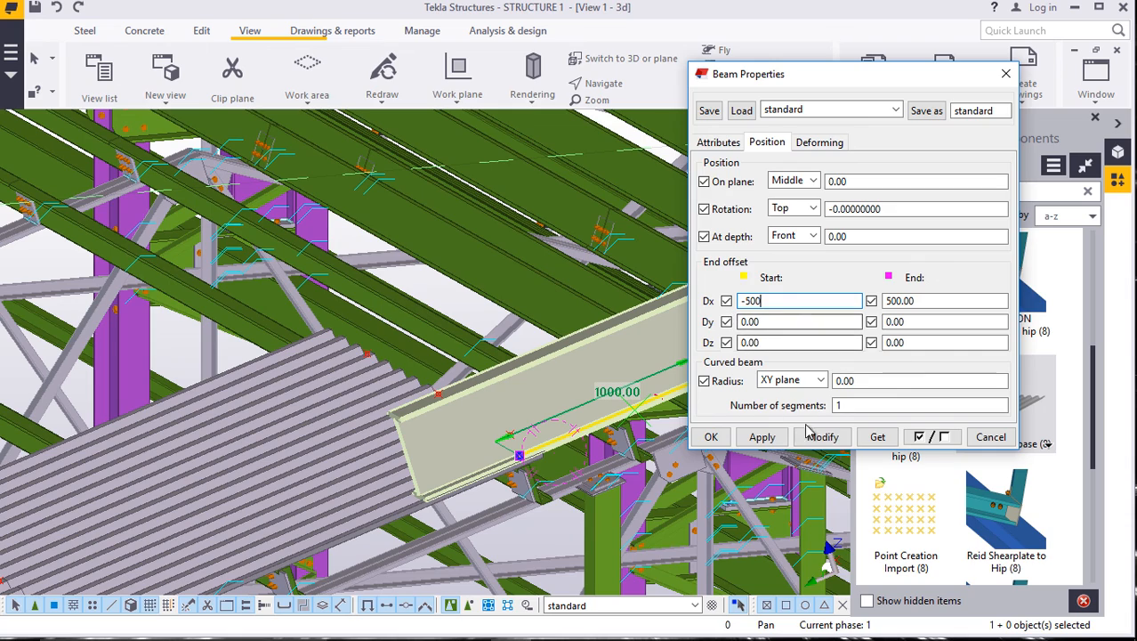
left_click(822, 437)
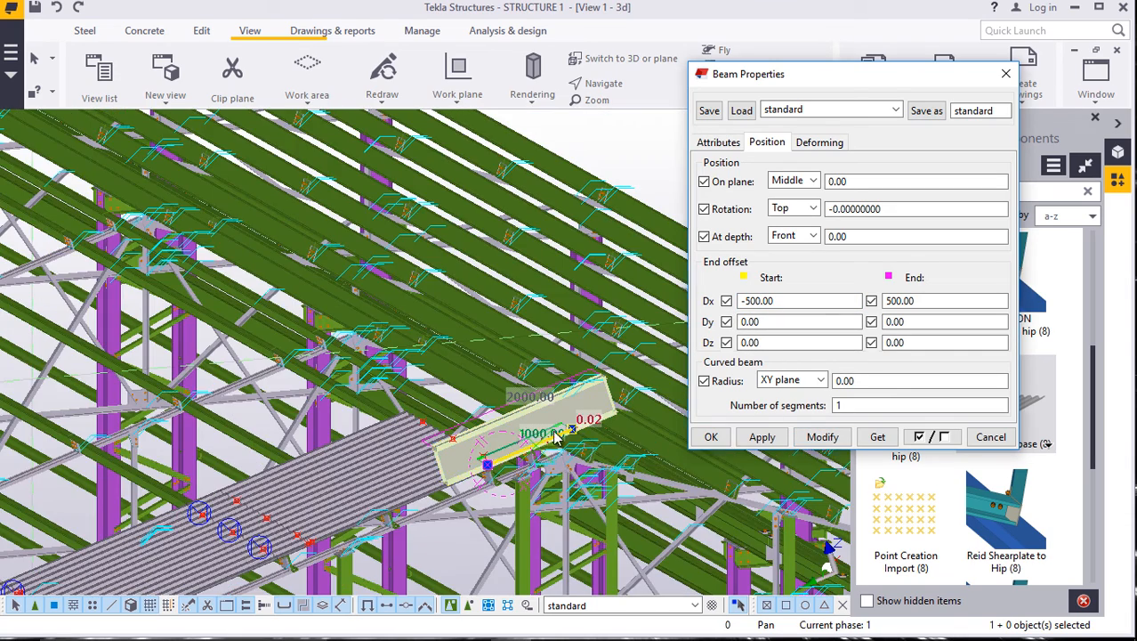
Set the beam's start Dx offset to 500 and apply it to the beam.
scroll(554, 436, "up", 5)
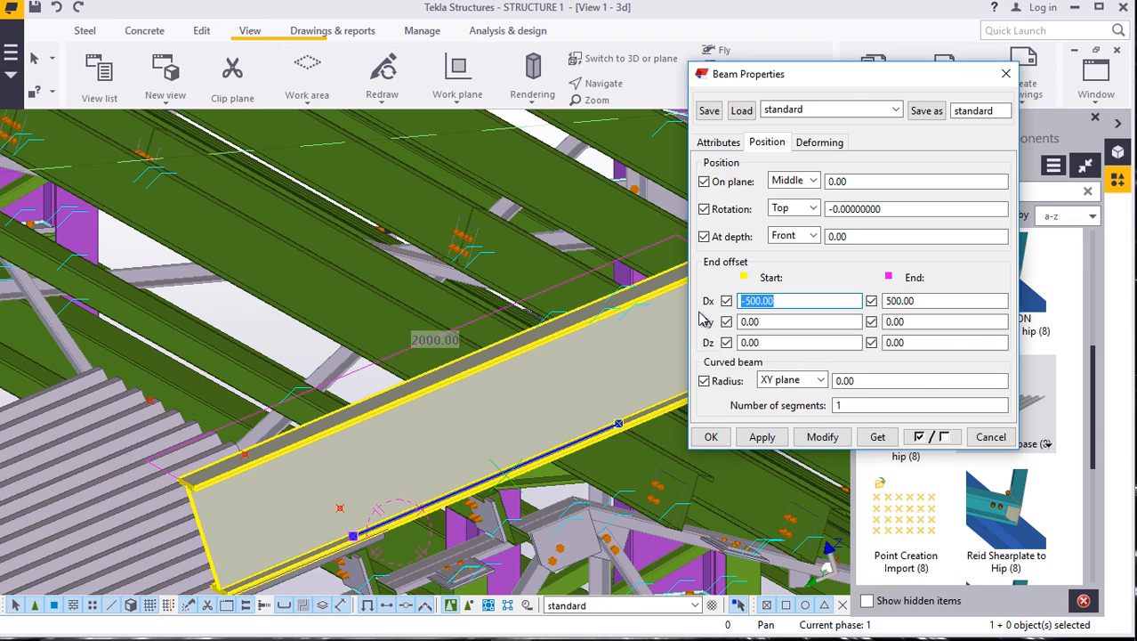
type("500")
left_click(822, 436)
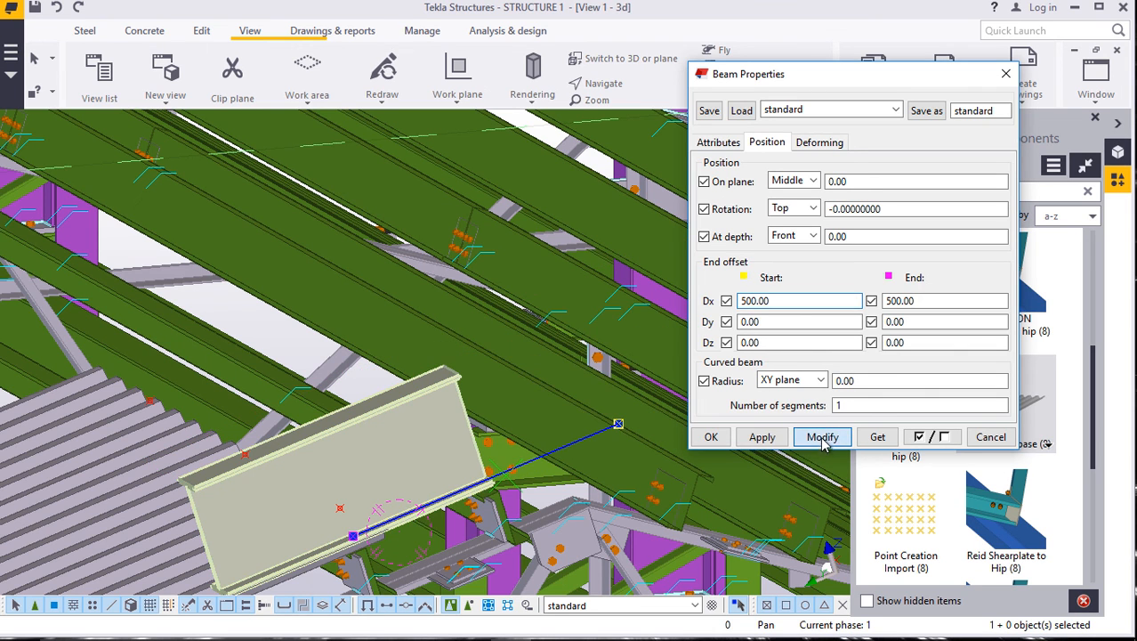
Set the beam's start Dx offset to 450 and apply it to the beam.
scroll(472, 498, "up", 4)
scroll(471, 498, "up", 3)
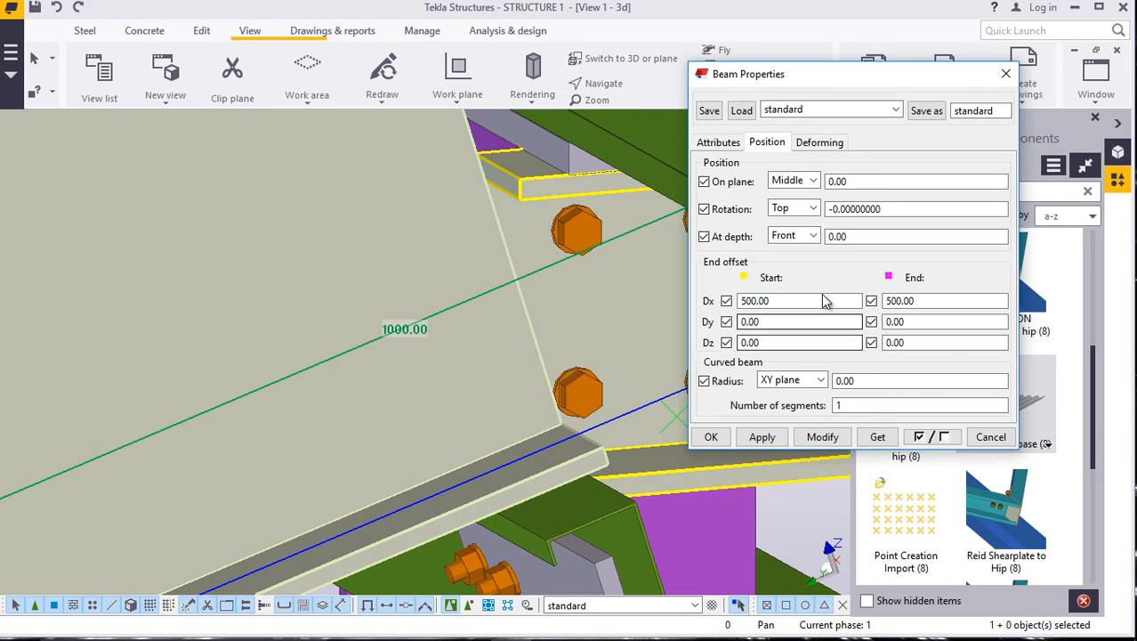
left_click(741, 307)
type("450")
left_click(822, 437)
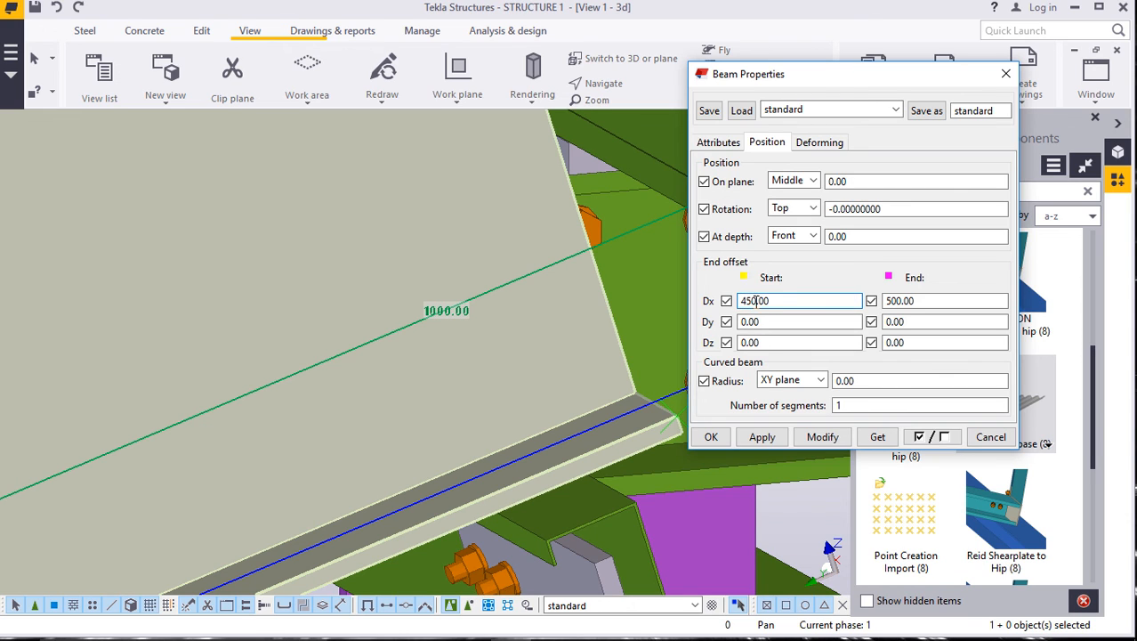
Try start Dx offsets of -450 and -400 on the beam, applying each value.
type("-")
left_click(822, 437)
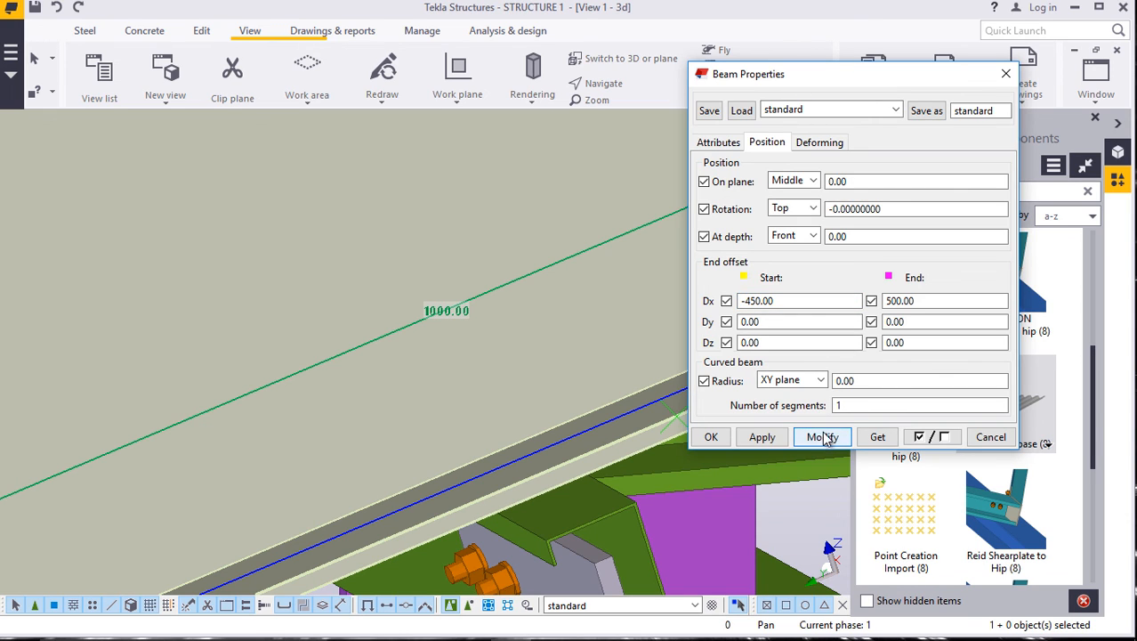
left_click_drag(806, 300, 745, 303)
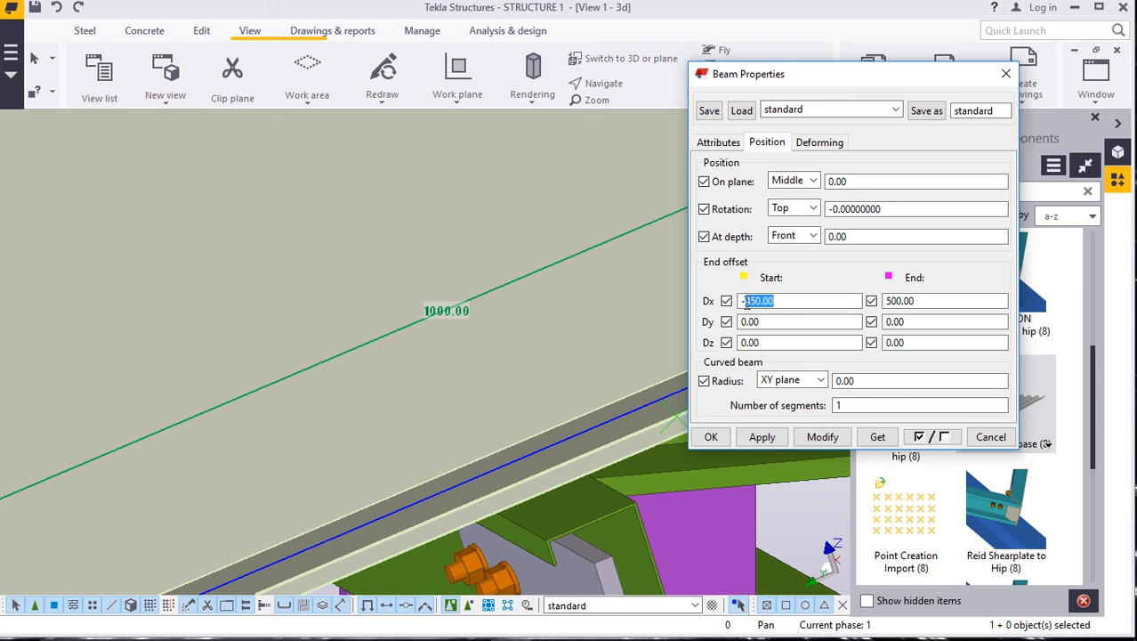
type("00.00")
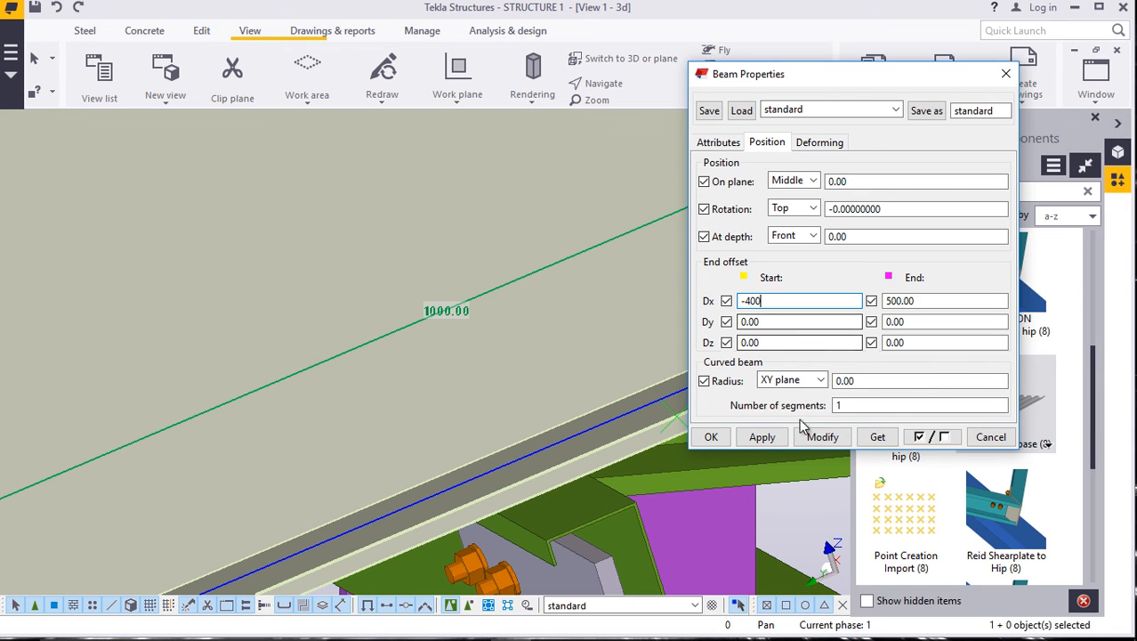
left_click(711, 437)
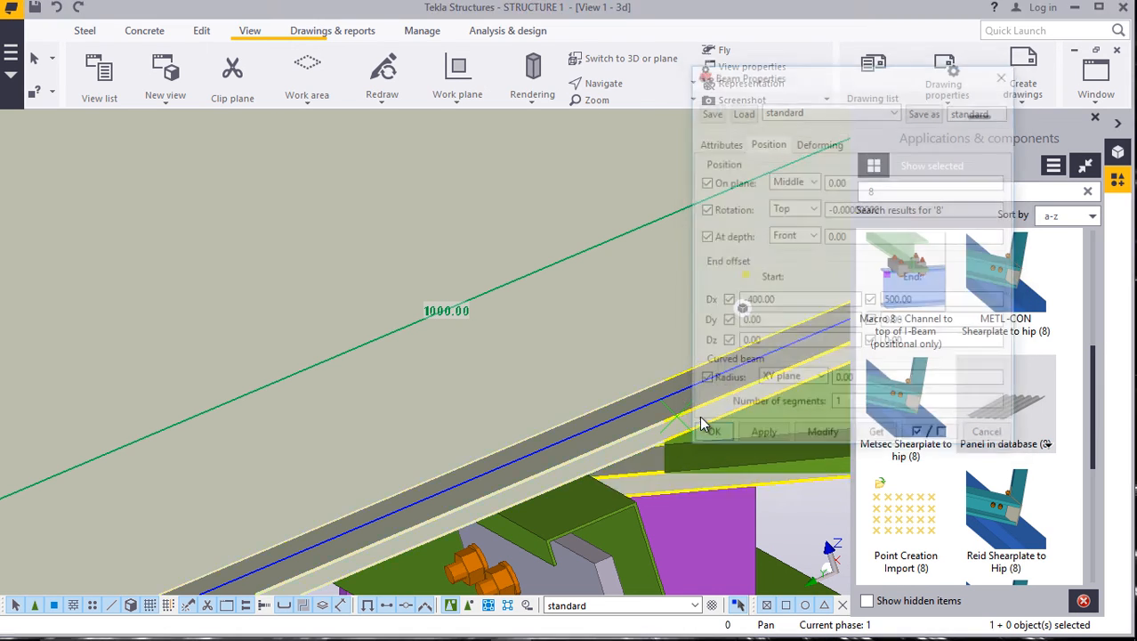
Undo the two negative start Dx offset changes and inspect the beam's end above the purlin.
scroll(578, 396, "down", 5)
scroll(657, 369, "up", 1)
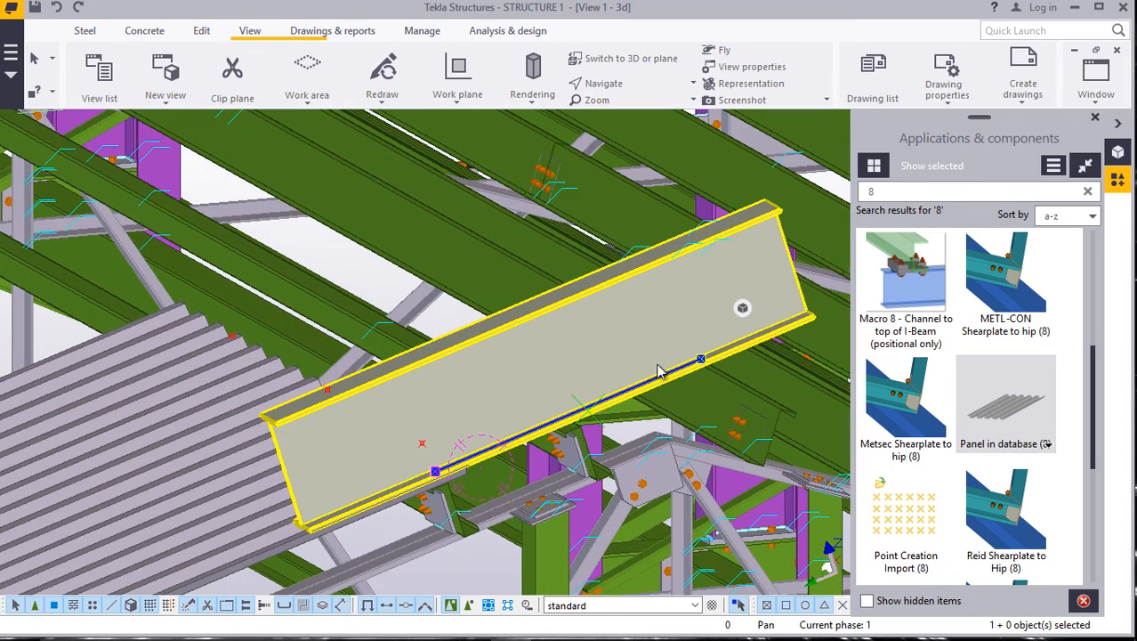
left_click(59, 8)
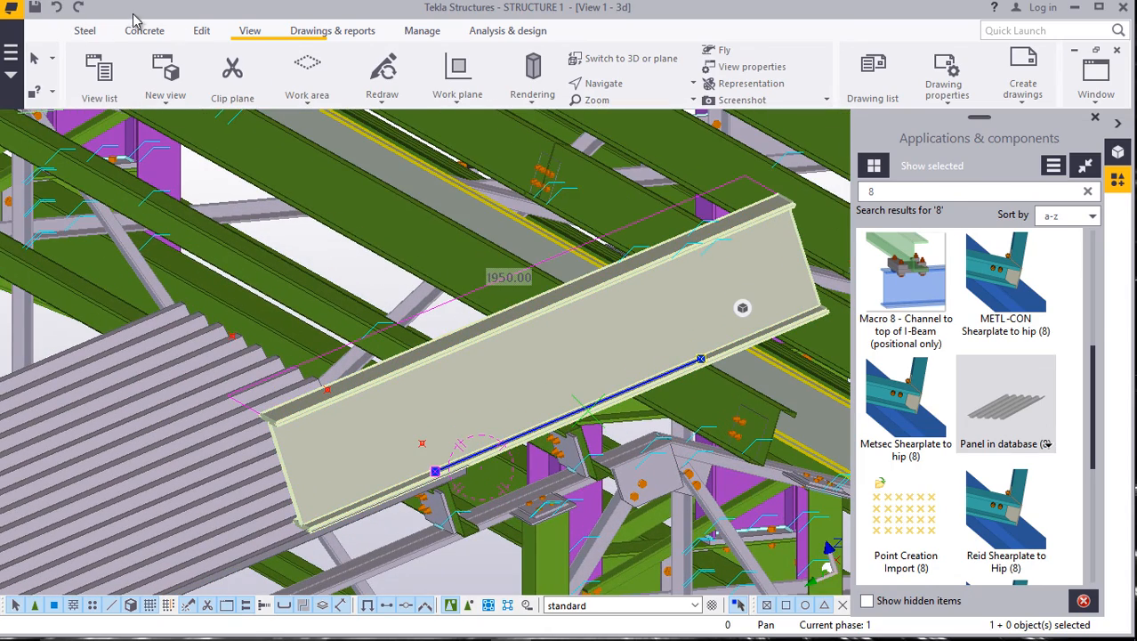
left_click(58, 8)
scroll(623, 426, "up", 4)
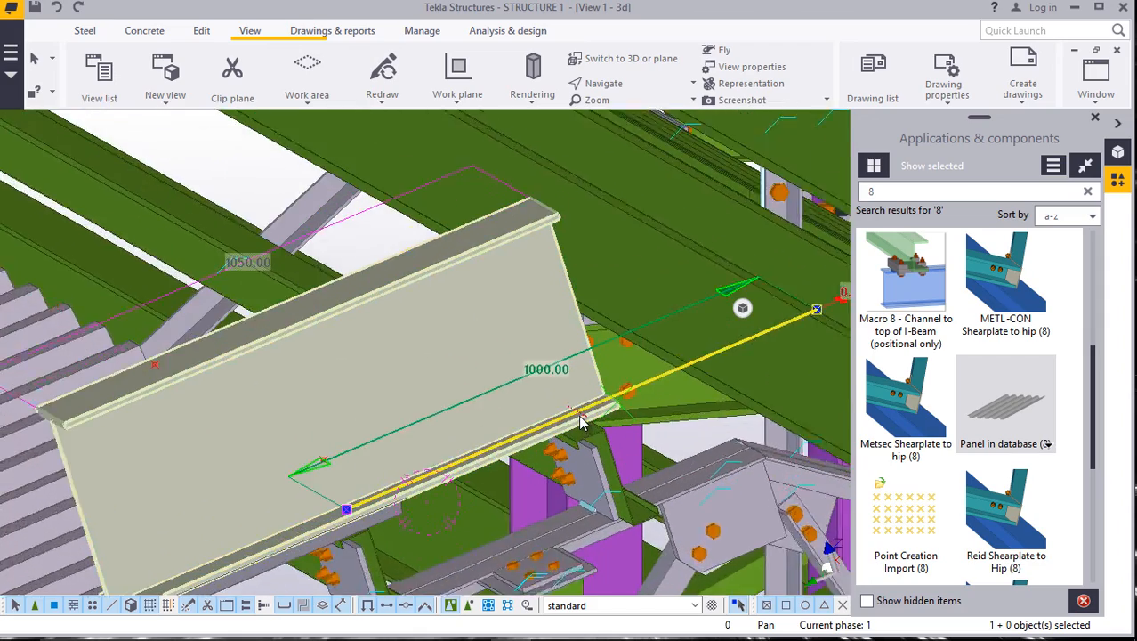
scroll(623, 426, "up", 2)
scroll(575, 374, "down", 4)
scroll(579, 377, "up", 4)
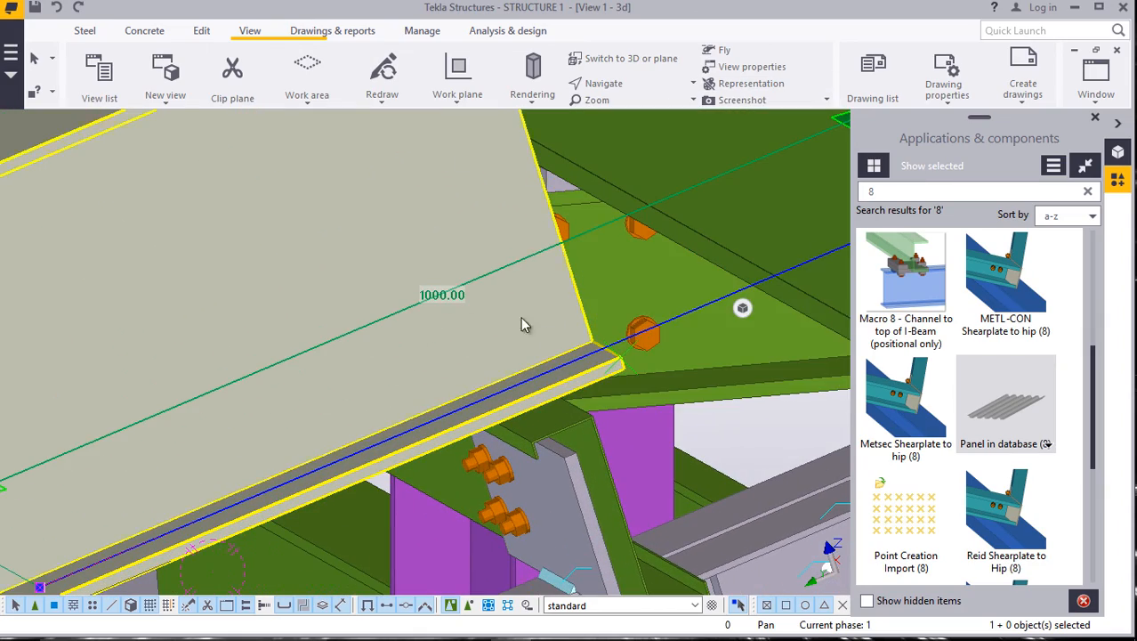
Try a start Dx offset of -350 on the beam and replace it with 350, applying each value.
double_click(509, 307)
scroll(503, 306, "down", 3)
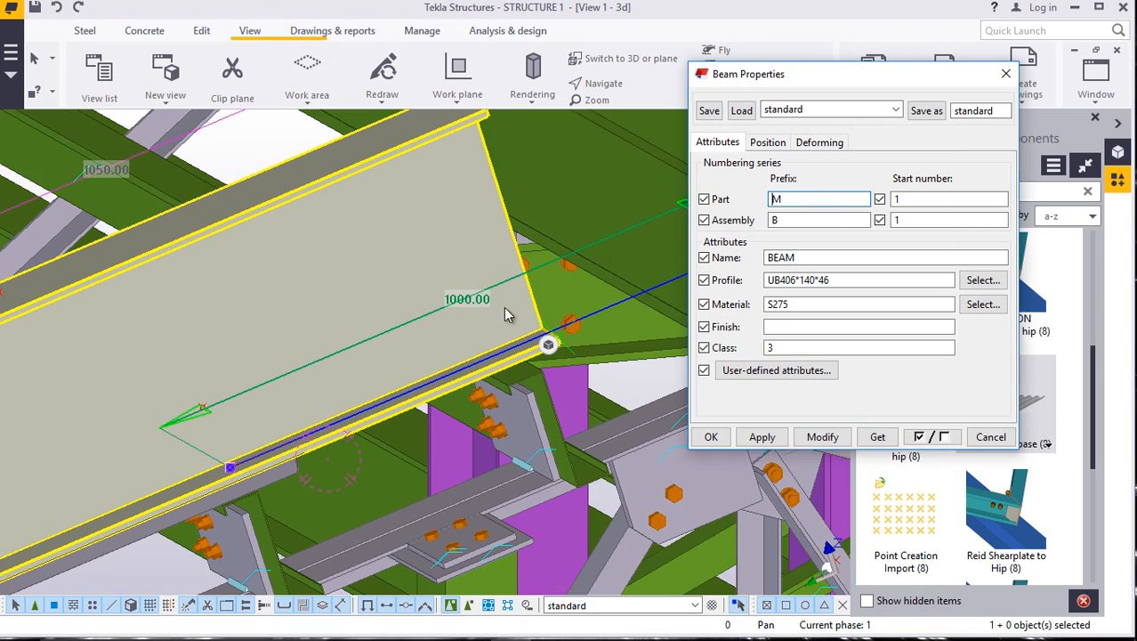
left_click(767, 142)
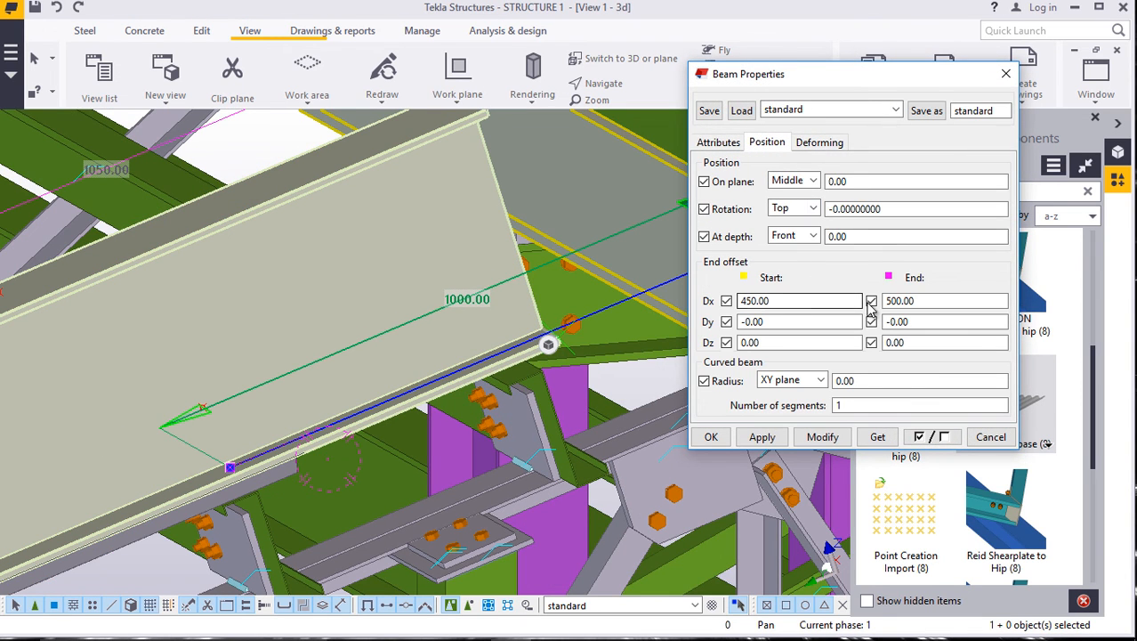
left_click(742, 297)
type("350")
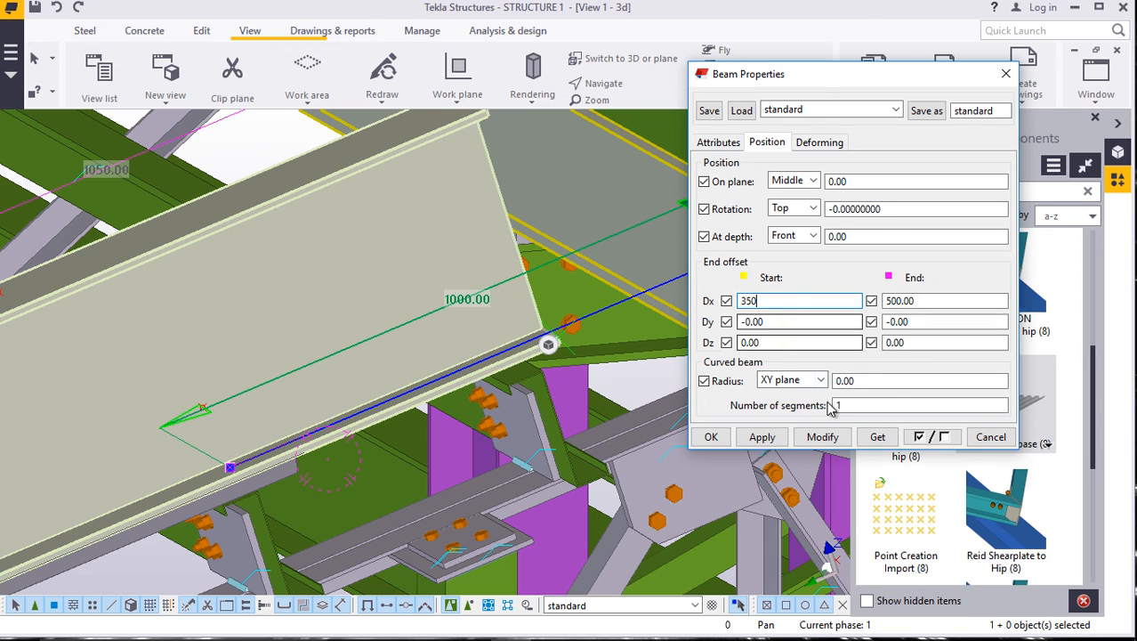
left_click(823, 436)
left_click(742, 301)
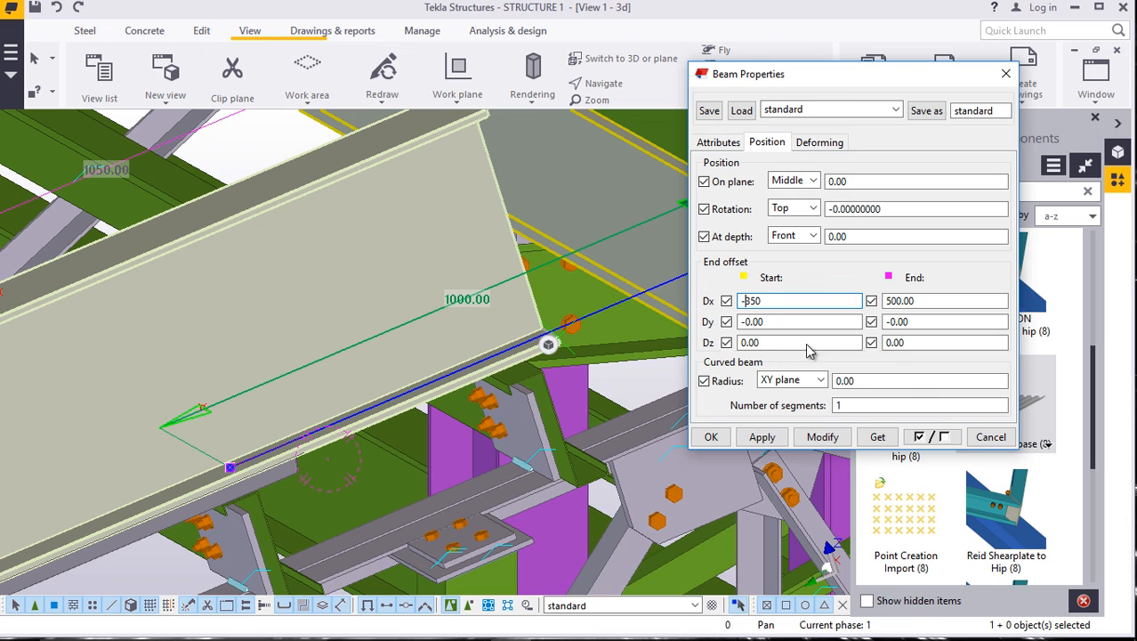
type("-")
left_click(818, 436)
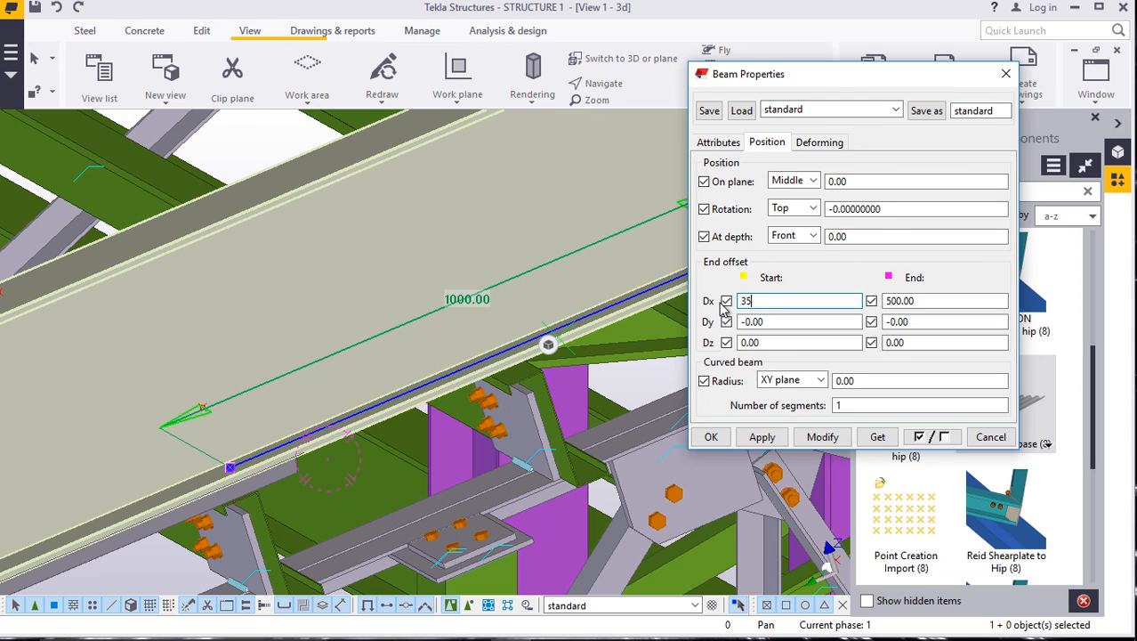
left_click(820, 436)
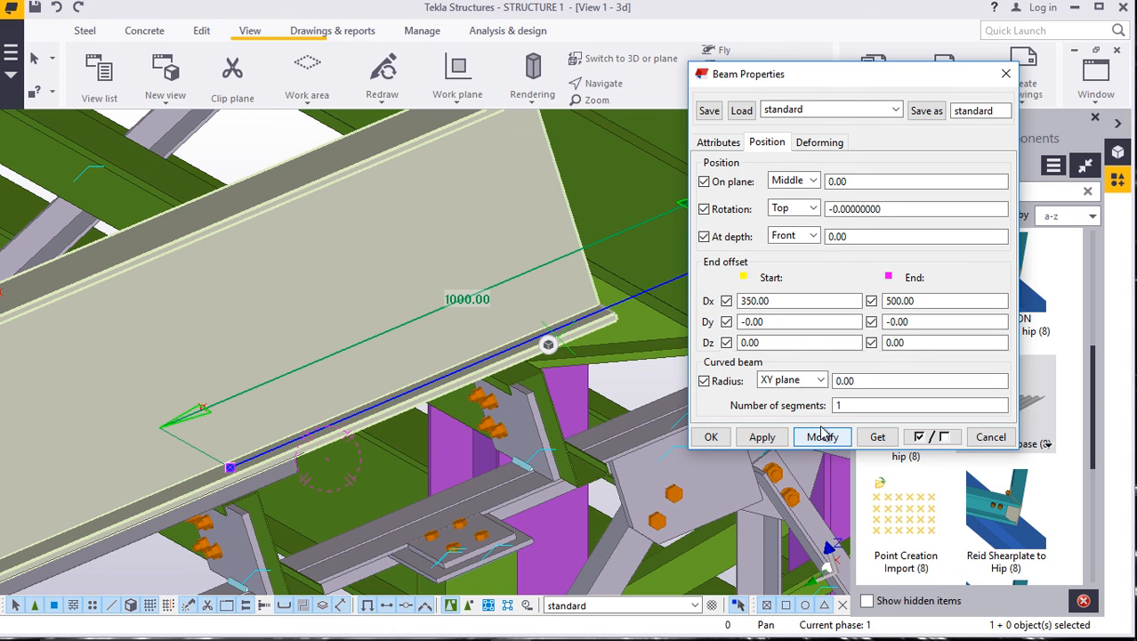
Try start Dx offsets of 300 and -300 on the beam, applying each value.
left_click_drag(771, 300, 752, 302)
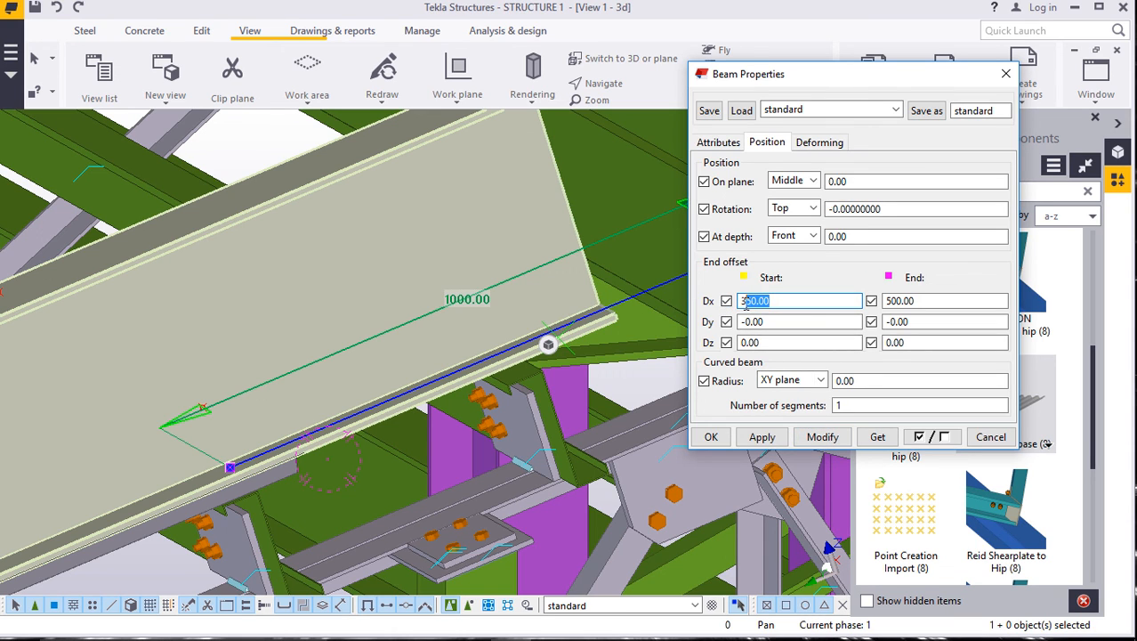
type("00.00")
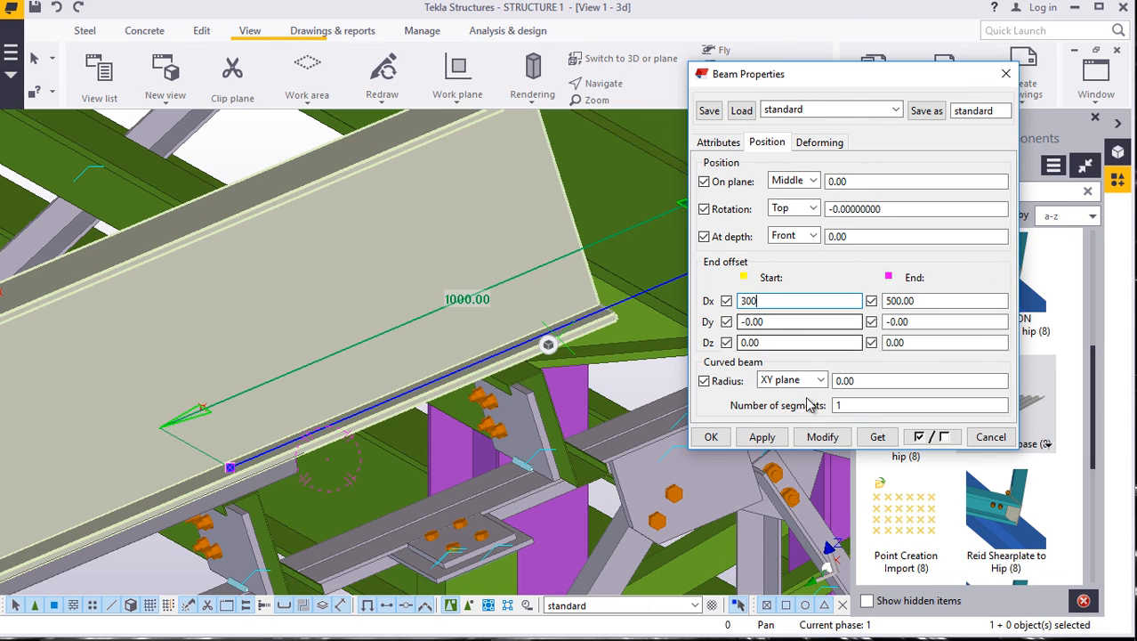
left_click(821, 436)
left_click(750, 300)
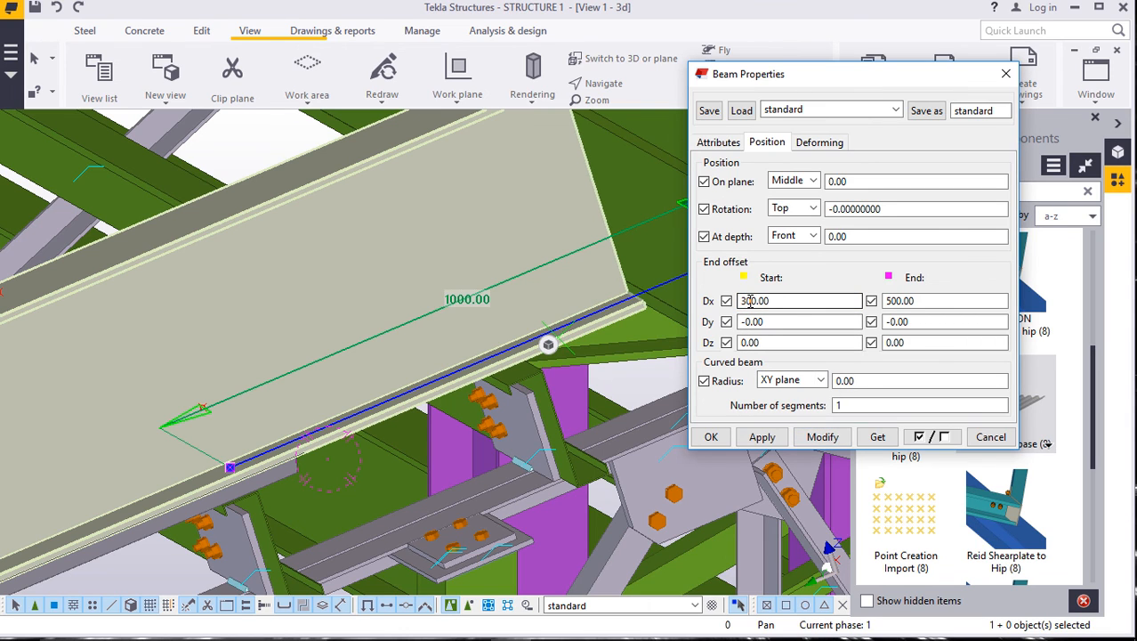
type("-")
left_click(820, 436)
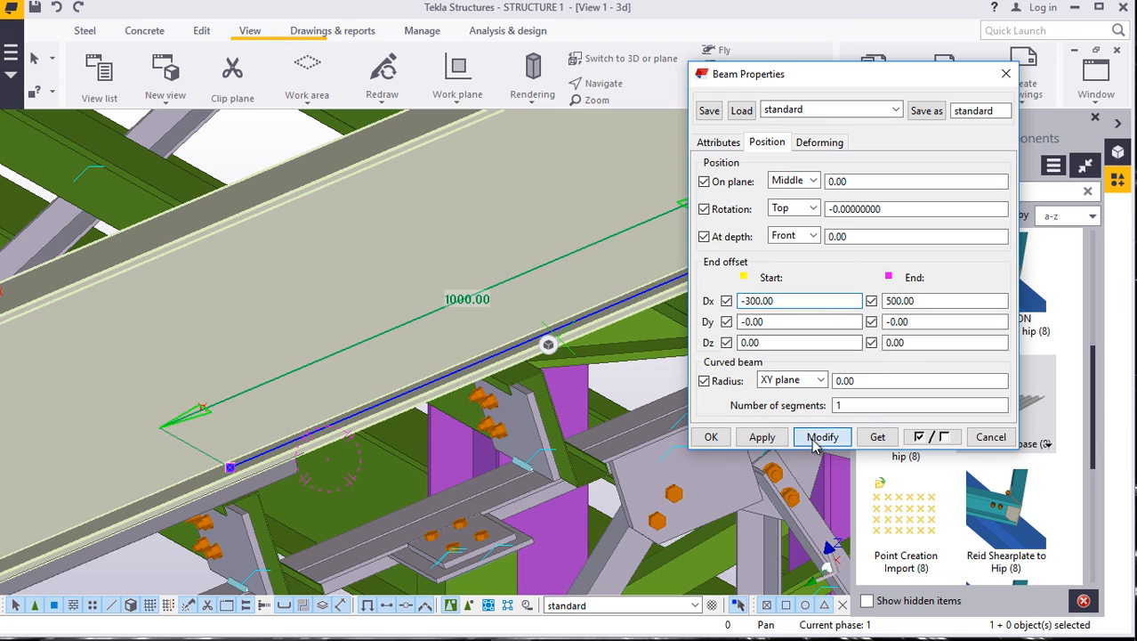
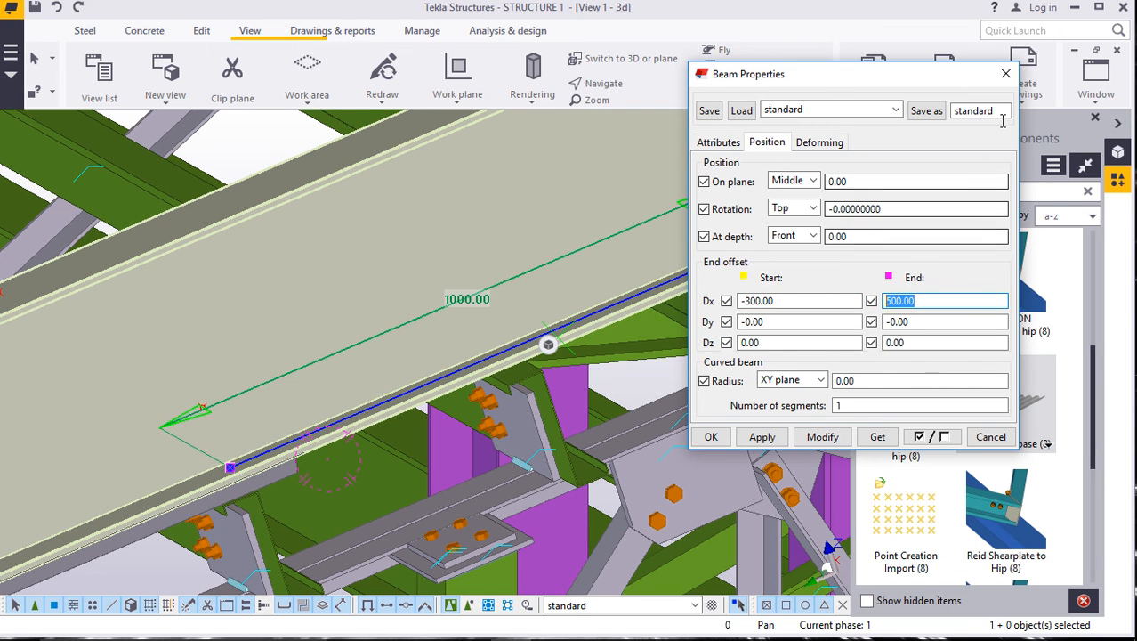
Close the beam's properties and undo the 300 and -300 start Dx offset changes.
left_click(1006, 74)
left_click(58, 9)
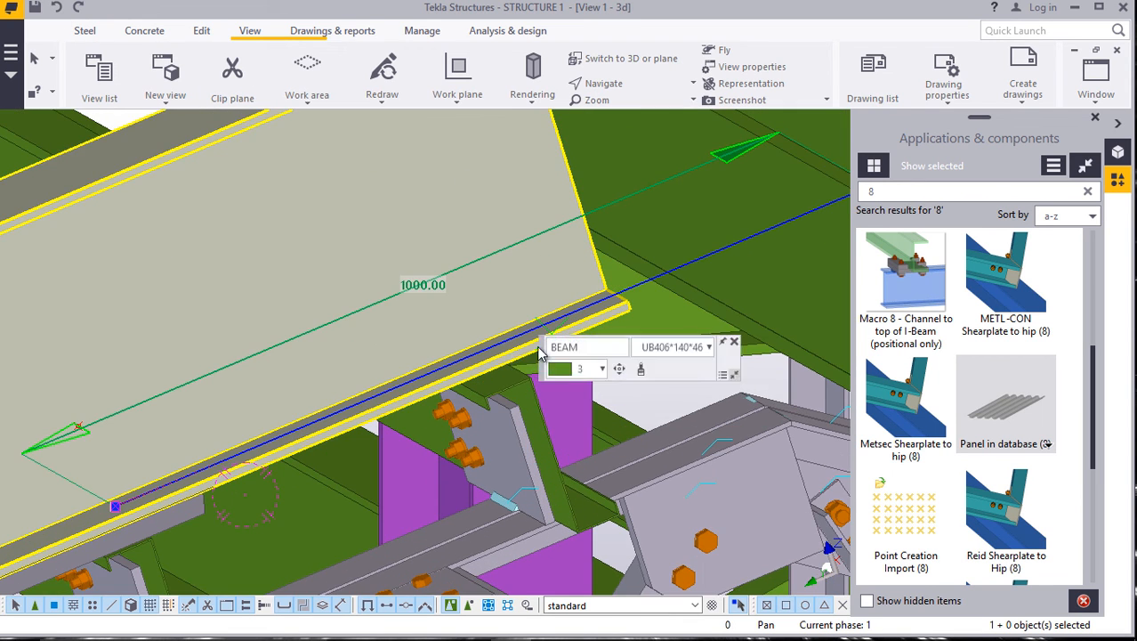
scroll(578, 342, "up", 5)
middle_click_drag(433, 403, 459, 123, "ctrl")
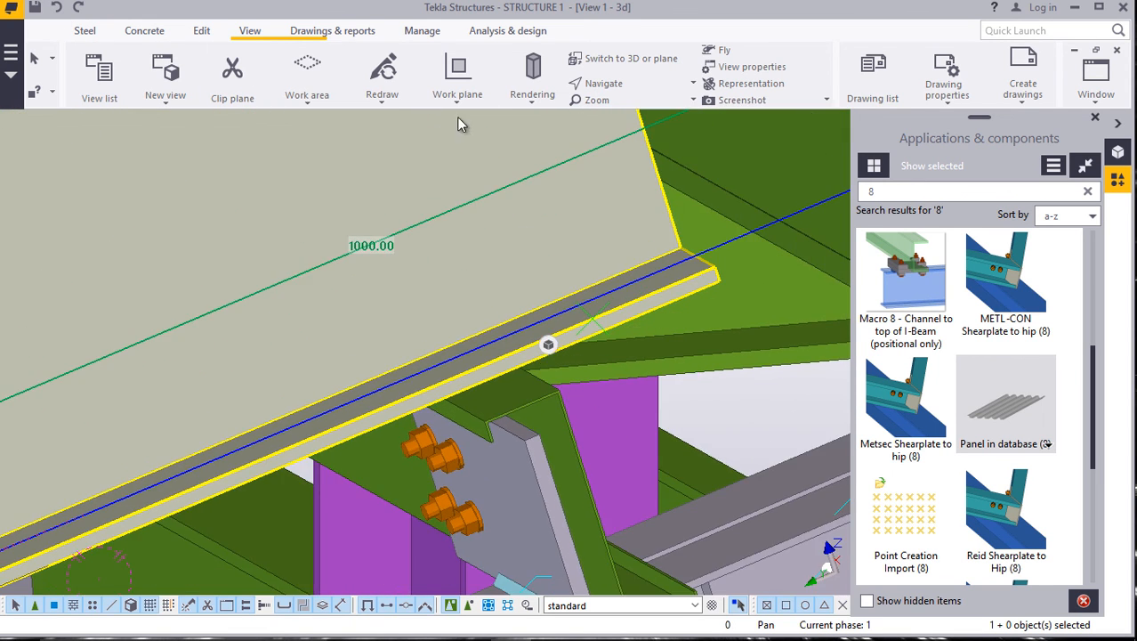
Place a point at the midpoint of the purlin's top flange end edge, just below the beam, and end the point command.
left_click(201, 30)
left_click(939, 100)
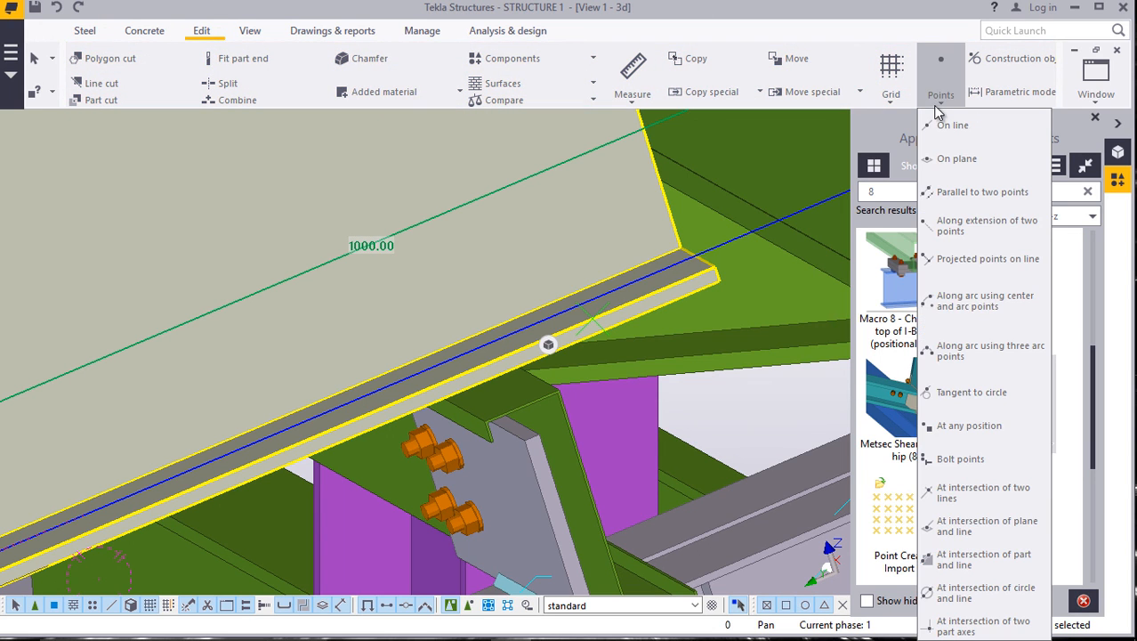
left_click(943, 425)
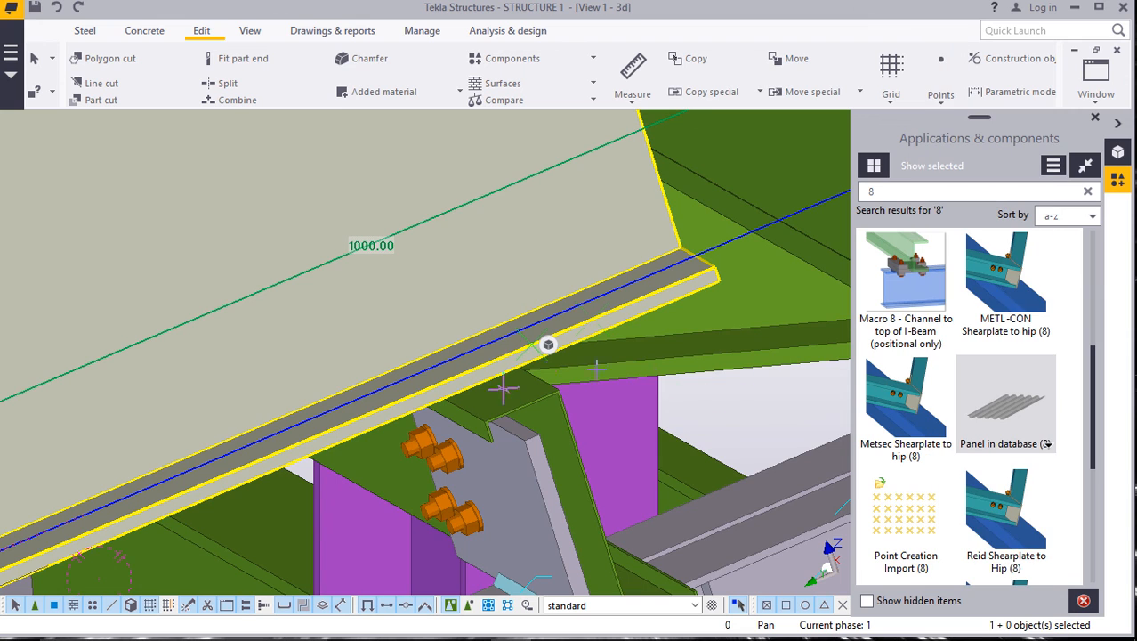
scroll(465, 383, "up", 4)
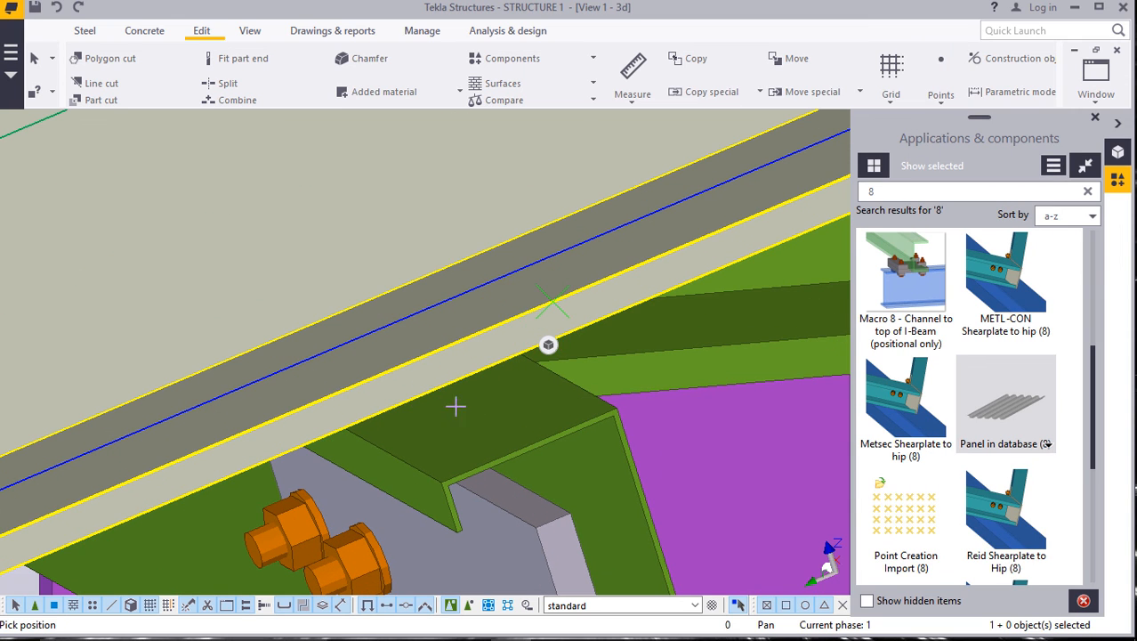
scroll(527, 445, "up", 3)
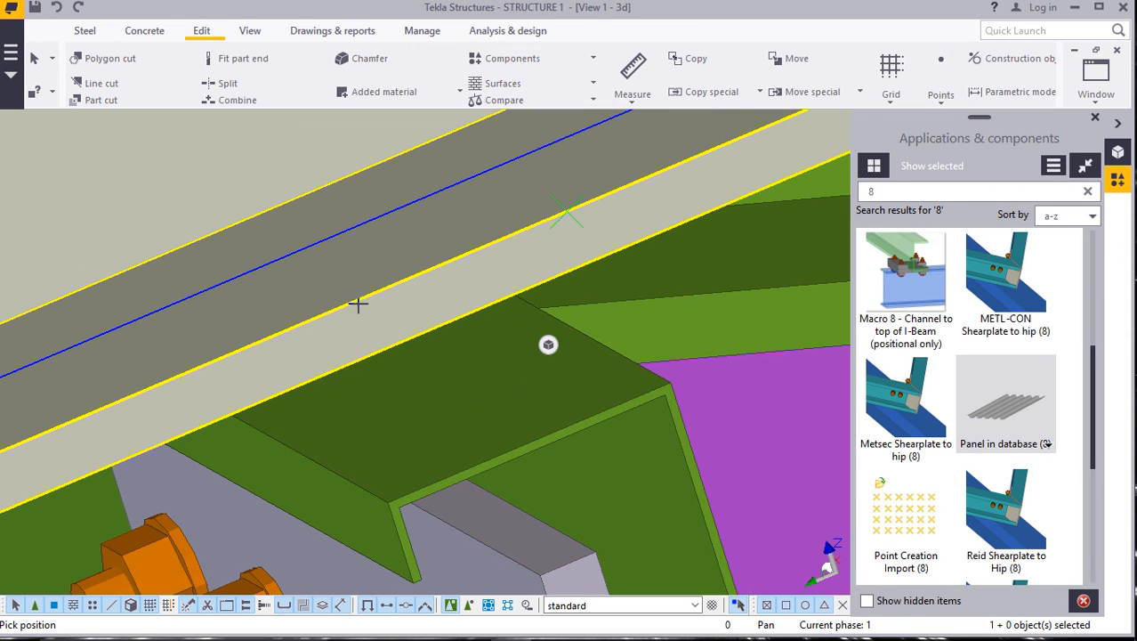
scroll(529, 440, "up", 2)
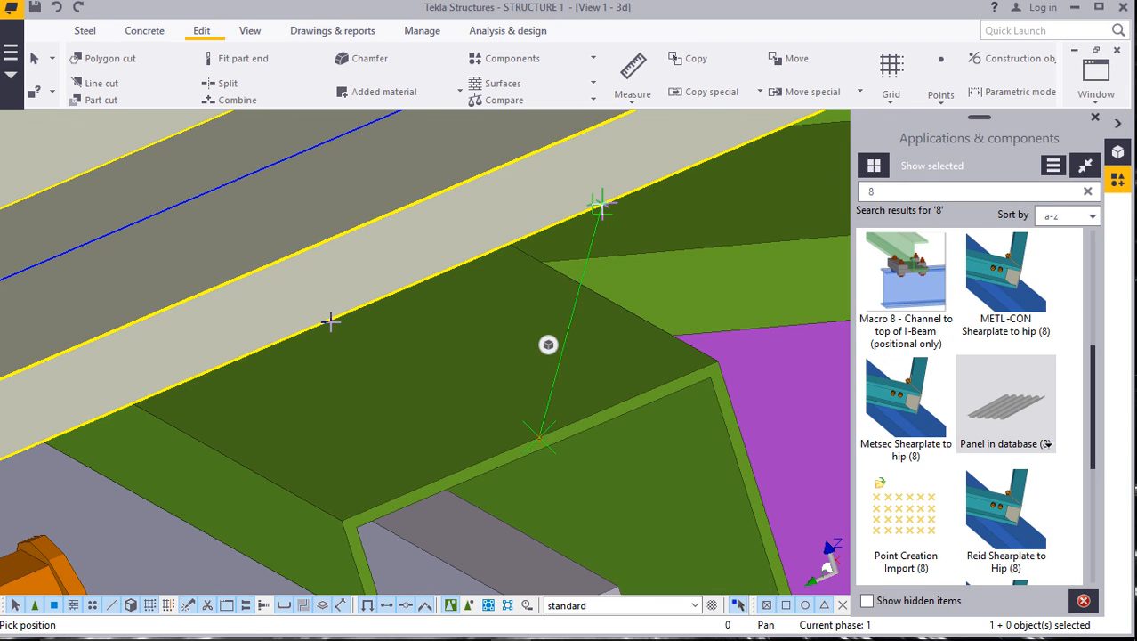
scroll(371, 324, "down", 2)
scroll(321, 320, "down", 2)
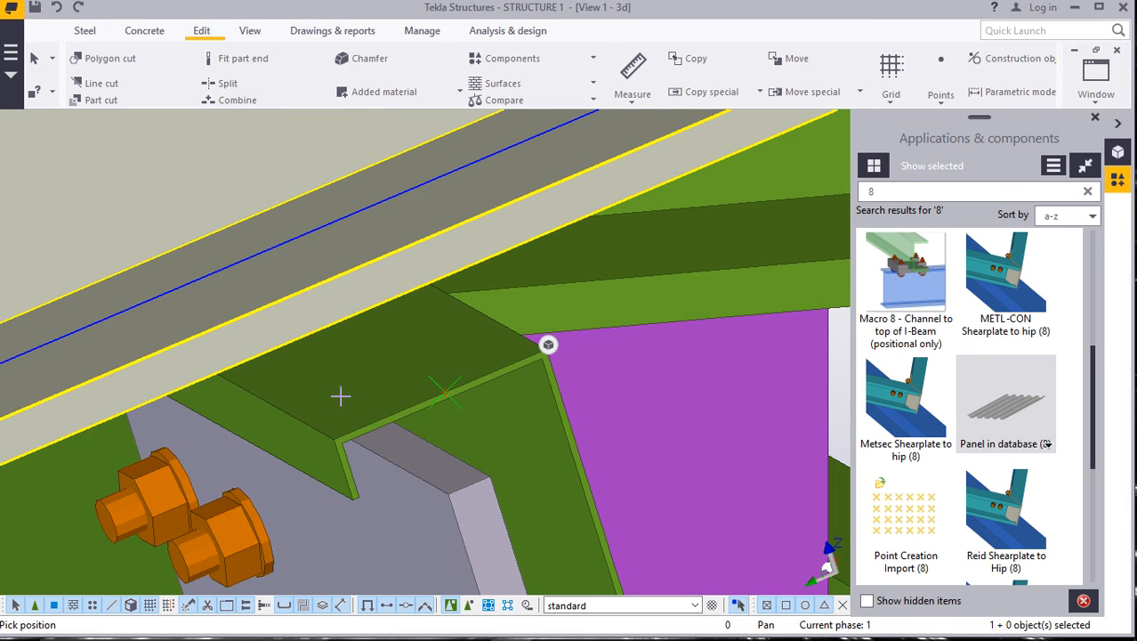
scroll(331, 338, "up", 3)
scroll(363, 426, "down", 3)
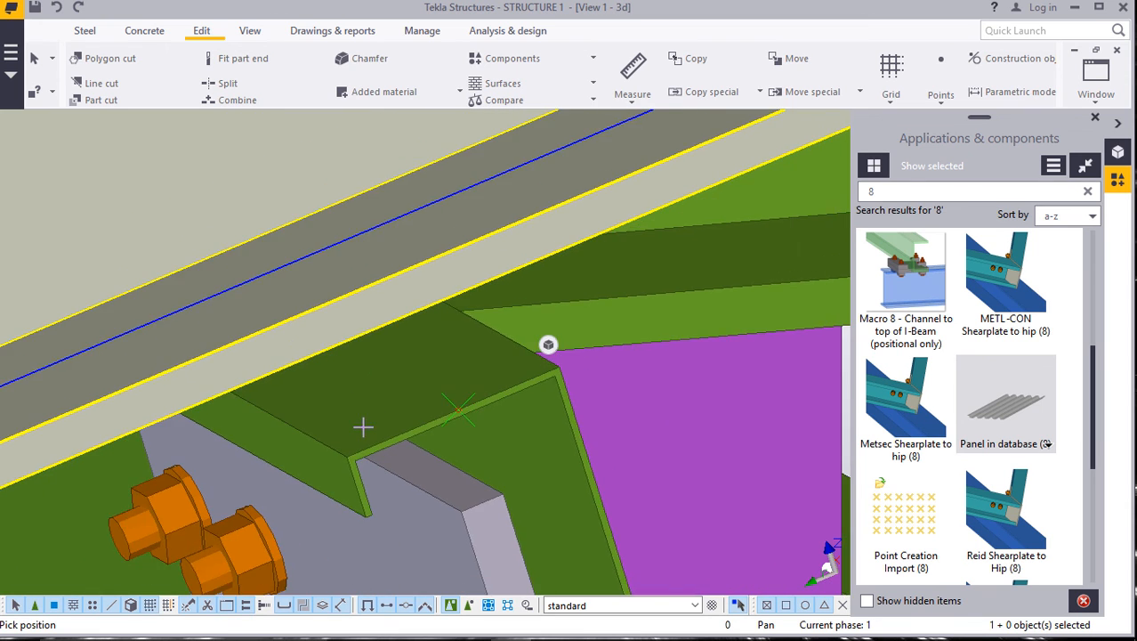
scroll(368, 436, "down", 3)
right_click(299, 264)
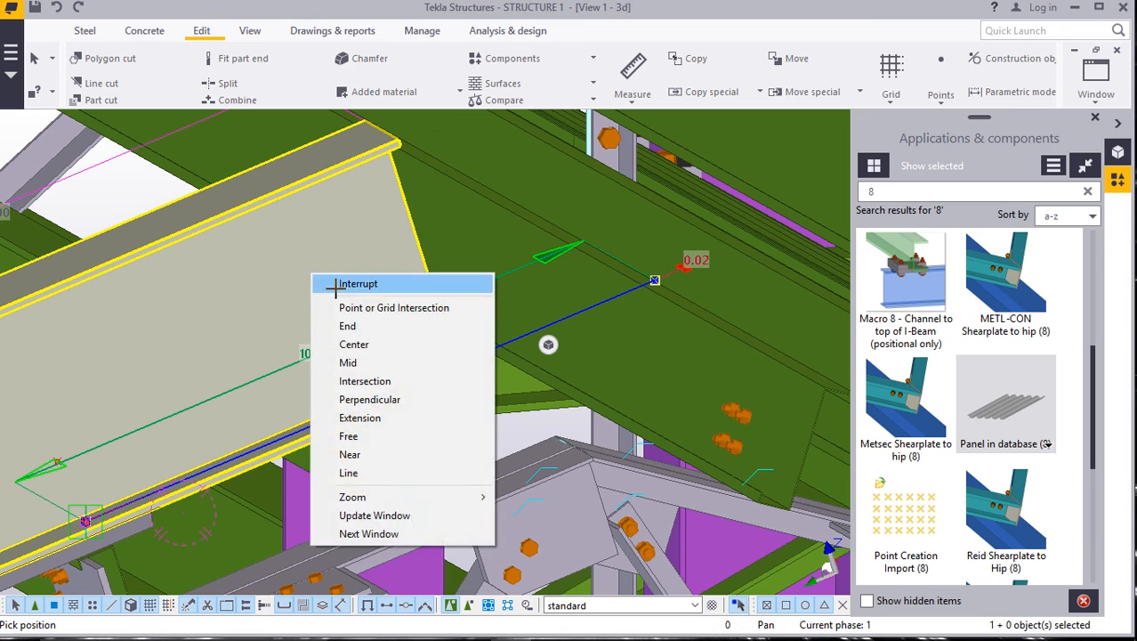
left_click(316, 284)
scroll(225, 194, "up", 2)
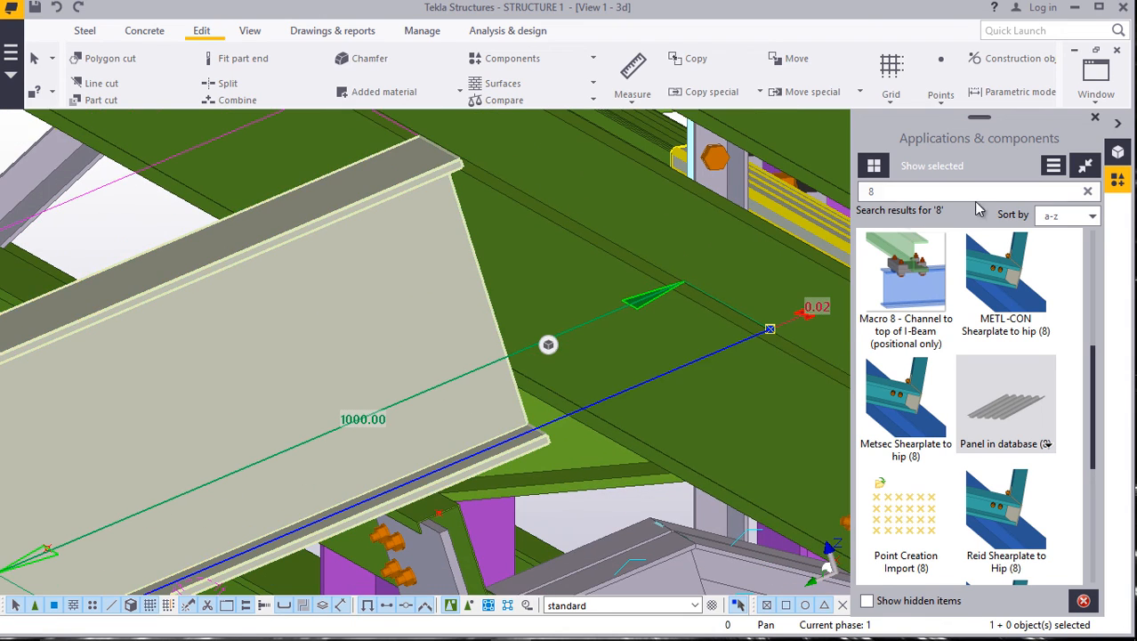
Close the component catalog and place points at both corners of the top flange at the reference beam's end, ending the point command.
left_click(1093, 125)
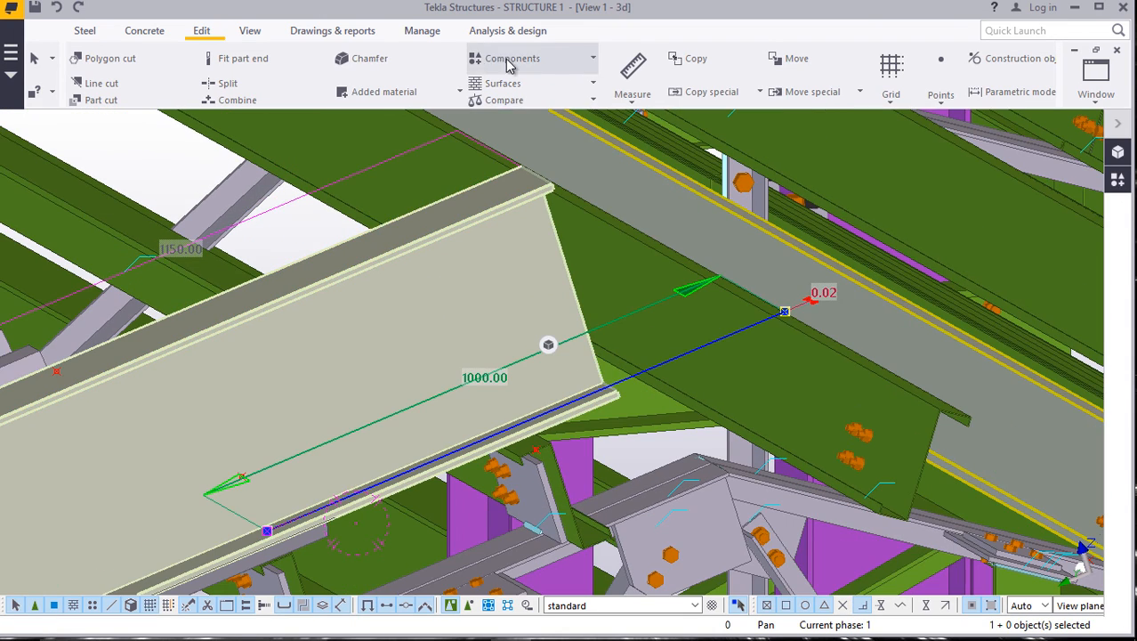
left_click(250, 31)
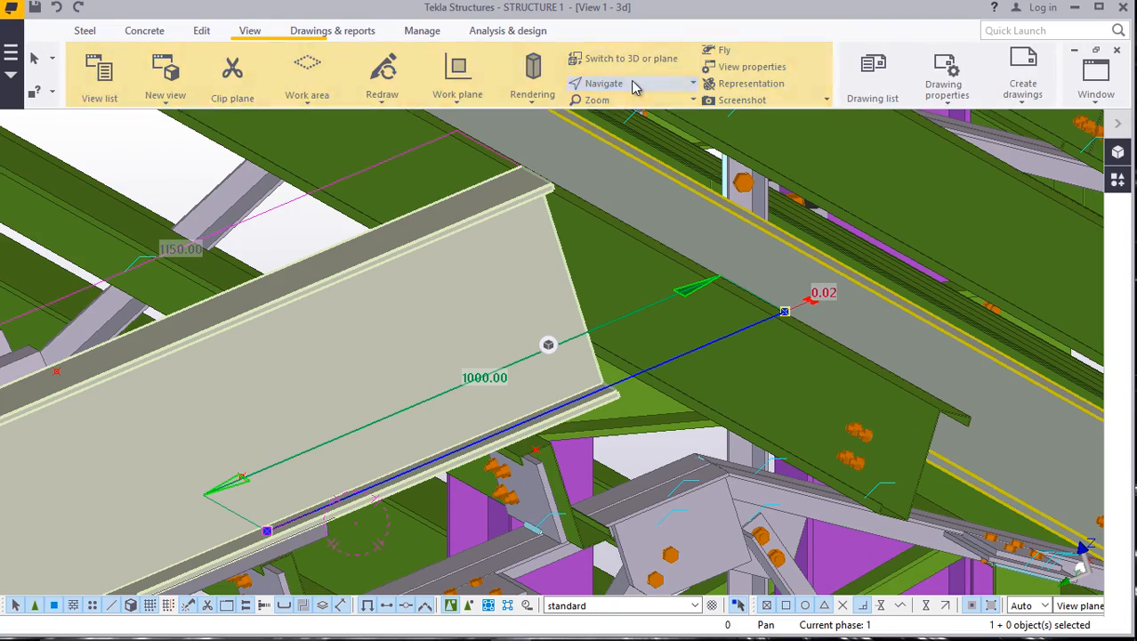
middle_click_drag(464, 314, 783, 428, "ctrl")
scroll(345, 178, "up", 7)
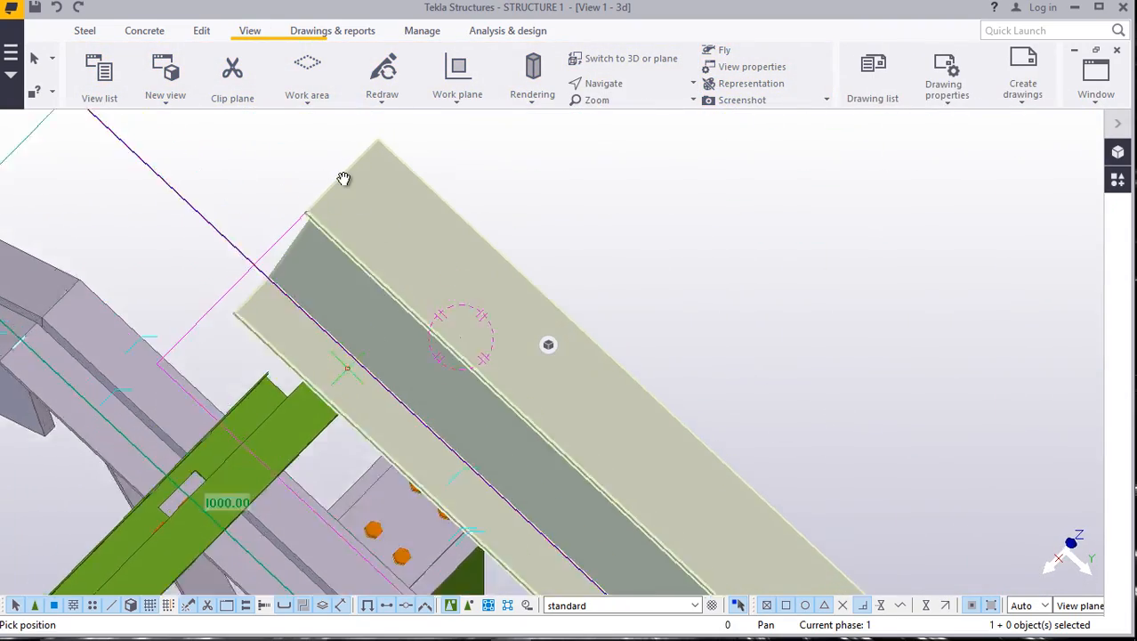
right_click(585, 172)
left_click(611, 186)
scroll(436, 158, "up", 1)
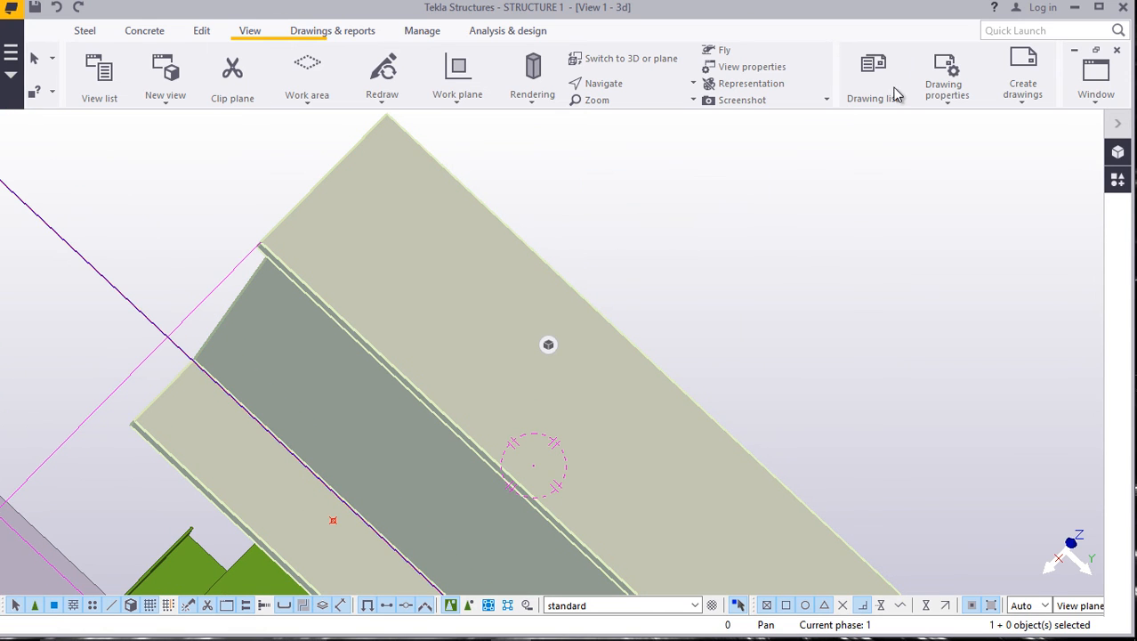
left_click(202, 30)
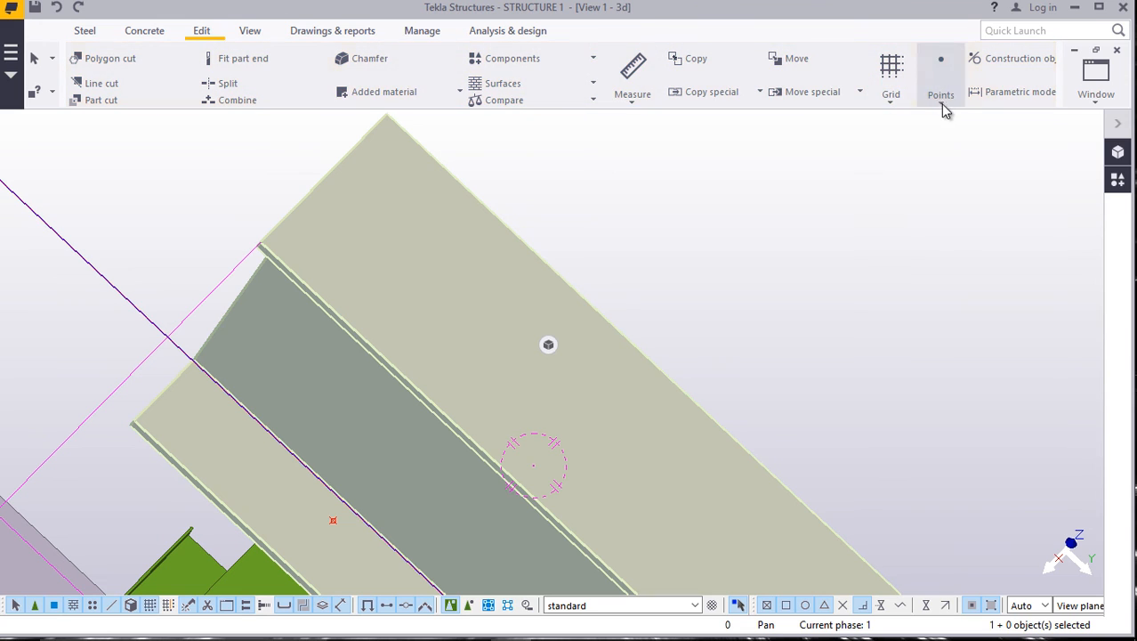
left_click(940, 99)
left_click(970, 425)
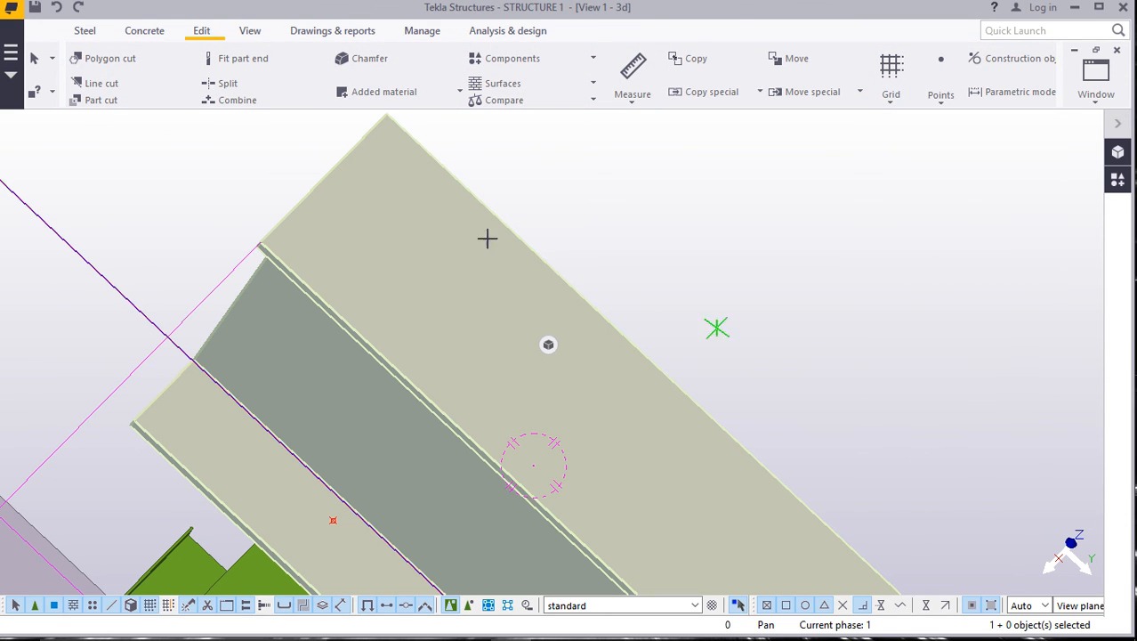
scroll(259, 249, "up", 2)
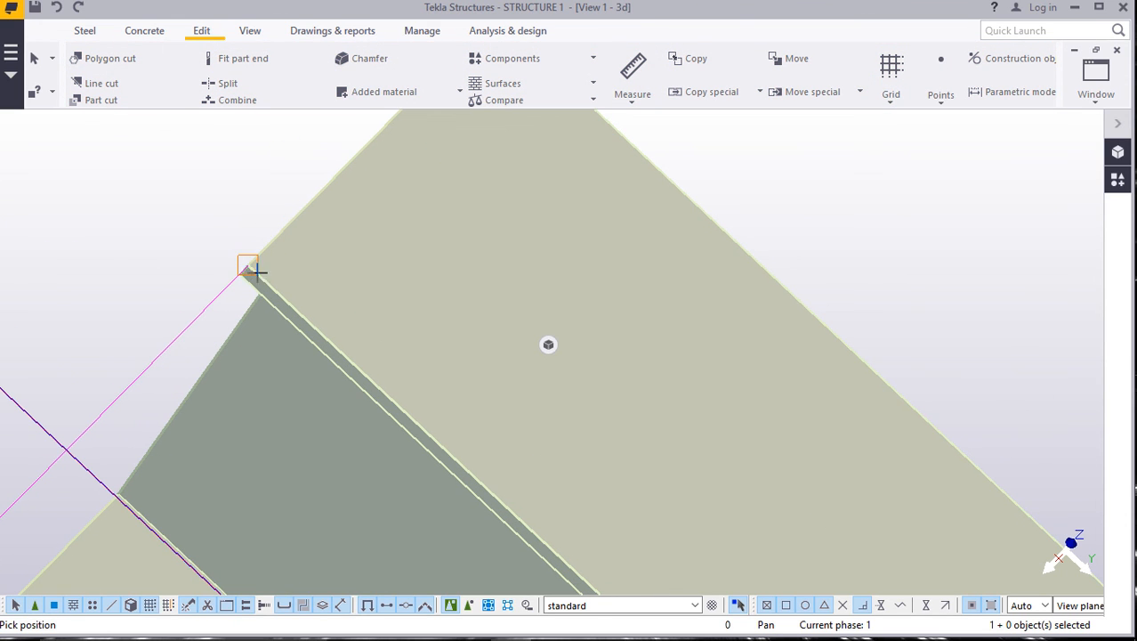
left_click(254, 271)
scroll(267, 284, "down", 3)
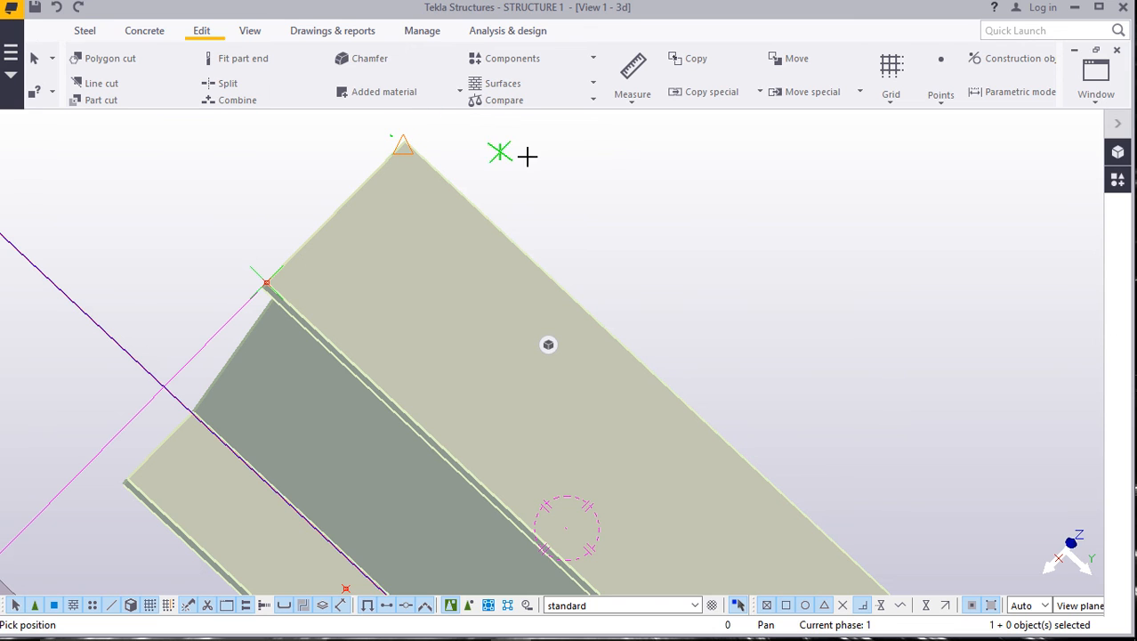
right_click(527, 157)
left_click(570, 170)
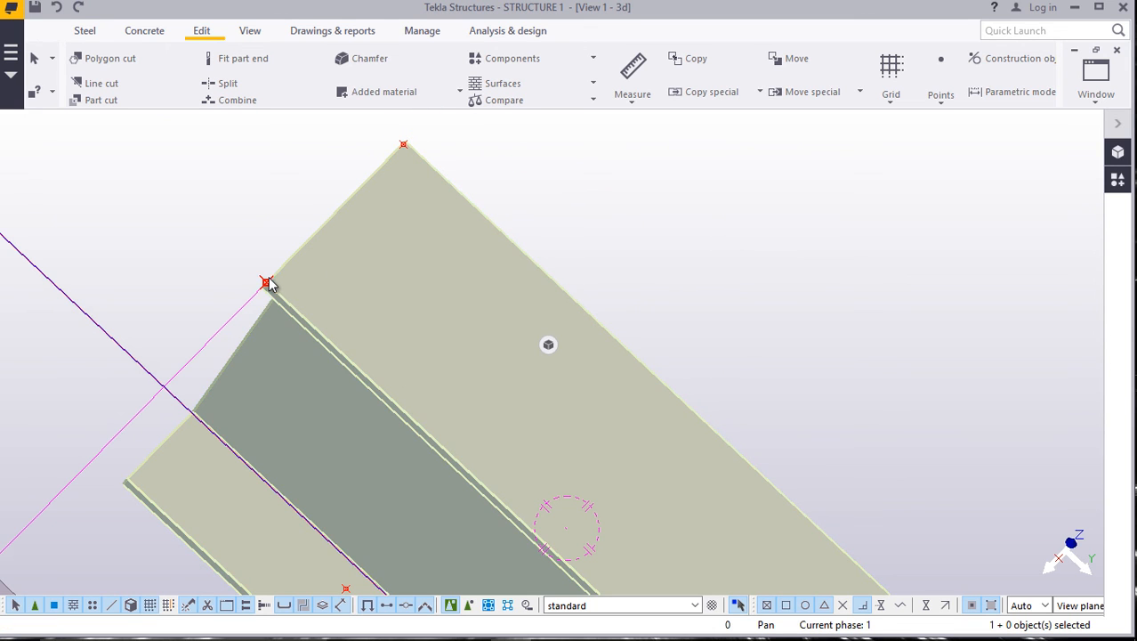
Move the two flange corner points together, using the inner corner as the base point and the midpoint of the beam's flange edge as destination.
left_click(411, 147)
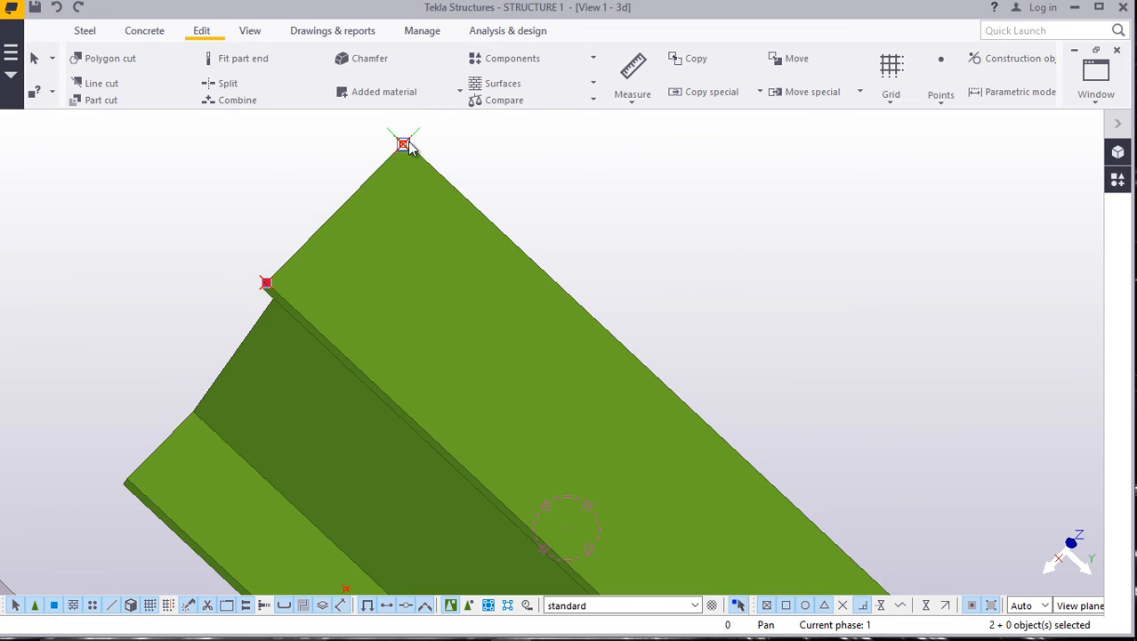
right_click(583, 167)
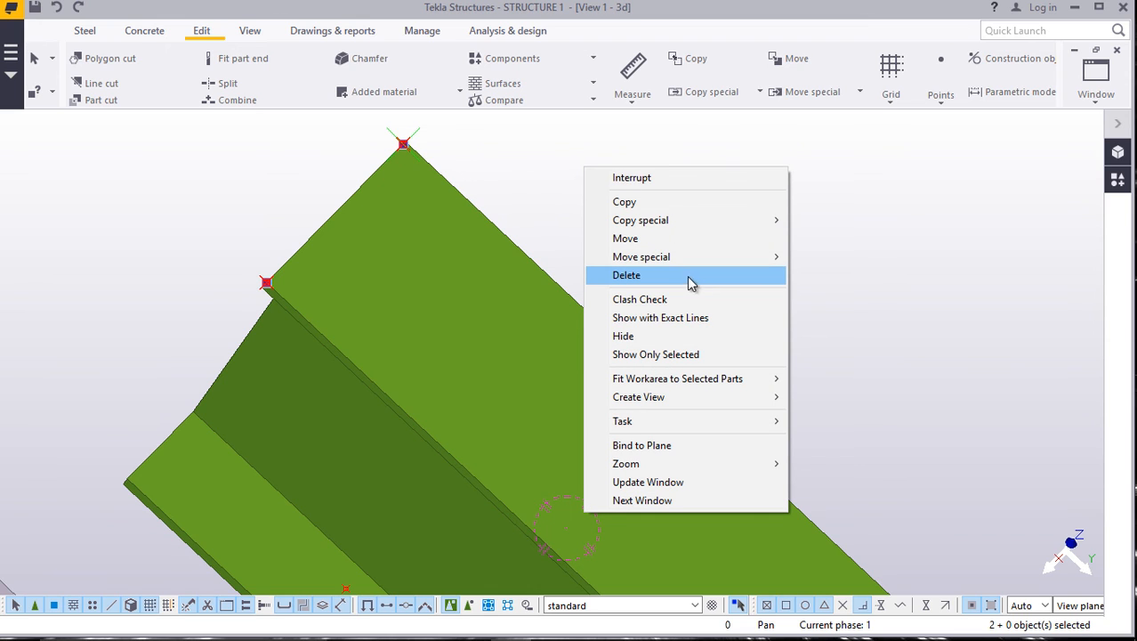
left_click(657, 239)
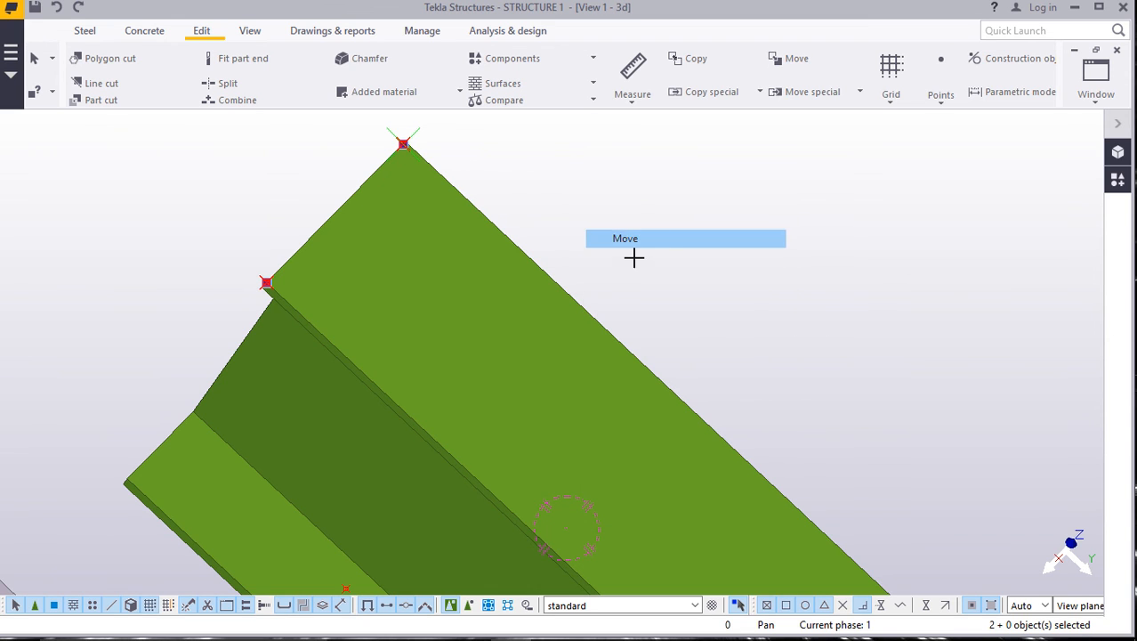
left_click(266, 283)
scroll(303, 233, "down", 4)
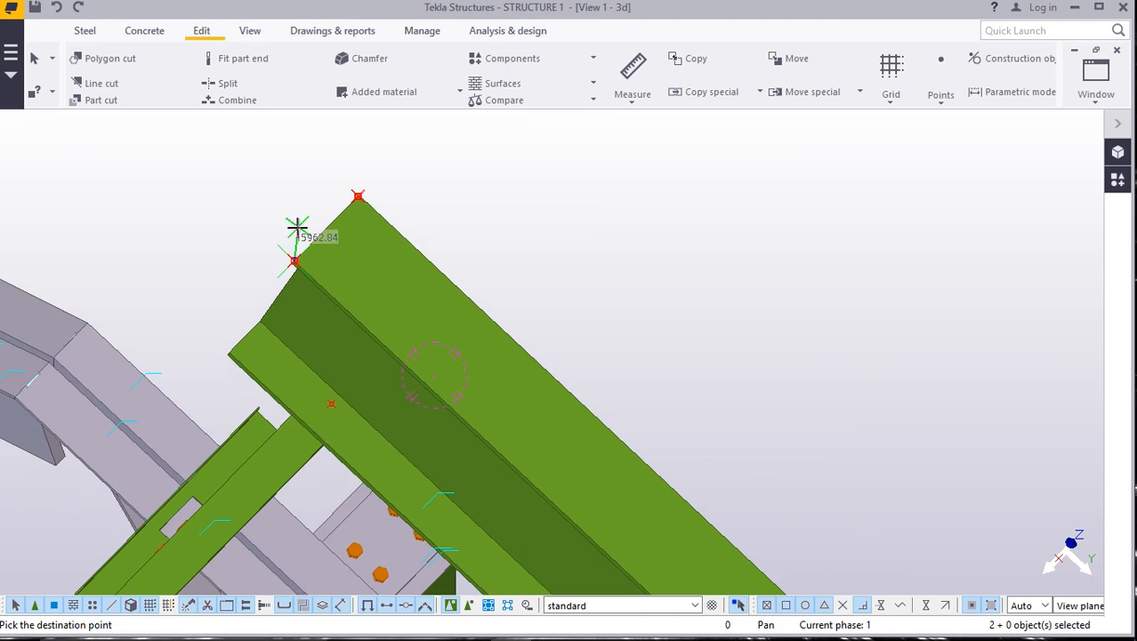
scroll(306, 254, "down", 2)
scroll(412, 354, "up", 2)
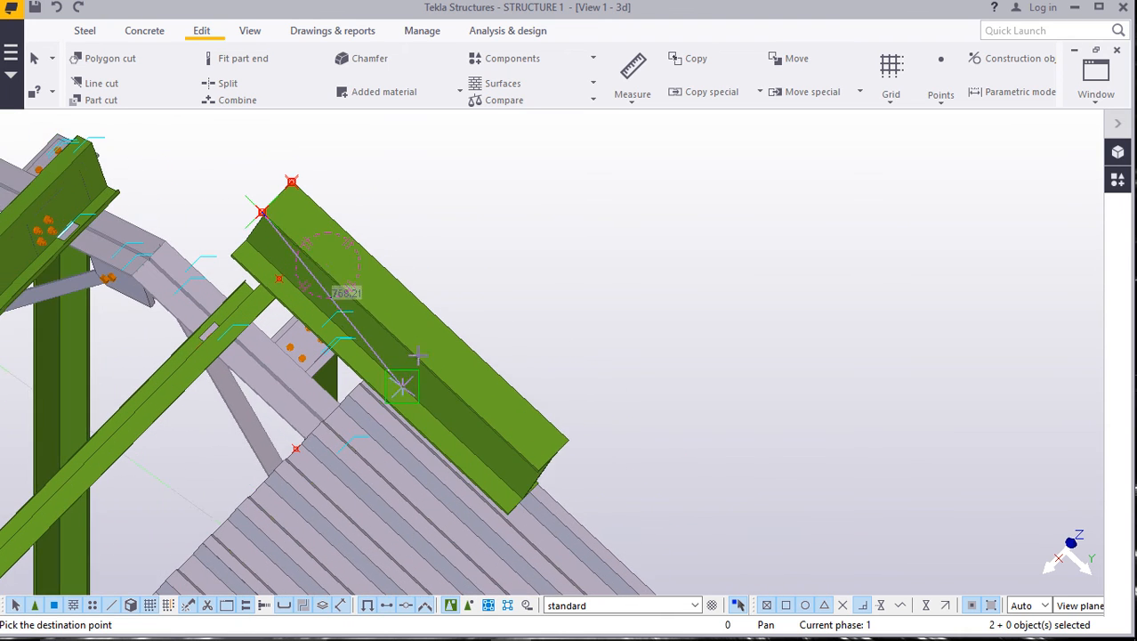
scroll(394, 339, "up", 3)
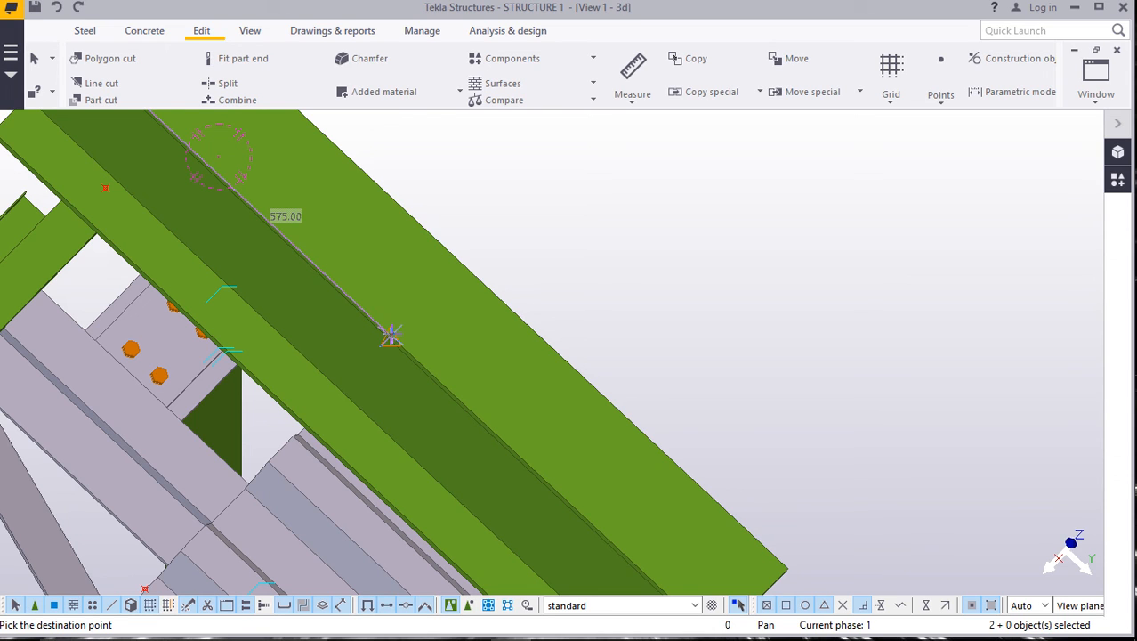
Place the two selected points at a distance of 100 along the green beam's flange edge.
type("100")
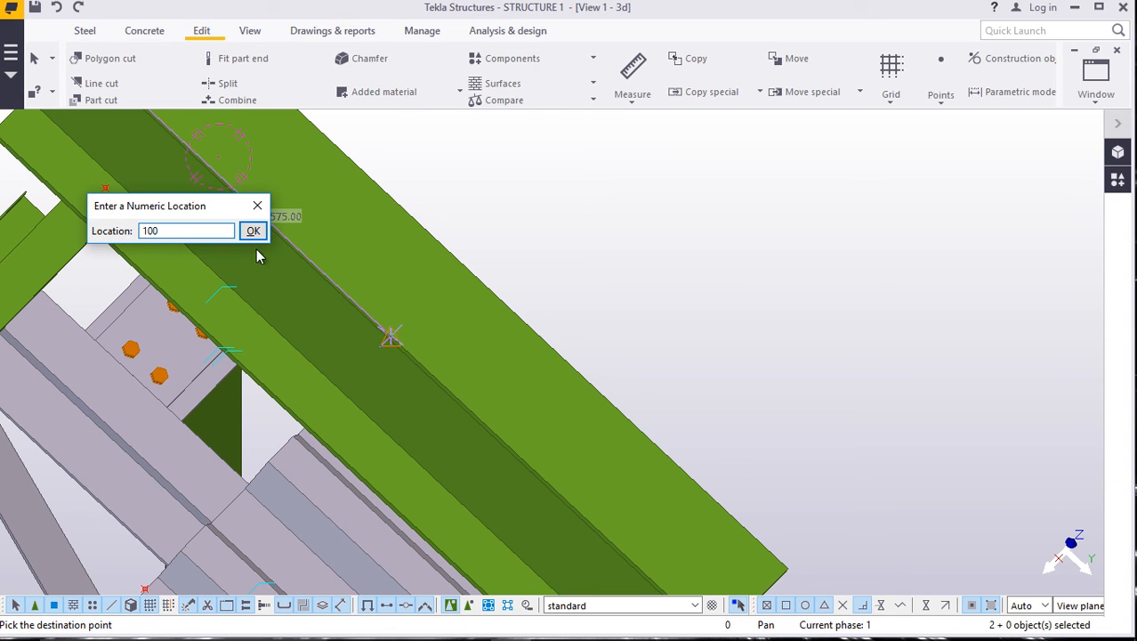
left_click(254, 229)
scroll(281, 291, "down", 6)
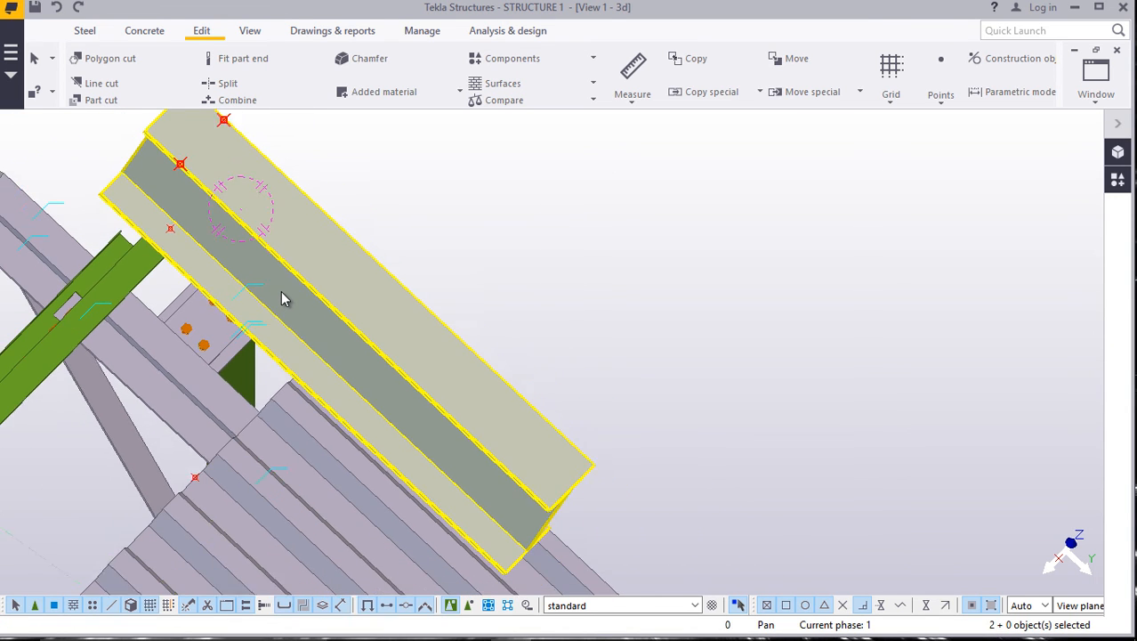
scroll(185, 153, "up", 5)
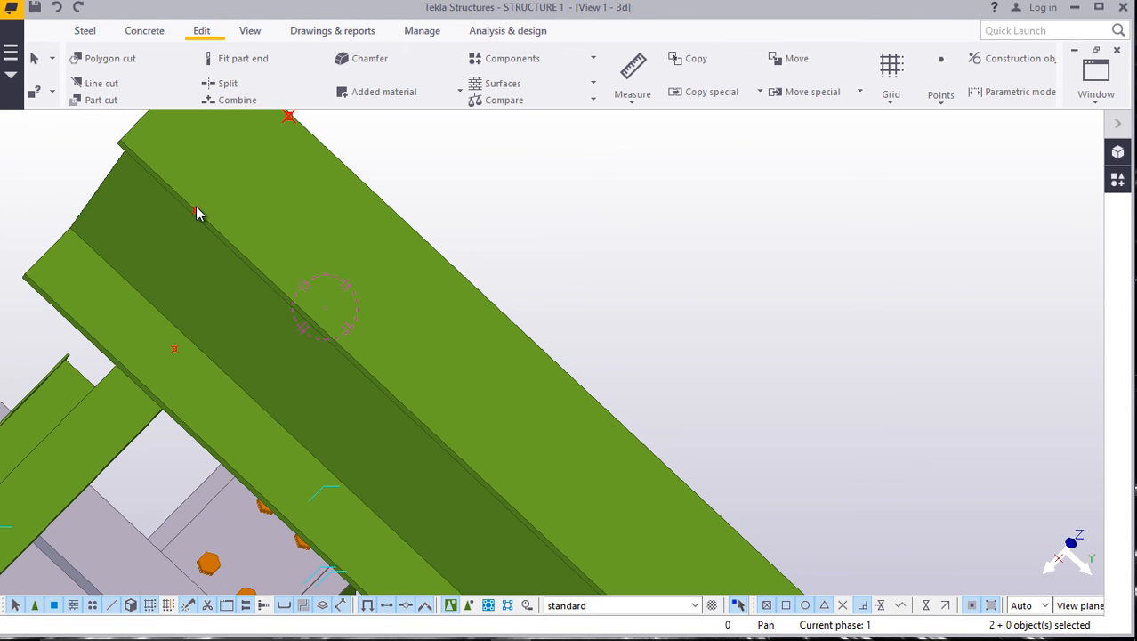
Trim the end of the green beam with a line cut through the two points on its upper flange.
scroll(295, 256, "down", 8)
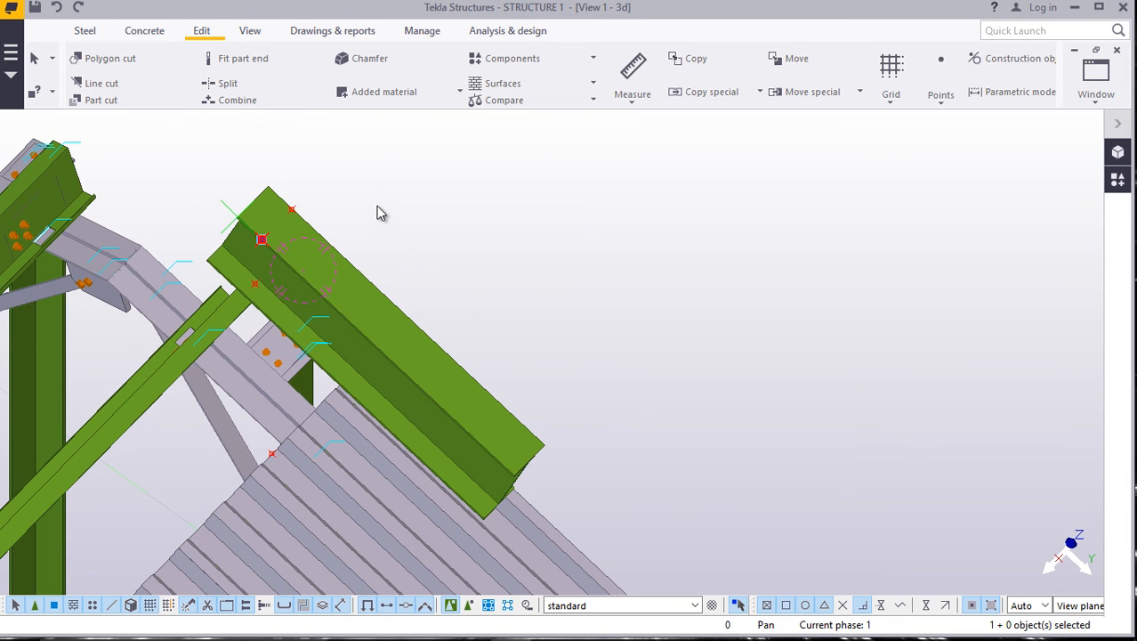
scroll(291, 223, "up", 4)
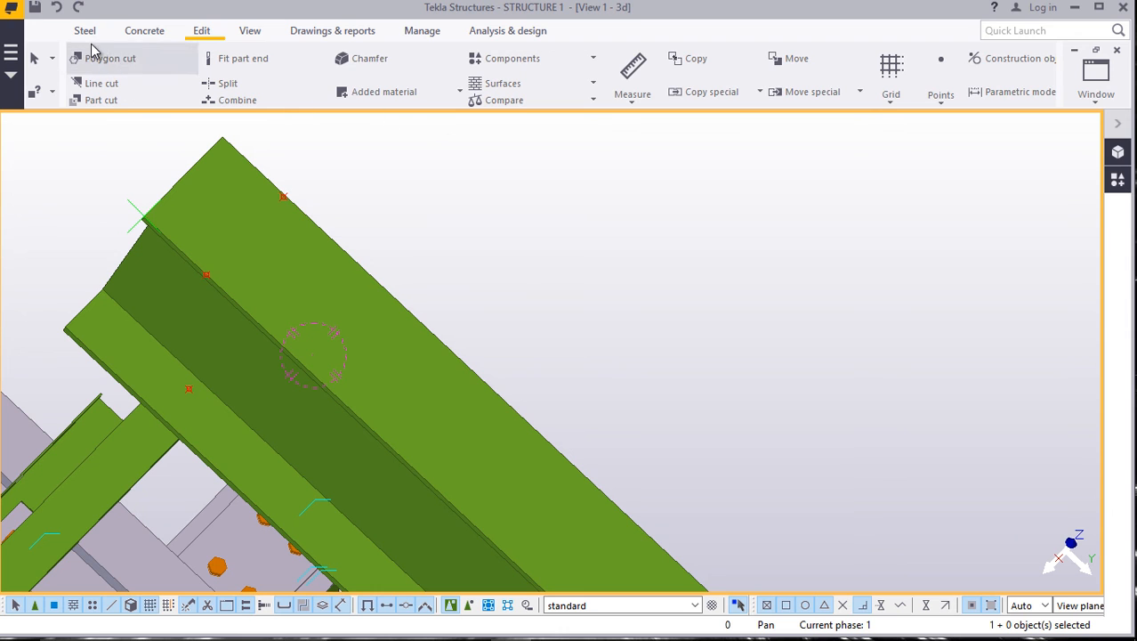
left_click(102, 82)
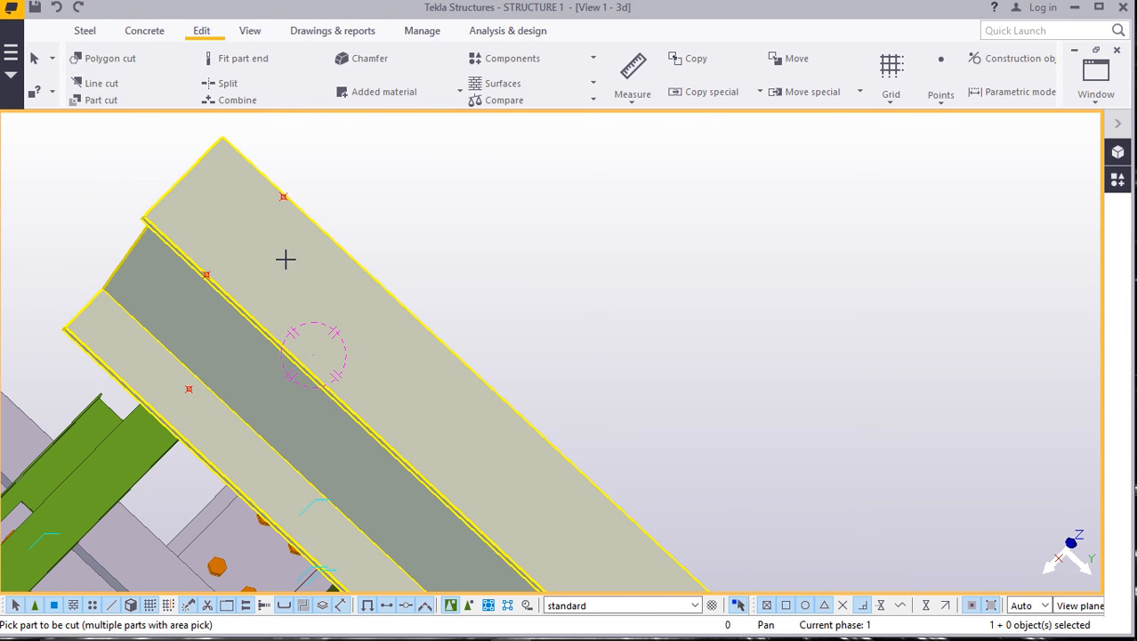
scroll(258, 242, "up", 2)
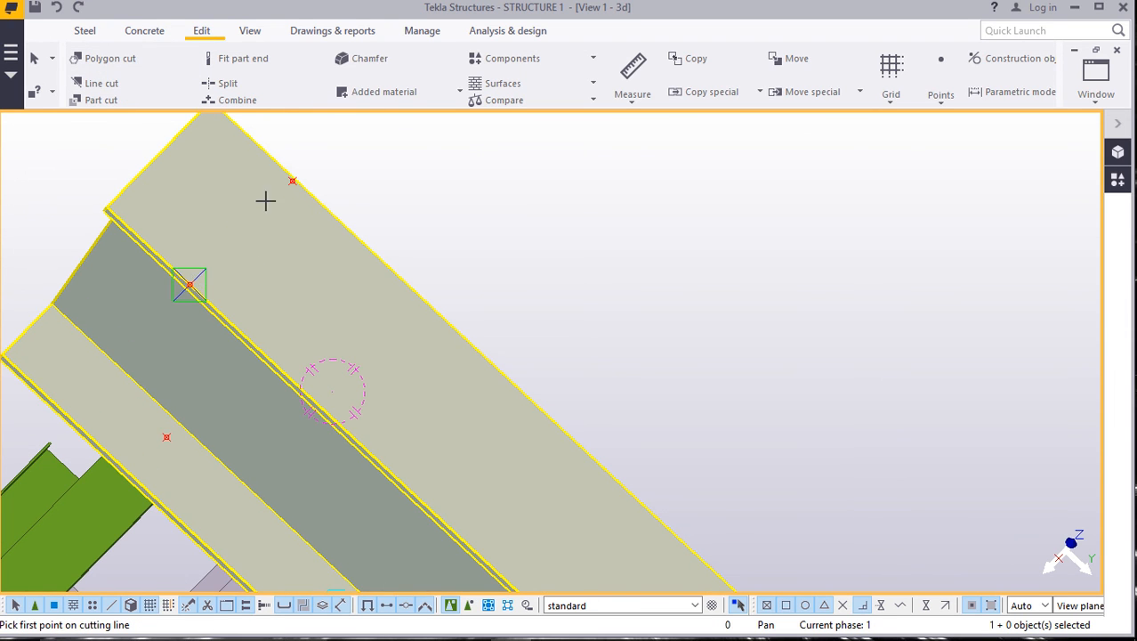
left_click(217, 177)
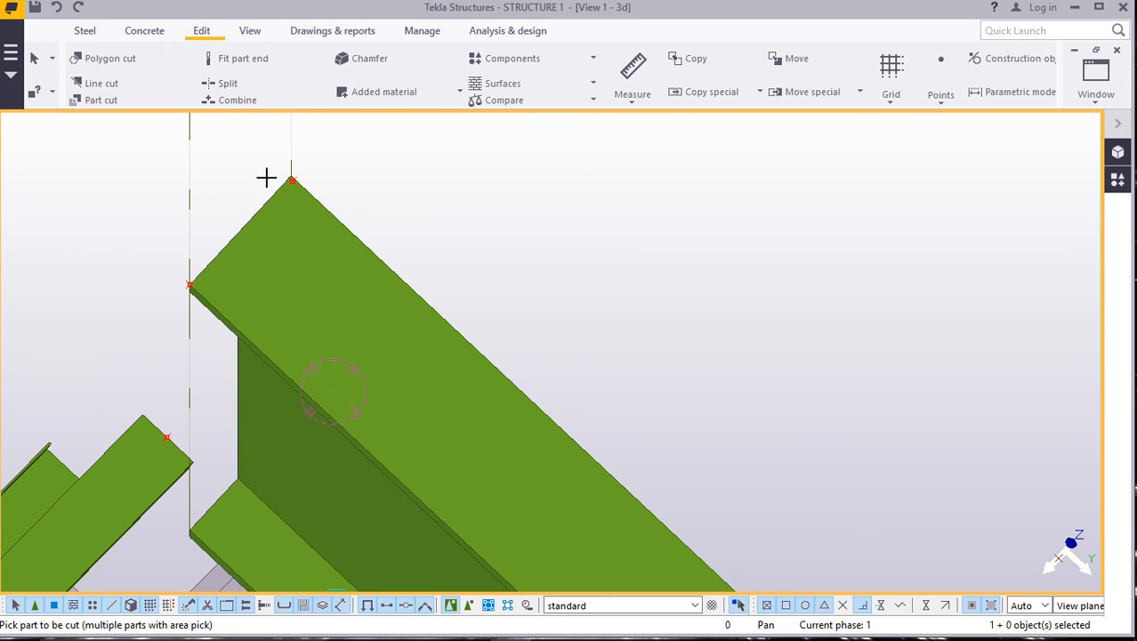
scroll(388, 220, "down", 5)
right_click(474, 208)
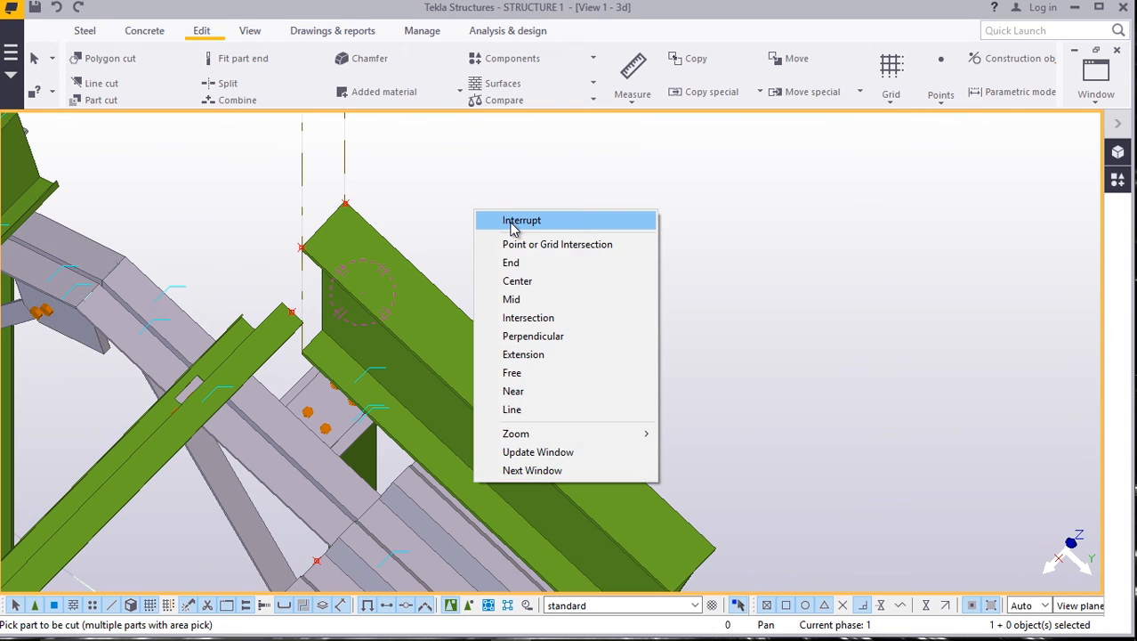
left_click(513, 222)
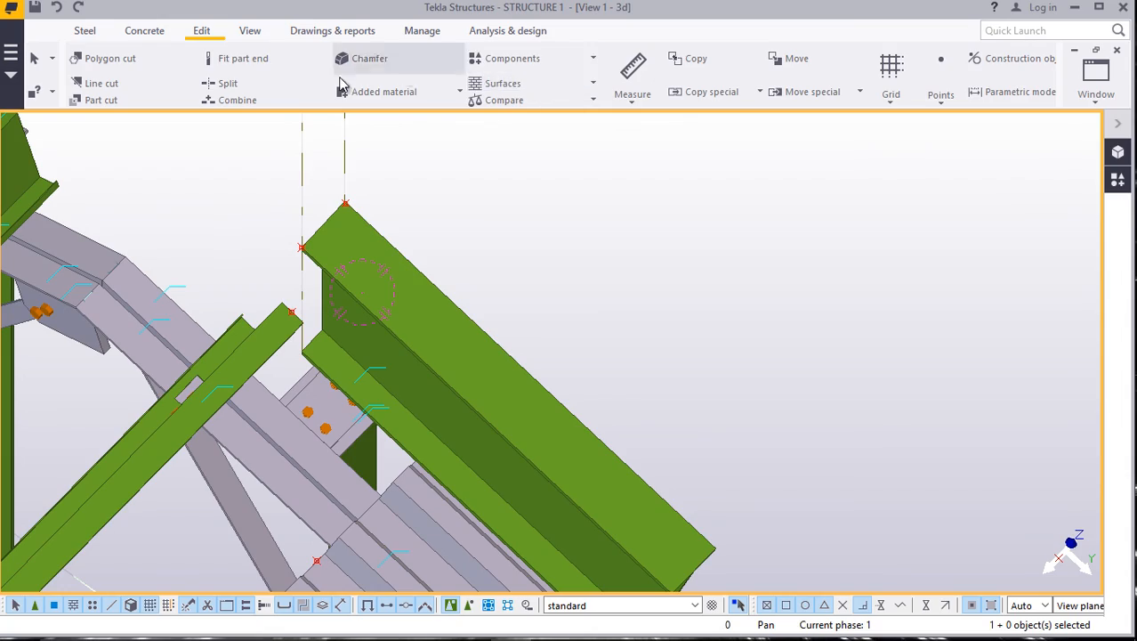
Examine from the side how the green beam's lower flange meets the end of the grey plate.
left_click(250, 31)
left_click(620, 86)
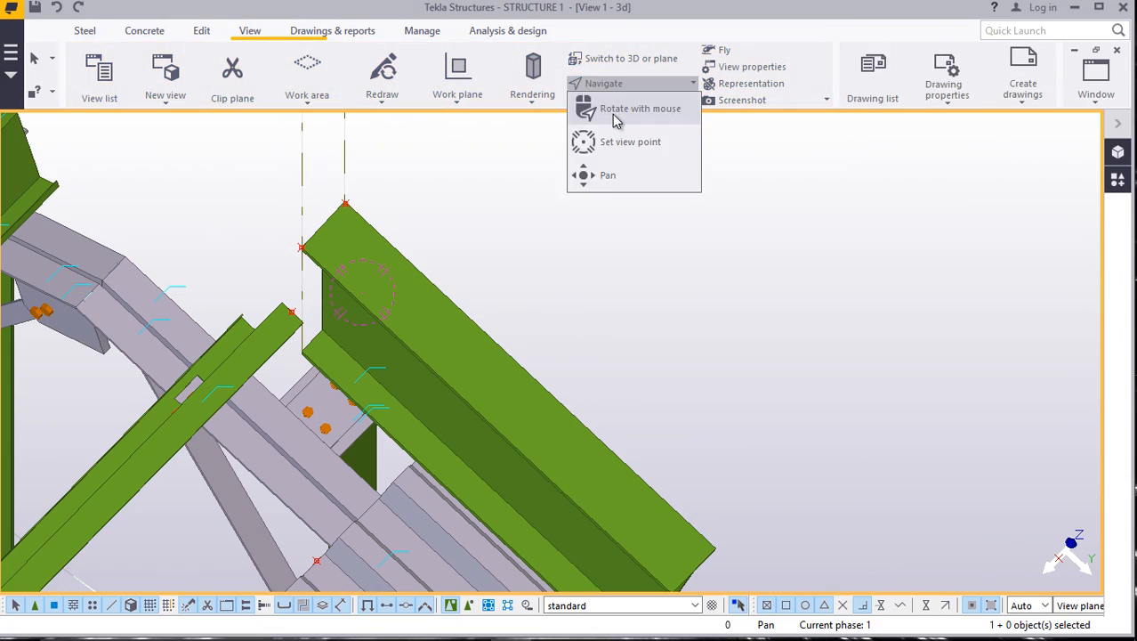
left_click(613, 110)
left_click_drag(493, 364, 557, 414)
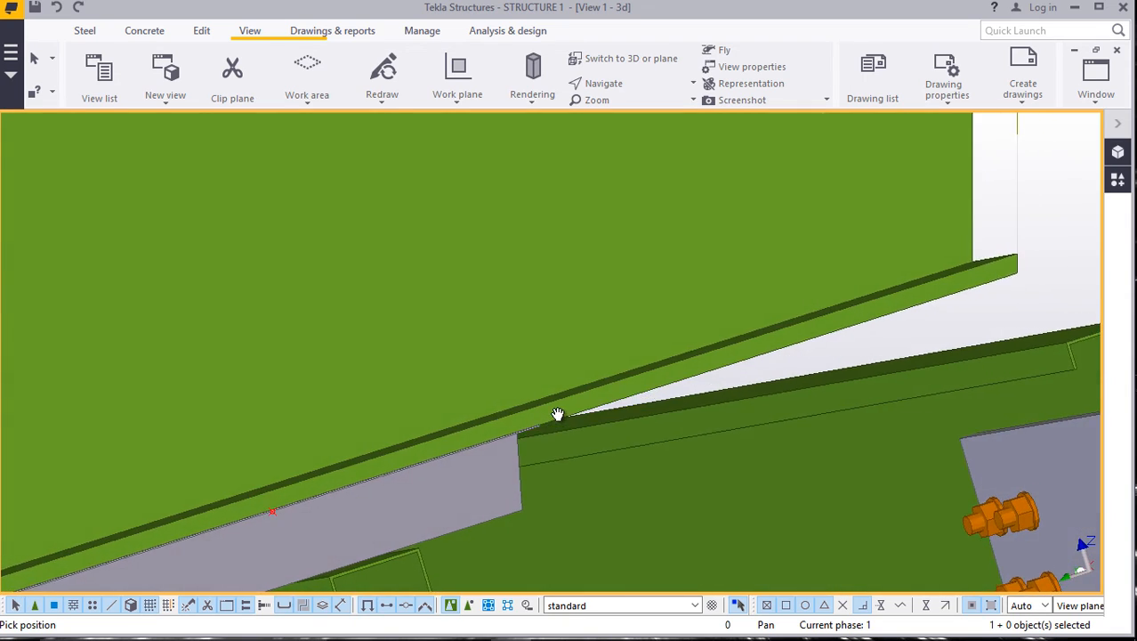
left_click_drag(562, 460, 805, 326)
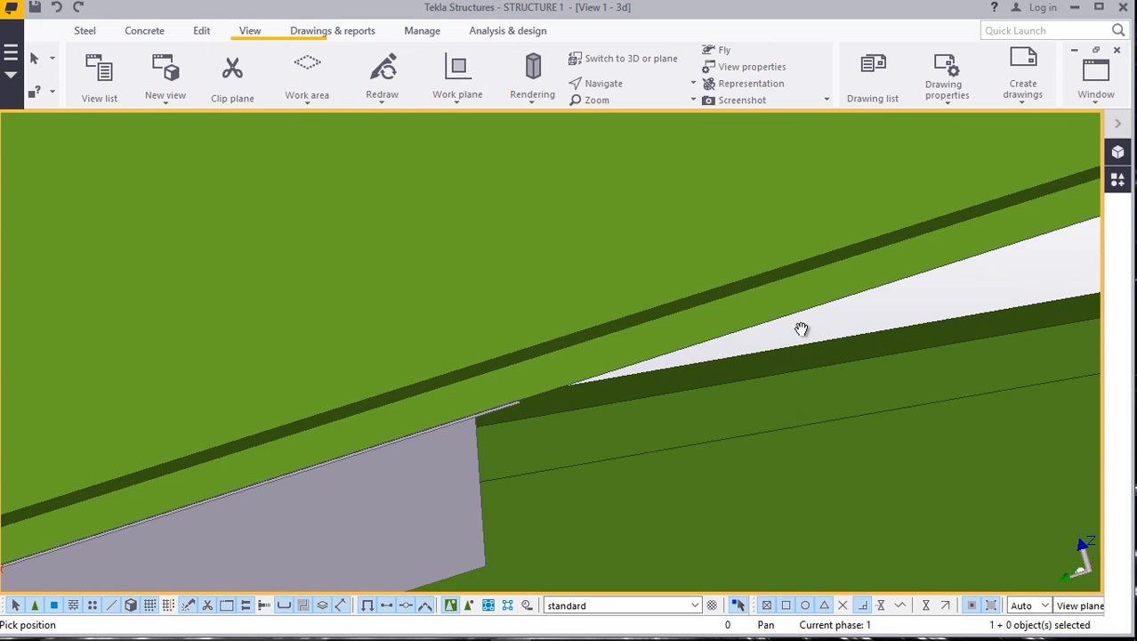
right_click(801, 328)
left_click(822, 339)
scroll(518, 402, "up", 4)
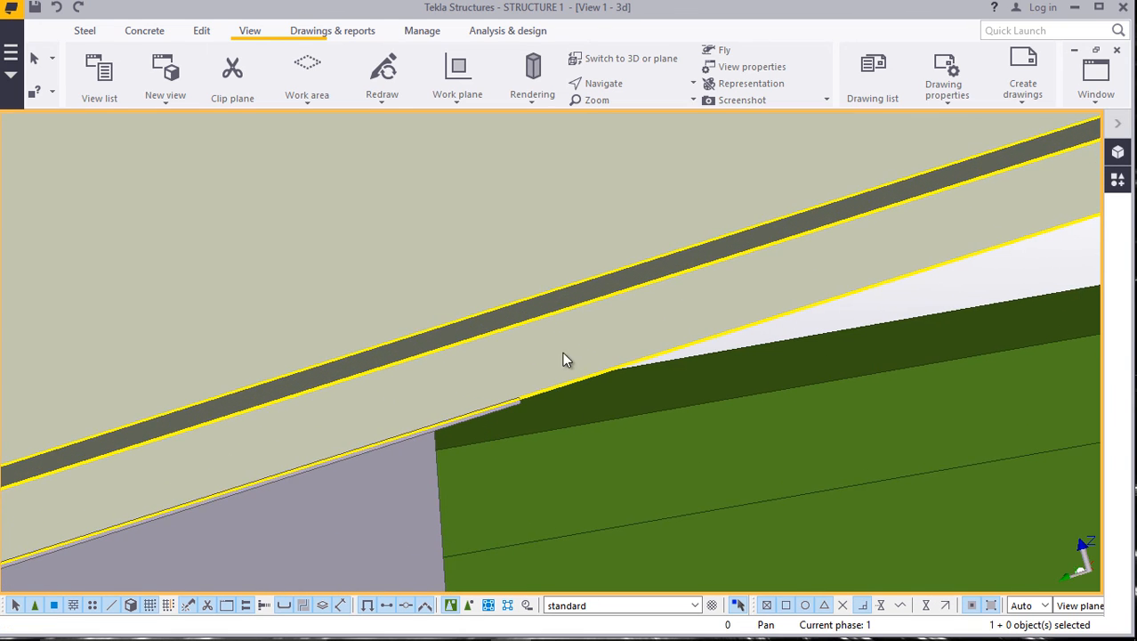
scroll(562, 352, "down", 1)
Add a point at the corner of the grey plate's end, just under the beam's lower flange.
left_click(202, 32)
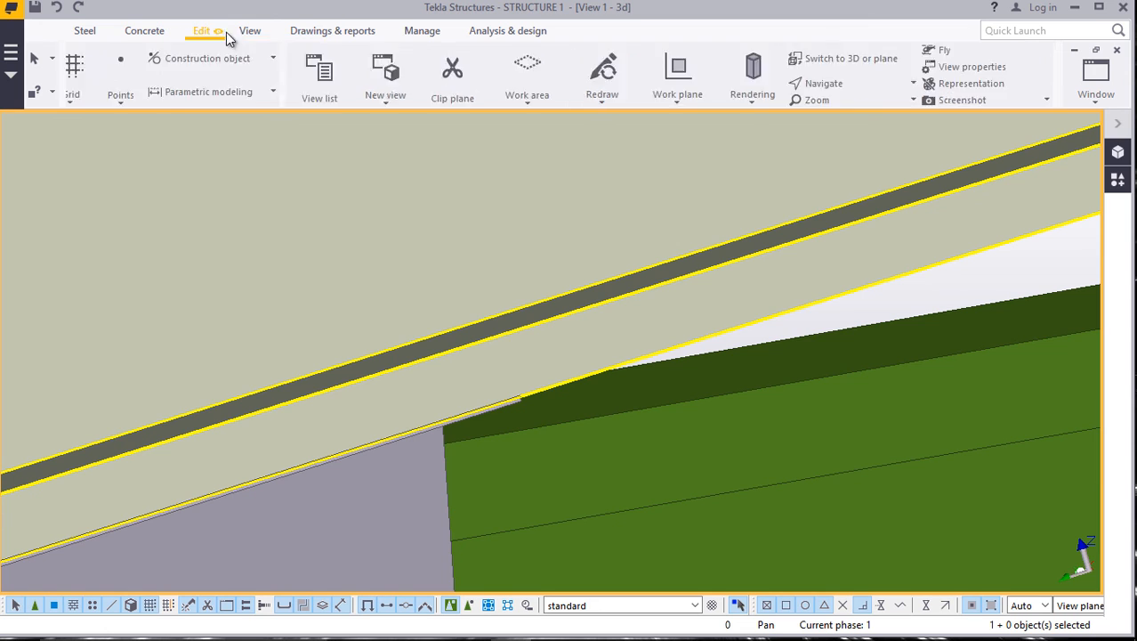
left_click(942, 99)
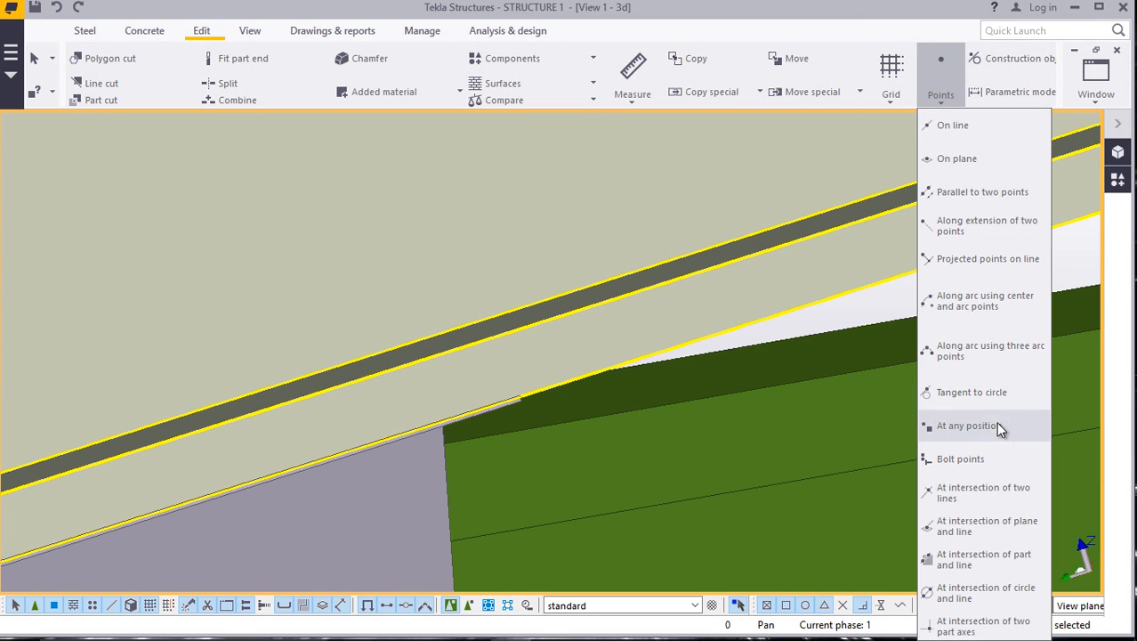
left_click(974, 425)
scroll(531, 403, "up", 5)
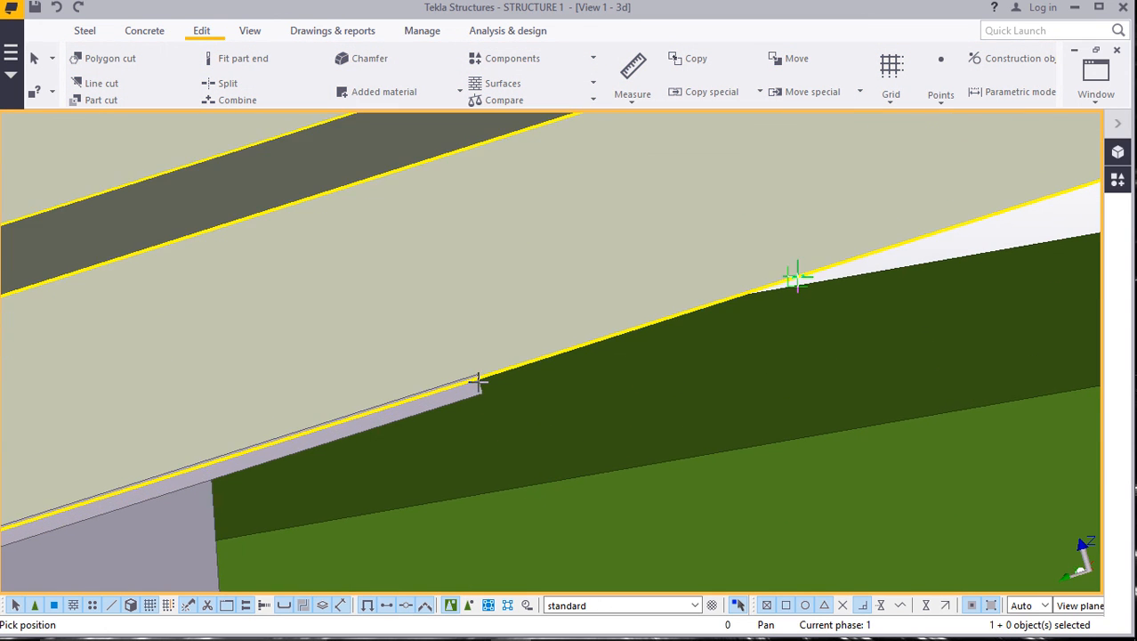
scroll(418, 427, "down", 5)
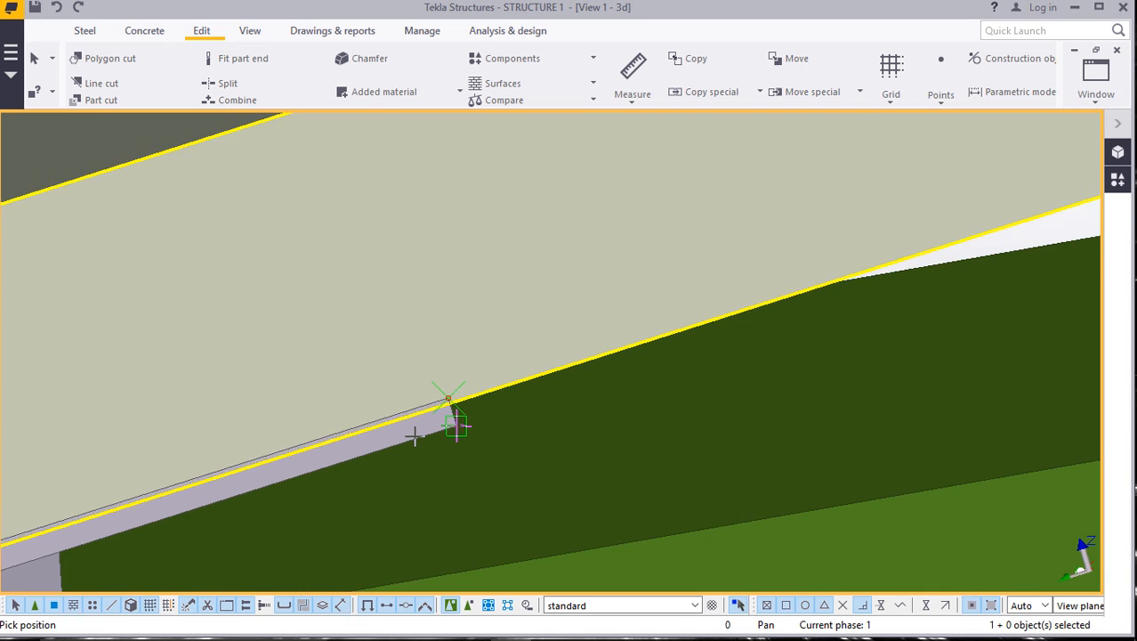
scroll(412, 429, "down", 4)
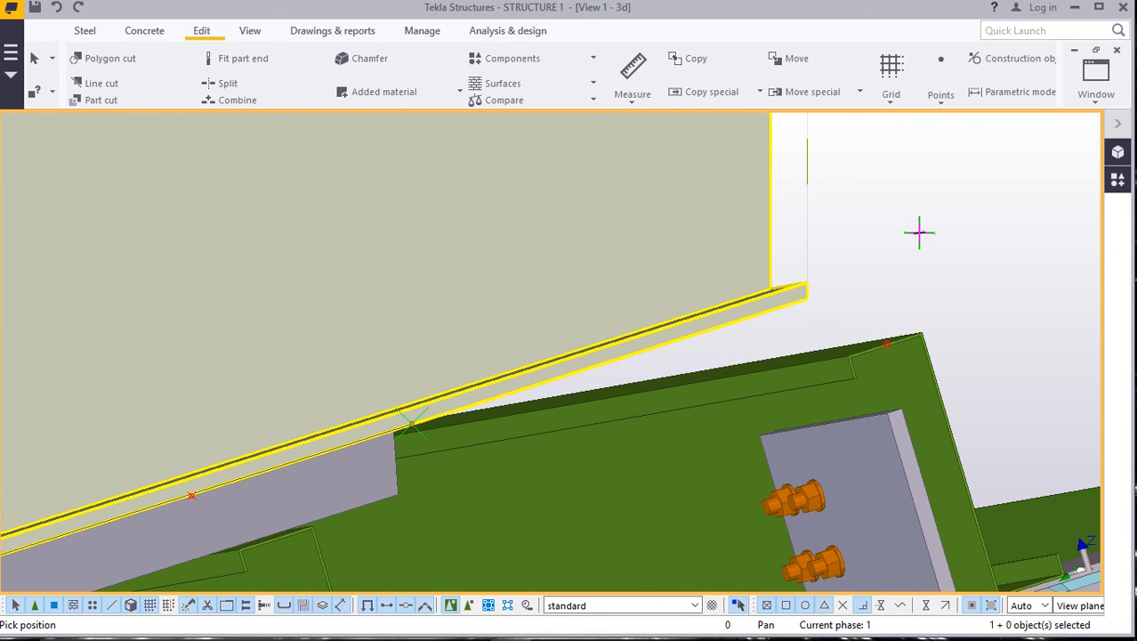
scroll(783, 307, "up", 2)
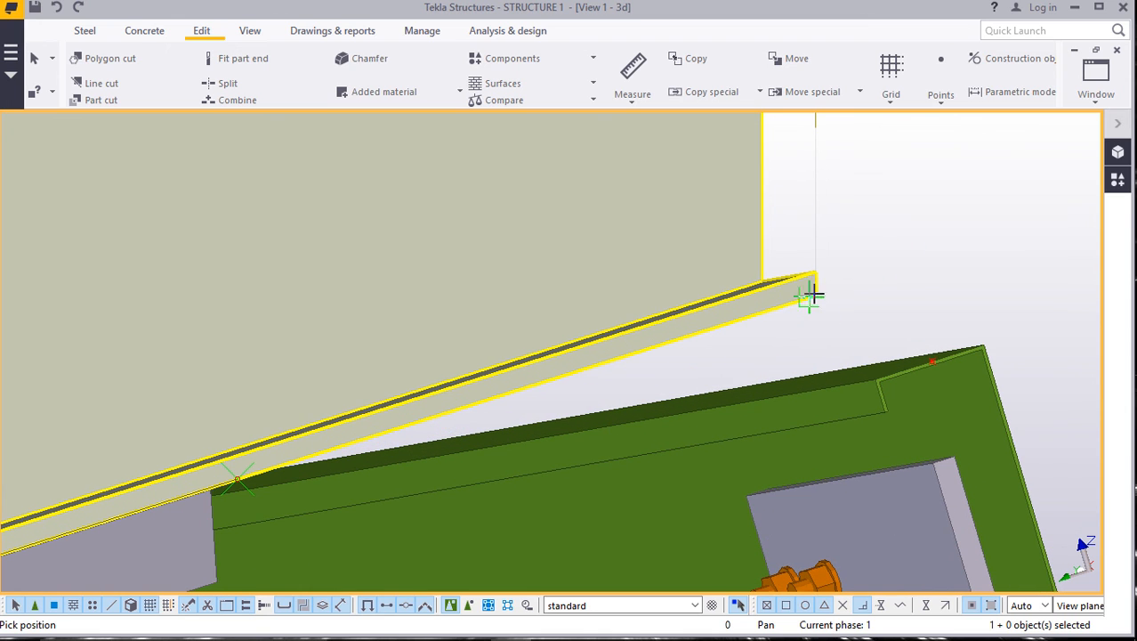
right_click(880, 240)
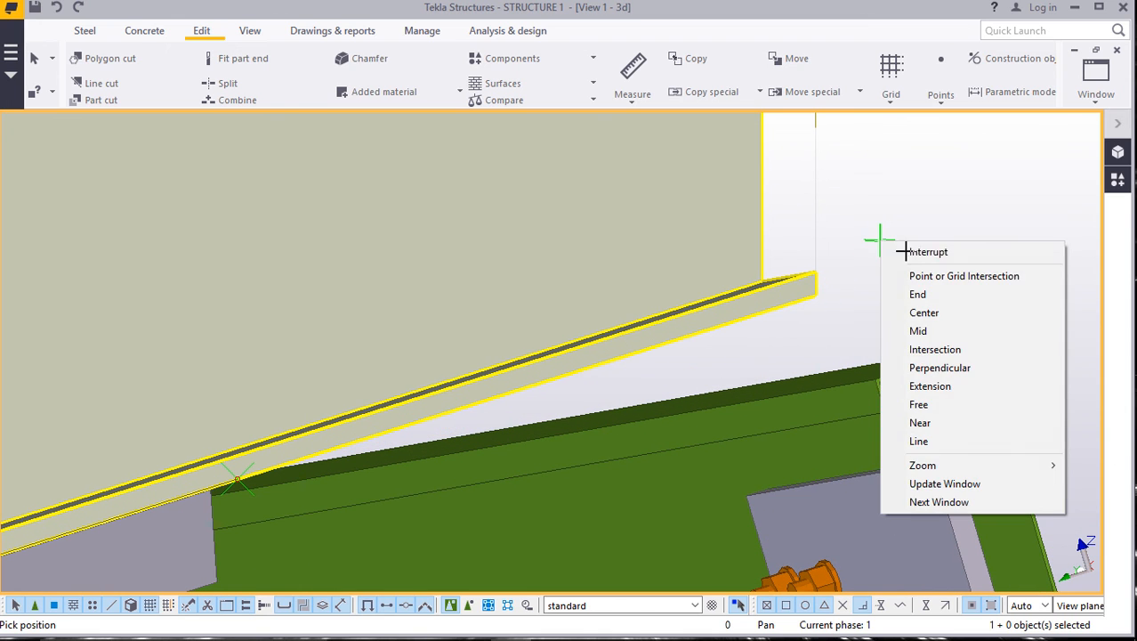
left_click(917, 249)
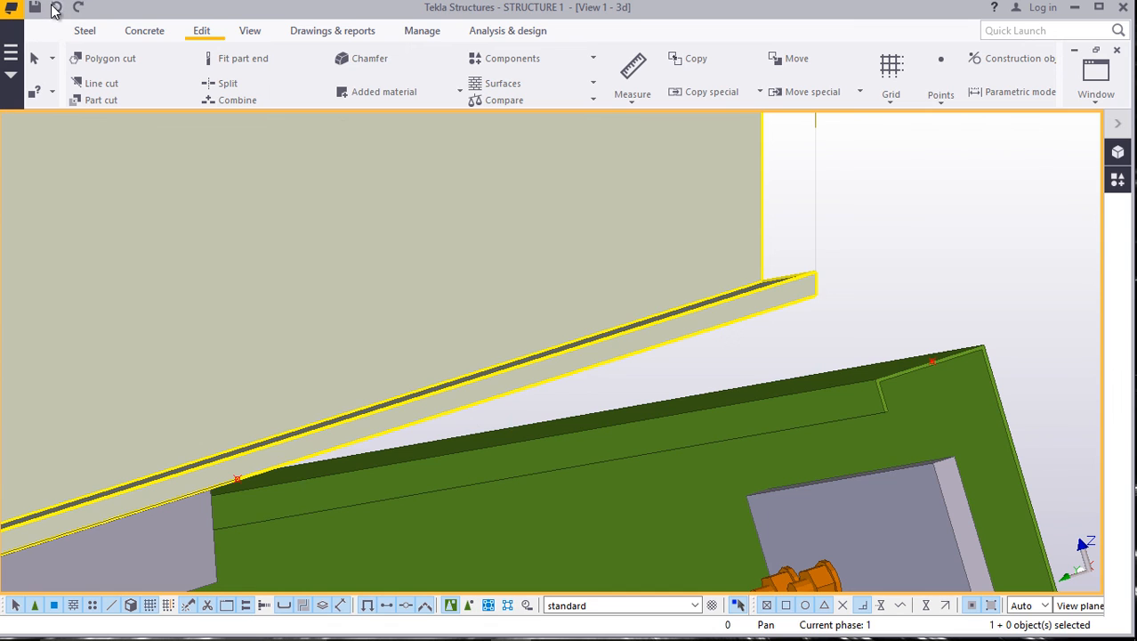
Undo the point at the plate corner and the line cut on the green beam.
left_click(58, 7)
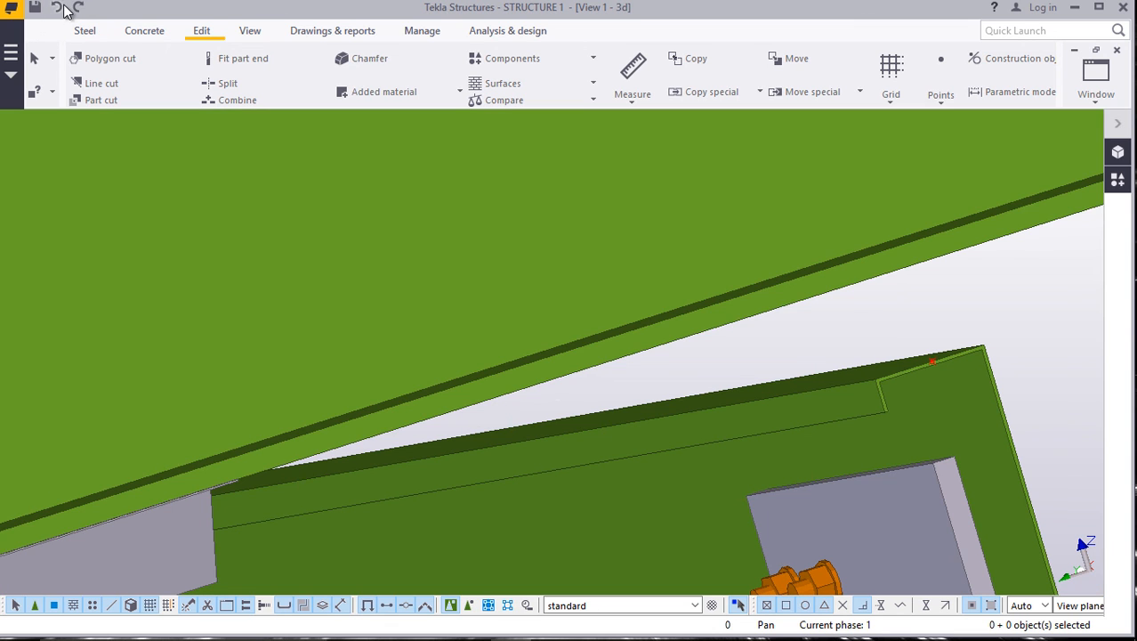
scroll(685, 401, "down", 3)
scroll(729, 411, "down", 3)
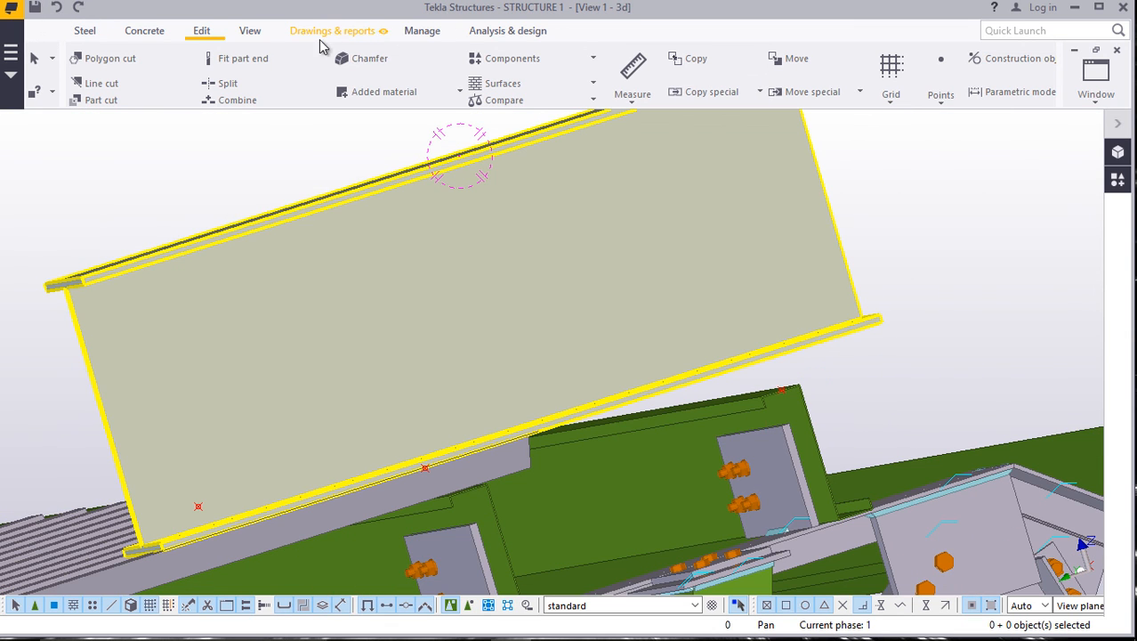
Inspect the green beam's web and lower flange against the corrugated sheeting and the plate below.
left_click(251, 33)
left_click(603, 82)
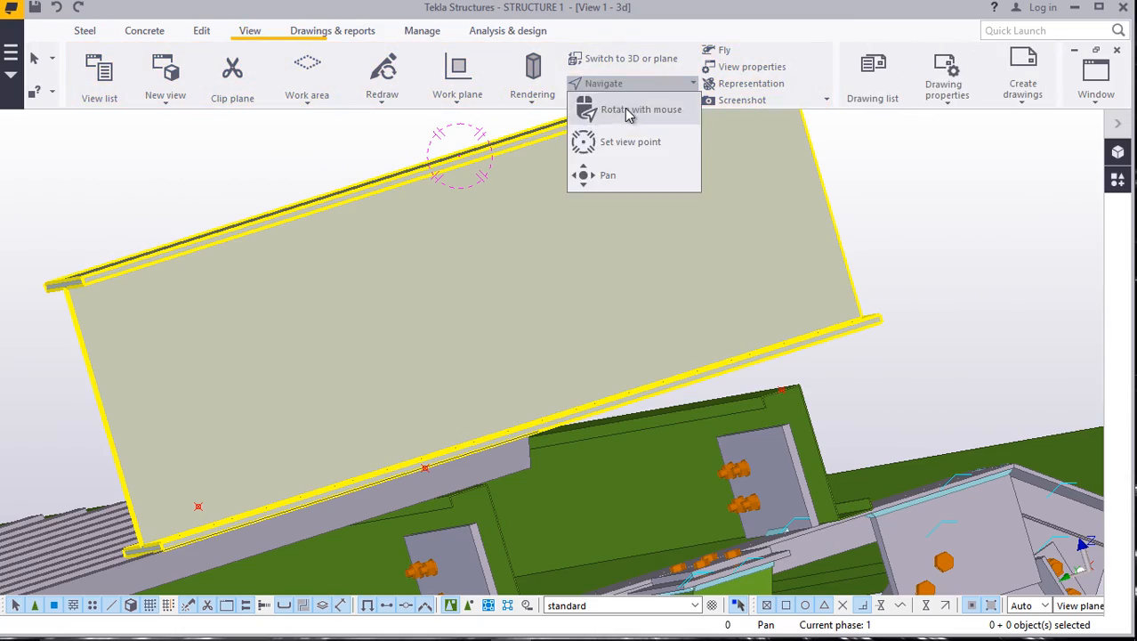
left_click(627, 143)
middle_click_drag(699, 325, 851, 401, "ctrl")
scroll(779, 418, "up", 5)
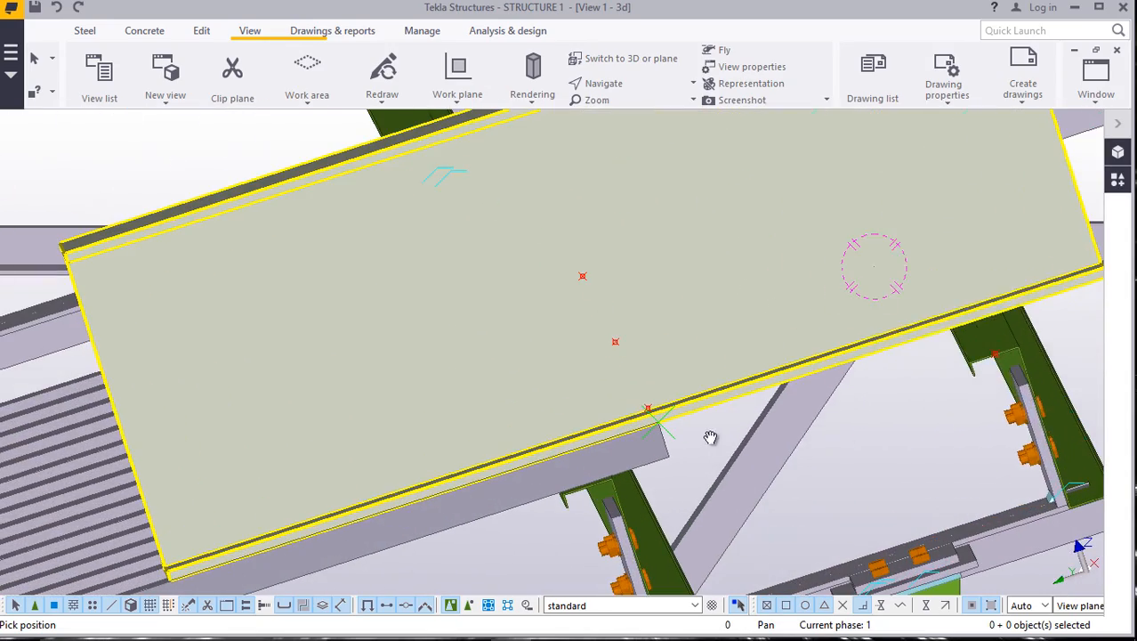
right_click(865, 436)
left_click(911, 173)
Reduce the green beam's end Dx offset through trial values of 400, 300 and 100 down to 0.00.
double_click(381, 328)
left_click(764, 142)
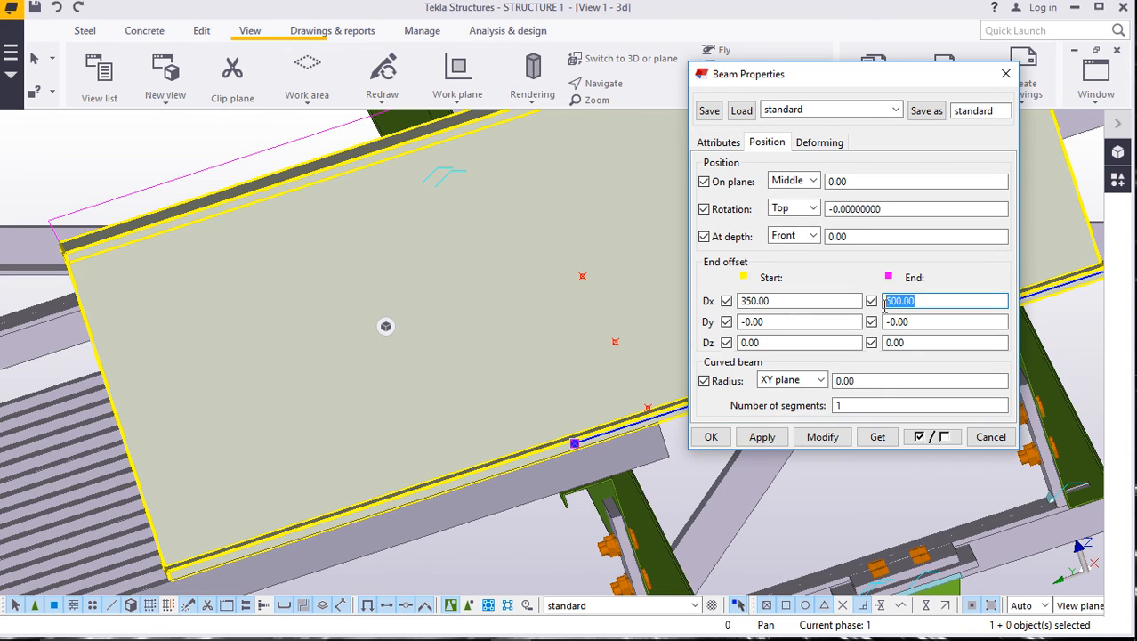
left_click(835, 442)
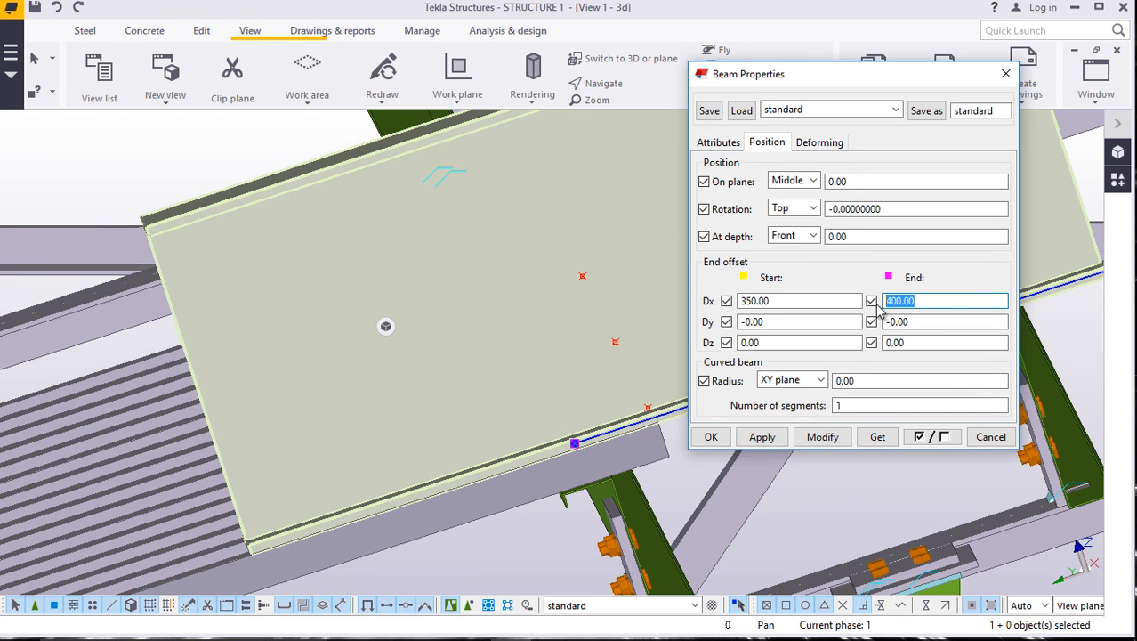
type("300")
left_click(830, 444)
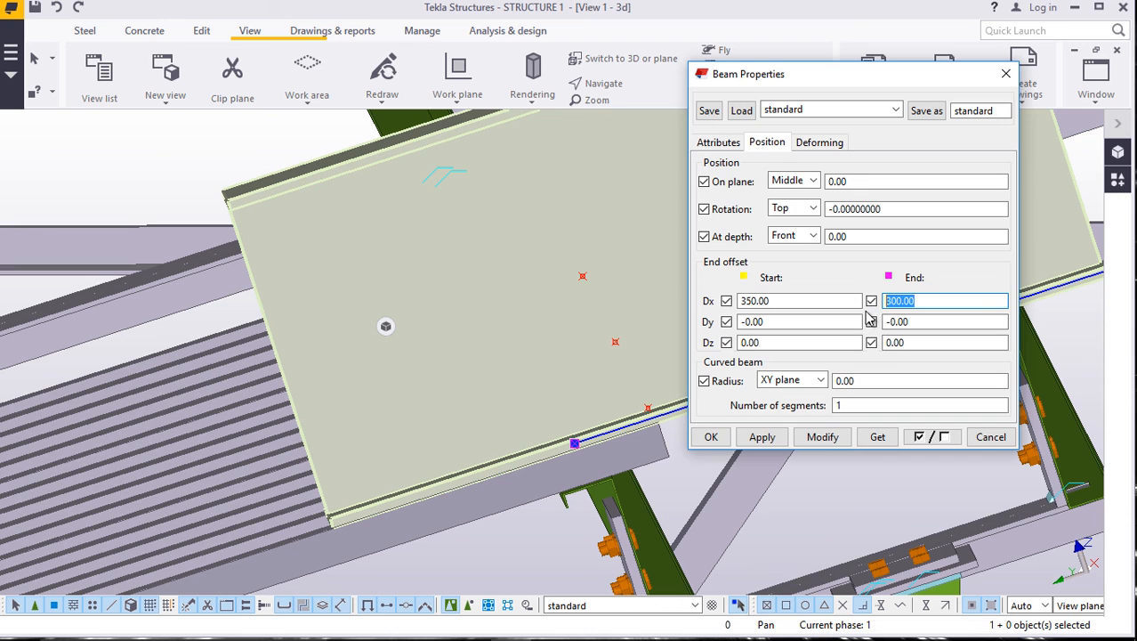
left_click(828, 441)
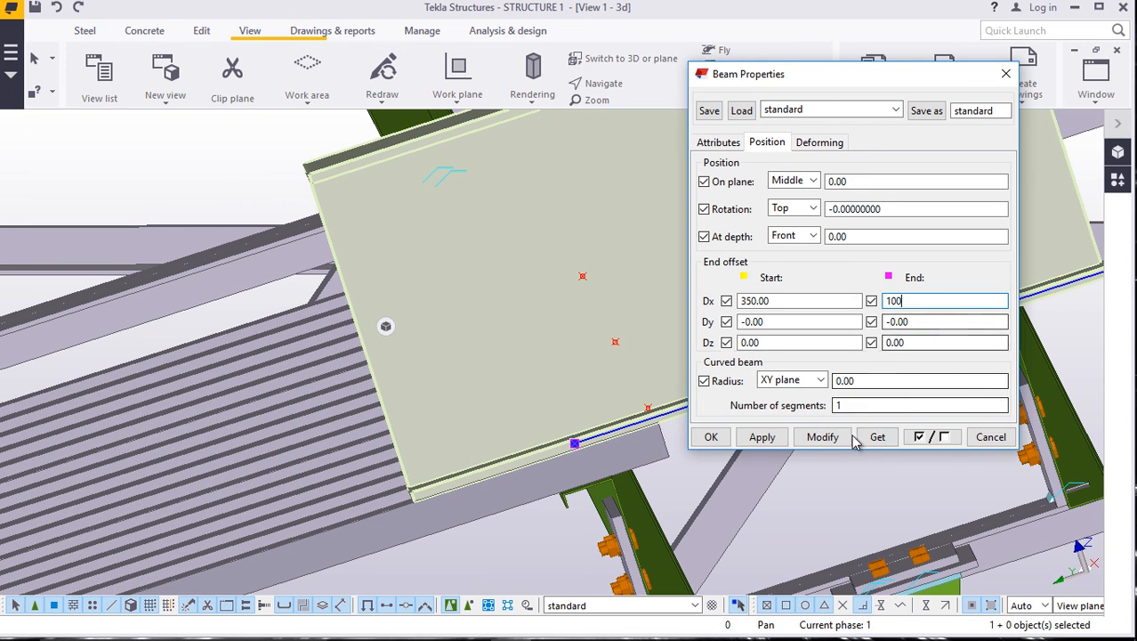
left_click(822, 441)
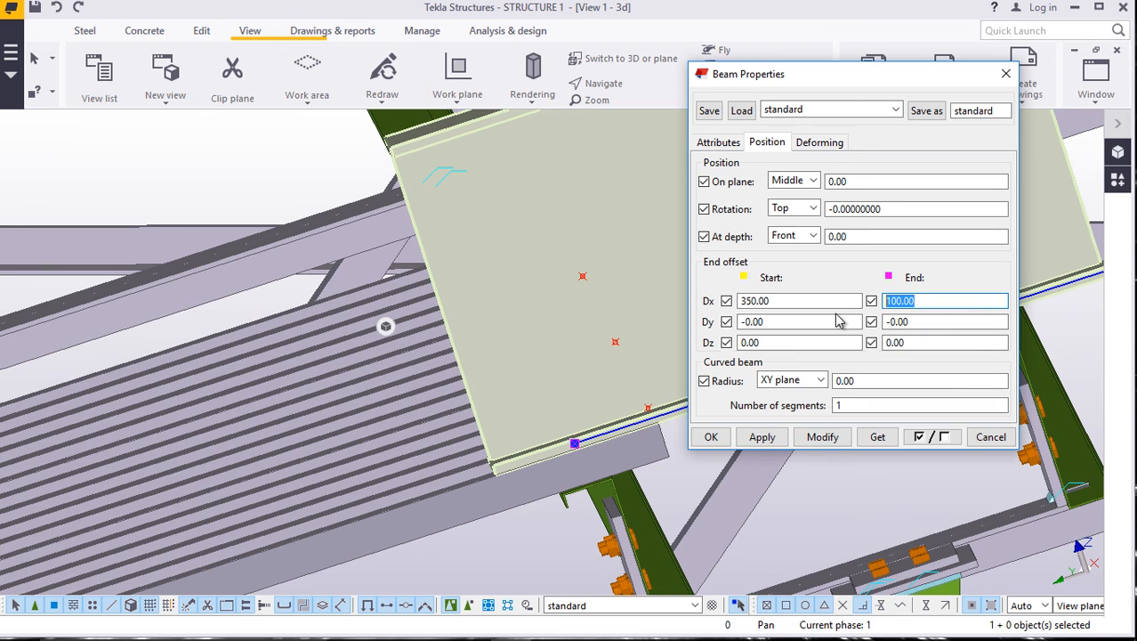
left_click(833, 440)
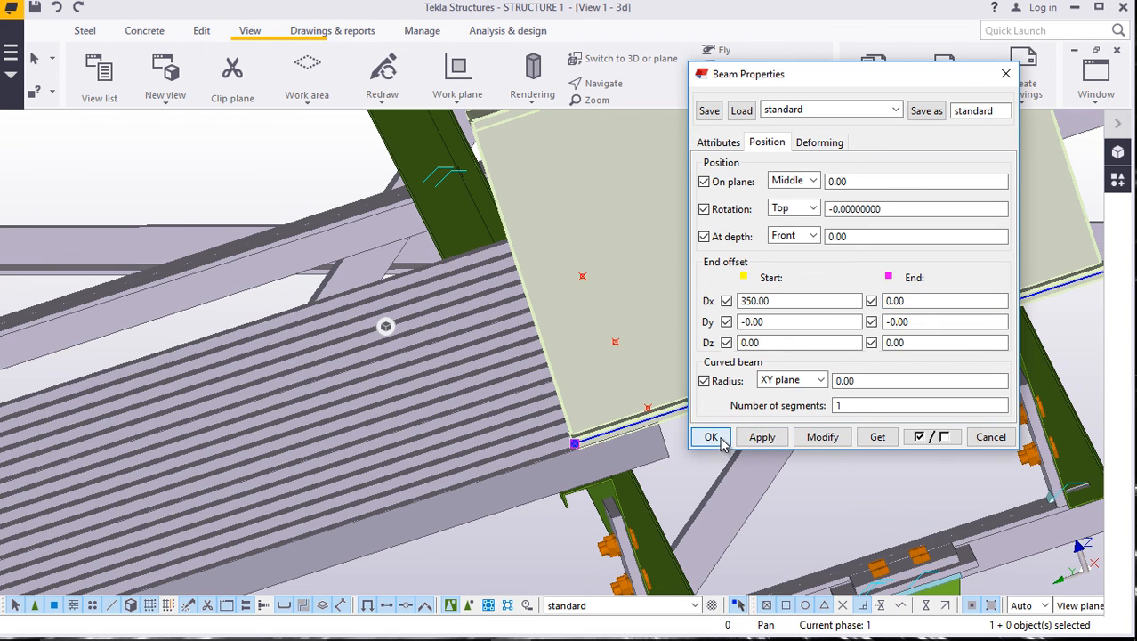
left_click(722, 439)
left_click(822, 431)
Examine the green beam's end and lower flange where they meet the corrugated sheeting and the plate below.
scroll(721, 418, "down", 1)
scroll(767, 393, "down", 1)
scroll(851, 356, "up", 1)
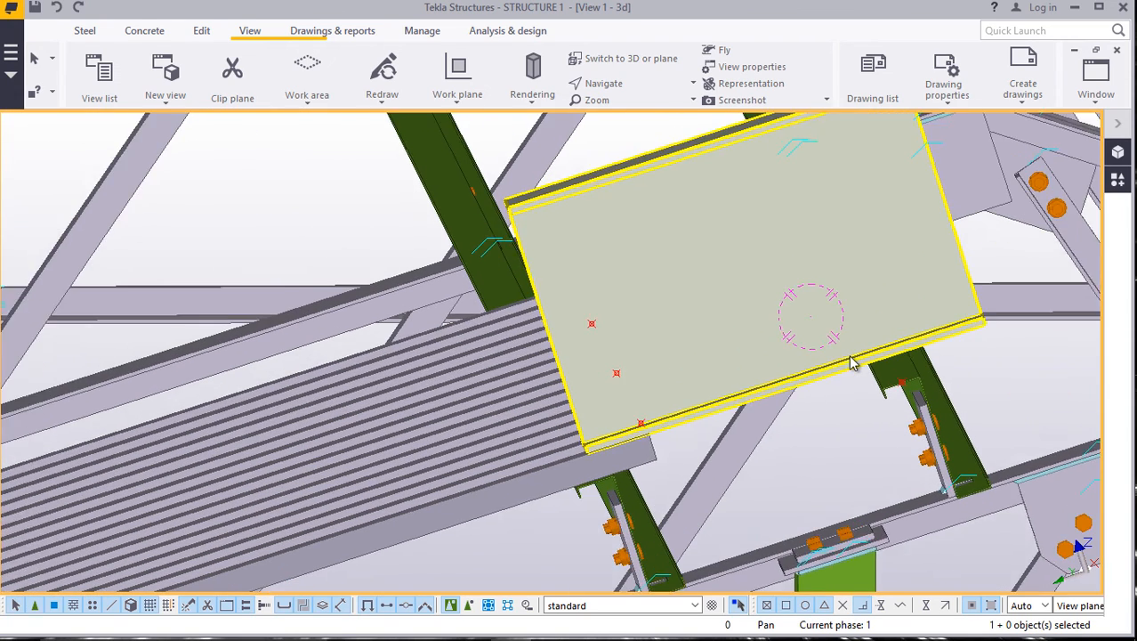
scroll(851, 363, "up", 1)
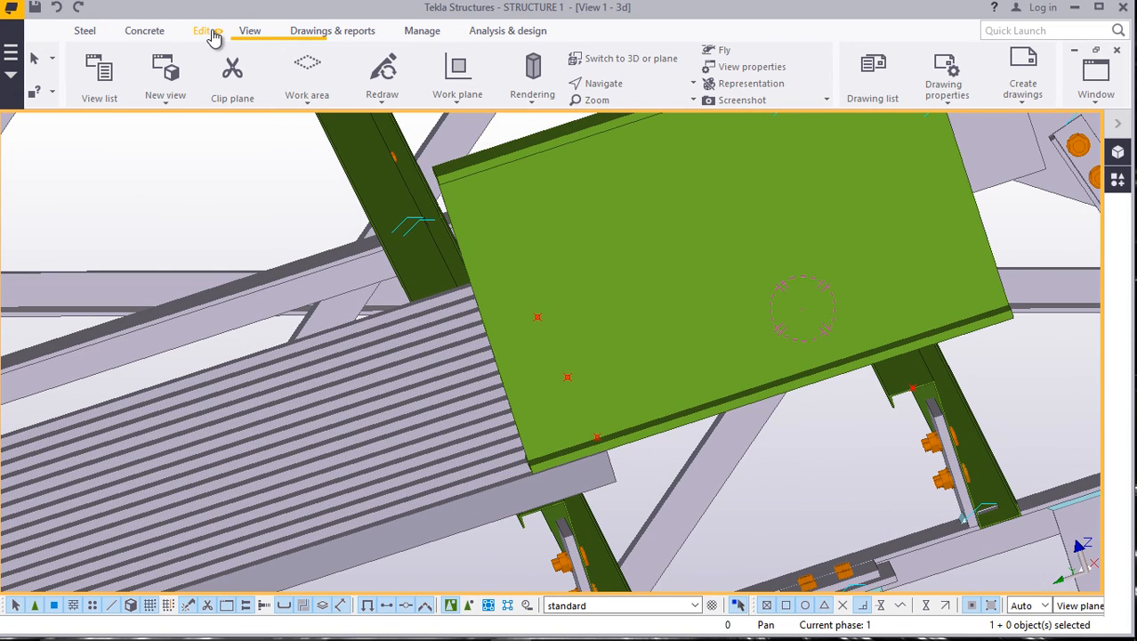
left_click(596, 82)
left_click(634, 107)
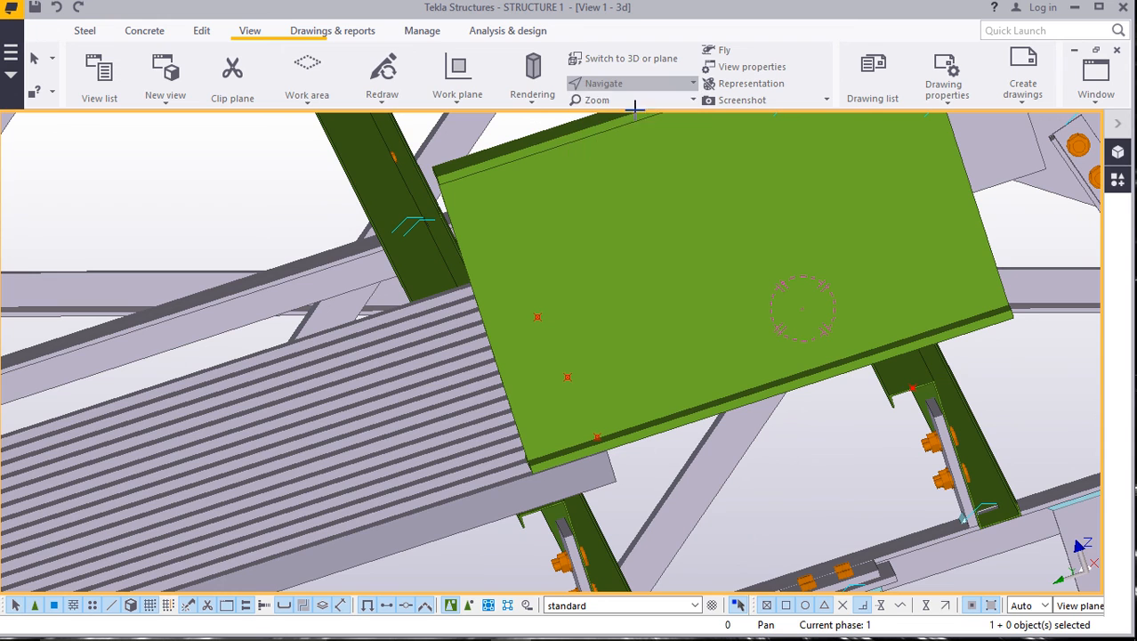
left_click_drag(719, 382, 1025, 293)
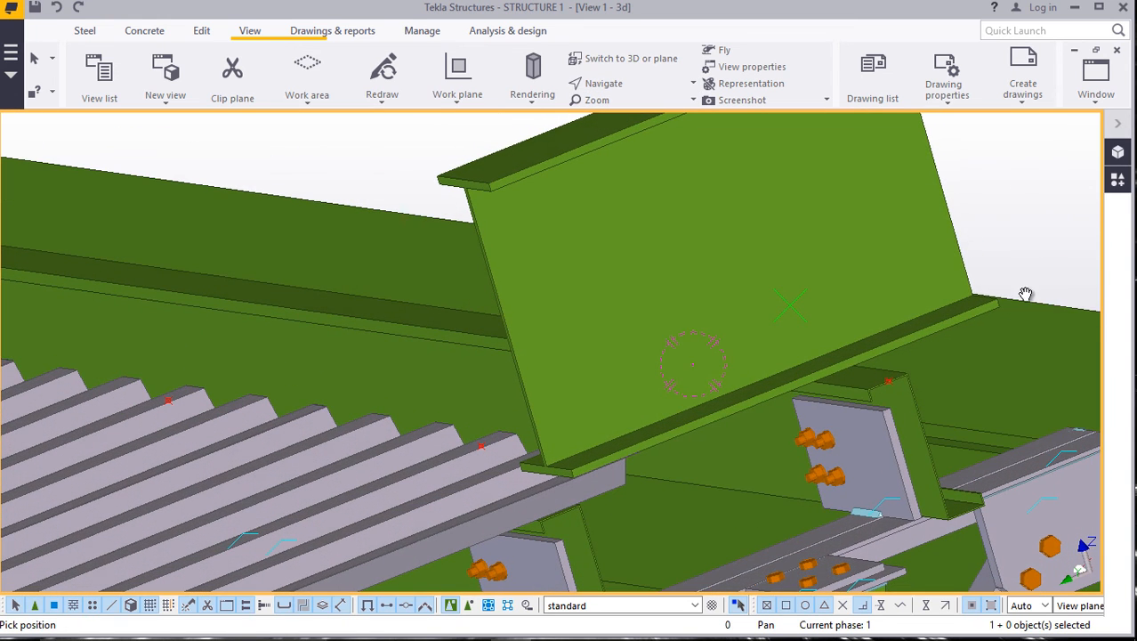
right_click(1019, 173)
left_click(1021, 188)
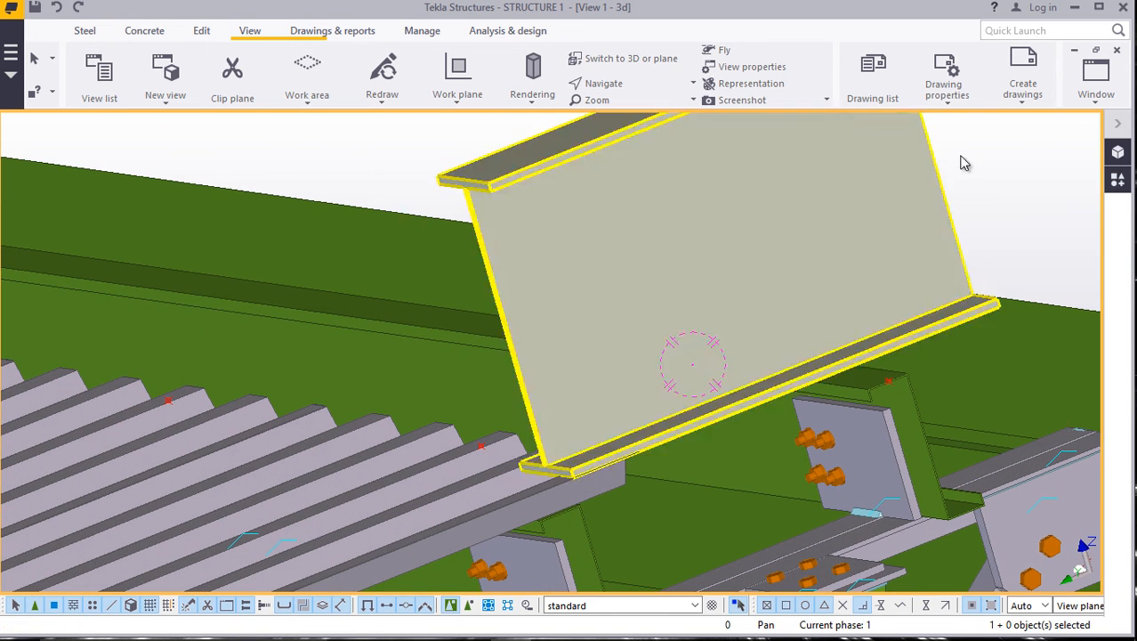
Place a Panel in database (8) sheet along the green beam's lower flange and delete the green beam.
left_click(1117, 181)
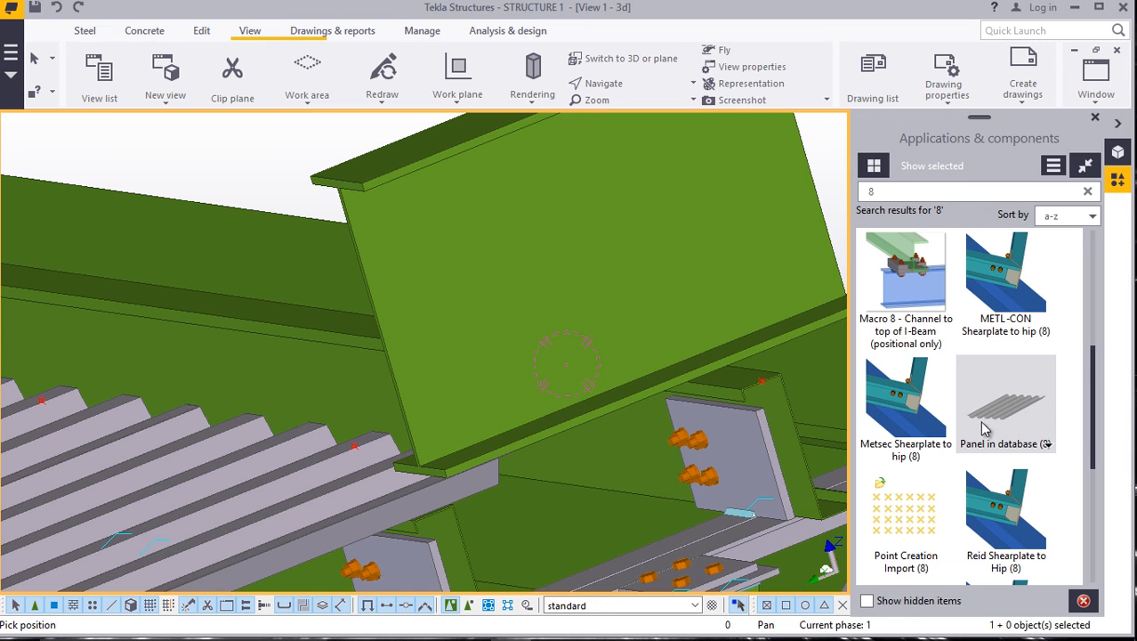
scroll(501, 484, "up", 5)
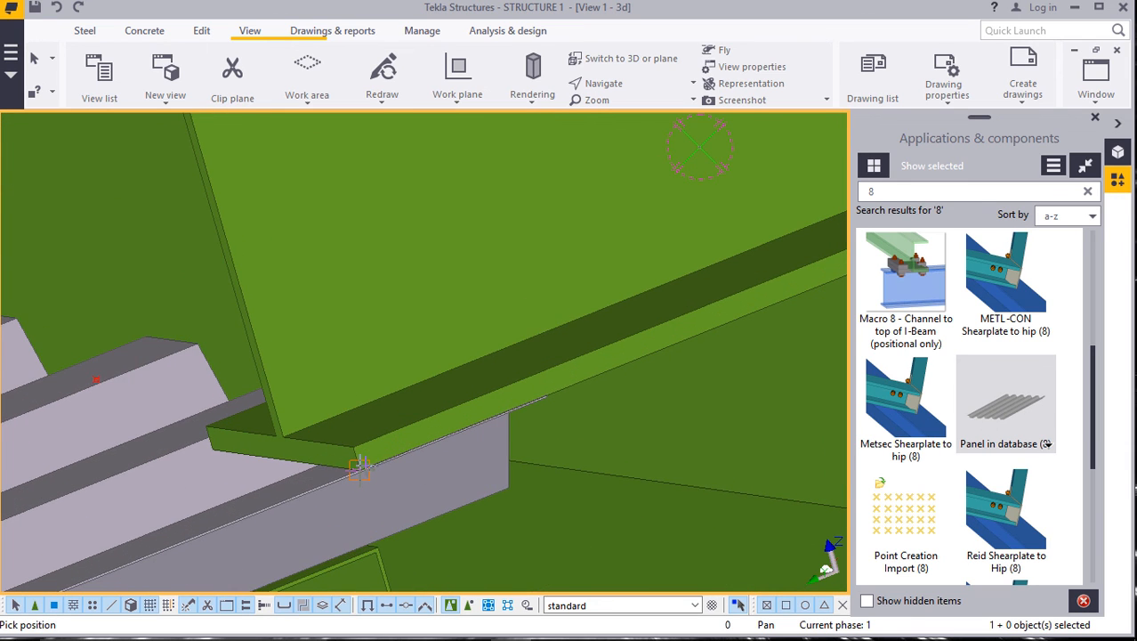
scroll(360, 469, "up", 5)
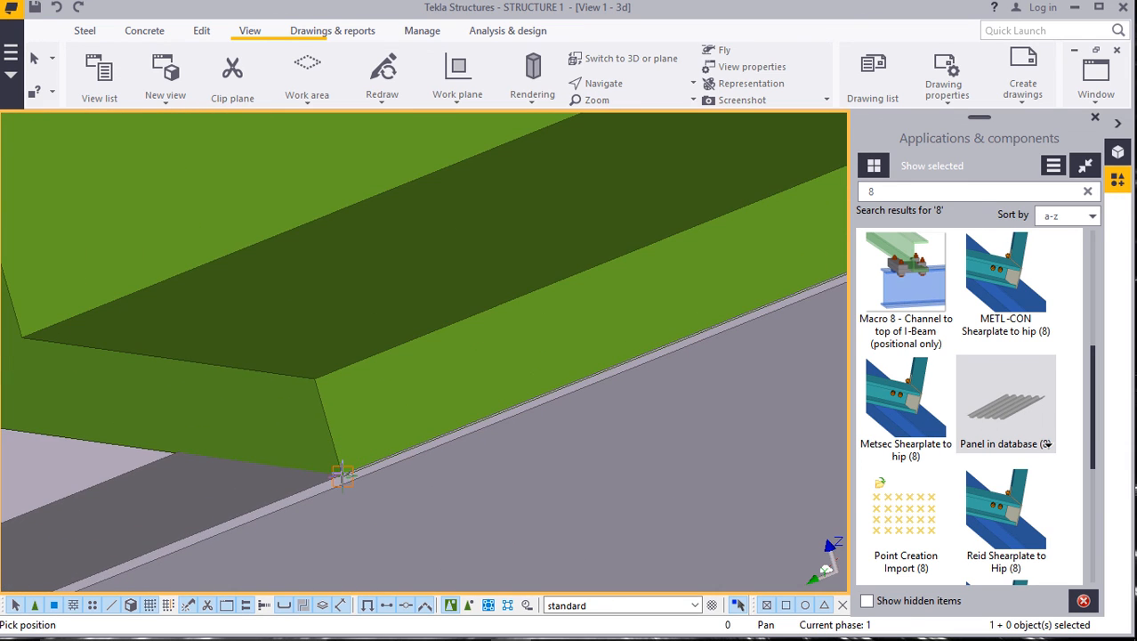
scroll(343, 476, "down", 10)
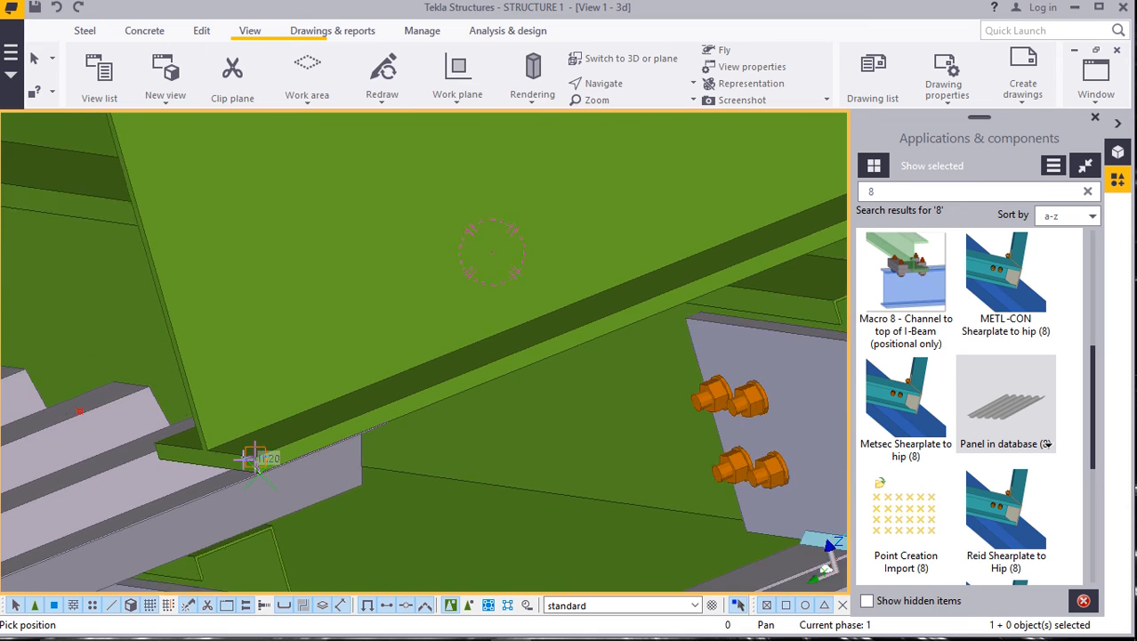
scroll(703, 254, "up", 8)
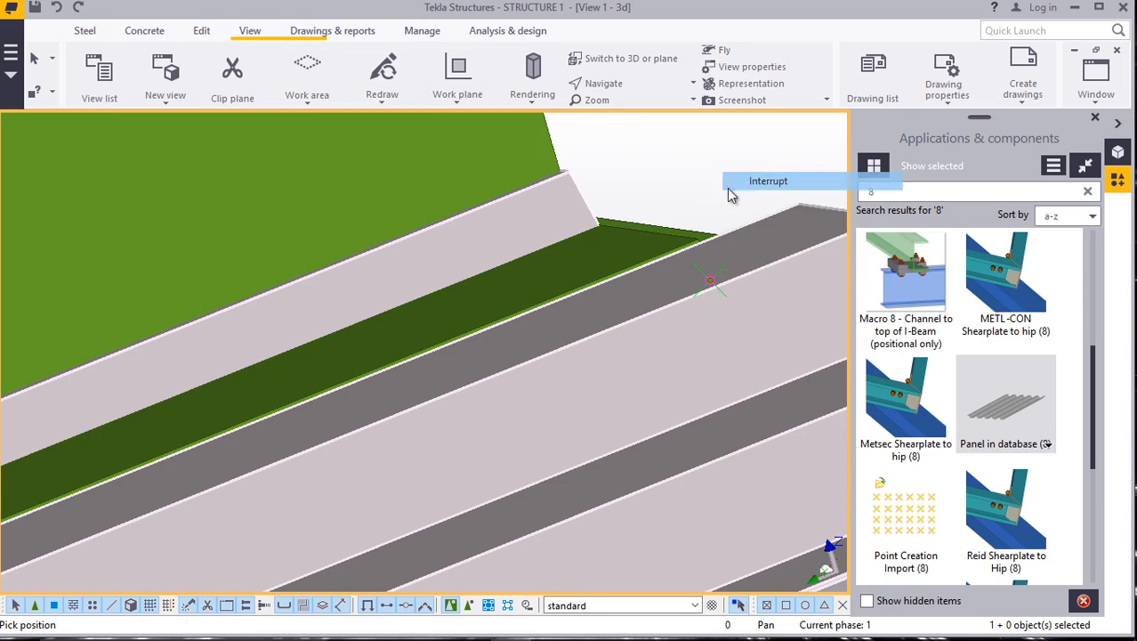
scroll(623, 270, "down", 6)
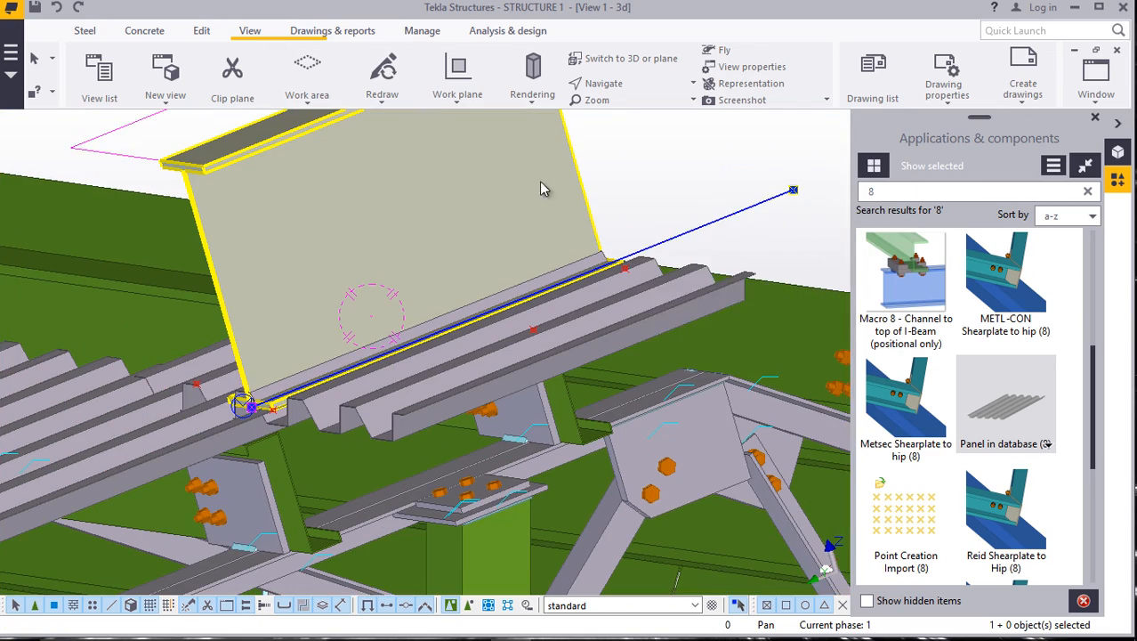
right_click(637, 168)
left_click(679, 336)
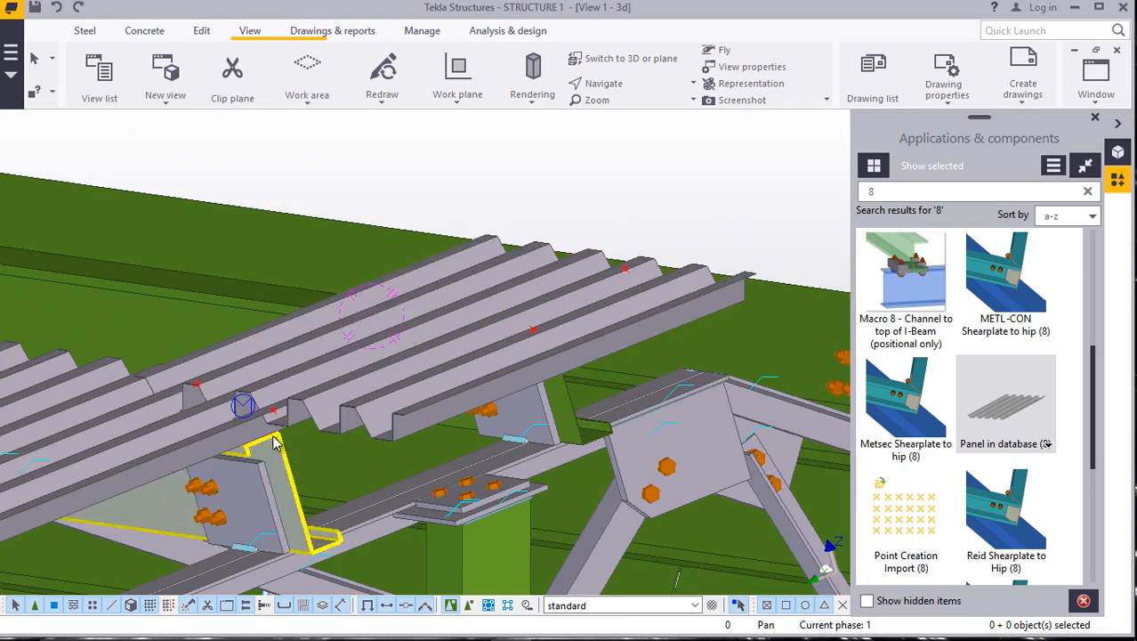
Copy the new corrugated sheet from the top corner of its outermost rib to the reference point on the existing sheeting's outer edge.
scroll(272, 405, "up", 5)
scroll(271, 391, "up", 3)
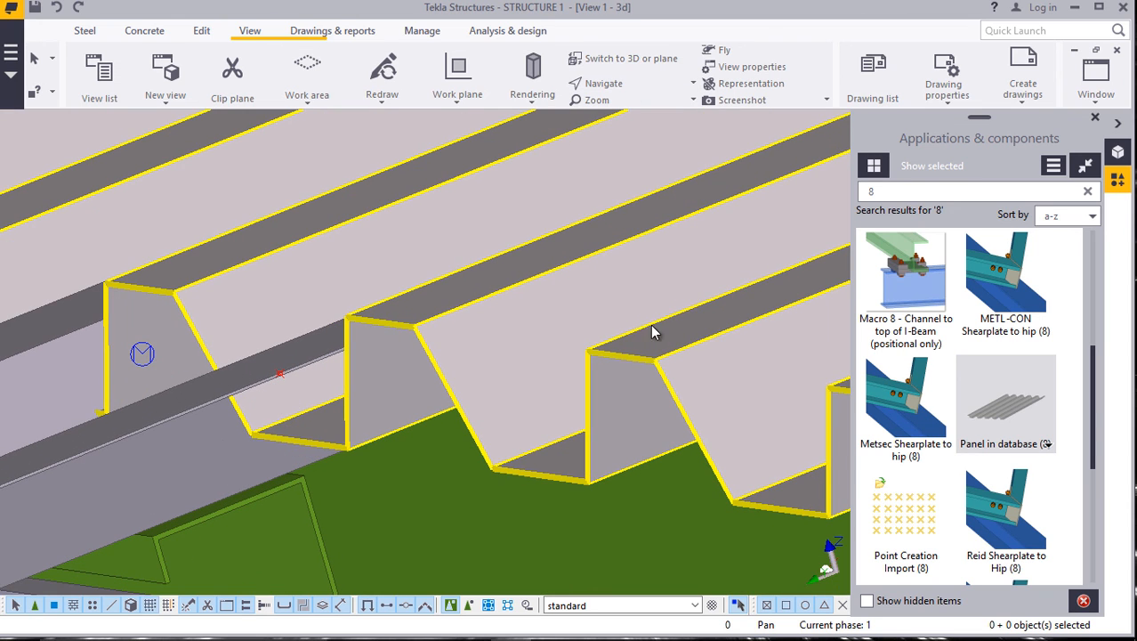
right_click(706, 371)
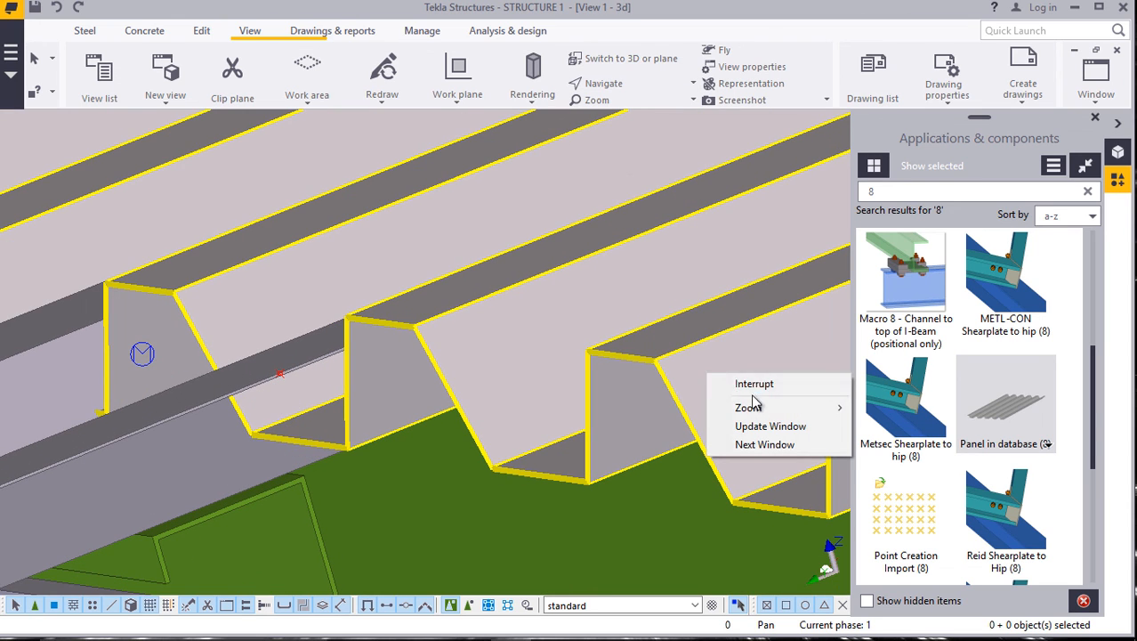
left_click(665, 383)
right_click(665, 383)
left_click(703, 281)
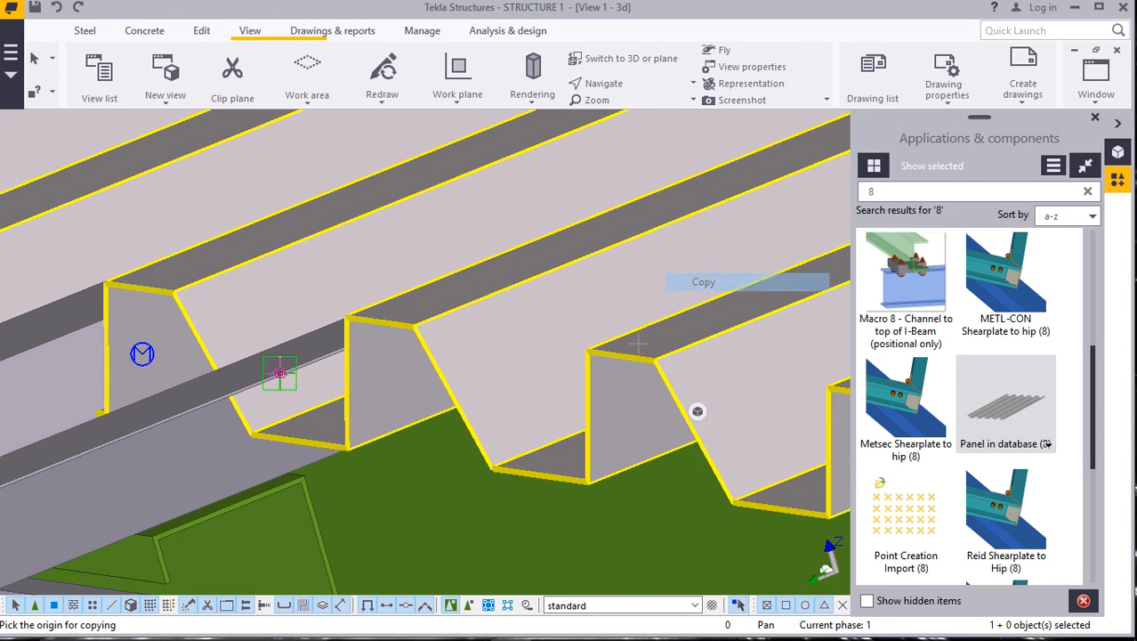
scroll(553, 326, "down", 2)
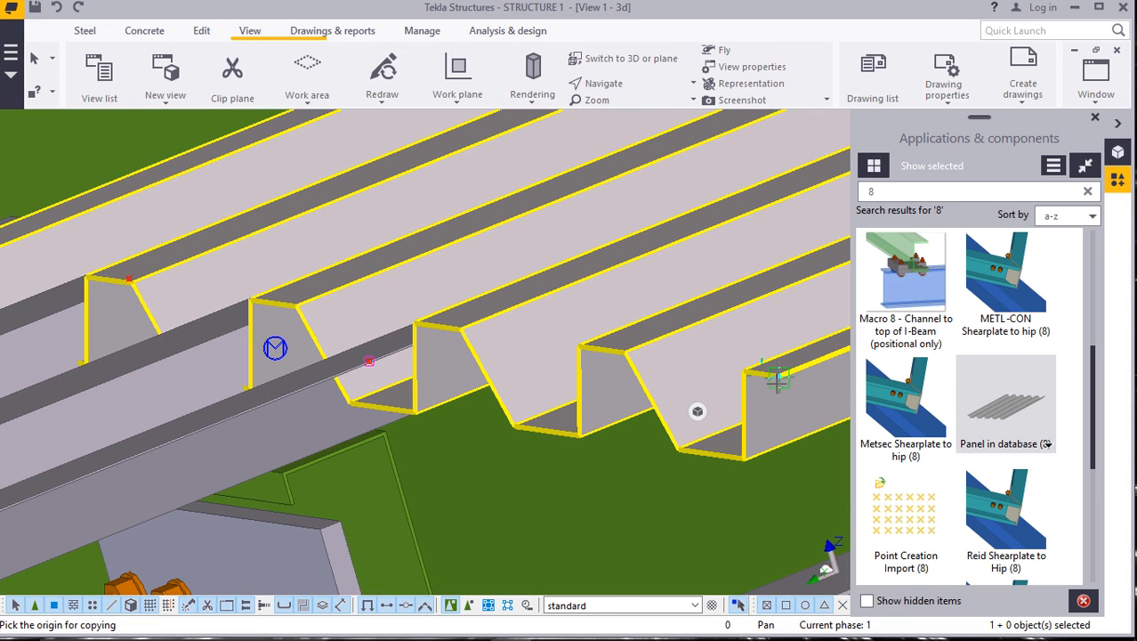
scroll(677, 449, "up", 5)
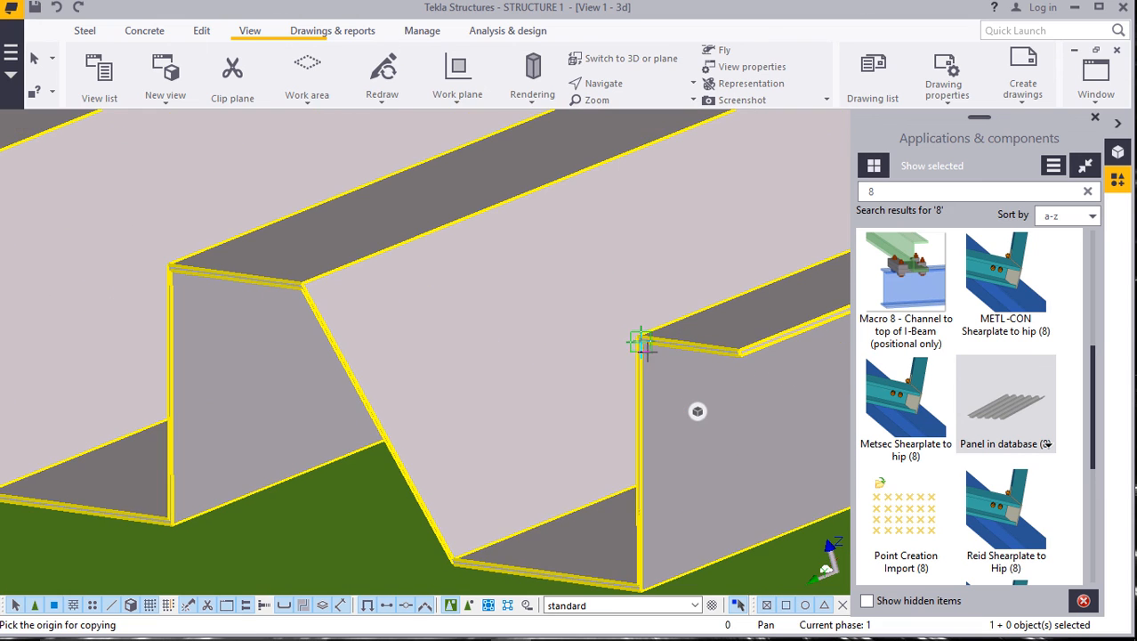
scroll(640, 342, "down", 5)
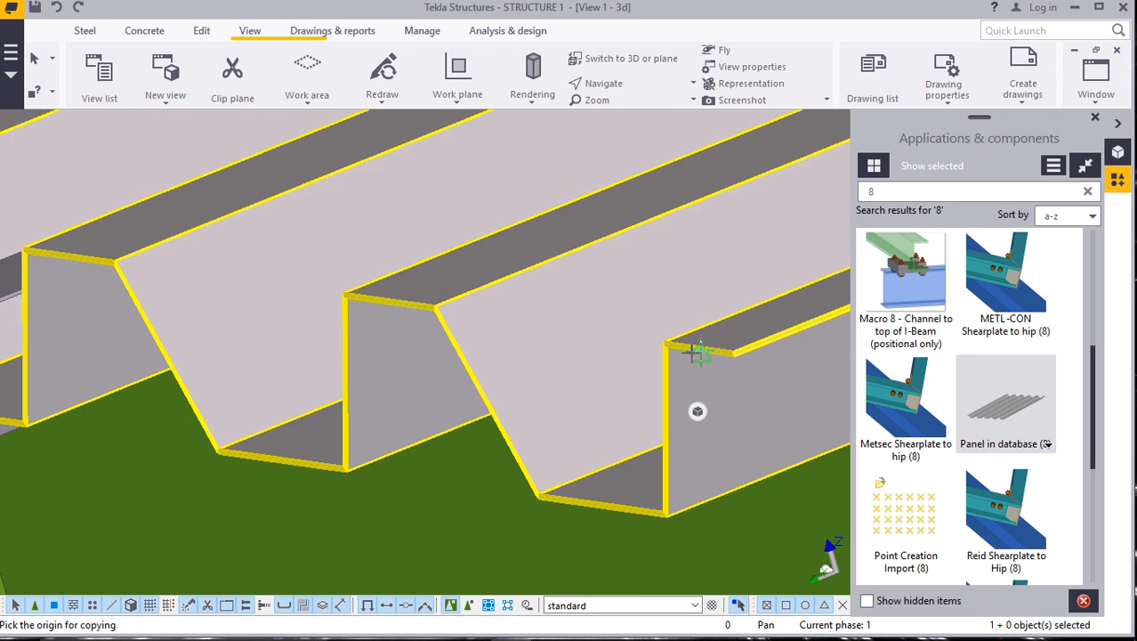
scroll(699, 350, "up", 3)
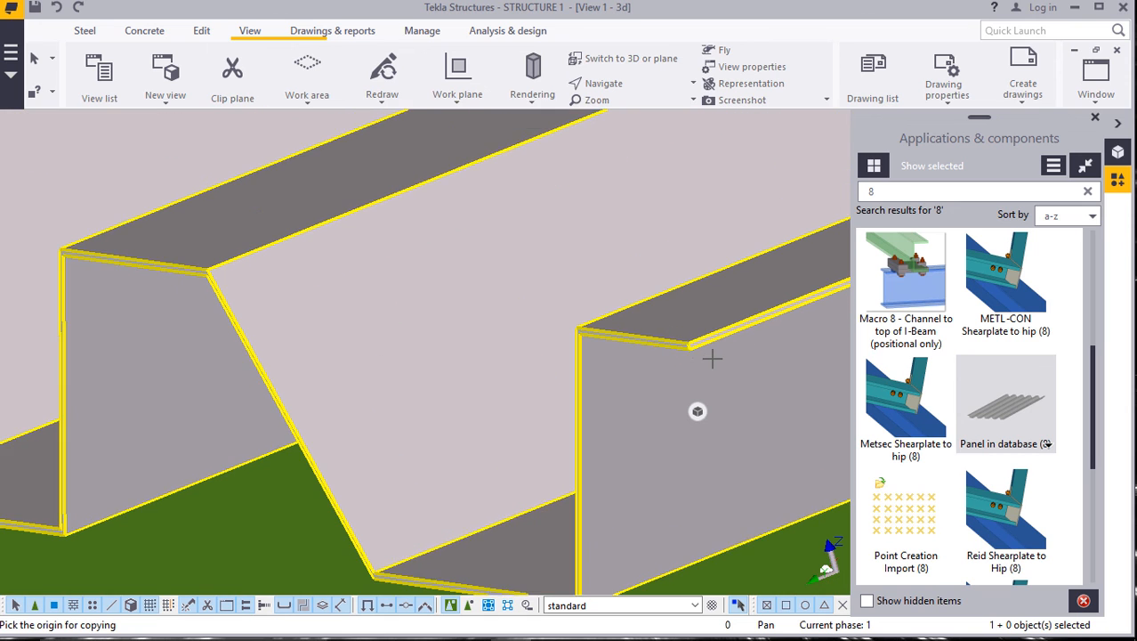
left_click(683, 347)
scroll(690, 352, "down", 5)
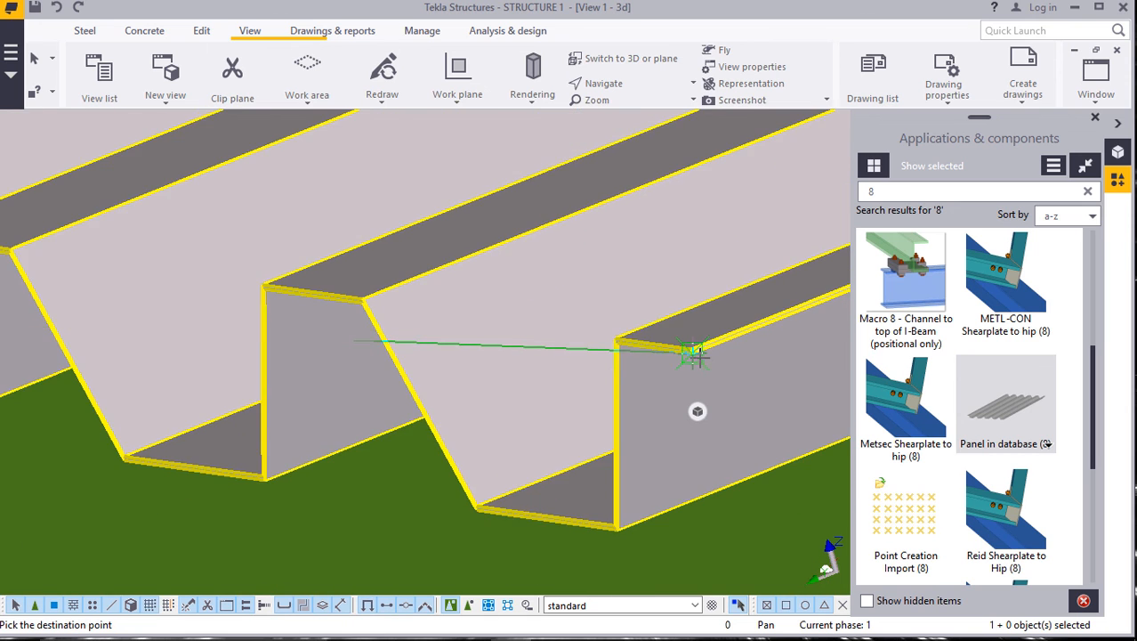
scroll(299, 330, "up", 5)
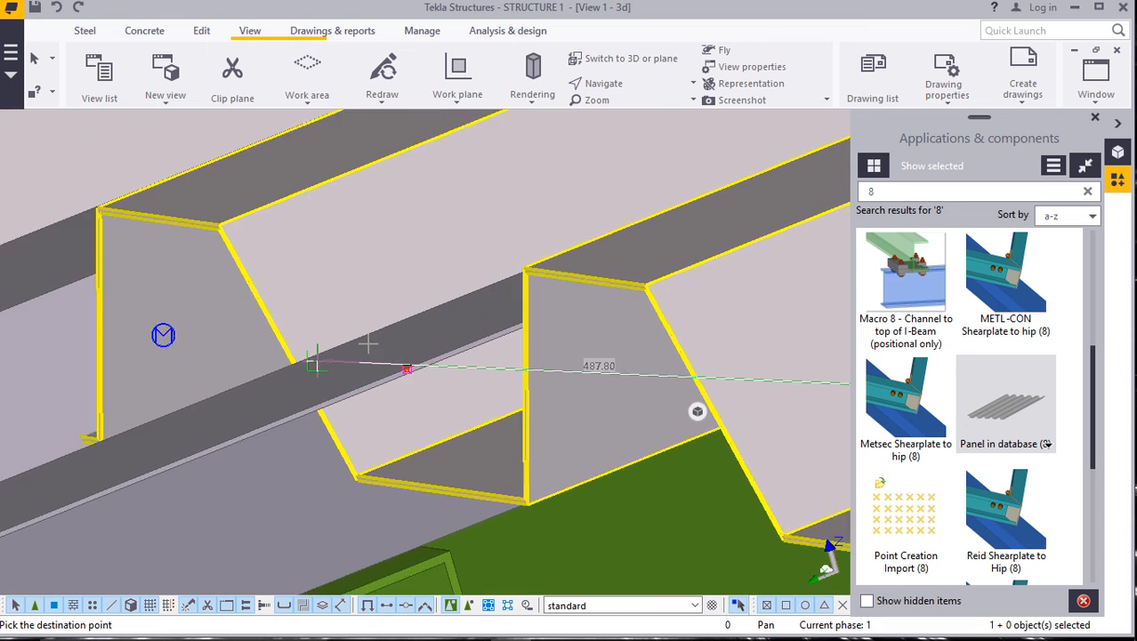
scroll(401, 370, "up", 2)
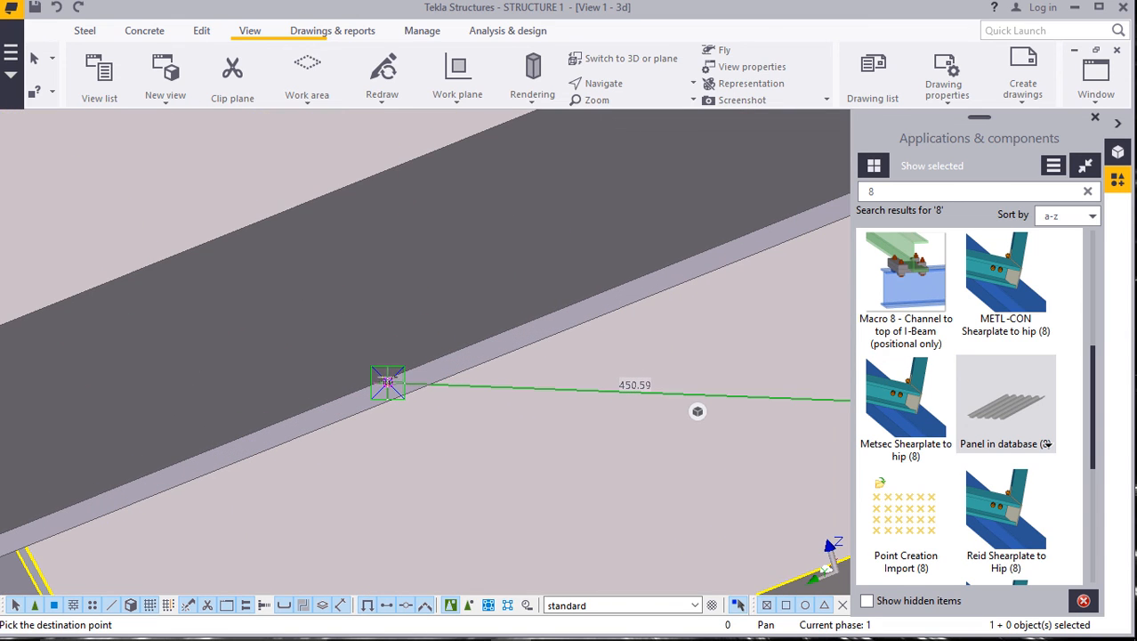
scroll(387, 372, "up", 3)
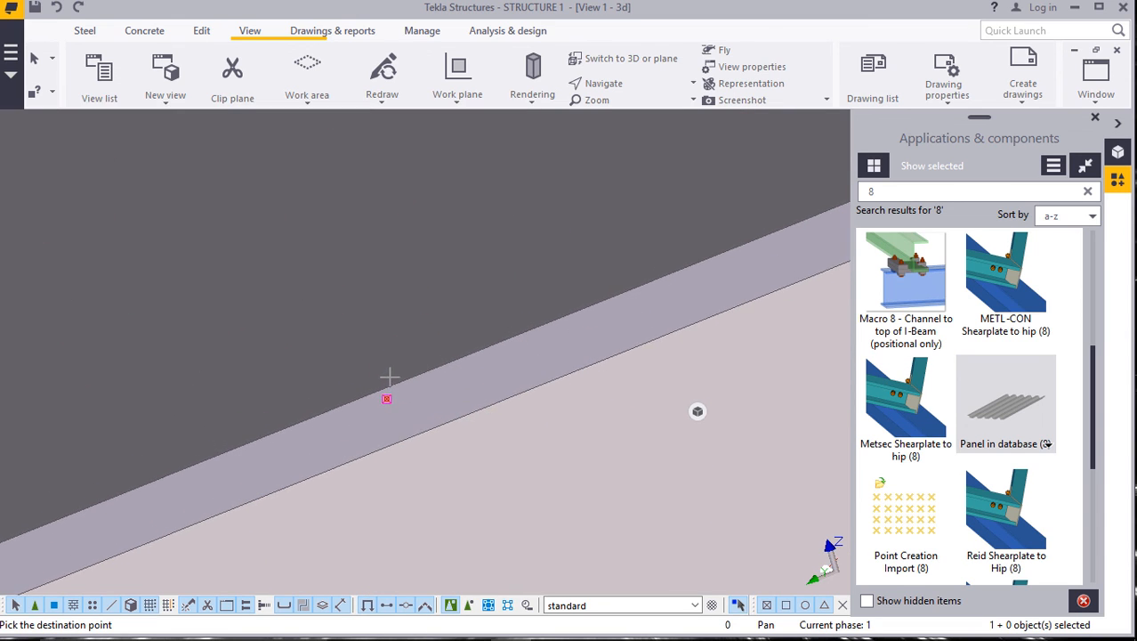
scroll(380, 400, "down", 6)
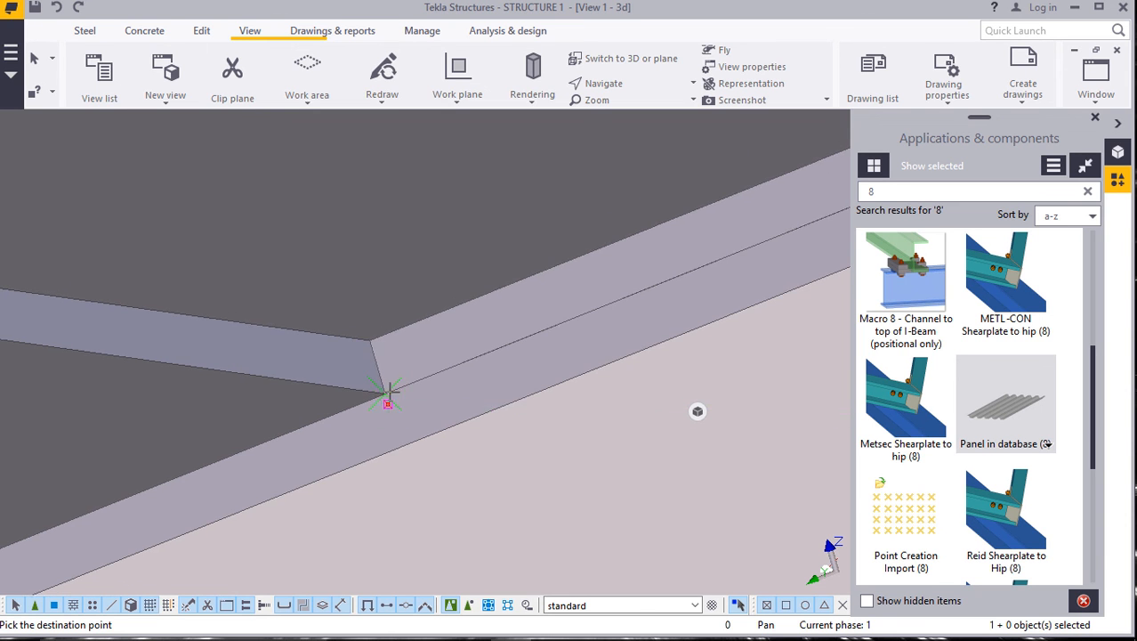
scroll(379, 408, "down", 8)
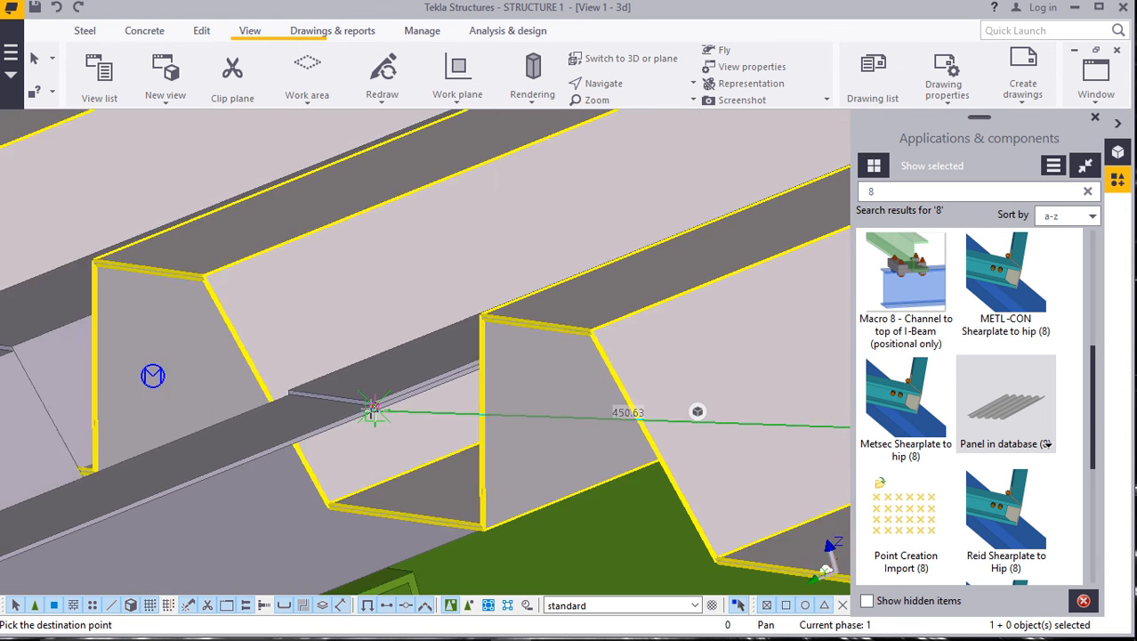
scroll(369, 392, "down", 3)
right_click(478, 354)
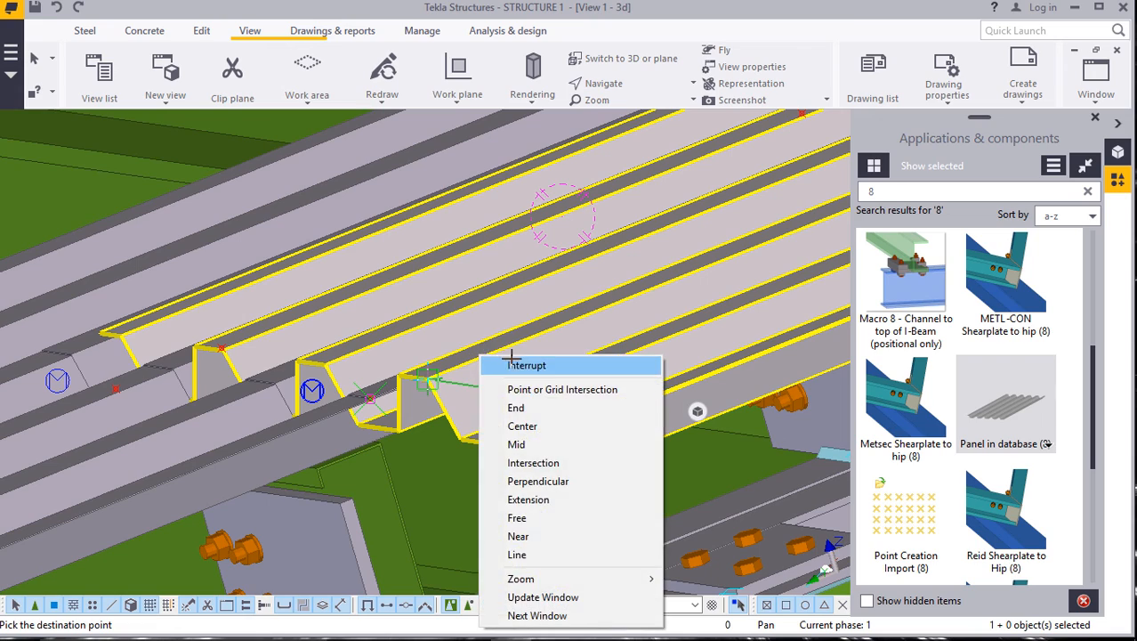
left_click(567, 362)
Delete the original corrugated sheet that served as the copy source.
right_click(592, 363)
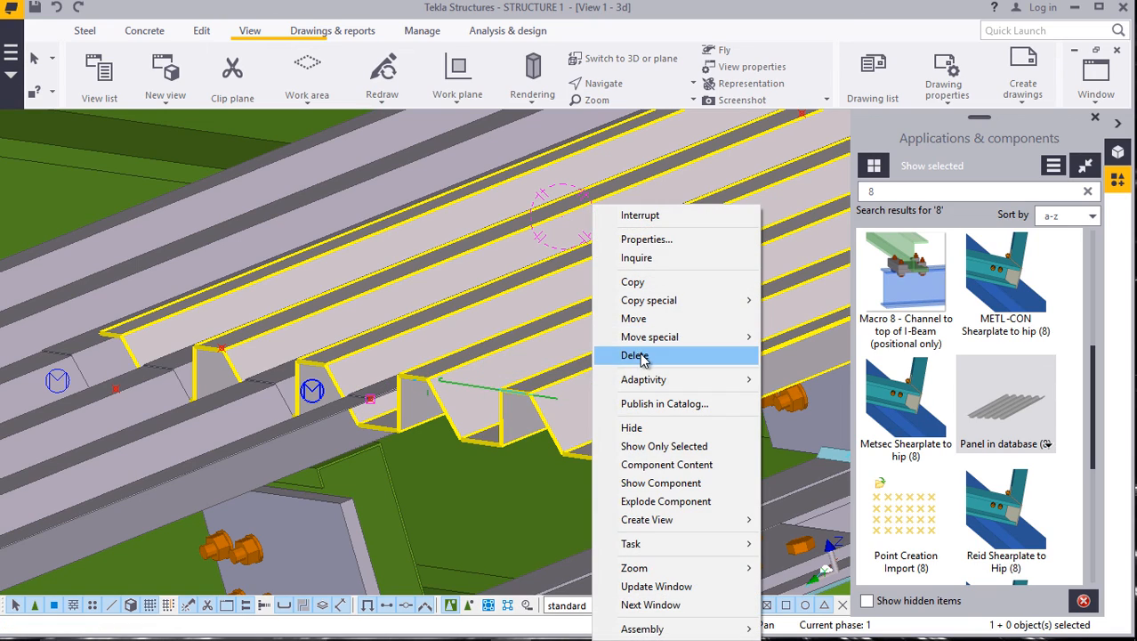
left_click(640, 355)
scroll(440, 412, "down", 2)
scroll(440, 411, "down", 5)
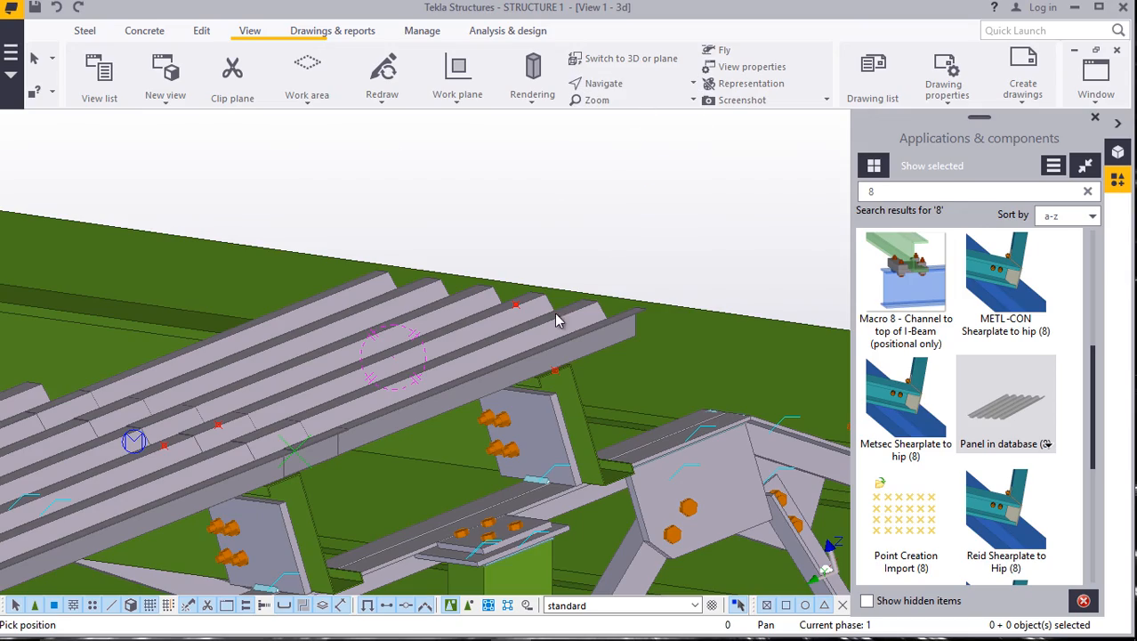
Examine the copied sheet's overlap with the lower sheeting and its free end from several angles.
mouse_move(560, 321)
middle_mouse_down("ctrl")
mouse_move(381, 364)
mouse_move(363, 379)
mouse_move(678, 386)
mouse_move(520, 297)
mouse_move(366, 367)
mouse_move(395, 343)
middle_mouse_up("ctrl")
right_click(317, 166)
left_click(333, 183)
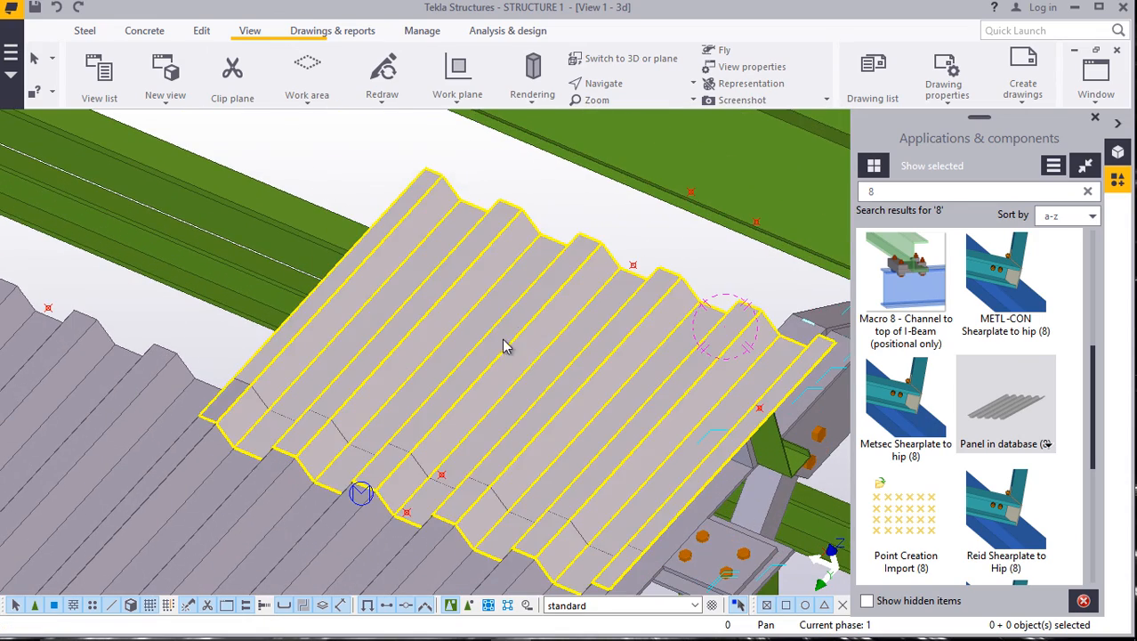
left_click(628, 86)
left_click(634, 112)
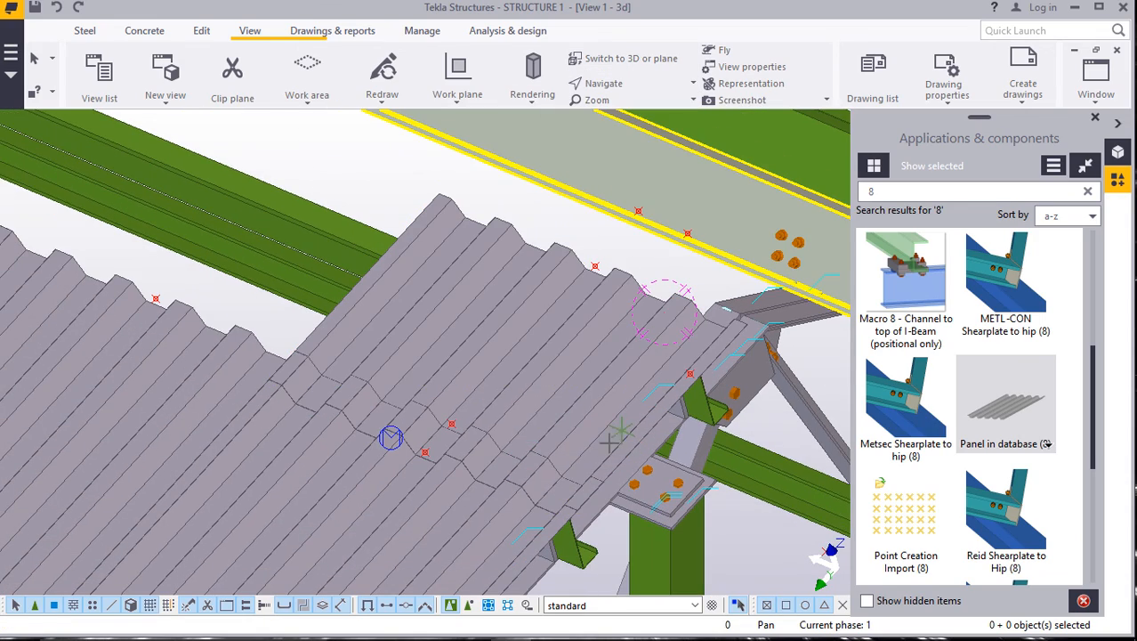
mouse_move(605, 435)
left_mouse_down()
mouse_move(609, 456)
mouse_move(602, 425)
left_mouse_up()
right_click(638, 227)
left_click(663, 228)
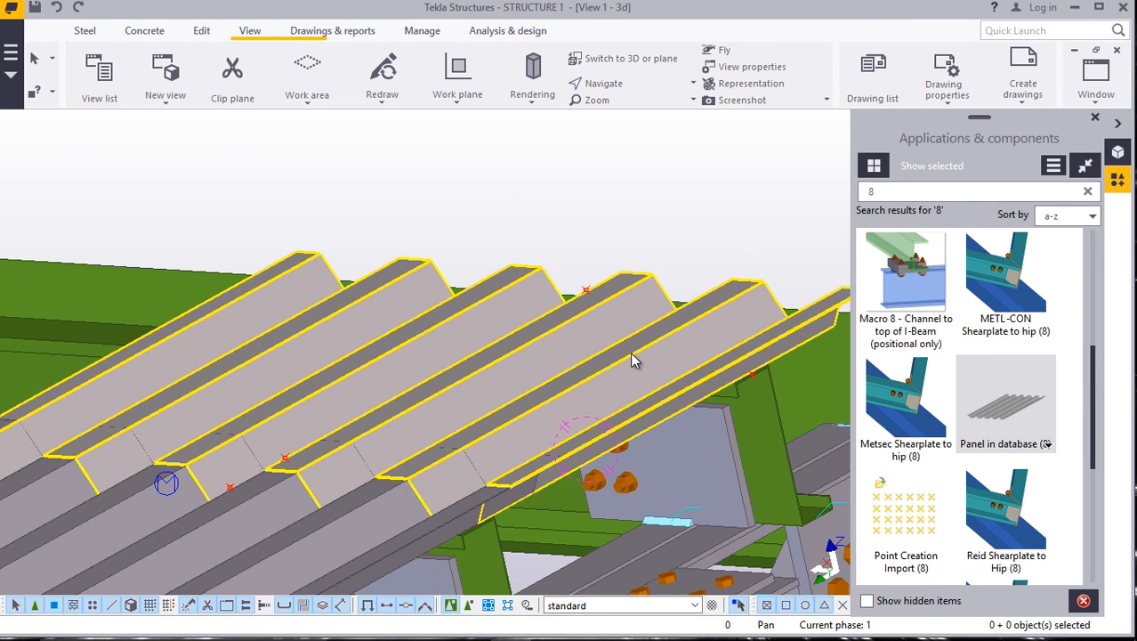
scroll(629, 352, "down", 1)
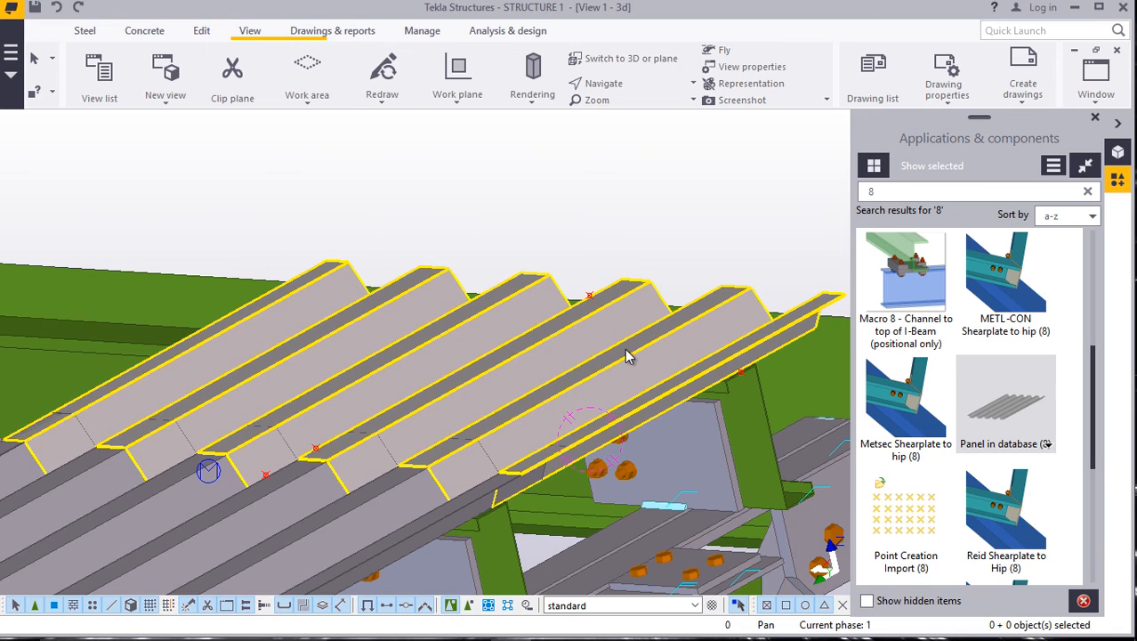
Copy the selected corrugated sheet from the underside corner of its outermost rib to the upper bend corner of its opposite edge rib.
left_click_drag(431, 377, 432, 377)
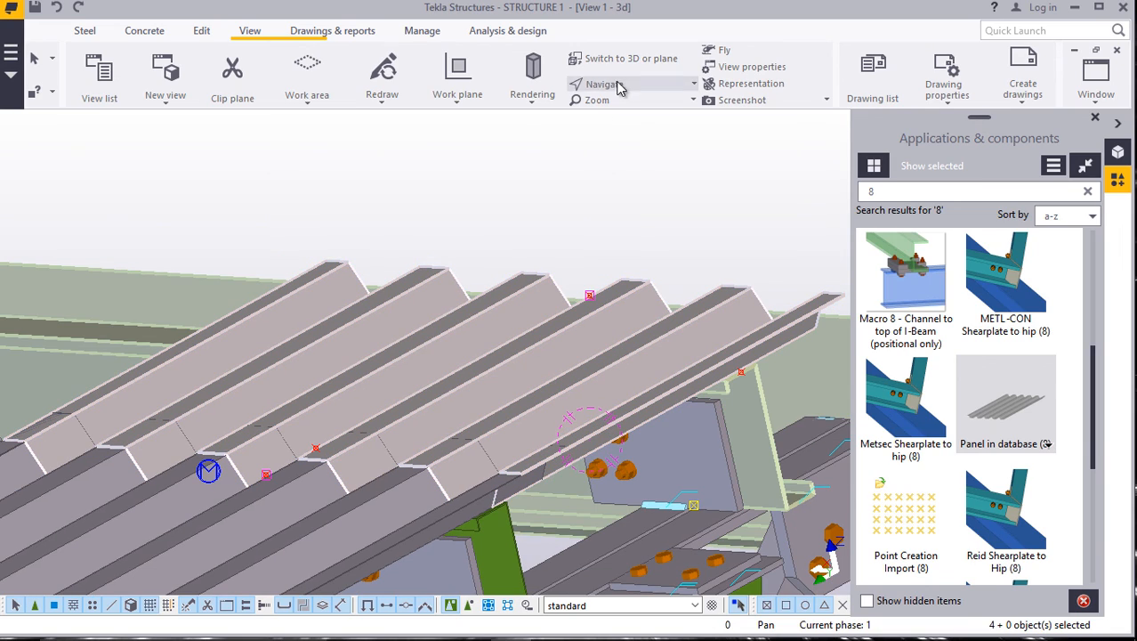
left_click(620, 85)
left_click_drag(687, 368, 525, 345)
right_click(525, 345)
left_click(546, 358)
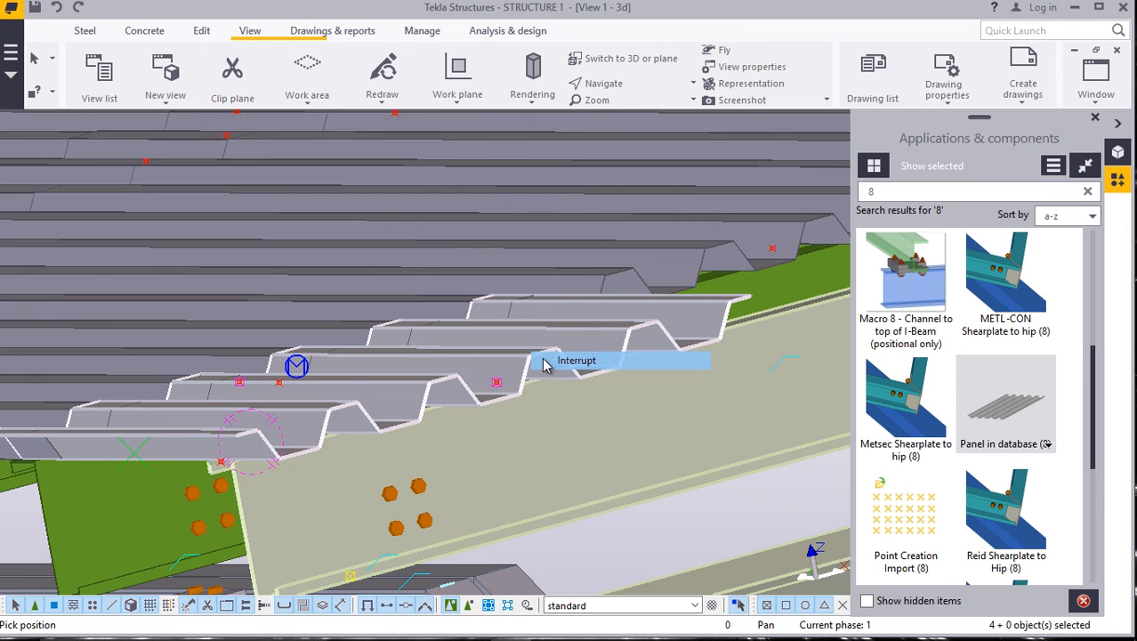
right_click(540, 363)
left_click(581, 45)
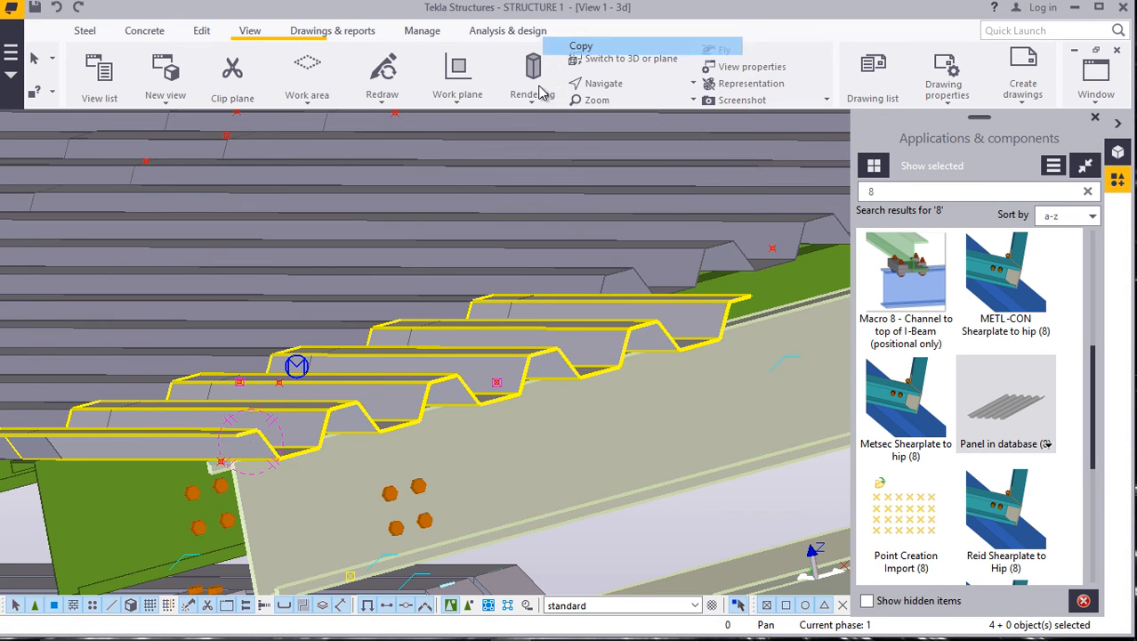
scroll(234, 478, "up", 8)
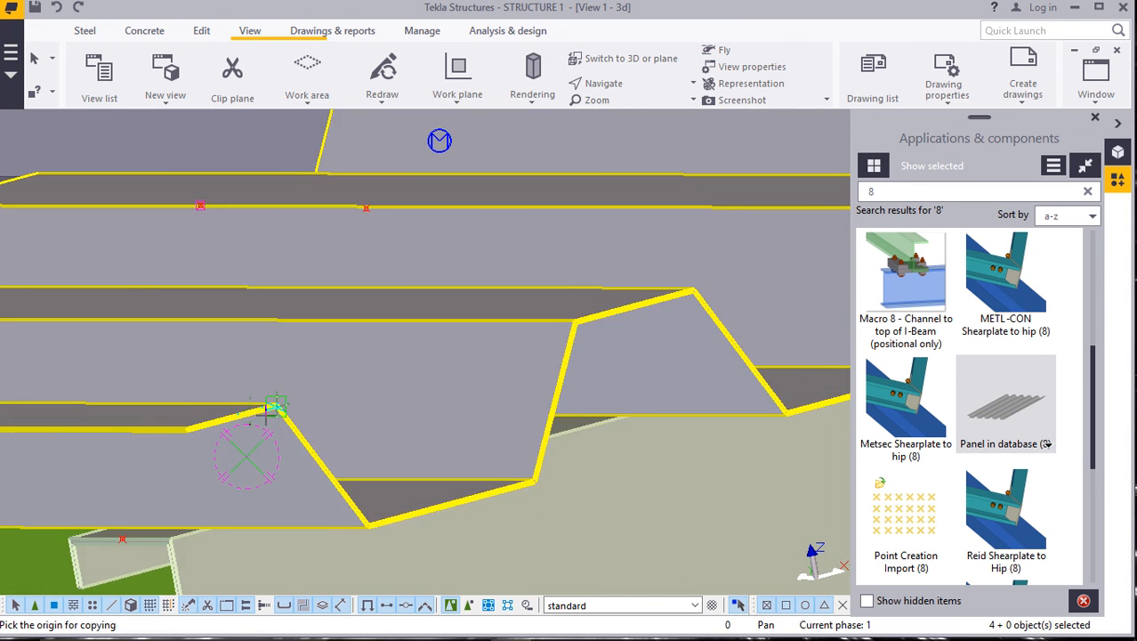
scroll(276, 416, "up", 3)
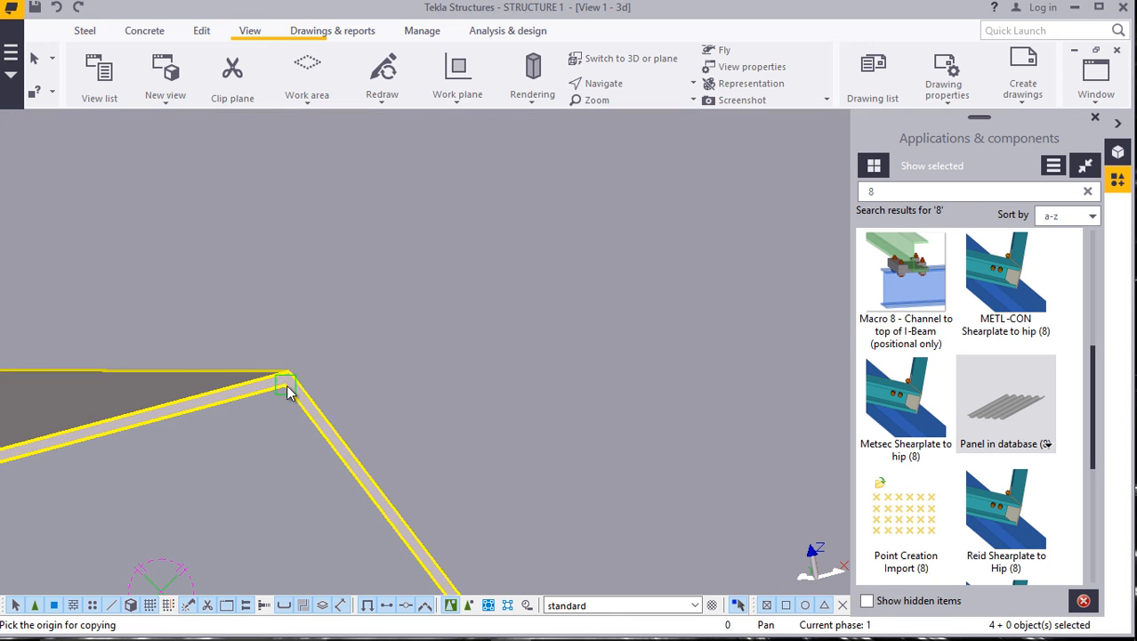
left_click(287, 392)
scroll(233, 441, "down", 10)
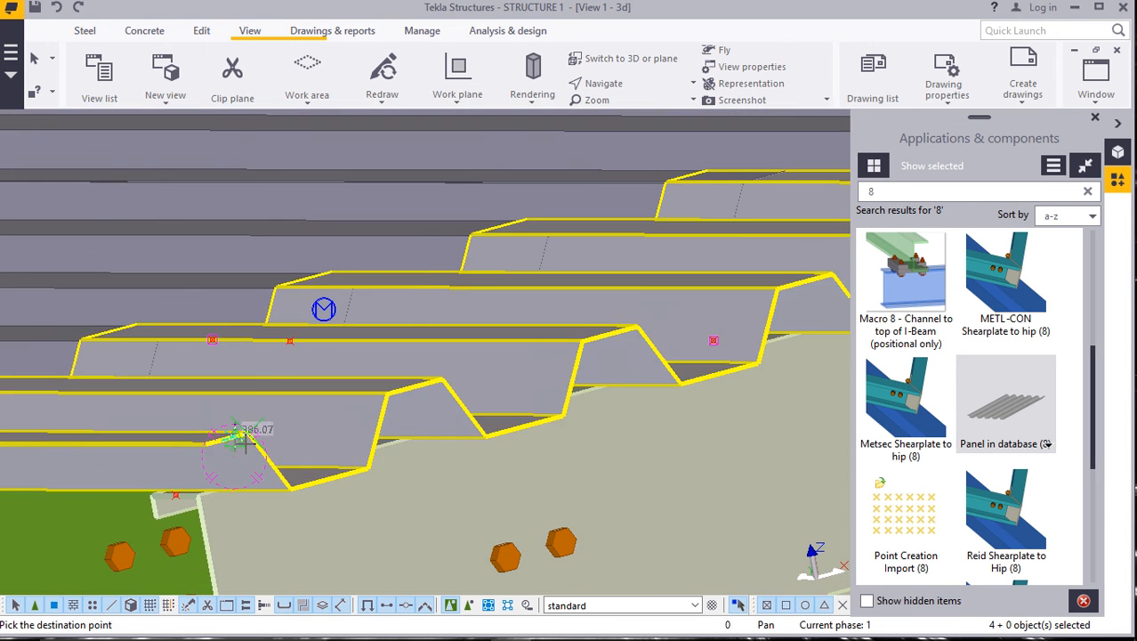
scroll(247, 440, "down", 4)
scroll(731, 298, "up", 5)
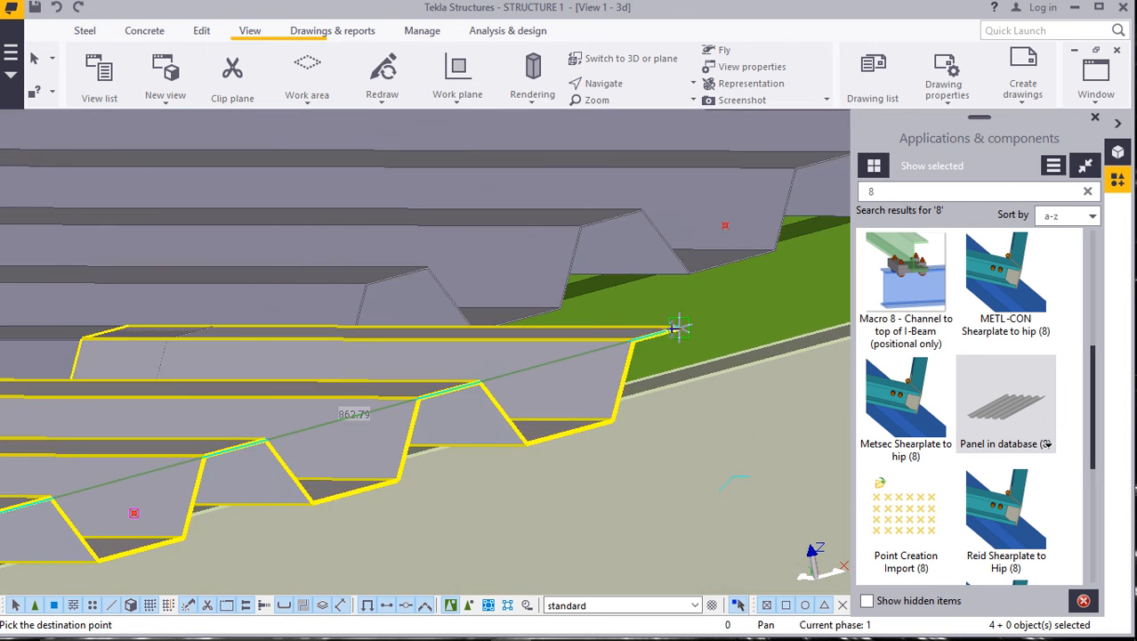
scroll(678, 327, "up", 6)
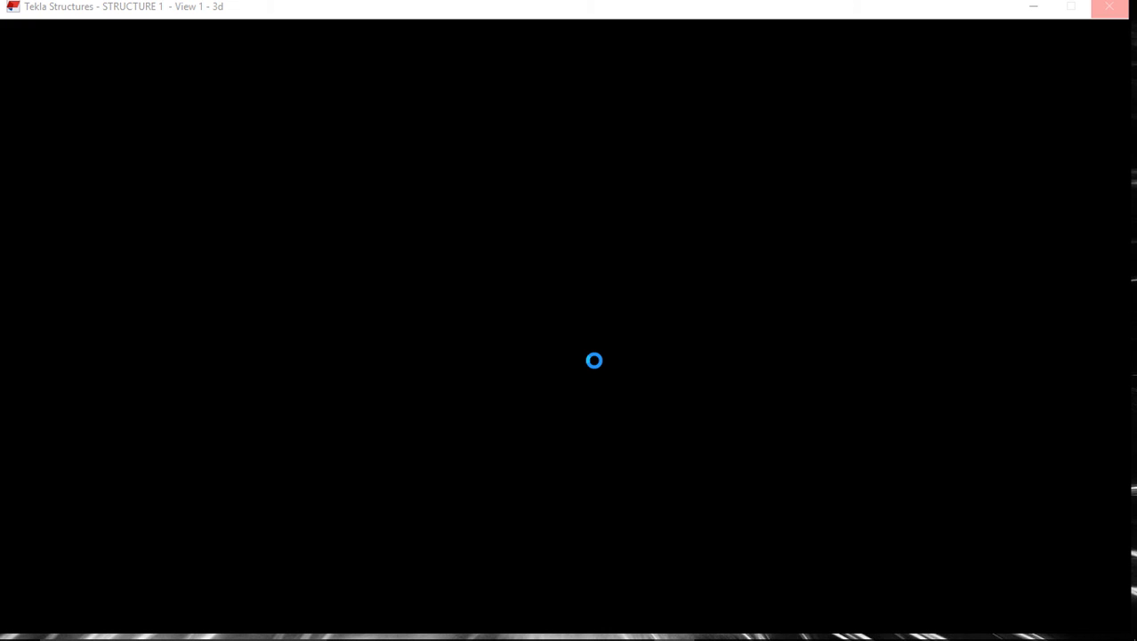
left_click(1037, 9)
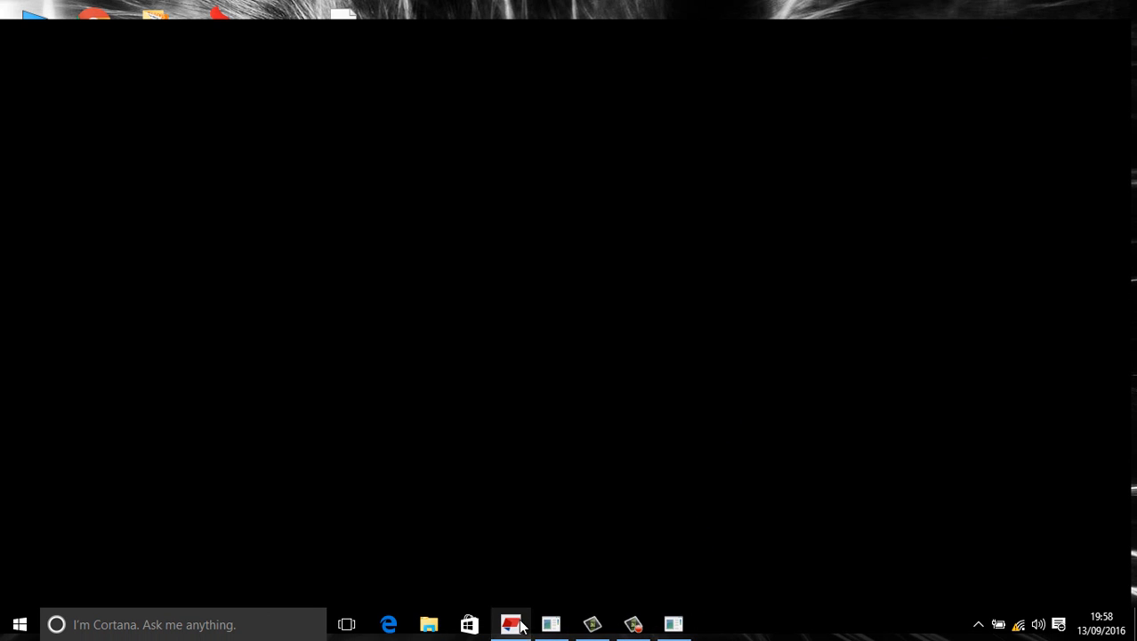
left_click(512, 625)
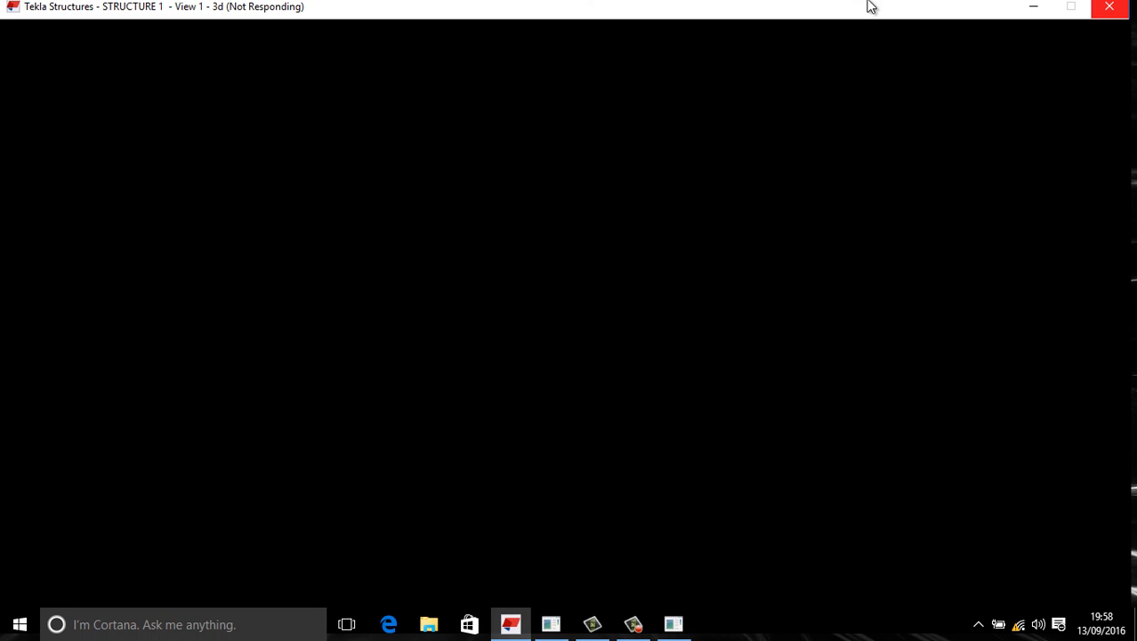
left_click(1033, 10)
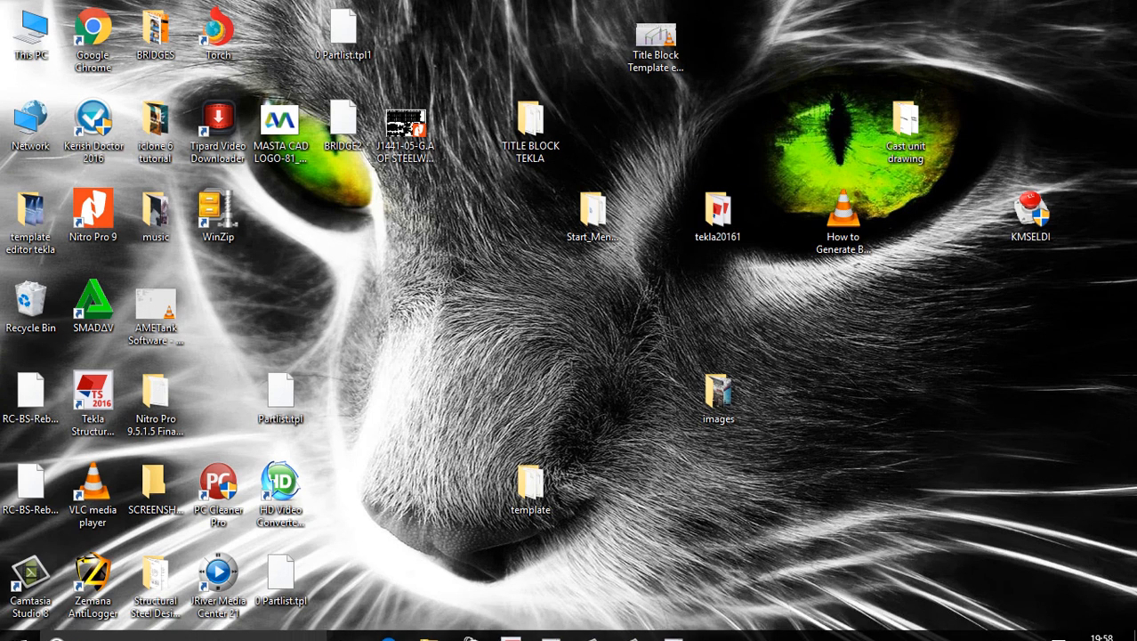
left_click(512, 627)
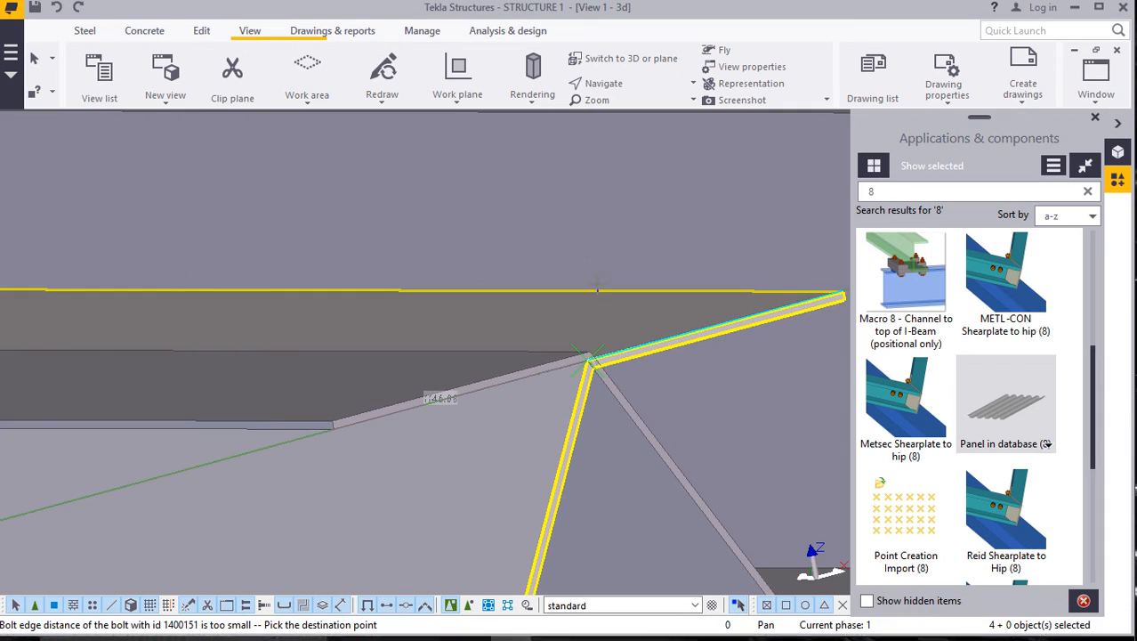
End the copy operation and examine how the copied sheet's edge rib overlaps the source sheet's edge rib.
scroll(549, 370, "down", 8)
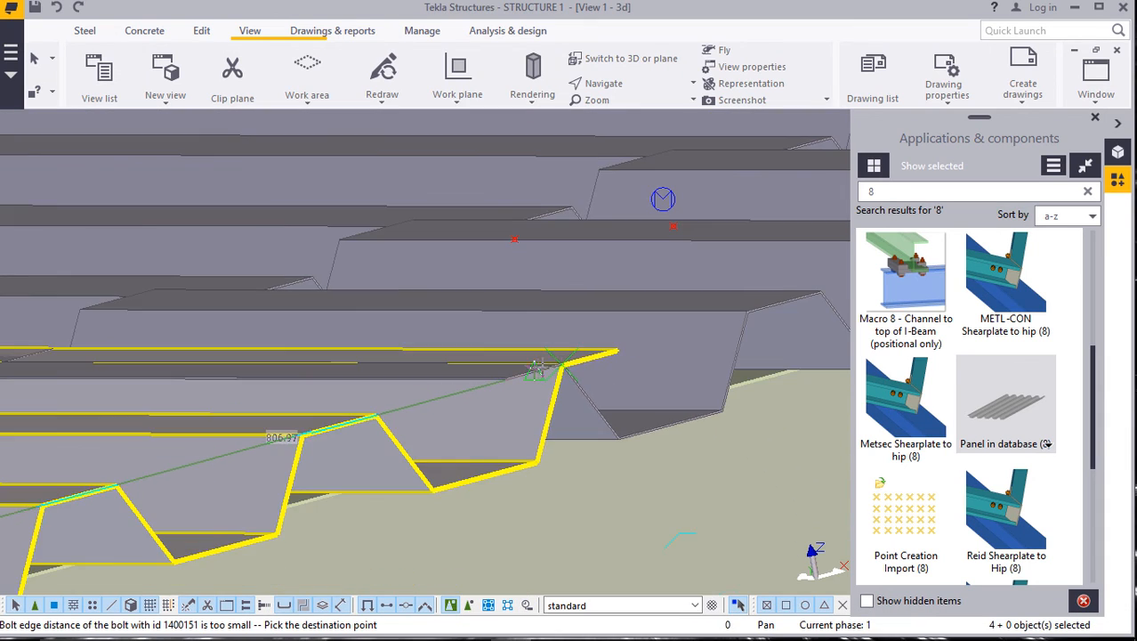
scroll(571, 365, "up", 6)
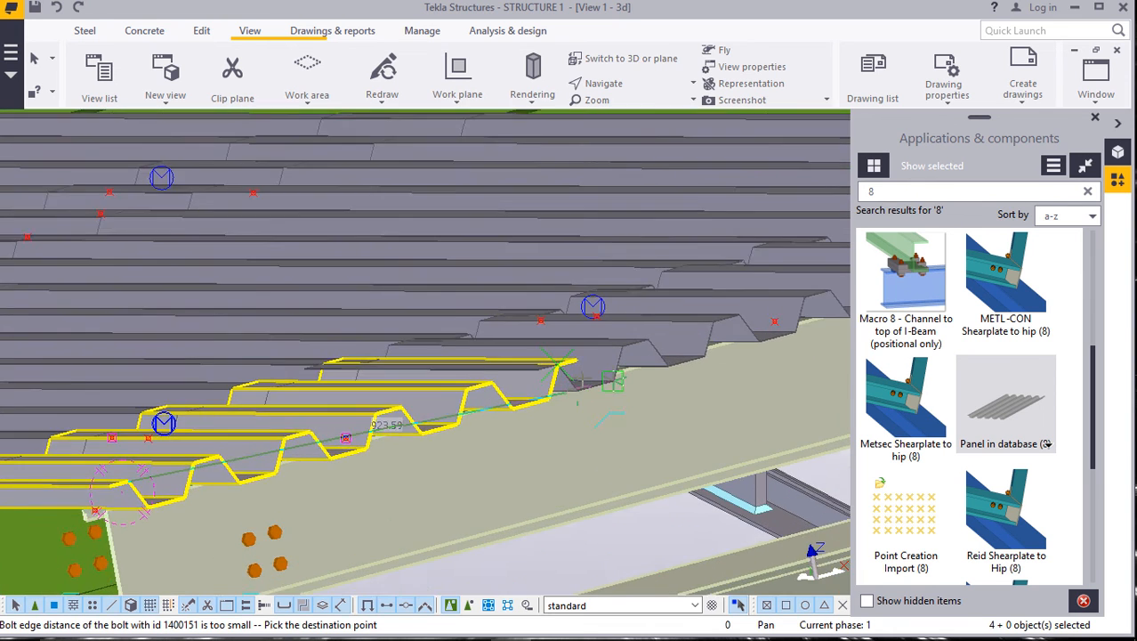
right_click(578, 356)
left_click(614, 362)
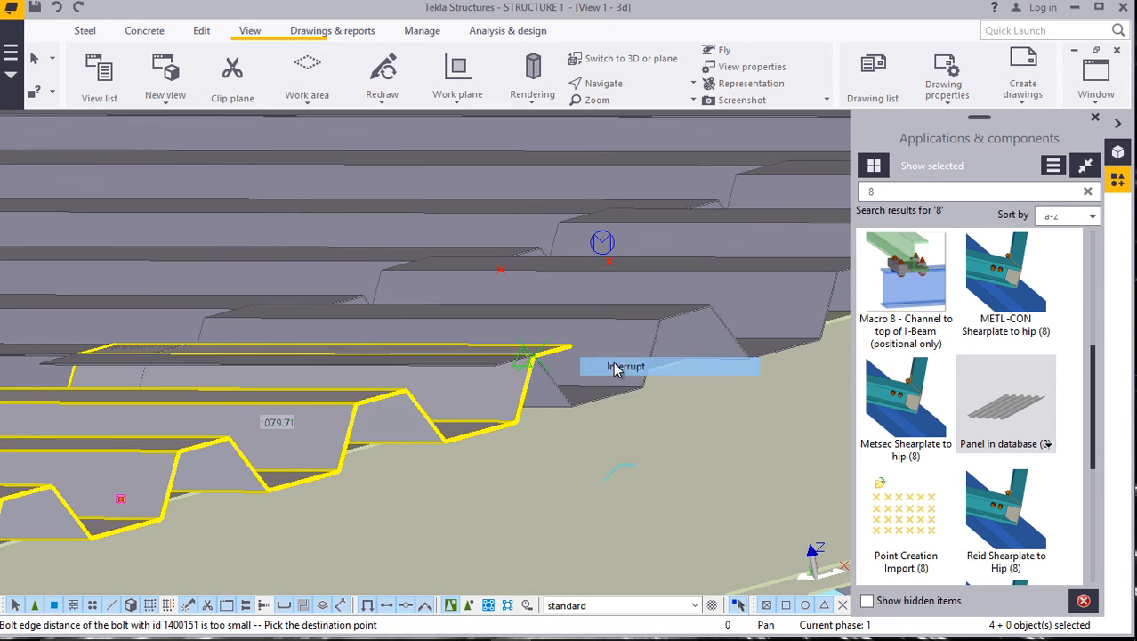
scroll(540, 381, "down", 2)
scroll(536, 381, "up", 1)
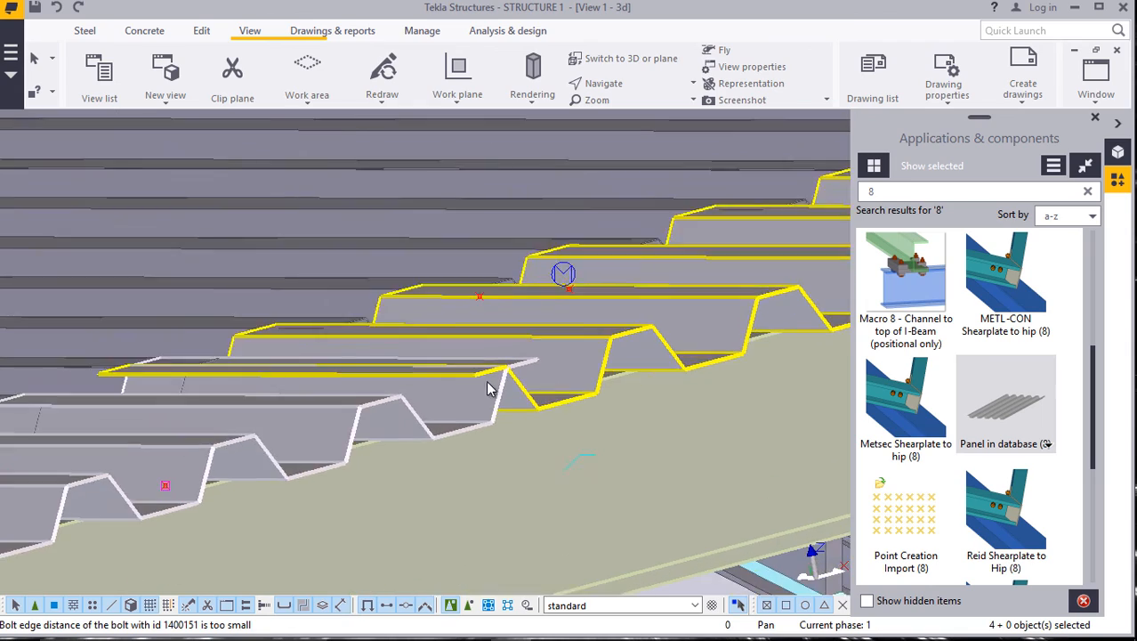
scroll(494, 382, "down", 3)
left_click(621, 107)
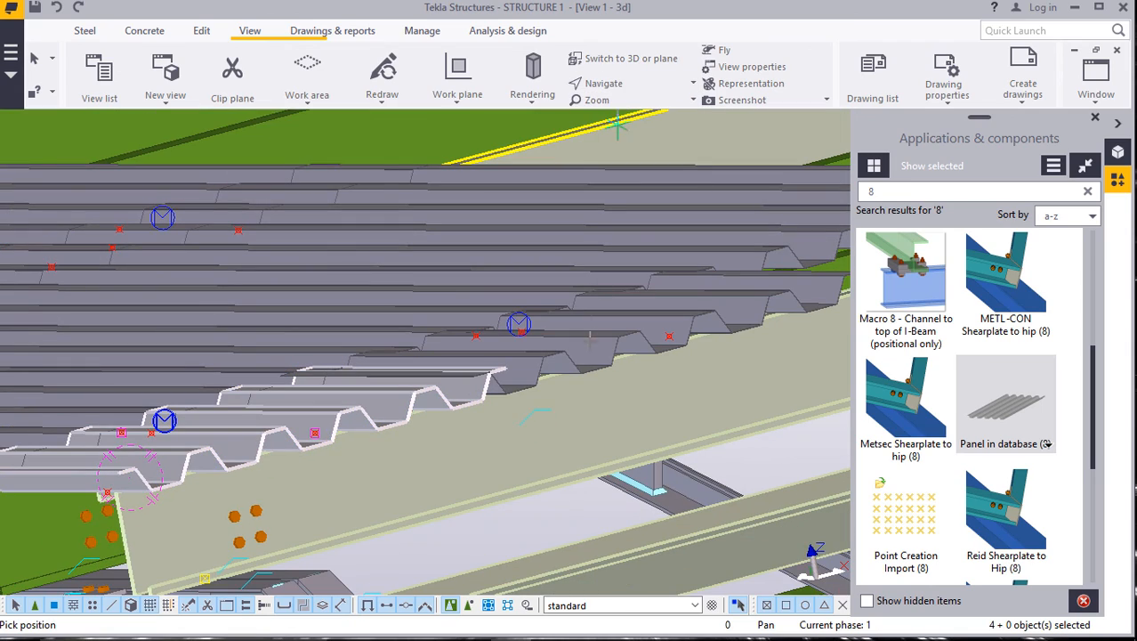
left_click_drag(586, 369, 448, 375)
scroll(448, 374, "up", 5)
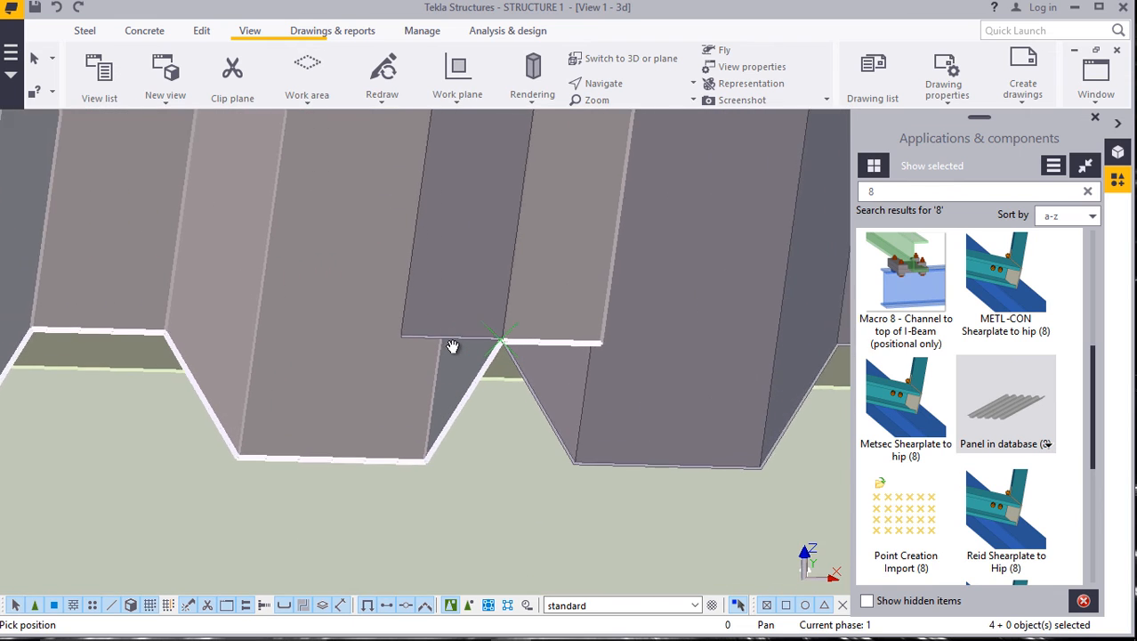
left_click_drag(508, 341, 531, 309)
right_click(529, 307)
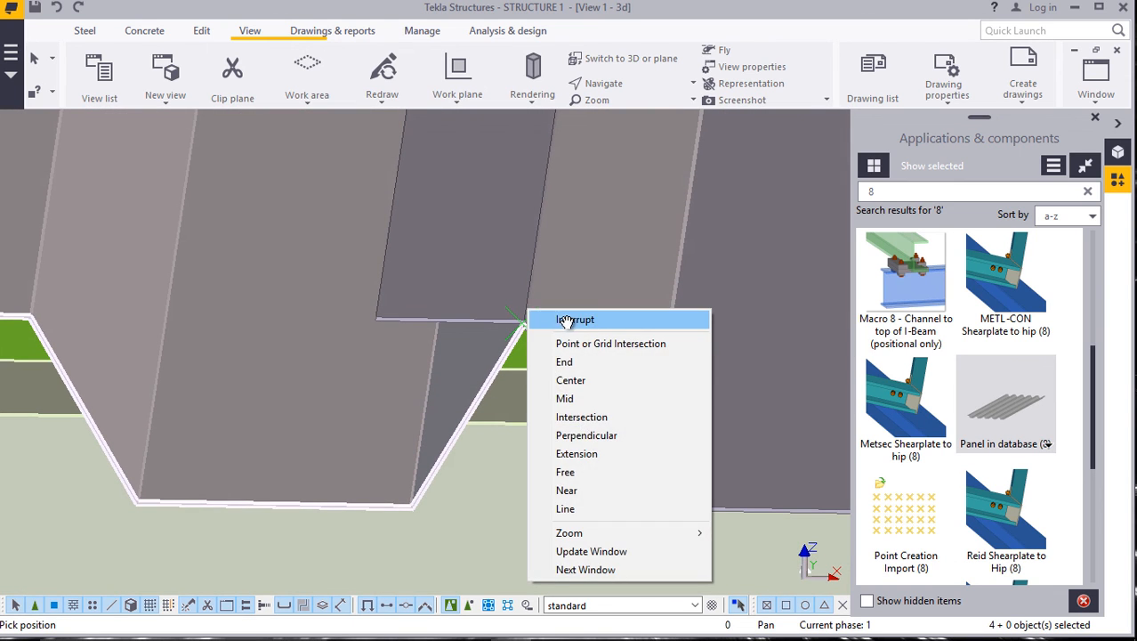
left_click(565, 319)
scroll(519, 336, "up", 7)
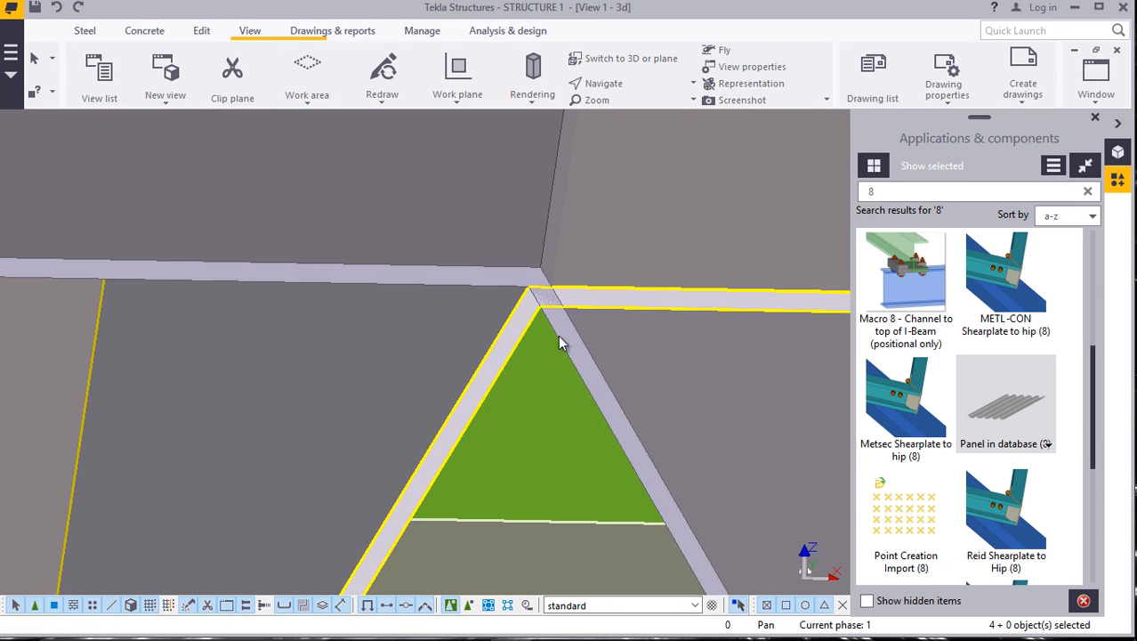
Move the copied sheet from the underside corner of its overlapping rib to the outer end corner of the neighbouring sheet's top flange.
left_click(576, 348)
right_click(577, 355)
left_click(608, 317)
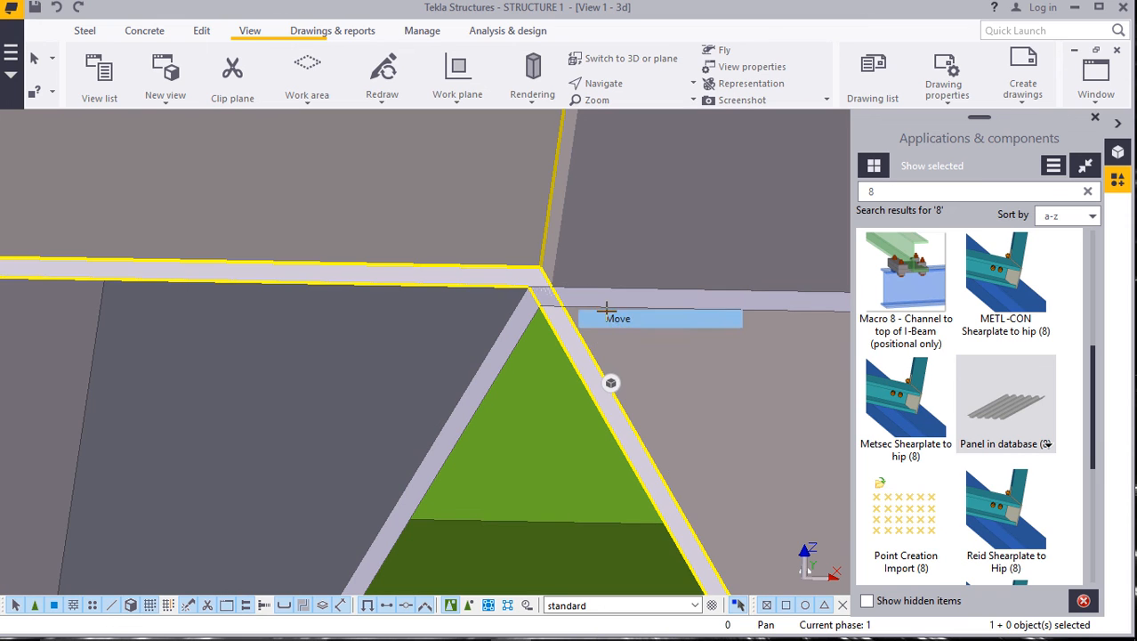
scroll(552, 293, "up", 2)
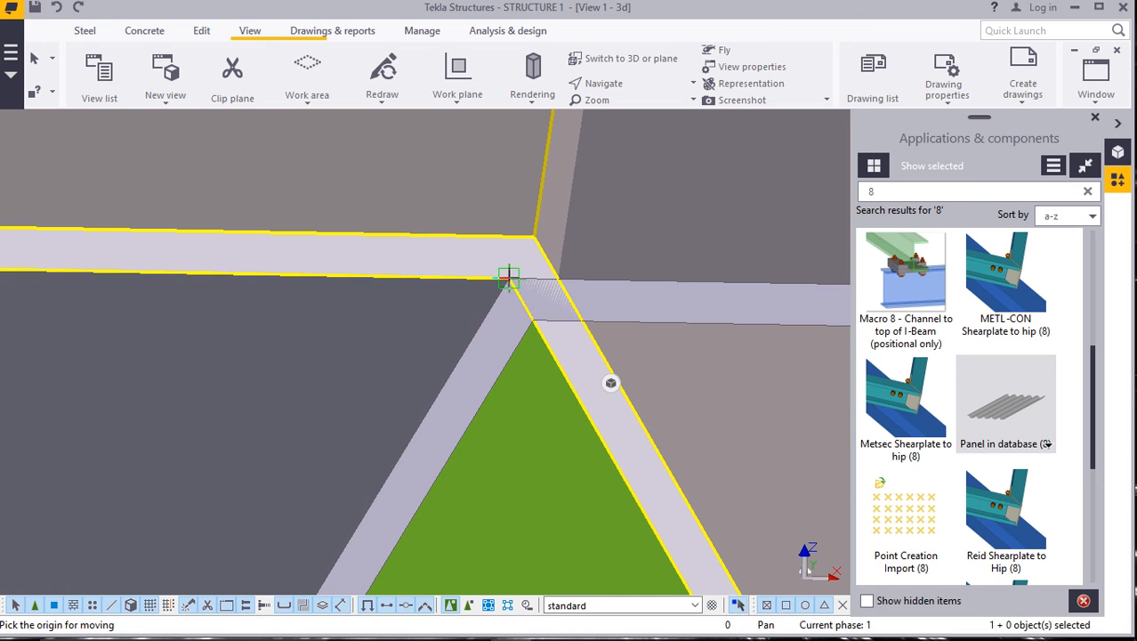
scroll(418, 325, "down", 7)
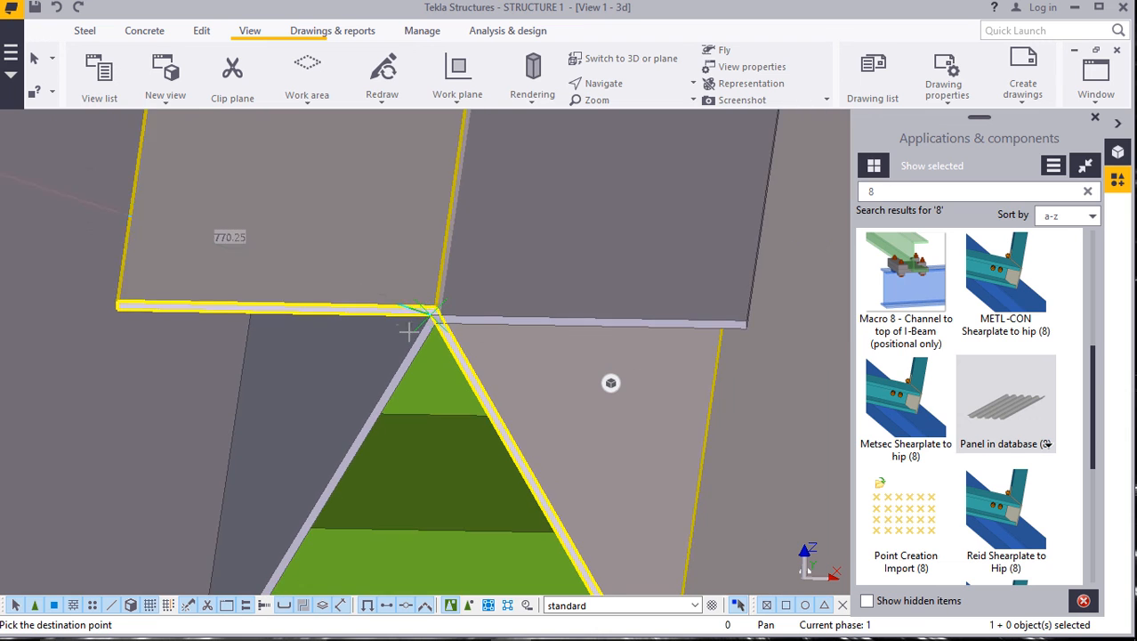
scroll(689, 280, "up", 2)
scroll(694, 280, "up", 3)
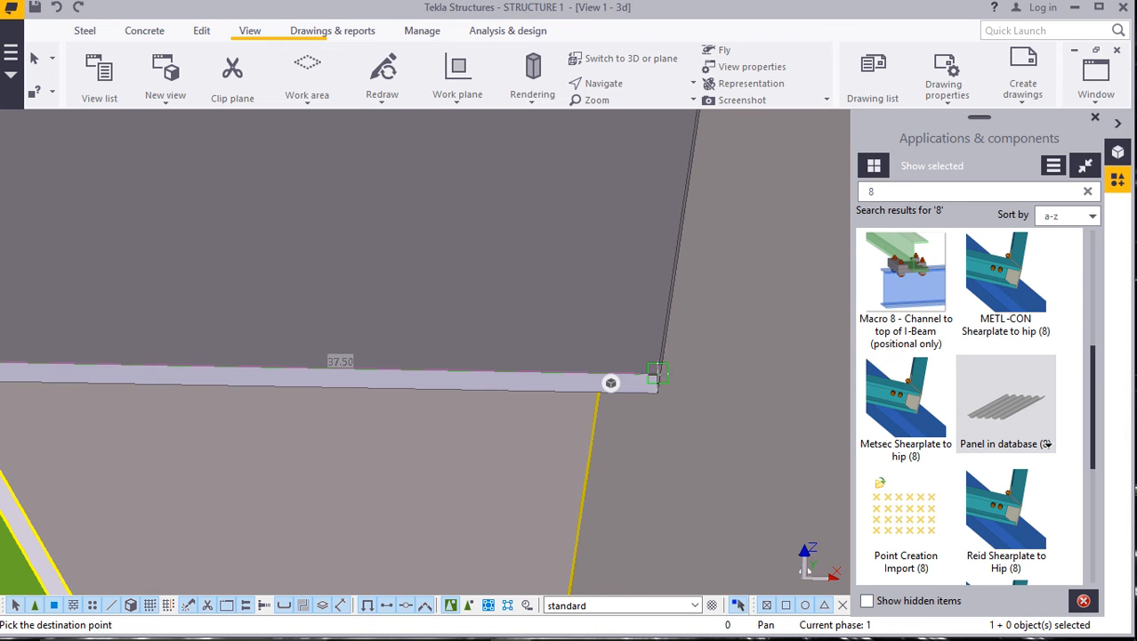
mouse_move(658, 381)
middle_mouse_down("ctrl")
mouse_move(541, 357)
mouse_move(451, 378)
middle_mouse_up("ctrl")
scroll(451, 377, "down", 10)
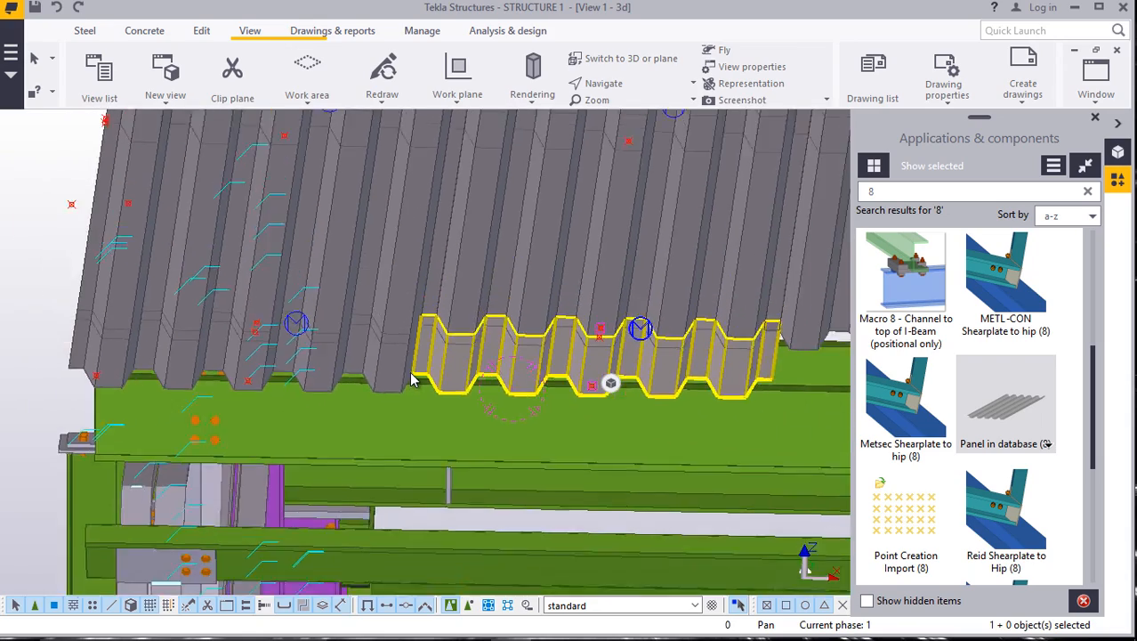
Copy the realigned sheet from the underside corner of its first rib to the outer end corner of its opposite top flange.
scroll(449, 374, "up", 10)
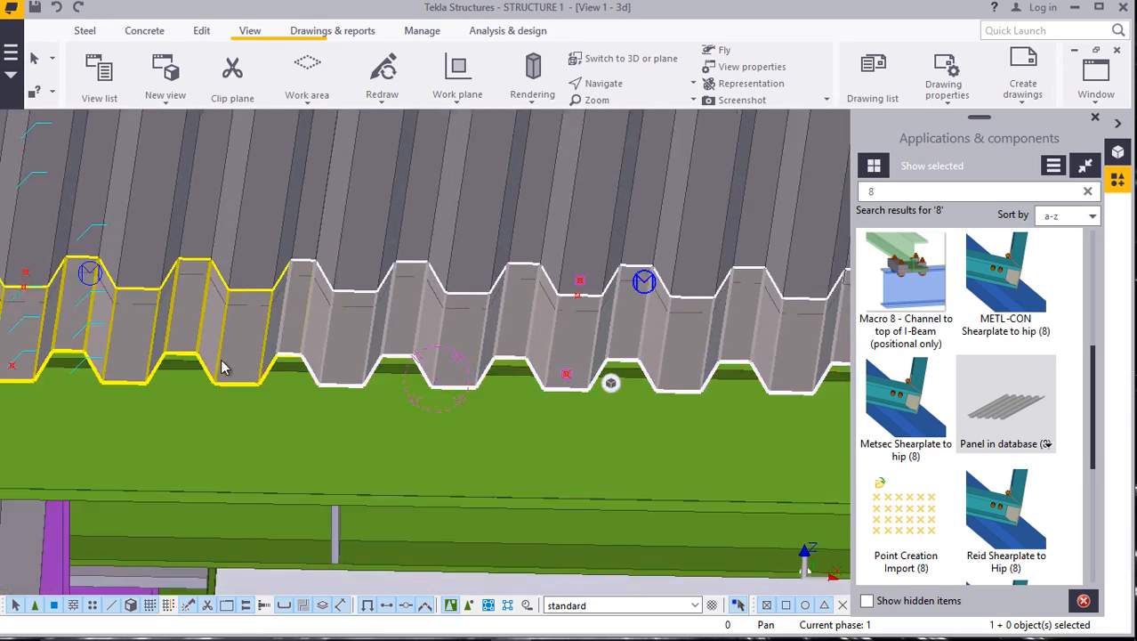
scroll(345, 348, "up", 5)
right_click(397, 278)
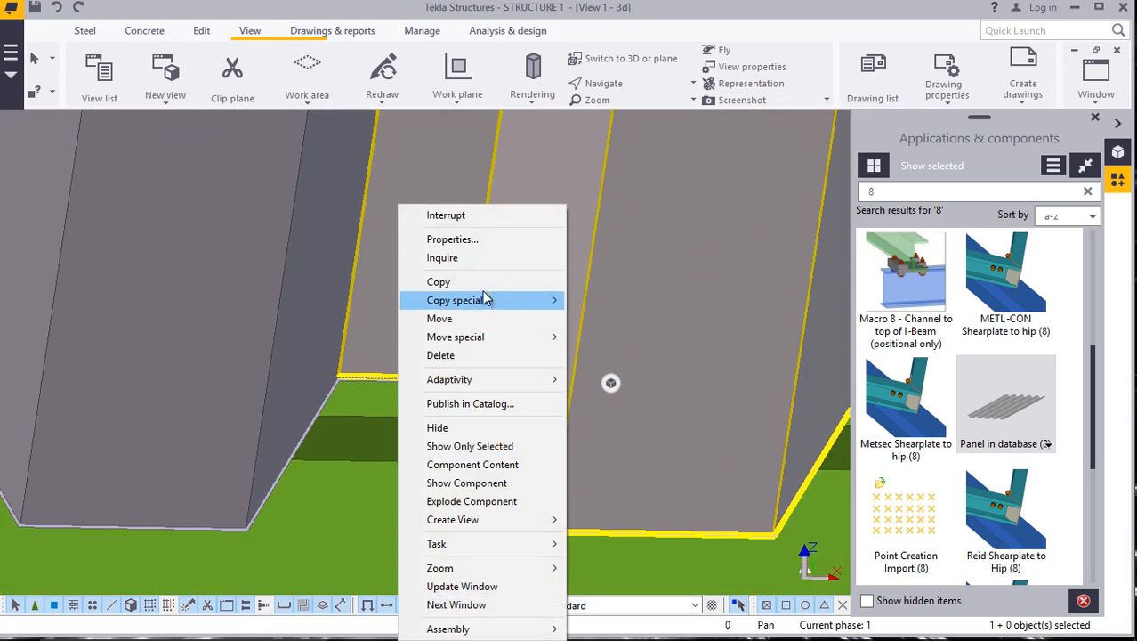
left_click(476, 282)
scroll(456, 376, "up", 8)
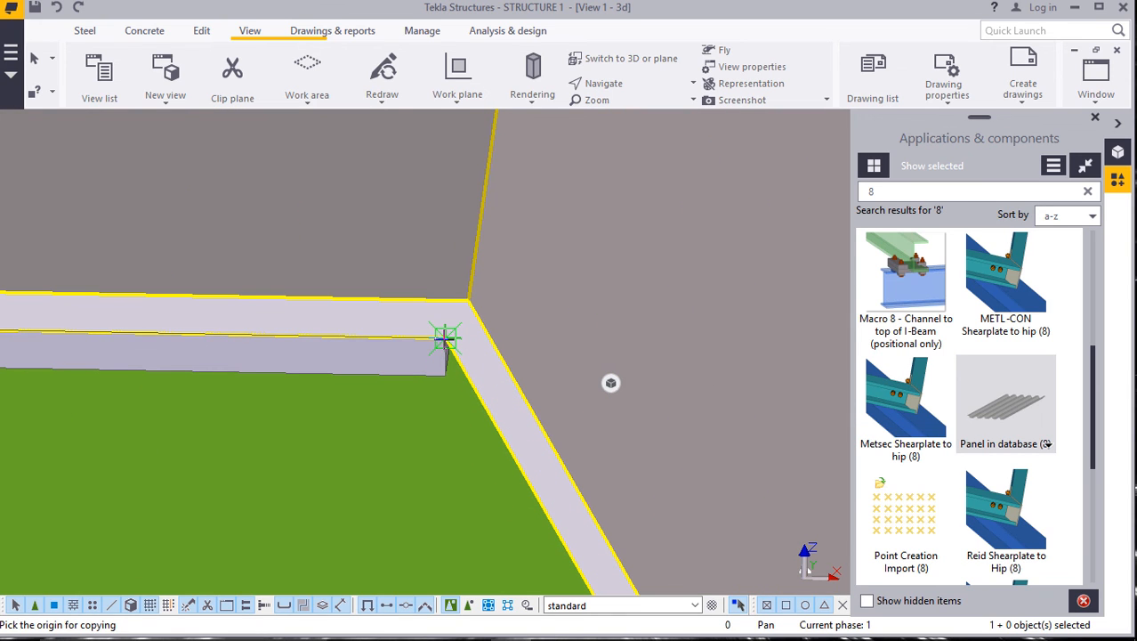
scroll(420, 348, "down", 10)
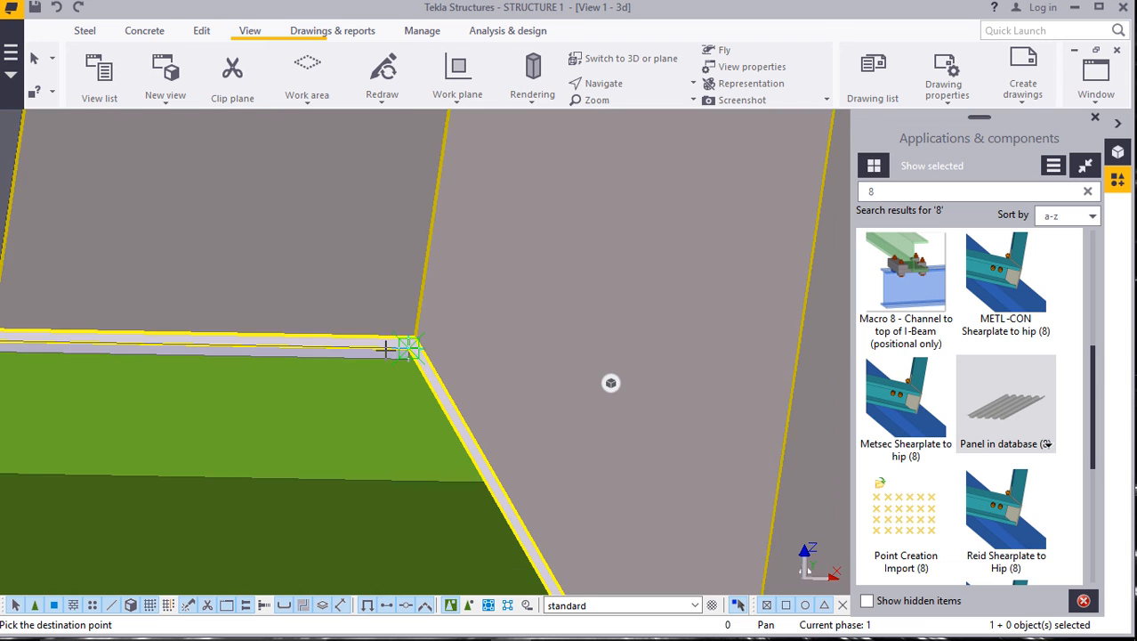
scroll(384, 346, "down", 10)
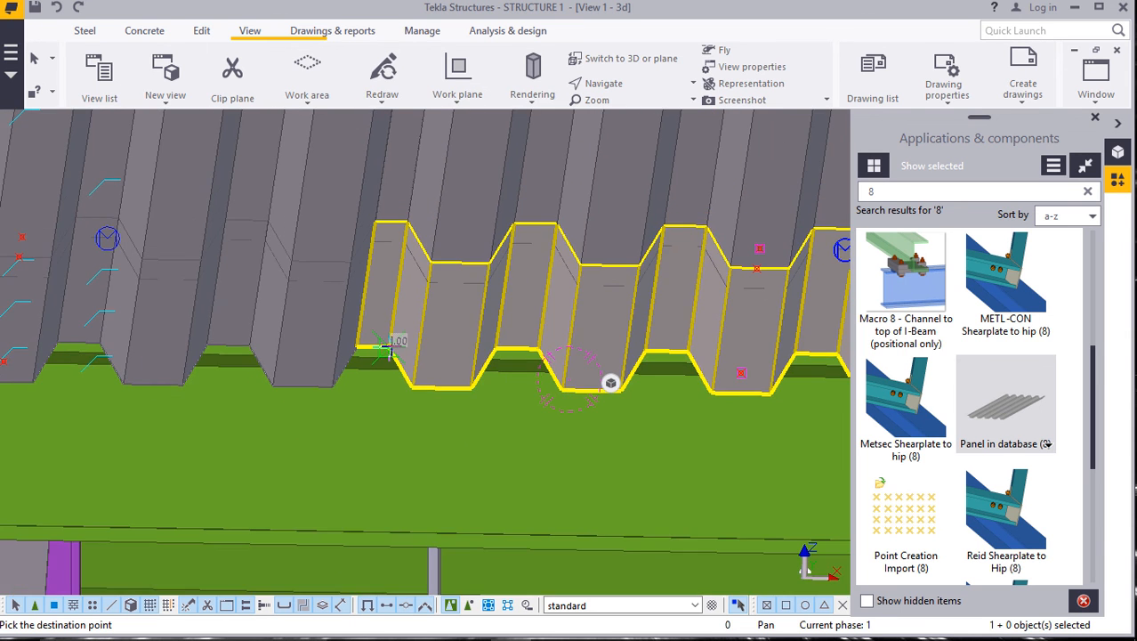
scroll(709, 277, "up", 10)
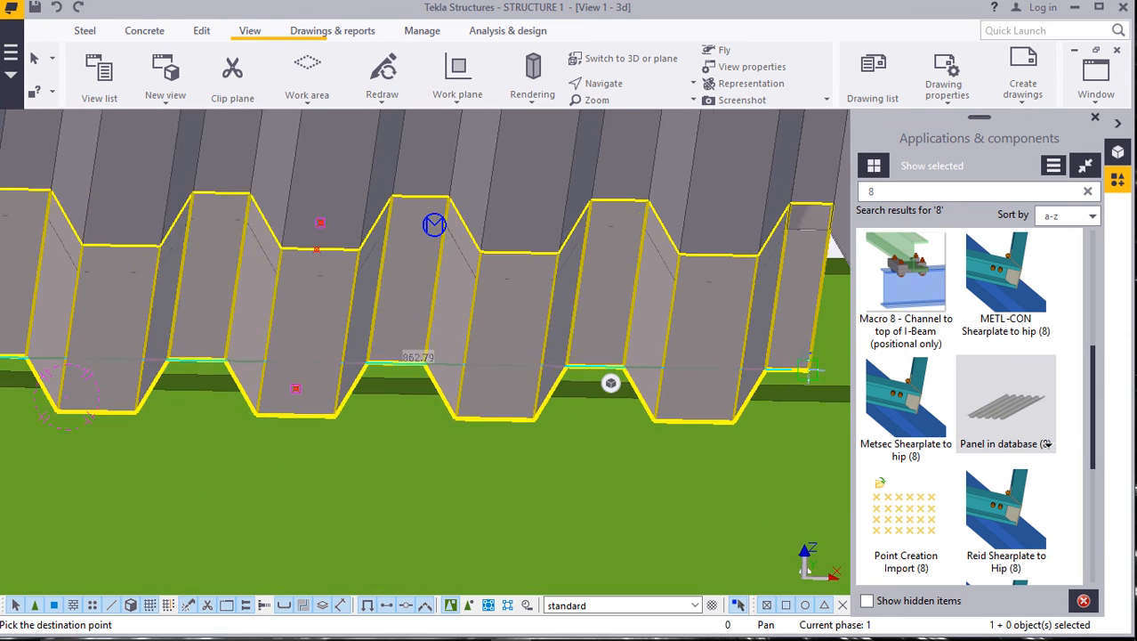
scroll(817, 384, "up", 6)
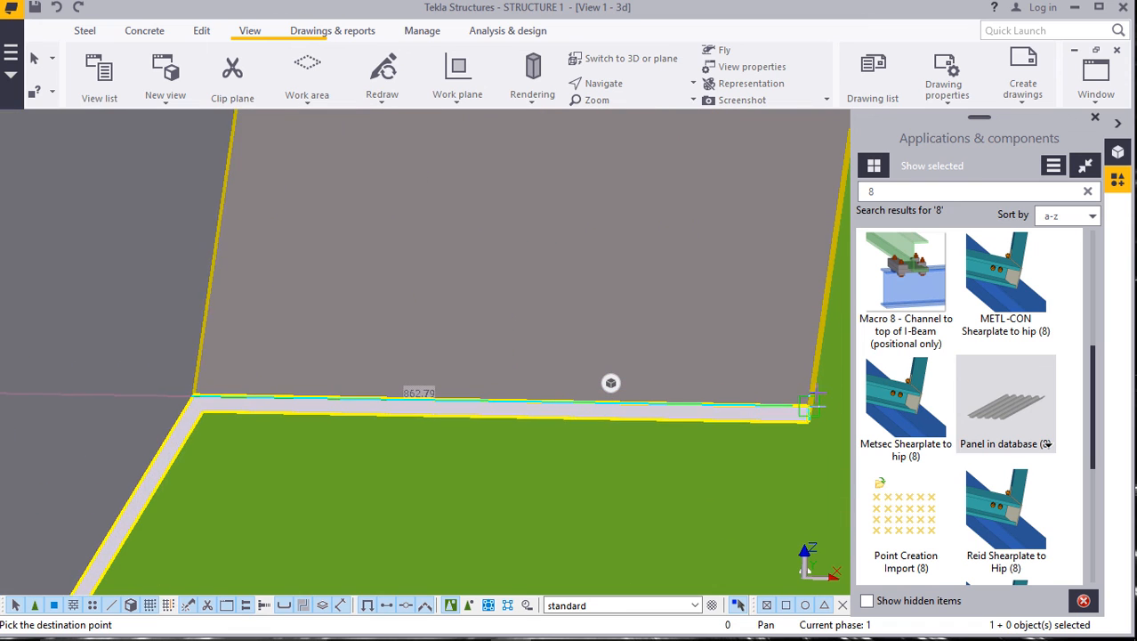
scroll(410, 349, "down", 6)
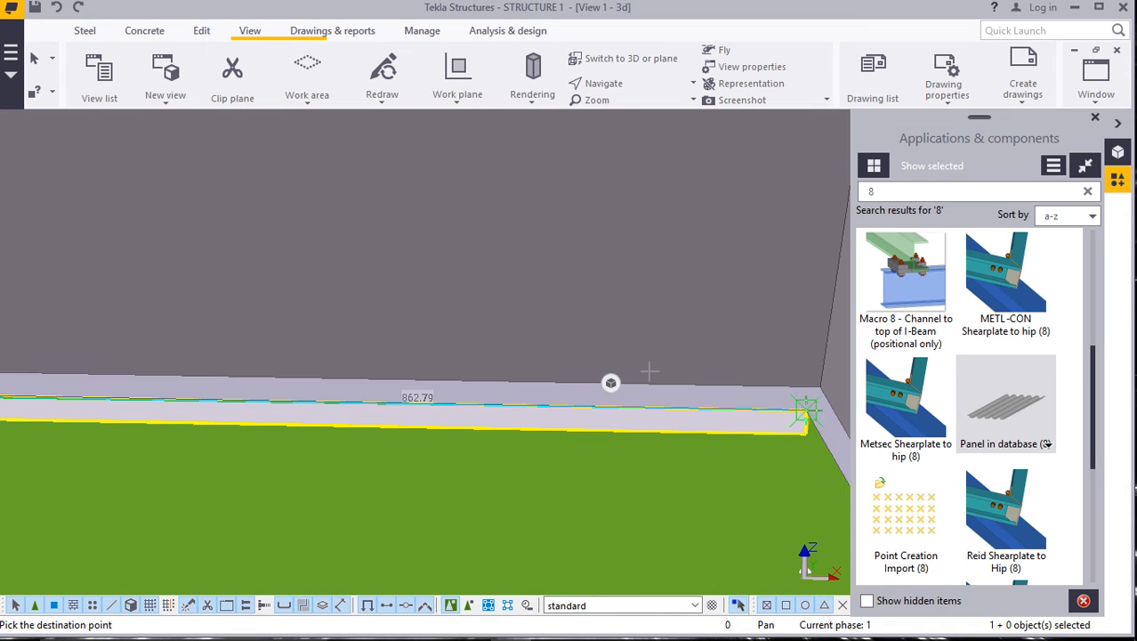
scroll(409, 349, "down", 10)
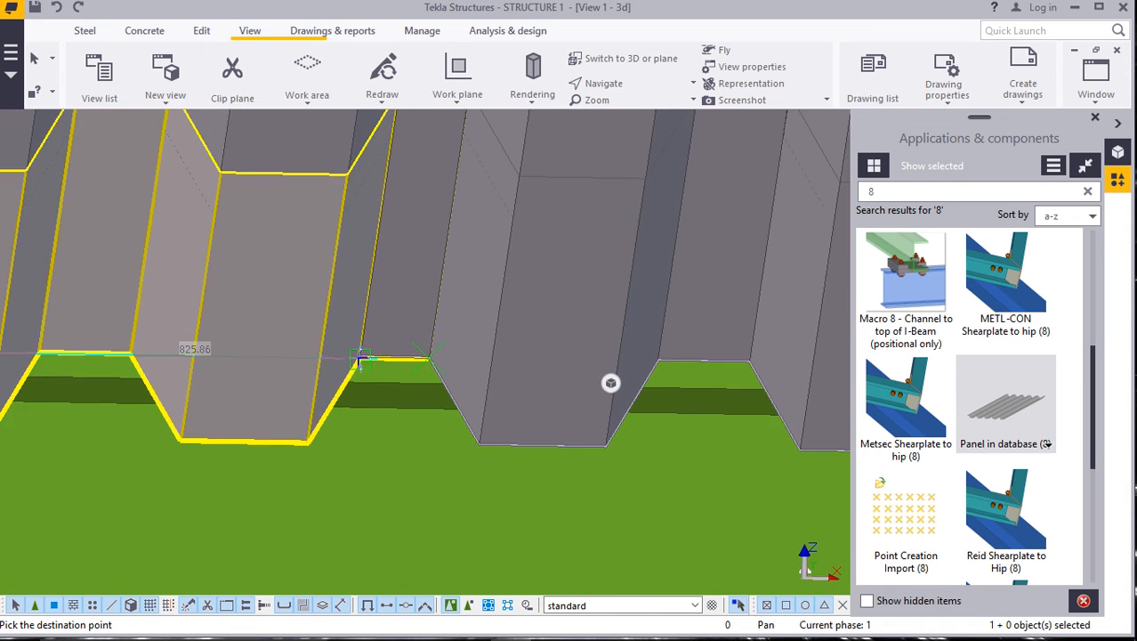
scroll(361, 354, "down", 2)
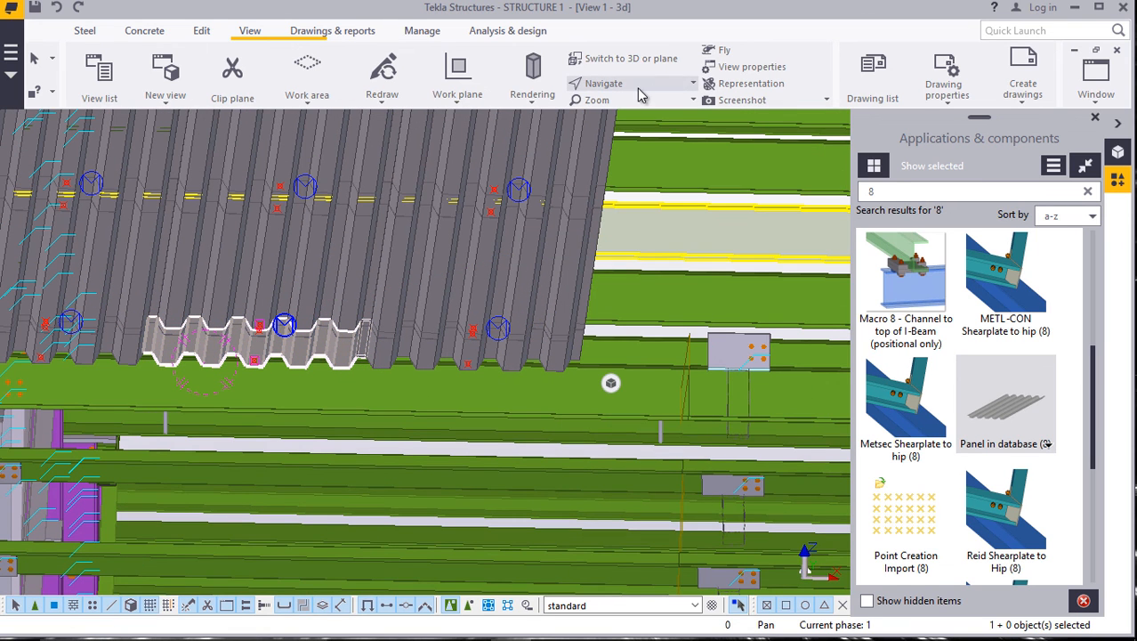
Examine the extended corrugated sheeting along the roof slope, from the end near grid line 5 back to the lower edge.
middle_click_drag(492, 304, 575, 298, "ctrl")
scroll(575, 298, "up", 4)
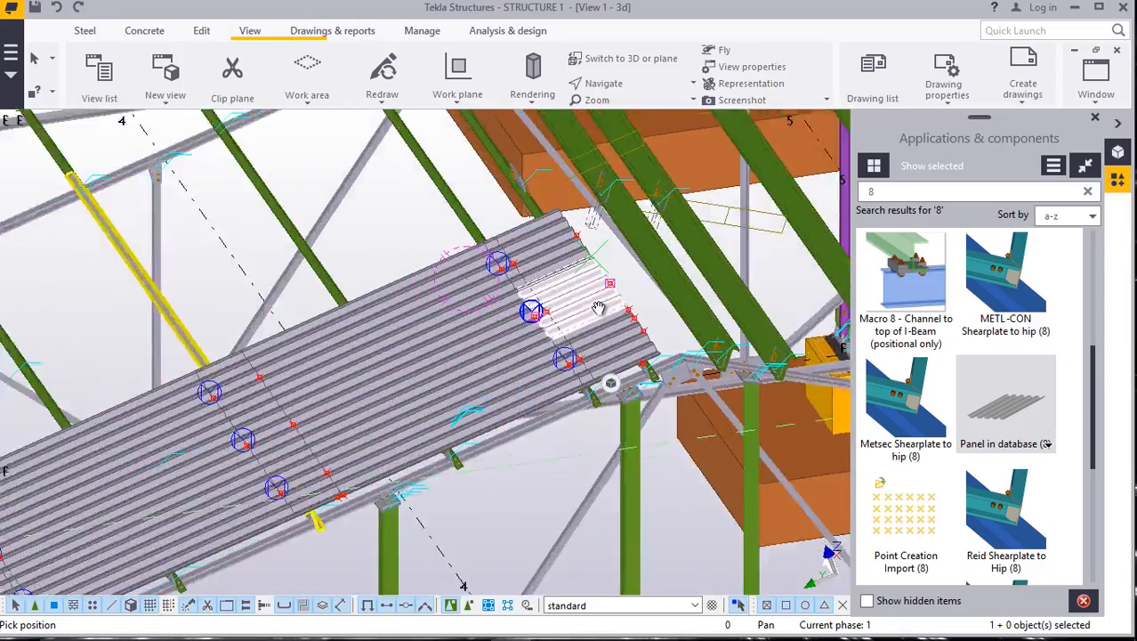
left_click(307, 197)
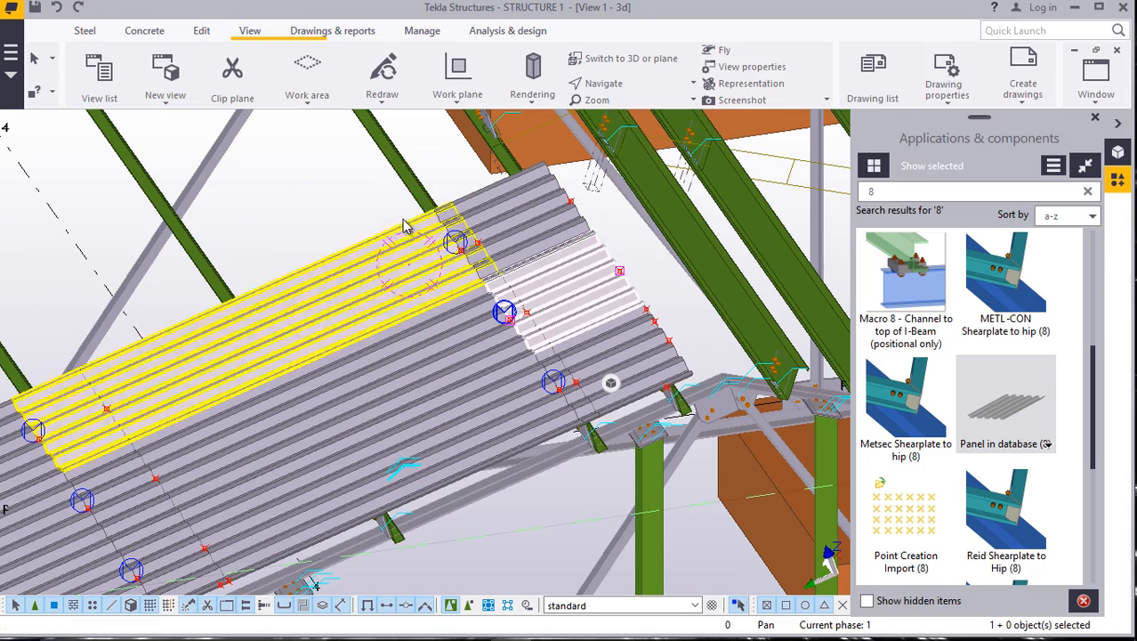
scroll(358, 187, "down", 2)
scroll(554, 189, "down", 3)
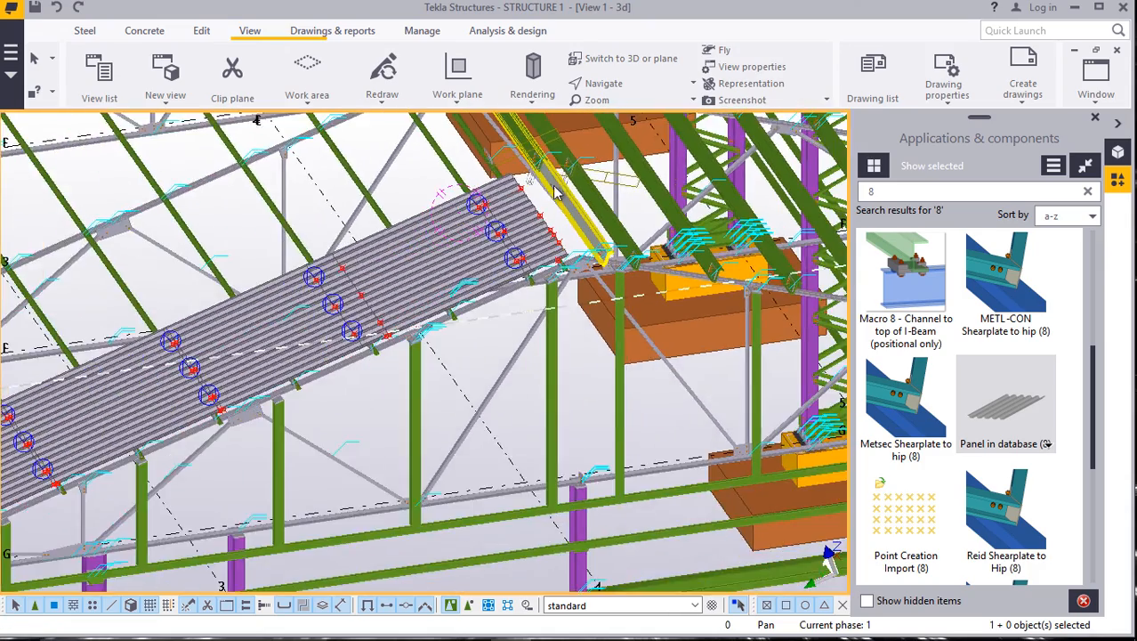
scroll(594, 250, "up", 3)
scroll(594, 250, "down", 5)
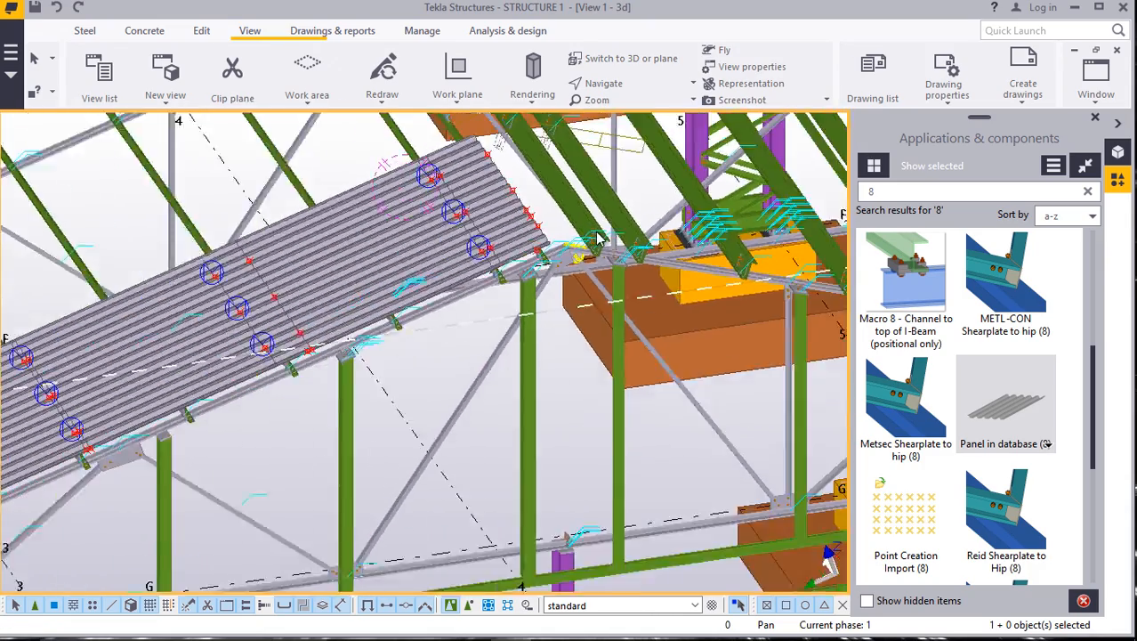
scroll(598, 223, "down", 1)
scroll(212, 371, "up", 8)
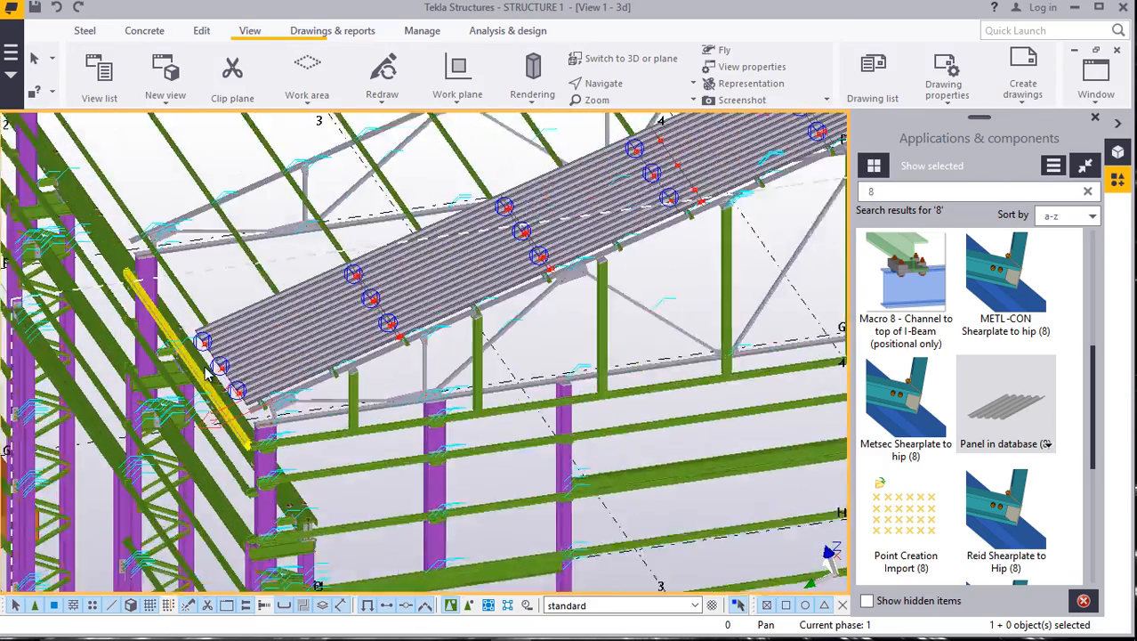
Select every sheeting bolt in the row along the first purlin at the roof's lower edge, across all three corrugated sheets.
scroll(295, 348, "up", 5)
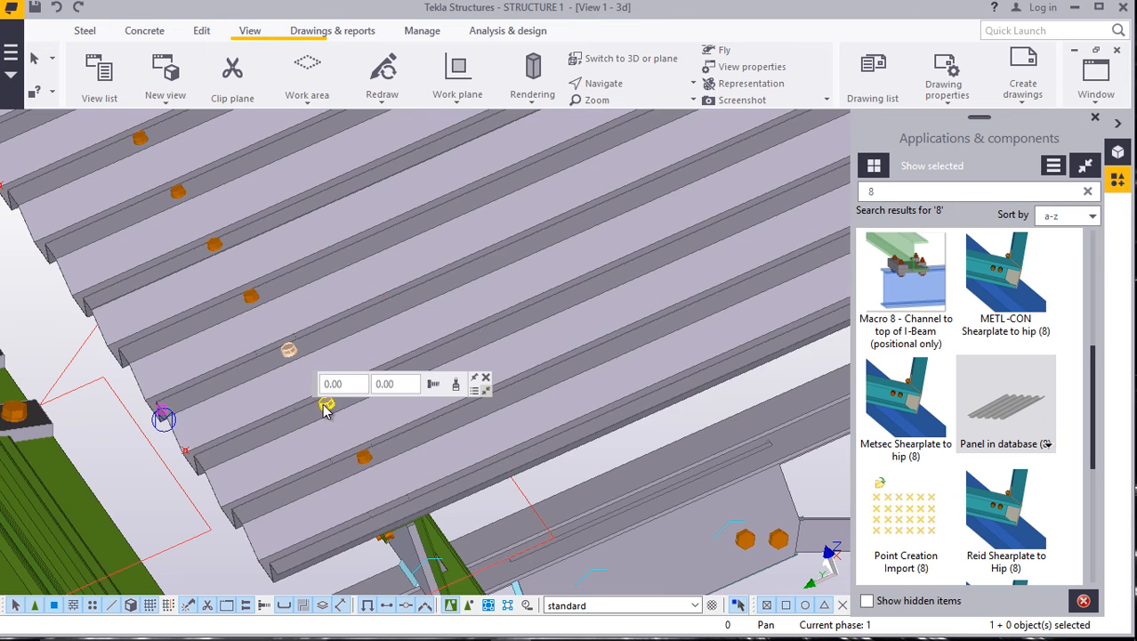
left_click(326, 405, "ctrl")
left_click(364, 458, "ctrl")
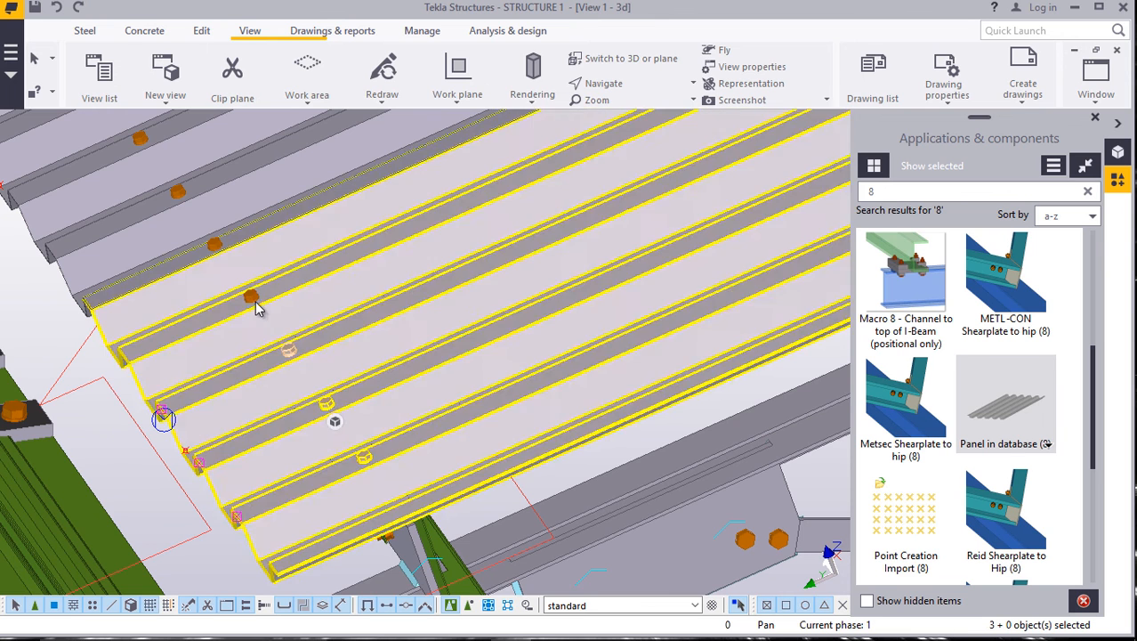
left_click(251, 296, "ctrl")
left_click(213, 244, "ctrl")
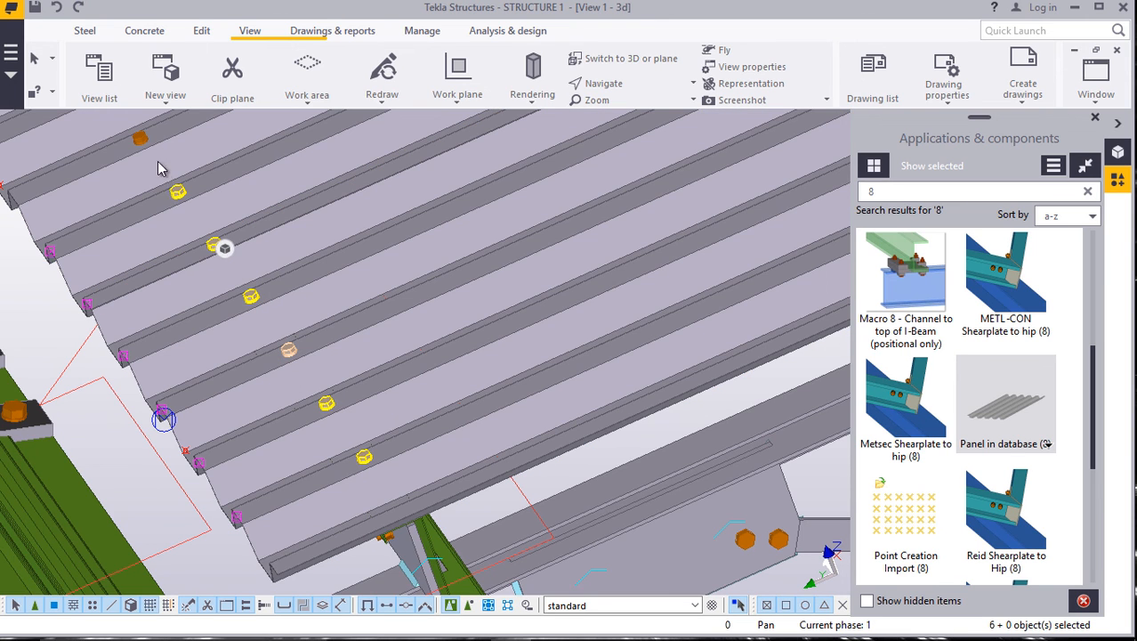
left_click(139, 141, "ctrl")
scroll(242, 366, "down", 4)
scroll(166, 215, "up", 3)
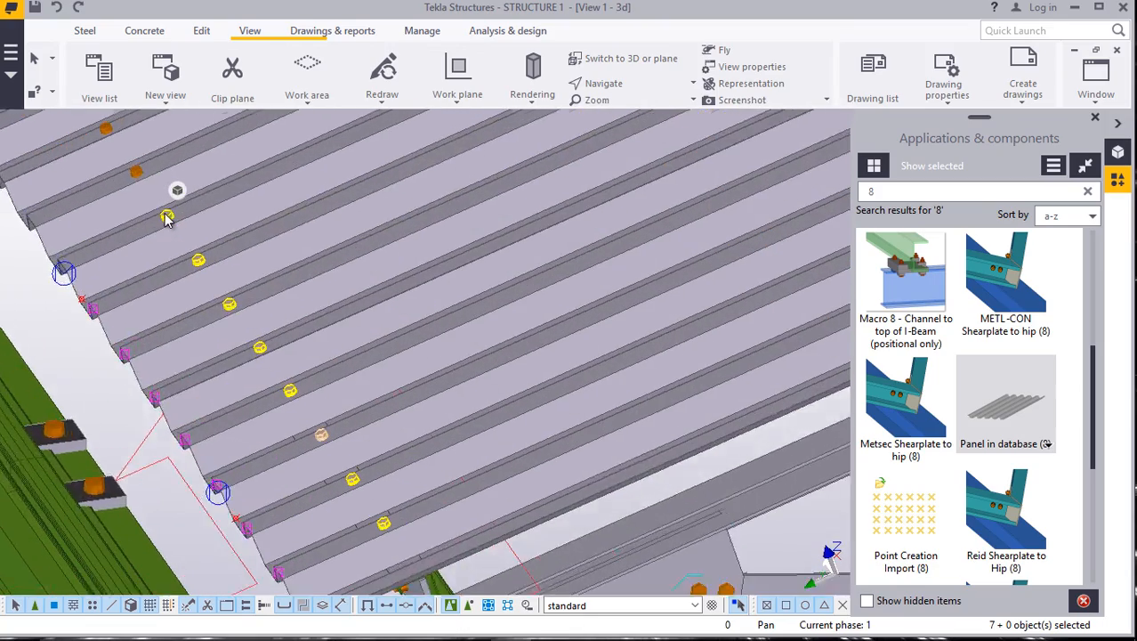
left_click(167, 215, "ctrl")
left_click(137, 173, "ctrl")
scroll(161, 265, "down", 2)
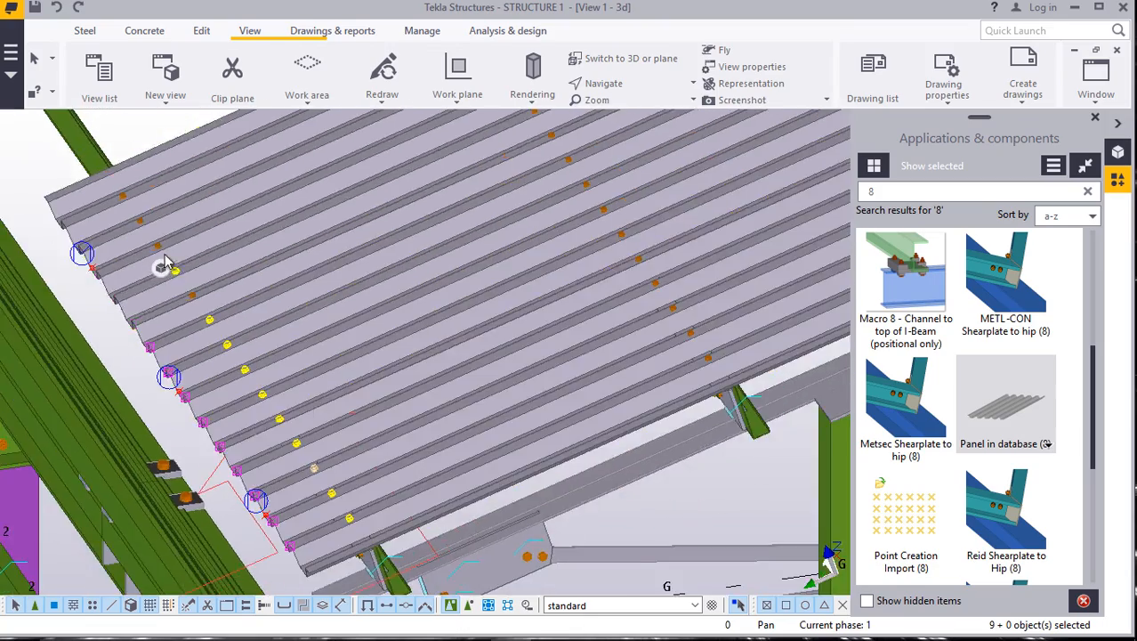
scroll(165, 259, "up", 2)
left_click(100, 158, "ctrl")
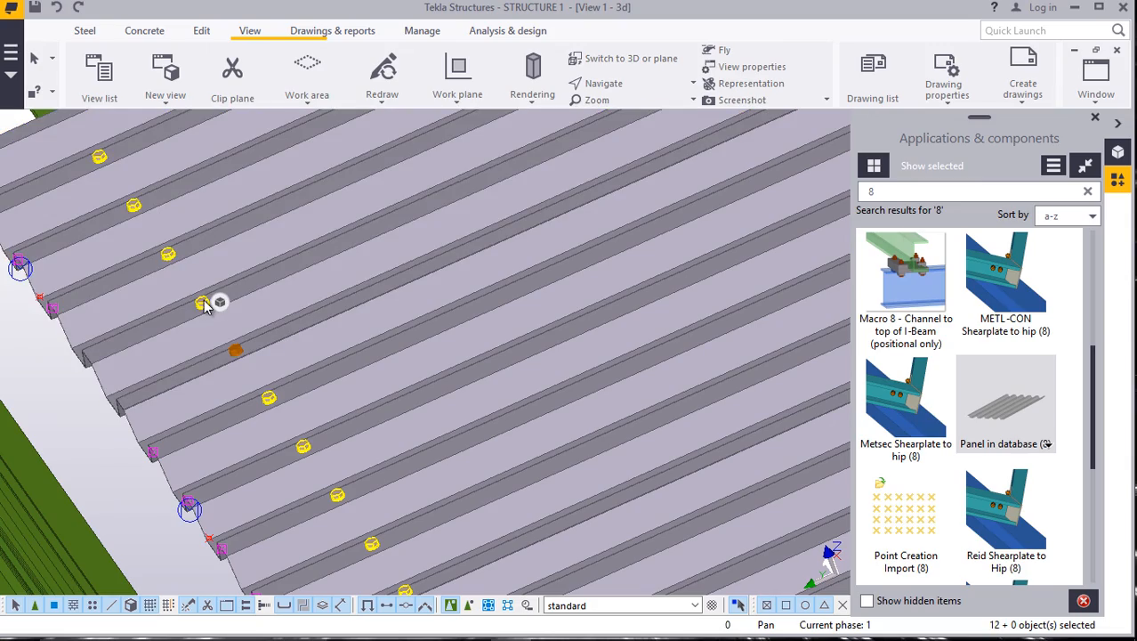
left_click(235, 352, "ctrl")
scroll(122, 276, "down", 6)
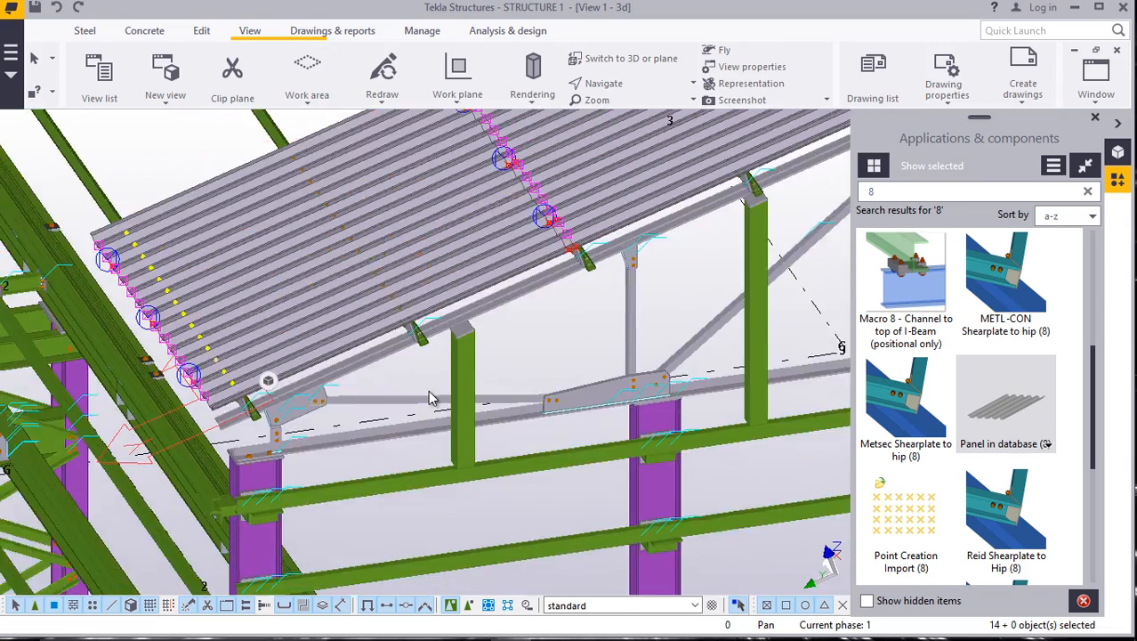
Copy the selected bolts from the midpoint of the first purlin's lower end edge to the matching midpoint on the third purlin, 2400 mm away.
scroll(418, 373, "up", 4)
right_click(410, 363)
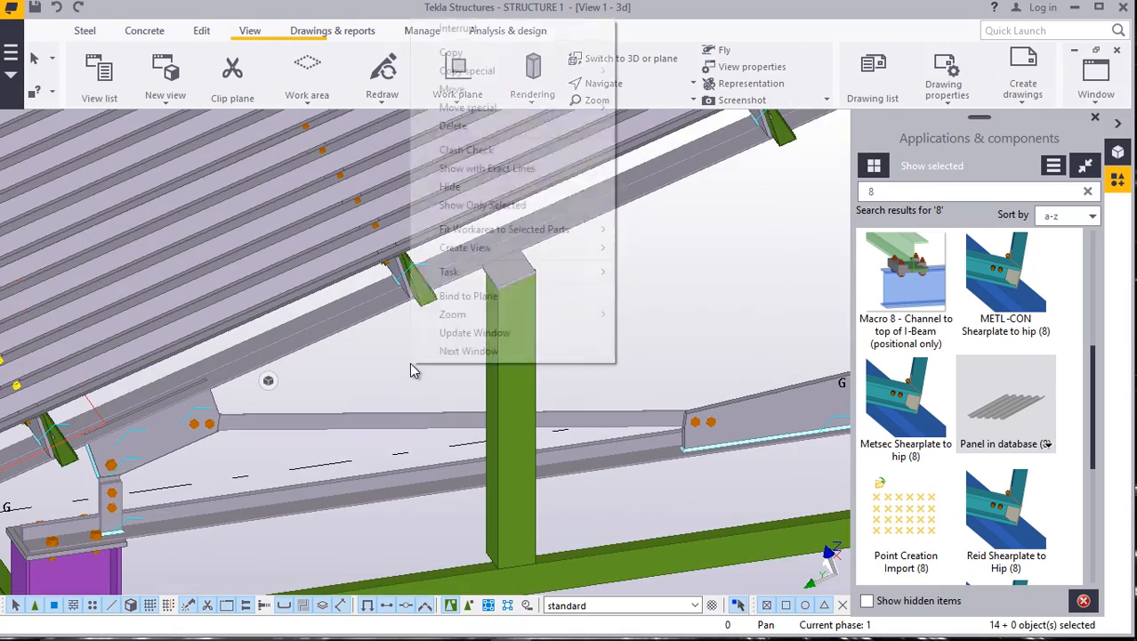
left_click(451, 54)
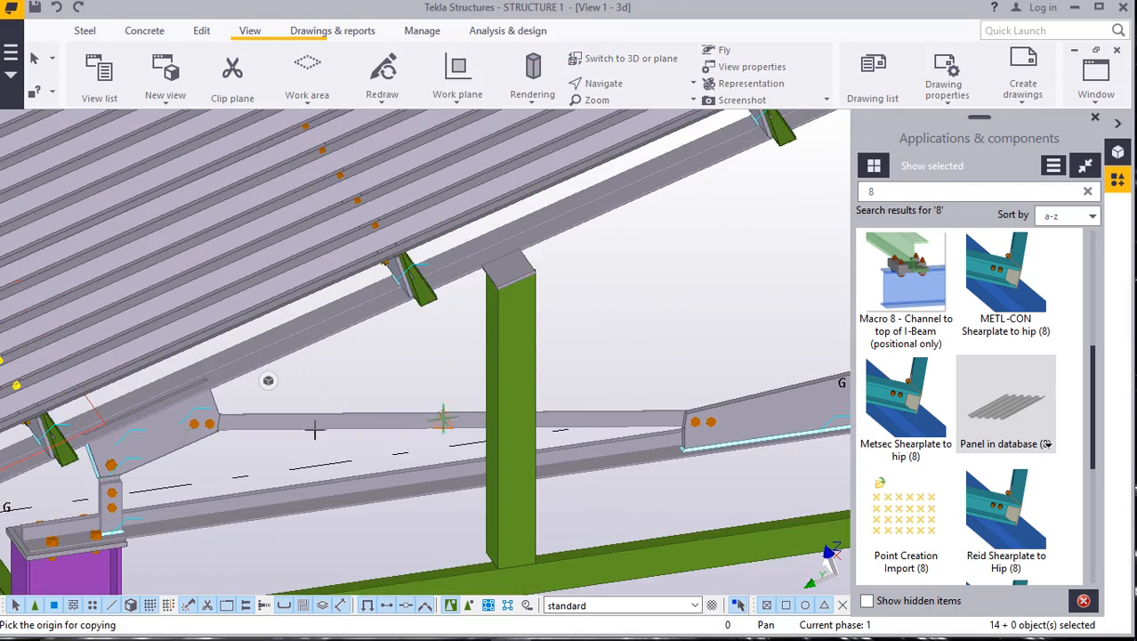
scroll(316, 441, "down", 3)
scroll(208, 458, "up", 4)
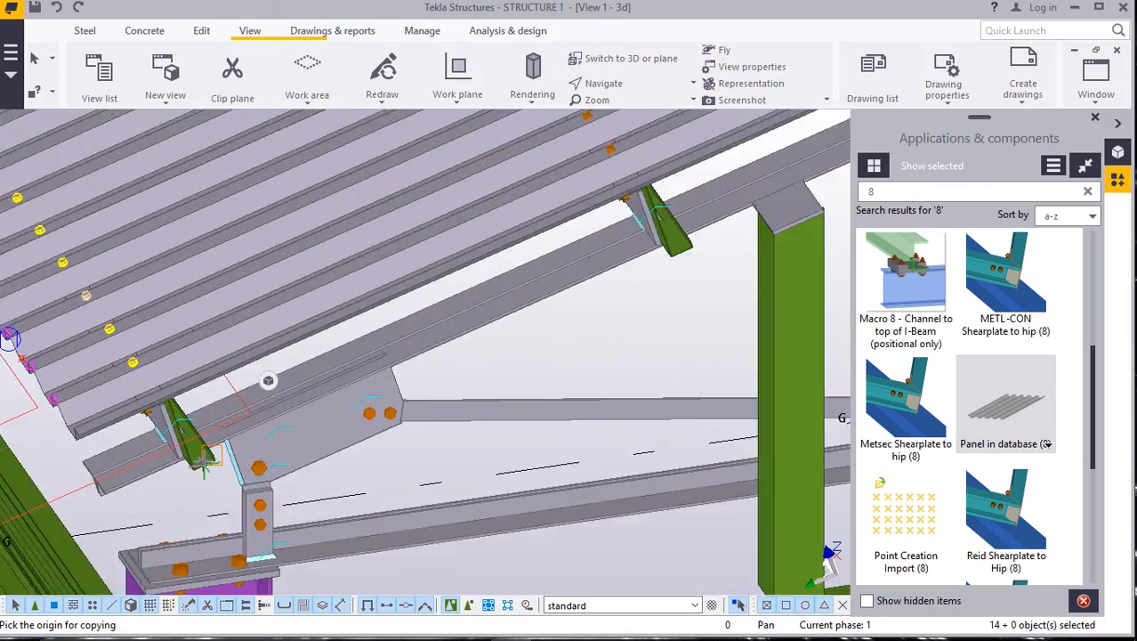
scroll(206, 459, "up", 6)
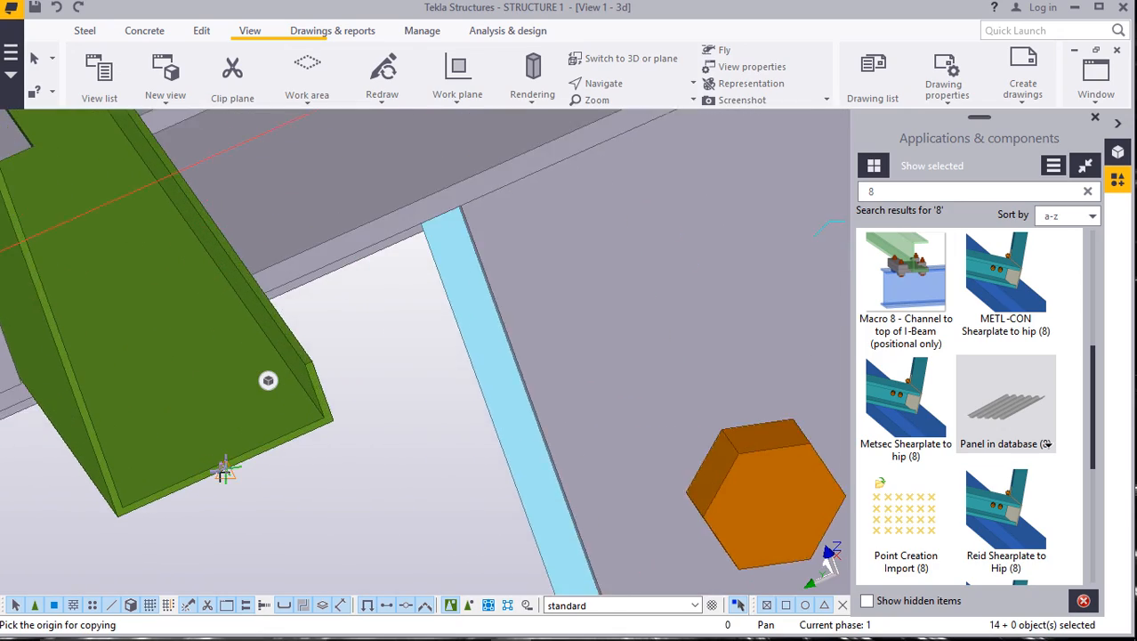
scroll(224, 470, "up", 2)
scroll(186, 460, "down", 10)
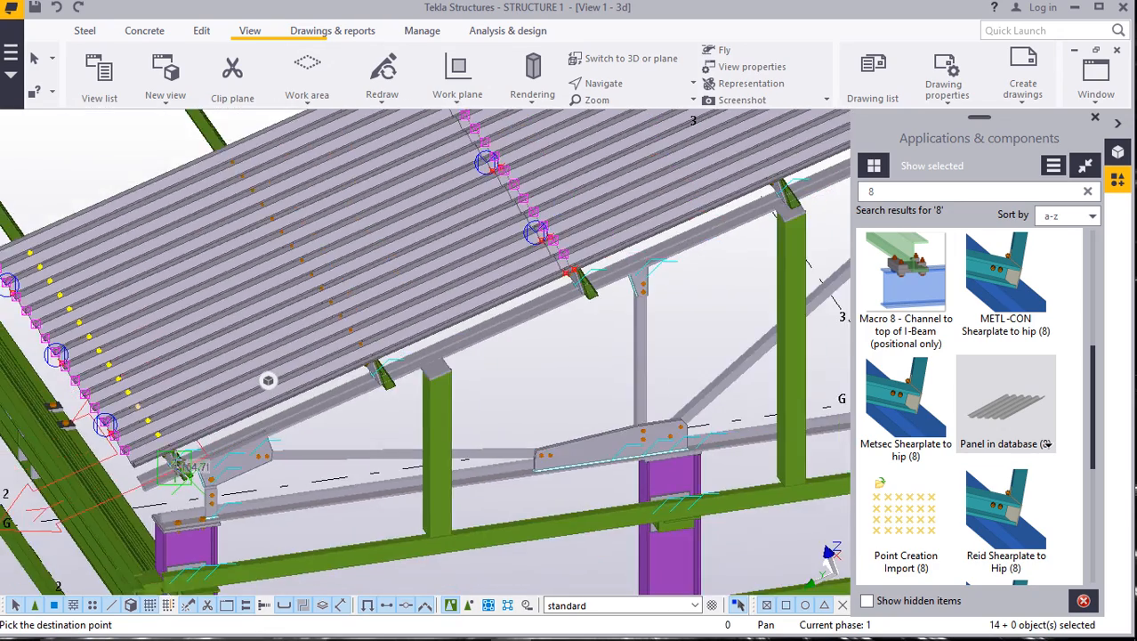
scroll(492, 402, "up", 6)
scroll(492, 401, "up", 5)
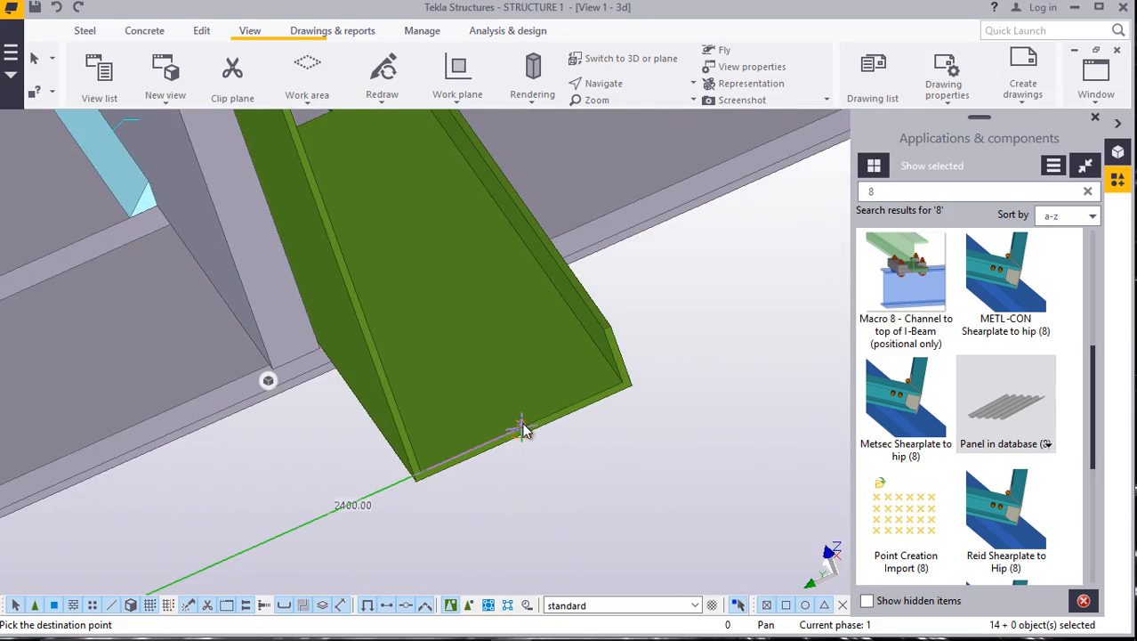
scroll(485, 452, "down", 8)
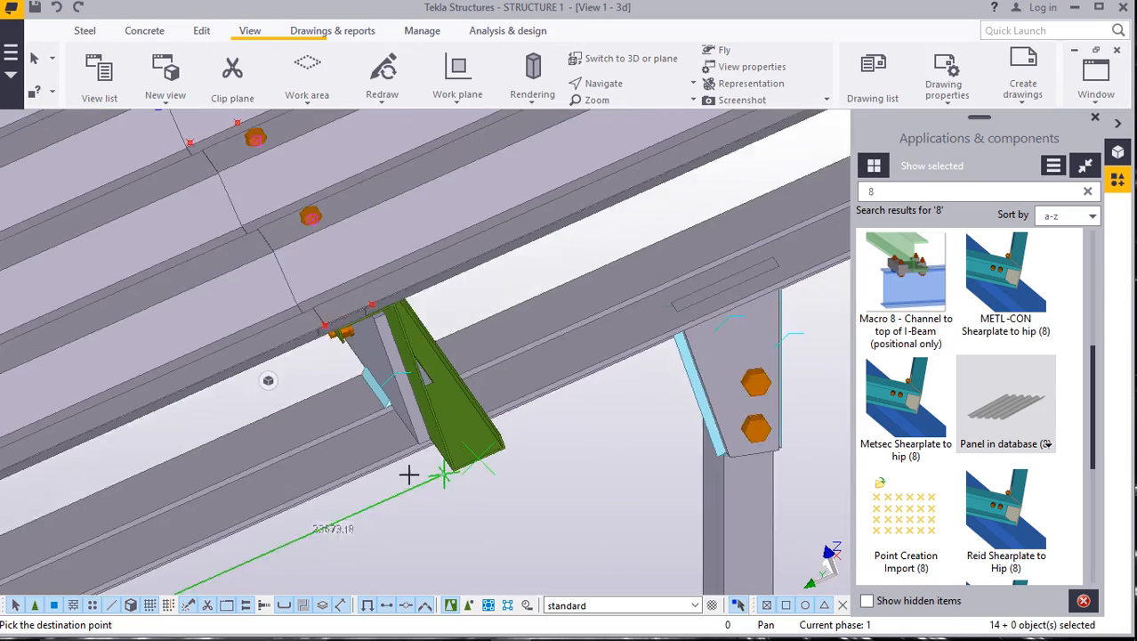
Place another copy of the bolt row at the lower end-edge midpoint of the purlin at grid line 3, 3600 mm from the origin.
scroll(271, 442, "down", 2)
scroll(471, 321, "up", 2)
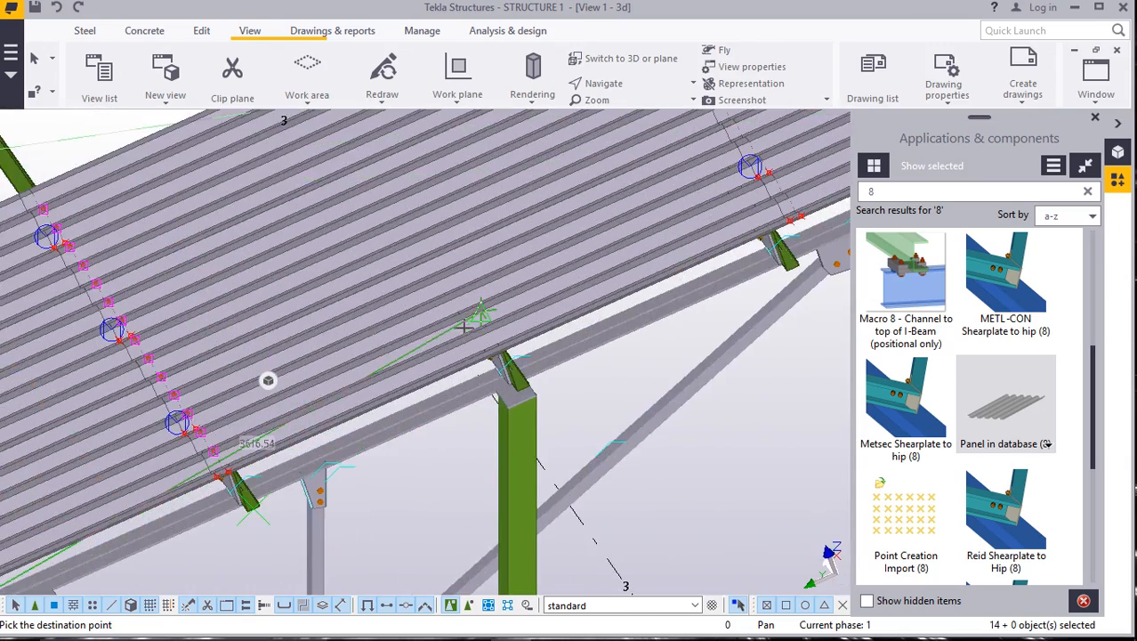
scroll(134, 319, "up", 4)
scroll(89, 285, "down", 4)
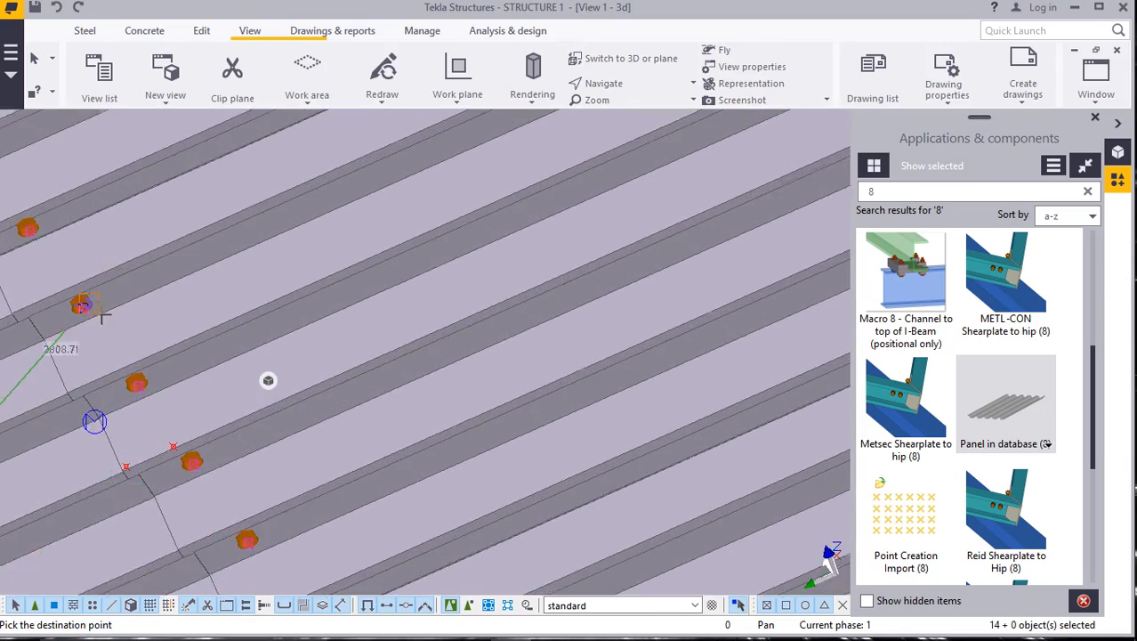
scroll(500, 461, "up", 5)
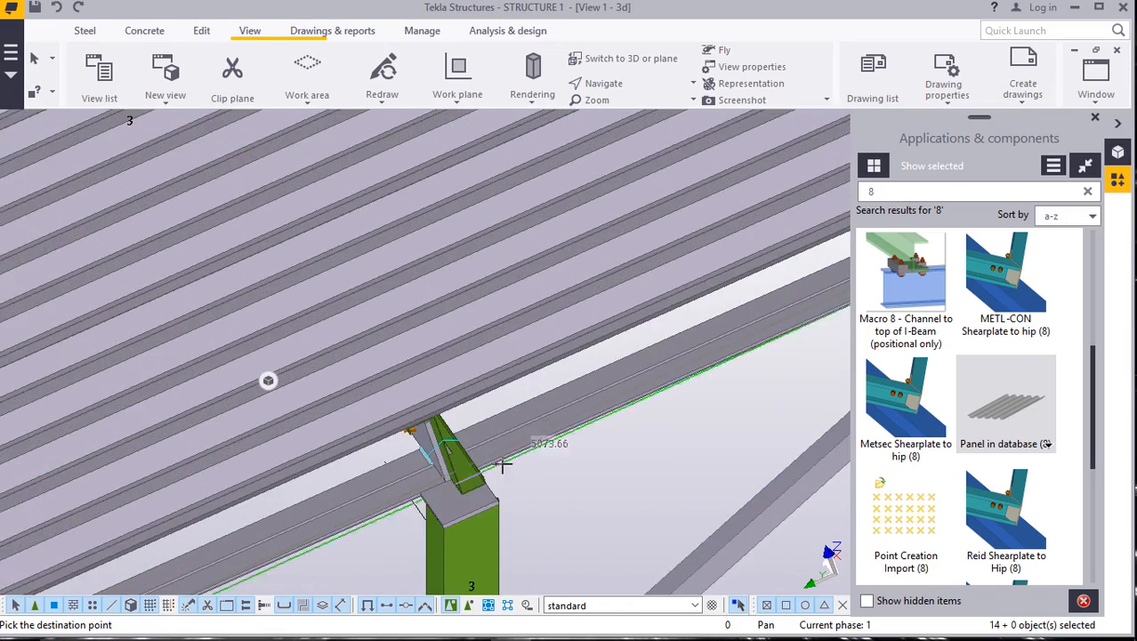
scroll(463, 491, "up", 3)
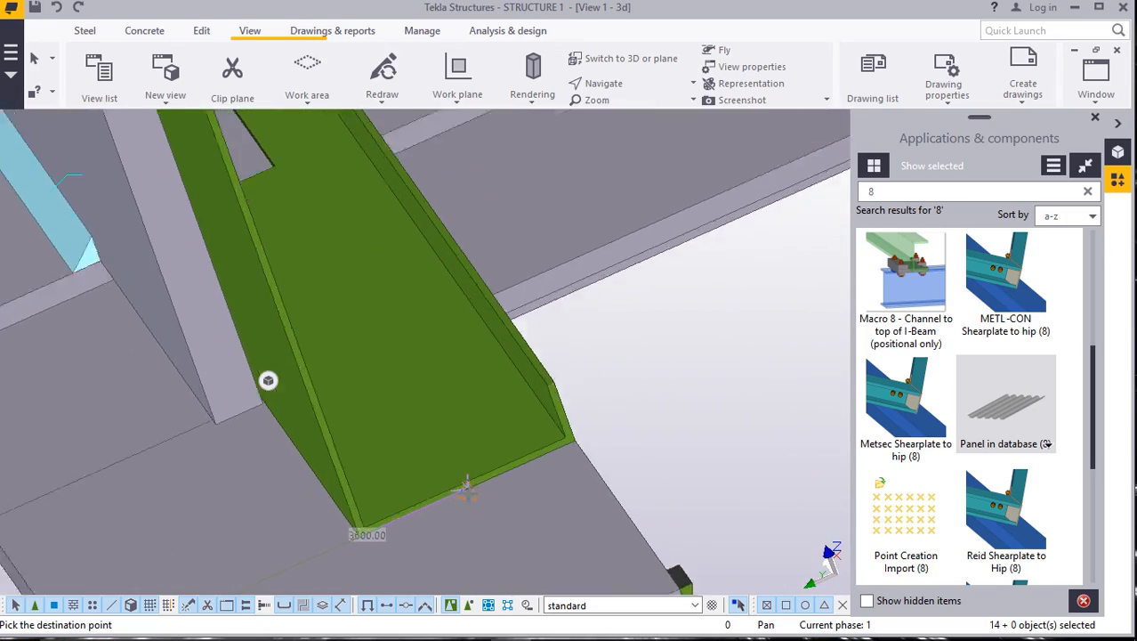
scroll(465, 488, "up", 2)
scroll(405, 462, "down", 2)
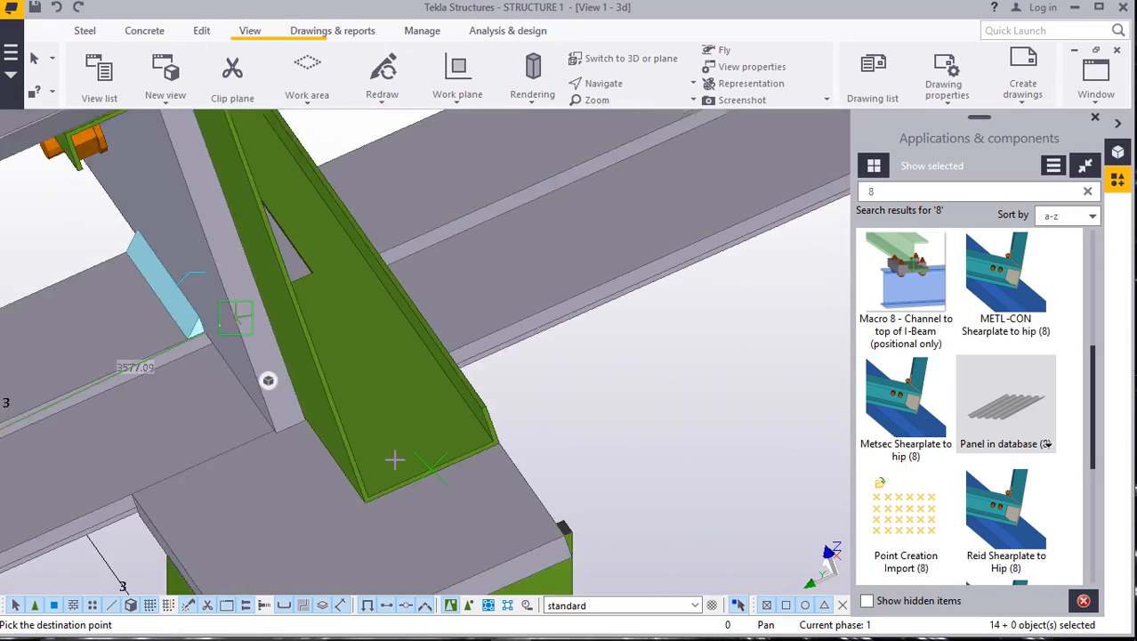
Copy the bolt row to the lower end-edge midpoint of the first purlin past grid line 3, 4800 mm from the origin.
scroll(380, 468, "down", 8)
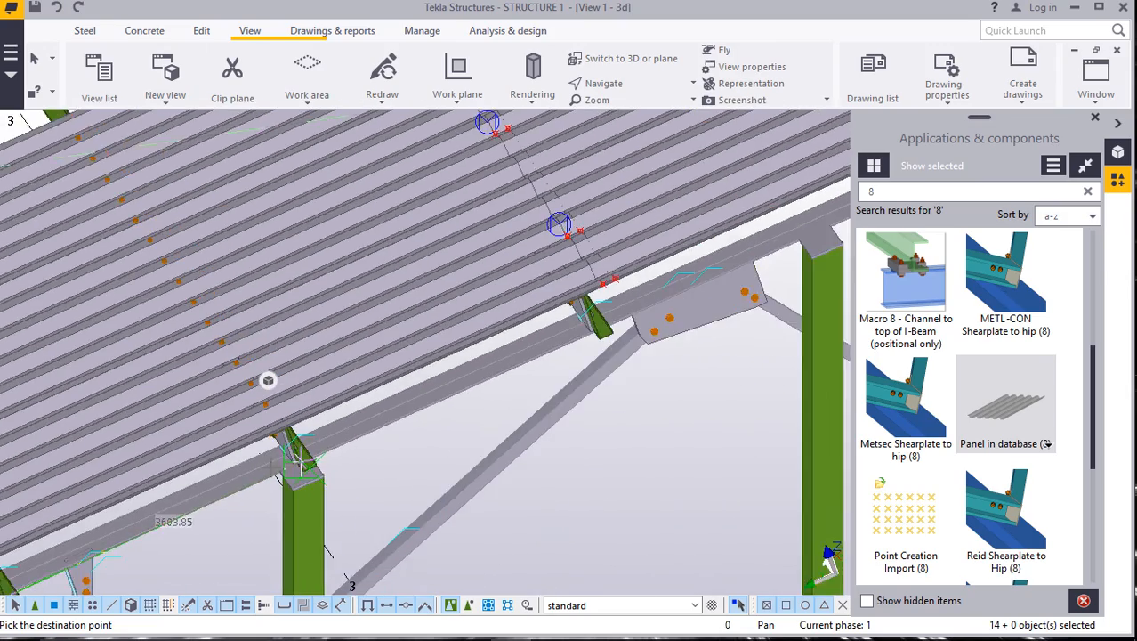
scroll(532, 327, "up", 10)
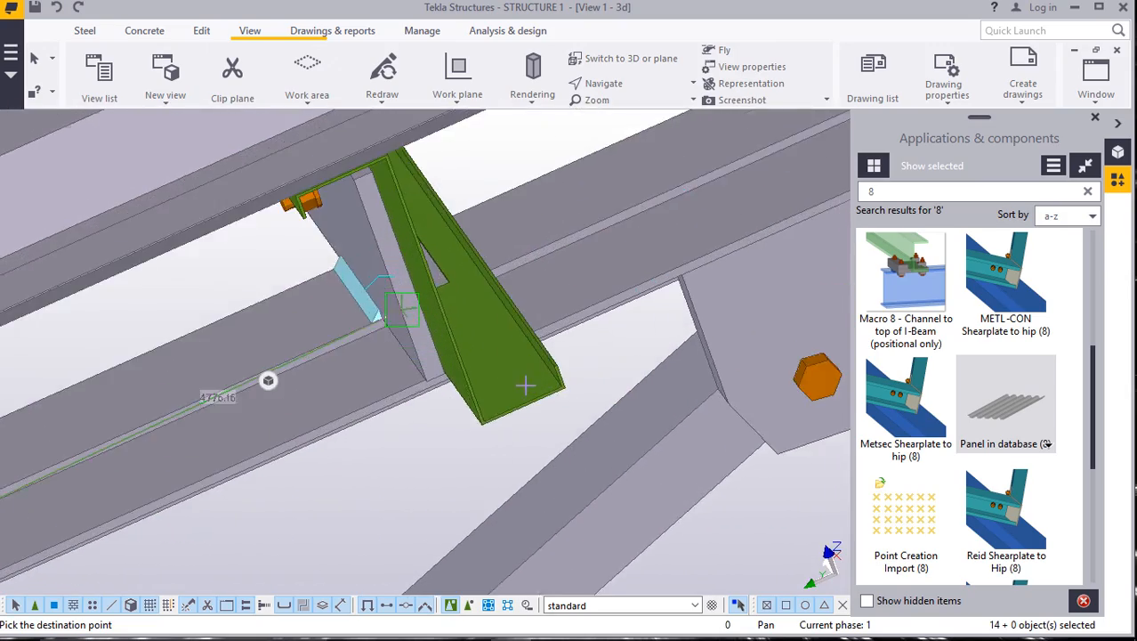
scroll(520, 408, "up", 1)
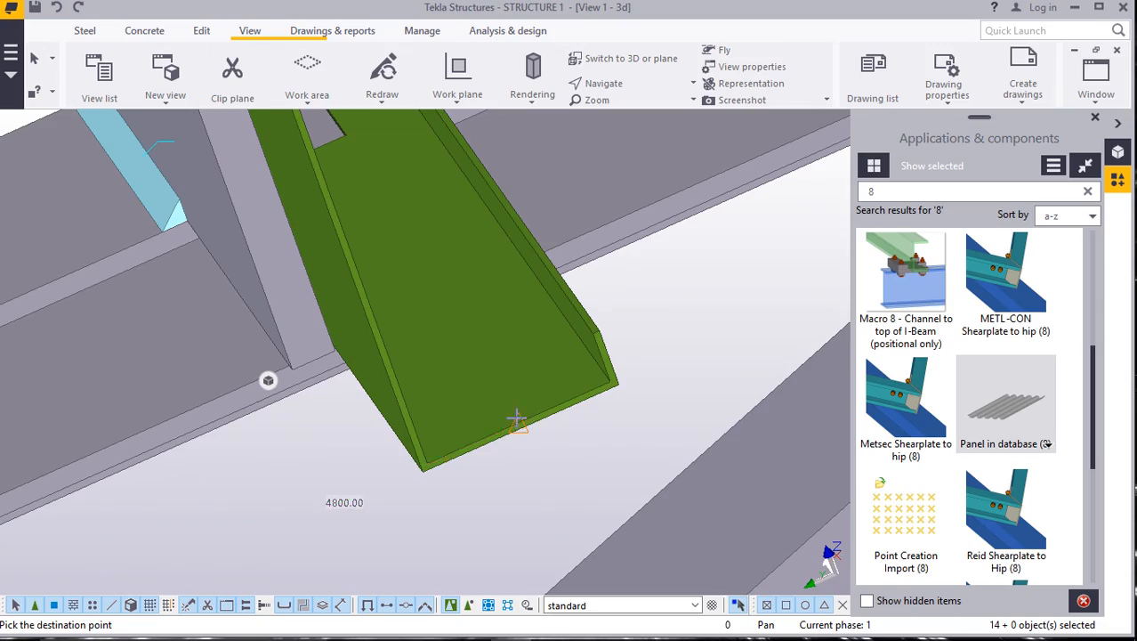
scroll(516, 418, "down", 8)
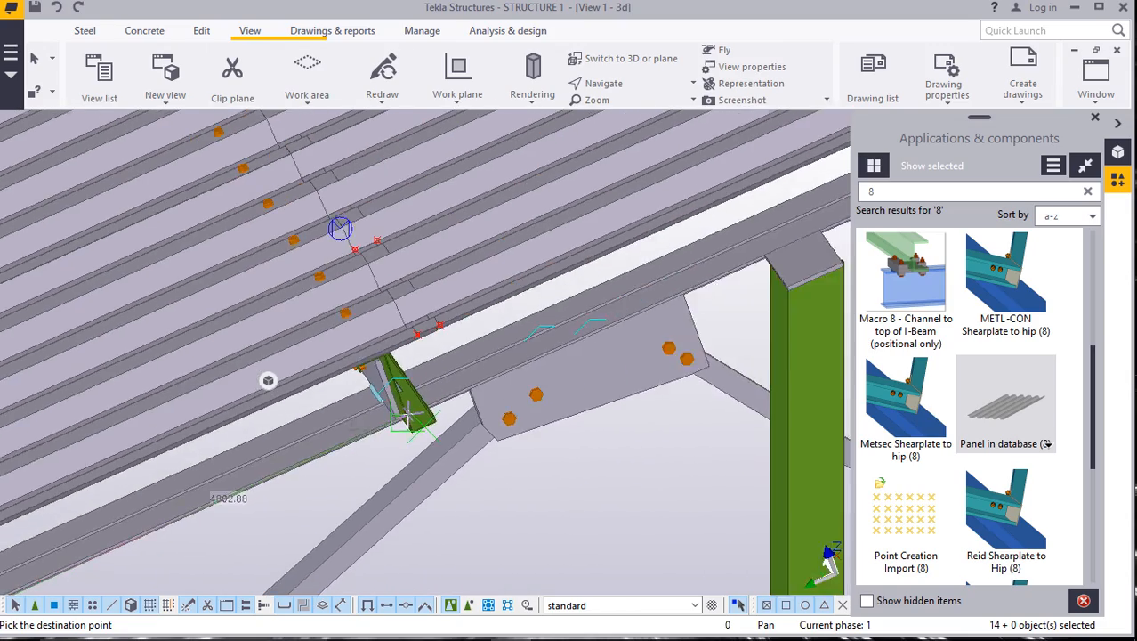
Copy the bolt row to the lower end-edge midpoint of the second purlin past grid line 3, 6000 mm from the origin.
scroll(407, 414, "down", 8)
scroll(522, 355, "up", 2)
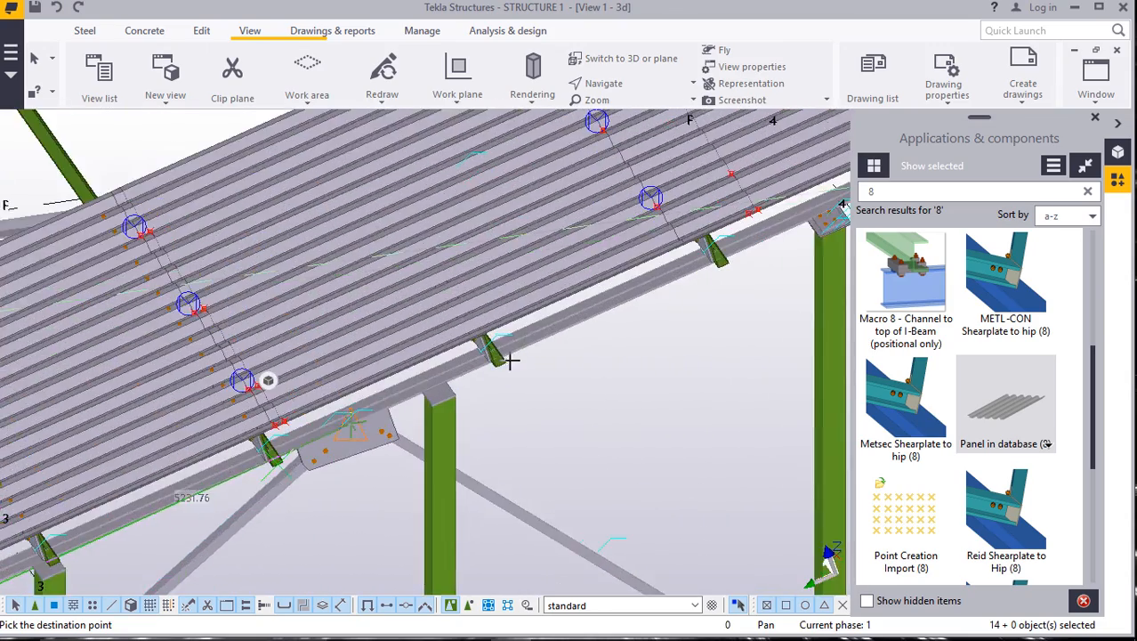
scroll(510, 360, "up", 5)
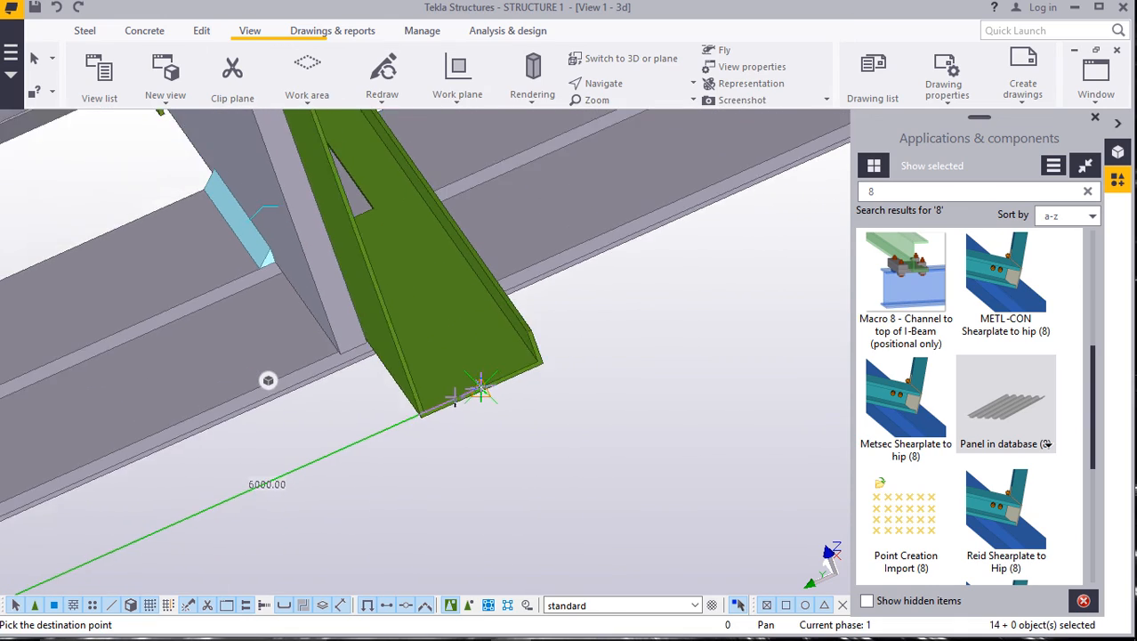
scroll(382, 402, "down", 3)
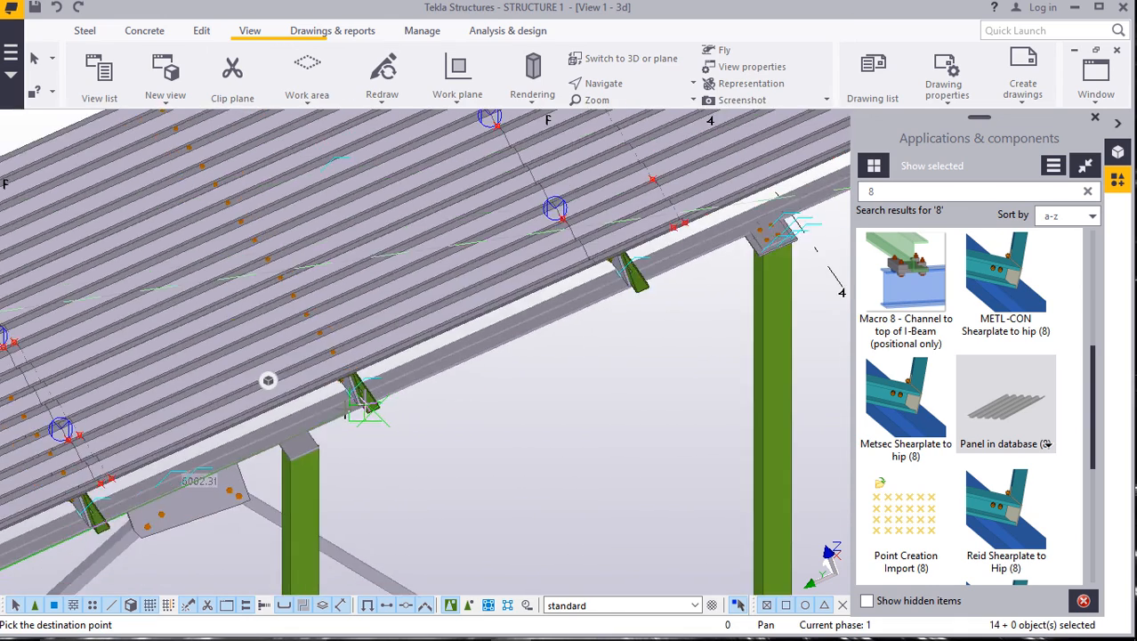
Copy the bolt row to the lower end-edge midpoint of the last purlin before grid line 4.
scroll(521, 384, "up", 6)
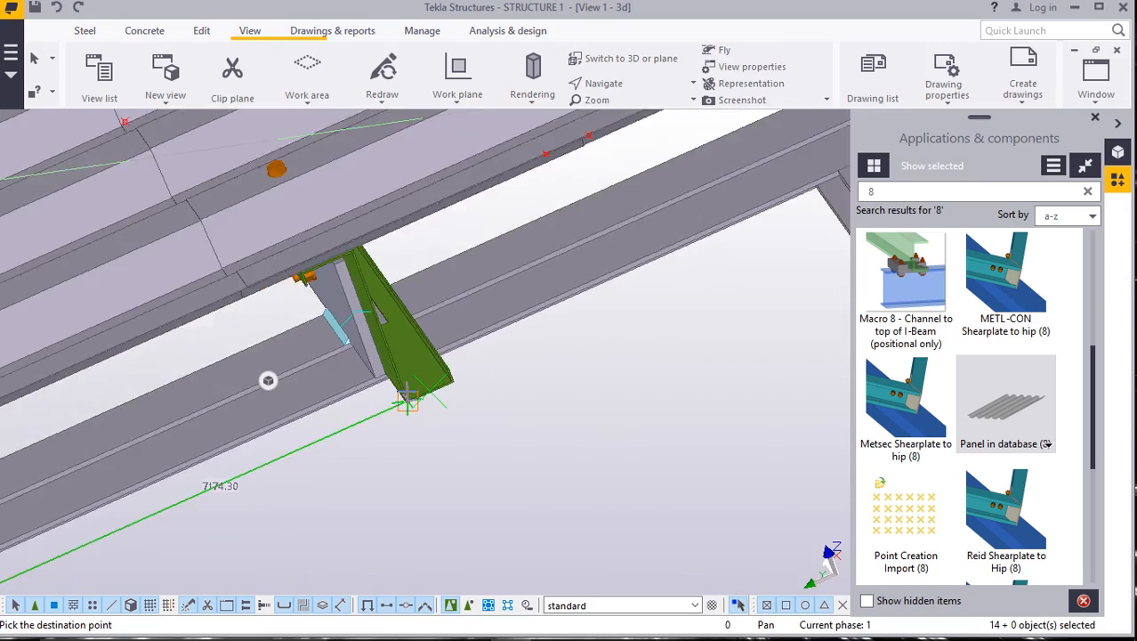
scroll(407, 400, "down", 4)
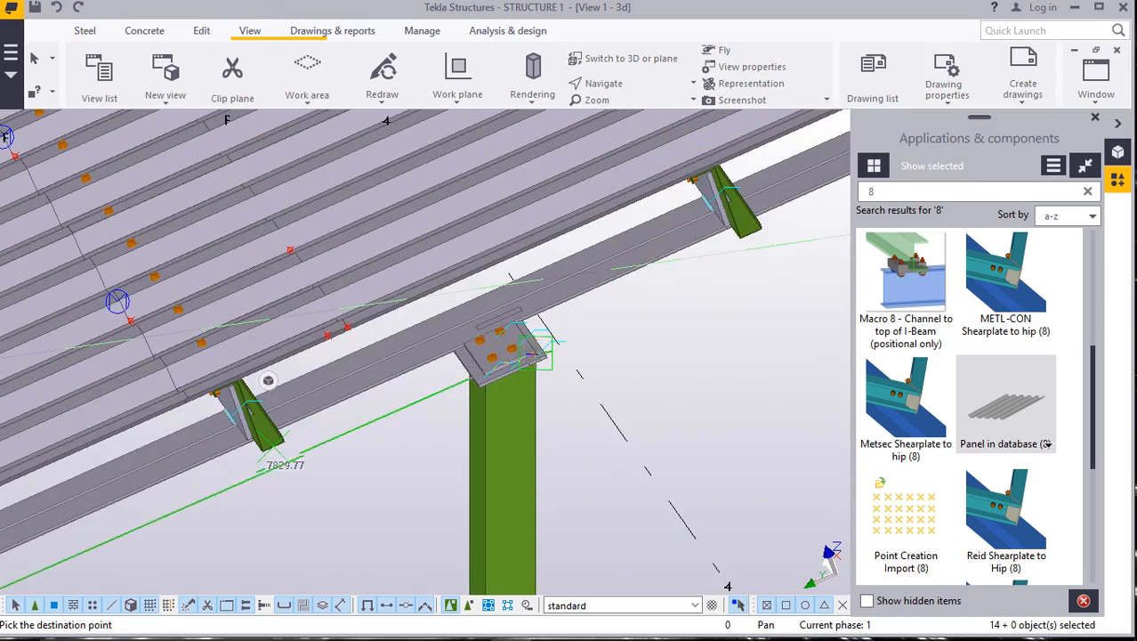
Copy the bolt row to the lower end-edge midpoint of the first purlin past grid line 4.
scroll(658, 289, "up", 3)
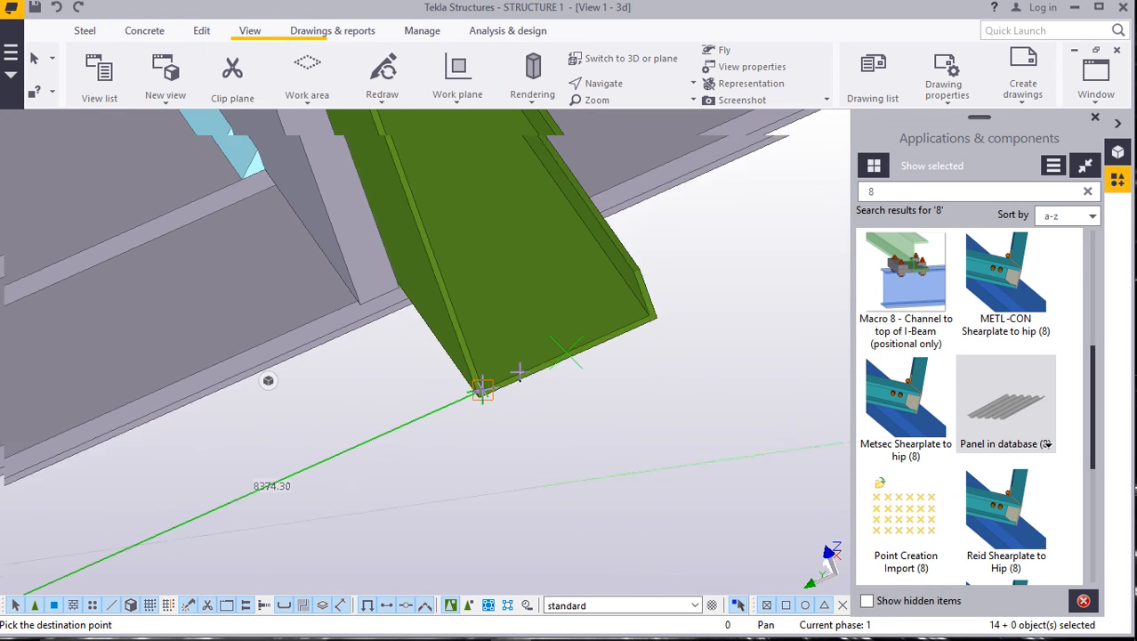
scroll(518, 371, "down", 5)
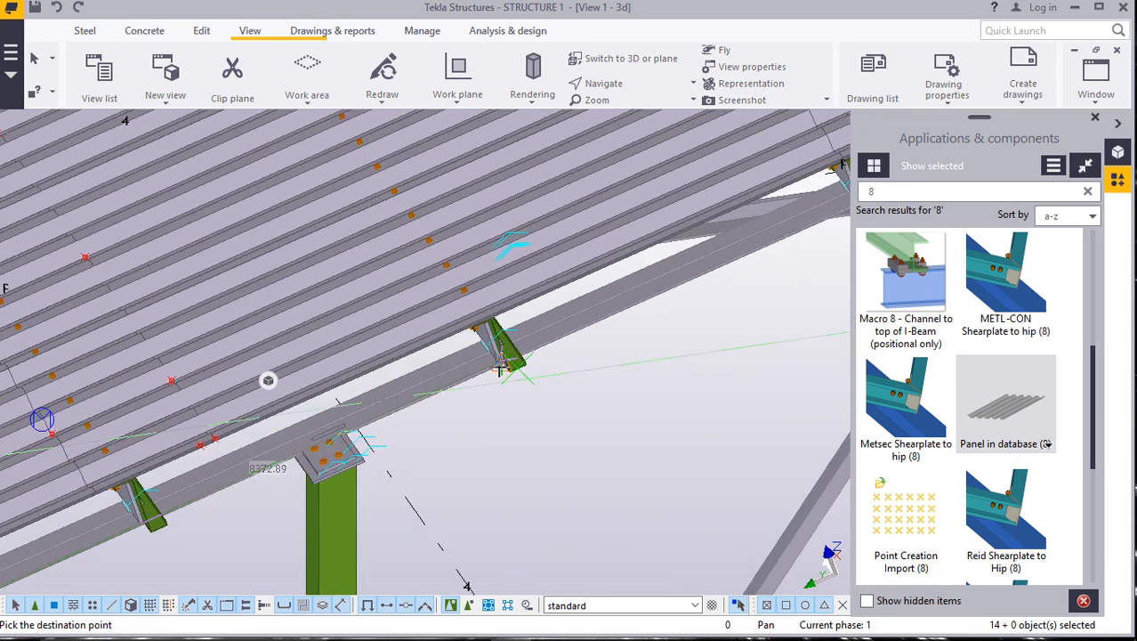
Copy the bolt row to the lower end-edge midpoint of the second purlin past grid line 4, 9600 mm from the origin.
scroll(500, 369, "down", 3)
scroll(627, 312, "up", 5)
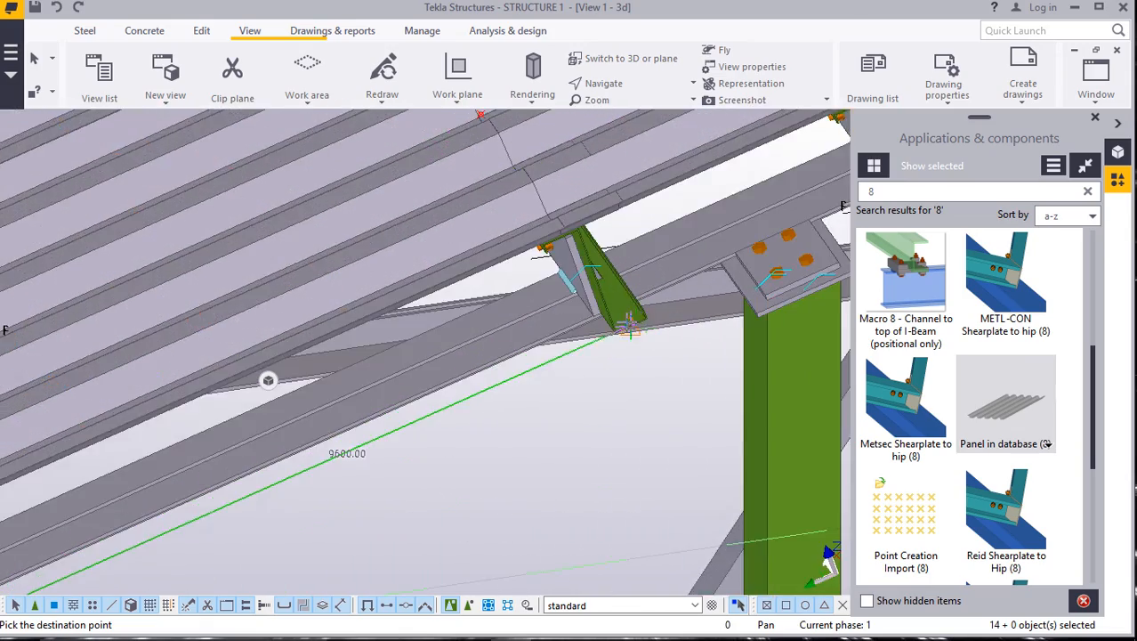
scroll(629, 329, "up", 5)
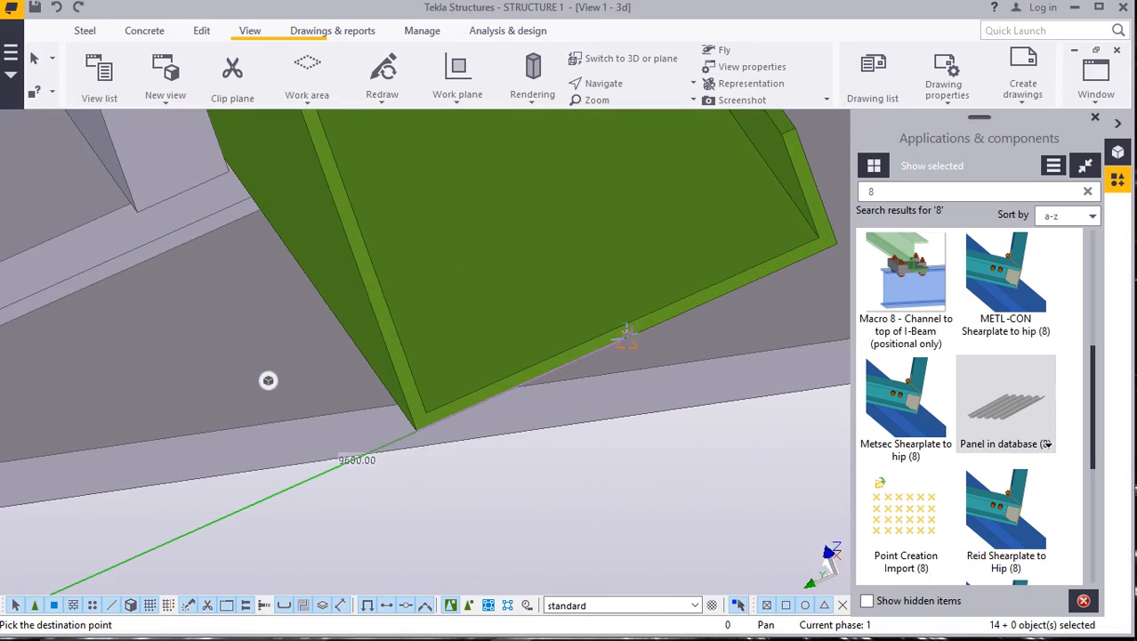
scroll(620, 322, "down", 5)
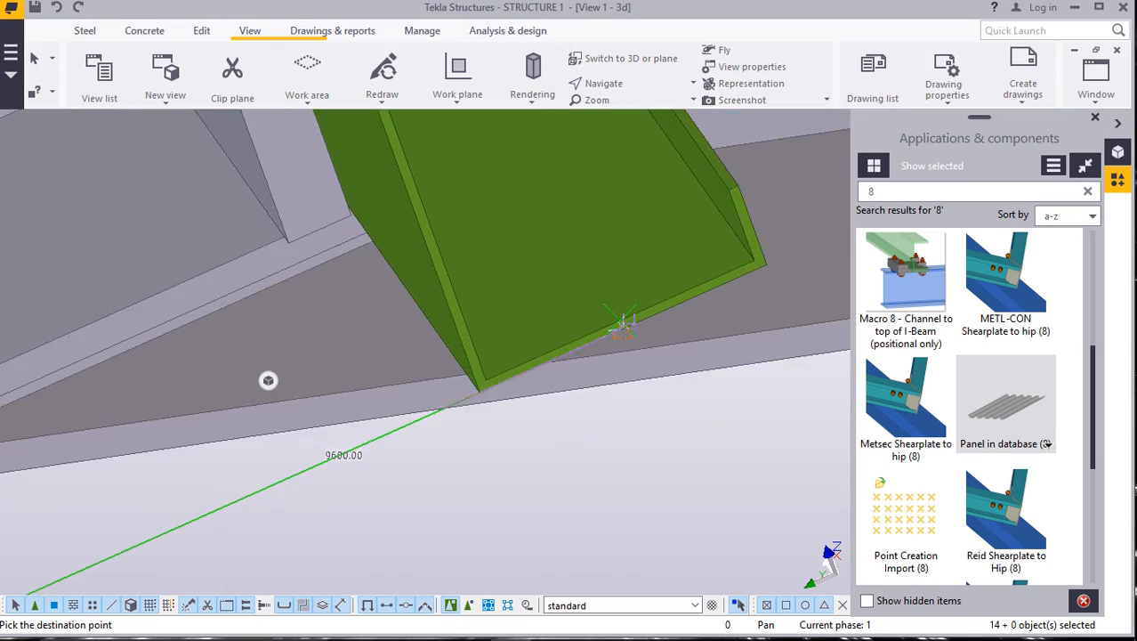
scroll(638, 311, "down", 6)
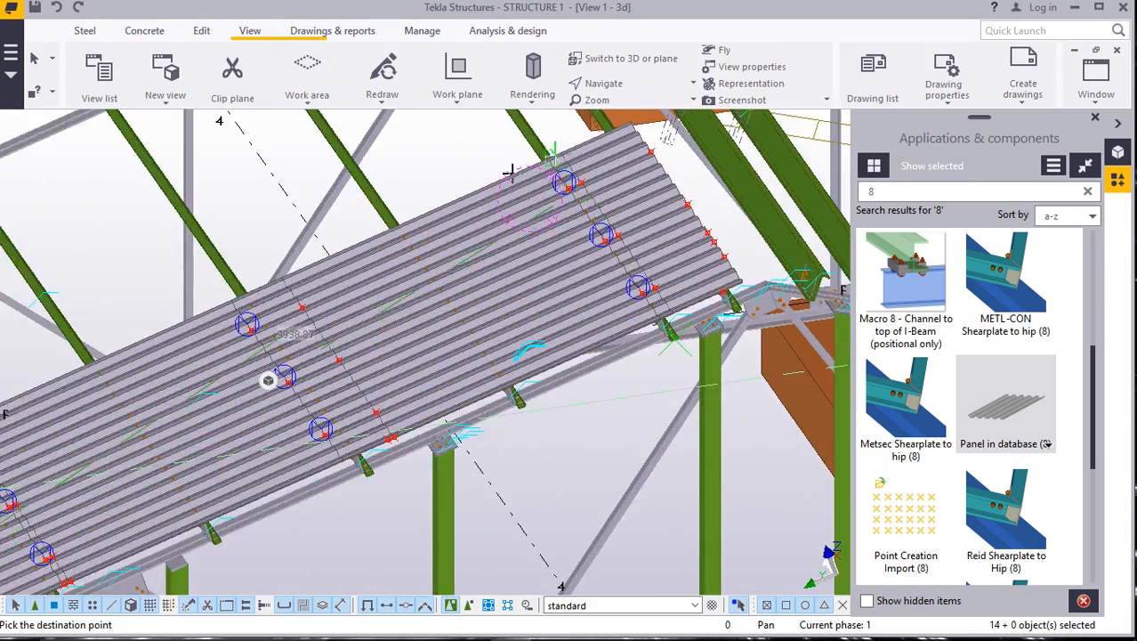
scroll(409, 135, "up", 4)
right_click(412, 133)
left_click(456, 144)
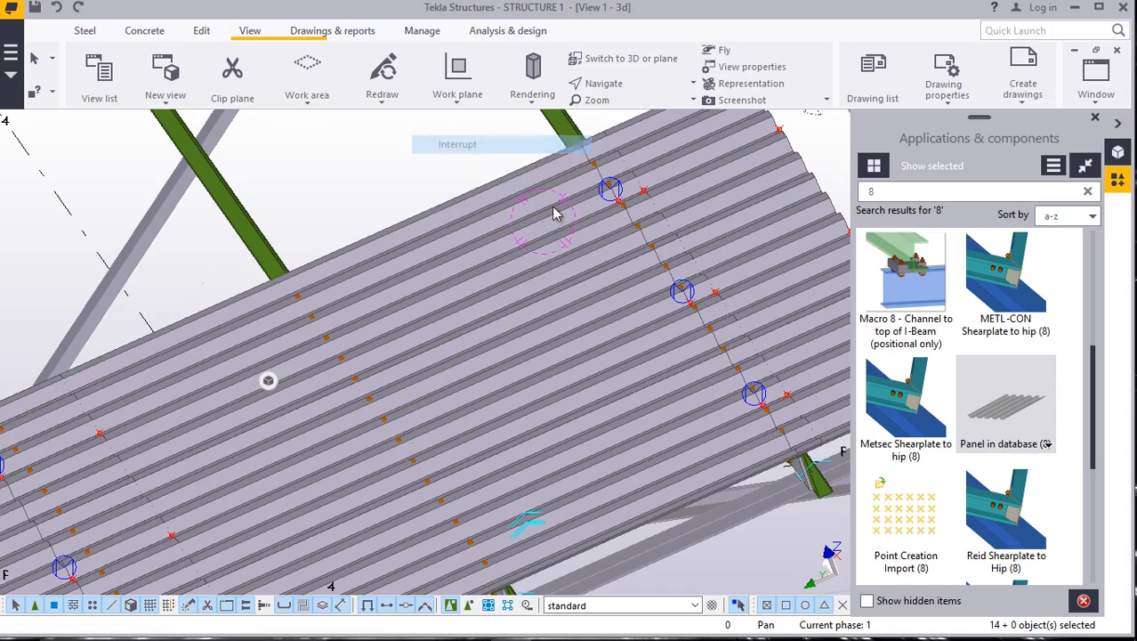
scroll(587, 160, "up", 6)
scroll(587, 158, "down", 4)
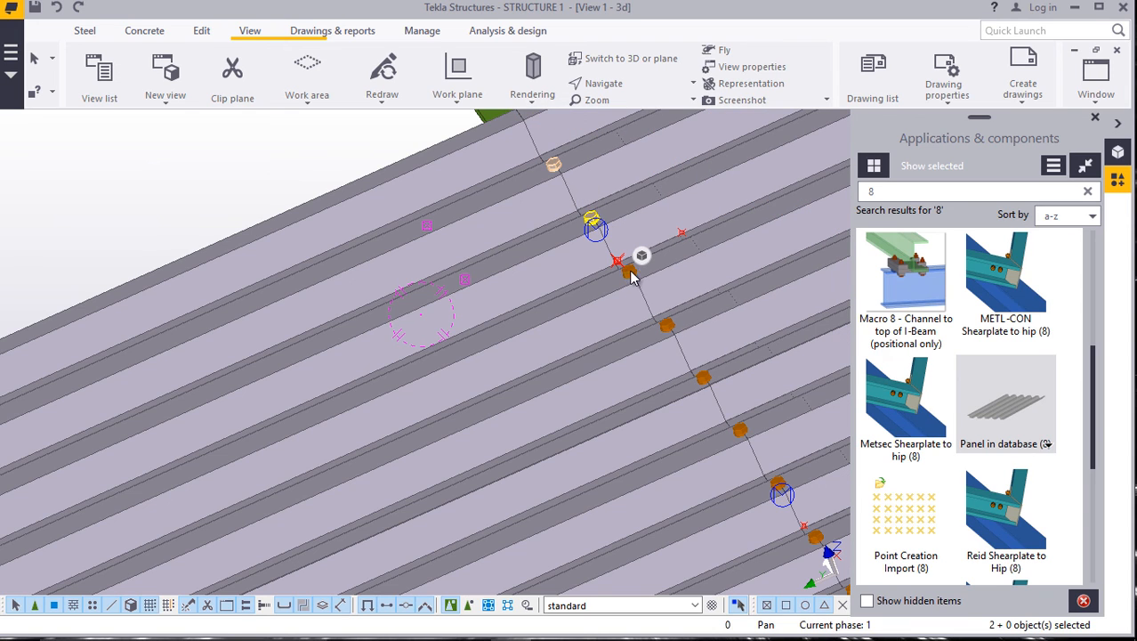
left_click(669, 327, "ctrl")
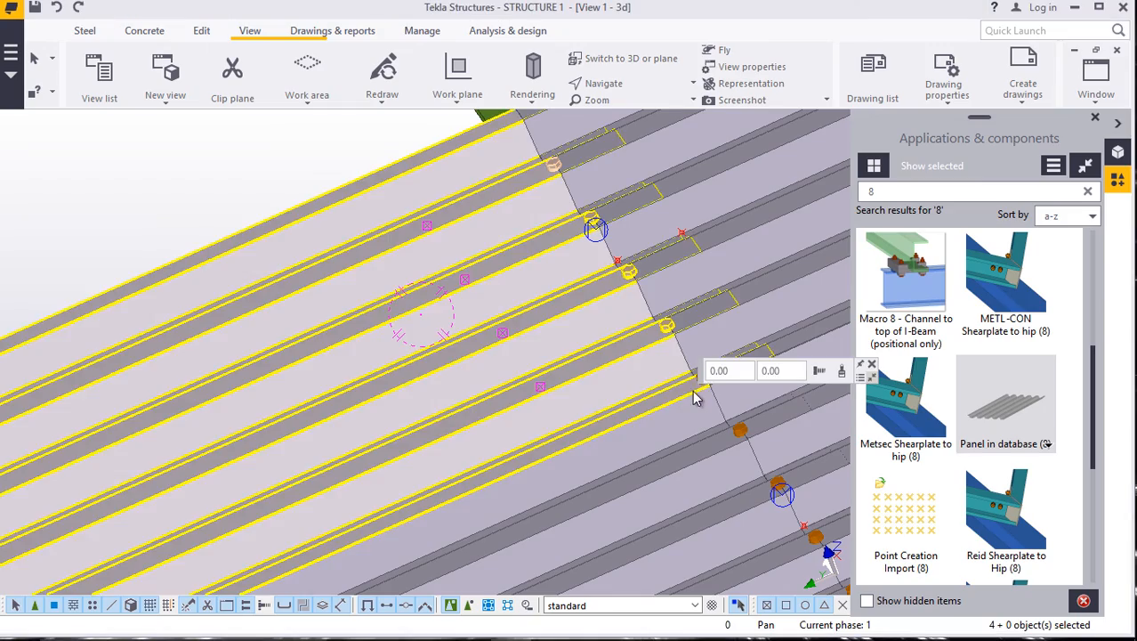
scroll(502, 327, "down", 4)
scroll(558, 367, "up", 8)
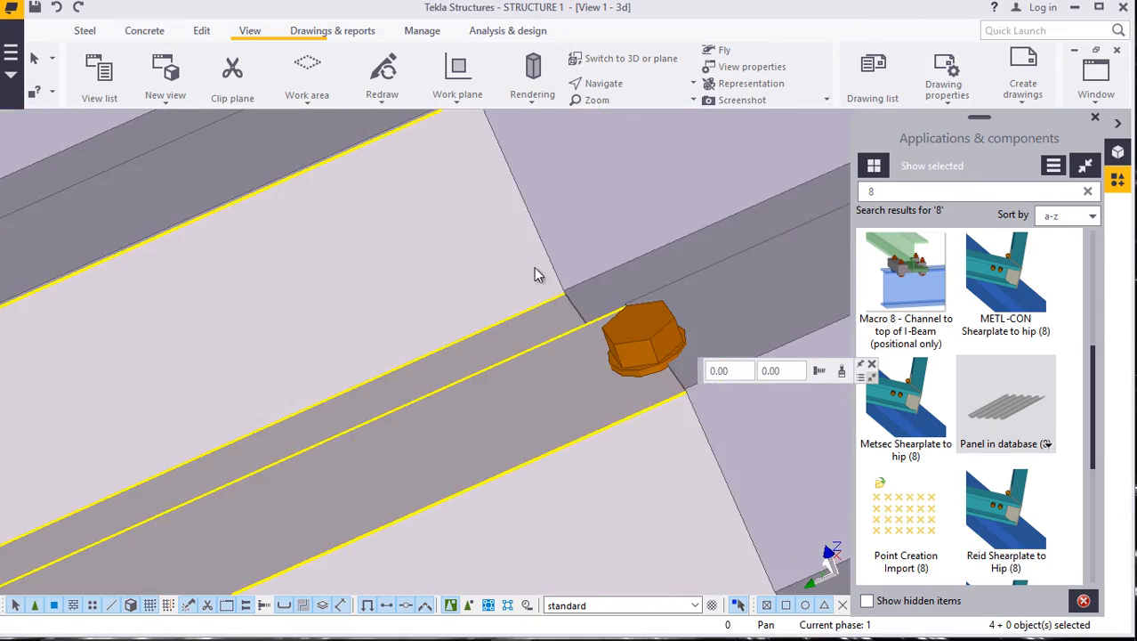
scroll(527, 341, "down", 3)
scroll(527, 342, "down", 3)
scroll(534, 338, "up", 6)
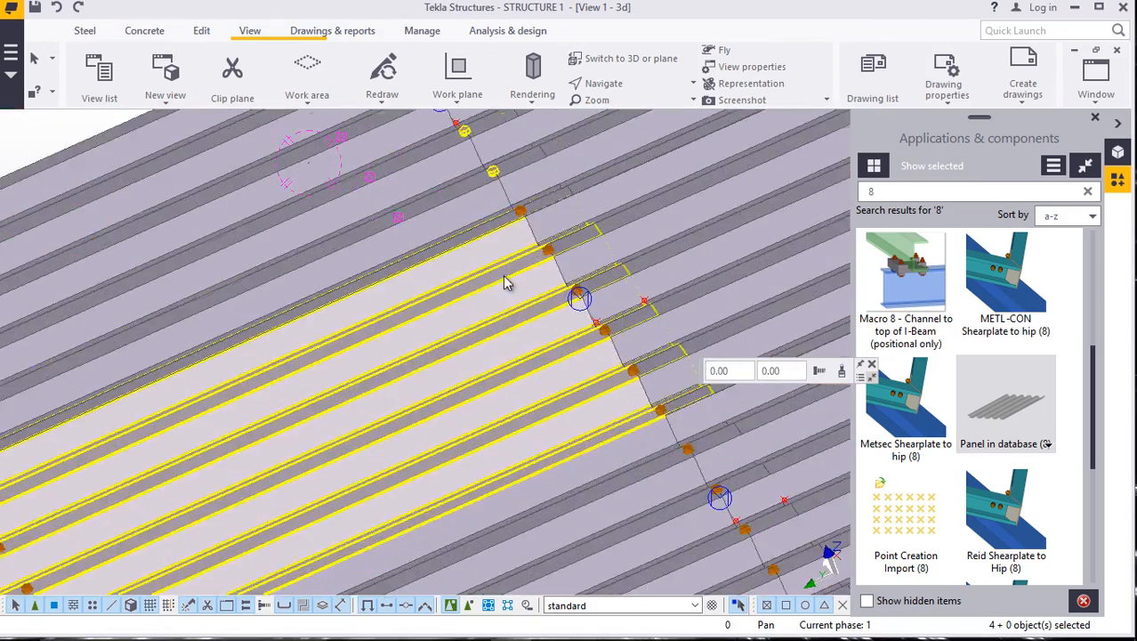
scroll(562, 191, "down", 5)
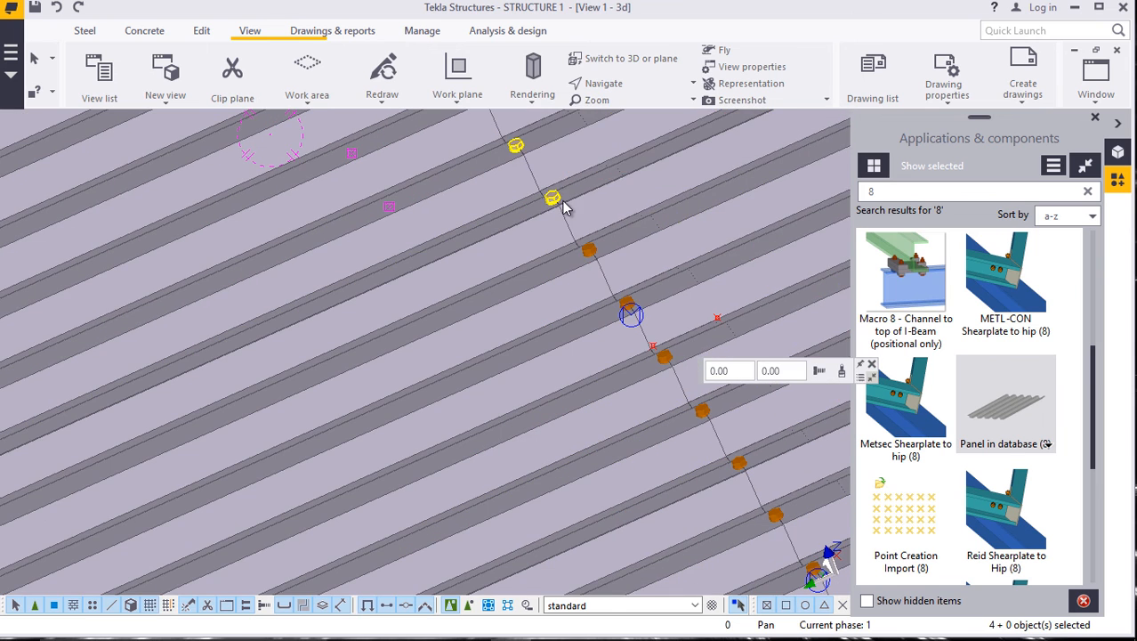
left_click(552, 199, "shift")
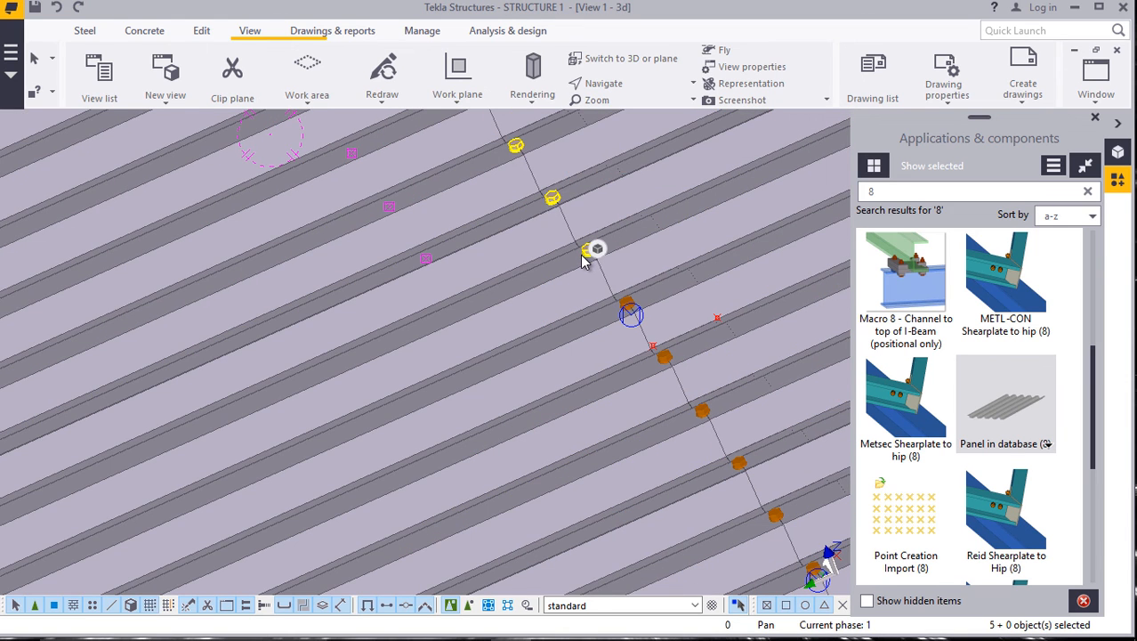
left_click(583, 254, "shift")
scroll(630, 315, "up", 2)
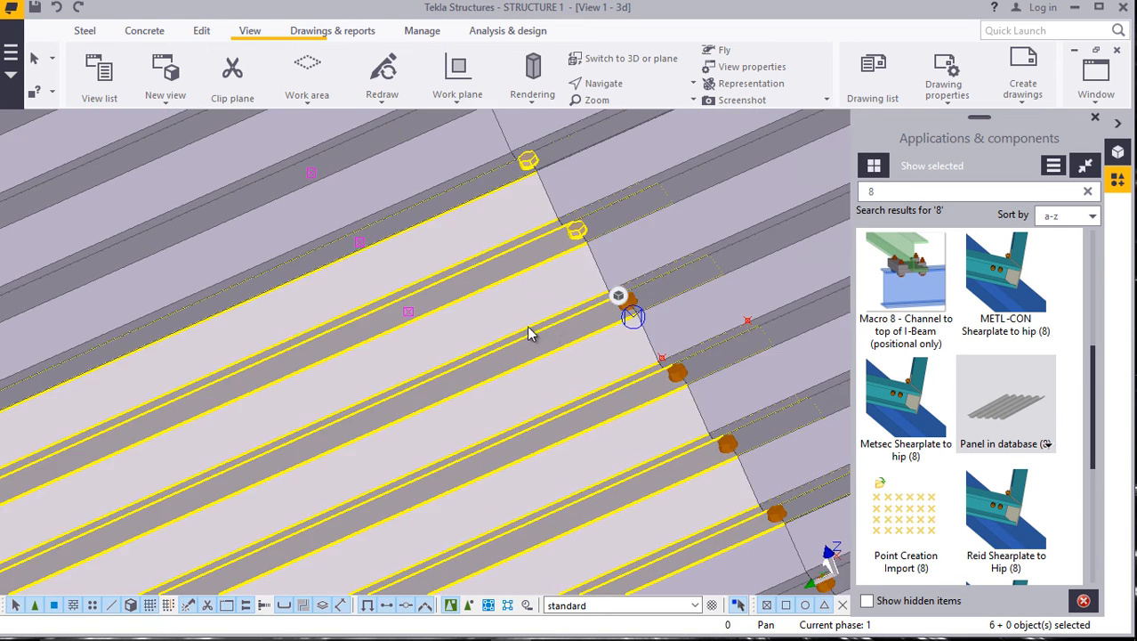
scroll(525, 294, "down", 9)
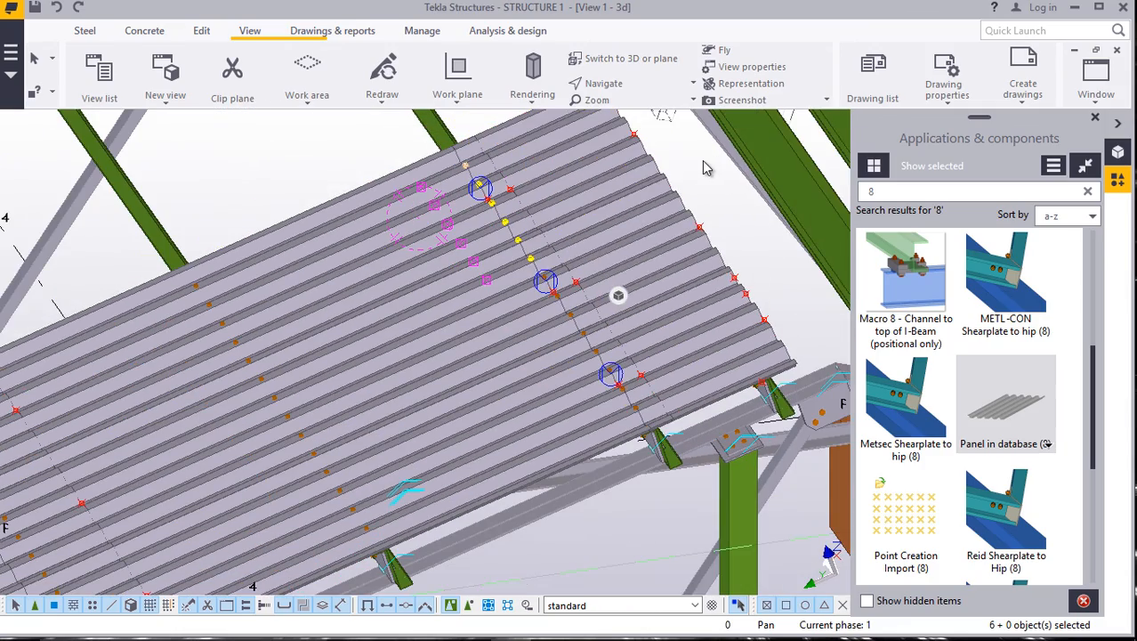
Select all the corrugated sheets of the roof strip, from the end past grid line 4 down to the end near grid line 2.
scroll(585, 229, "down", 1)
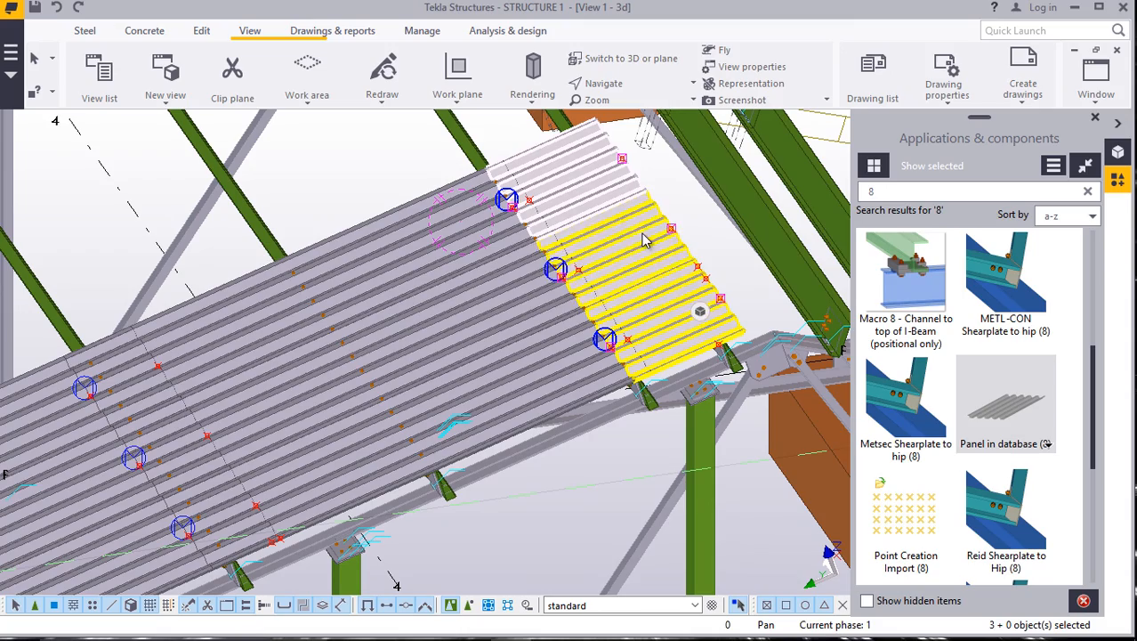
left_click(498, 326, "ctrl")
left_click(451, 252, "ctrl")
left_click(520, 390, "ctrl")
scroll(568, 257, "down", 1)
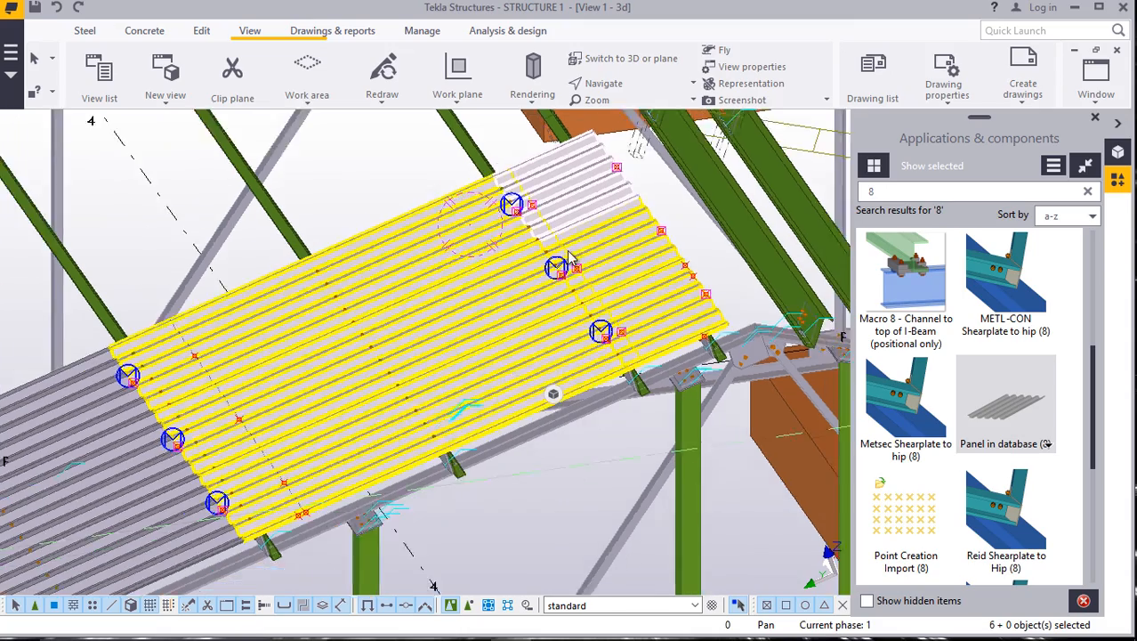
scroll(568, 257, "down", 4)
scroll(309, 384, "up", 3)
left_click(323, 326, "ctrl")
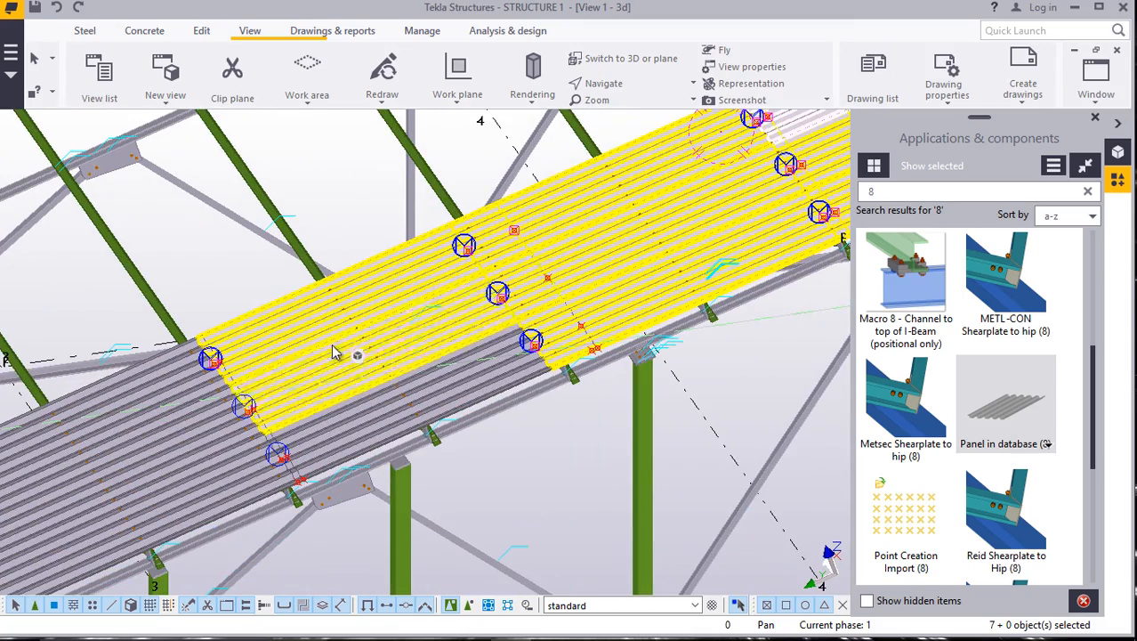
left_click(336, 358, "ctrl")
left_click(355, 420, "ctrl")
scroll(761, 224, "down", 2)
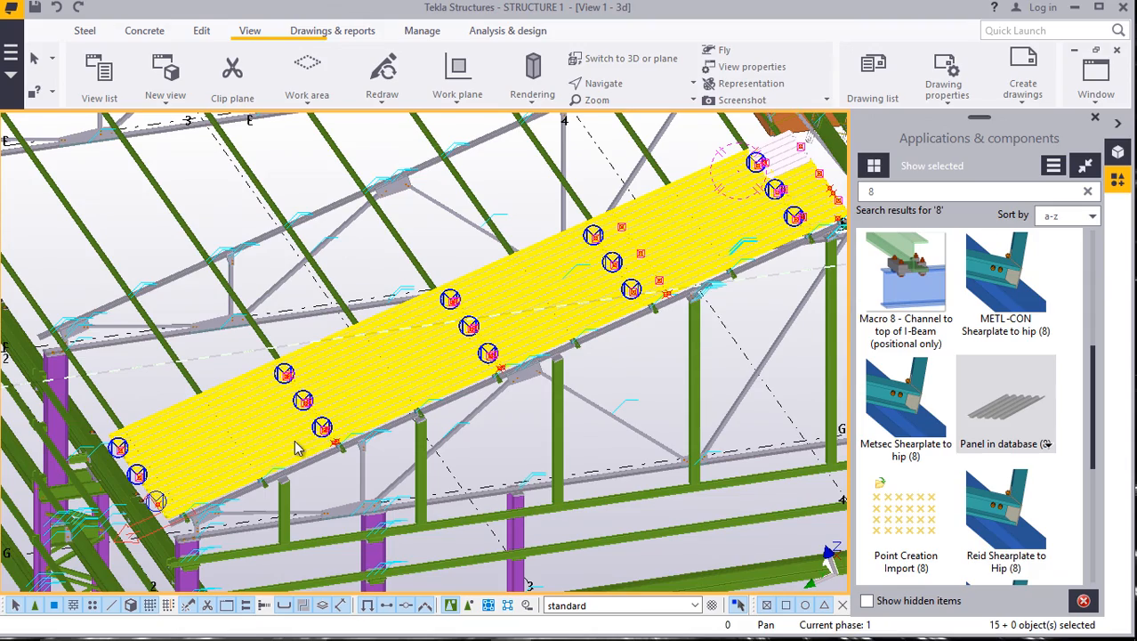
scroll(391, 371, "down", 3)
scroll(308, 354, "up", 5)
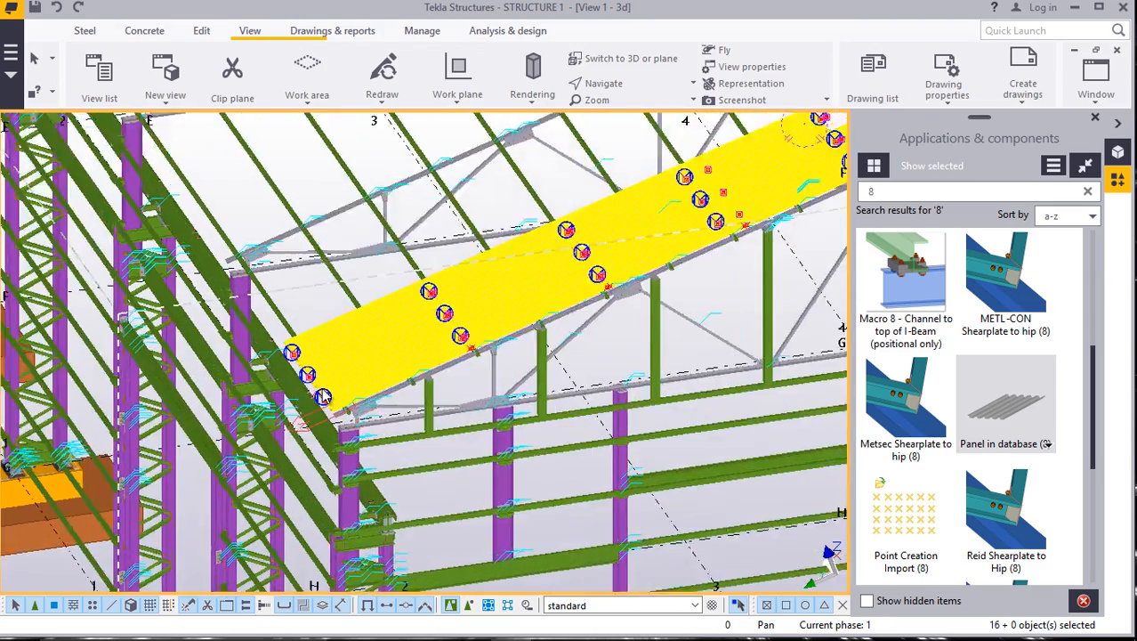
scroll(308, 353, "up", 6)
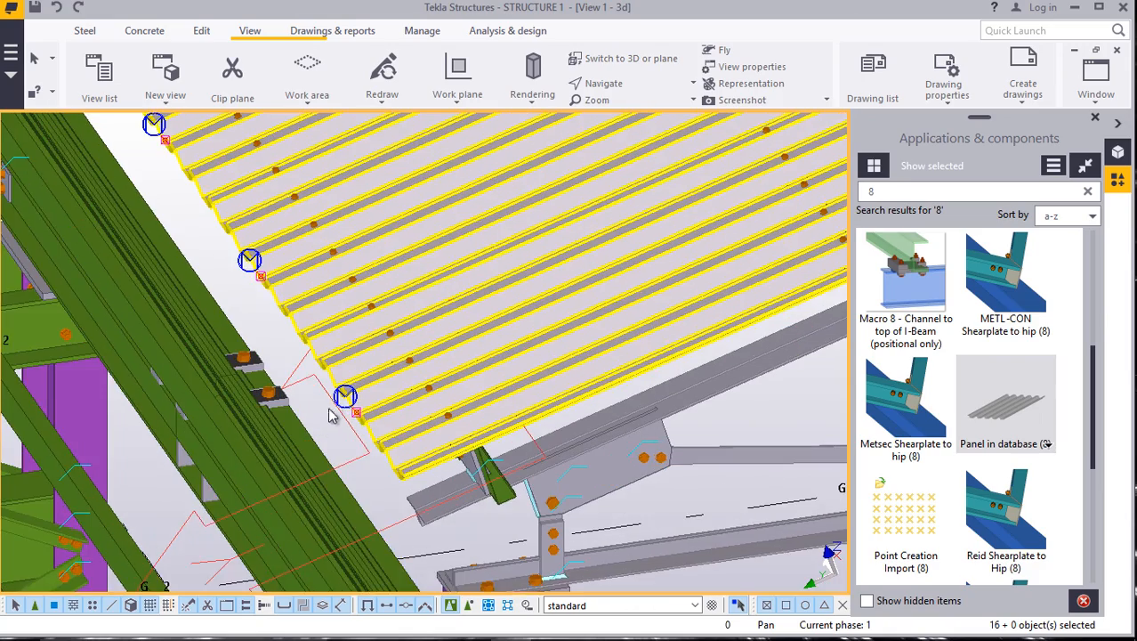
scroll(344, 399, "down", 3)
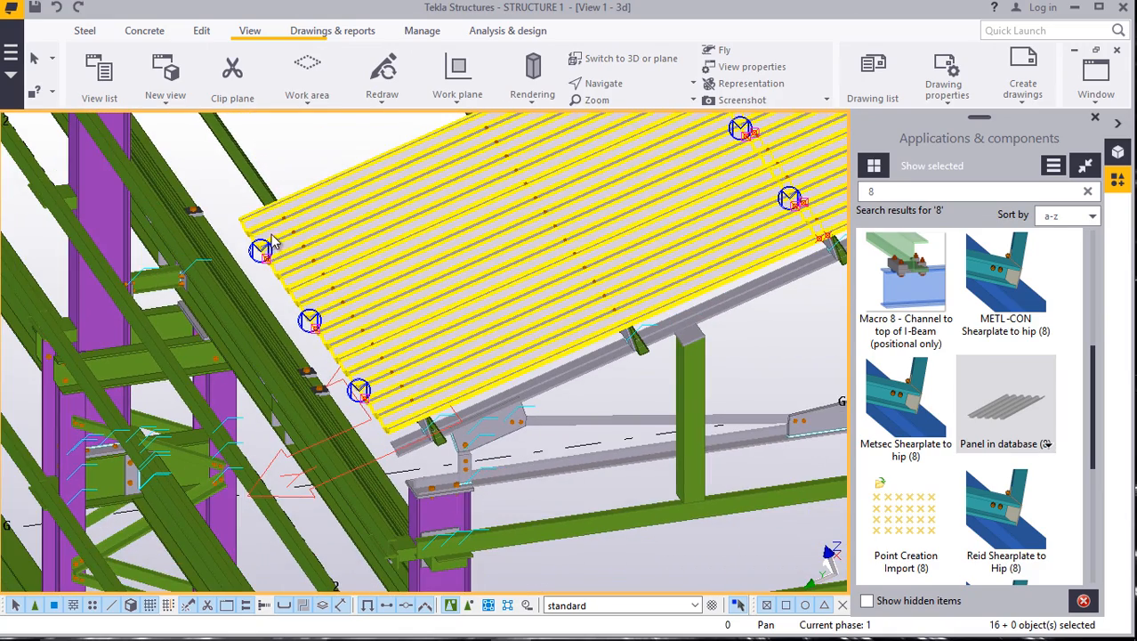
scroll(572, 371, "down", 4)
scroll(351, 256, "up", 8)
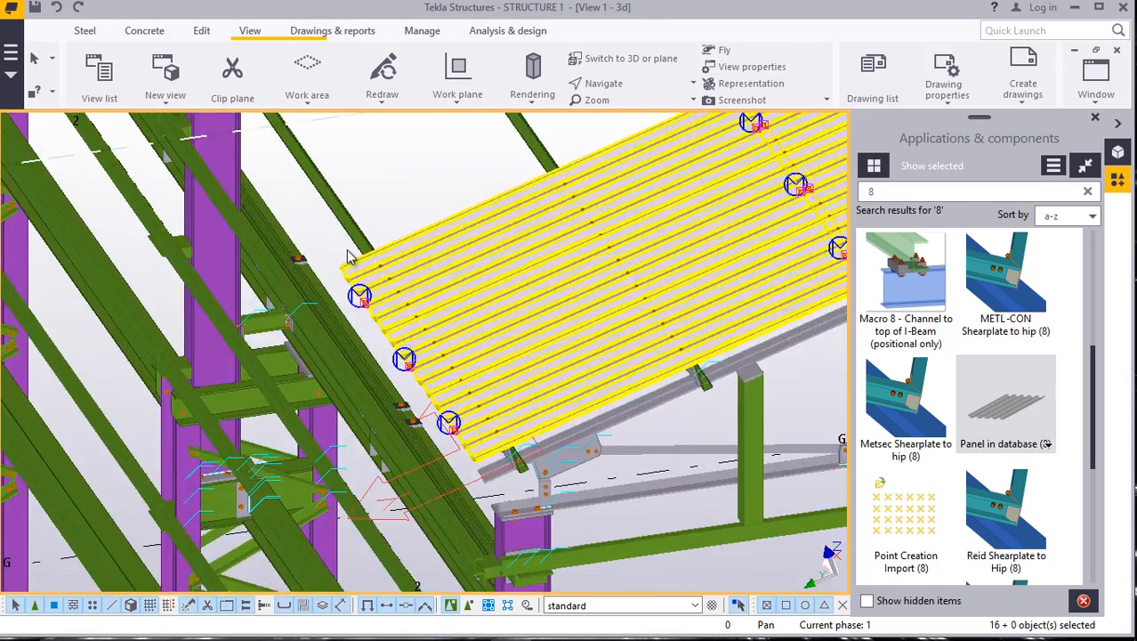
right_click(386, 181)
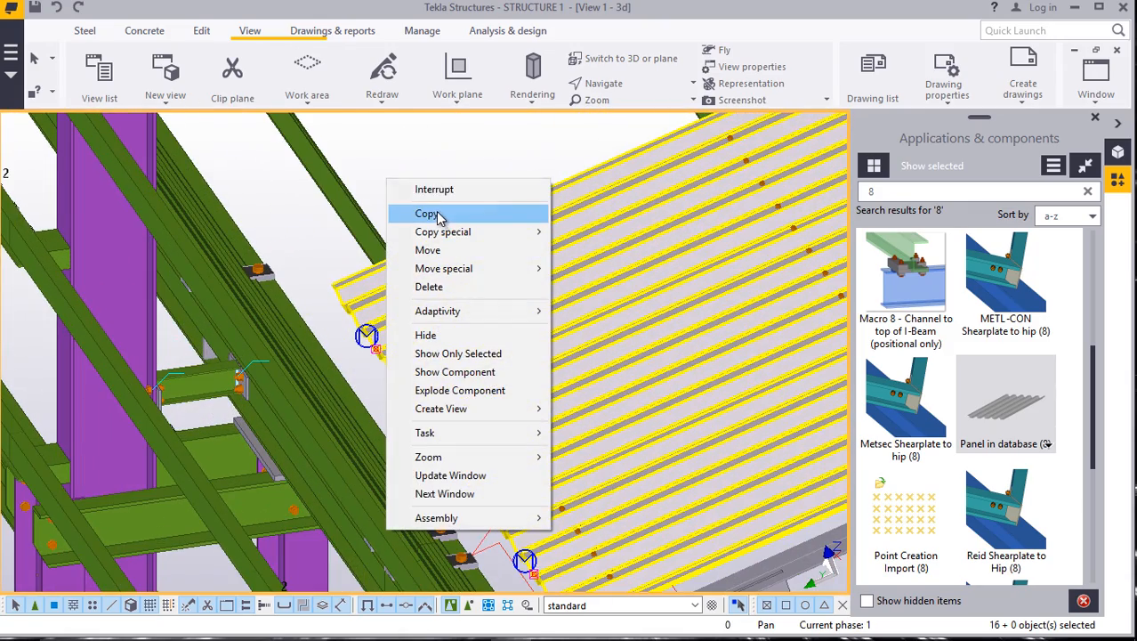
left_click(428, 213)
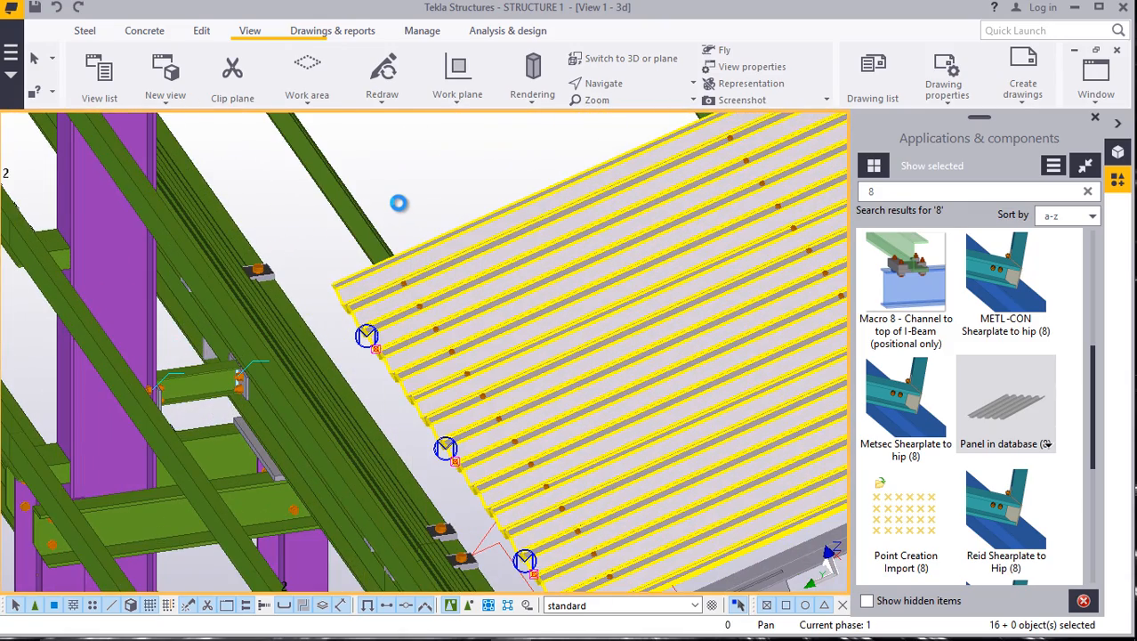
scroll(397, 203, "down", 2)
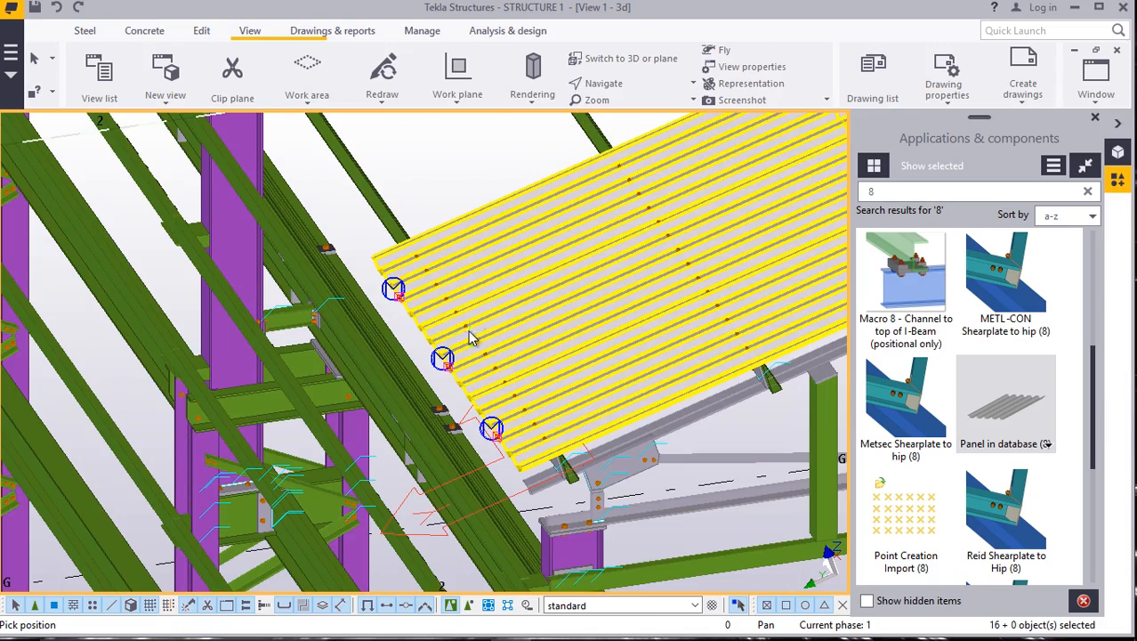
middle_click_drag(477, 330, 662, 300, "ctrl")
scroll(723, 381, "up", 3)
middle_click_drag(731, 382, 729, 341, "ctrl")
scroll(729, 339, "up", 5)
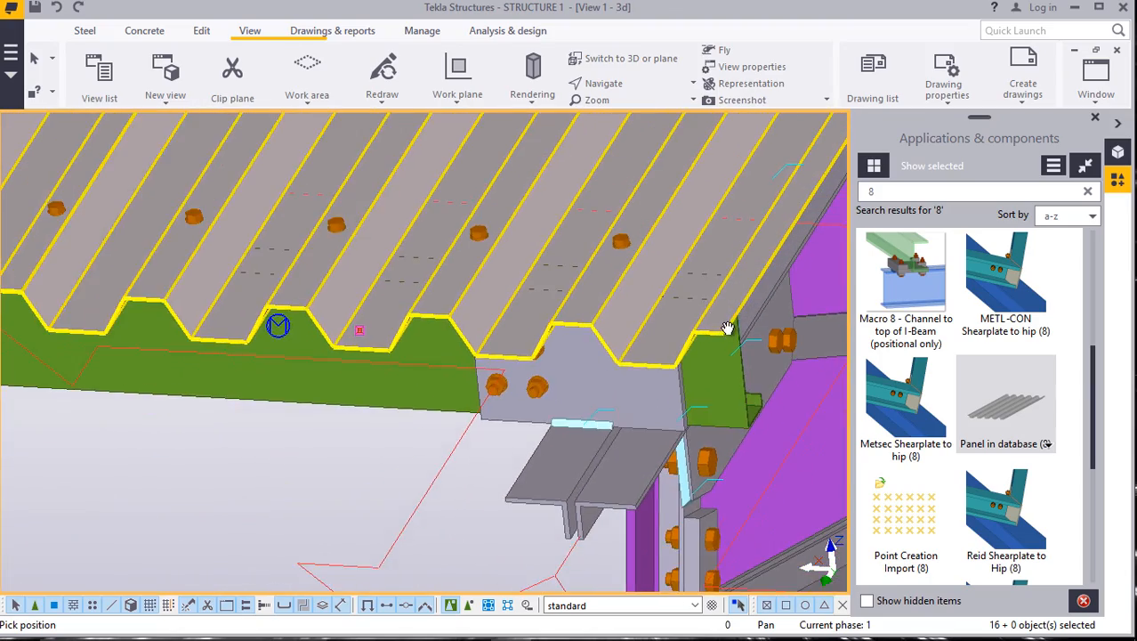
scroll(748, 336, "up", 3)
scroll(654, 332, "down", 5)
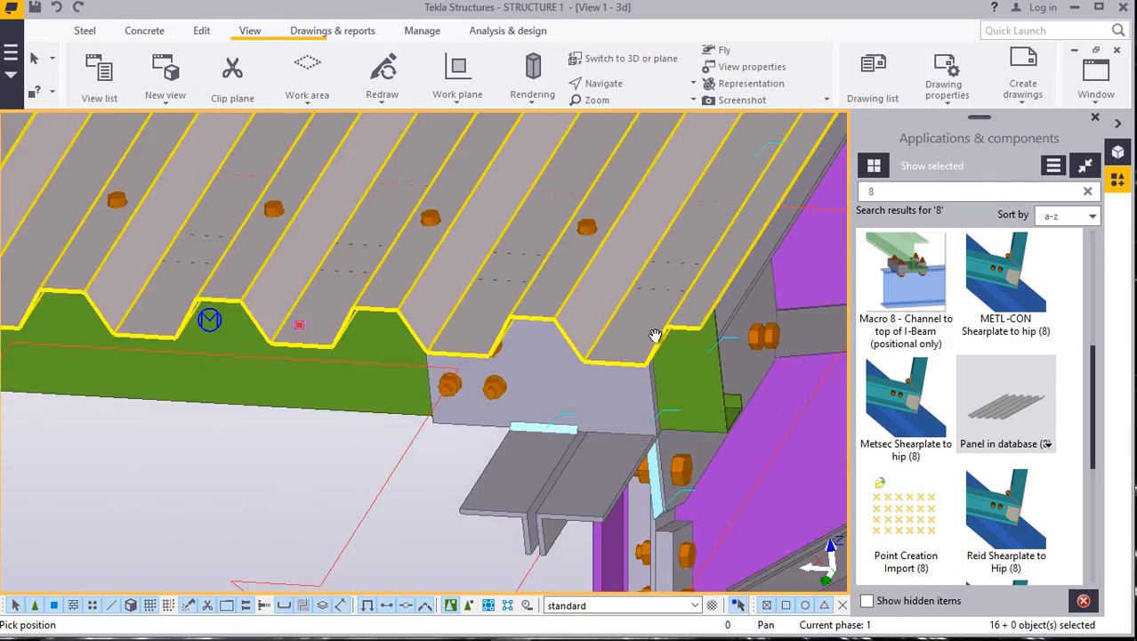
scroll(655, 329, "down", 5)
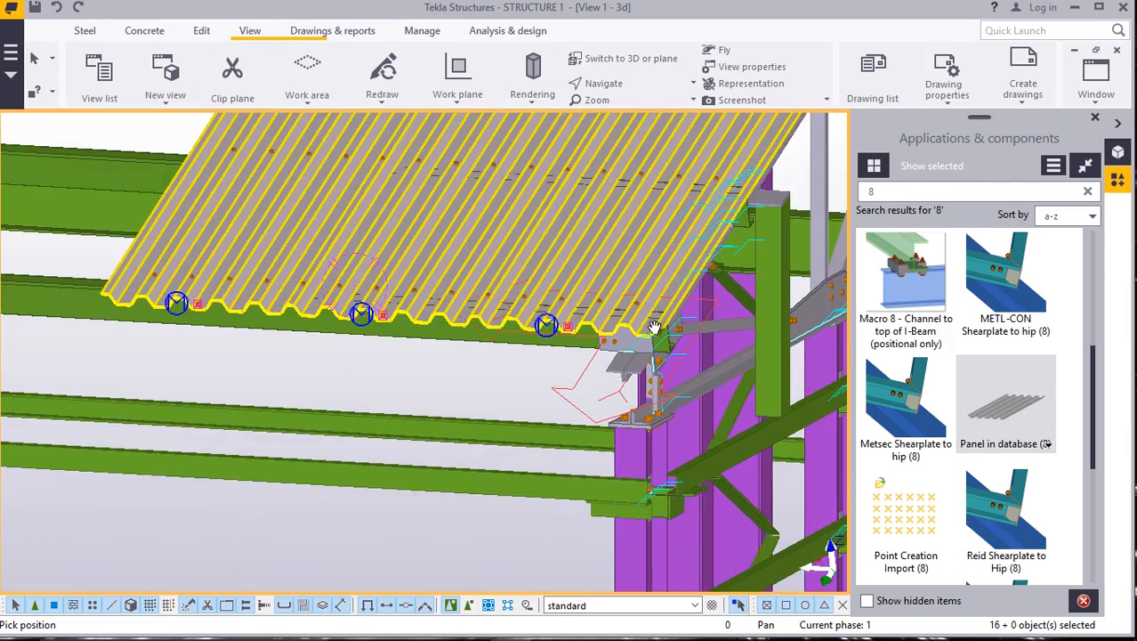
scroll(646, 330, "up", 8)
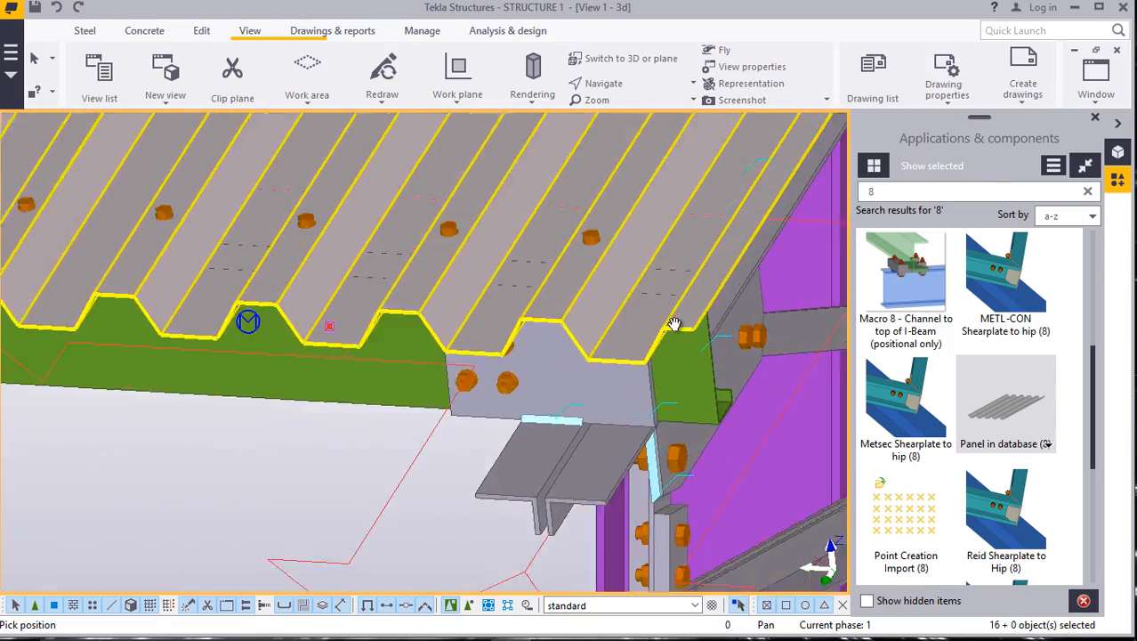
scroll(694, 330, "up", 1)
right_click(113, 260)
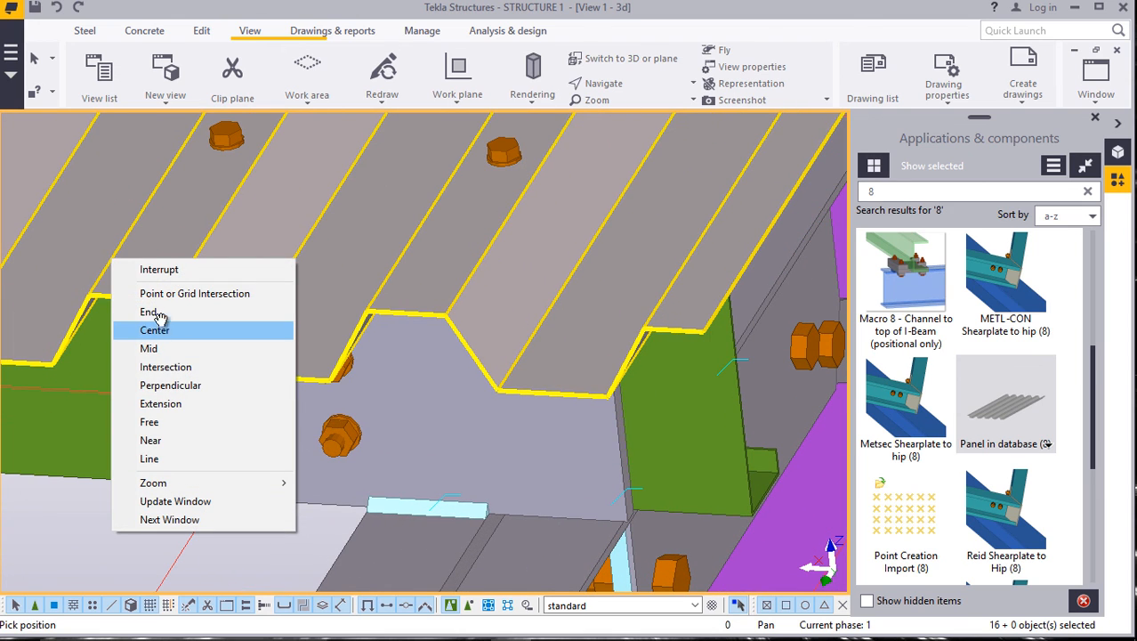
left_click(154, 270)
right_click(143, 531)
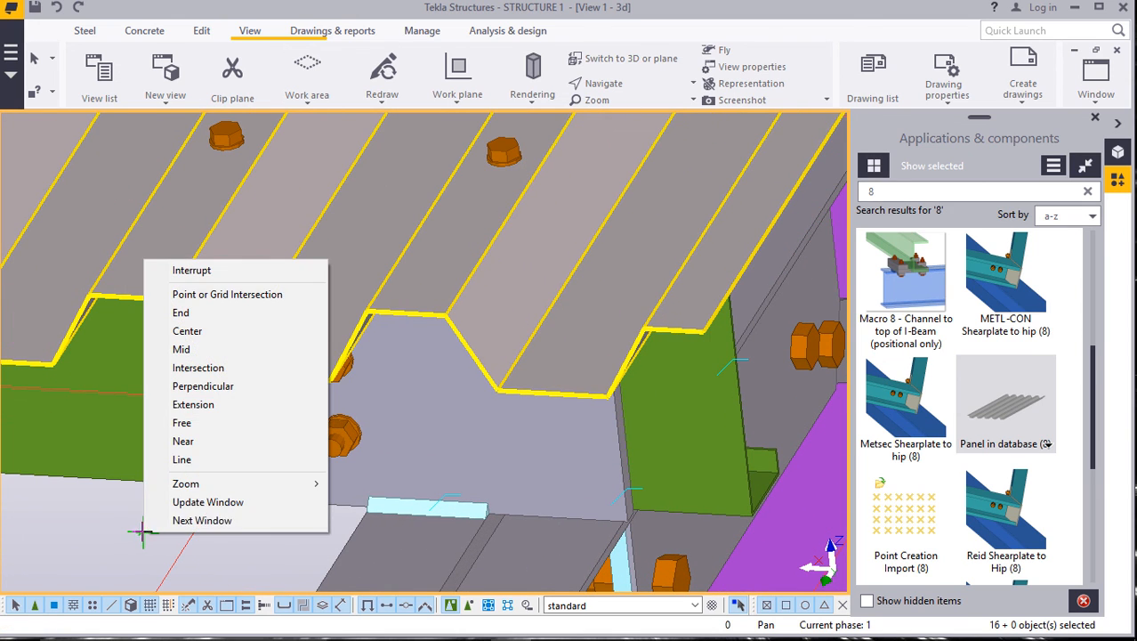
left_click(87, 527)
right_click(83, 528)
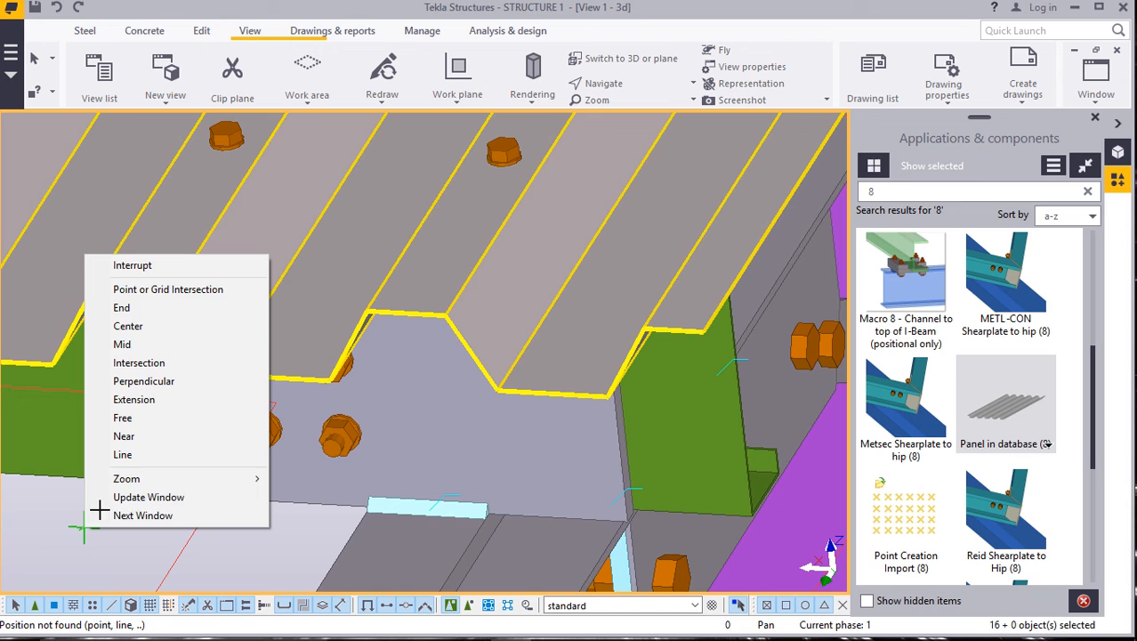
left_click(128, 270)
Copy the selected sheets from the underside corner of the end rib crest to the strip's opposite free-edge corner, about 2588 mm away.
right_click(121, 531)
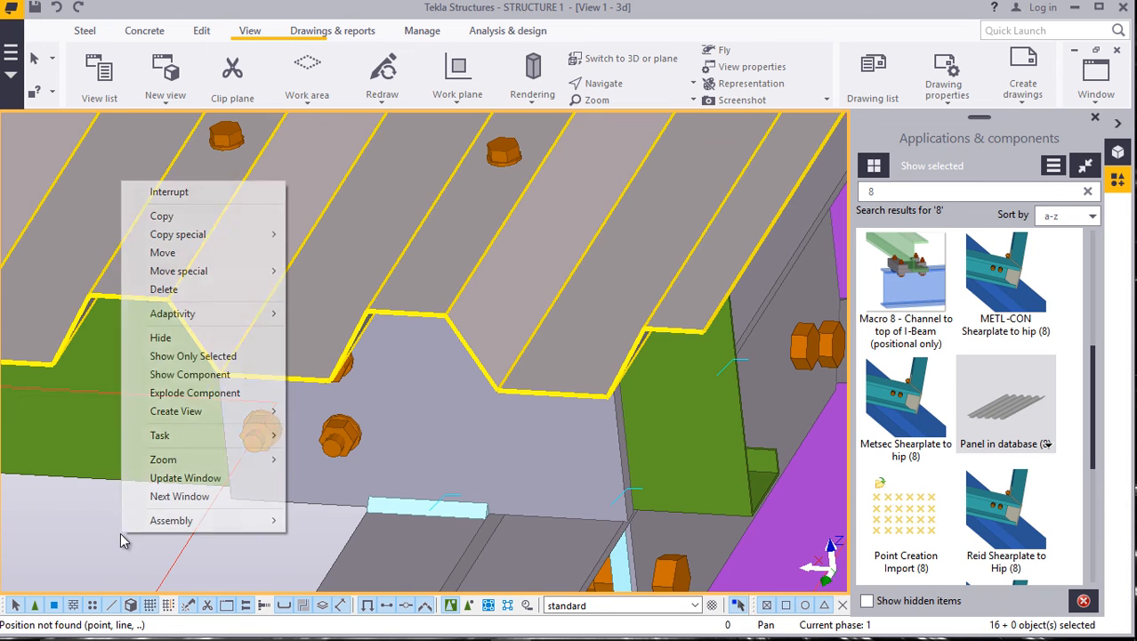
left_click(167, 222)
scroll(582, 307, "up", 6)
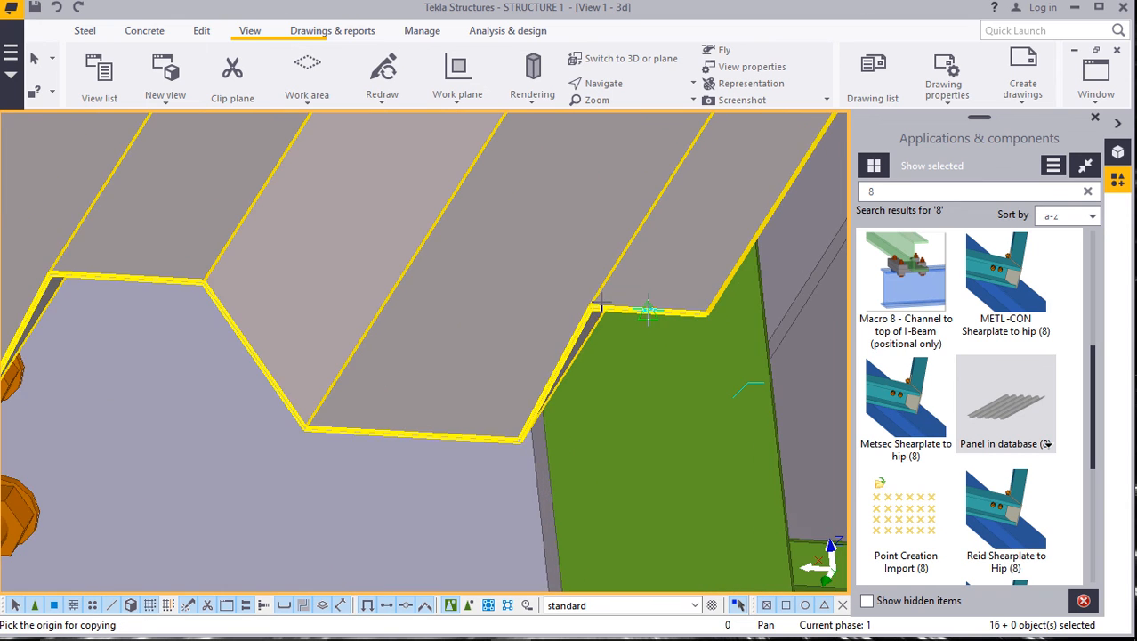
scroll(583, 307, "up", 3)
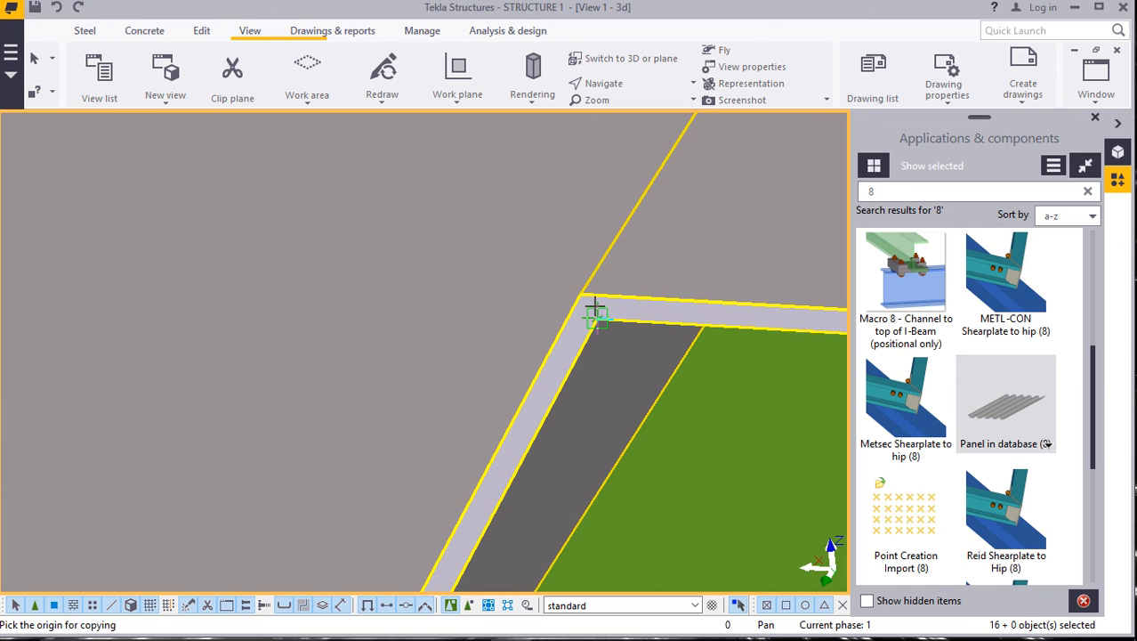
scroll(596, 321, "up", 3)
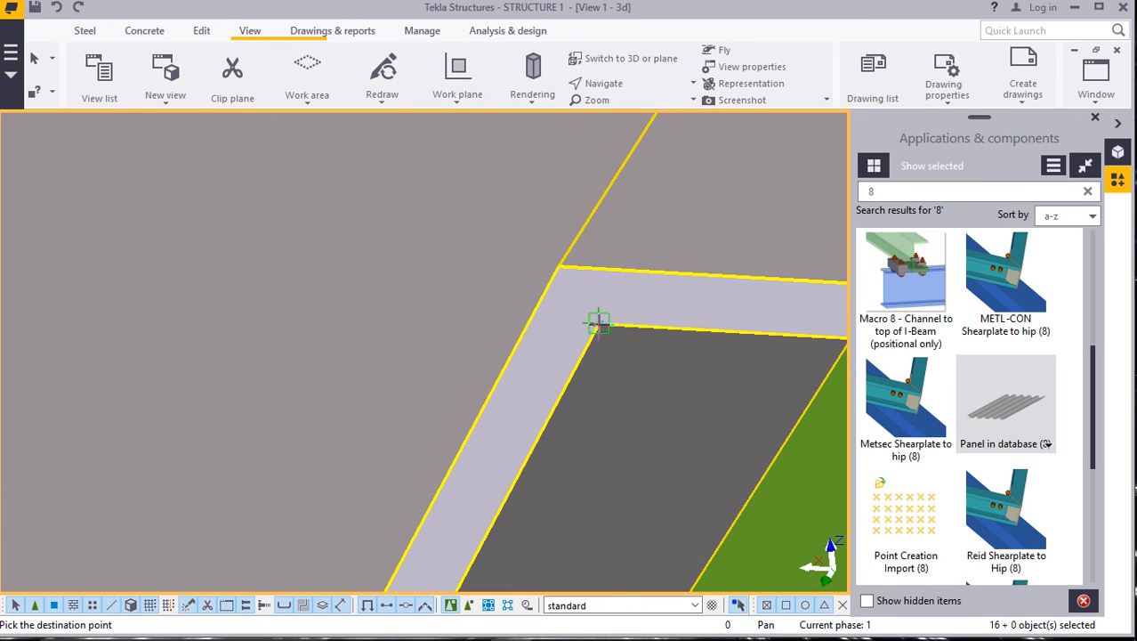
scroll(601, 323, "up", 5)
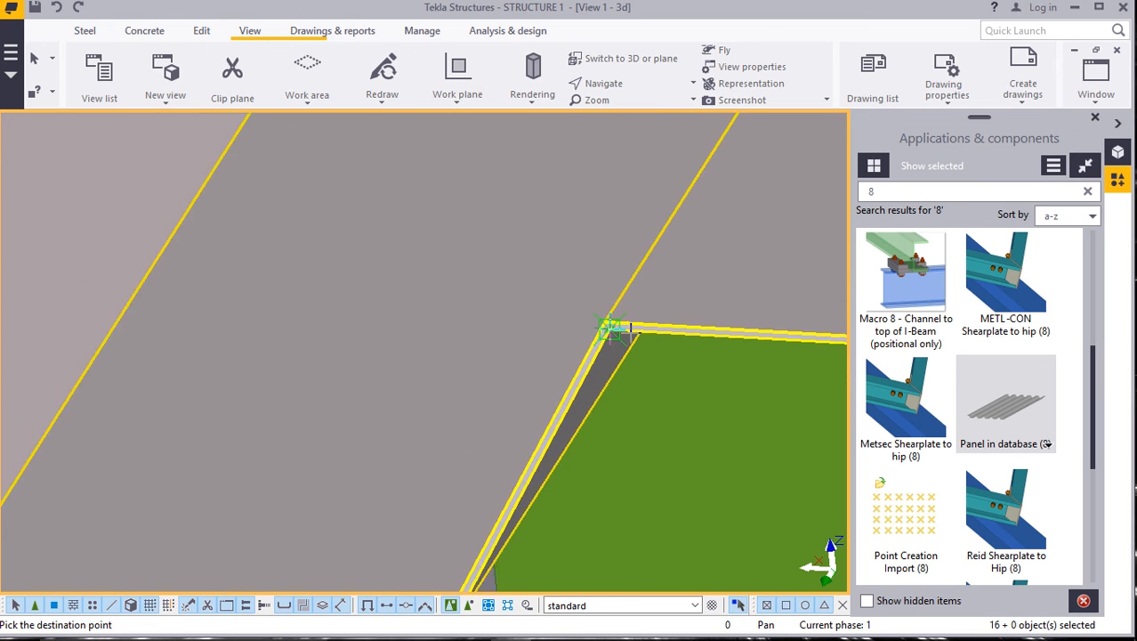
scroll(613, 328, "down", 6)
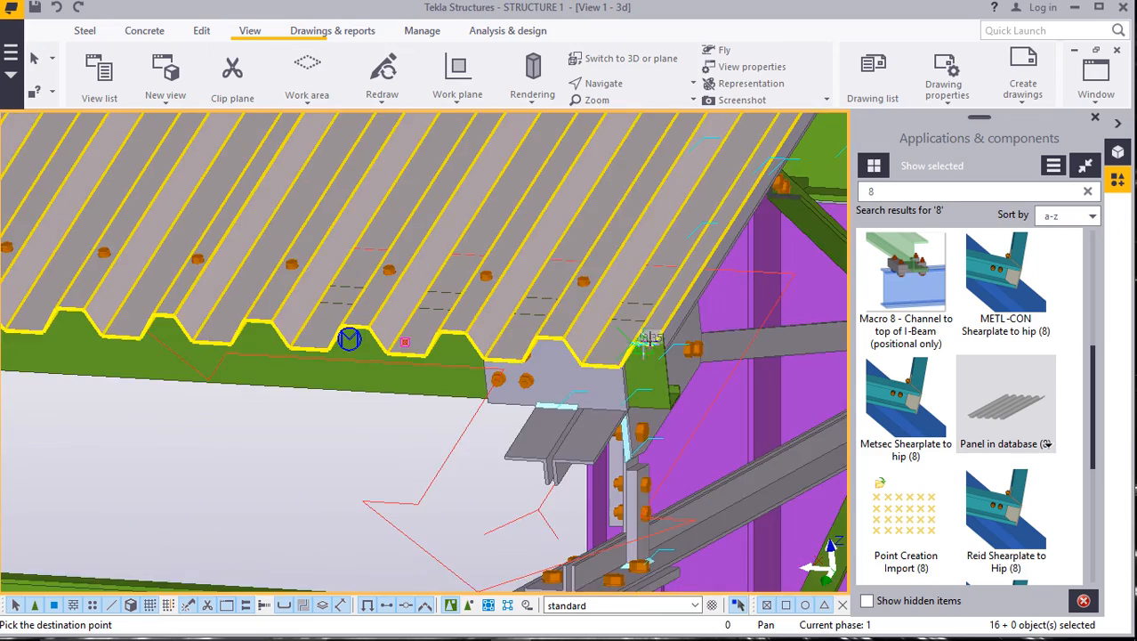
scroll(651, 339, "down", 6)
scroll(292, 315, "up", 2)
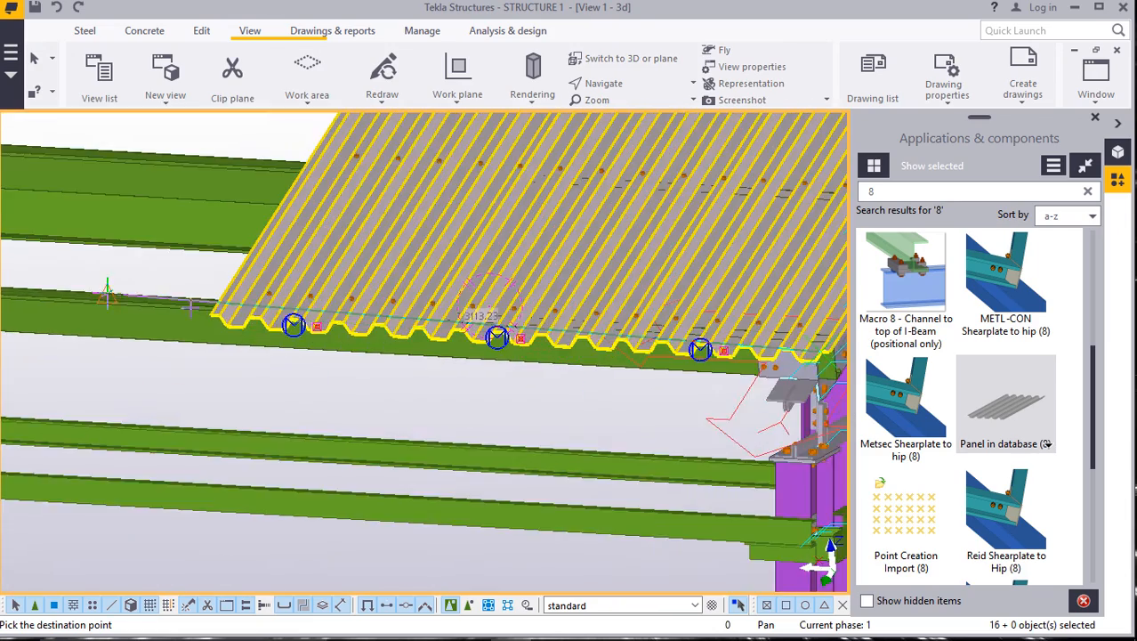
scroll(192, 306, "up", 6)
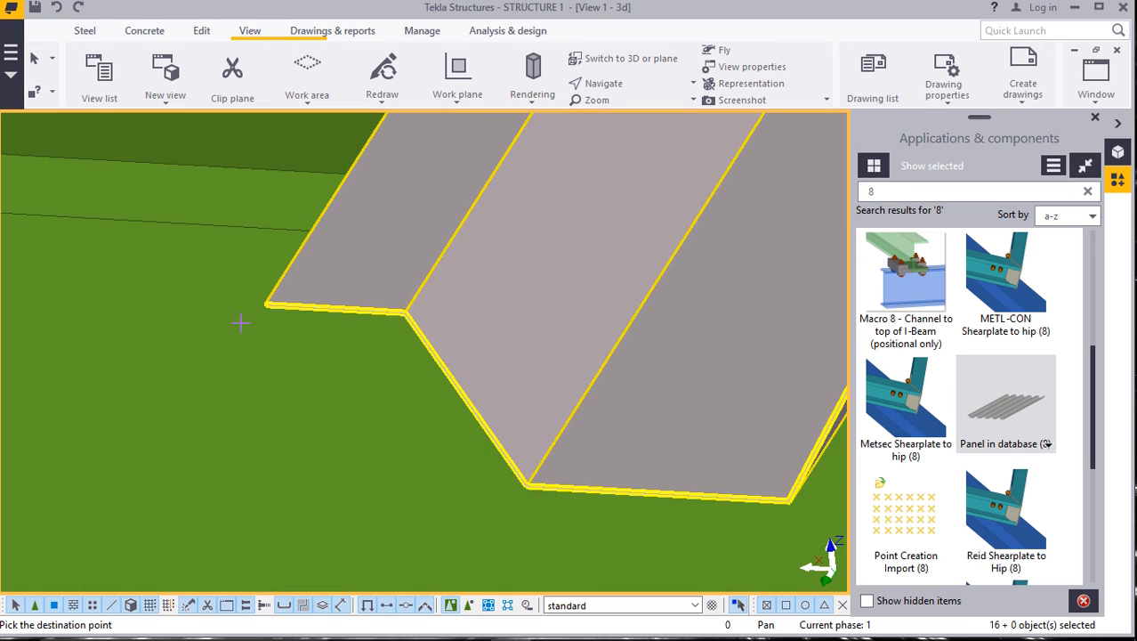
scroll(240, 322, "up", 3)
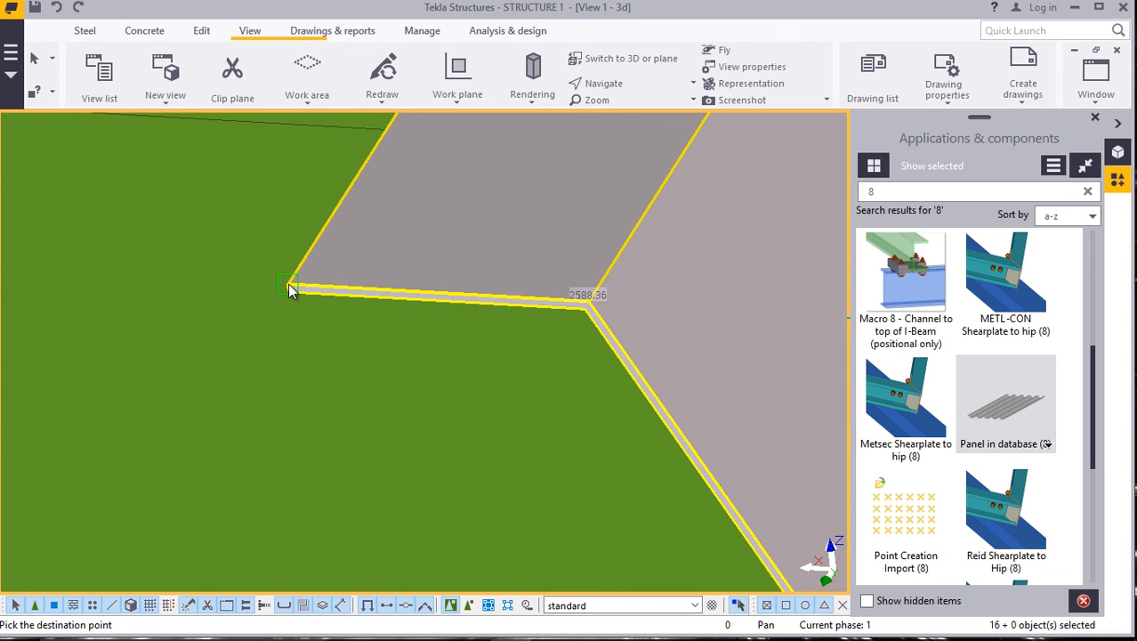
Place a second copy of the sheet strip at the first copy's free-edge corner, about 5177 mm from the origin.
scroll(290, 288, "down", 6)
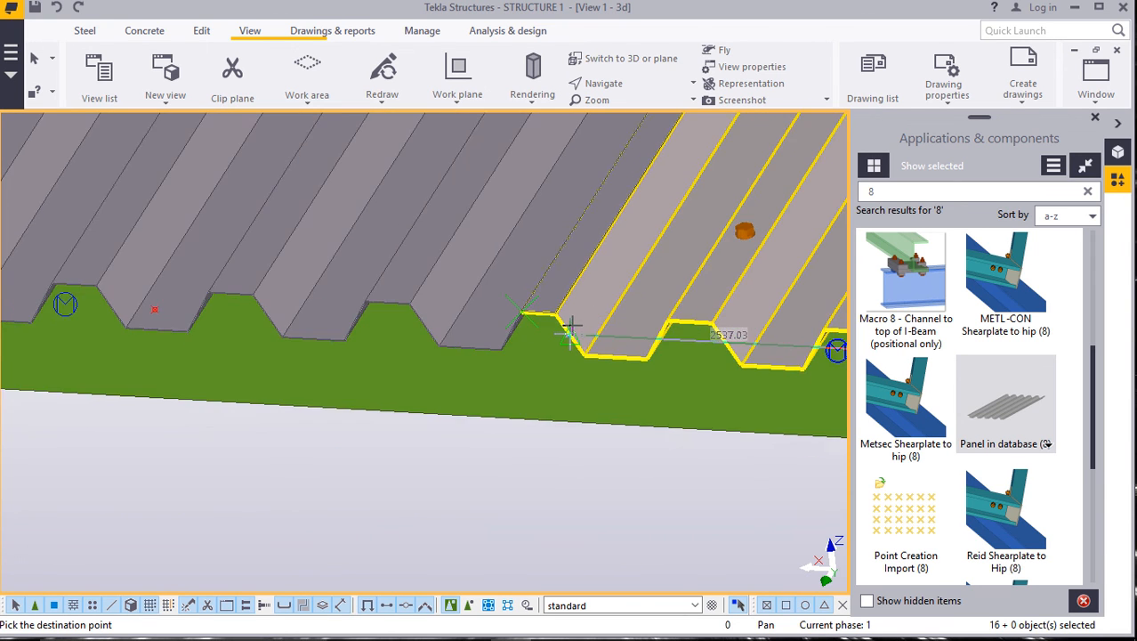
scroll(571, 328, "down", 8)
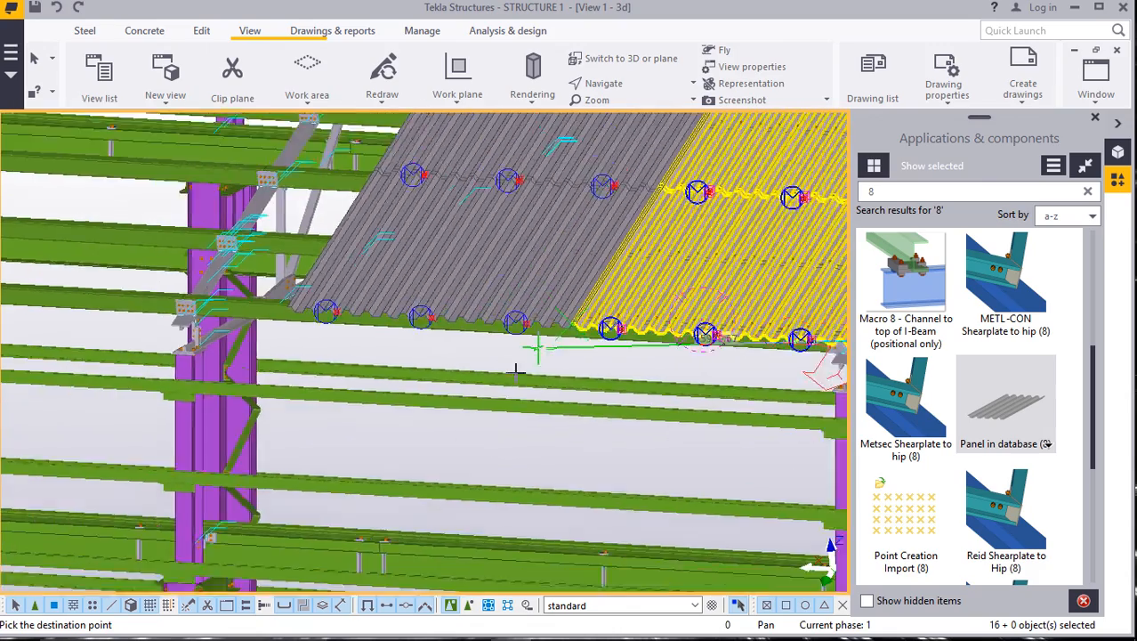
scroll(516, 369, "down", 2)
scroll(414, 374, "up", 8)
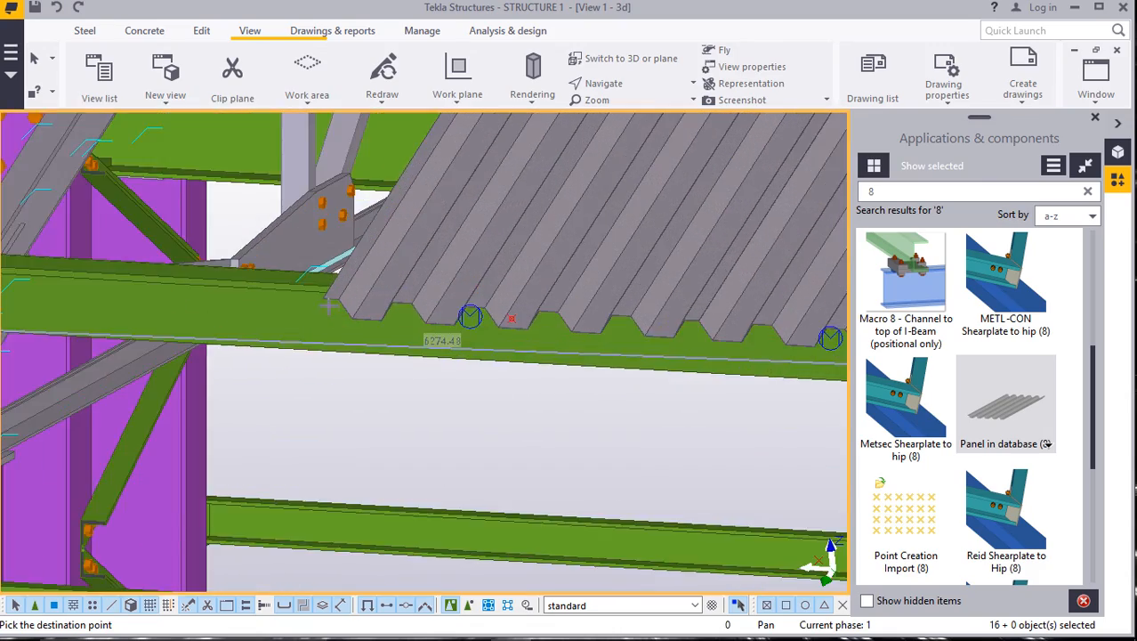
scroll(327, 302, "up", 7)
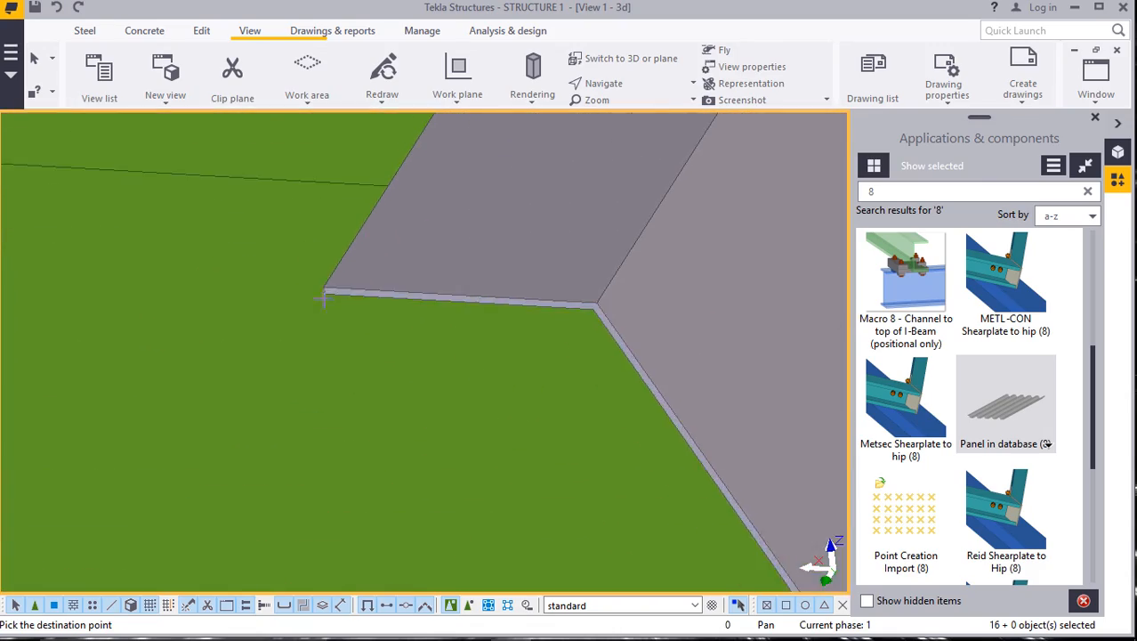
scroll(326, 278, "up", 8)
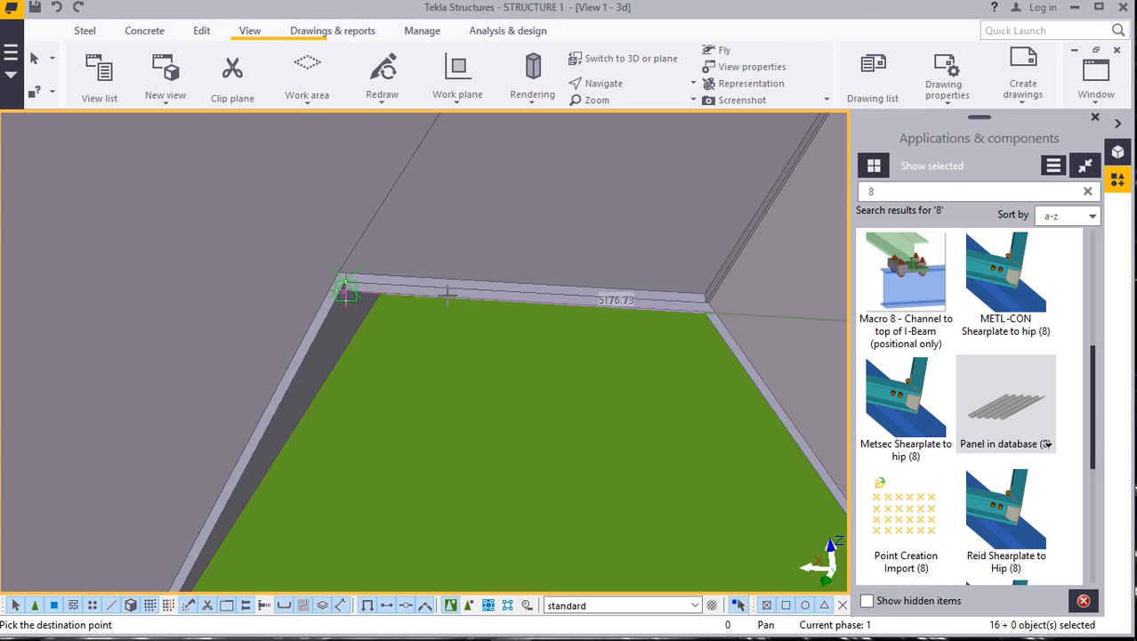
Place a third copy of the sheet strip at the second copy's free-edge corner, about 7765 mm from the origin.
scroll(512, 314, "down", 8)
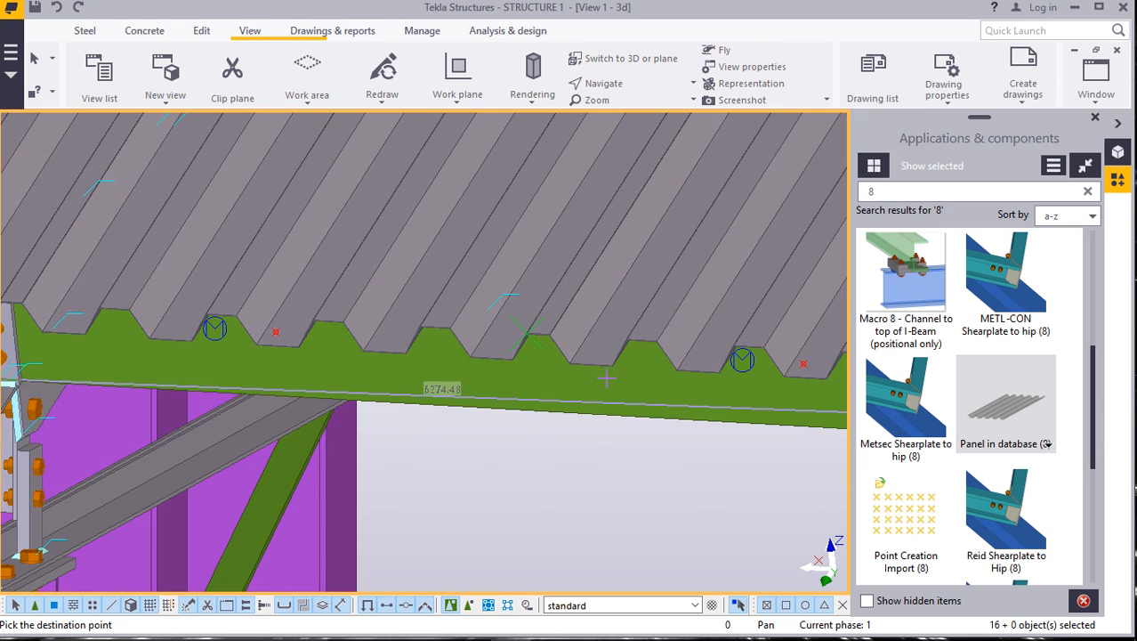
scroll(300, 373, "up", 8)
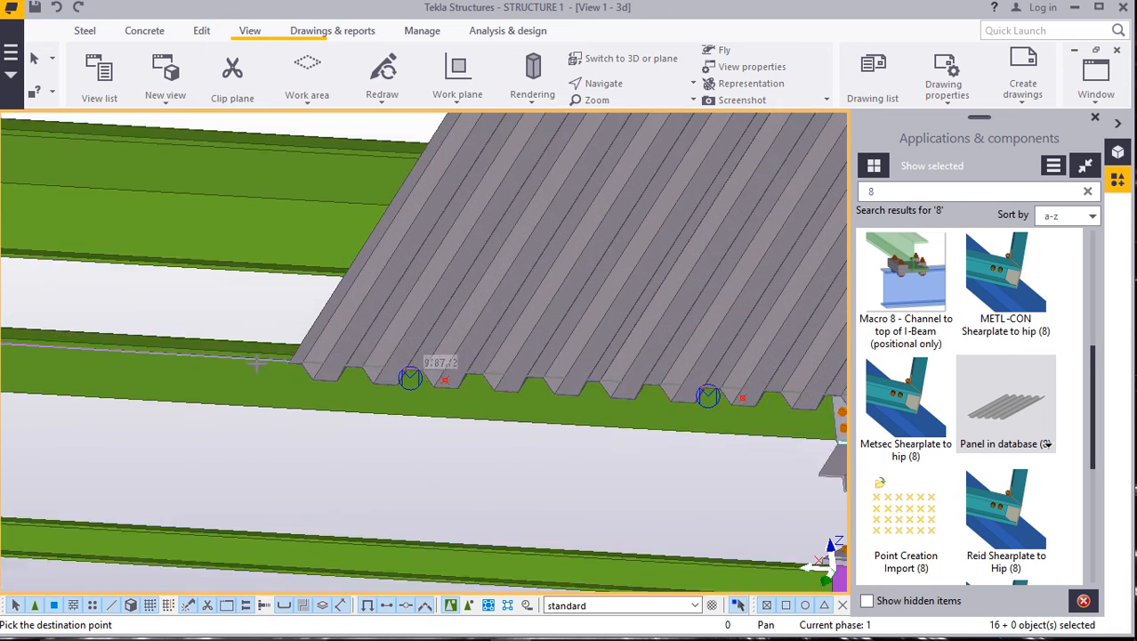
scroll(312, 343, "up", 3)
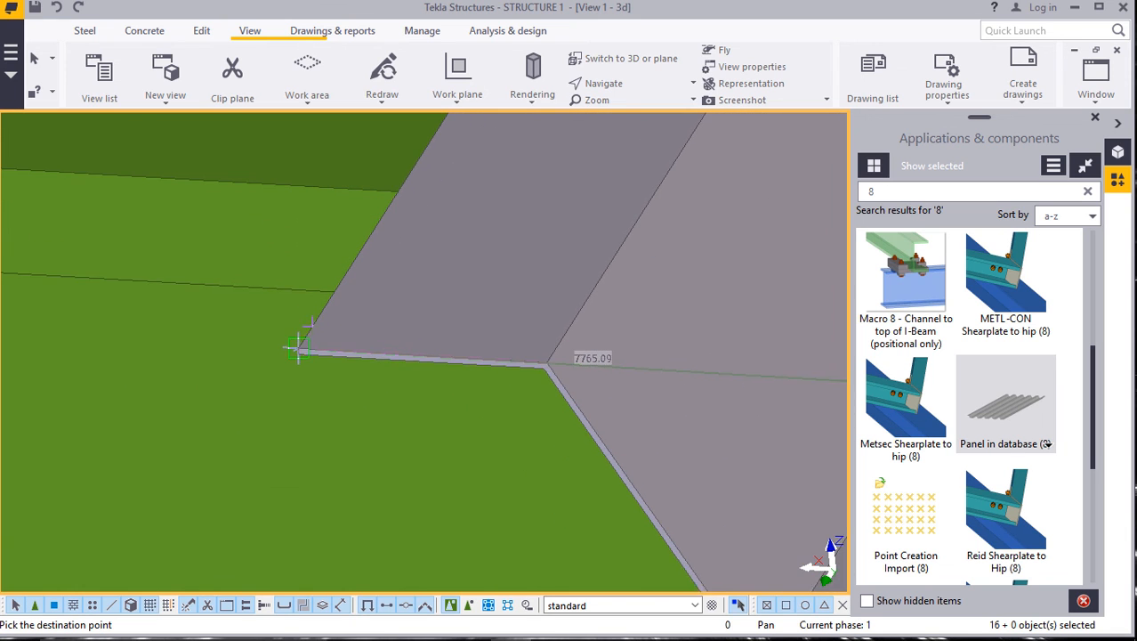
Place a fourth copy of the sheet strip at the third copy's free-edge corner, about 10353 mm from the origin.
scroll(534, 332, "down", 6)
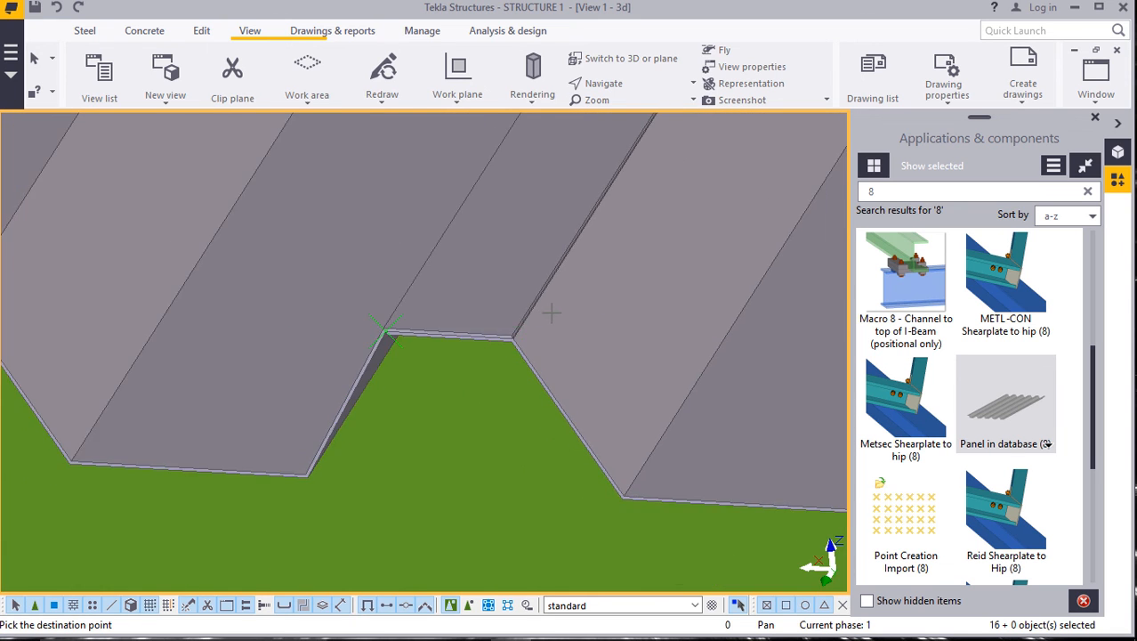
scroll(534, 333, "down", 8)
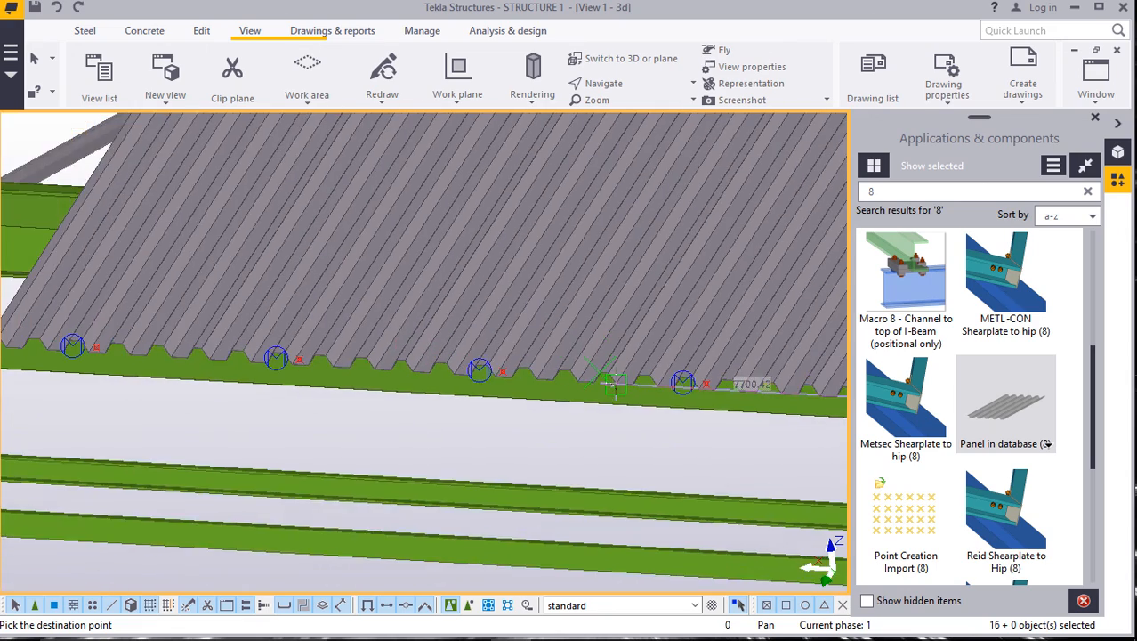
scroll(396, 358, "up", 8)
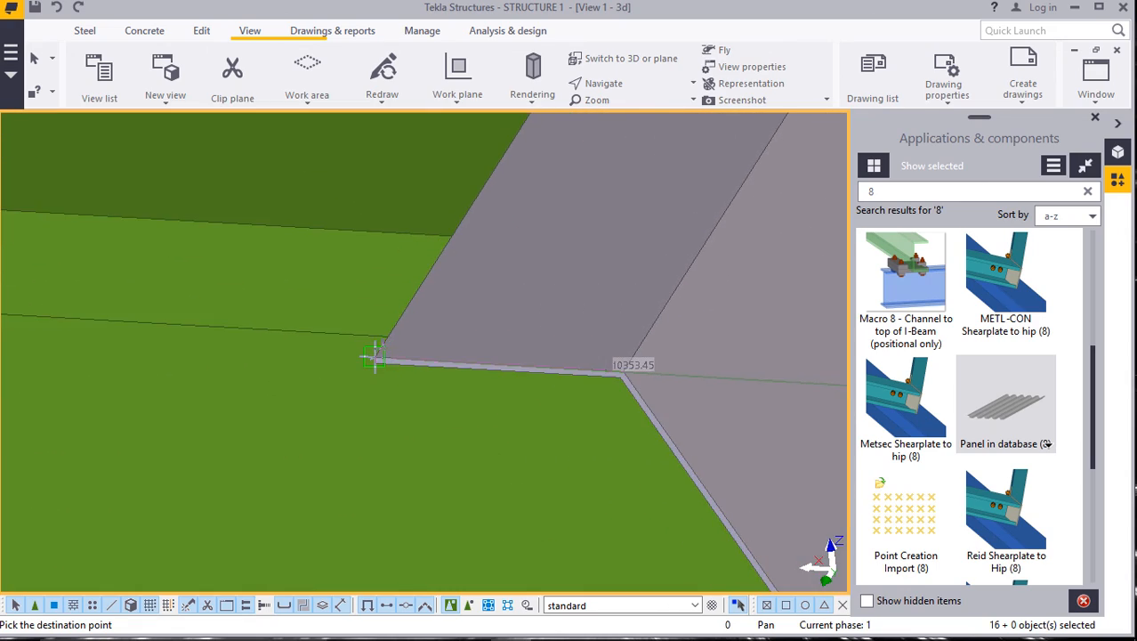
Place a fifth copy of the sheet strip at the fourth copy's free-edge corner, about 12942 mm from the origin.
scroll(373, 356, "down", 8)
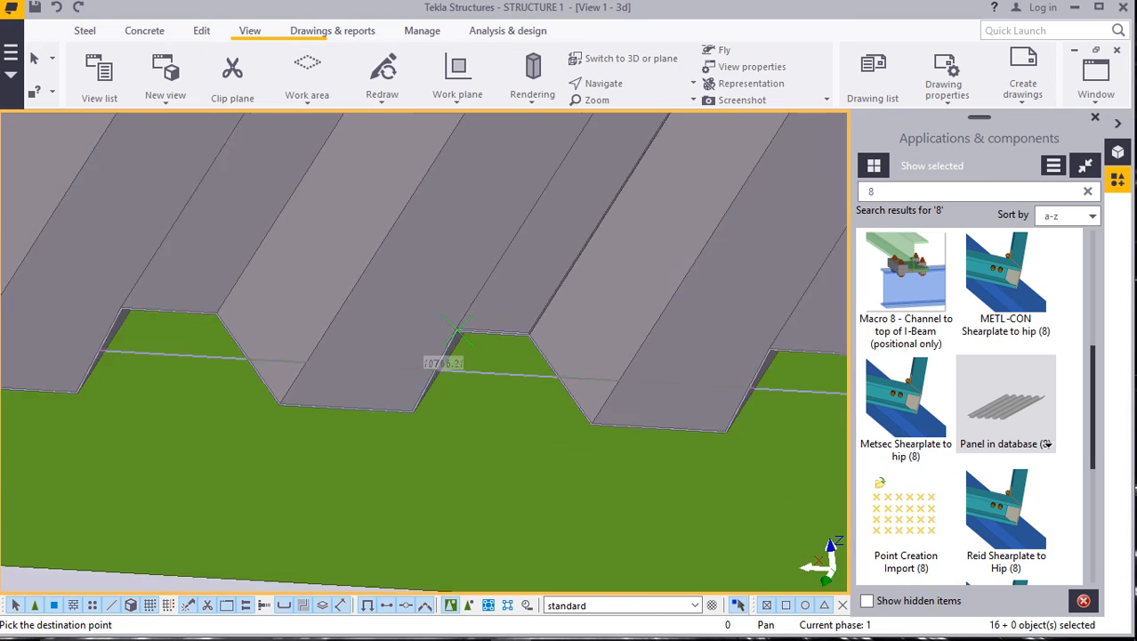
scroll(494, 324, "down", 8)
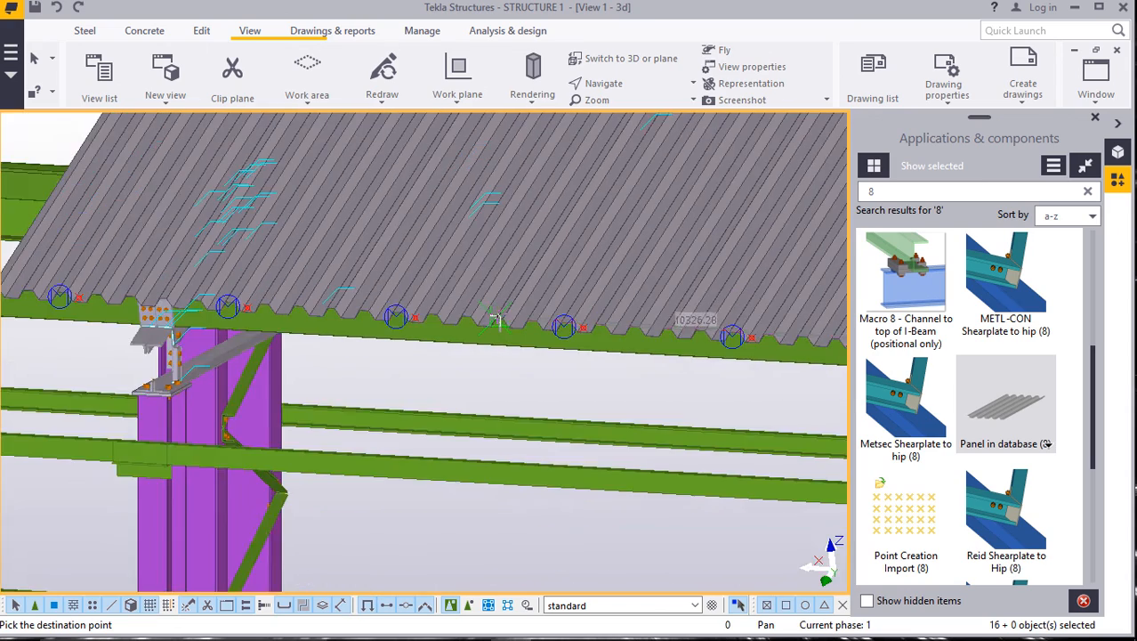
scroll(222, 309, "up", 8)
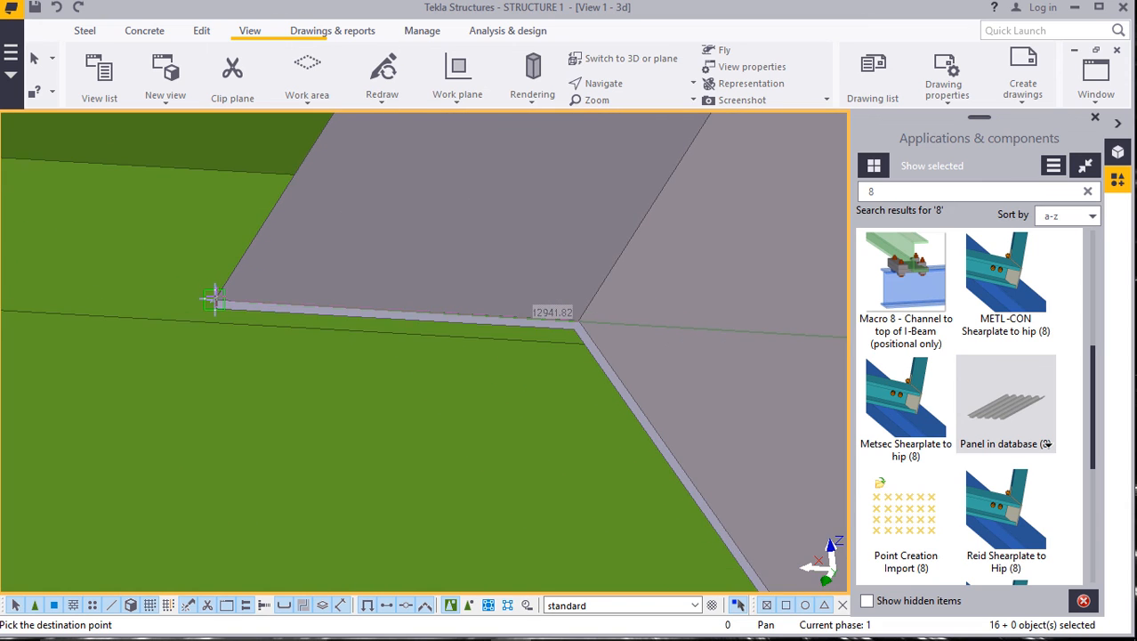
left_click(215, 305)
Place a sixth copy of the sheet strip at the fifth copy's free-edge corner, about 15530 mm from the origin.
scroll(457, 306, "down", 2)
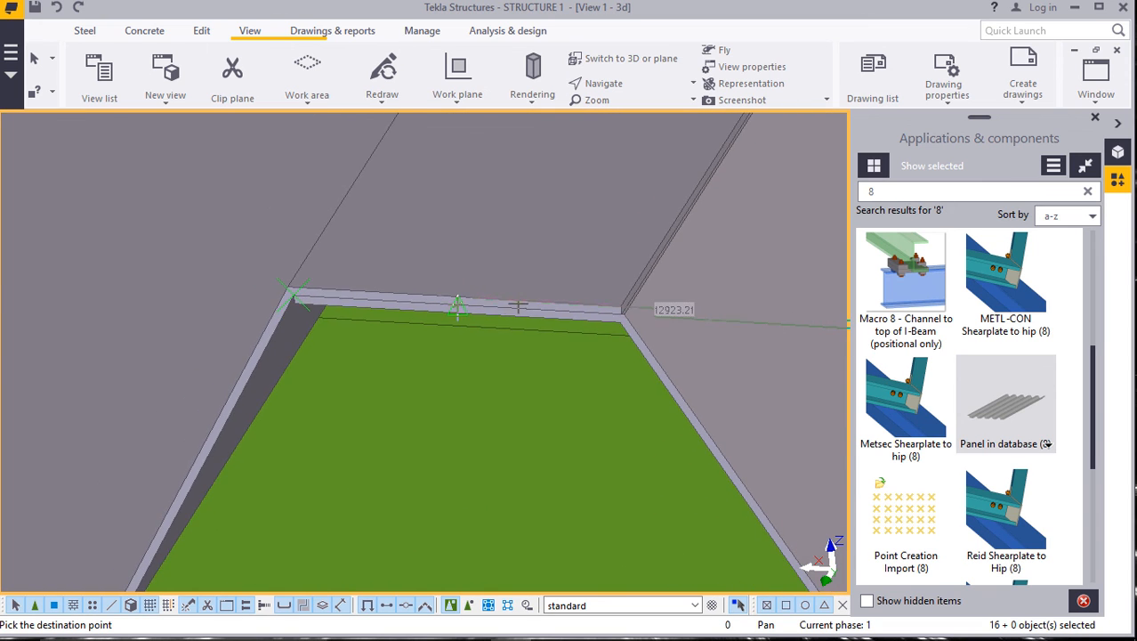
scroll(539, 327, "down", 5)
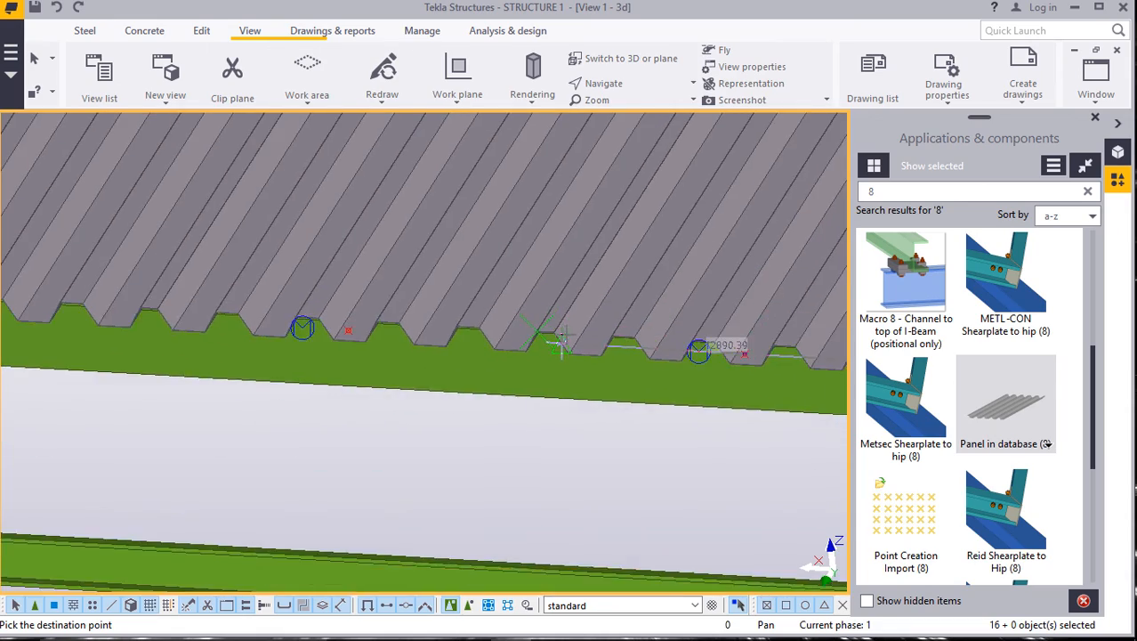
scroll(564, 339, "down", 4)
scroll(248, 313, "up", 7)
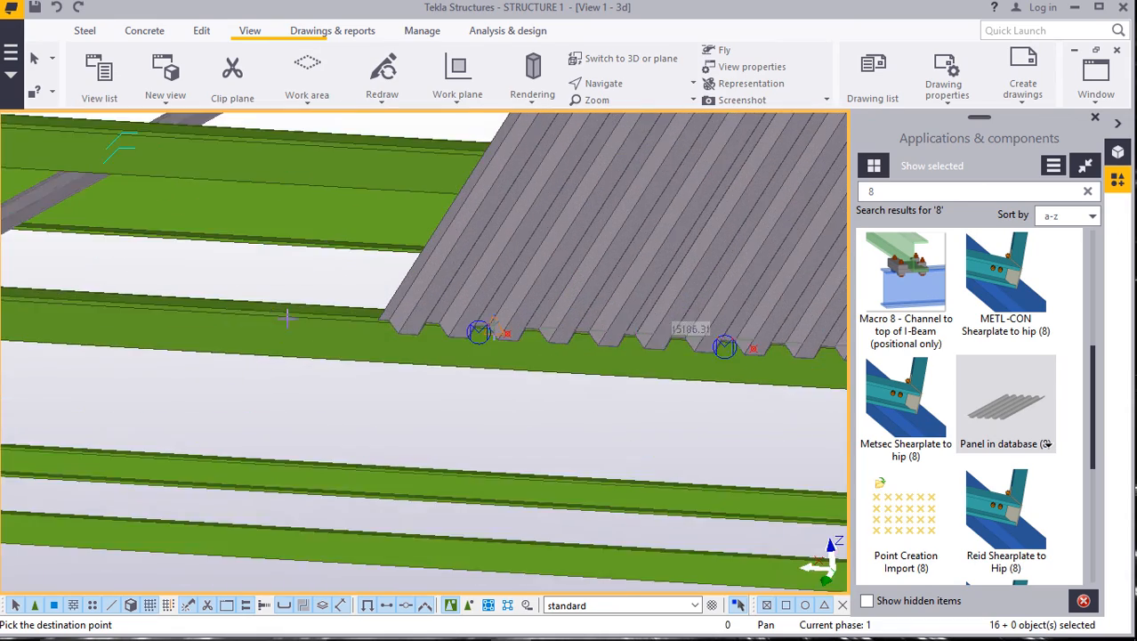
scroll(397, 338, "up", 4)
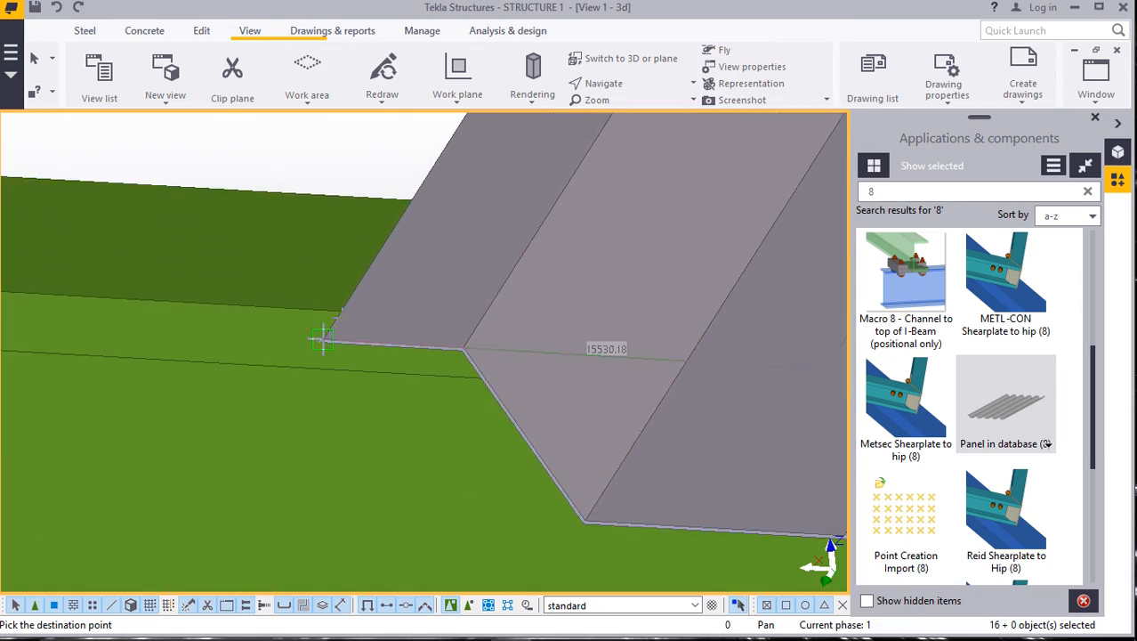
scroll(313, 347, "up", 2)
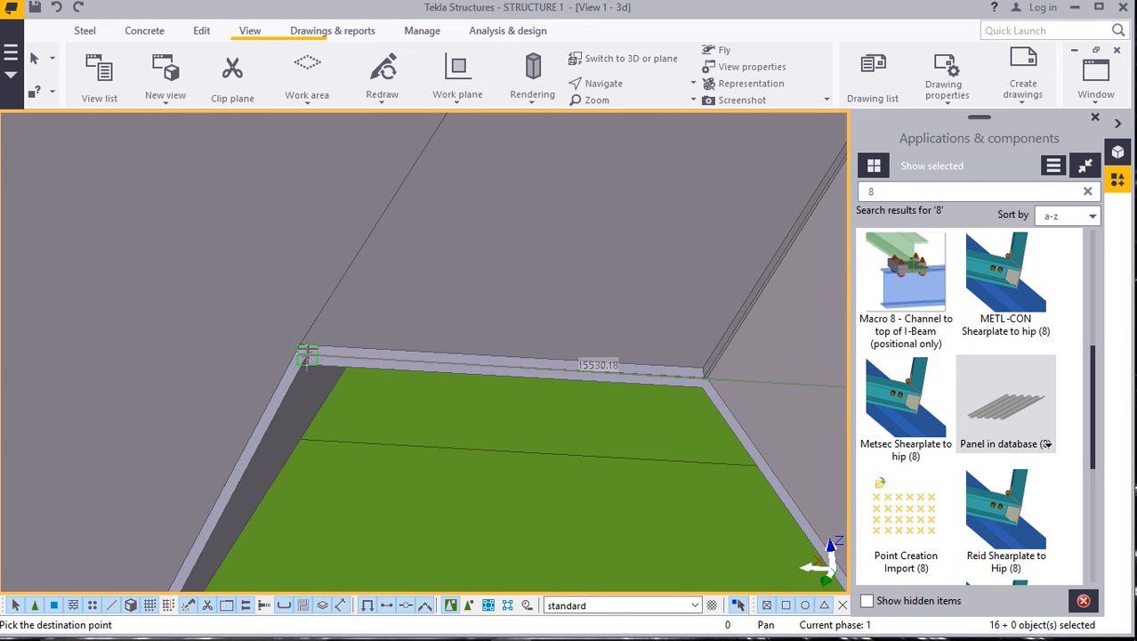
Place a seventh copy of the sheet strip at the sixth copy's free-edge corner, about 18119 mm from the origin.
scroll(447, 333, "down", 5)
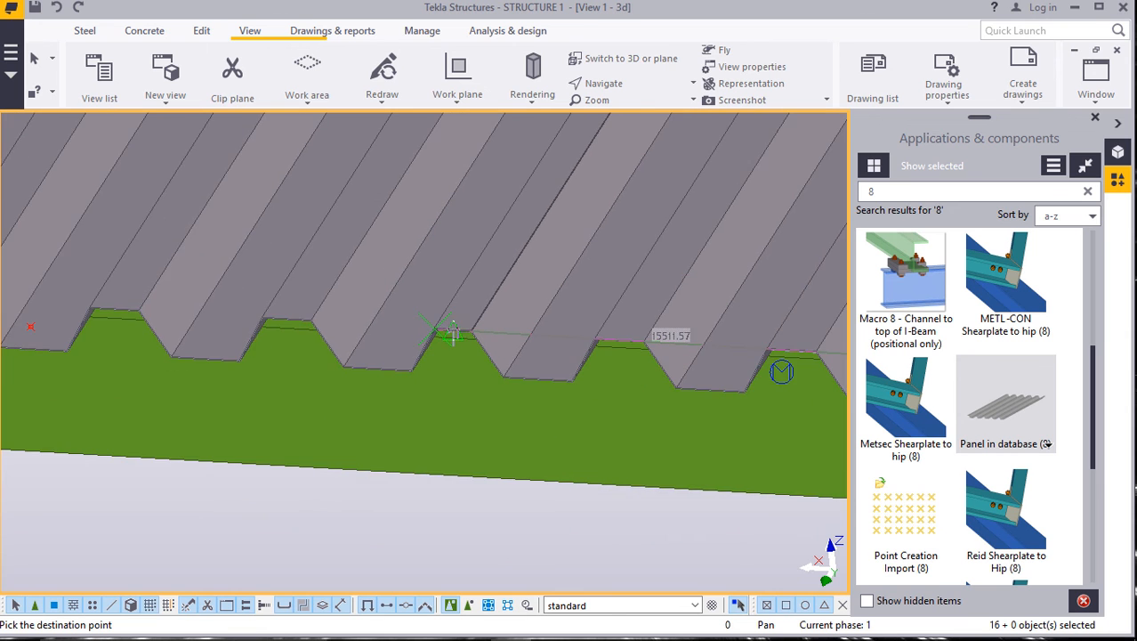
scroll(463, 329, "down", 4)
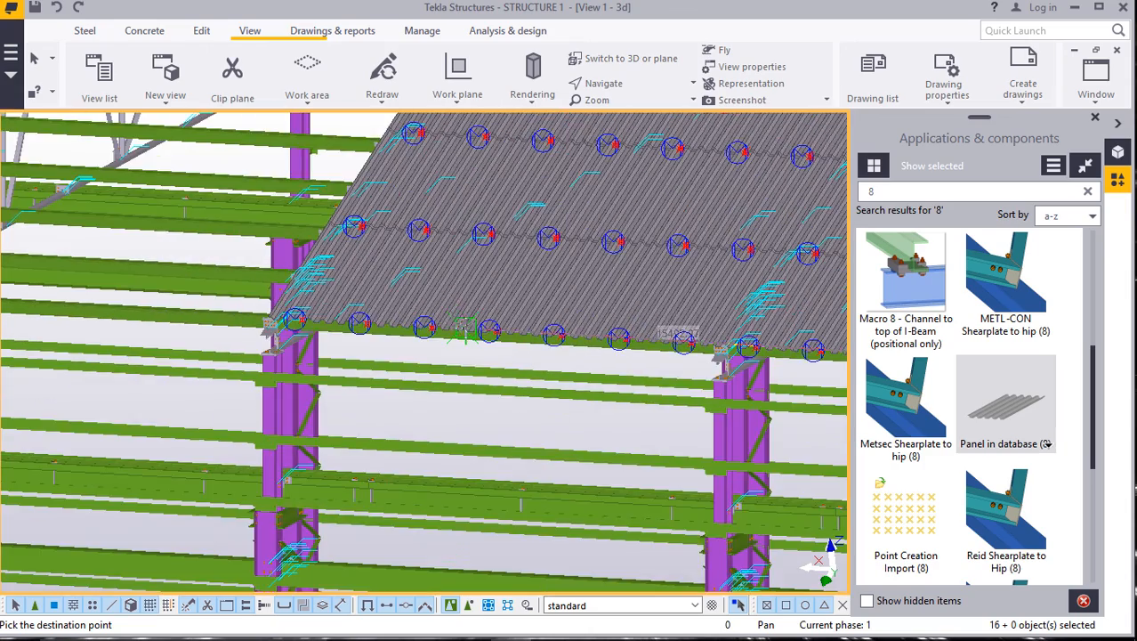
scroll(271, 333, "up", 10)
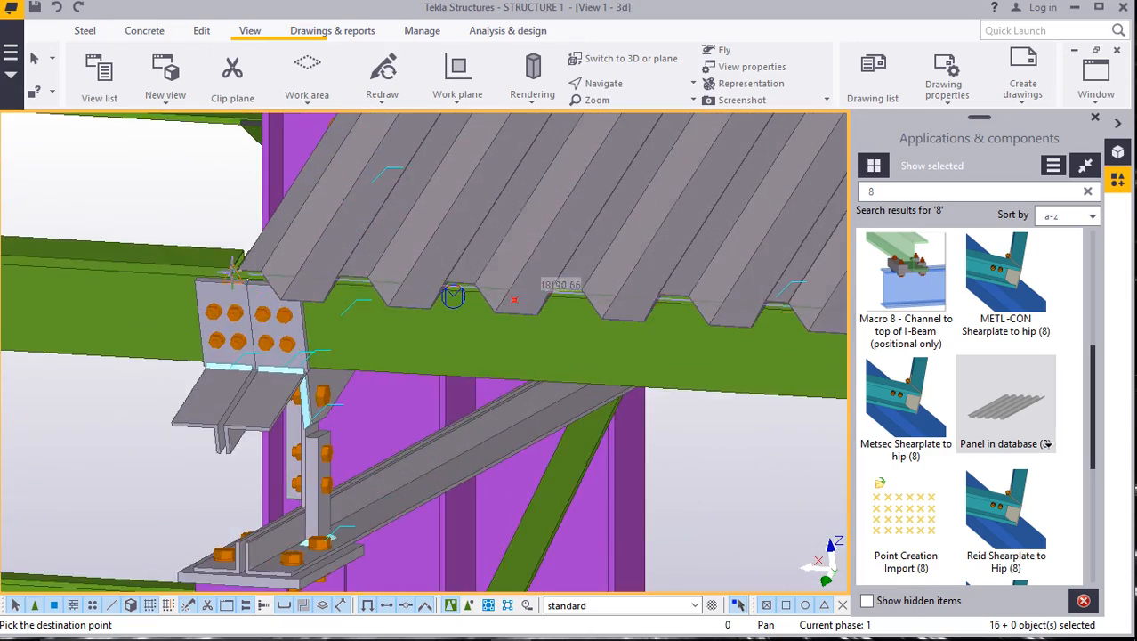
scroll(230, 265, "up", 8)
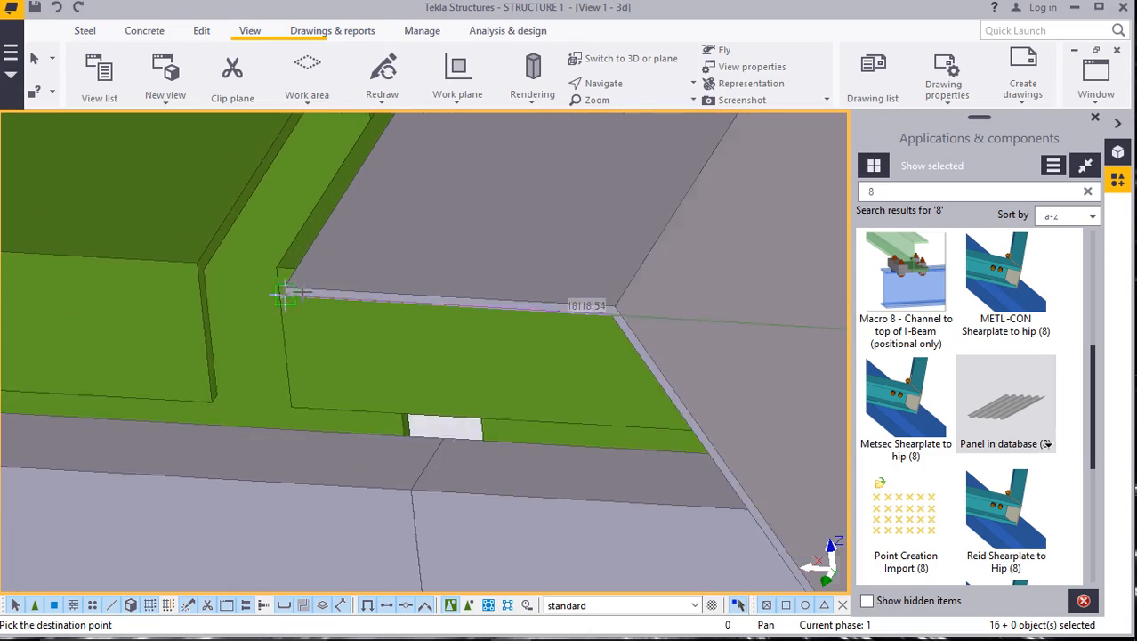
Place an eighth copy of the sheet strip at the seventh copy's free-edge corner, about 20707 mm from the origin.
scroll(343, 300, "down", 9)
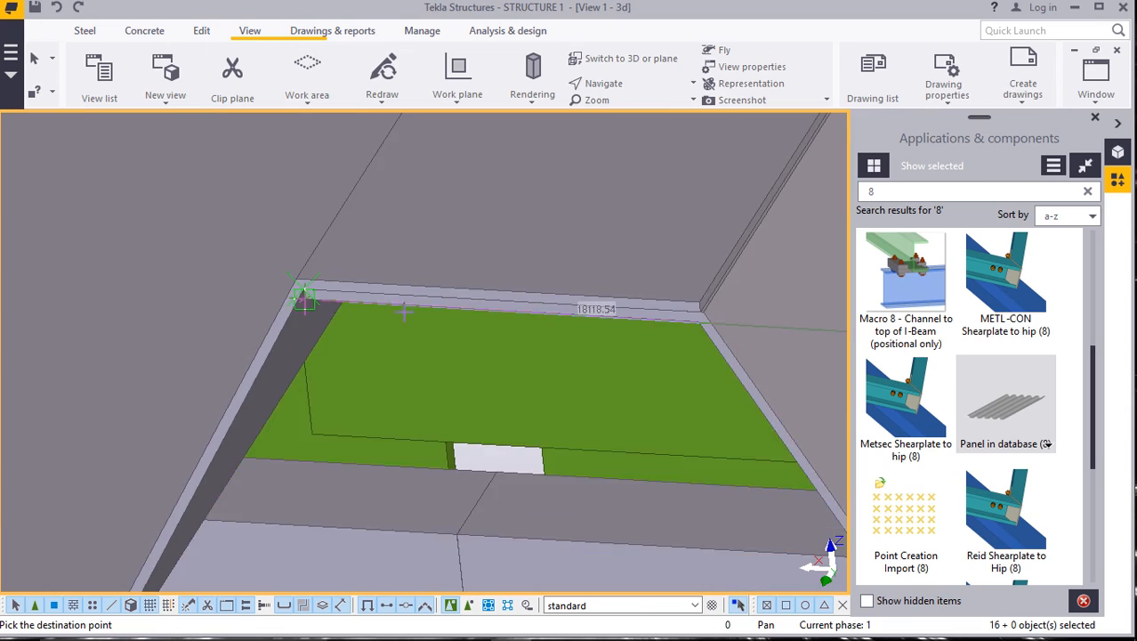
scroll(574, 345, "down", 10)
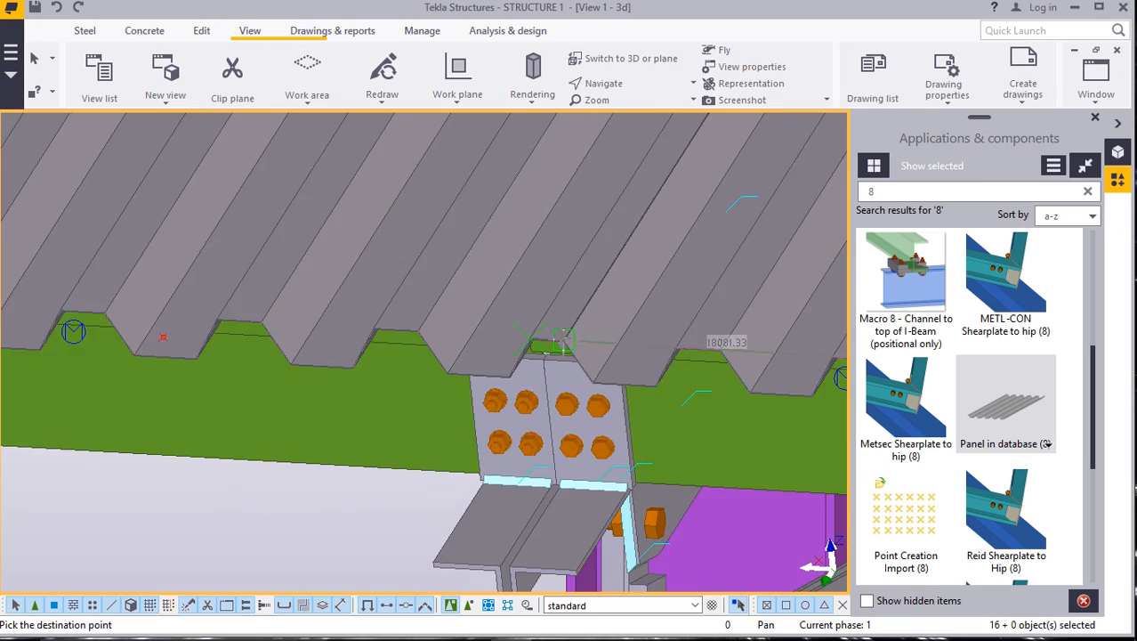
scroll(244, 352, "up", 10)
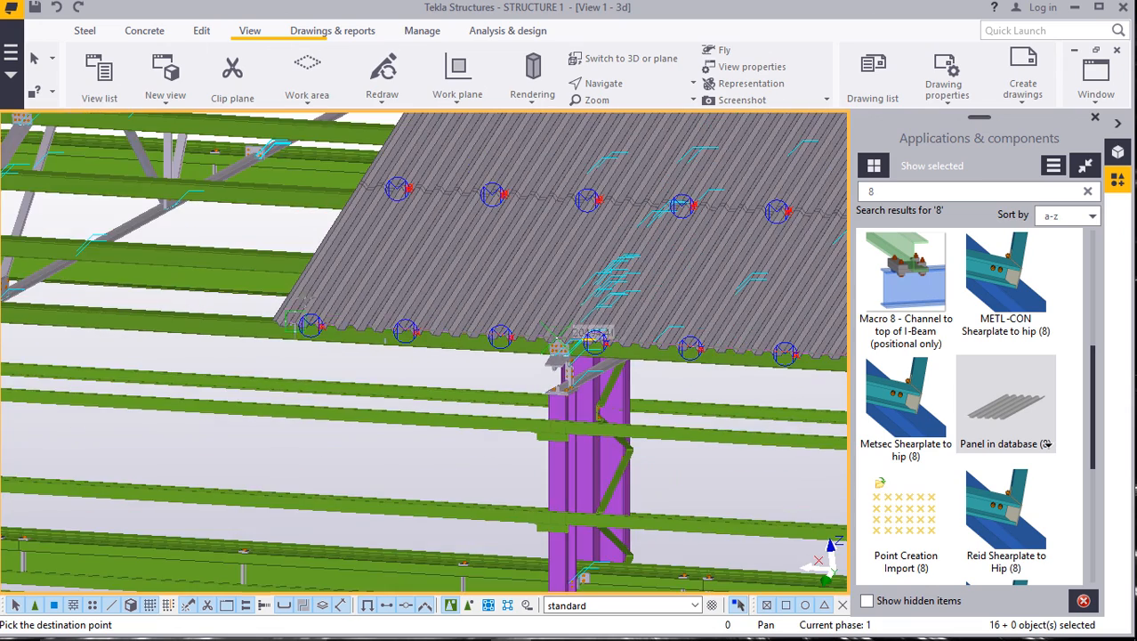
scroll(238, 347, "up", 3)
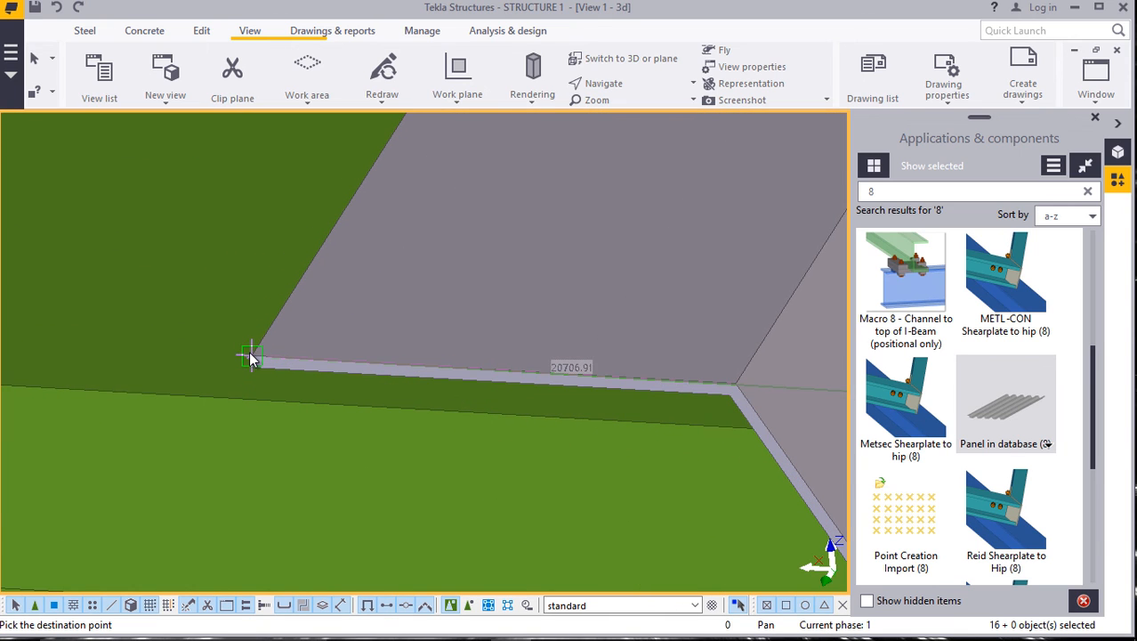
Place a ninth copy of the sheet strip at the eighth copy's free-edge corner, about 23295 mm from the origin.
scroll(305, 337, "down", 8)
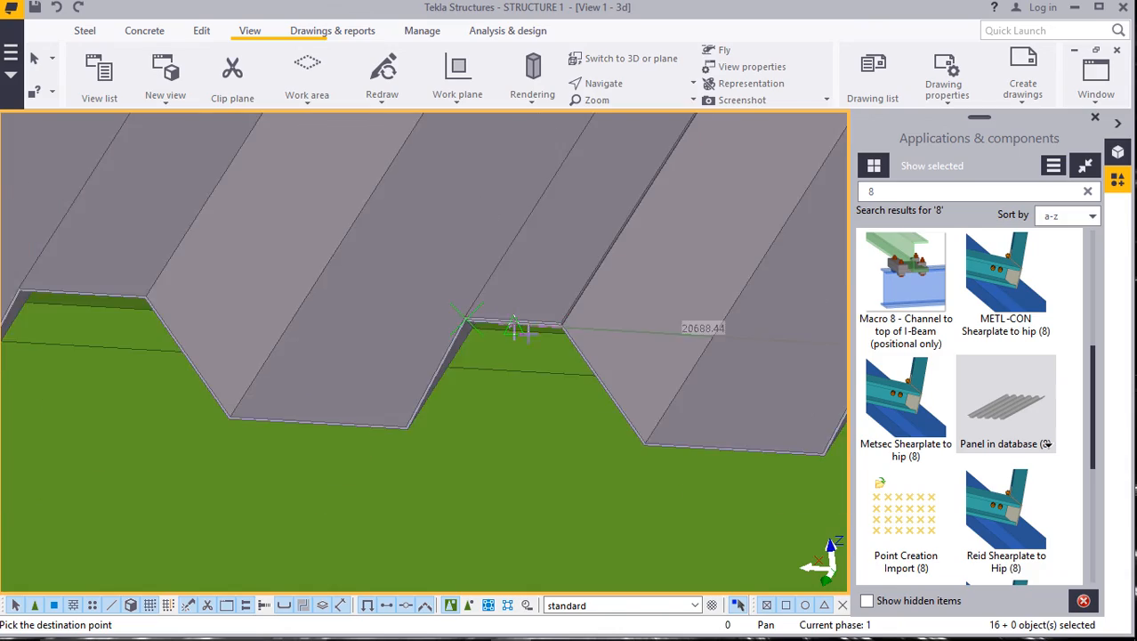
scroll(539, 337, "down", 8)
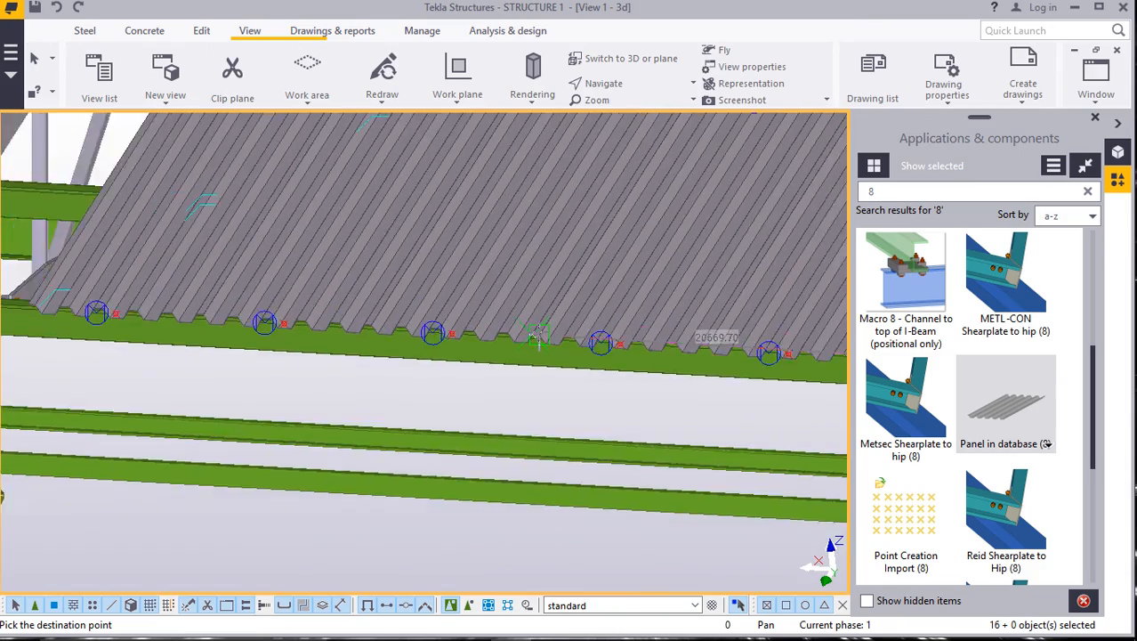
scroll(232, 324, "up", 10)
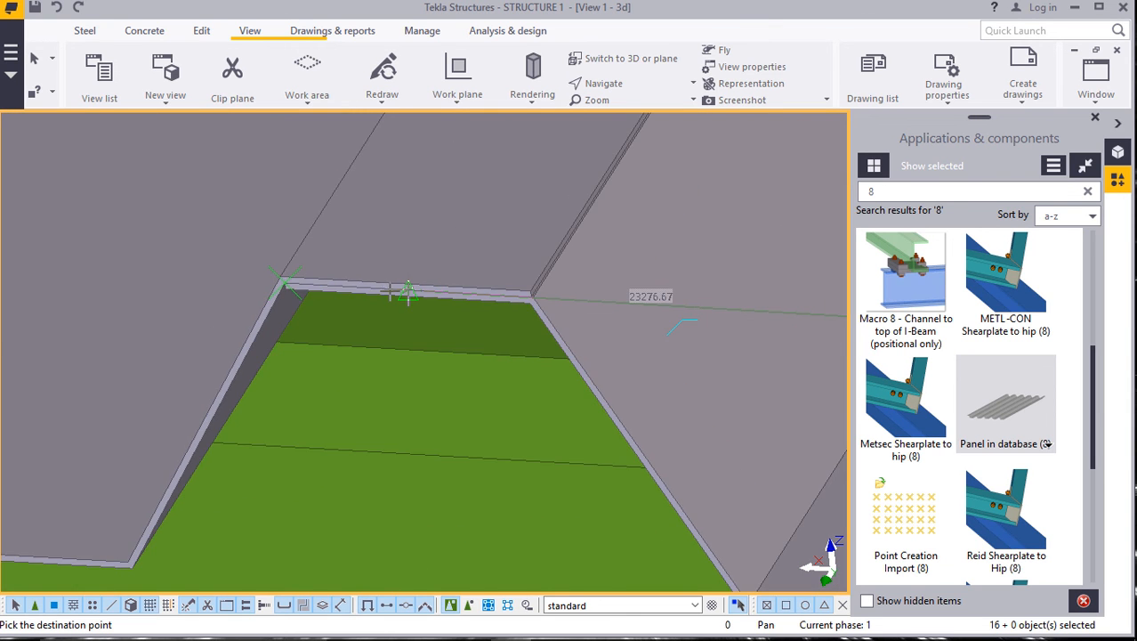
Place a tenth copy of the sheet strip at the ninth copy's free-edge corner, about 25884 mm from the origin.
scroll(412, 320, "down", 10)
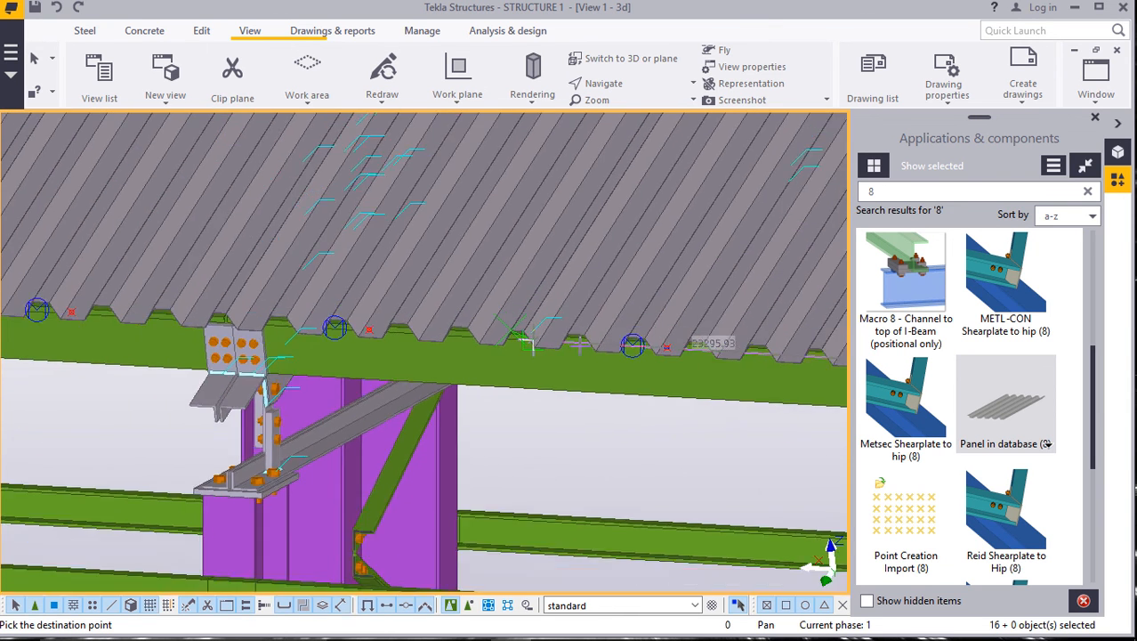
scroll(583, 345, "down", 4)
scroll(391, 325, "up", 8)
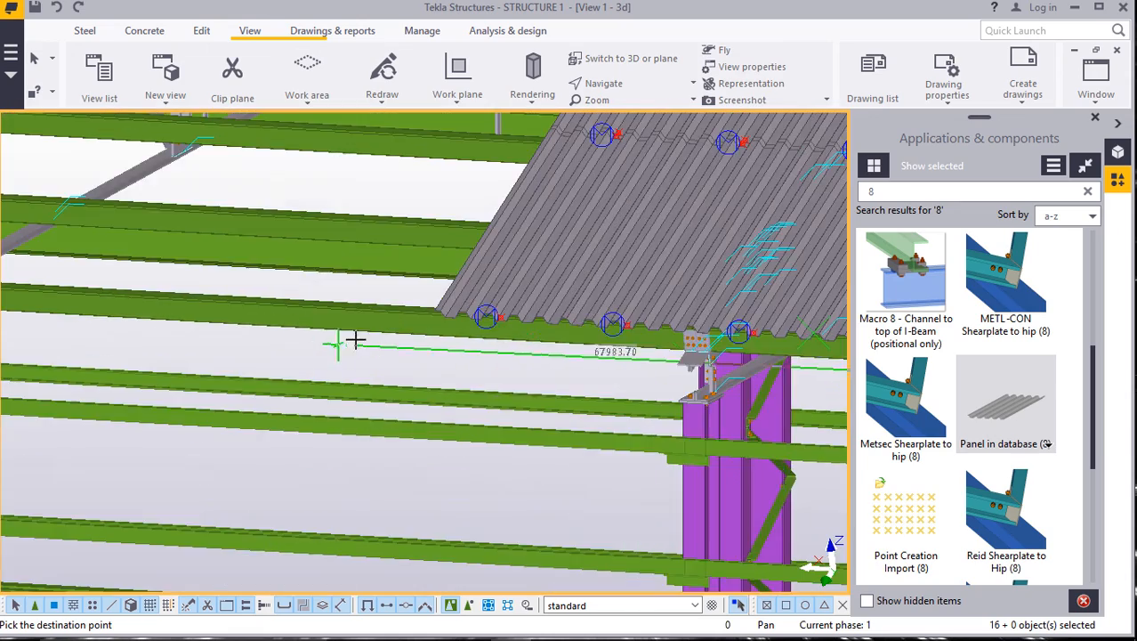
scroll(432, 310, "up", 5)
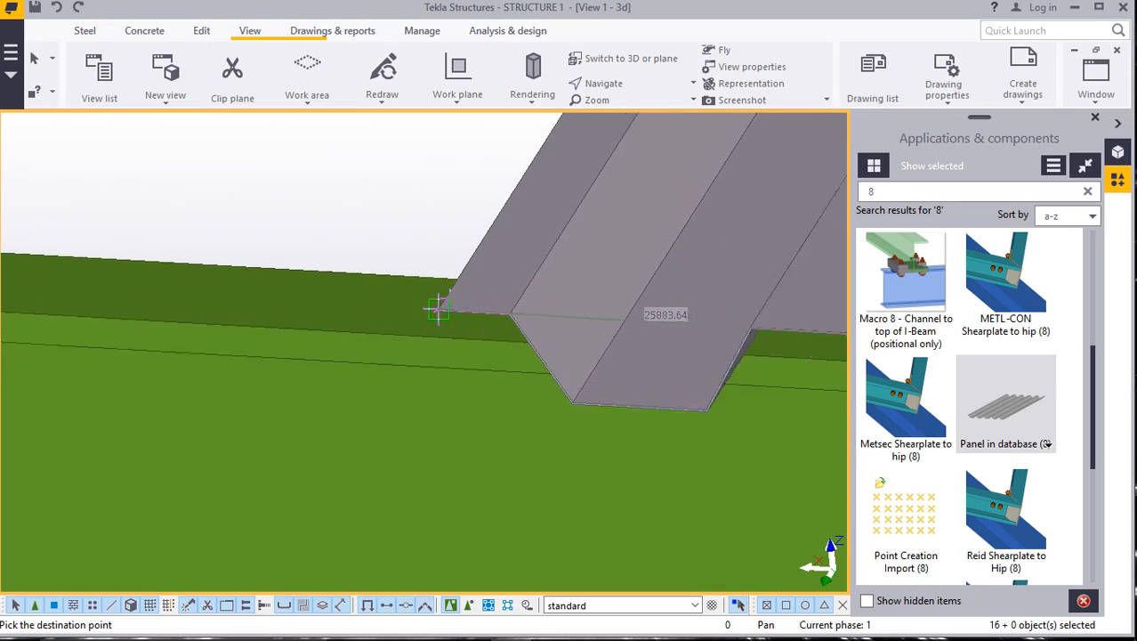
scroll(435, 312, "up", 2)
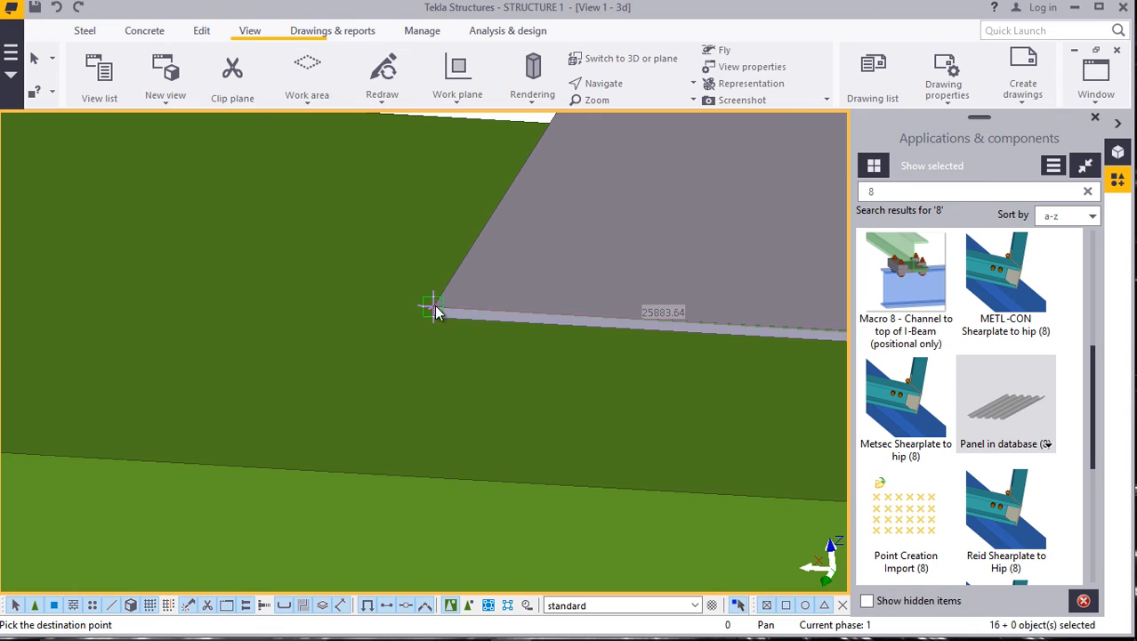
Place an eleventh copy of the sheet strip at the tenth copy's free-edge corner, about 28472 mm from the origin.
scroll(508, 335, "down", 8)
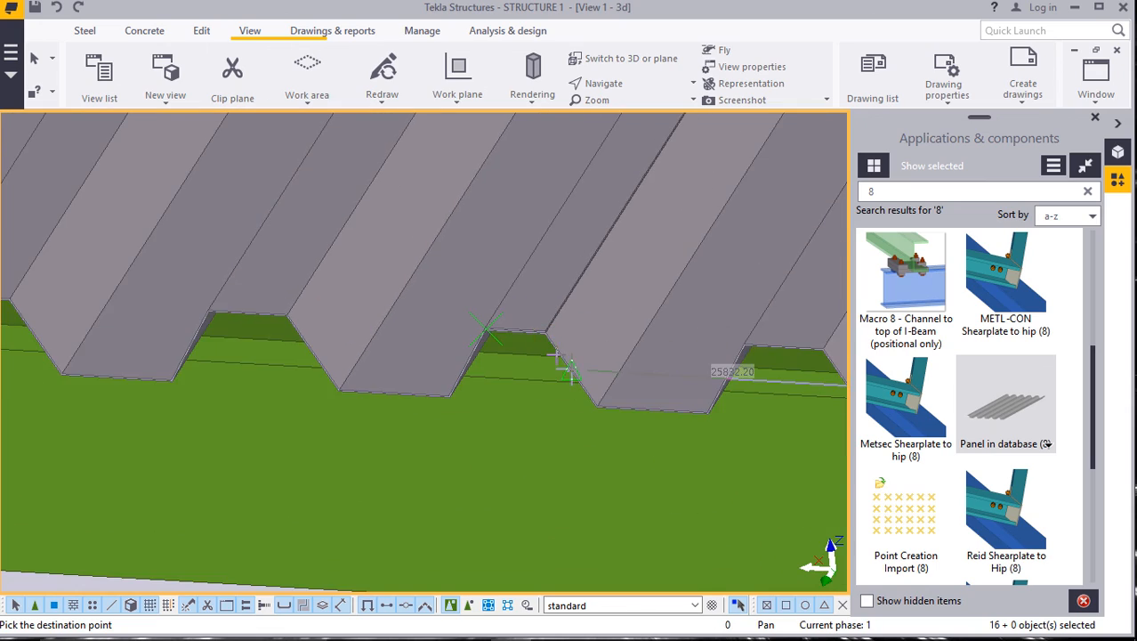
scroll(553, 358, "down", 8)
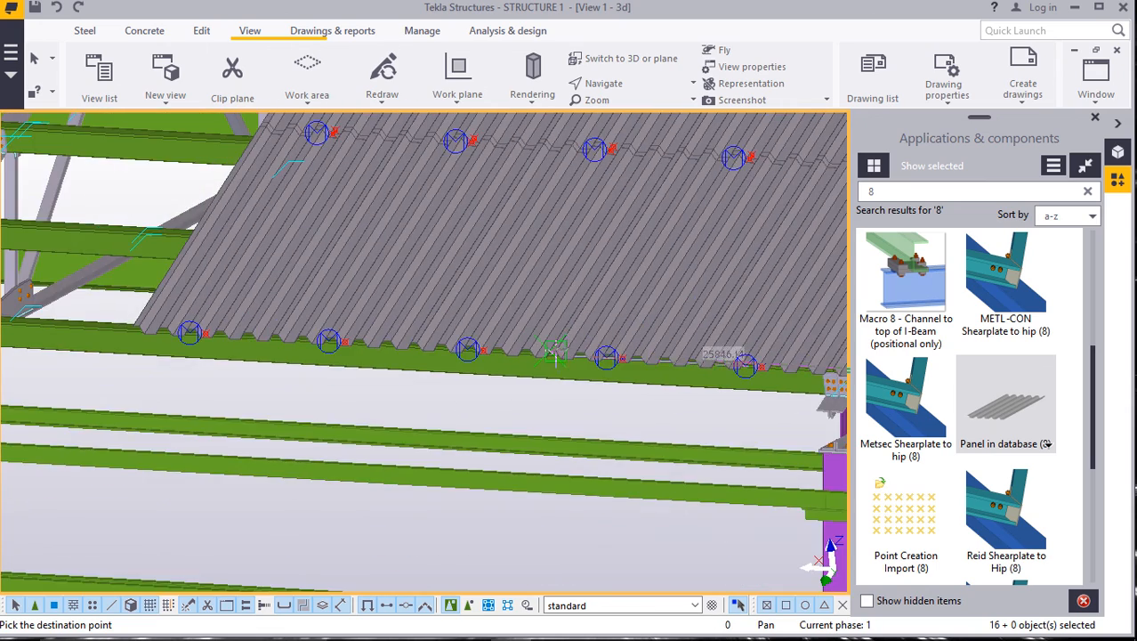
scroll(400, 332, "up", 10)
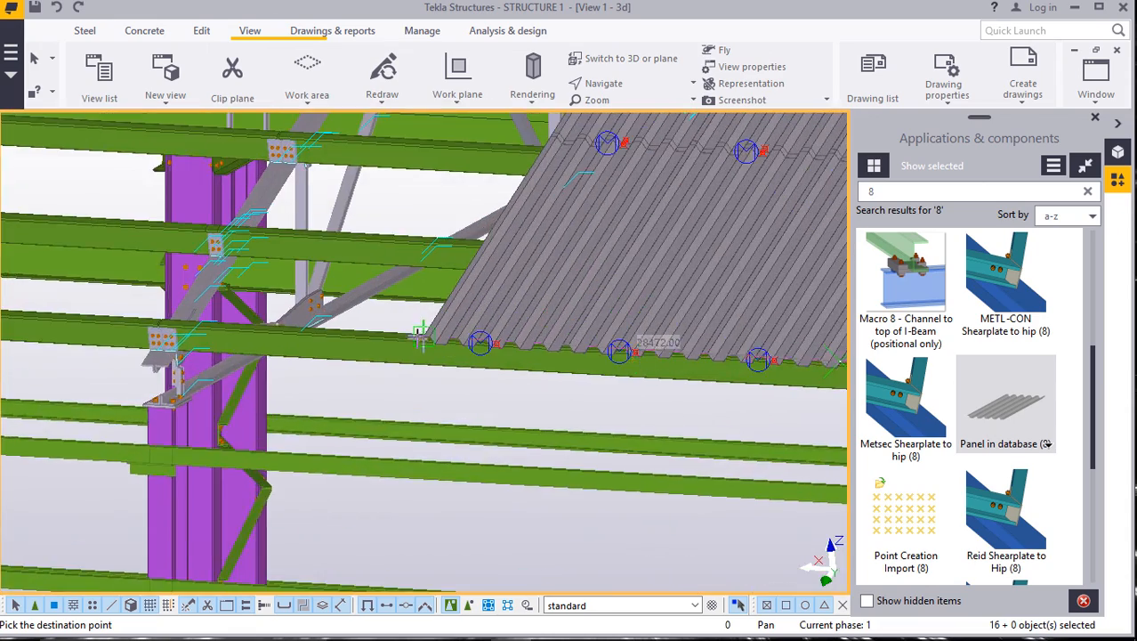
scroll(441, 335, "up", 3)
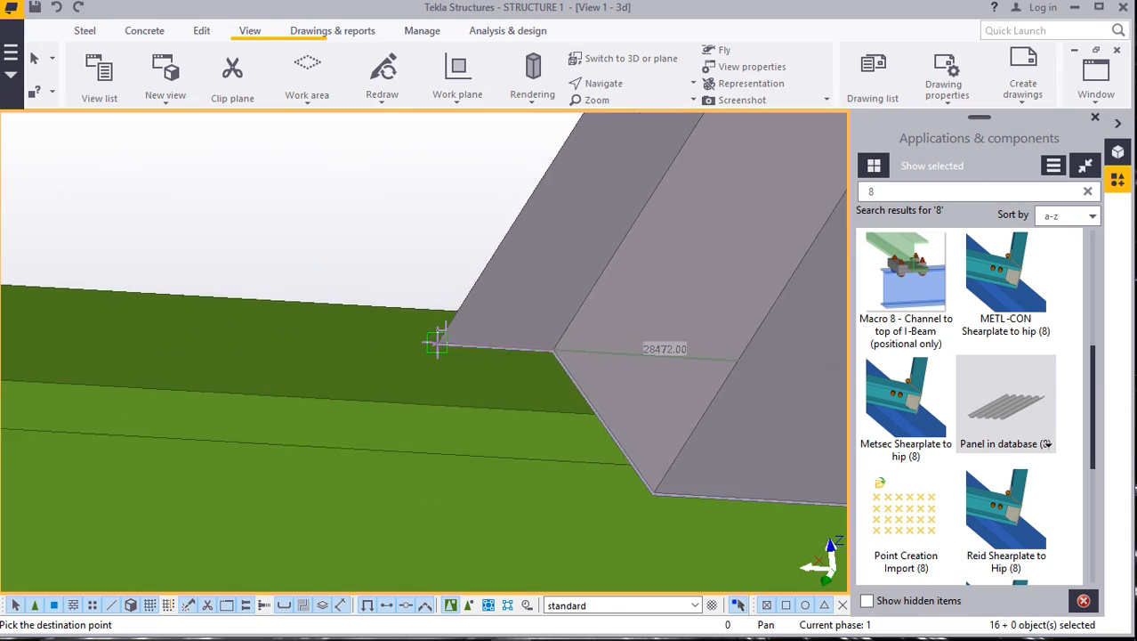
scroll(427, 350, "up", 2)
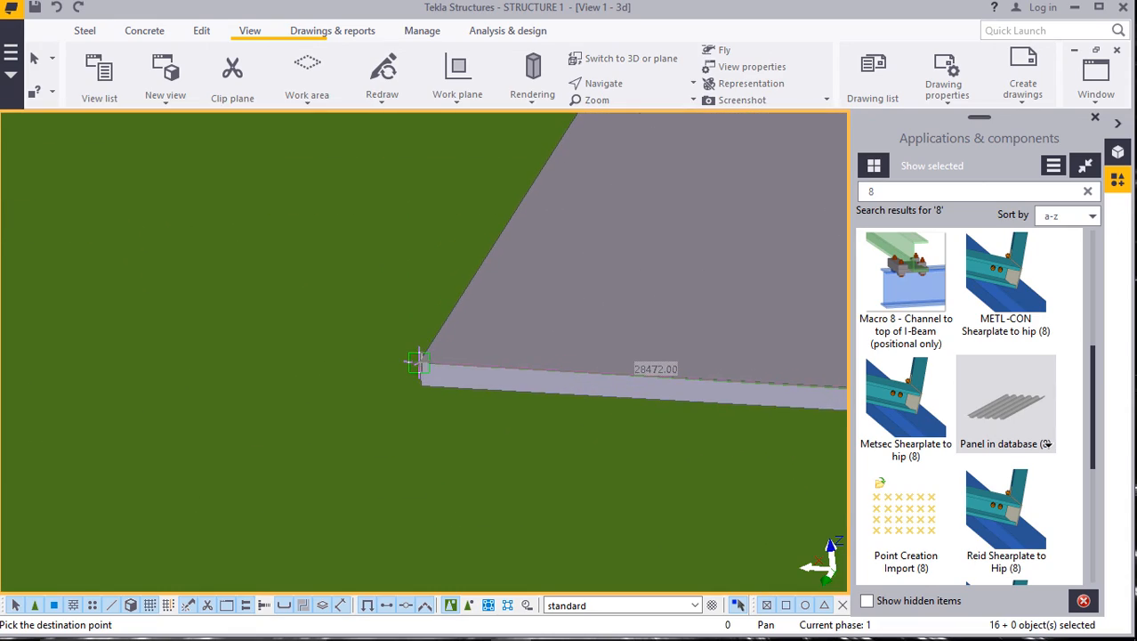
Place a twelfth copy of the sheet strip at the eleventh copy's free-edge corner, about 31060 mm from the origin.
scroll(418, 363, "down", 8)
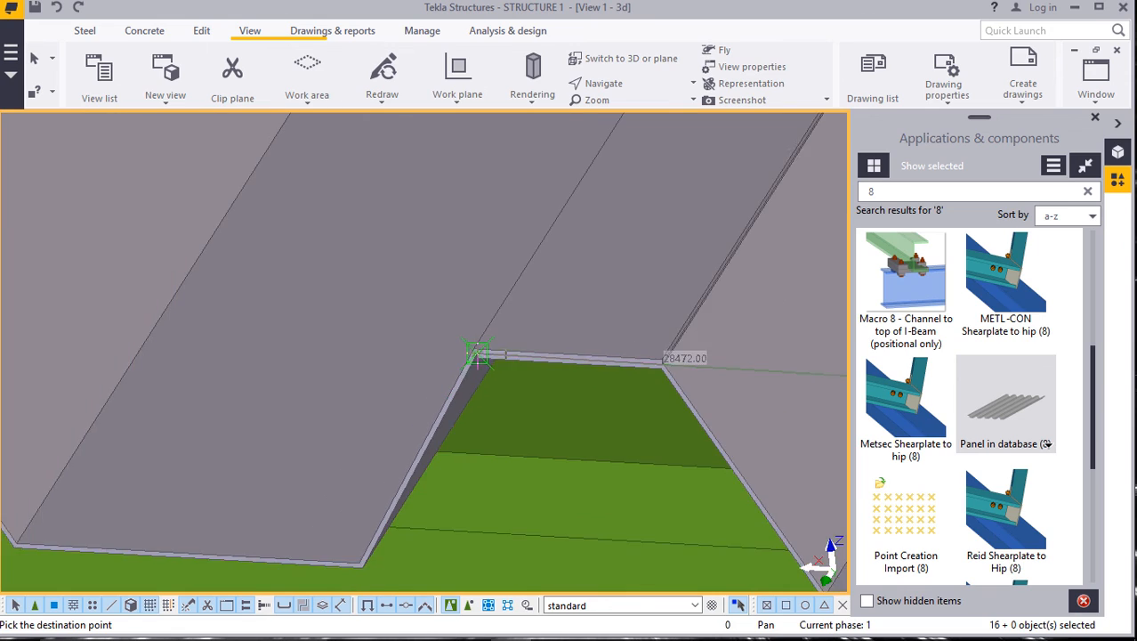
scroll(490, 348, "down", 7)
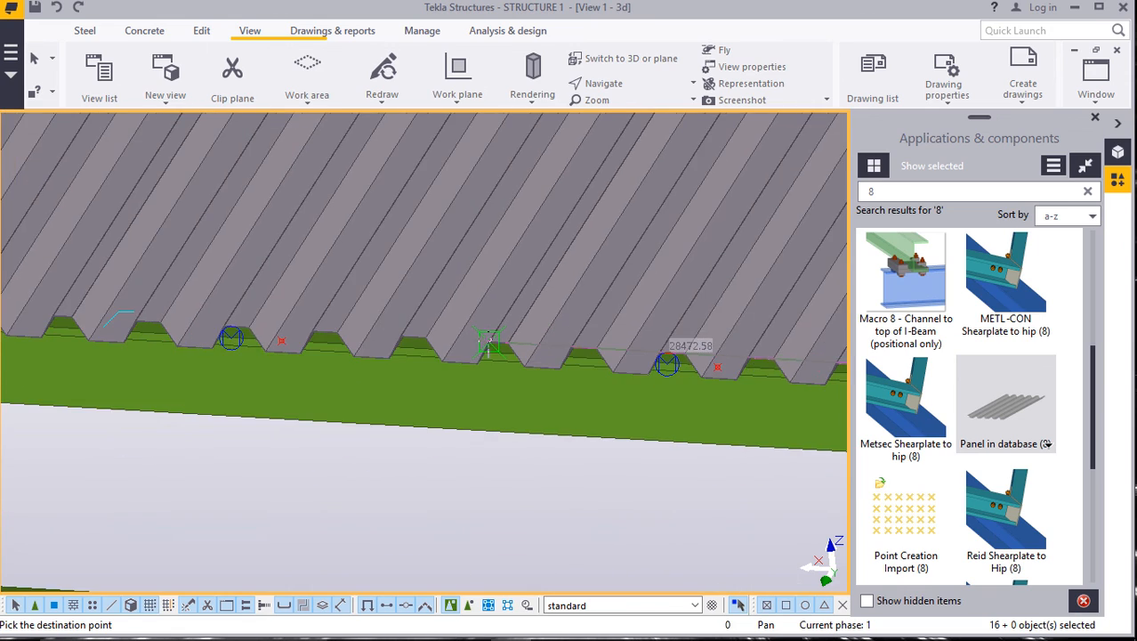
scroll(487, 338, "up", 6)
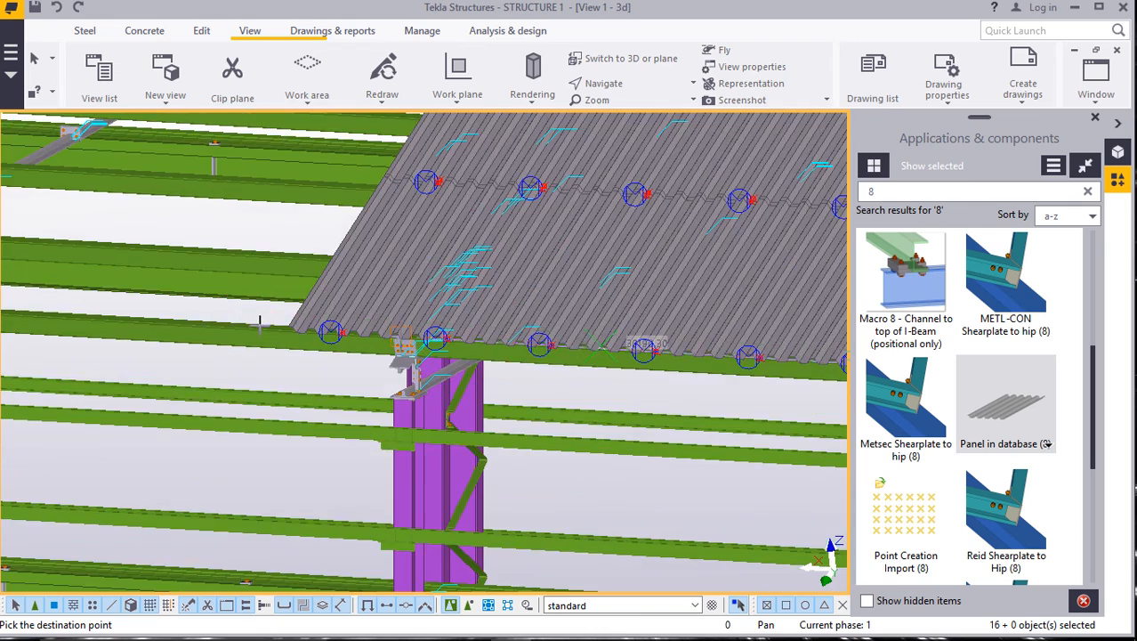
scroll(307, 325, "up", 2)
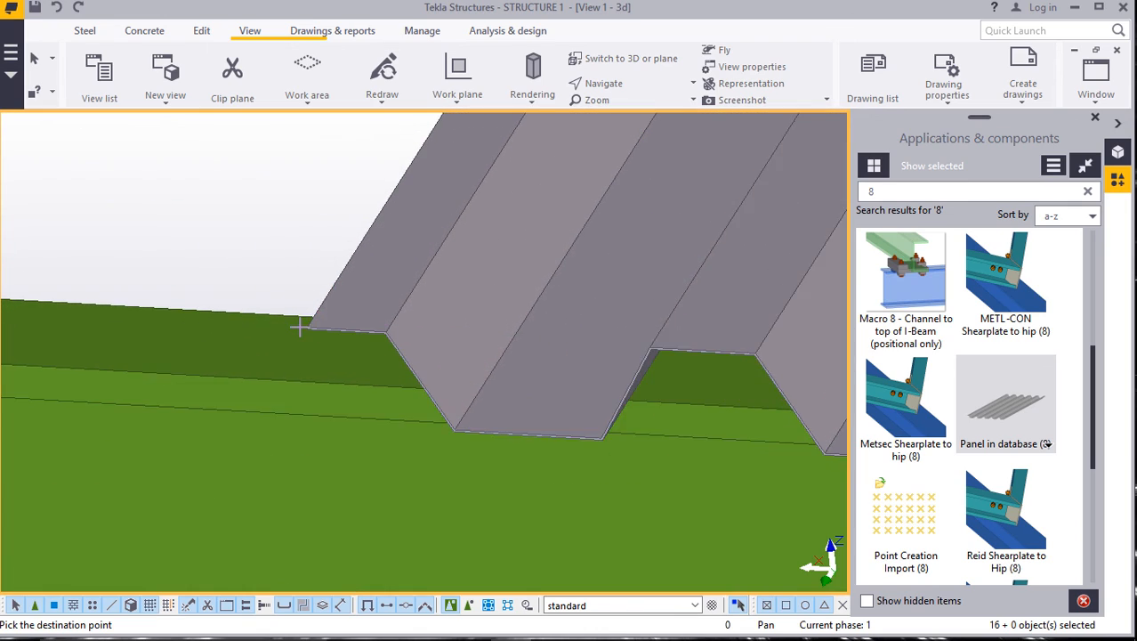
scroll(311, 326, "up", 3)
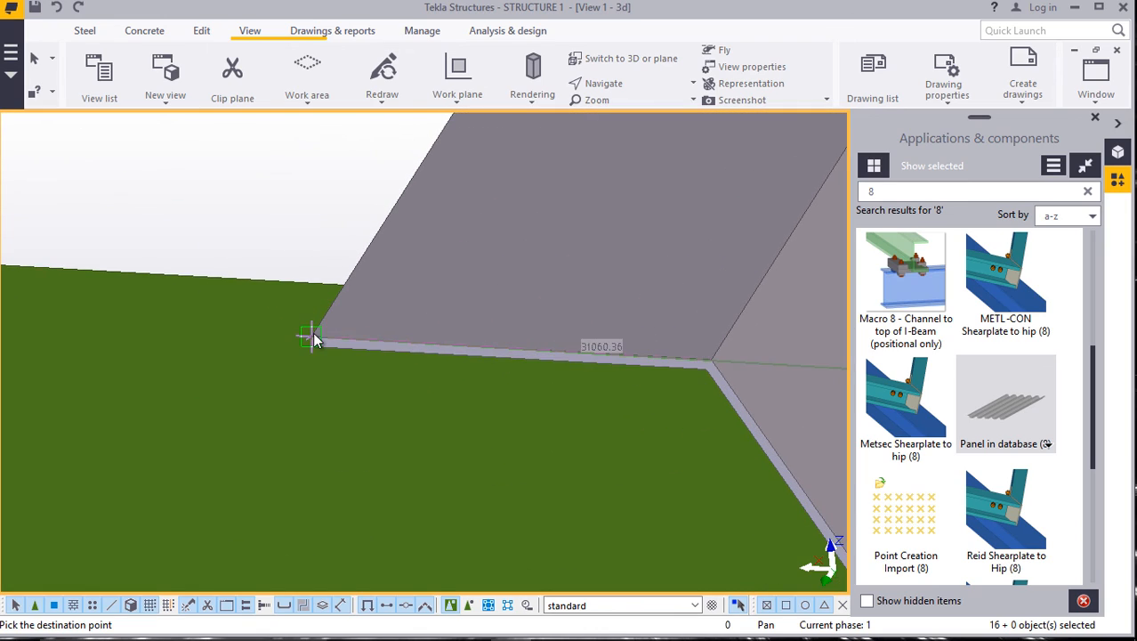
Place a thirteenth copy of the sheet strip at the twelfth copy's free-edge corner, about 33649 mm from the origin.
scroll(311, 337, "down", 2)
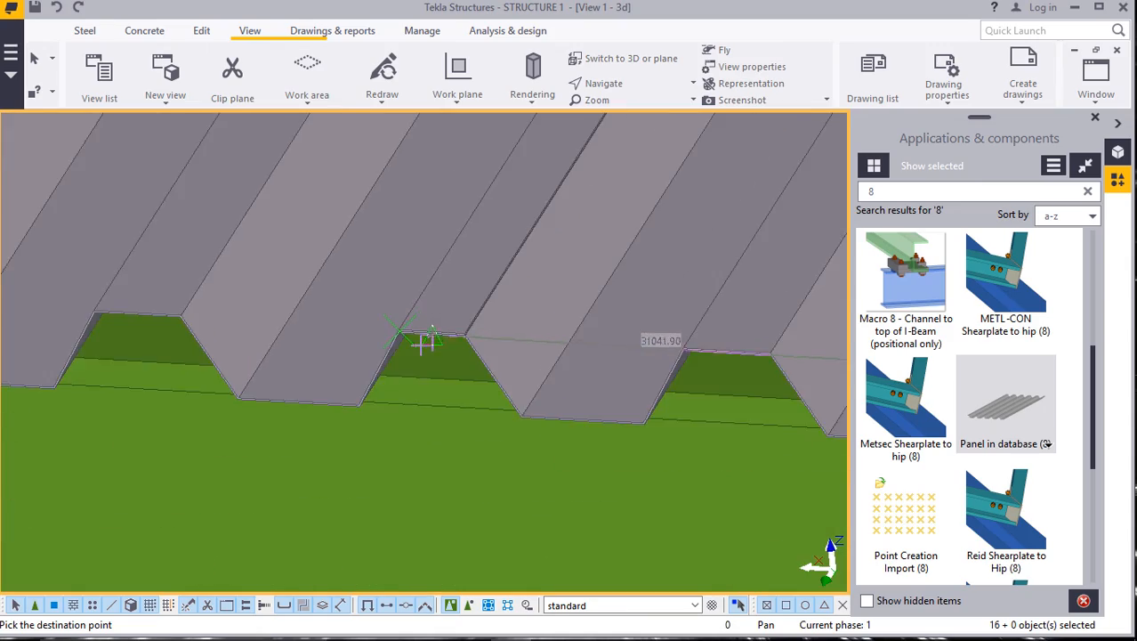
scroll(425, 341, "down", 6)
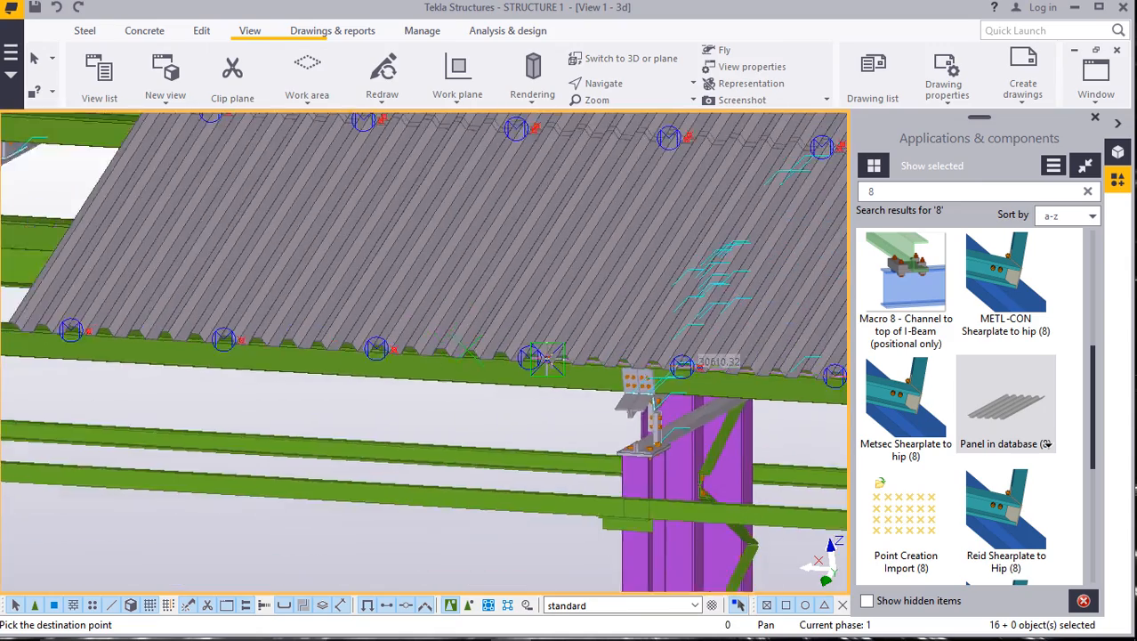
scroll(548, 358, "down", 5)
scroll(327, 337, "up", 6)
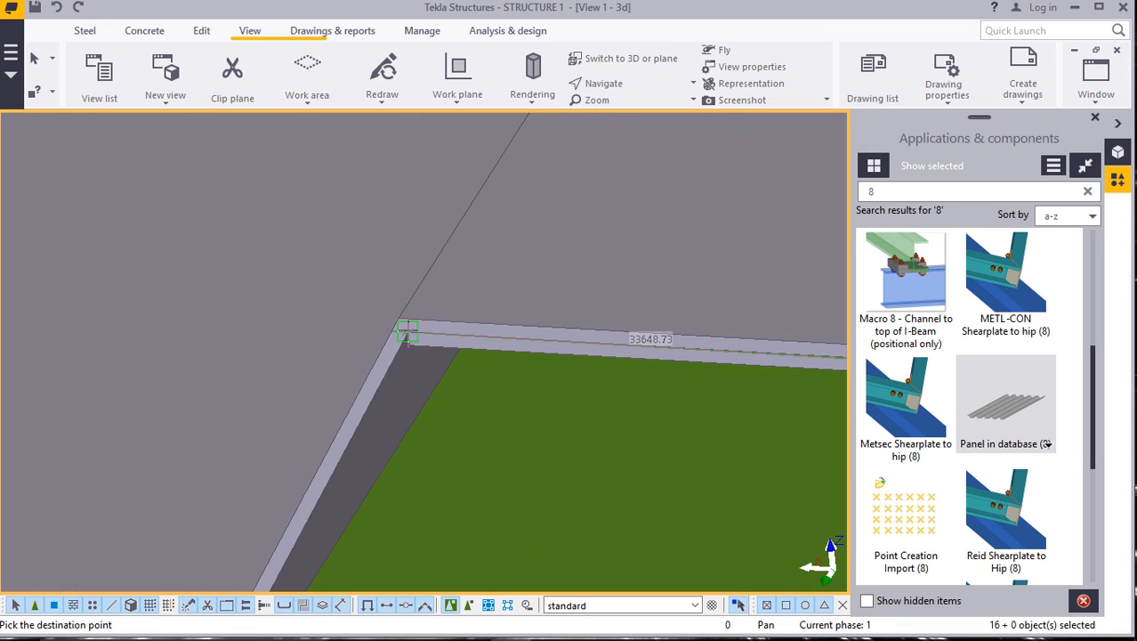
Place a fourteenth copy of the sheet strip at the thirteenth copy's free-edge corner, about 36237 mm from the origin.
scroll(411, 329, "down", 2)
scroll(489, 325, "down", 2)
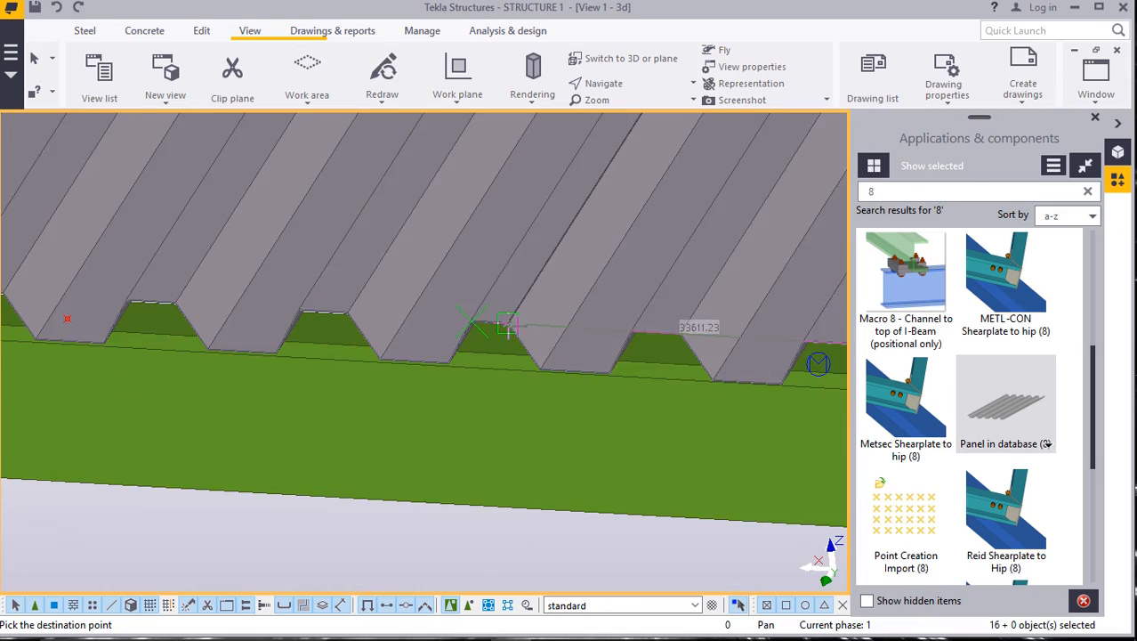
scroll(534, 356, "down", 4)
scroll(258, 311, "up", 2)
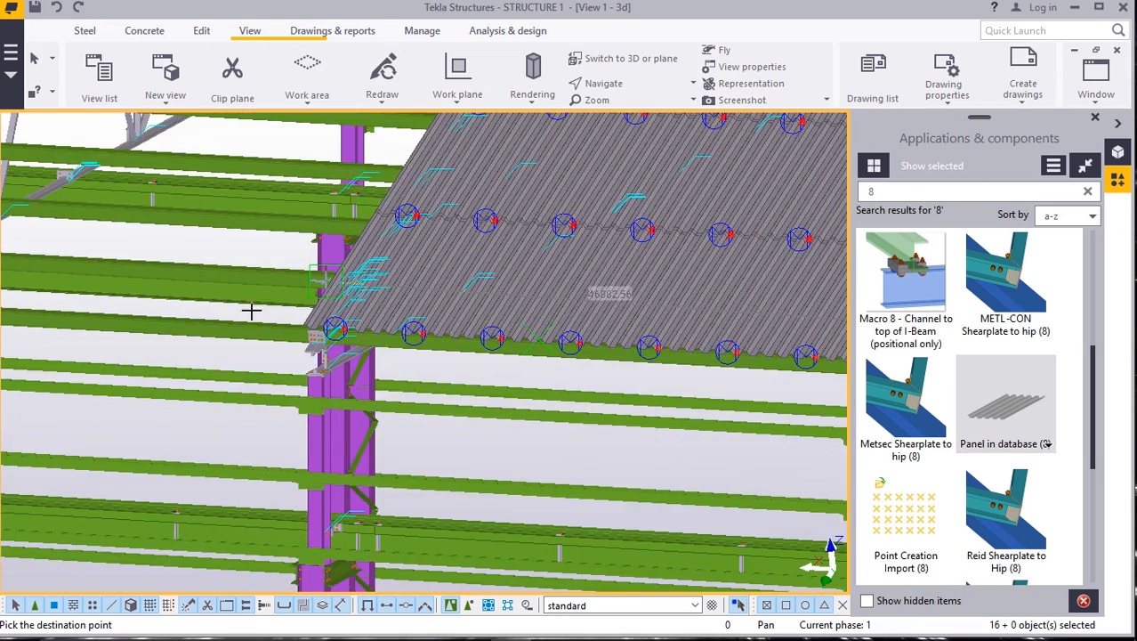
scroll(374, 320, "up", 5)
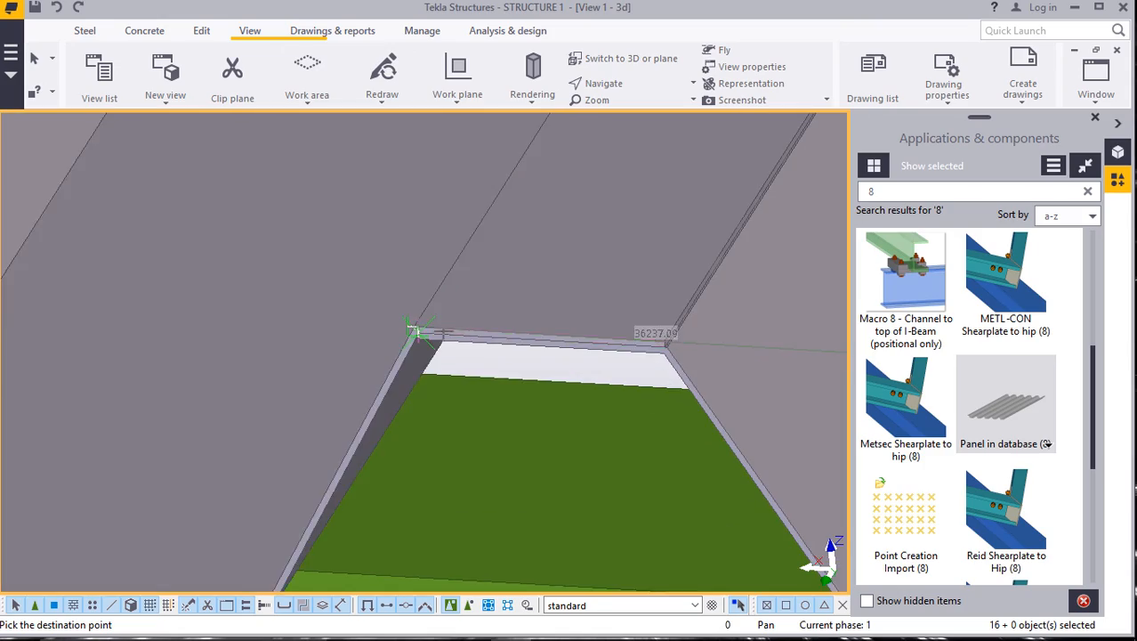
Place the fifteenth to nineteenth copies of the sheet strip edge to edge, the last about 49179 mm from the origin.
scroll(523, 353, "down", 6)
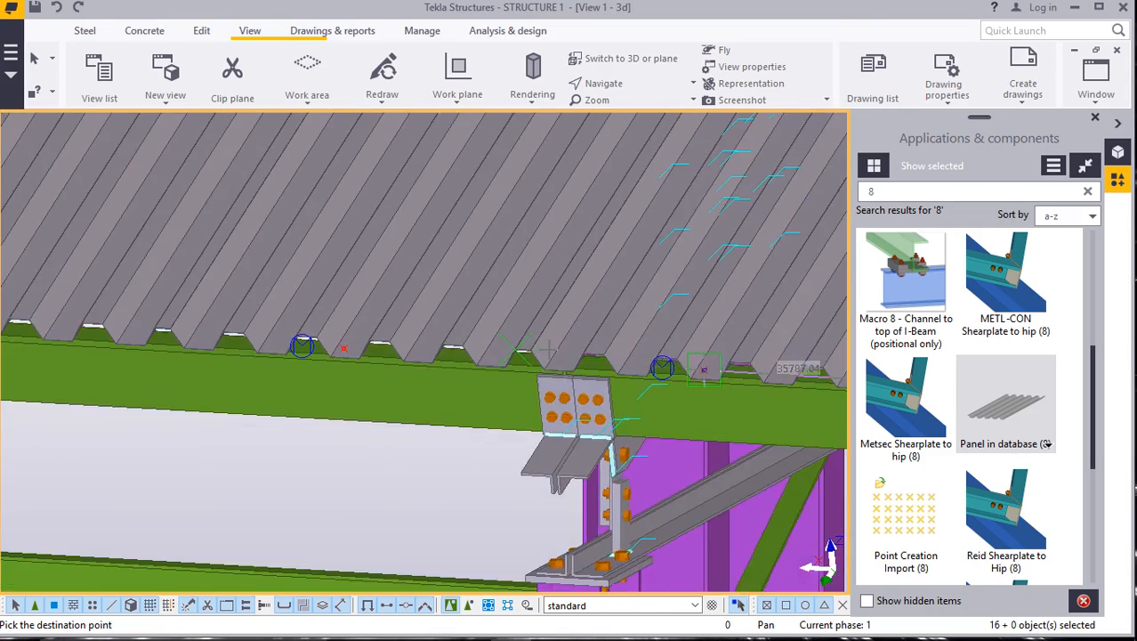
scroll(246, 319, "up", 8)
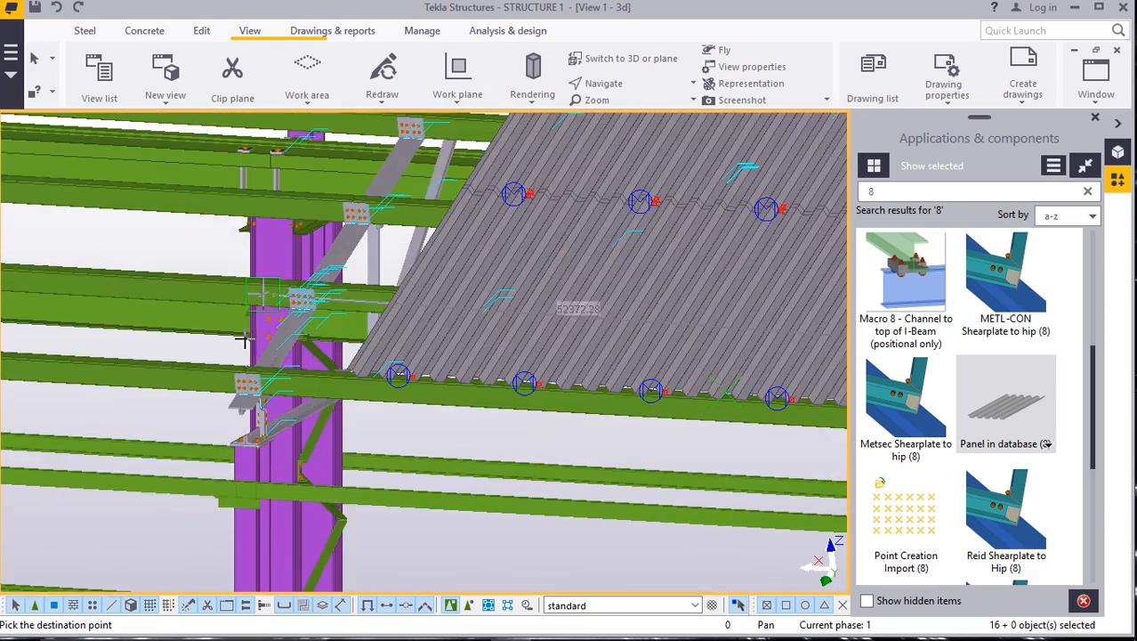
scroll(340, 365, "up", 6)
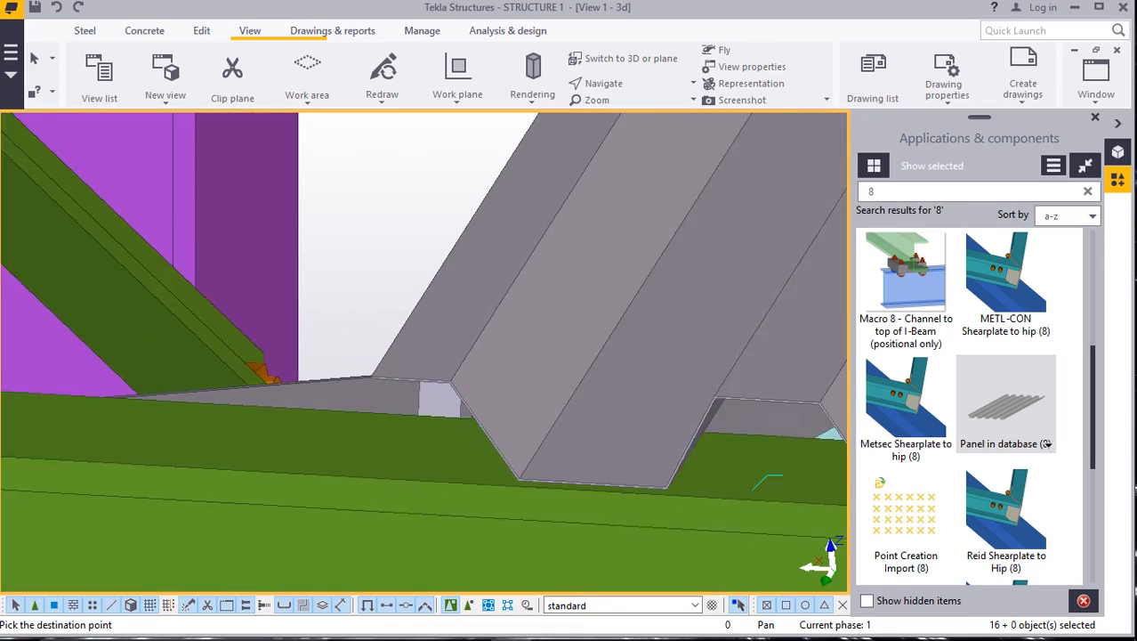
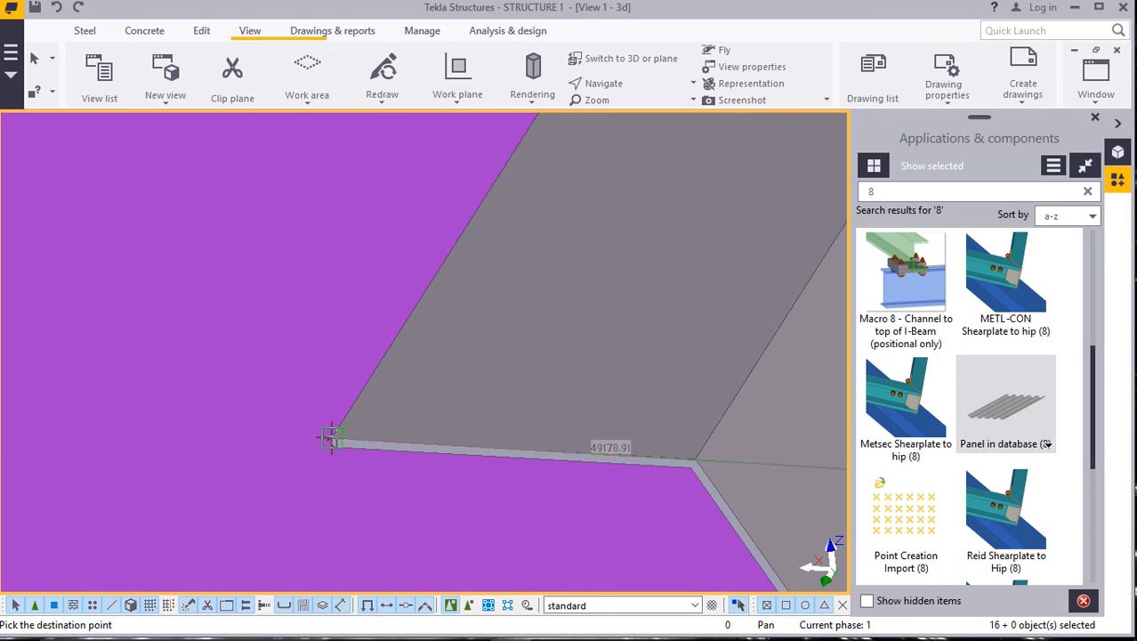
Place the twentieth copy of the sheet strip at the nineteenth copy's free-edge corner, about 51767 mm from the origin, and end copying.
scroll(331, 440, "down", 6)
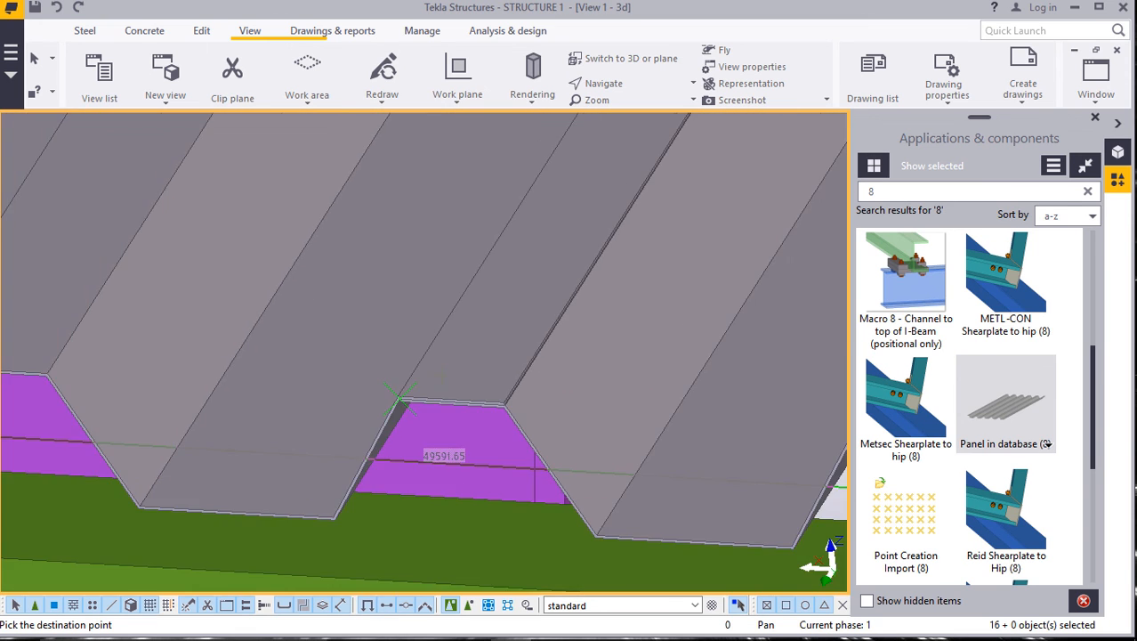
scroll(392, 442, "down", 8)
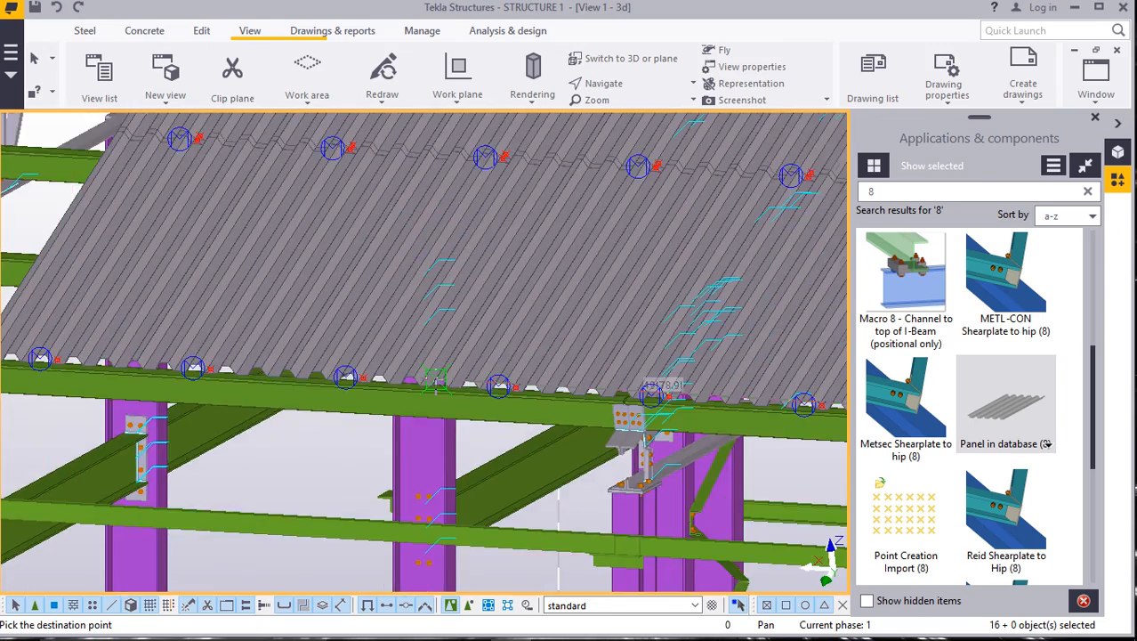
scroll(433, 378, "down", 2)
scroll(275, 354, "up", 6)
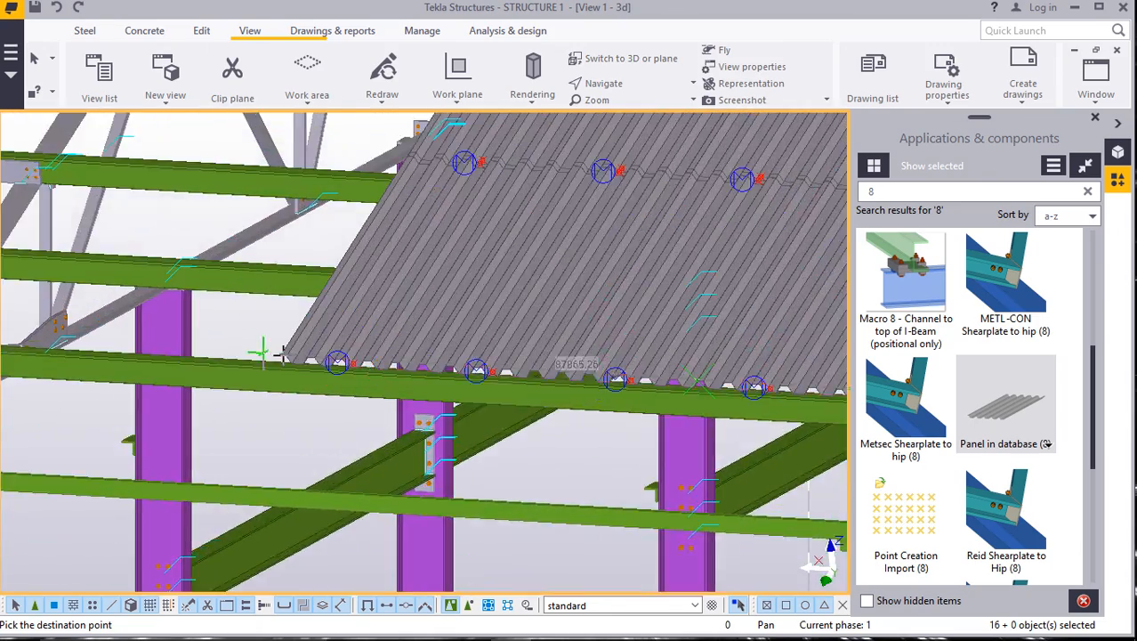
scroll(275, 354, "up", 8)
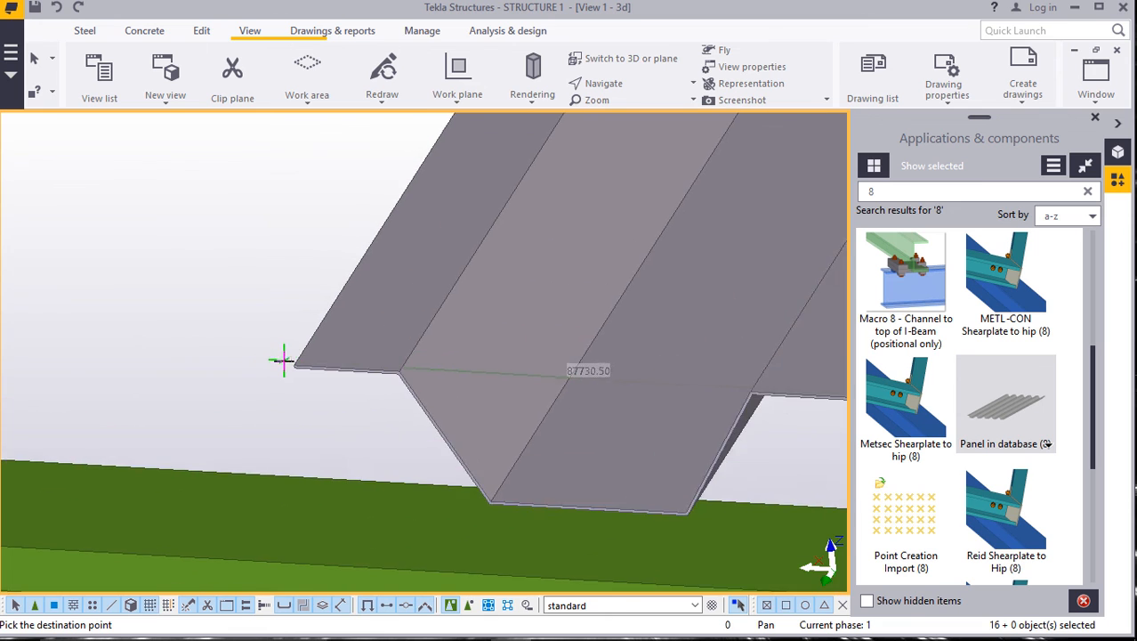
scroll(300, 373, "down", 8)
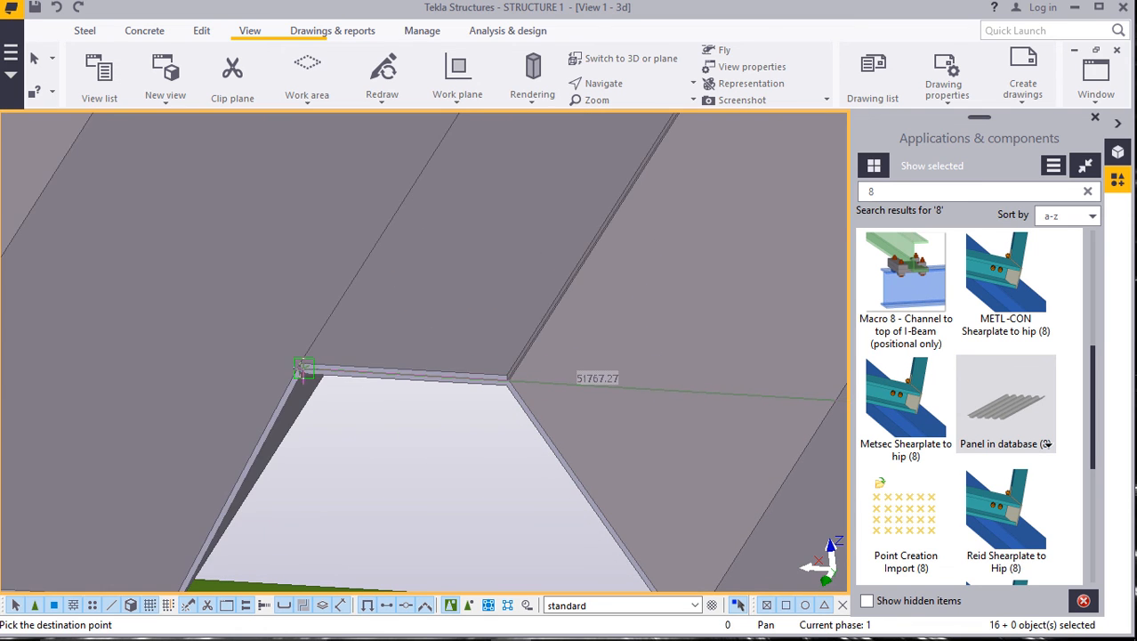
scroll(344, 410, "down", 8)
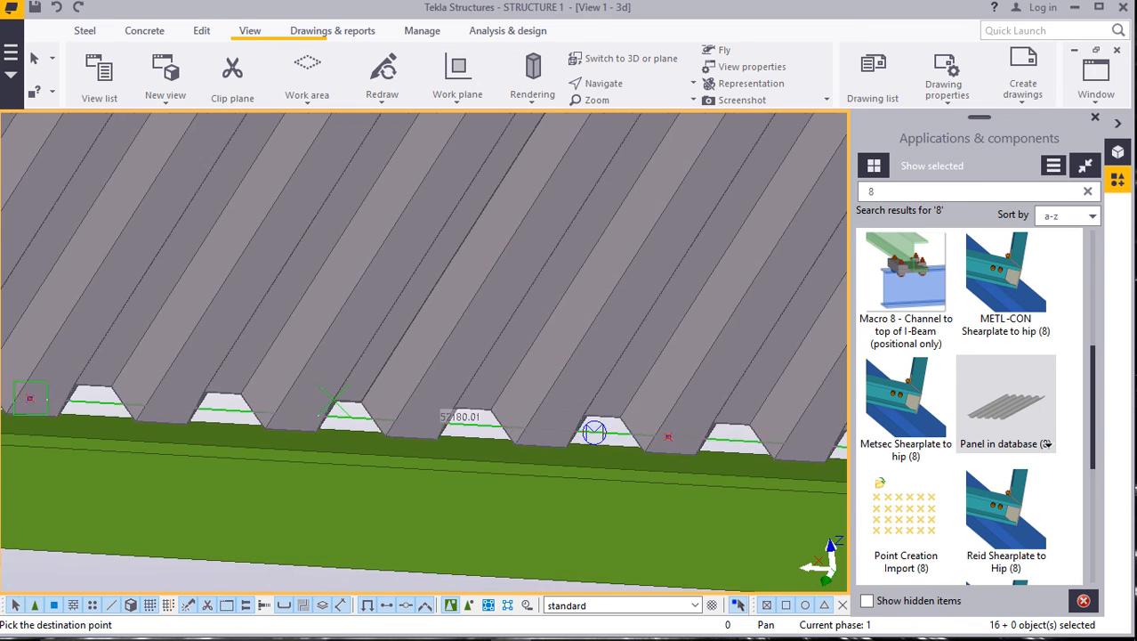
scroll(299, 413, "down", 3)
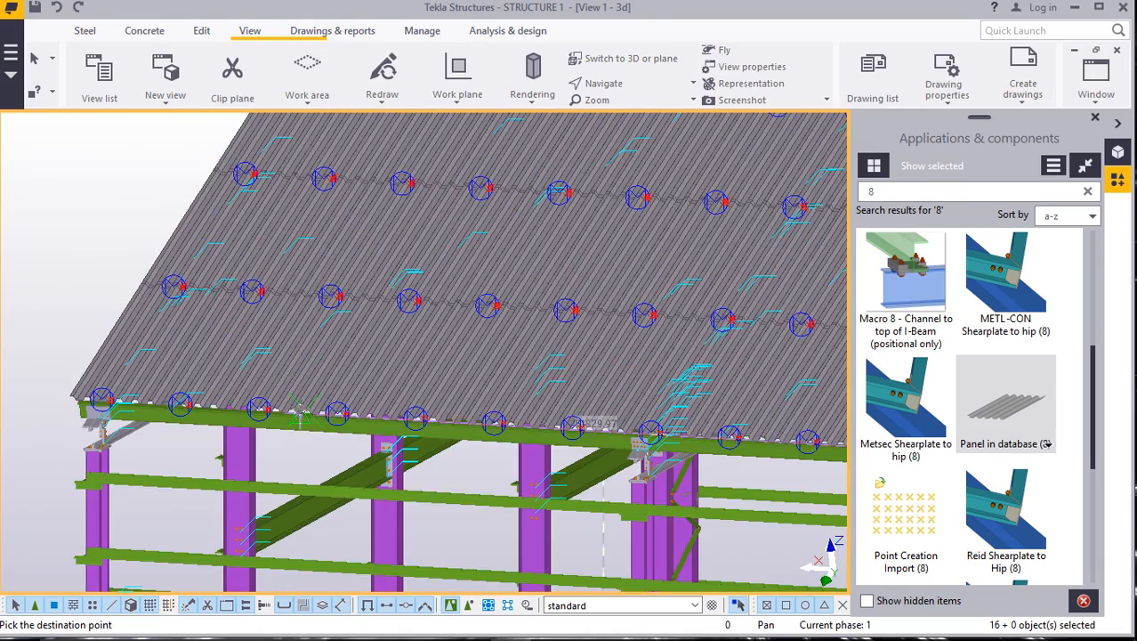
scroll(60, 405, "up", 10)
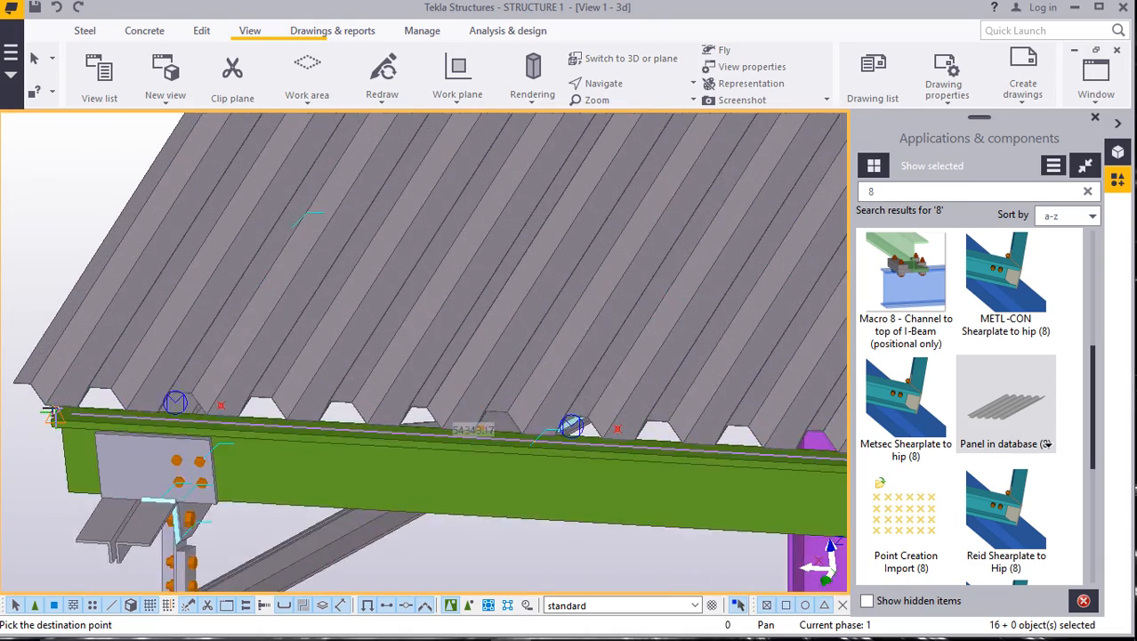
right_click(40, 189)
left_click(84, 201)
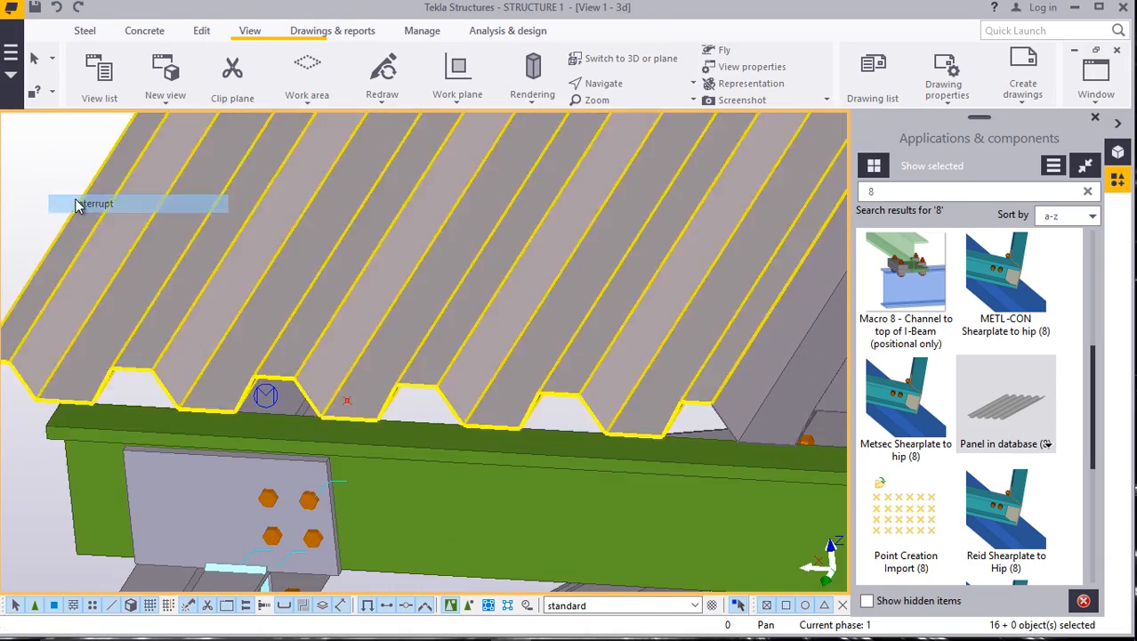
Examine the sheeted roof slope from the far eave corner out to an overall view of the structure.
scroll(303, 336, "down", 2)
scroll(303, 337, "down", 3)
left_click(605, 83)
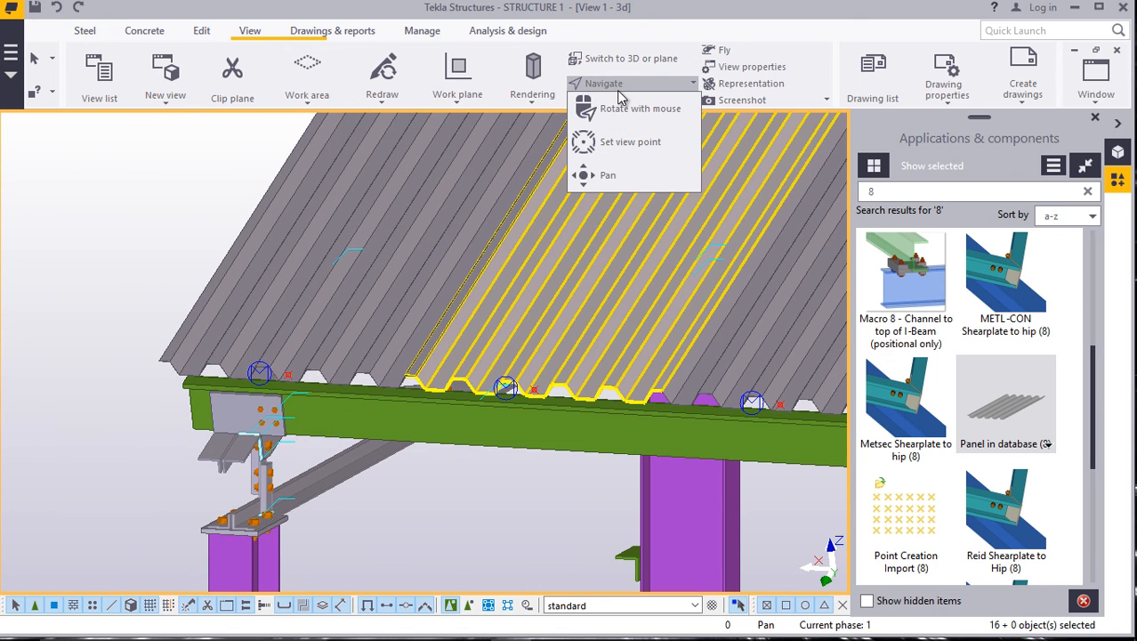
left_click(616, 109)
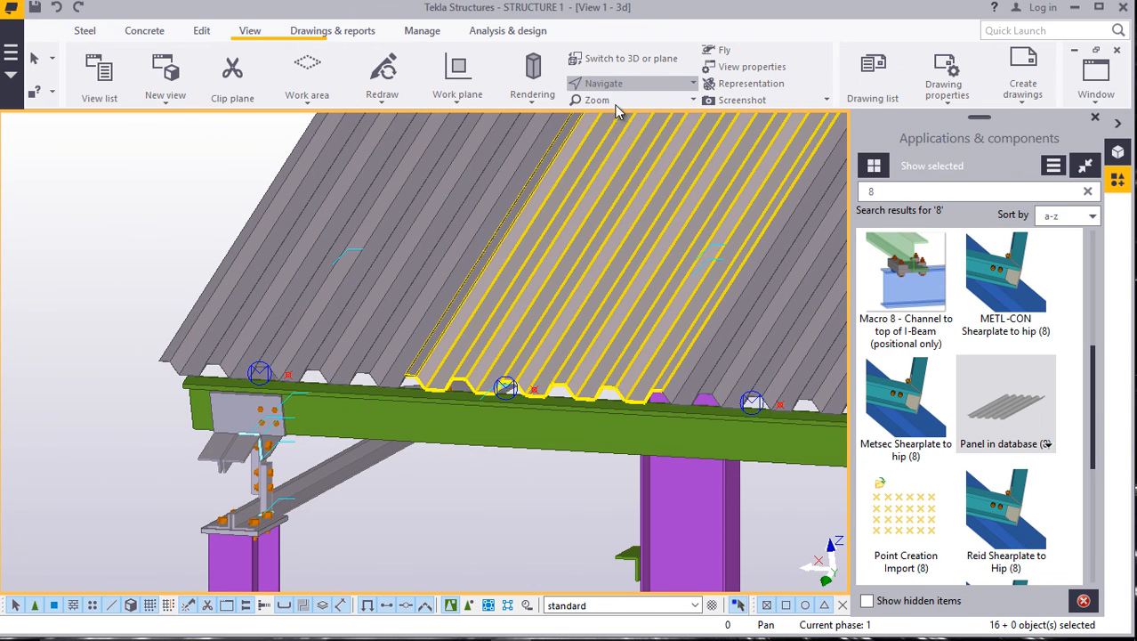
left_click_drag(552, 328, 281, 367)
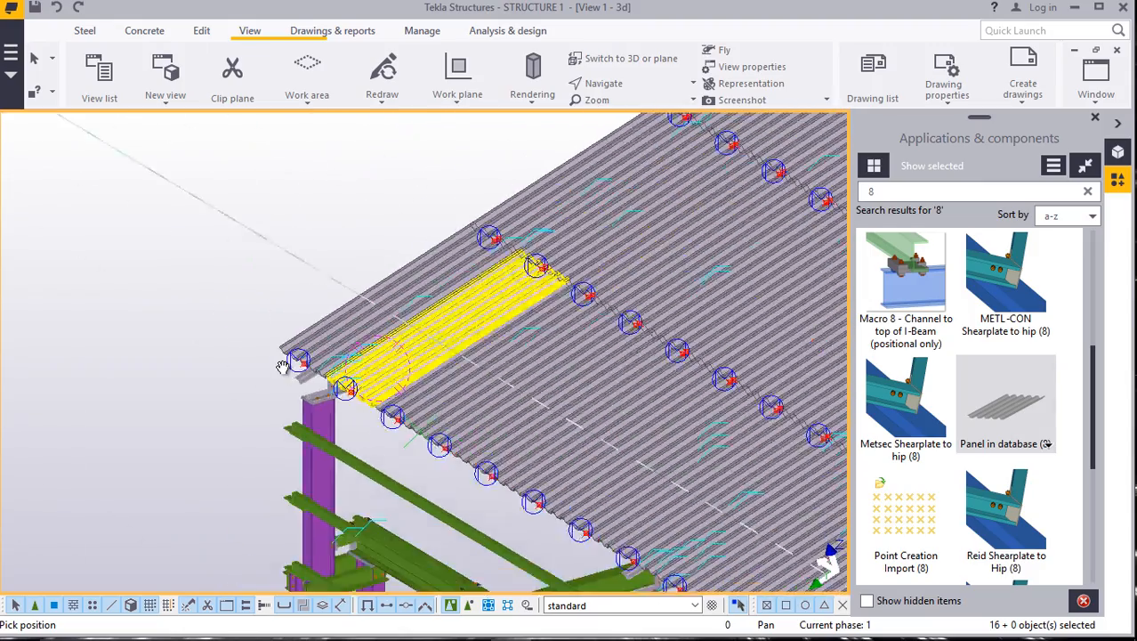
scroll(266, 353, "down", 7)
left_click_drag(612, 370, 647, 480)
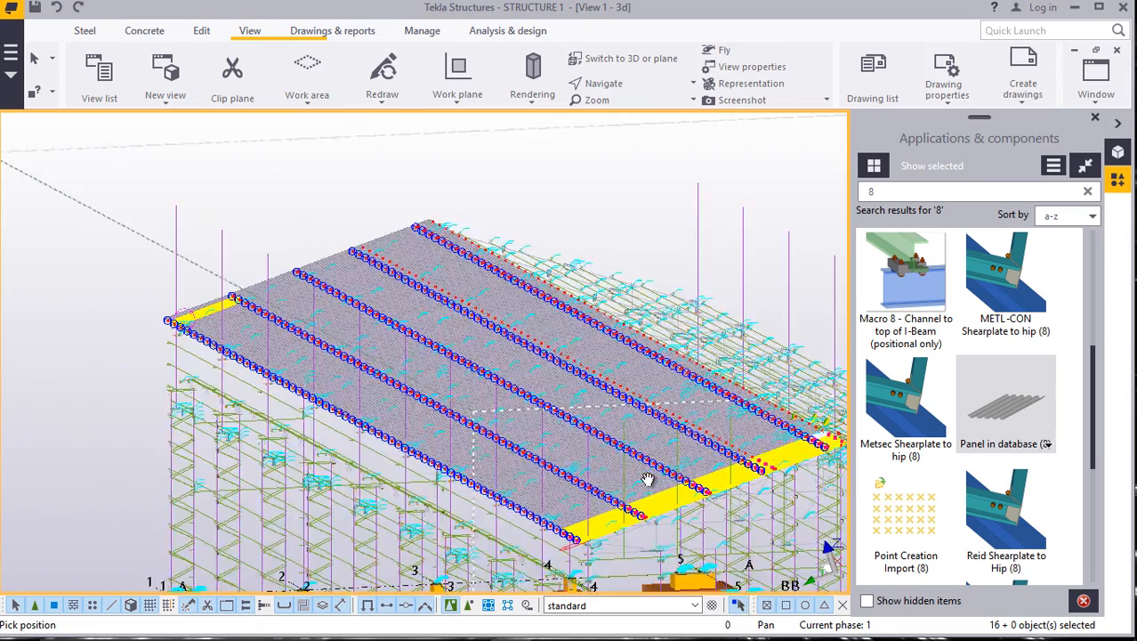
scroll(647, 479, "up", 2)
right_click(654, 161)
left_click(688, 171)
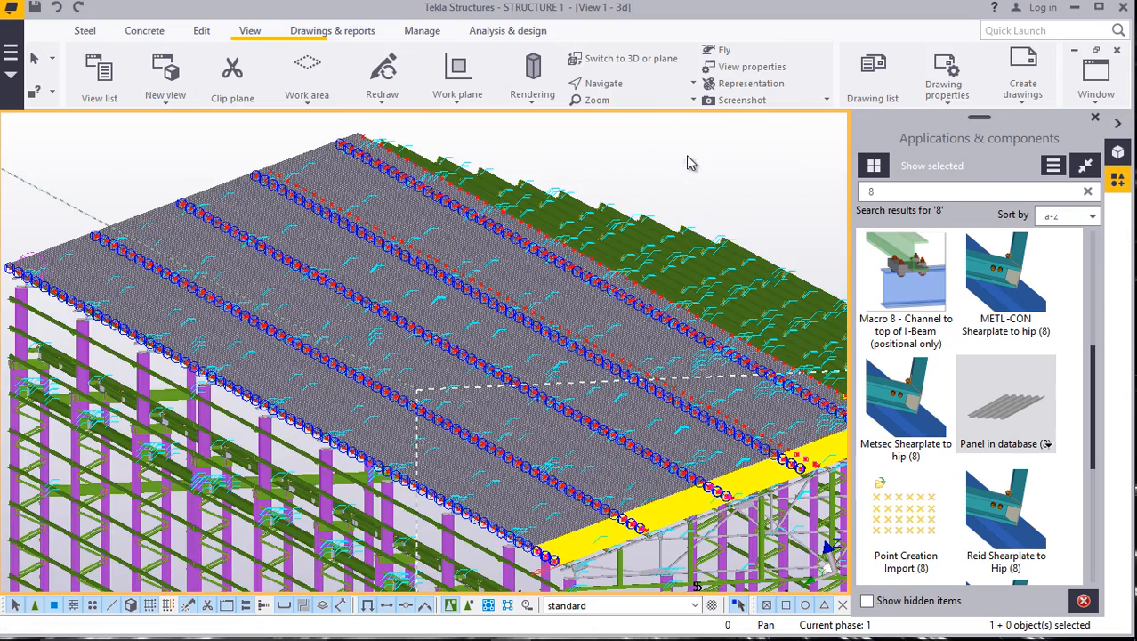
Redraw the 3D view to clear the component symbols from the roof sheeting.
scroll(422, 424, "up", 1)
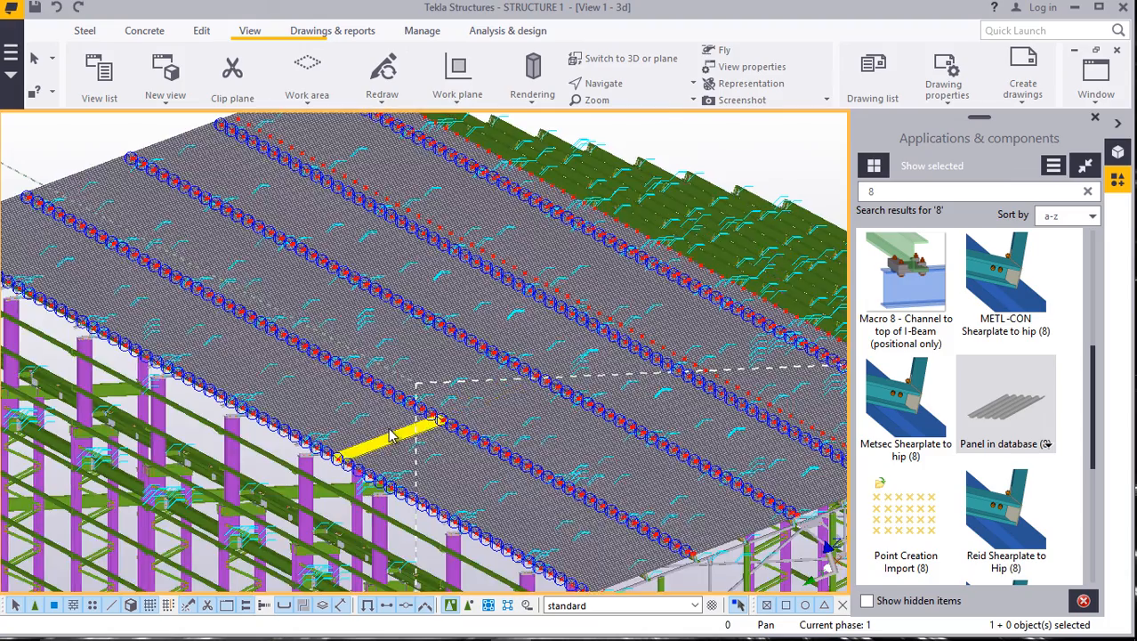
scroll(374, 437, "down", 2)
scroll(619, 387, "up", 2)
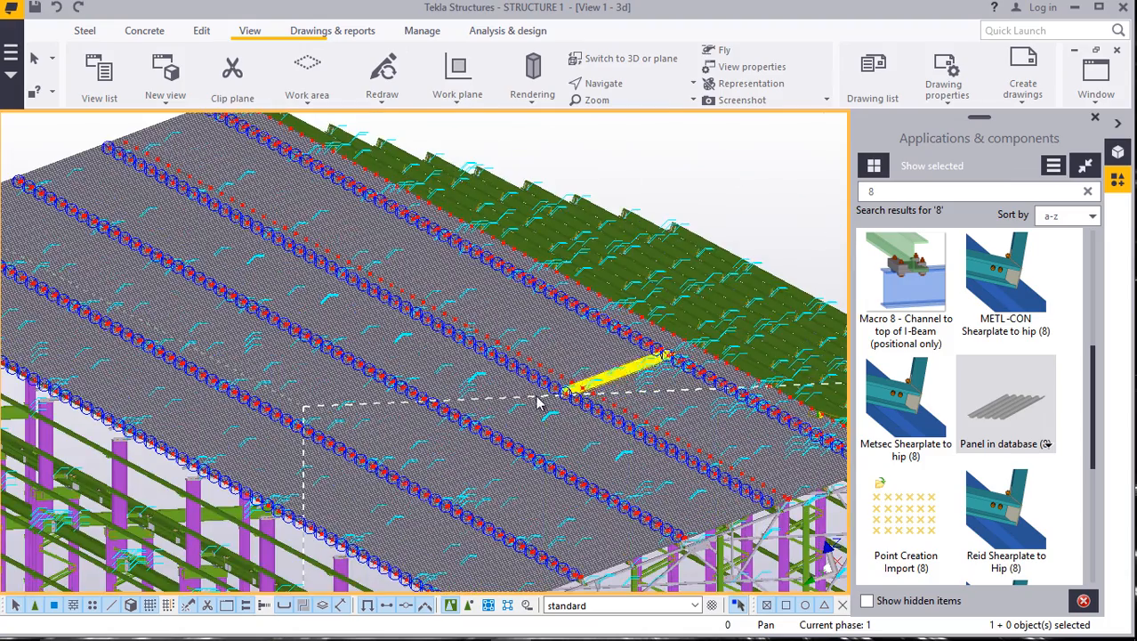
right_click(647, 175)
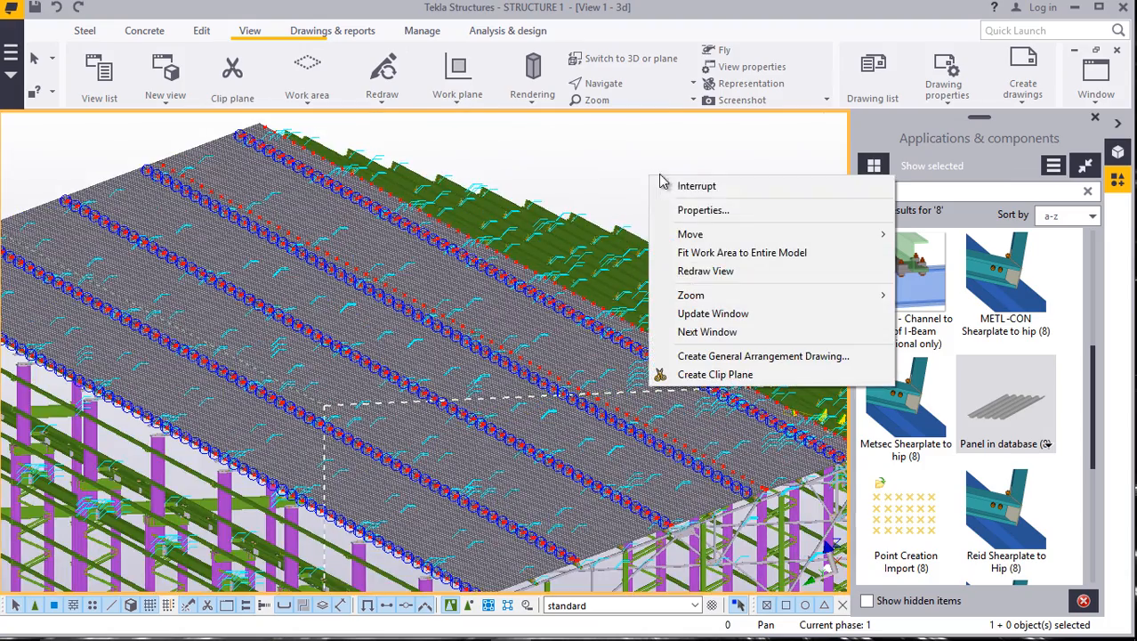
left_click(702, 264)
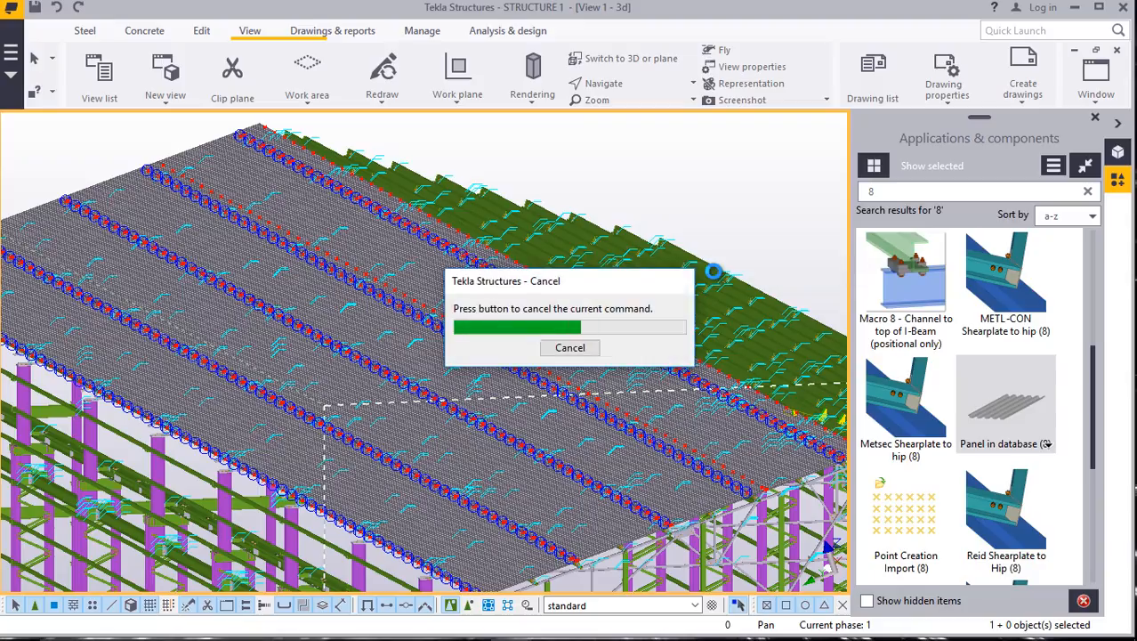
Examine the sheeting across the slope and how it sits on the purlins at the gable-end eave corner.
scroll(541, 452, "up", 5)
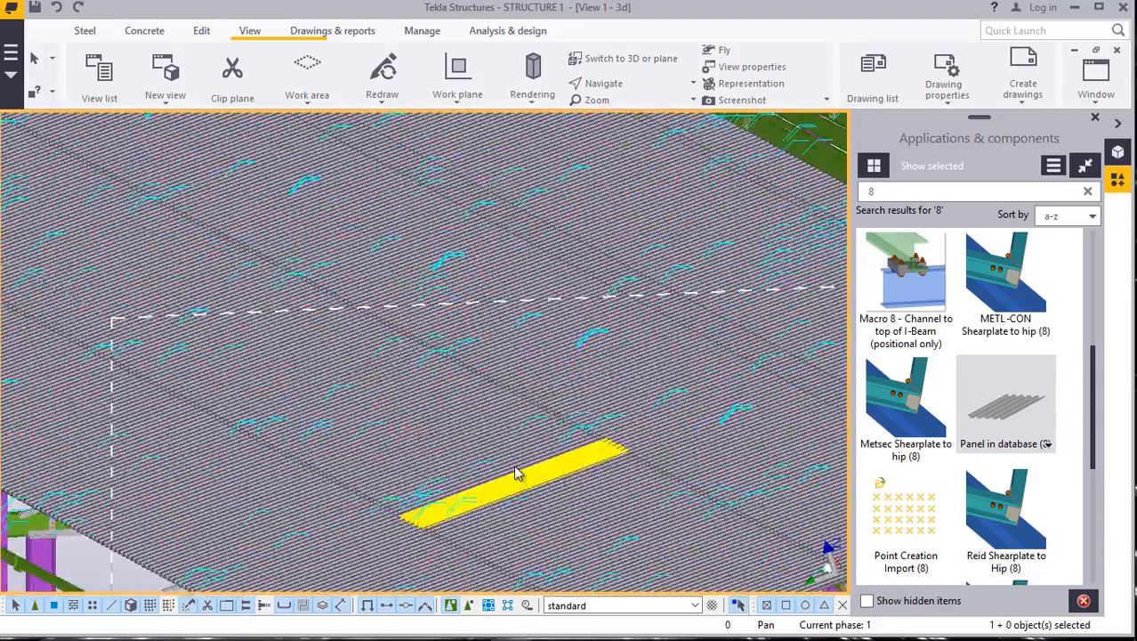
scroll(428, 368, "down", 5)
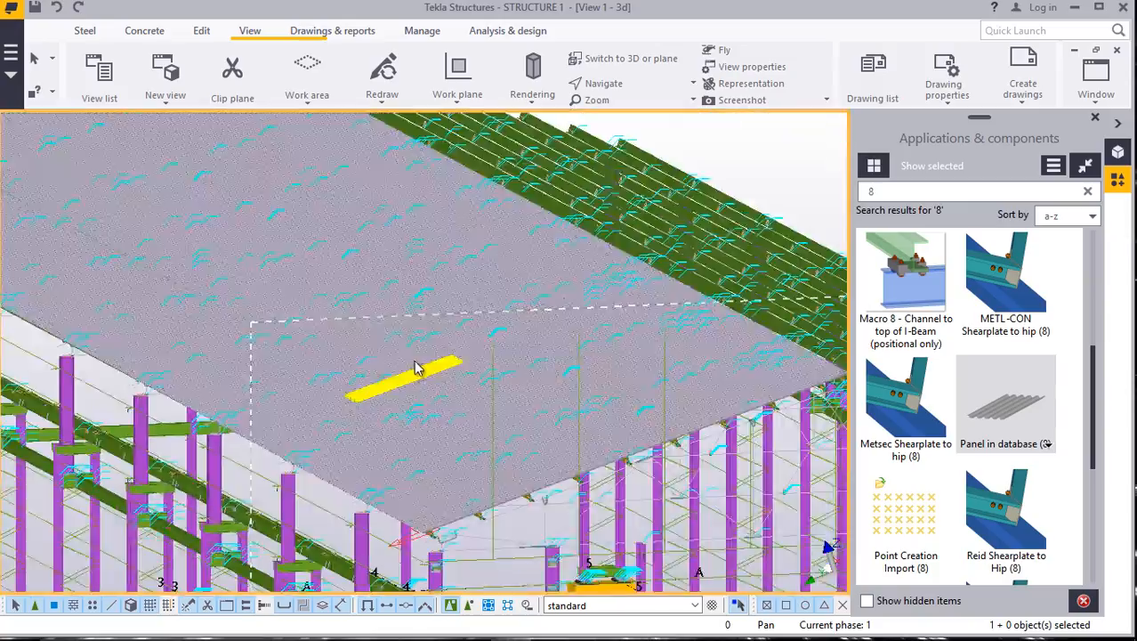
scroll(436, 507, "up", 5)
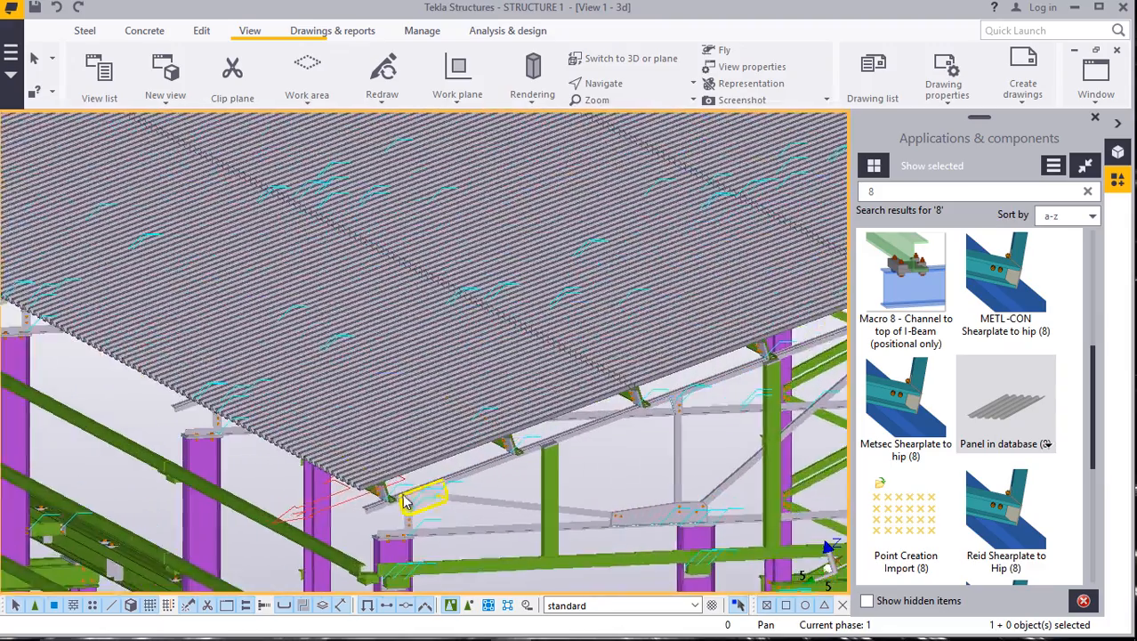
scroll(409, 493, "down", 3)
left_click(616, 83)
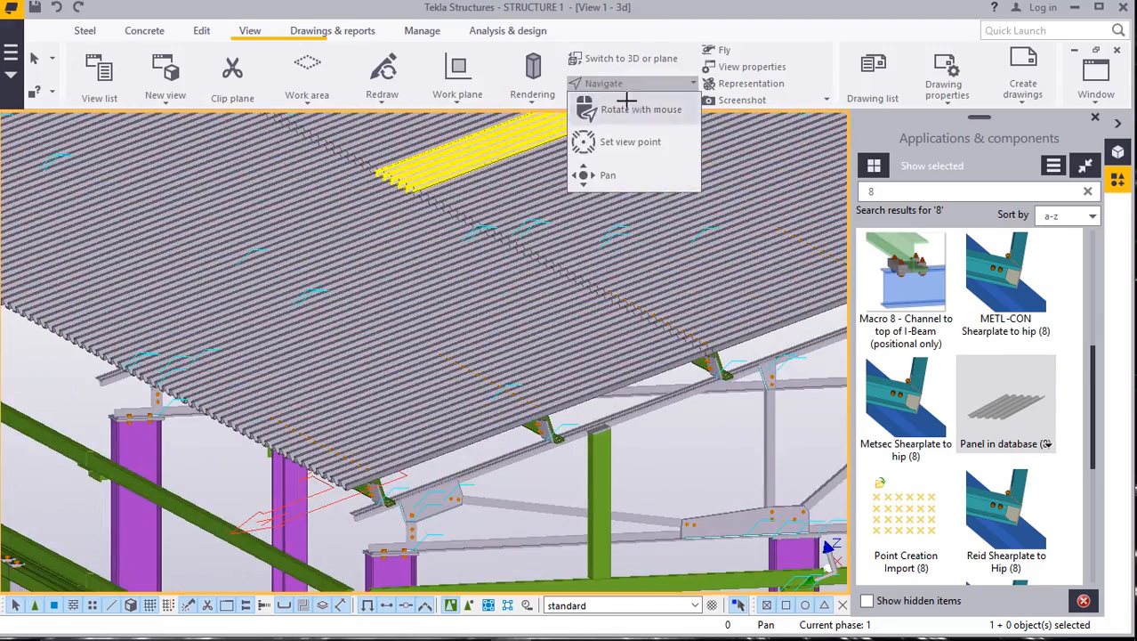
left_click(628, 108)
left_click_drag(423, 456, 78, 334)
left_click_drag(397, 444, 424, 481)
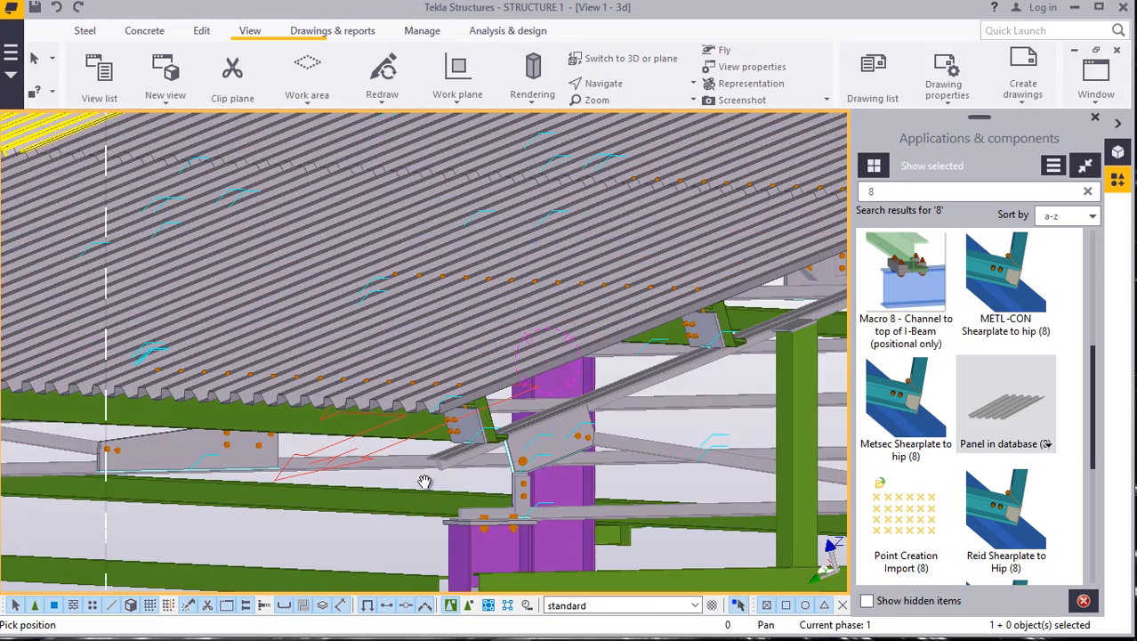
right_click(686, 434)
left_click(712, 176)
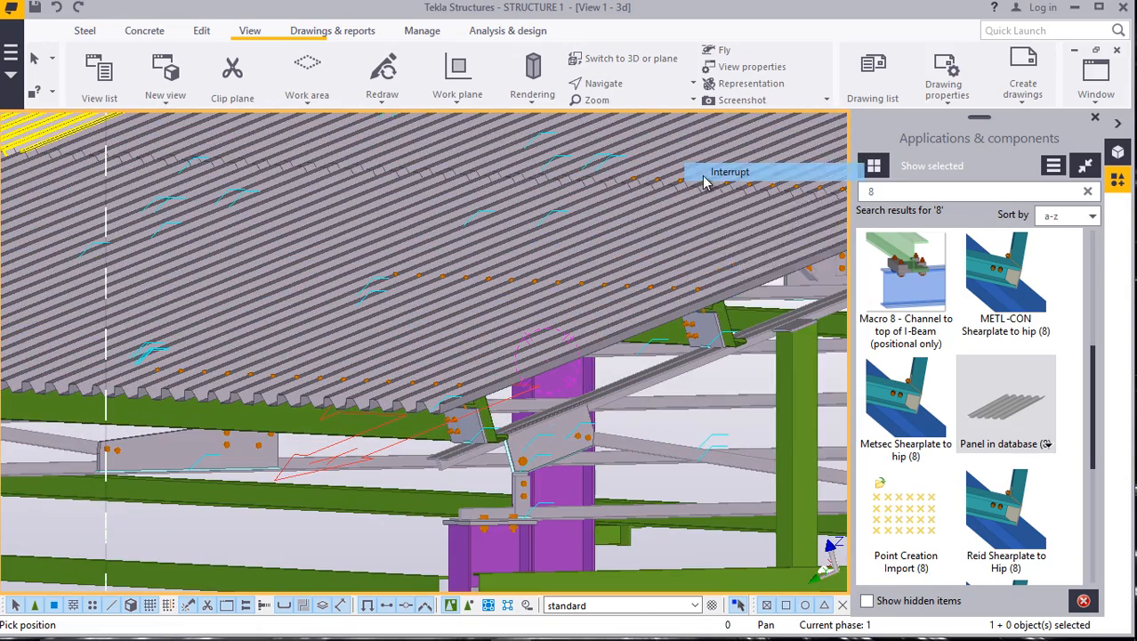
scroll(563, 485, "down", 4)
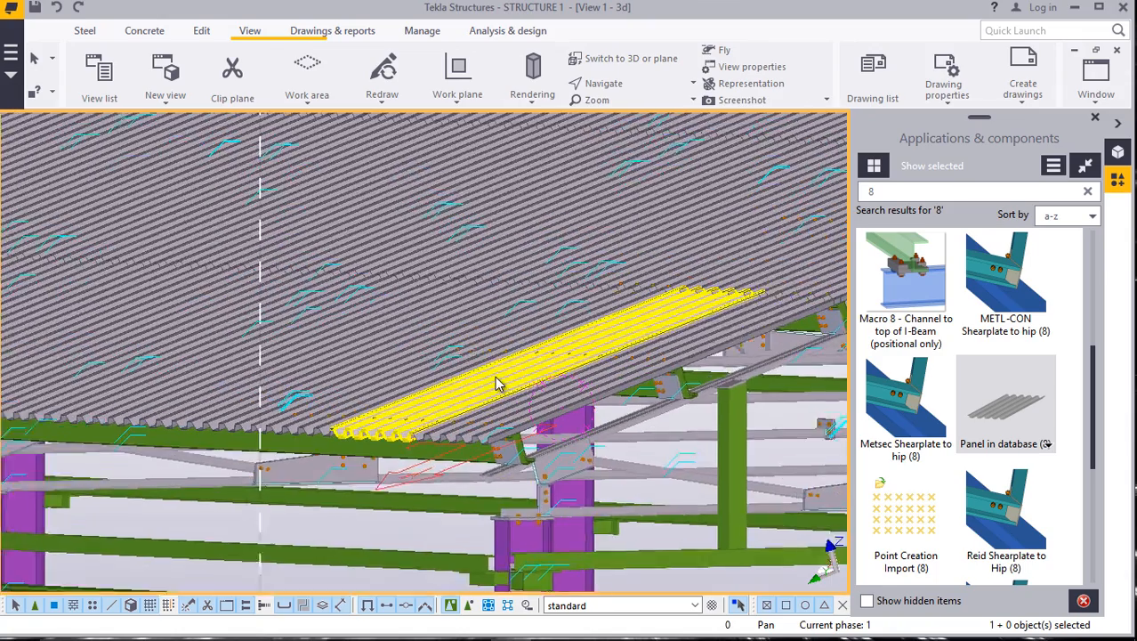
Inspect the sheet laps and bolt rows along the gable edge, from the eave up to the ridge.
scroll(497, 383, "up", 5)
left_click(608, 83)
left_click(624, 109)
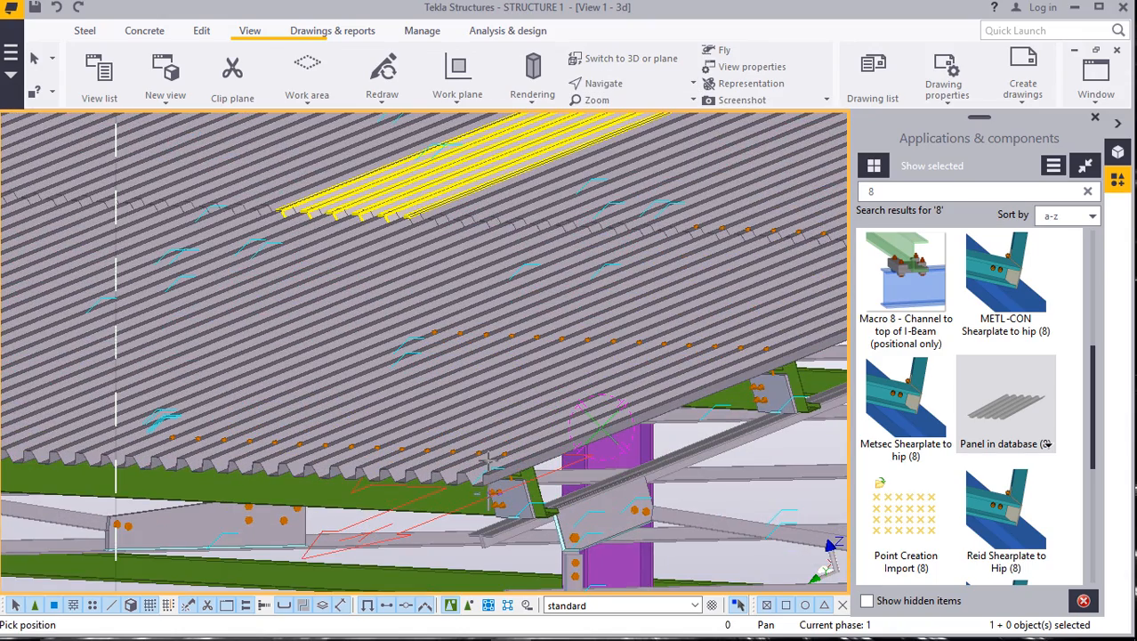
left_click_drag(493, 472, 511, 536)
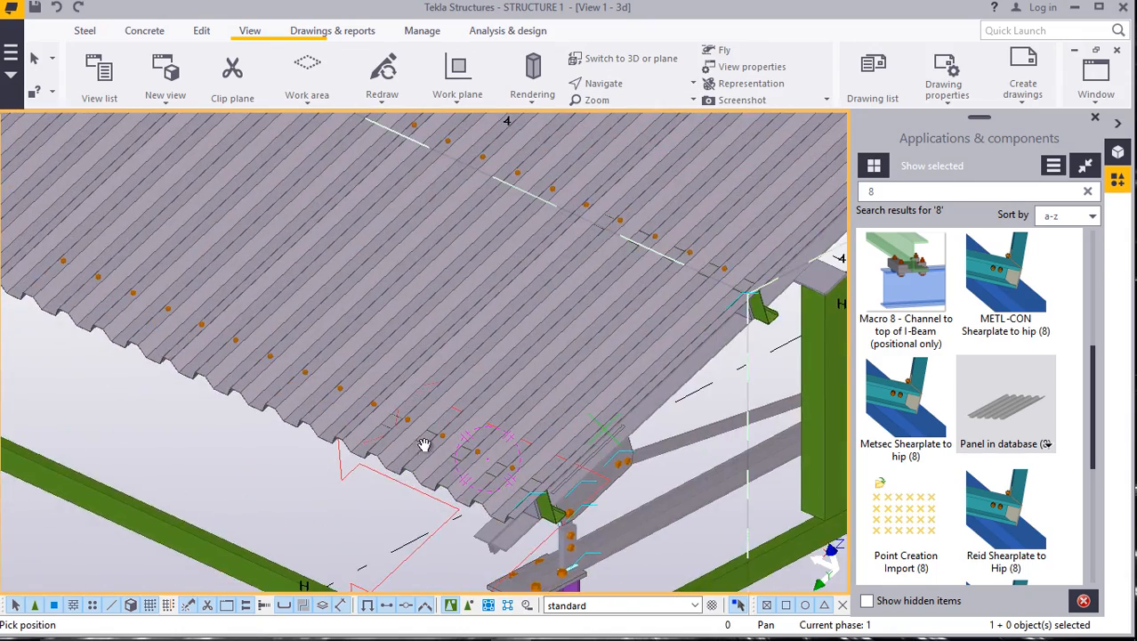
scroll(429, 427, "up", 3)
left_click_drag(430, 408, 682, 458)
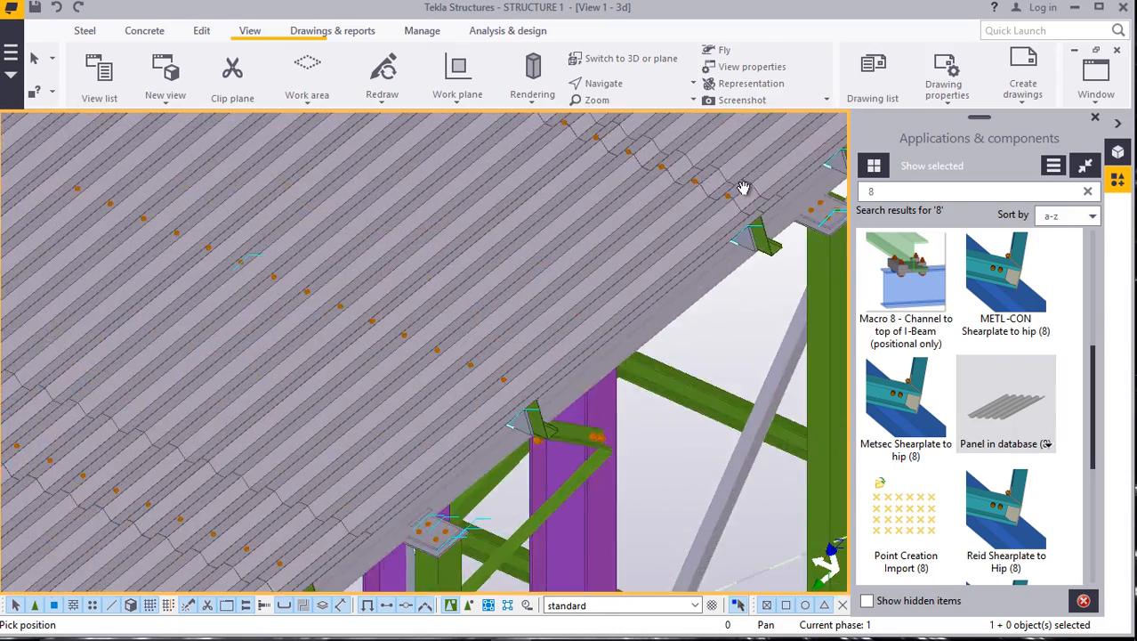
scroll(743, 191, "up", 6)
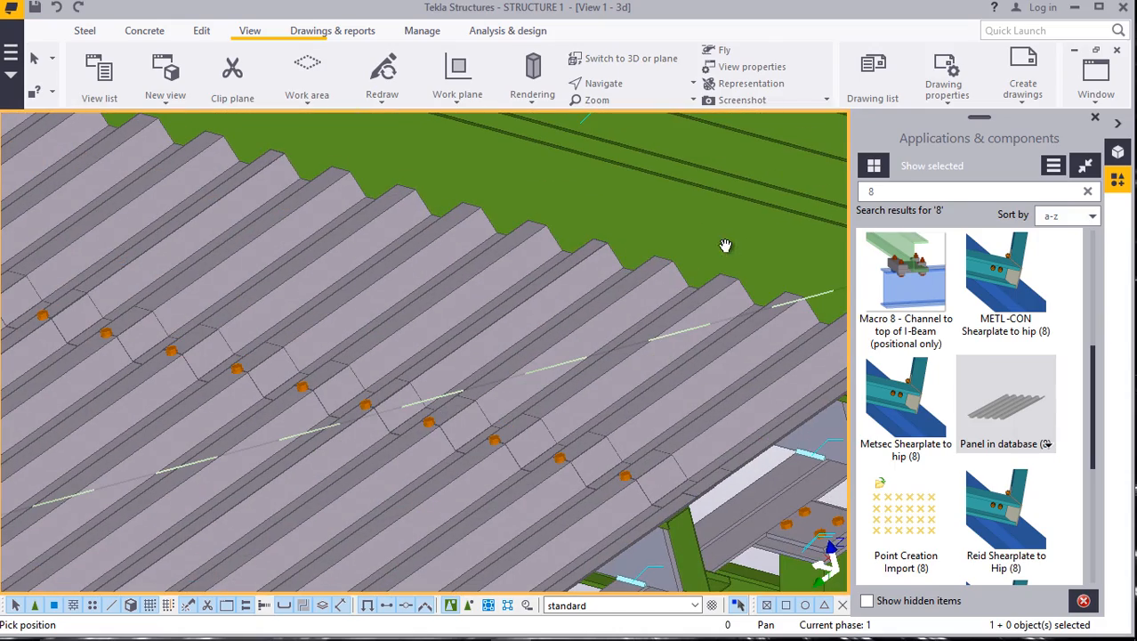
Orbit around the ridge end of the sheeted slope and inspect the sheet edge, bolts and purlins beside the uncovered slope.
left_click(606, 87)
left_click(608, 106)
left_click_drag(506, 451, 726, 458)
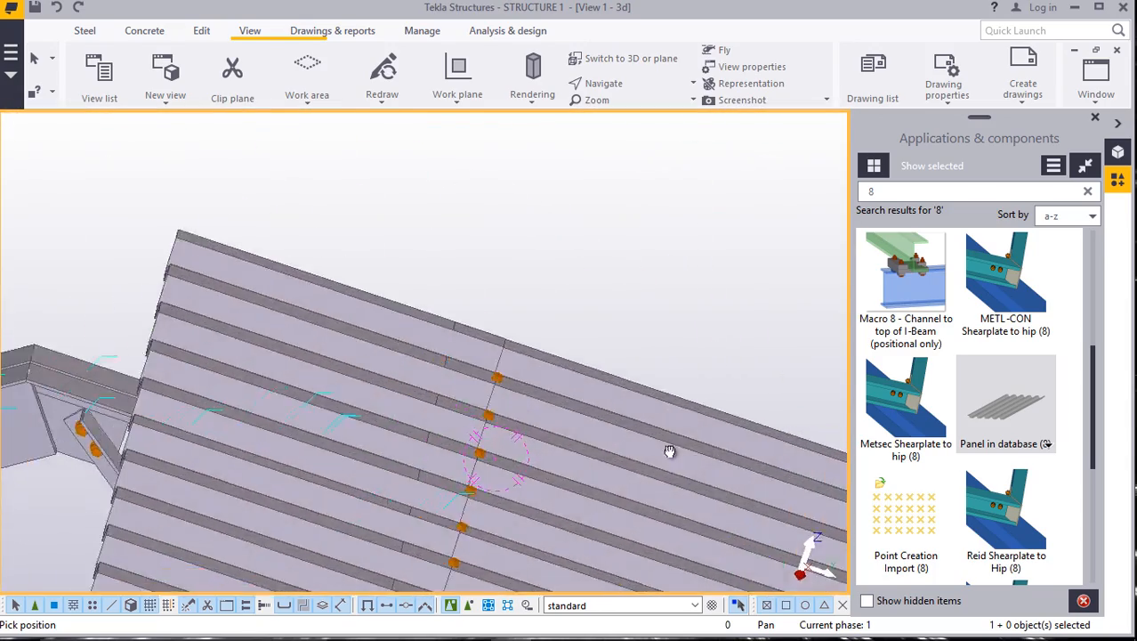
mouse_move(497, 356)
left_mouse_down()
mouse_move(477, 374)
mouse_move(500, 381)
mouse_move(496, 367)
left_mouse_up()
left_click_drag(504, 412, 722, 535)
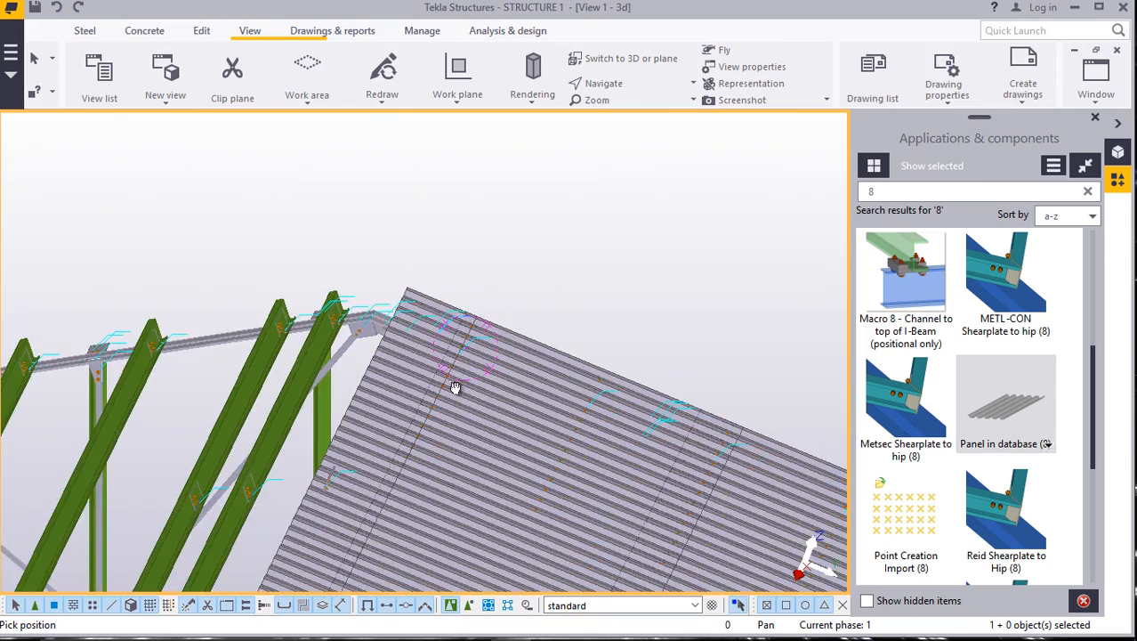
left_click_drag(454, 388, 406, 427)
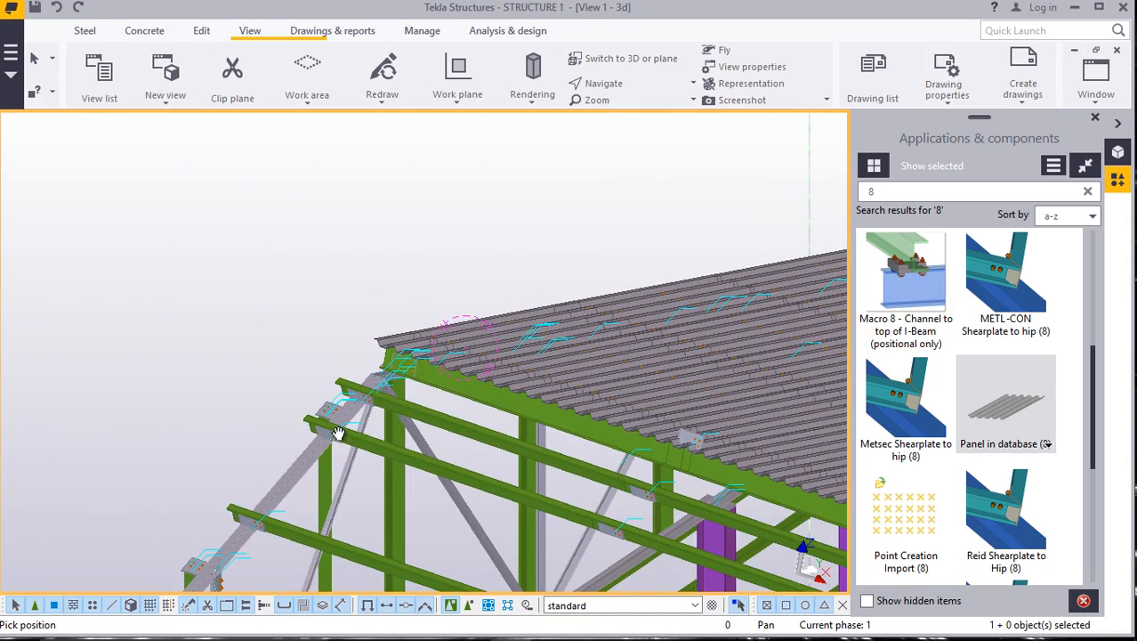
left_click_drag(338, 434, 476, 366)
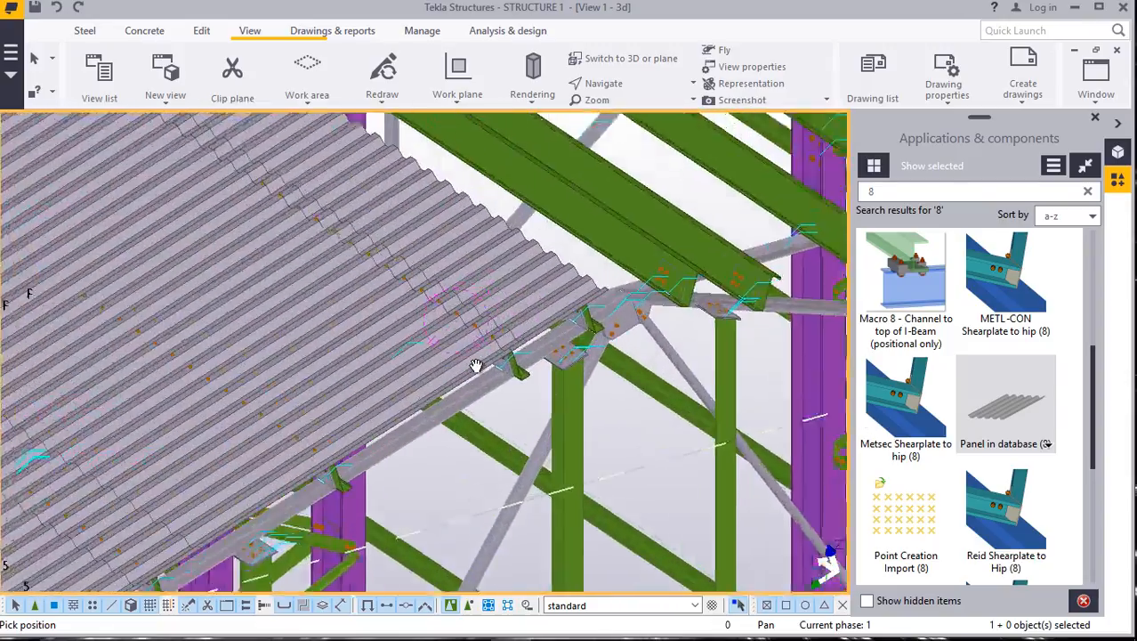
scroll(478, 361, "up", 4)
scroll(437, 368, "down", 4)
scroll(578, 325, "up", 4)
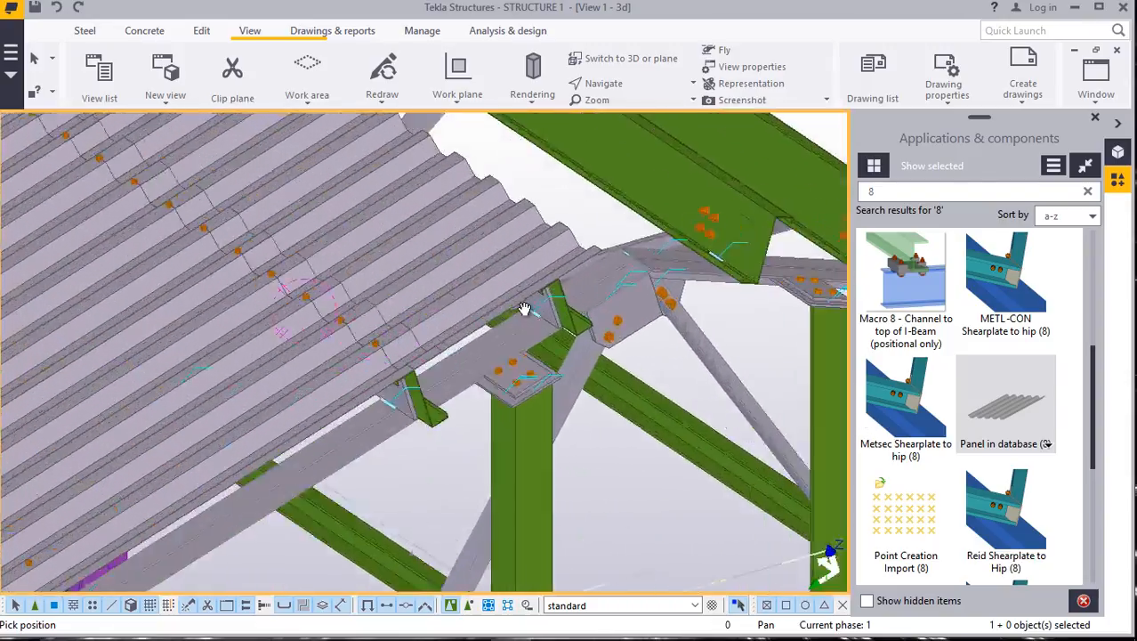
scroll(525, 307, "up", 4)
scroll(421, 325, "down", 5)
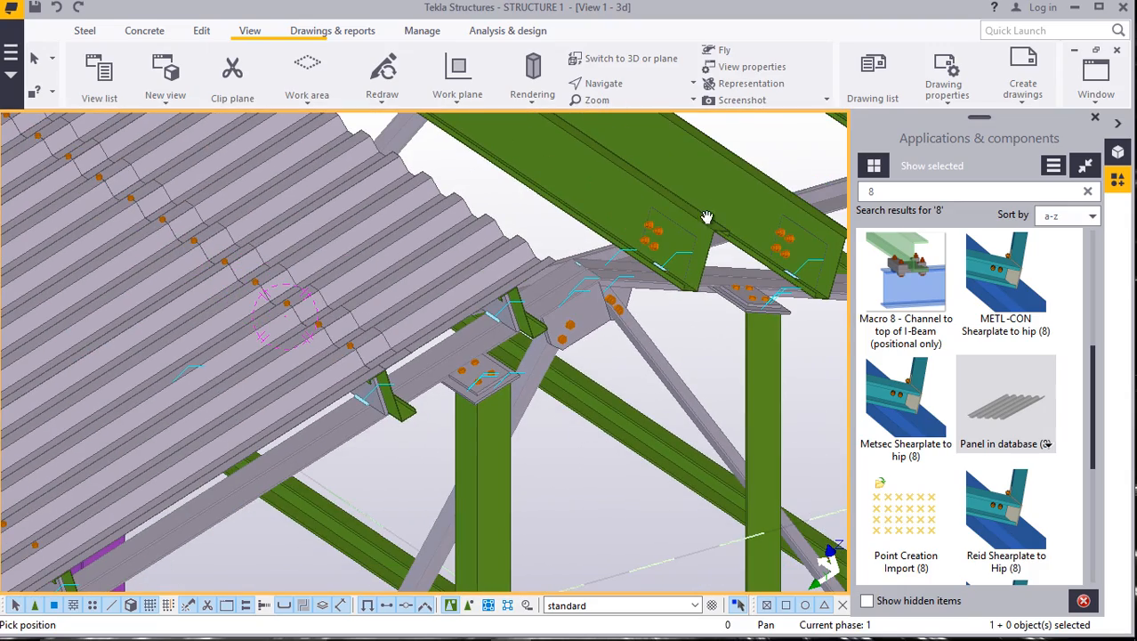
Examine the bolt rows and the free edge of the roof sheeting where it meets the purlin ends near the ridge columns.
scroll(563, 301, "up", 3)
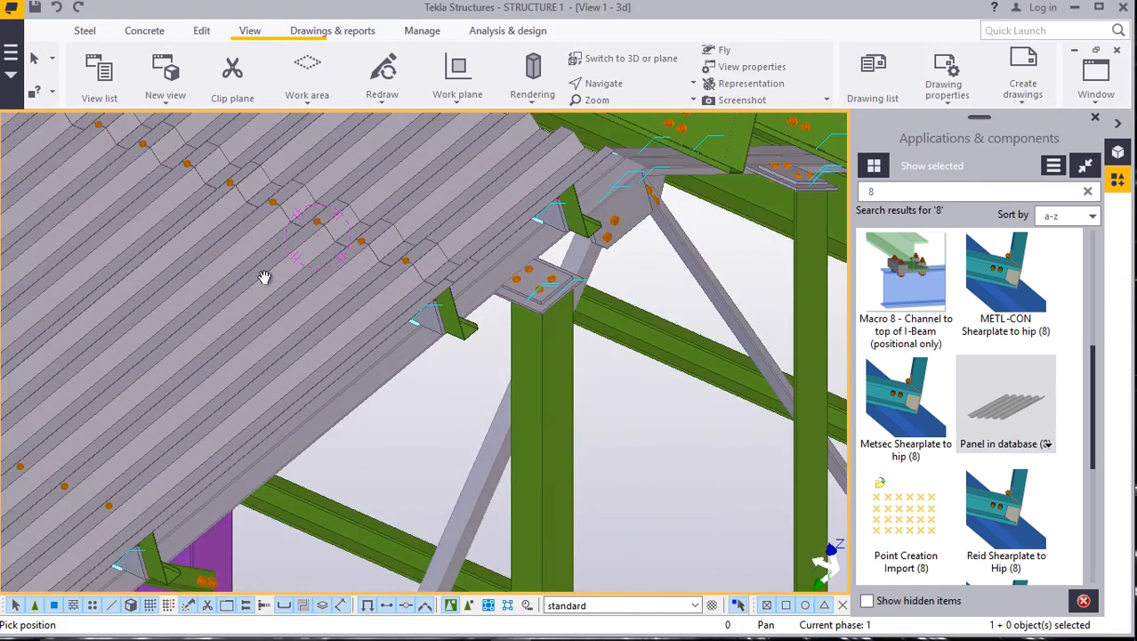
scroll(373, 263, "up", 5)
scroll(424, 236, "down", 3)
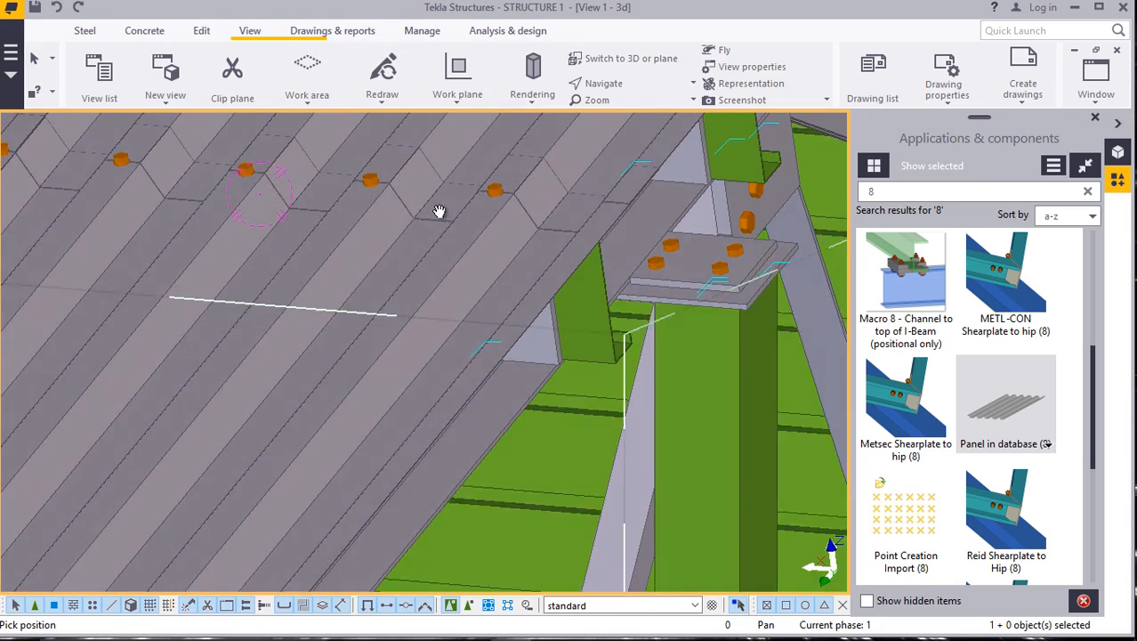
scroll(427, 263, "down", 2)
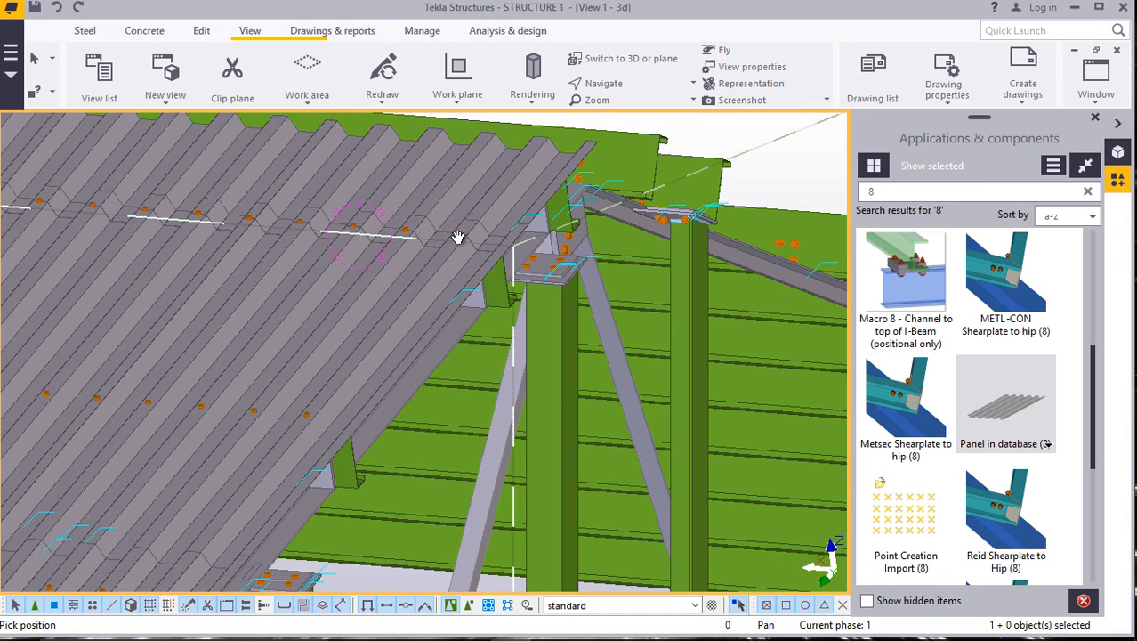
middle_click_drag(440, 255, 360, 350, "ctrl")
scroll(318, 386, "up", 5)
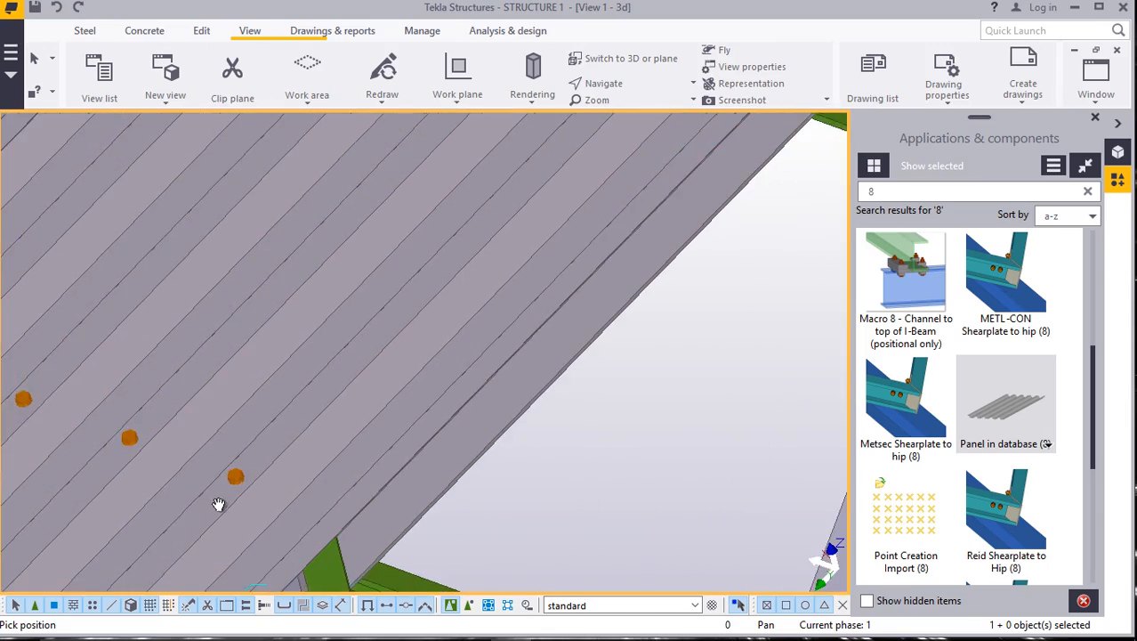
scroll(421, 370, "down", 1)
scroll(286, 449, "up", 1)
scroll(502, 322, "down", 3)
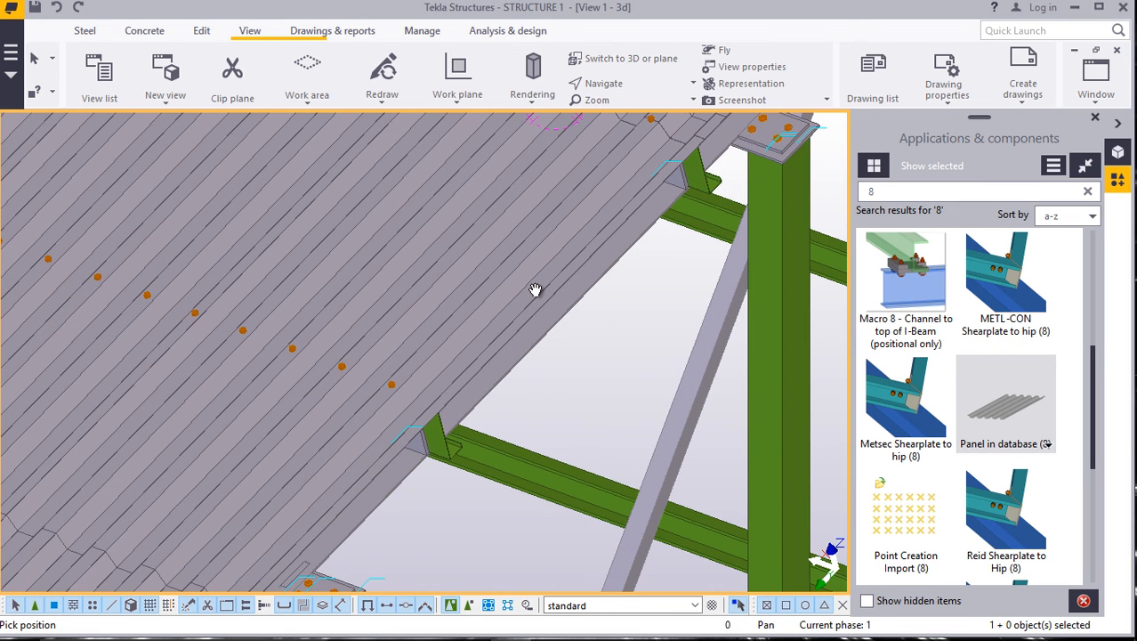
scroll(391, 402, "up", 4)
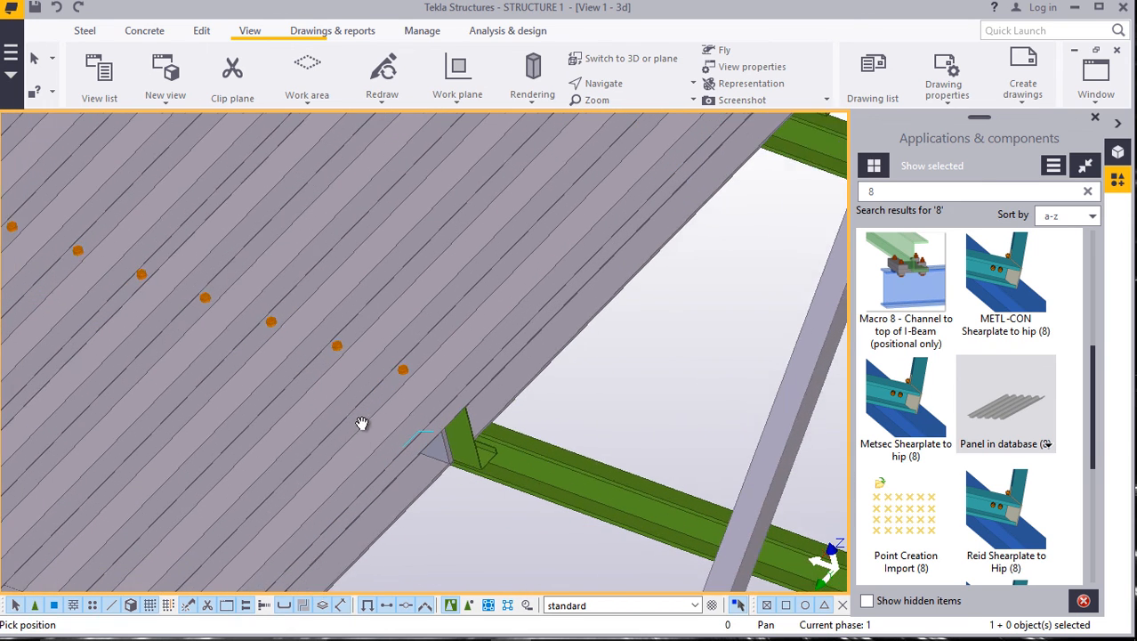
End the active Pan command and close the Applications & components catalog to enlarge the 3D view.
right_click(697, 365)
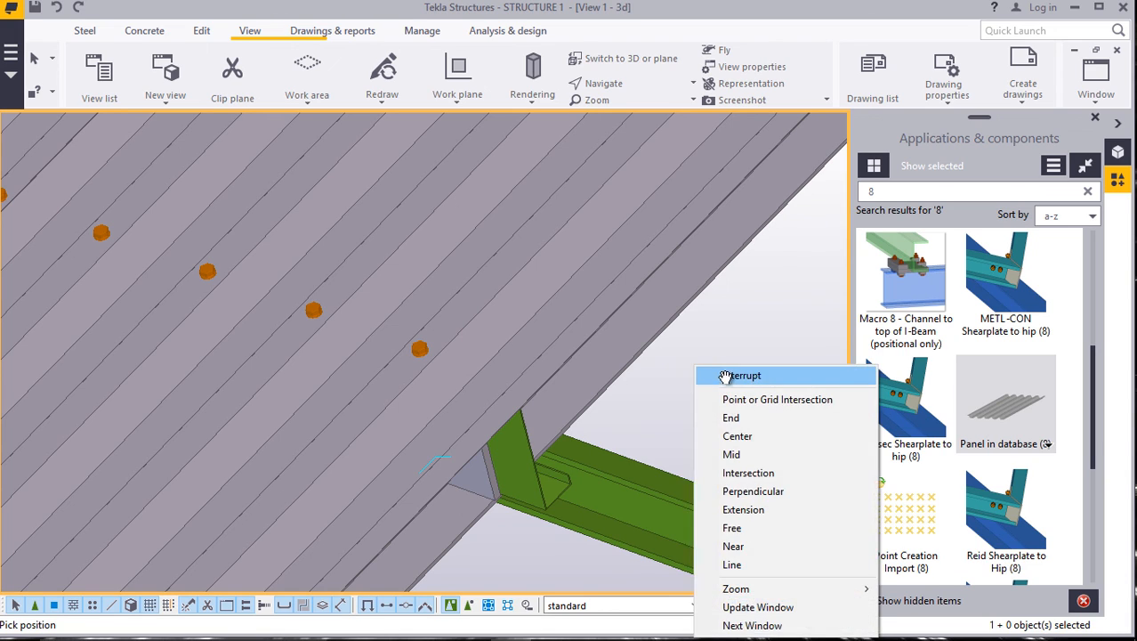
left_click(731, 374)
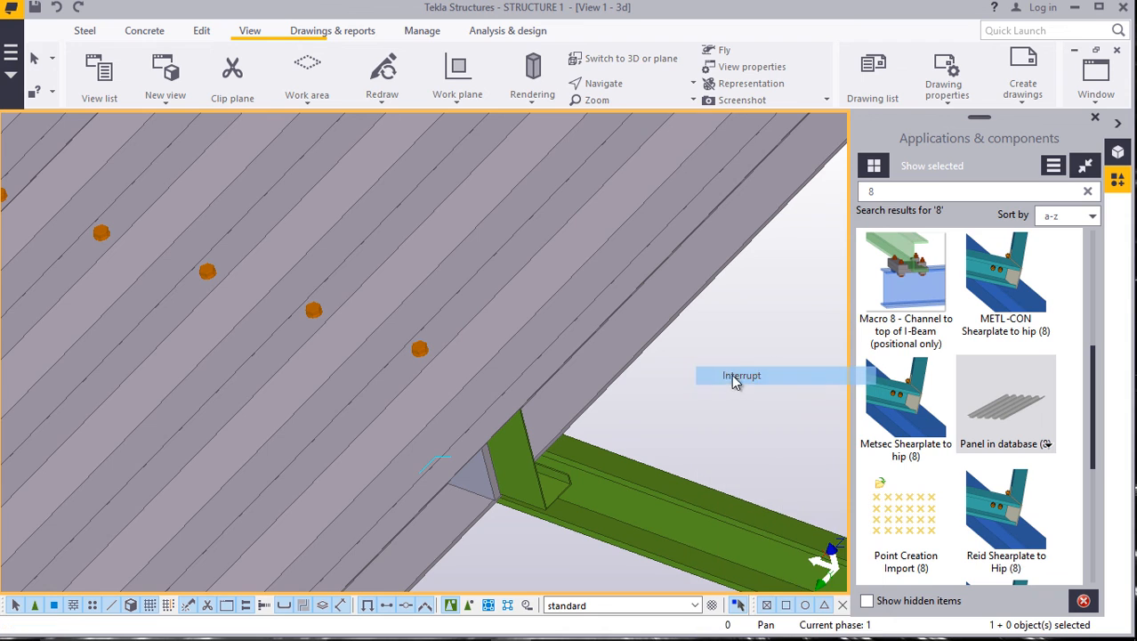
left_click(1097, 119)
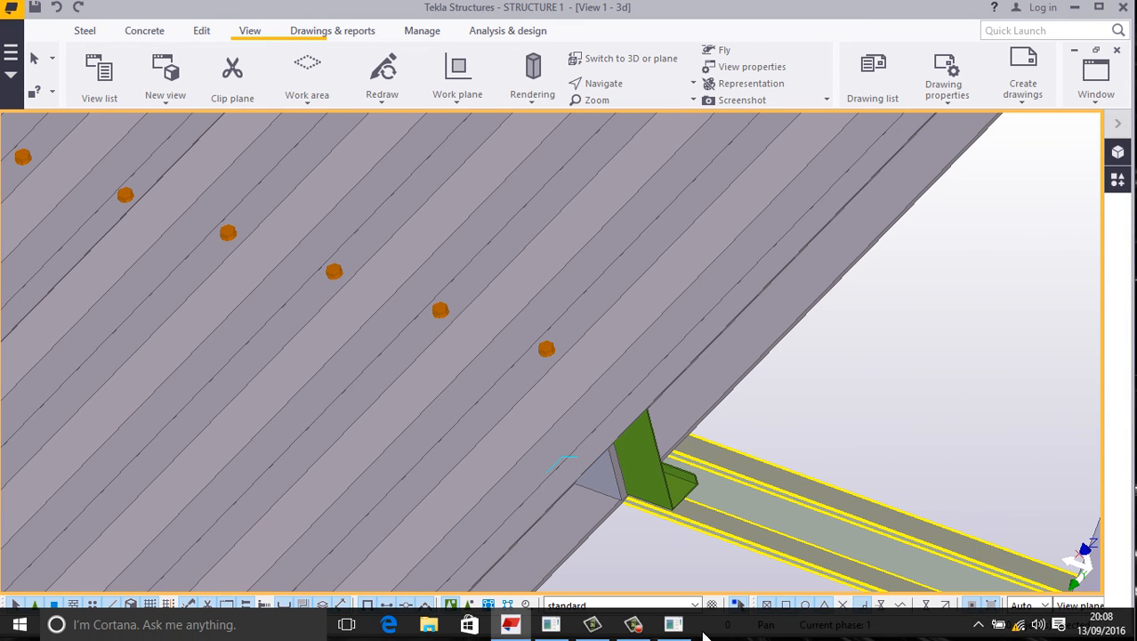
left_click(632, 624)
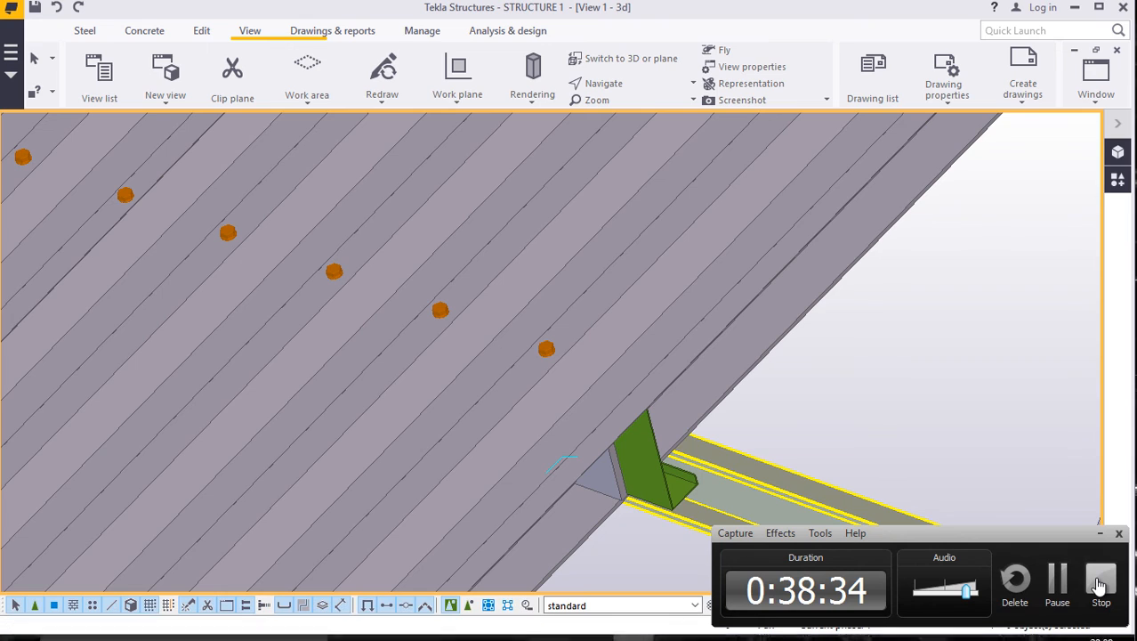